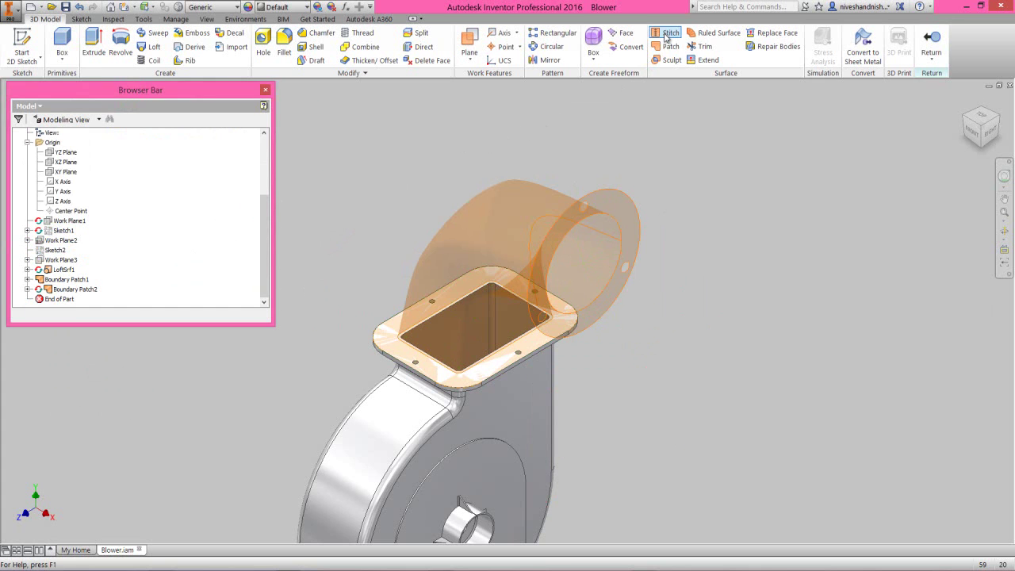
Step: Stitch all the duct's surfaces into one quilt with a maximum tolerance of 0.01 in
right_click(466, 131)
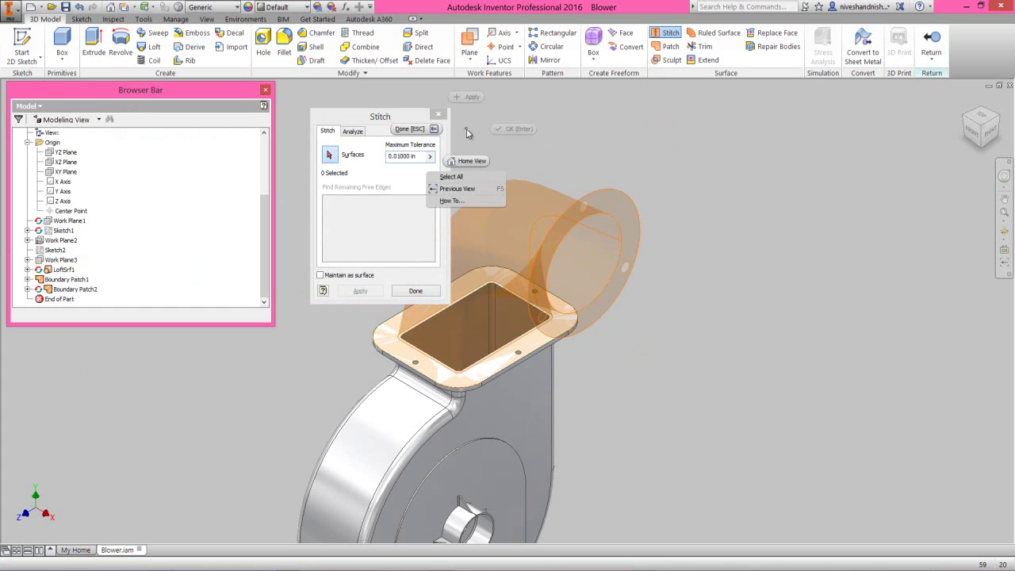
click(450, 178)
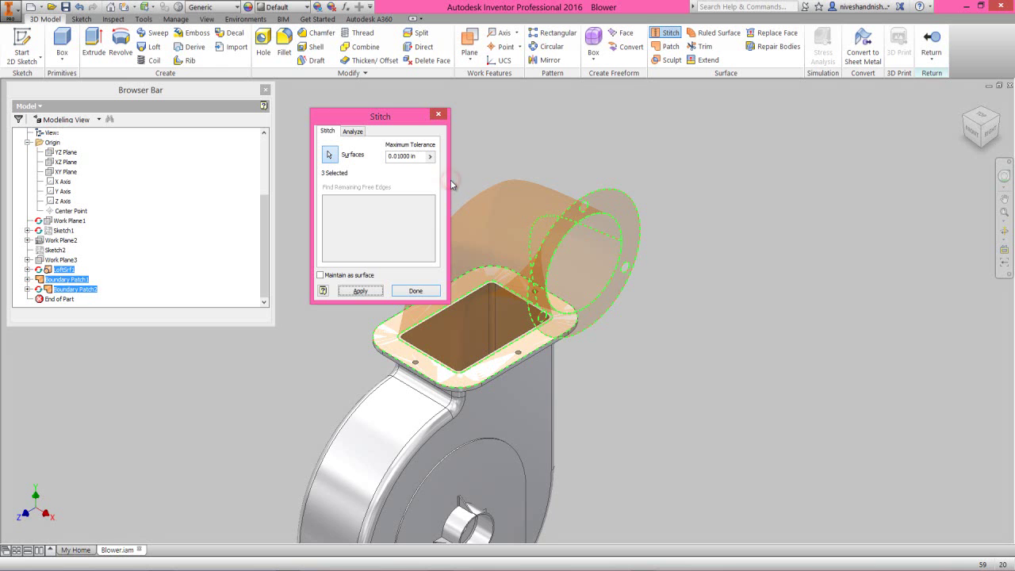
click(363, 293)
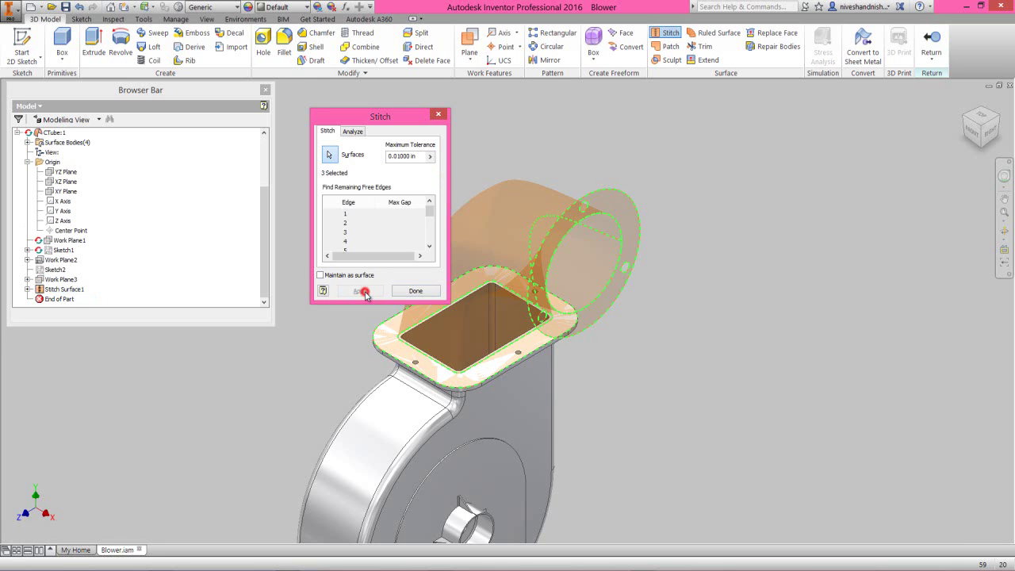
click(414, 291)
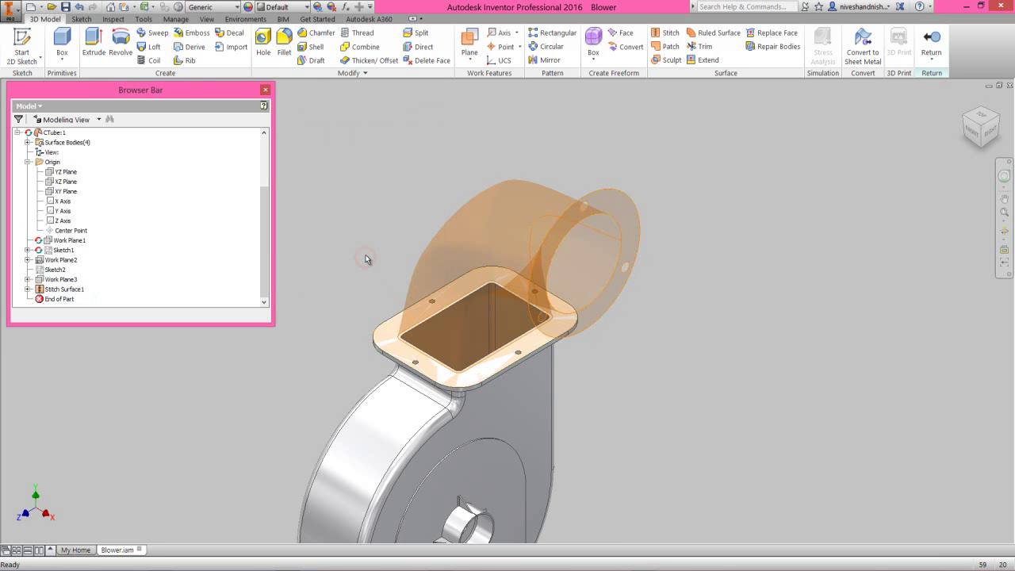
Step: Thicken the stitched duct surface as a quilt by 0.4 in, with solid output
click(384, 62)
click(245, 120)
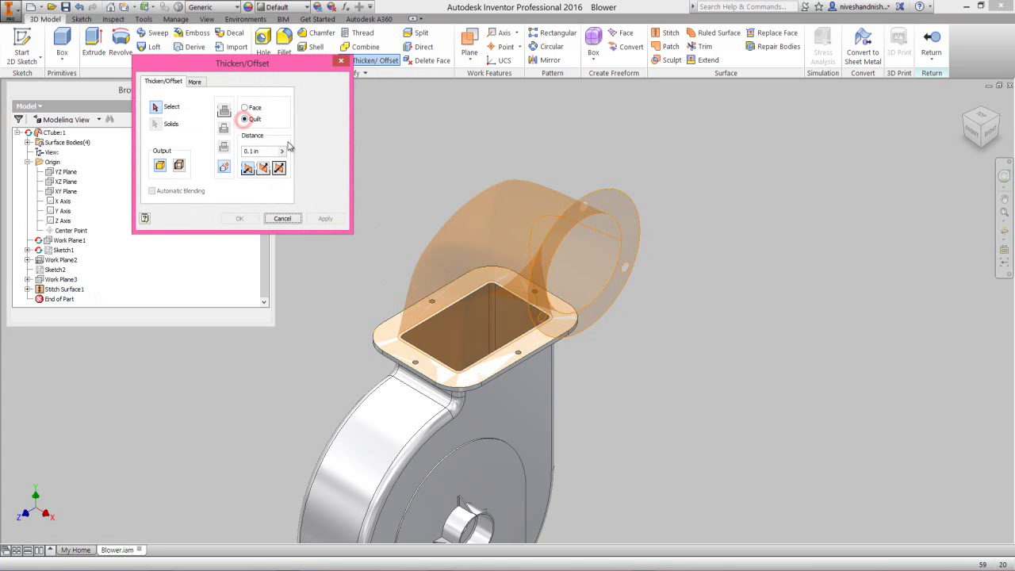
click(444, 236)
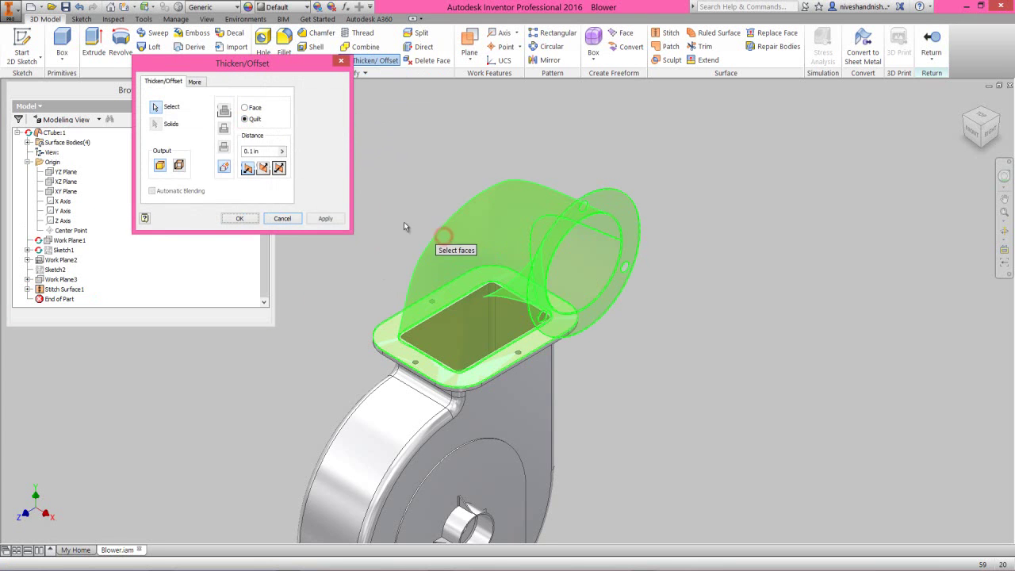
click(251, 152)
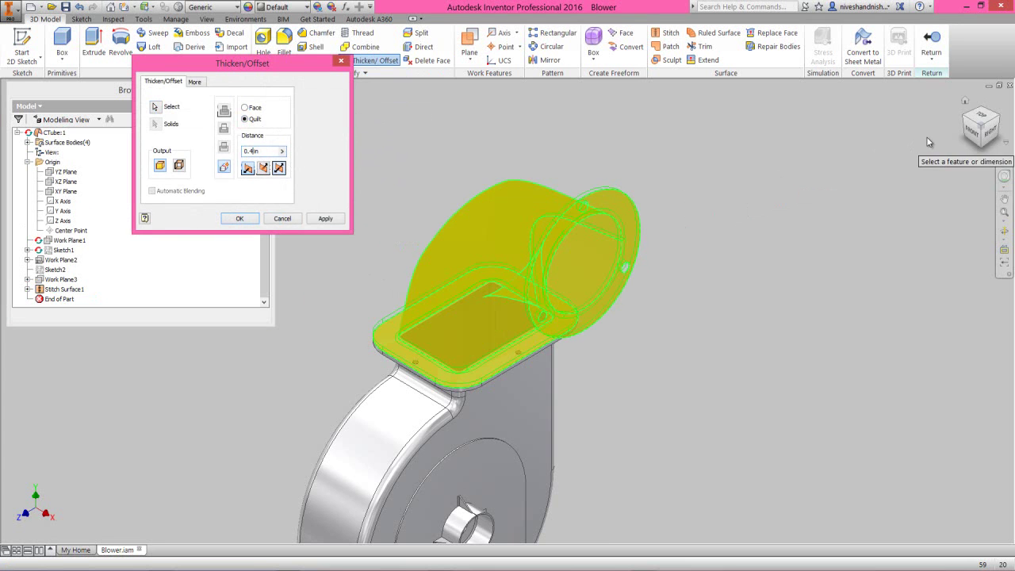
key(F5)
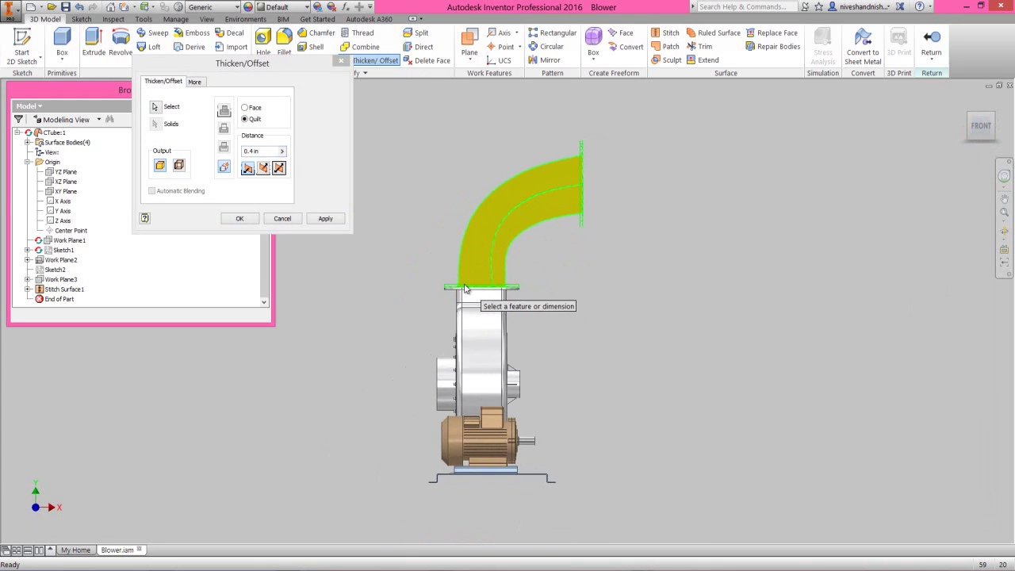
scroll(462, 287, up, 2)
scroll(462, 288, up, 1)
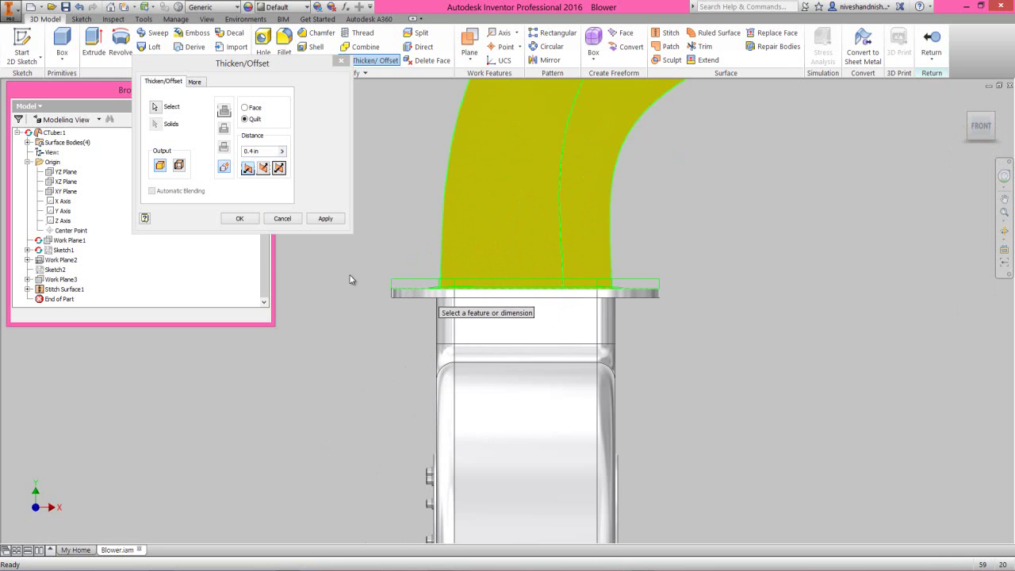
click(233, 225)
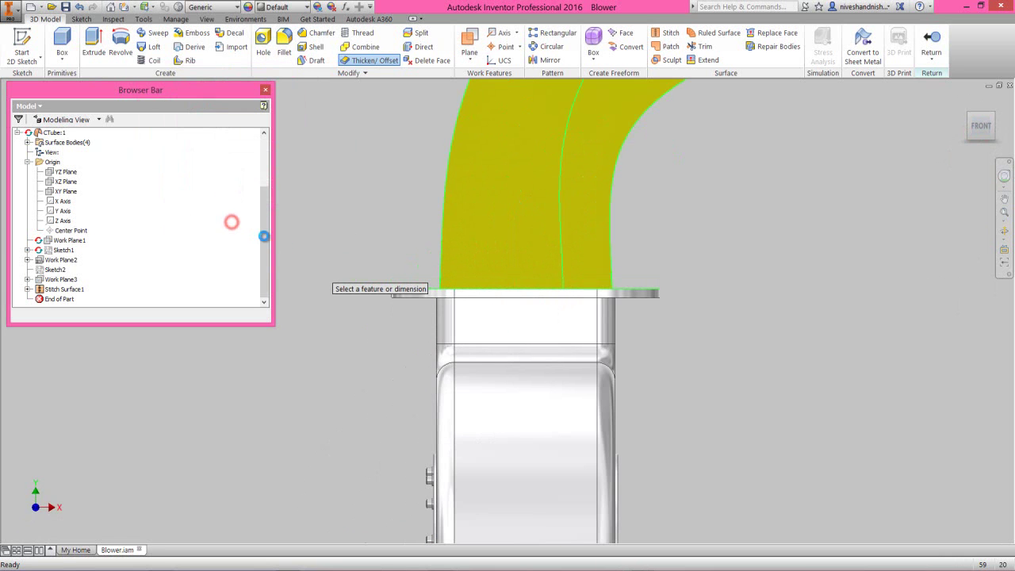
click(344, 254)
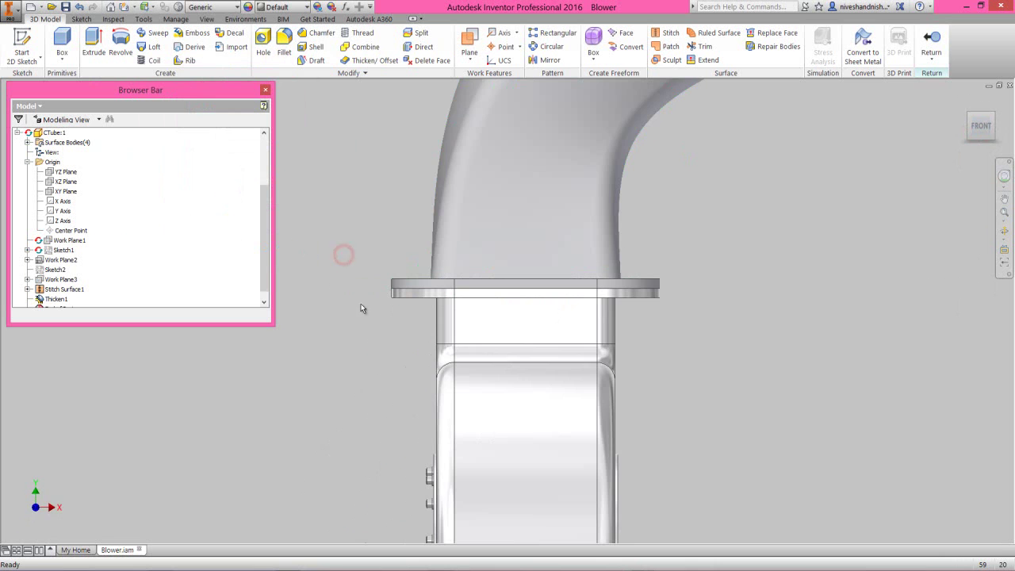
Step: Turn off the visibility of the stitched surface in the CTube part
scroll(361, 304, down, 3)
click(767, 185)
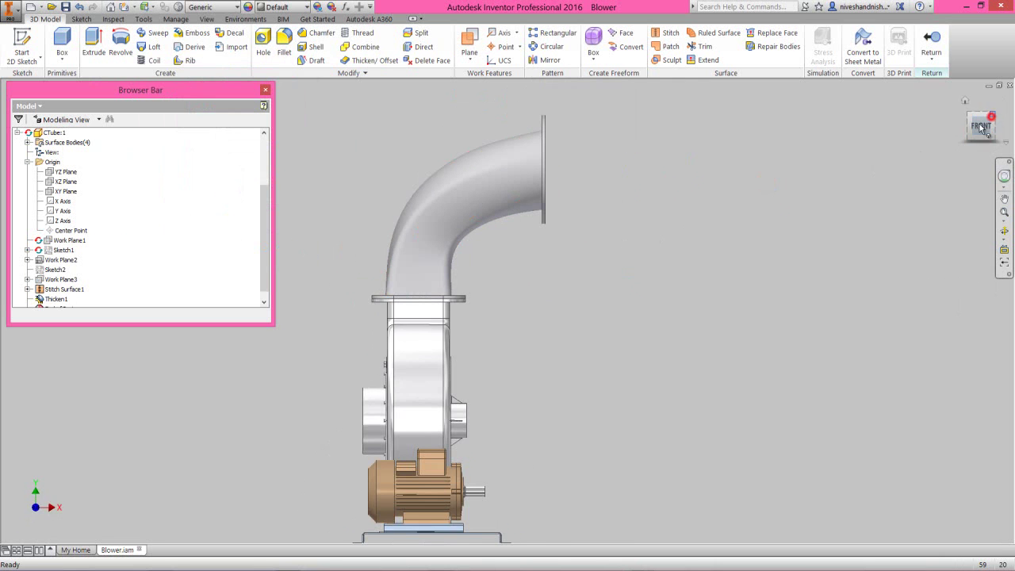
click(991, 118)
click(465, 193)
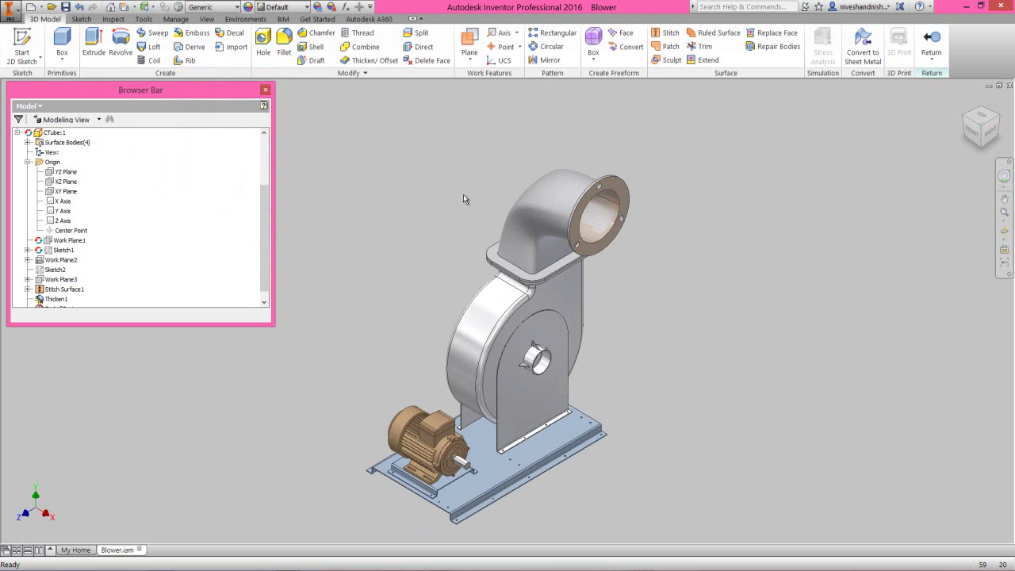
click(473, 167)
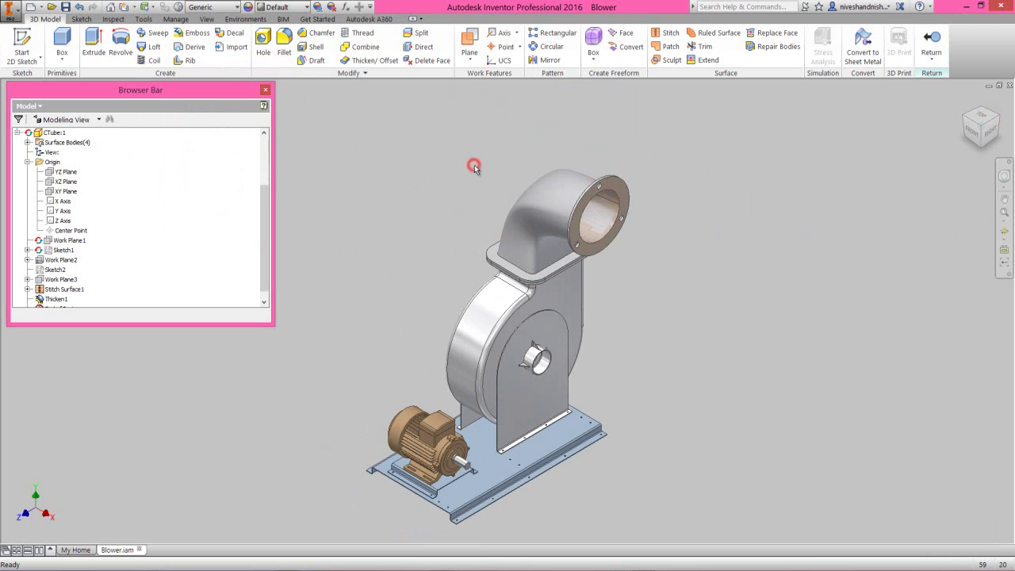
click(68, 290)
right_click(68, 290)
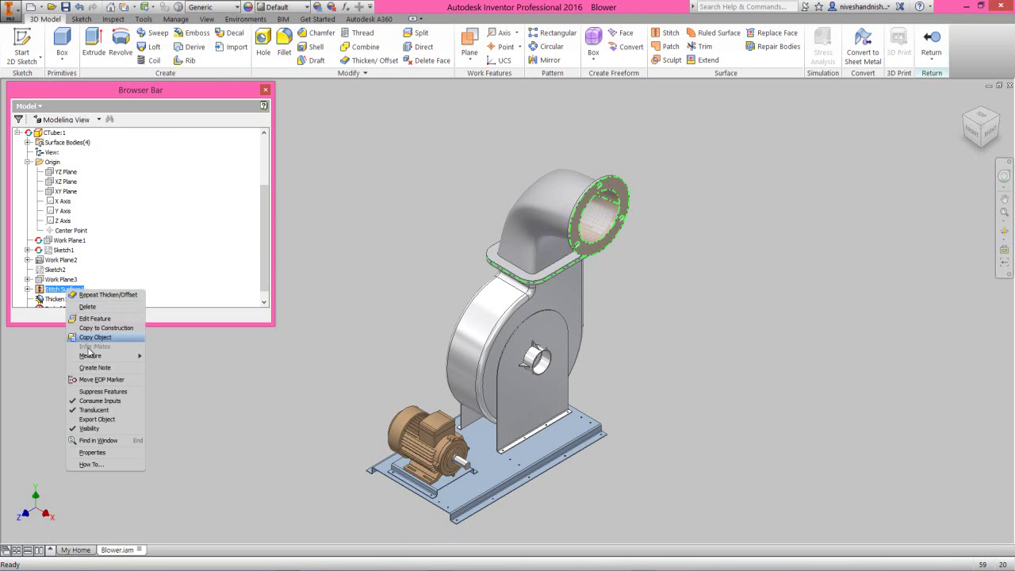
click(105, 430)
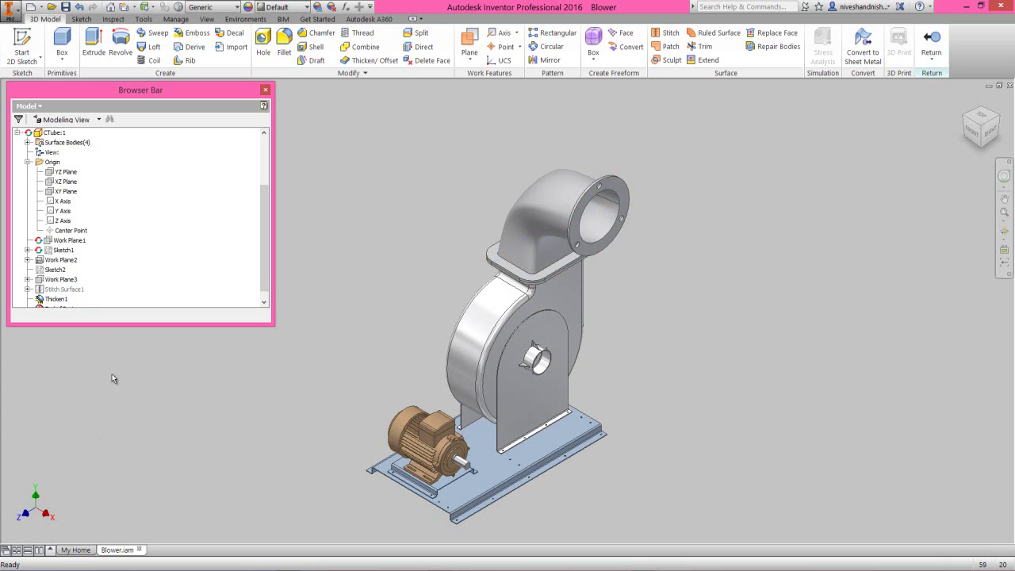
Step: Select the CTube part and search the appearance library for "aluminum polished"
click(54, 132)
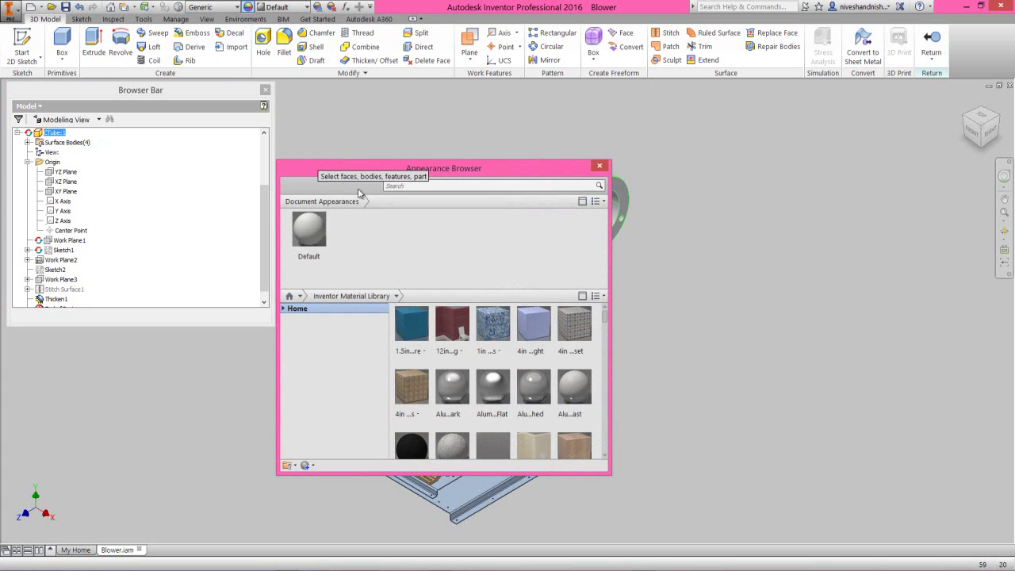
click(390, 187)
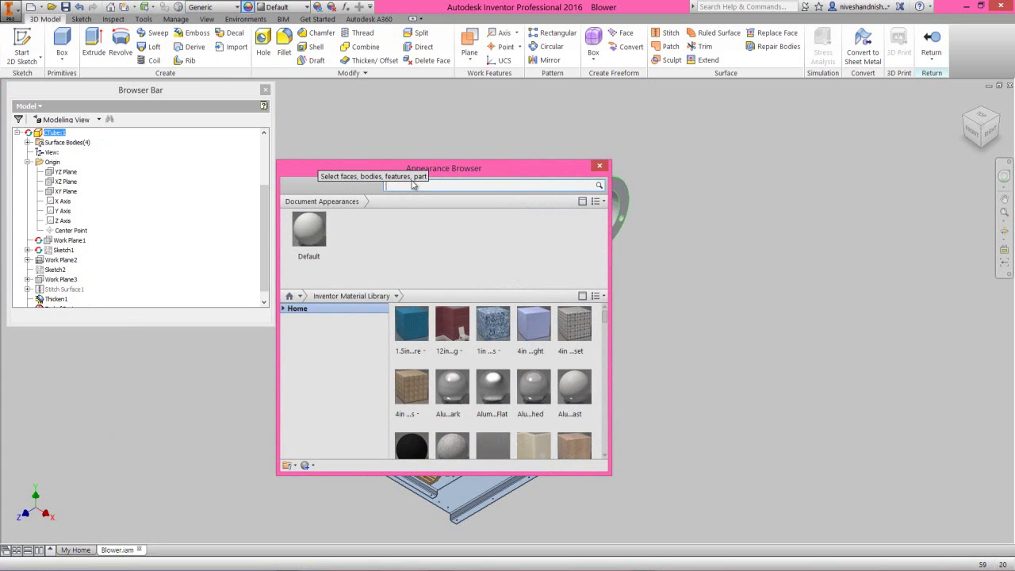
text(a)
key(Return)
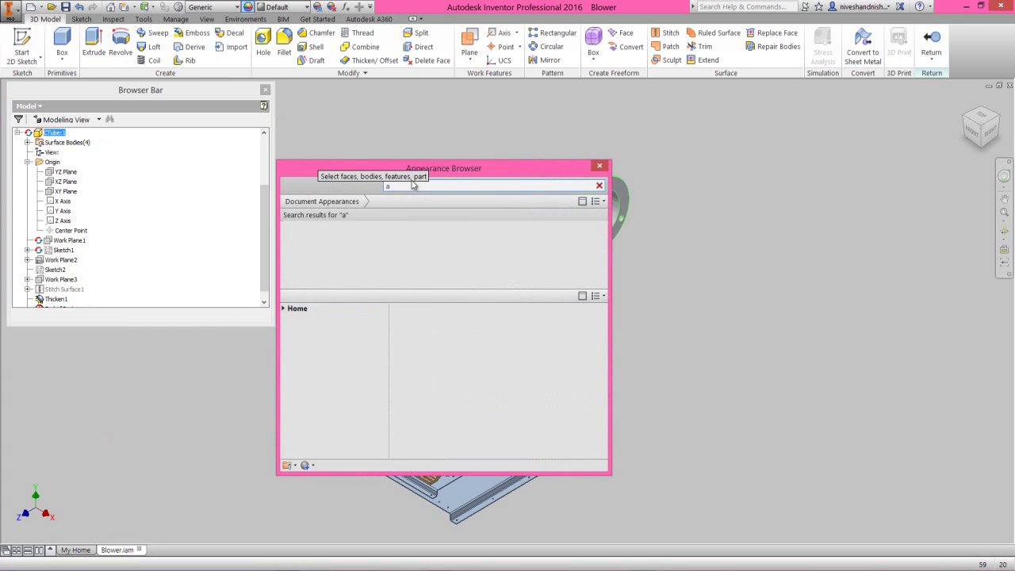
text(luminum polished)
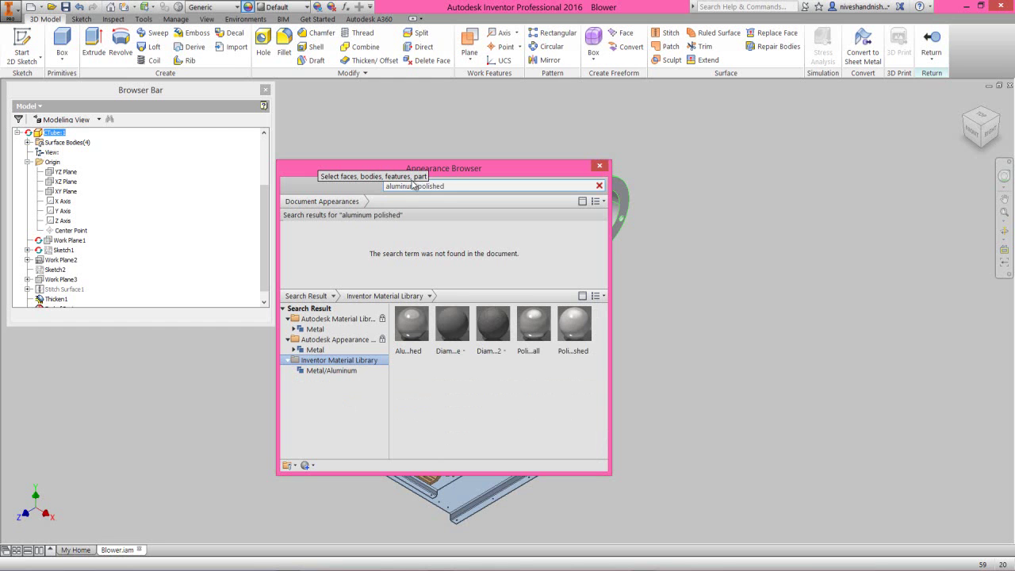
Step: Apply the fourth appearance found in the Inventor Material Library to the CTube part and close the appearance library
click(537, 326)
drag(478, 168, 290, 149)
click(343, 339)
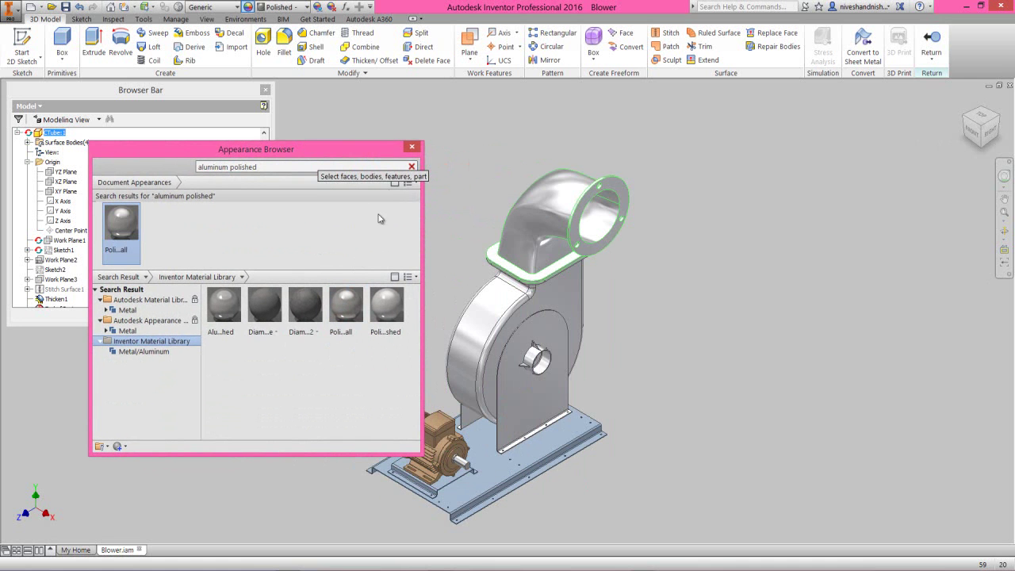
click(411, 148)
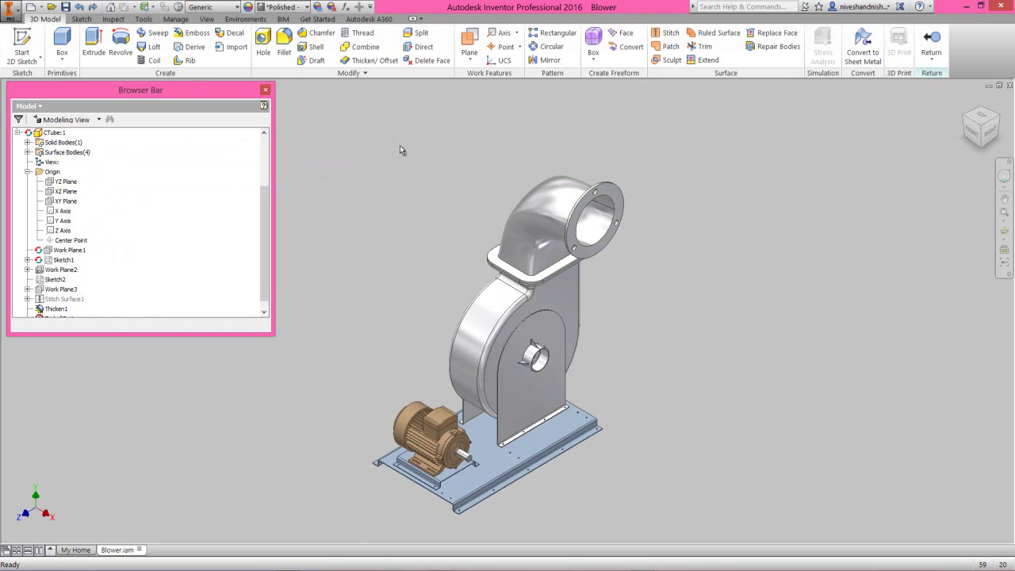
Step: Start a new sketch on the upper face of the duct's rectangular flange
scroll(481, 229, up, 5)
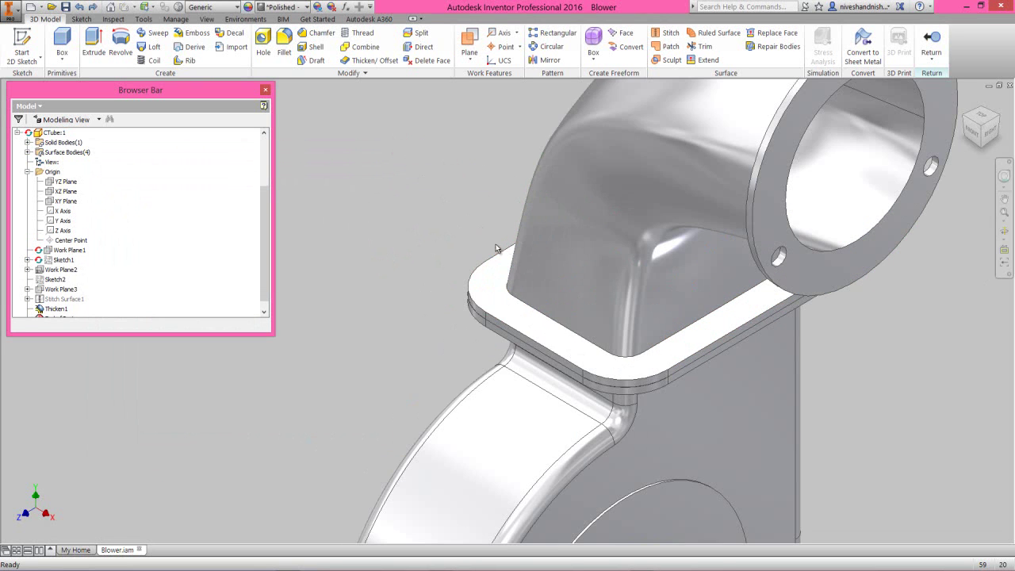
click(500, 306)
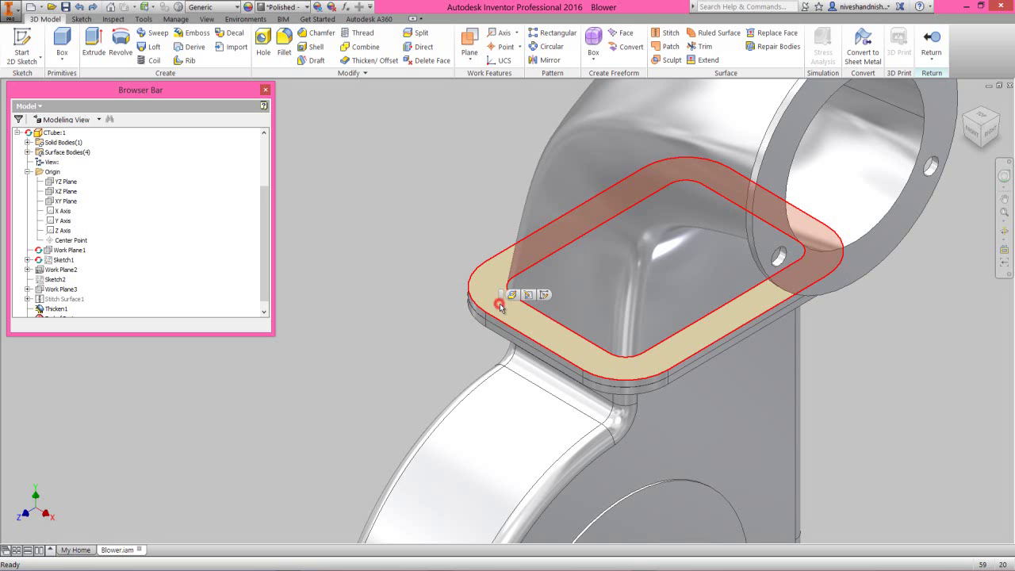
click(546, 297)
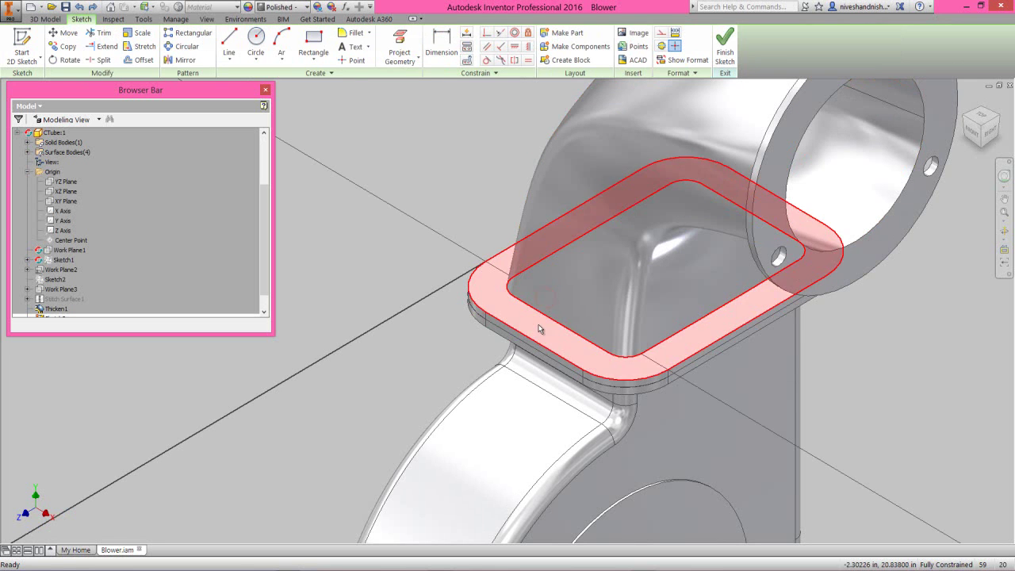
Step: Project the edges of the two bolt holes on the front and right sides of the blower's outlet flange into the sketch
click(399, 46)
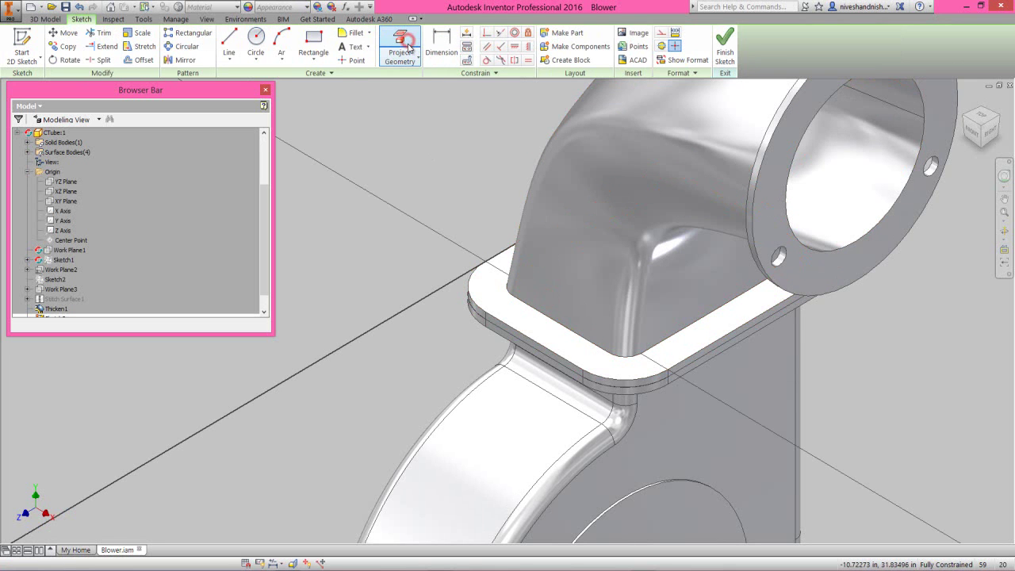
click(1002, 232)
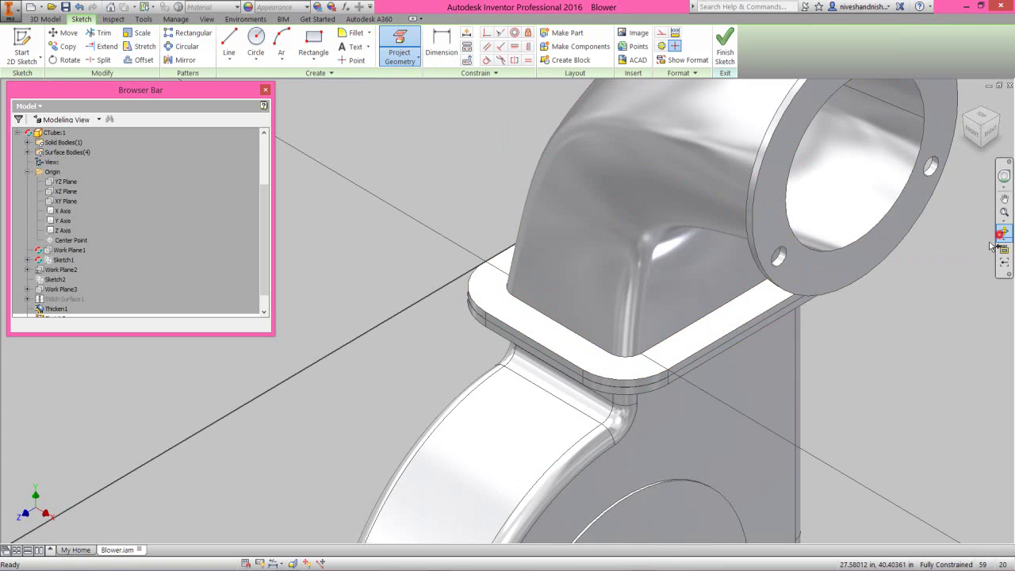
drag(539, 354, 539, 310)
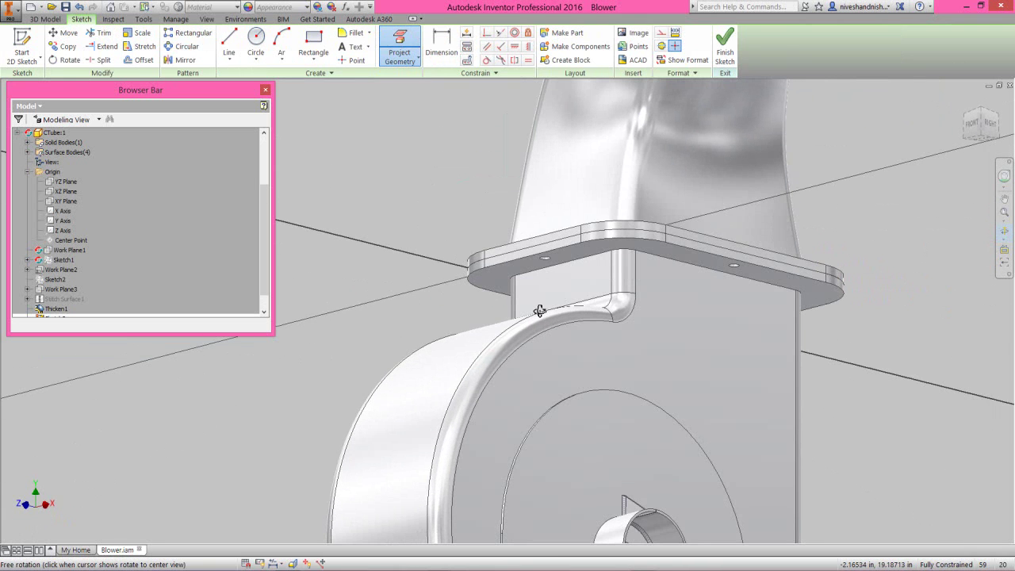
right_click(569, 274)
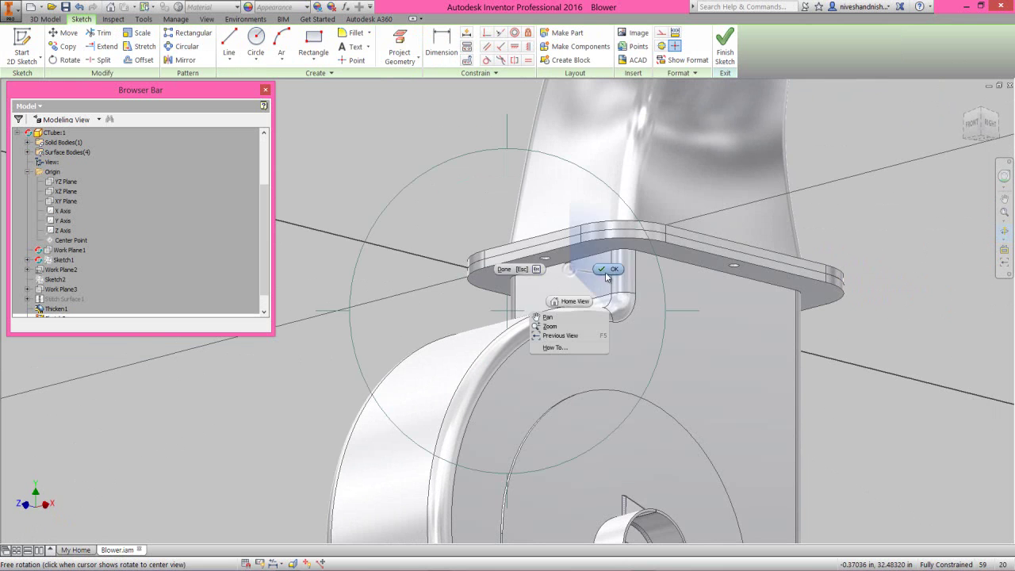
click(546, 297)
scroll(539, 262, up, 4)
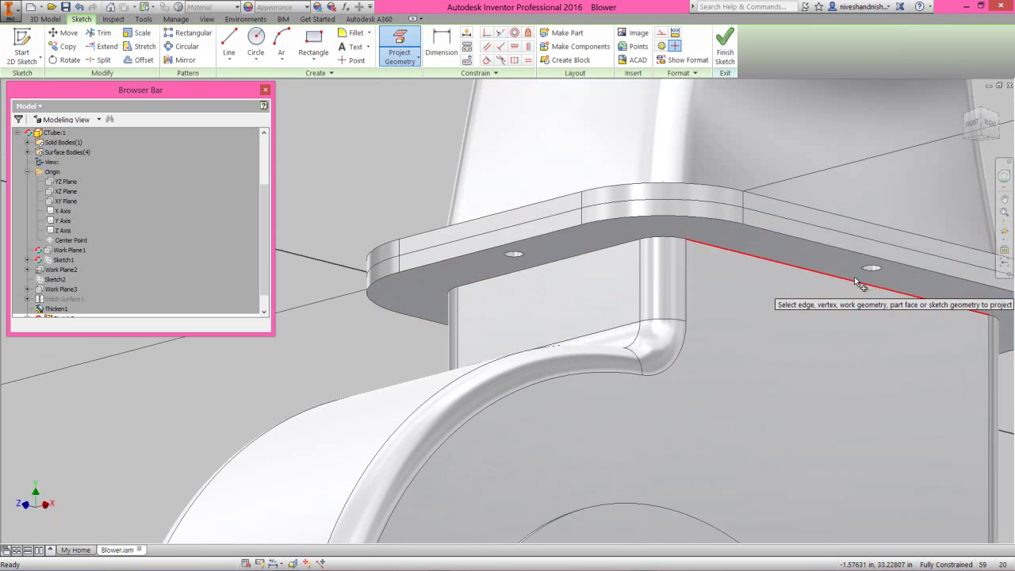
scroll(725, 283, down, 3)
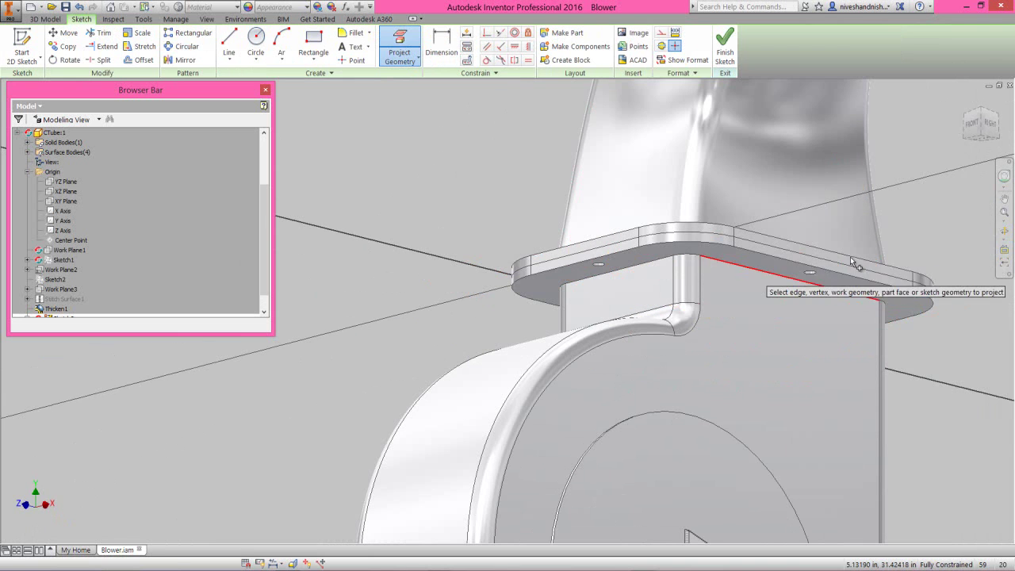
Step: Project the edges of the two remaining bolt holes on the left and back sides of the blower's outlet flange
key(F4)
drag(510, 290, 638, 291)
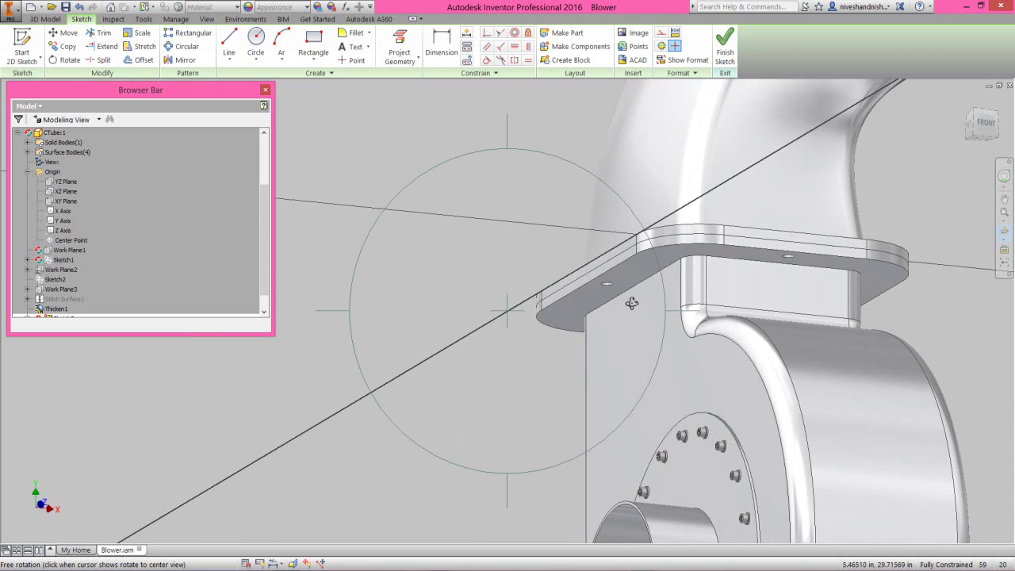
right_click(632, 302)
click(660, 303)
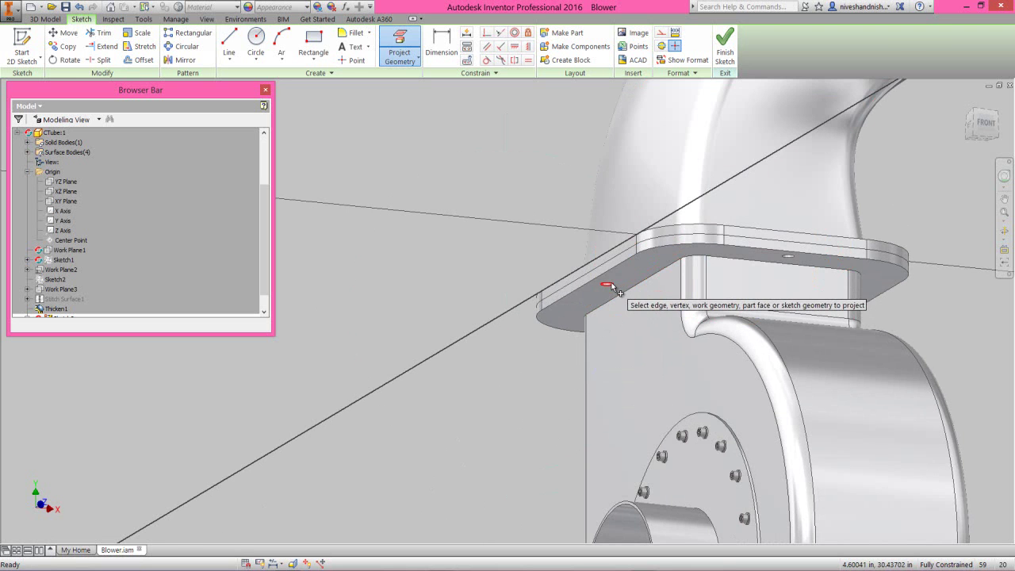
click(1003, 230)
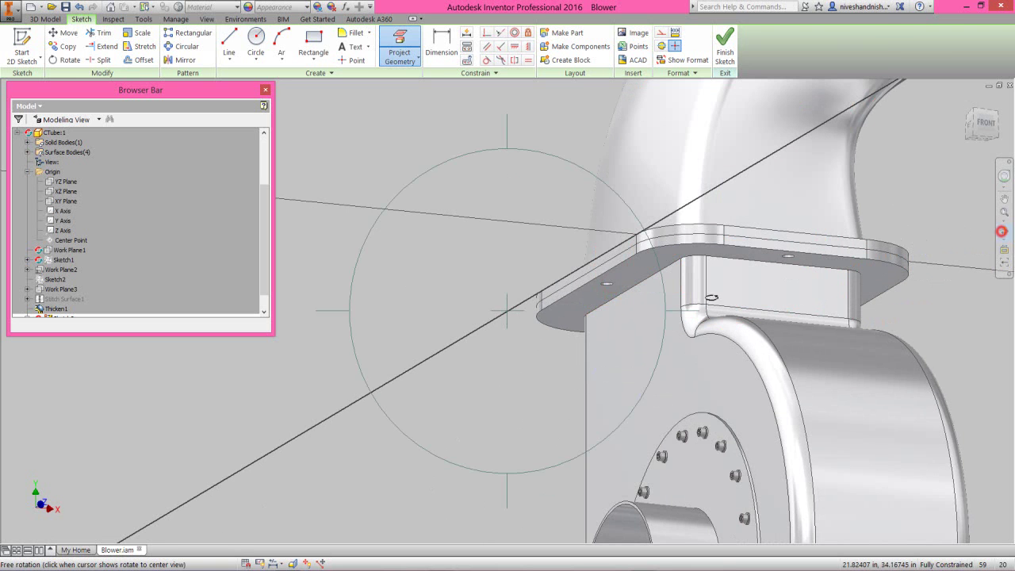
drag(543, 330, 587, 325)
right_click(571, 314)
click(612, 313)
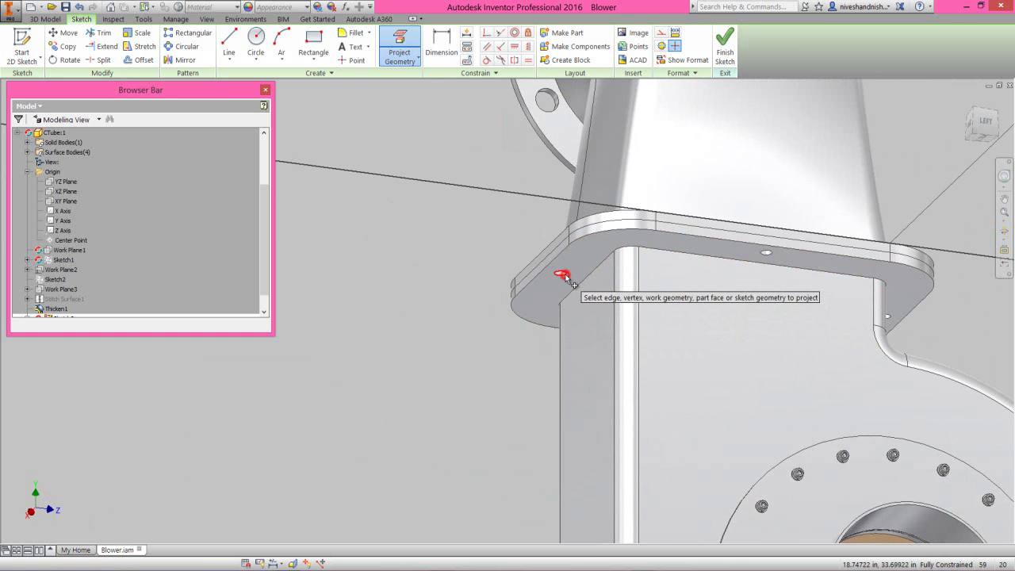
Step: End the geometry projection and finish the bolt hole sketch on the duct's rectangular flange
right_click(547, 171)
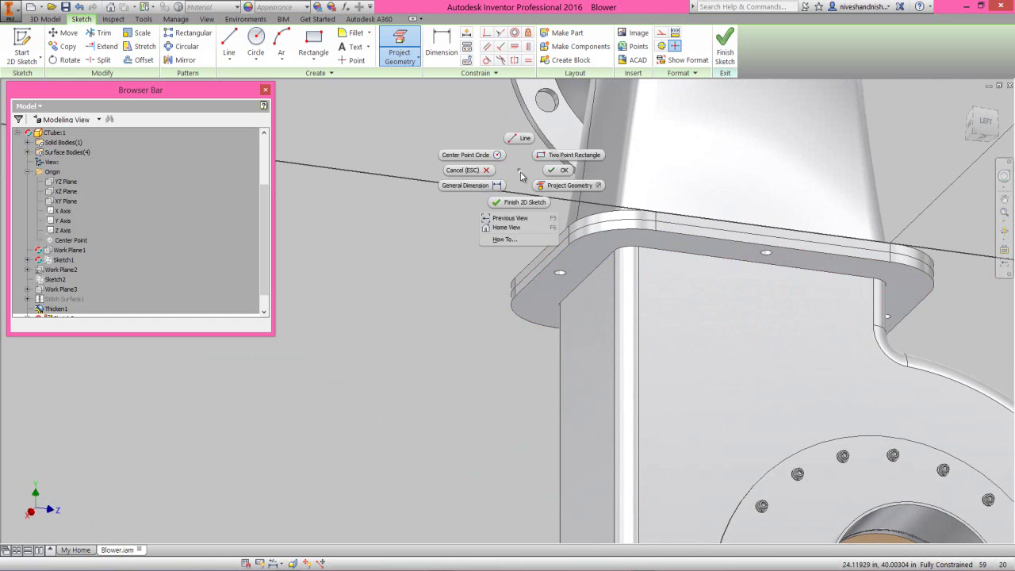
click(564, 165)
click(725, 46)
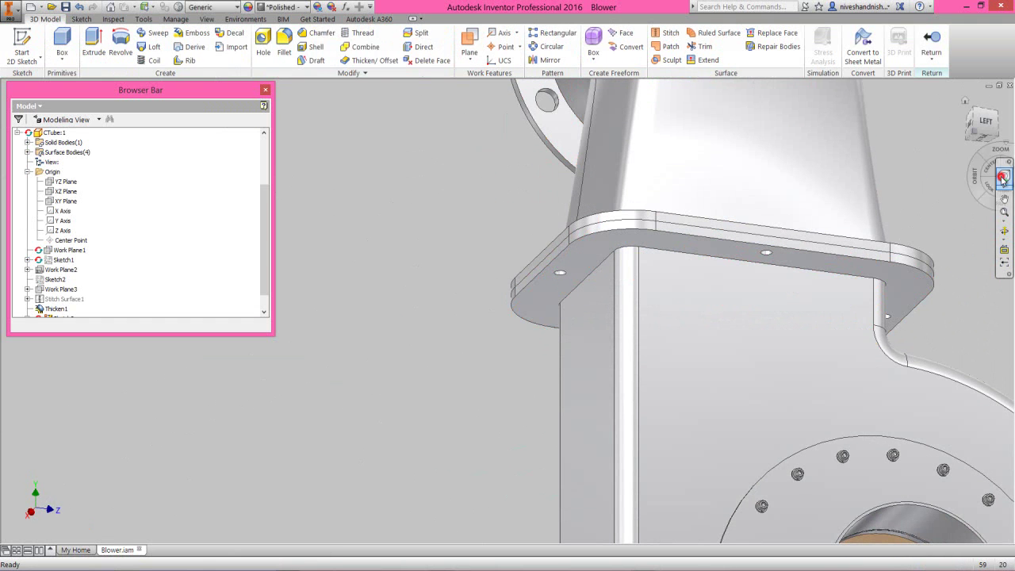
Step: Start an Extrude with the projected circles on the left, front and back sides of the duct's rectangular flange as profiles
click(1002, 176)
drag(865, 189, 757, 226)
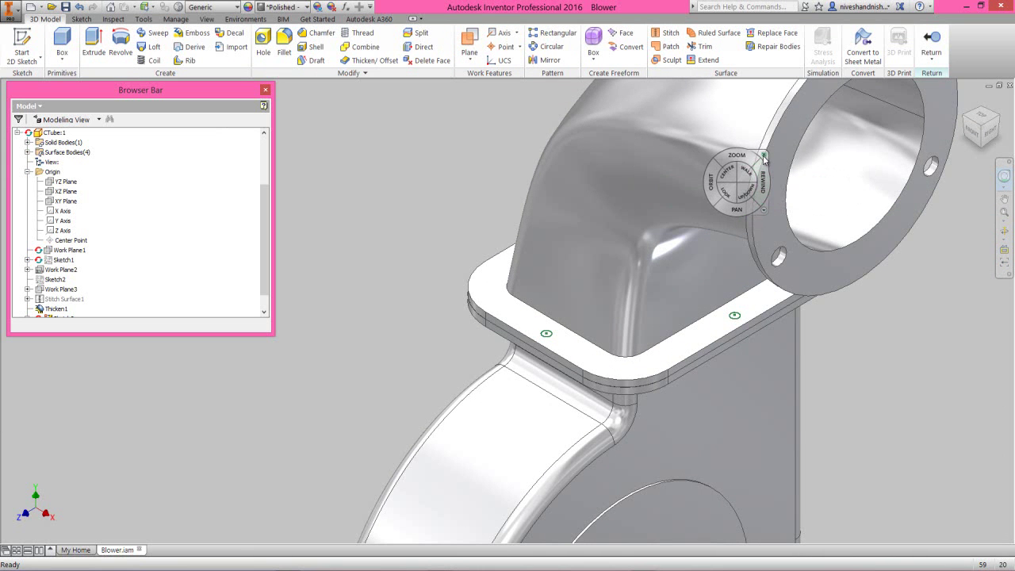
click(763, 154)
click(979, 115)
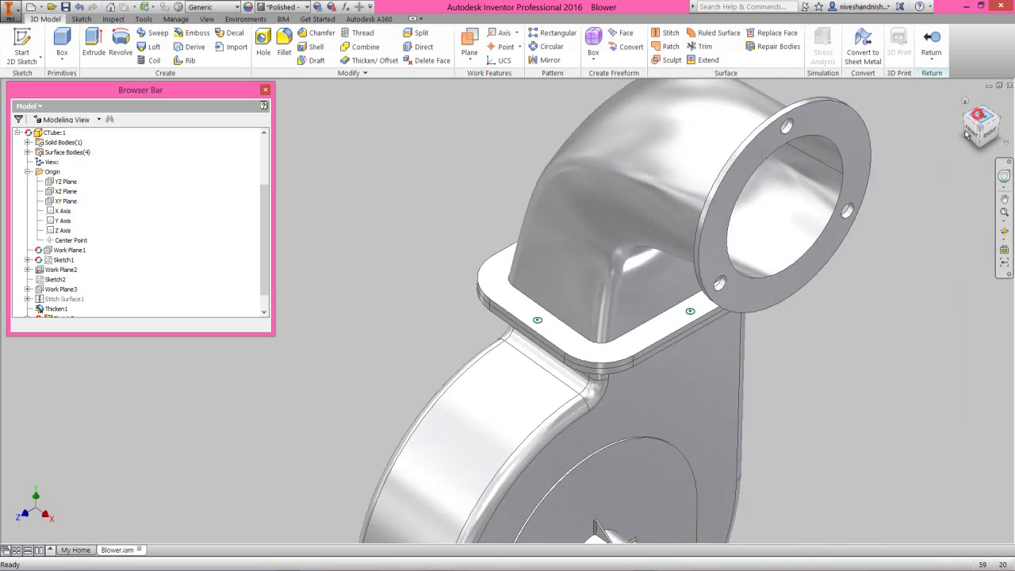
scroll(536, 296, up, 5)
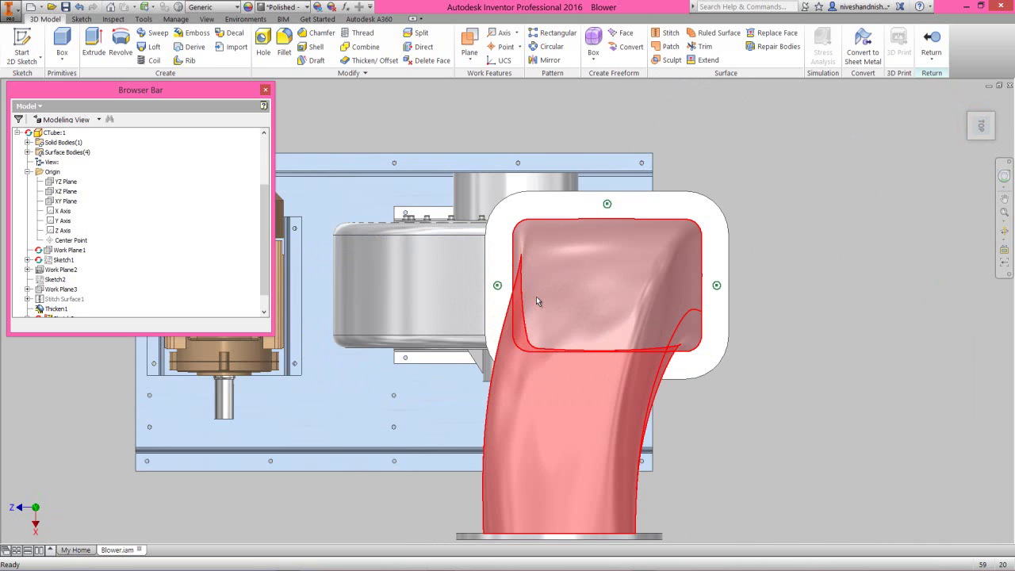
key(e)
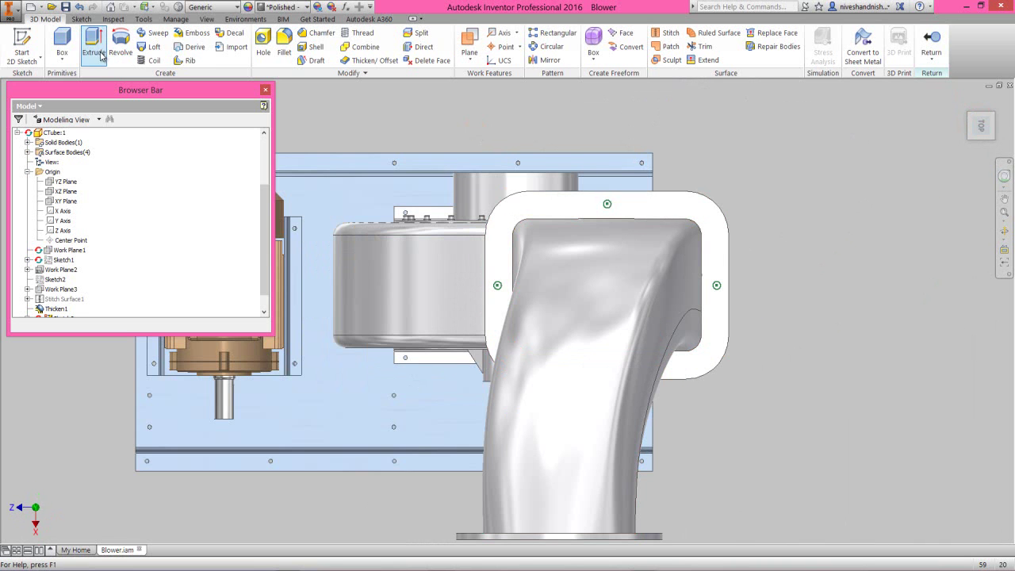
drag(749, 117, 337, 86)
scroll(626, 213, up, 5)
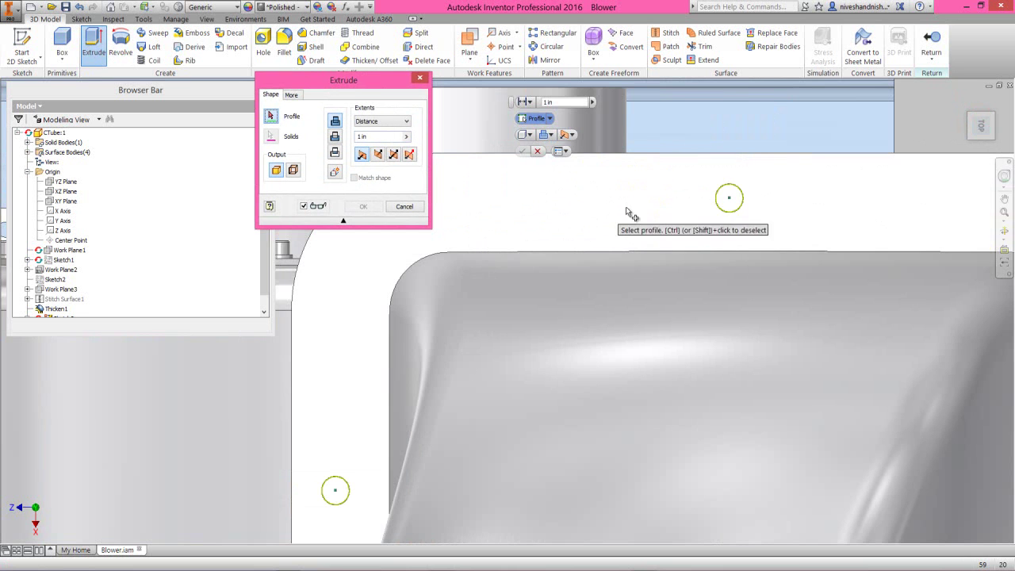
click(728, 198)
scroll(725, 202, down, 3)
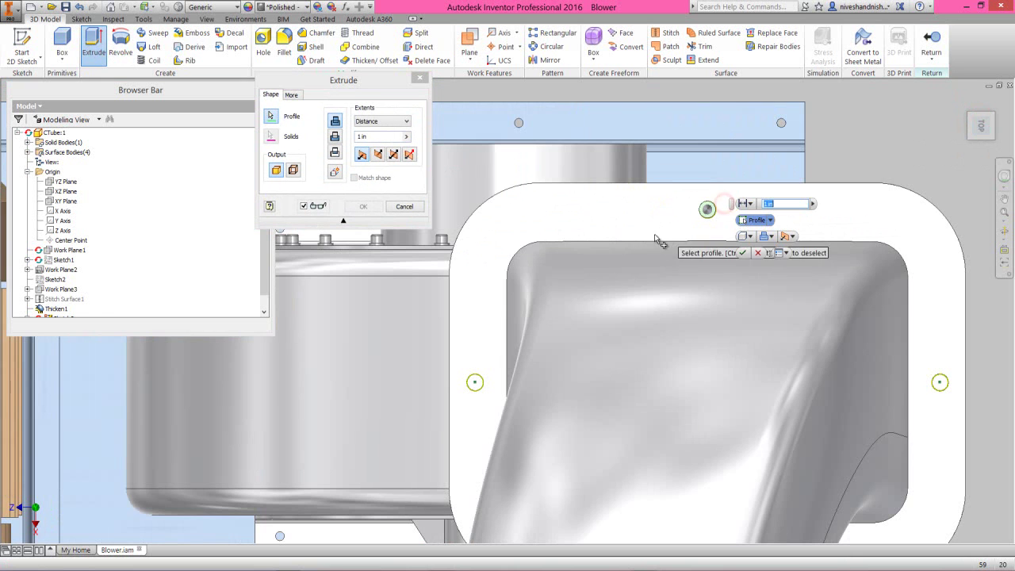
click(474, 381)
scroll(477, 379, down, 3)
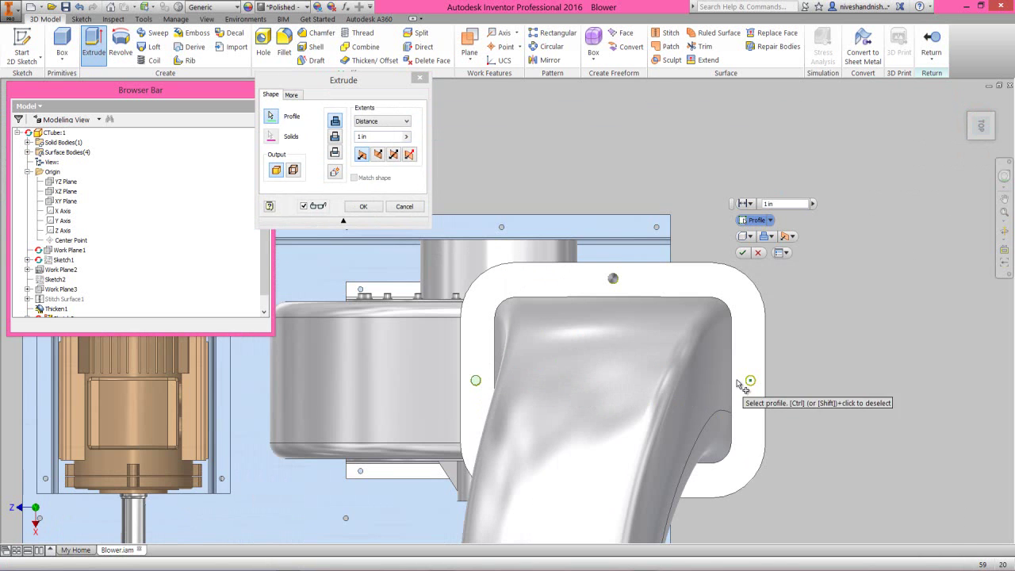
scroll(645, 317, down, 3)
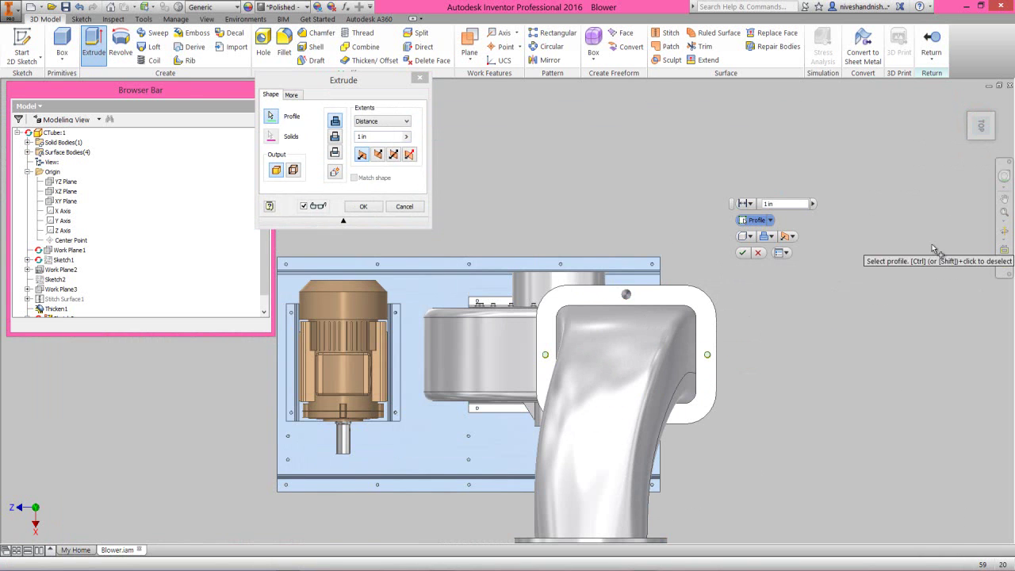
Step: Add the fourth projected circle, on the right side of the flange beneath the round outlet, to the extrusion profiles
click(1003, 230)
drag(586, 354, 638, 381)
scroll(638, 381, up, 5)
right_click(587, 407)
click(603, 418)
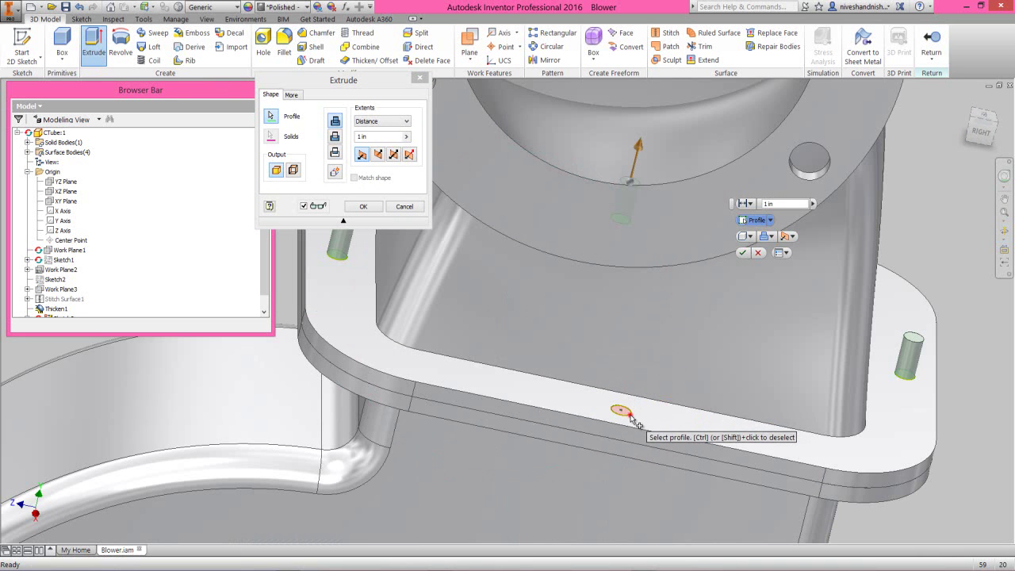
click(630, 414)
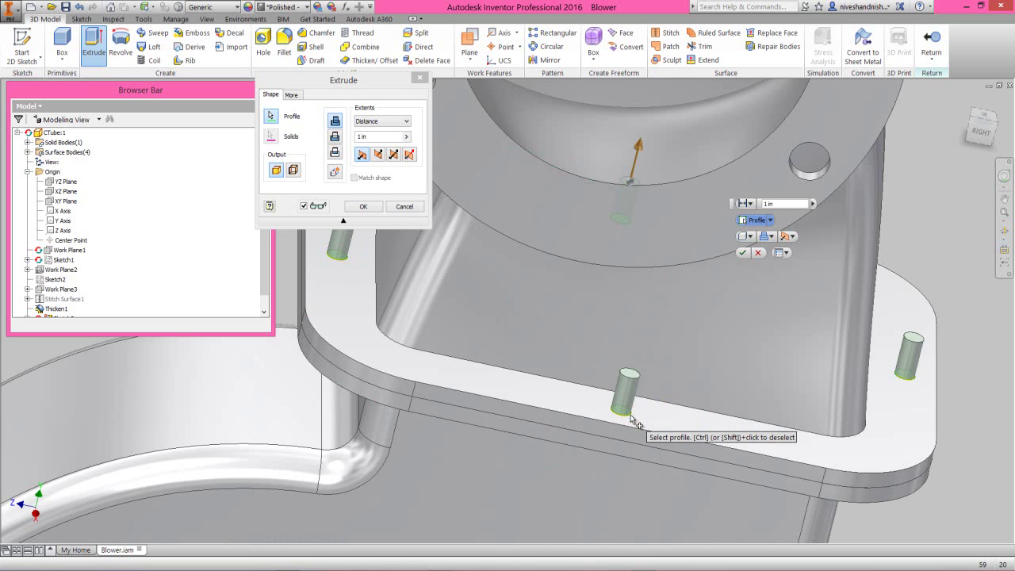
Step: Flip the extrusion direction downward into the flange and change the operation to Cut
click(957, 115)
scroll(522, 143, up, 5)
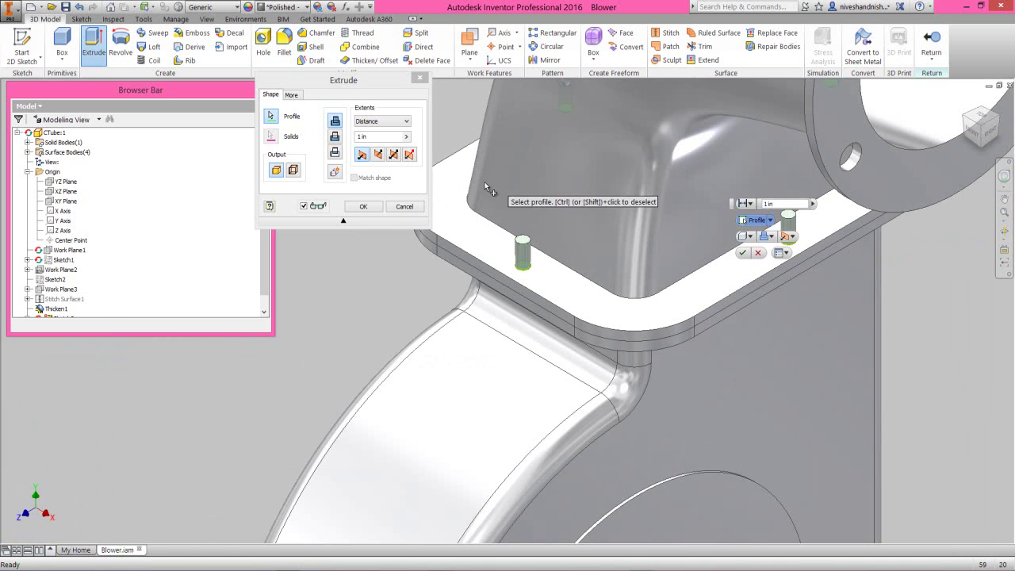
click(388, 85)
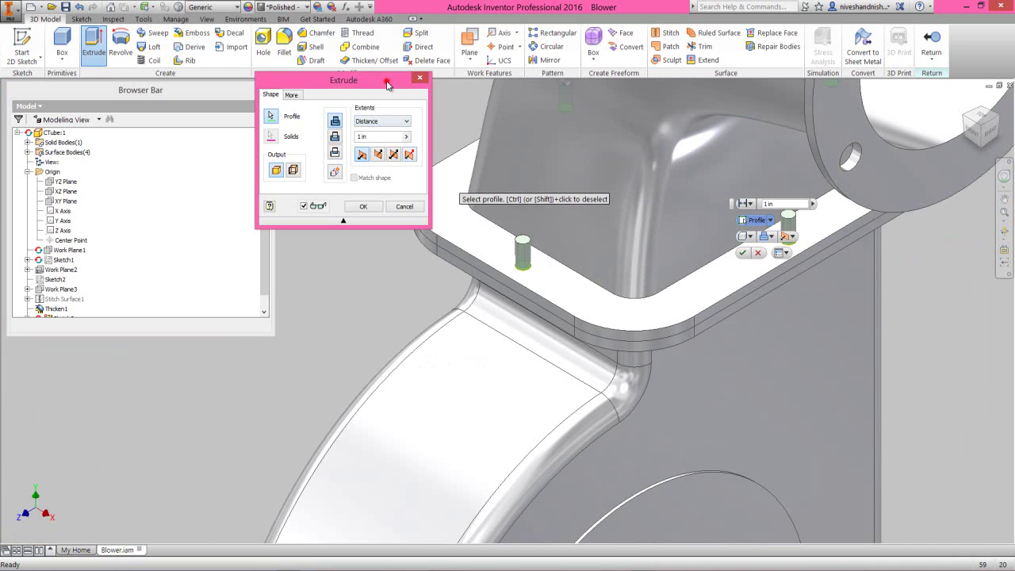
click(378, 155)
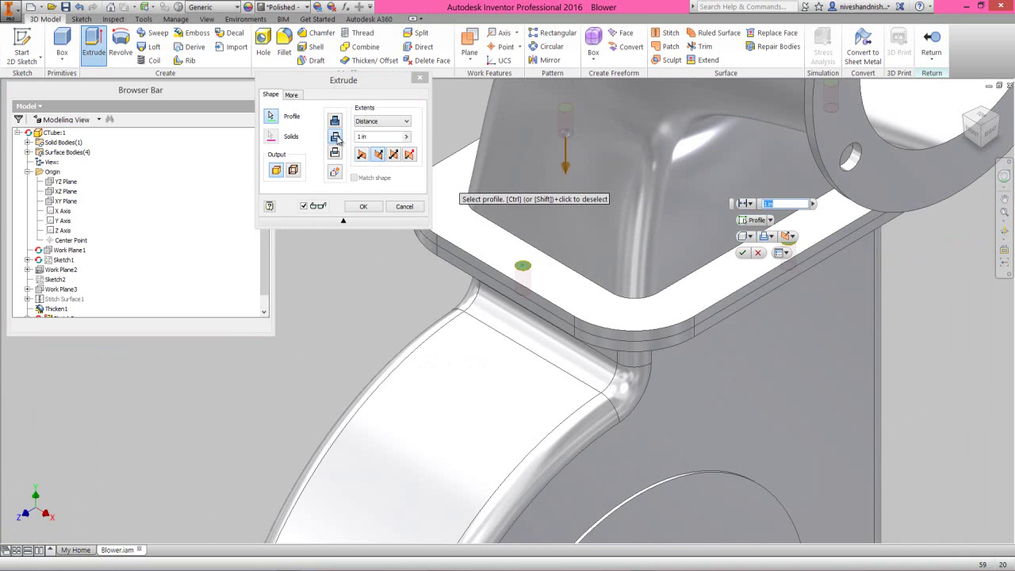
click(336, 137)
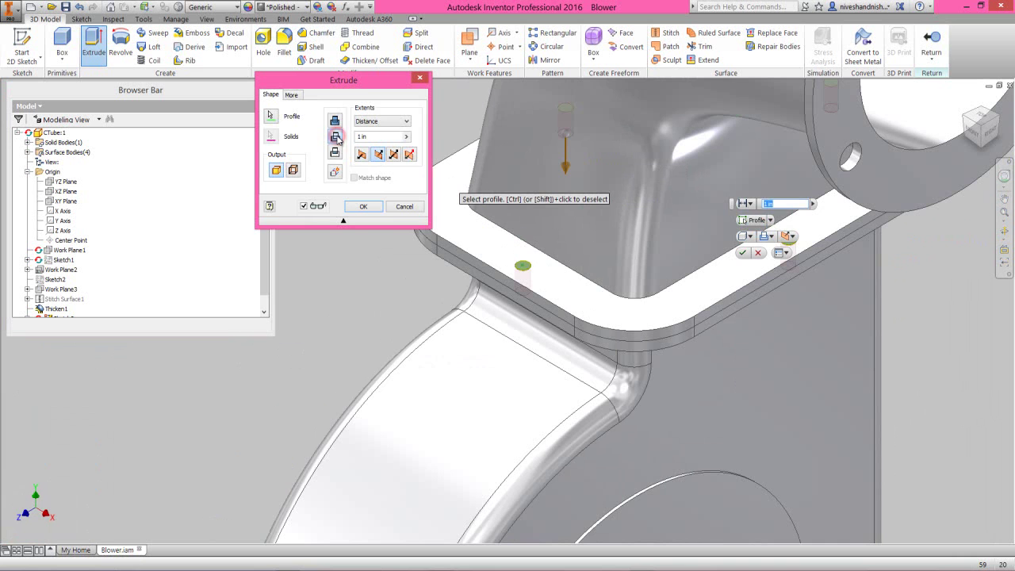
Step: Set the cut depth to 0.4 in by taking it from the flange's vertical thickness edge, and complete the four holes
drag(397, 135, 357, 136)
click(406, 137)
click(430, 140)
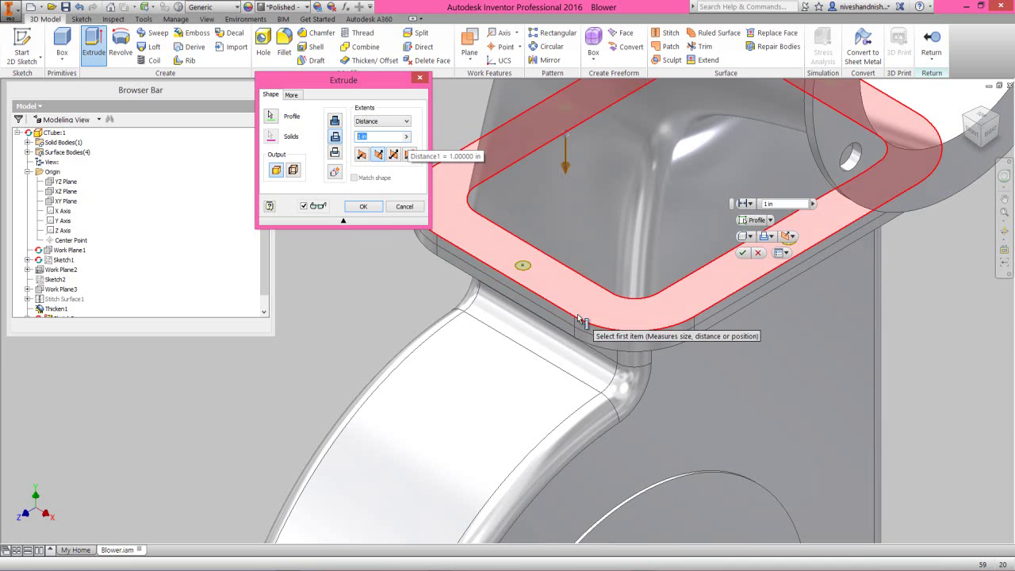
scroll(547, 317, up, 2)
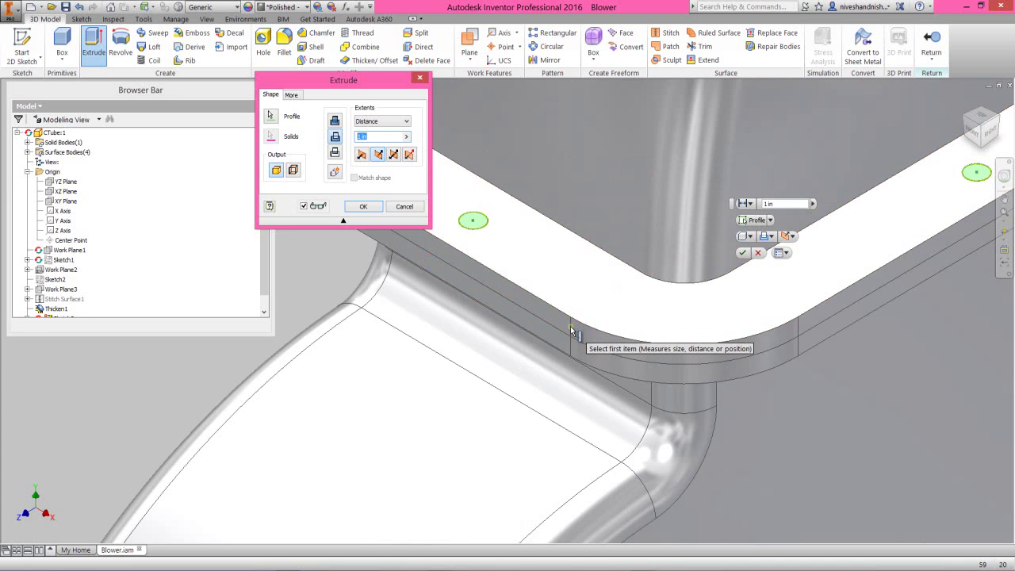
click(570, 324)
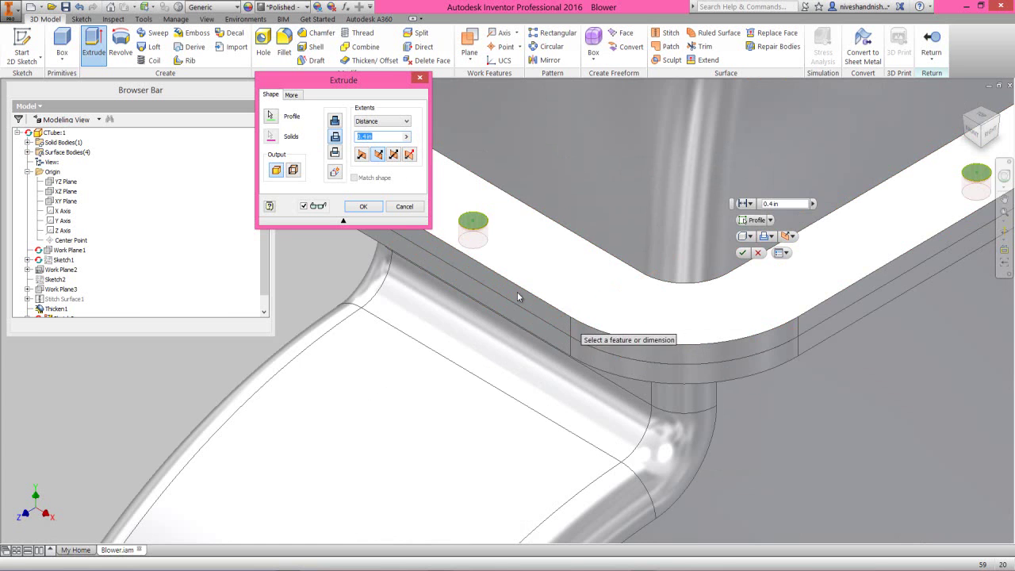
click(363, 206)
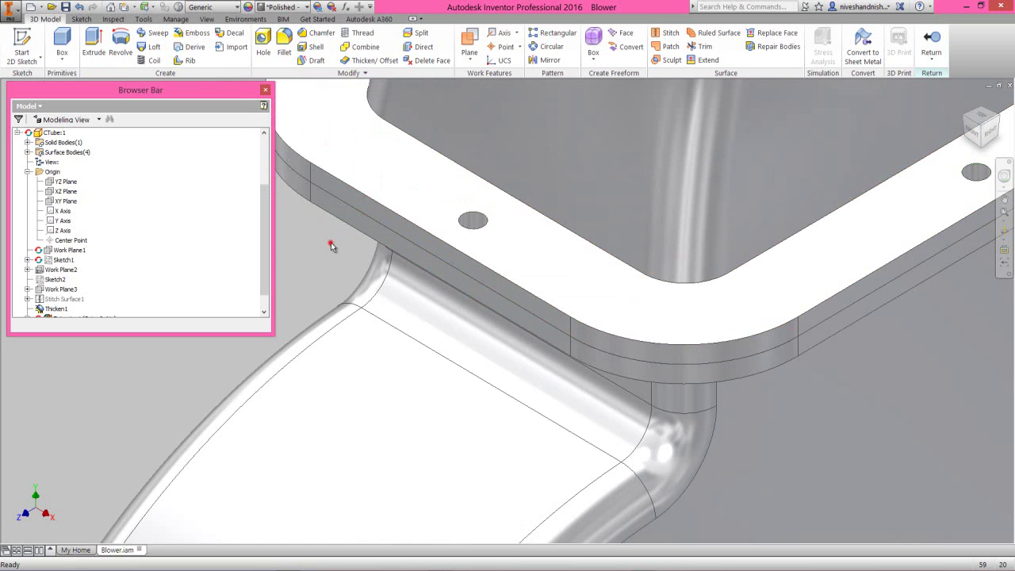
Step: Return from the CTube part to the Blower assembly, fit the whole model in view and collapse the entire browser tree
key(F6)
key(F5)
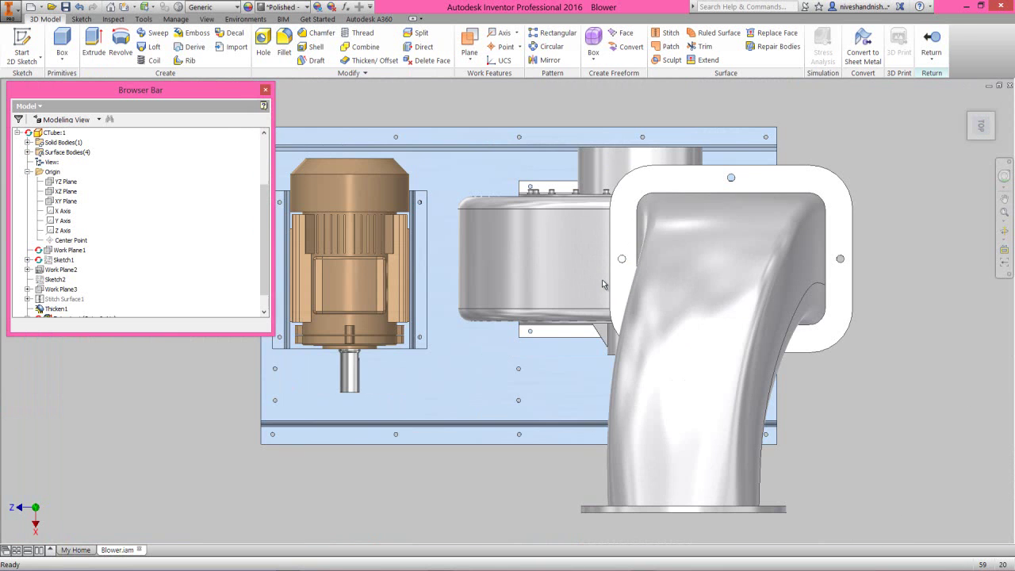
key(F6)
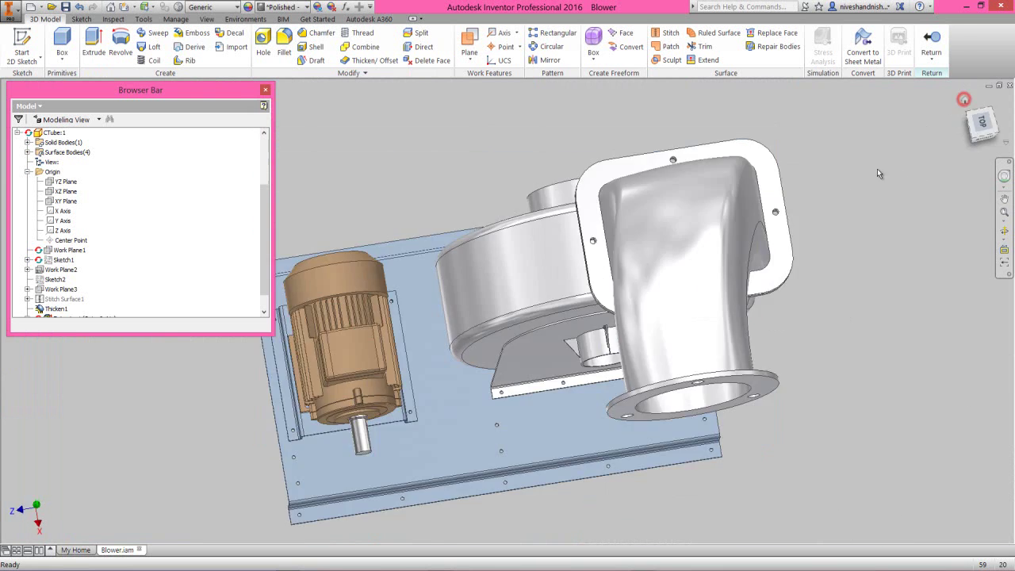
click(931, 40)
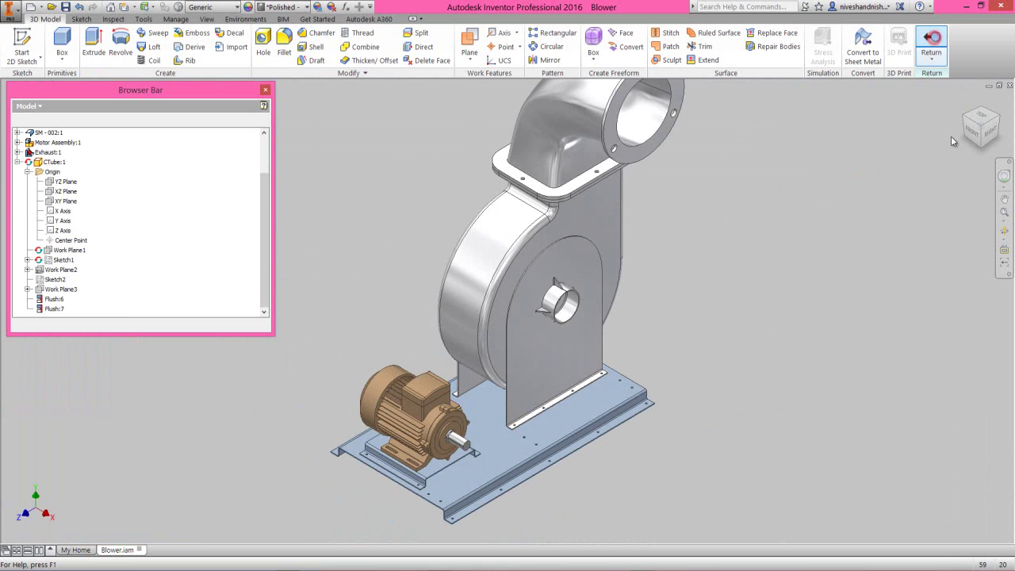
click(1003, 212)
right_click(201, 215)
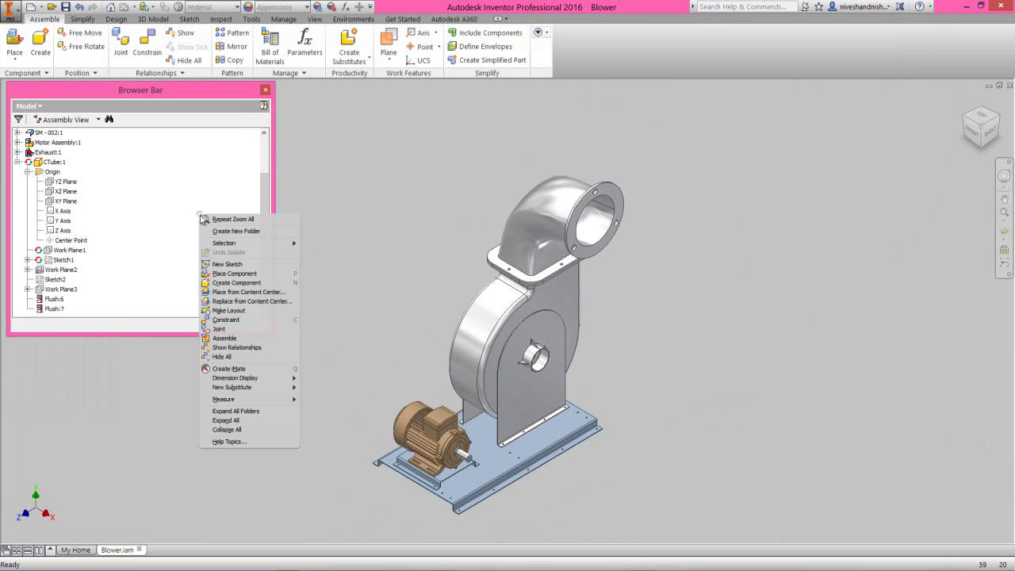
click(229, 429)
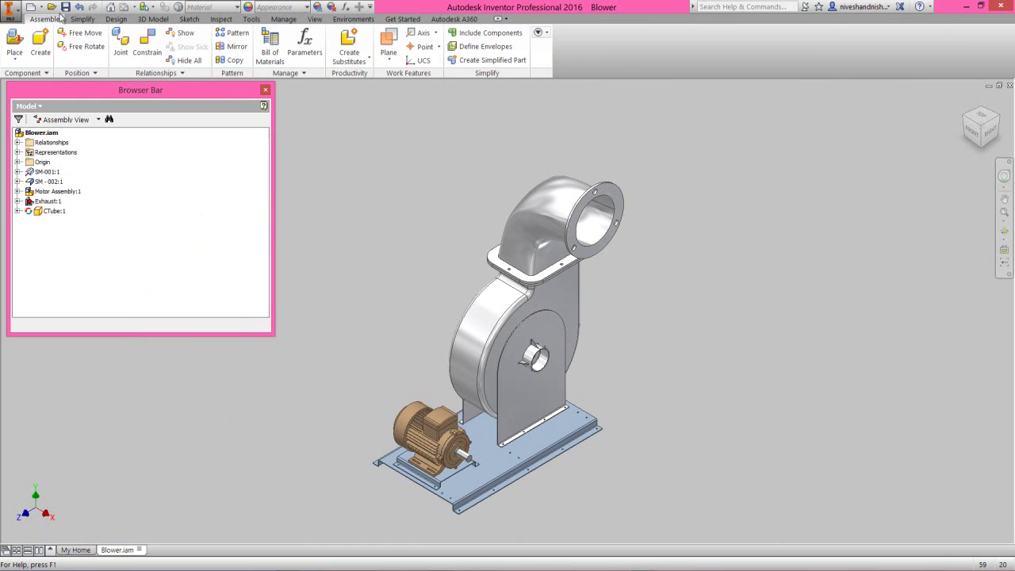
Step: Save the updated Blower assembly
click(66, 7)
click(568, 346)
click(563, 244)
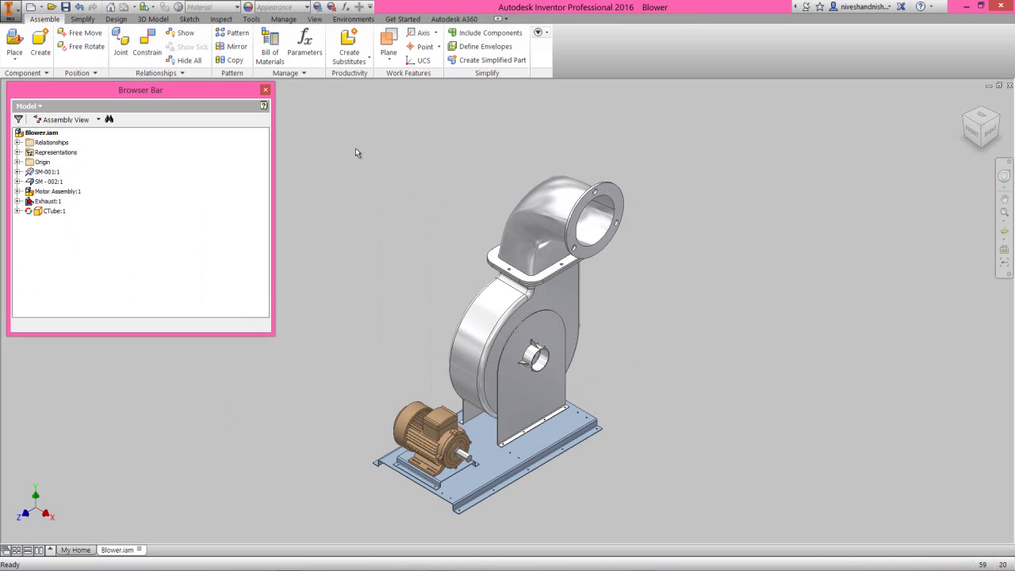
Step: Start a concentric bolted connection with the duct flange's upper face as start plane and its front hole as circular reference
click(116, 20)
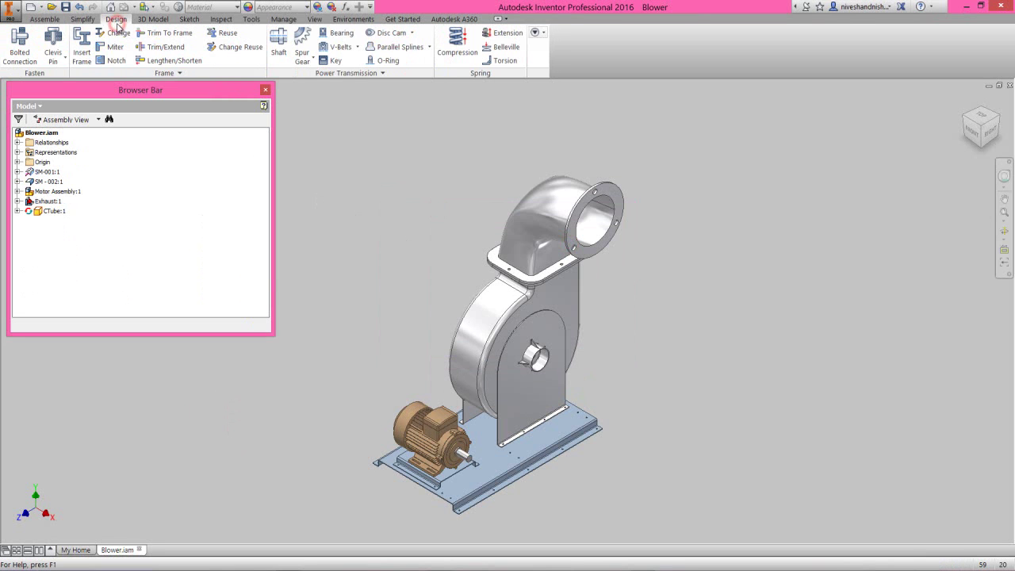
click(24, 64)
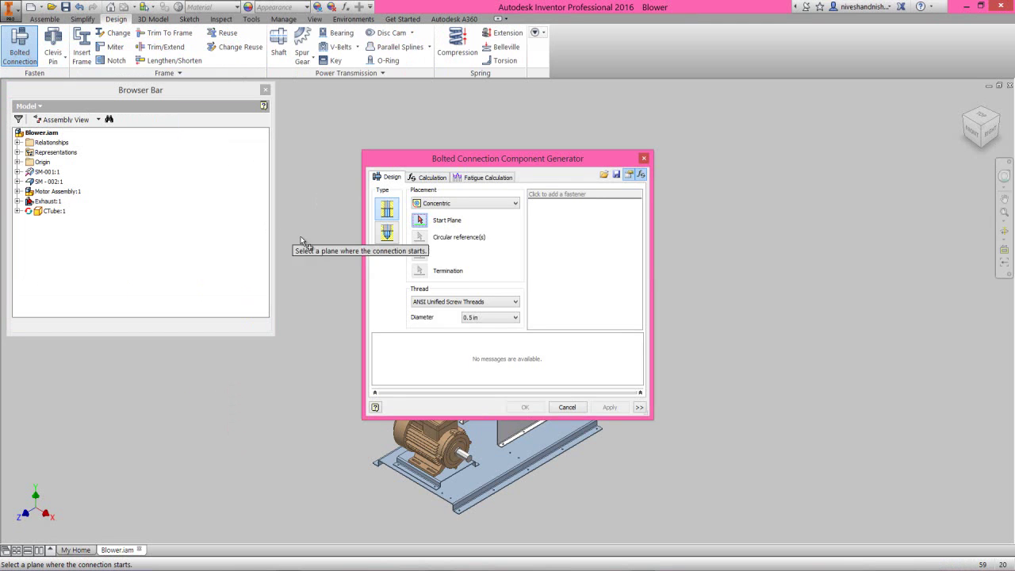
drag(365, 155, 206, 171)
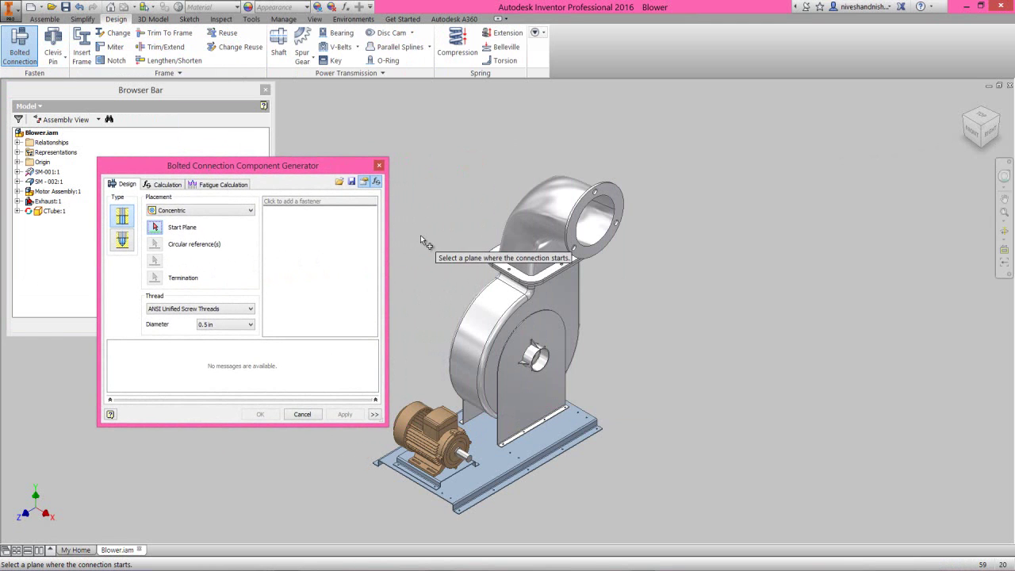
scroll(525, 255, down, 5)
click(574, 307)
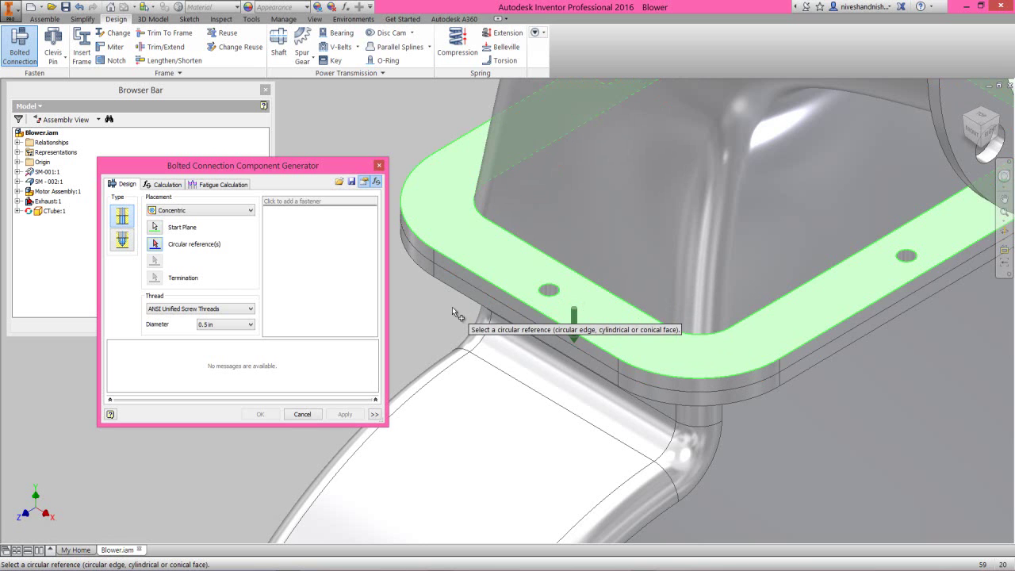
click(556, 290)
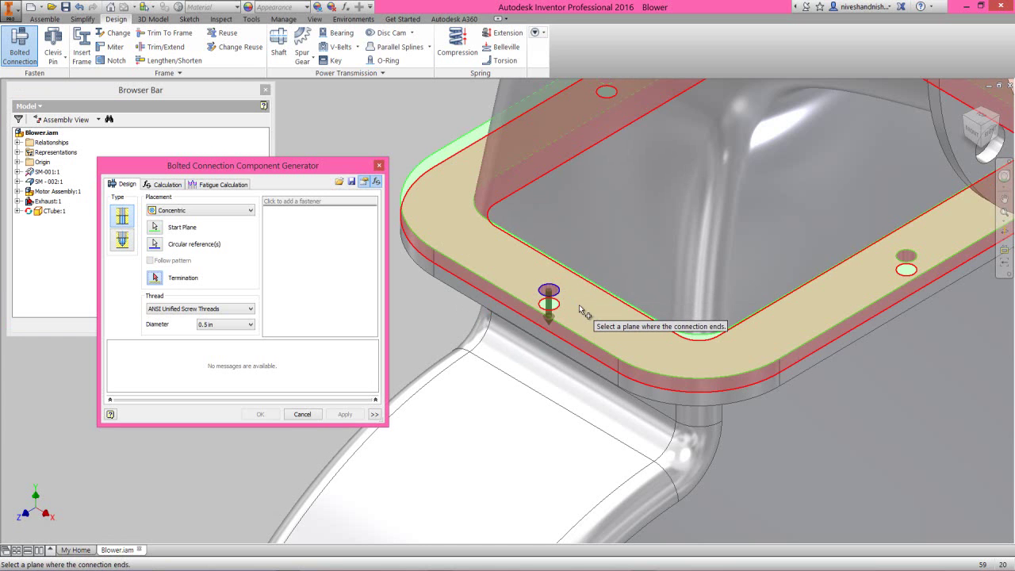
Step: Set the underside of the mating lower flange as the termination plane of the bolted connection
key(F4)
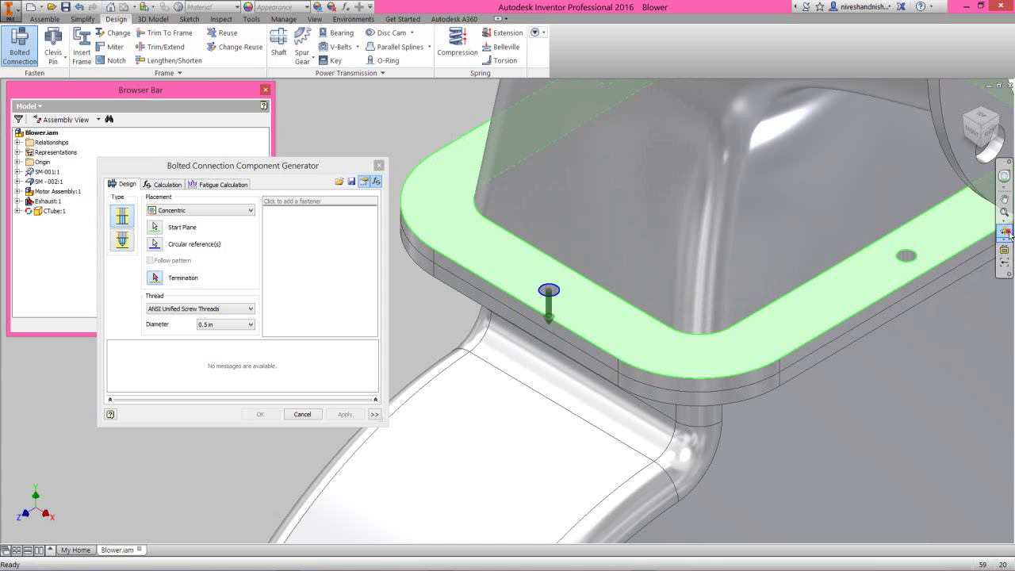
mouse_move(615, 338)
mouse_down()
mouse_move(572, 320)
mouse_move(571, 290)
mouse_up()
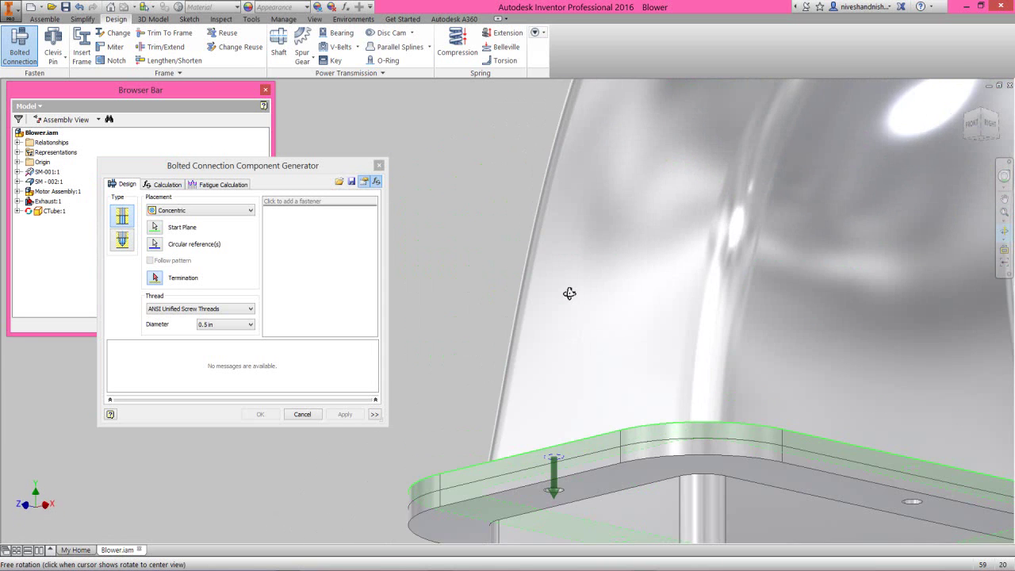
drag(558, 475, 553, 469)
right_click(575, 428)
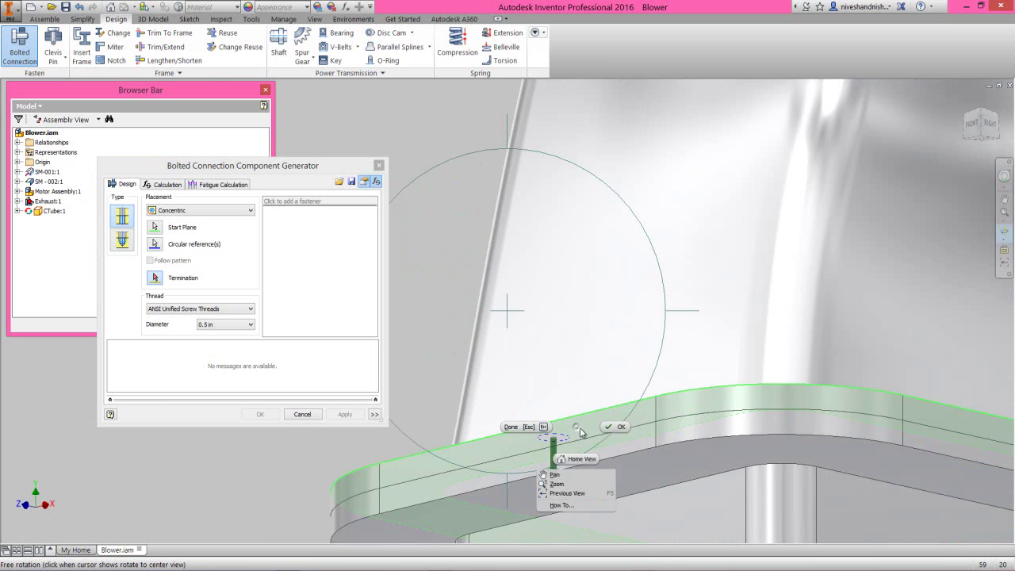
click(607, 428)
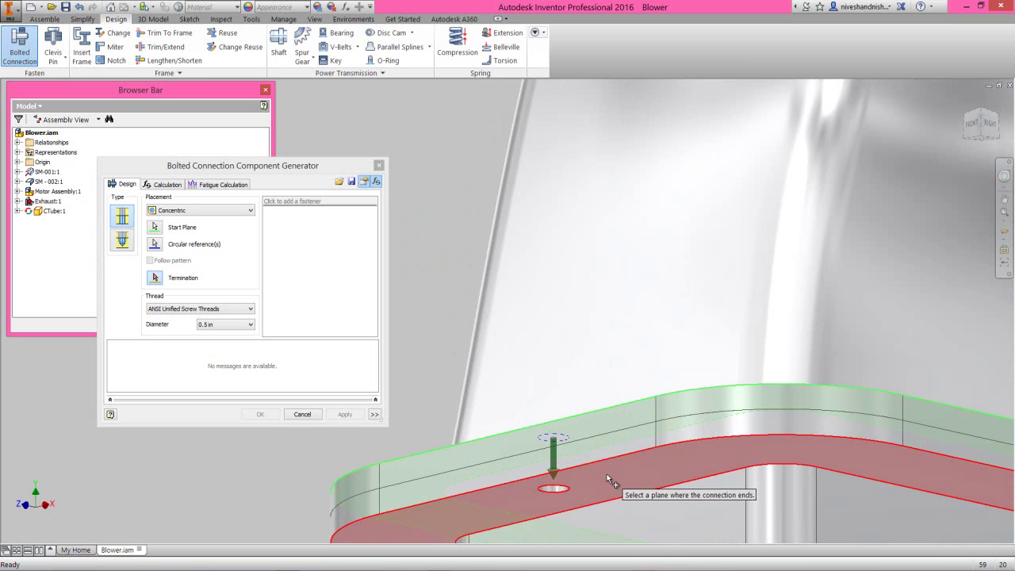
click(607, 473)
click(1004, 175)
drag(904, 198, 877, 207)
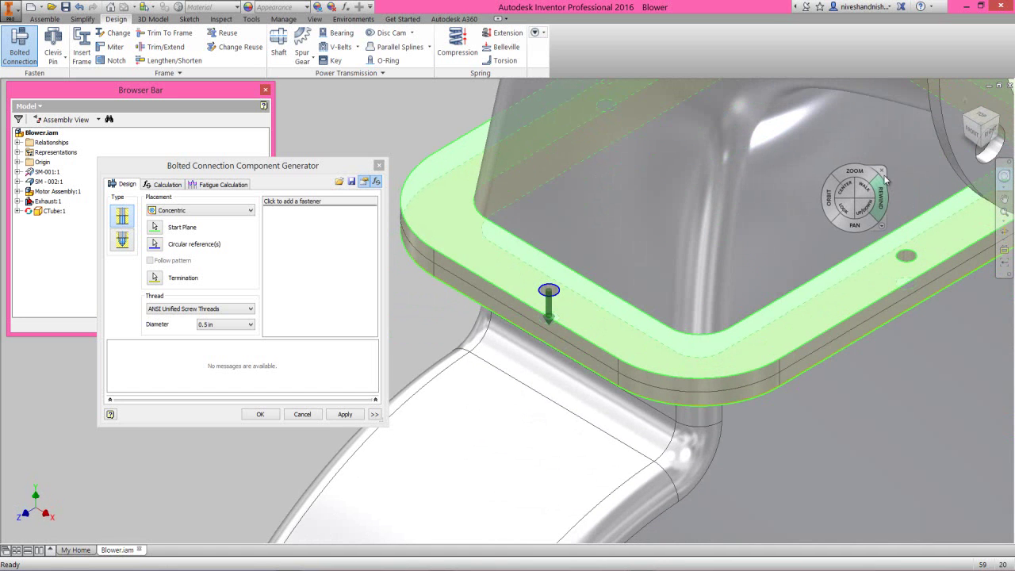
click(872, 194)
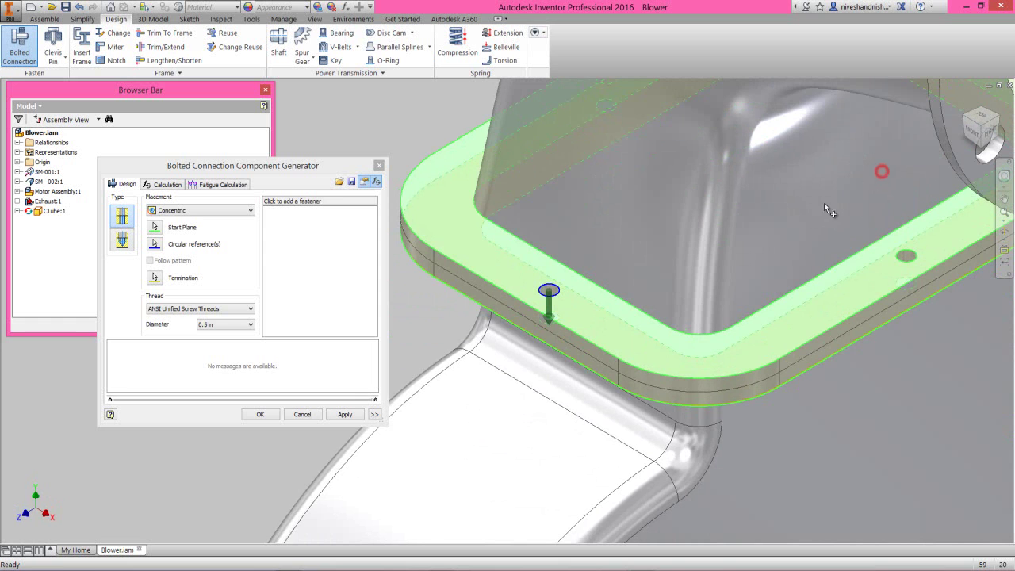
Step: Add a Spline Socket Head Cap Screw - Inch from the Socket Head Bolts category as the connection's bolt
click(303, 168)
click(316, 203)
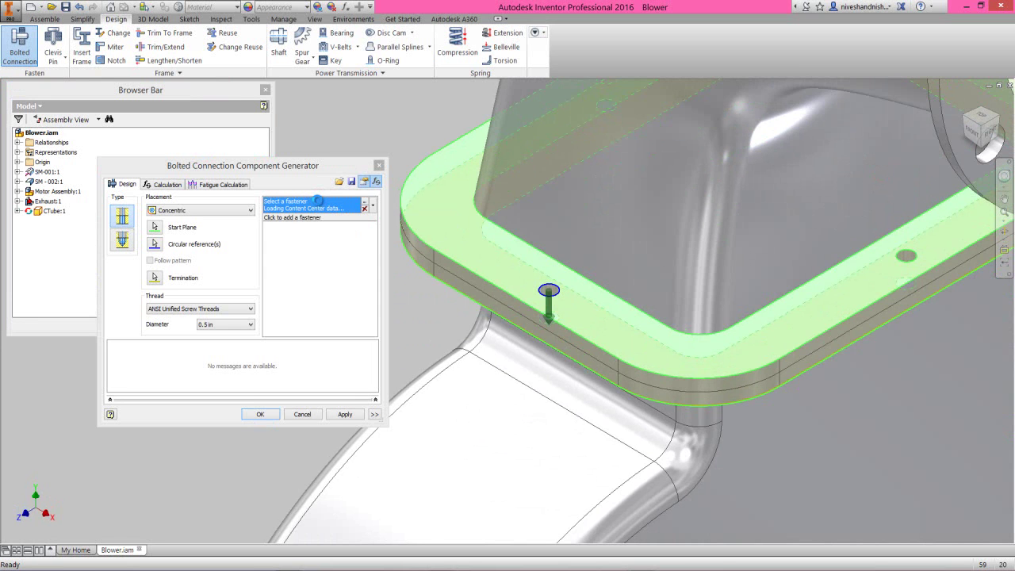
click(315, 208)
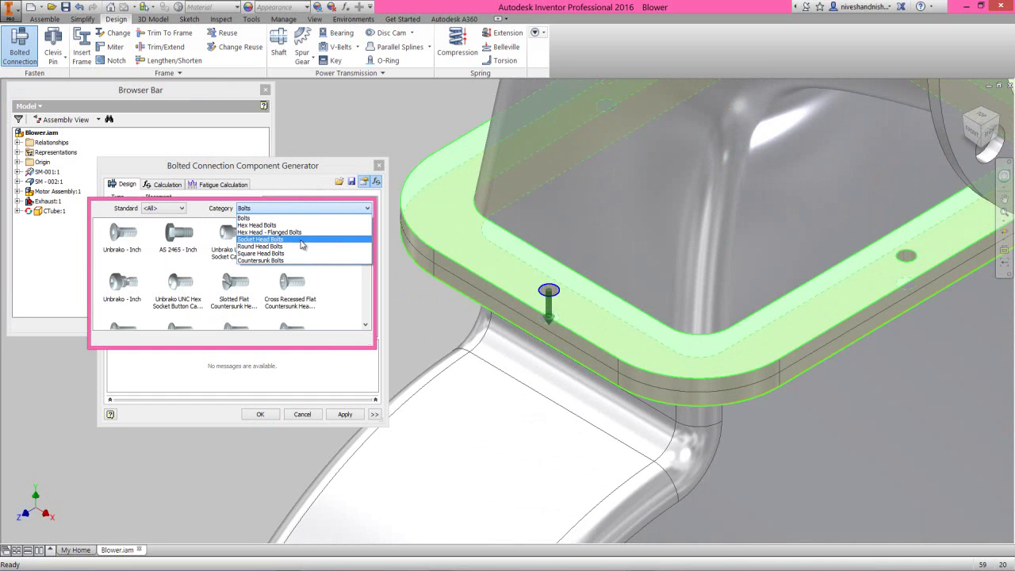
click(301, 239)
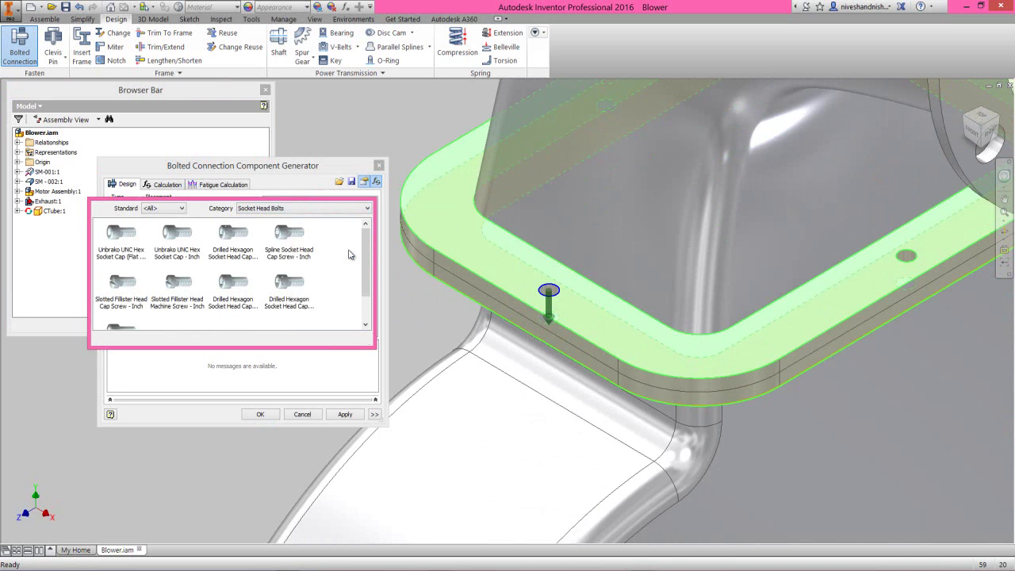
click(306, 246)
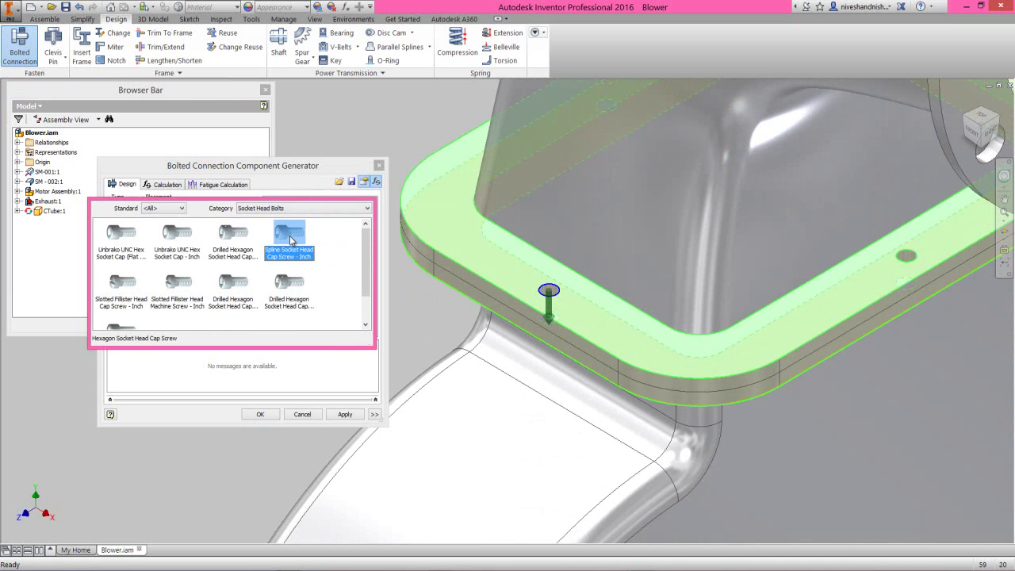
click(290, 239)
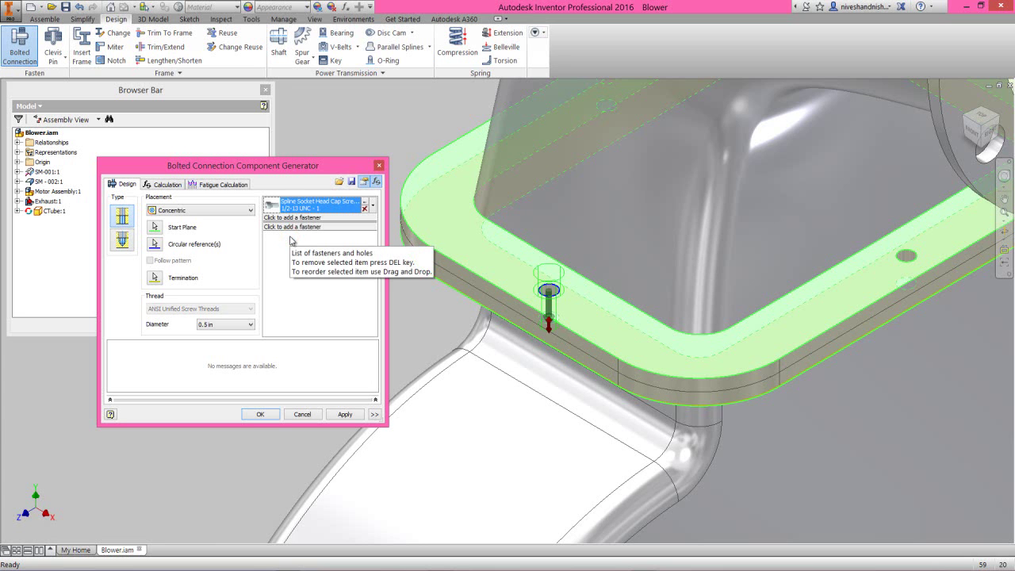
Step: Change the cap screw's thread to UNF 1/2-20
click(367, 205)
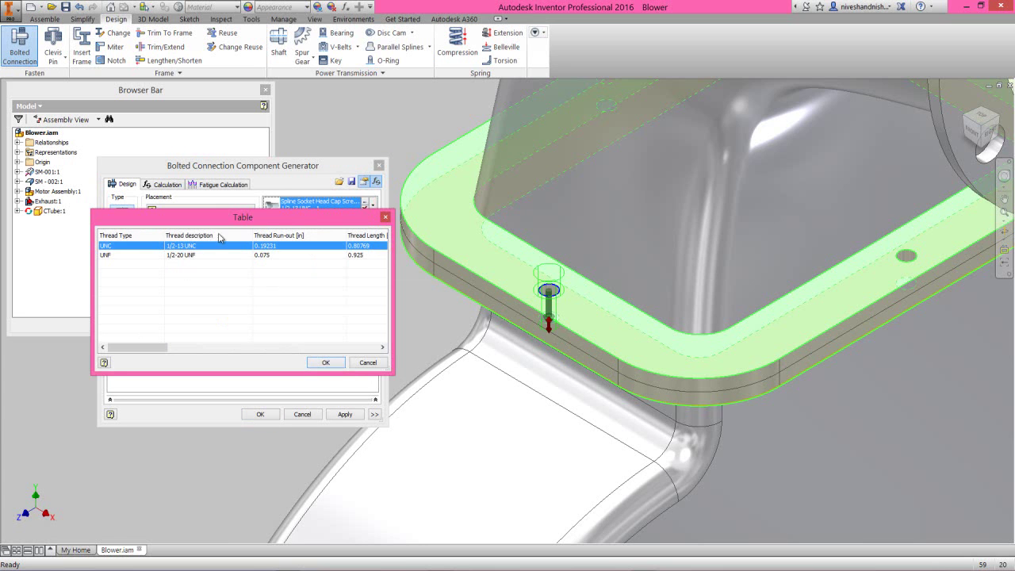
click(179, 254)
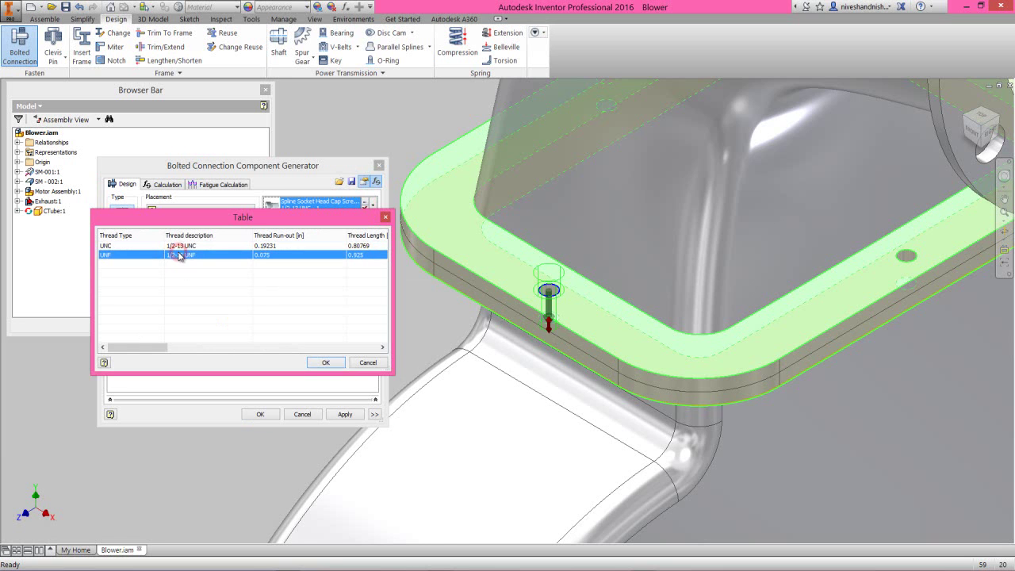
click(325, 363)
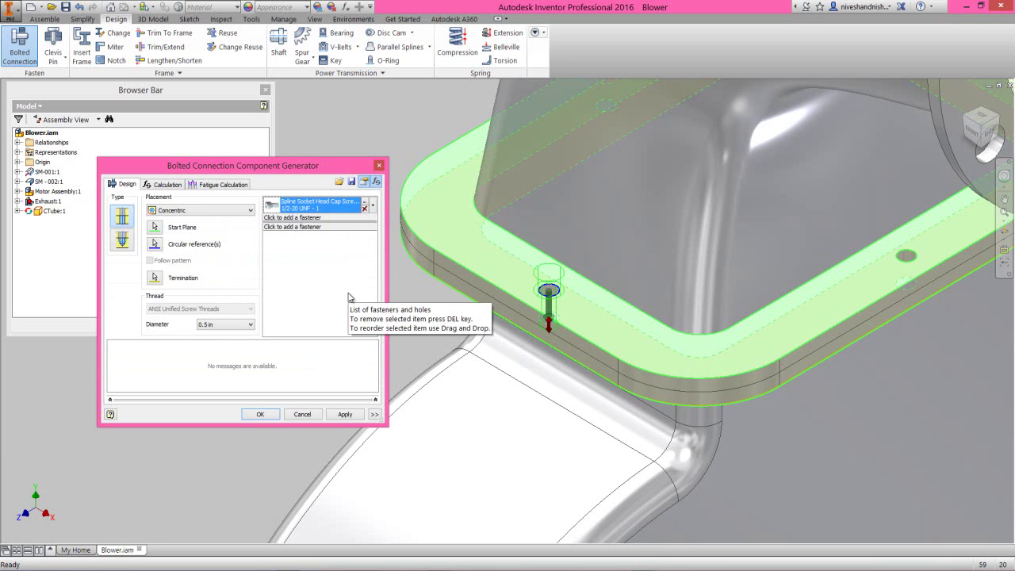
Step: Add a Helical Spring Lock Washer followed by a Plain Washer (Inch) under the screw head
click(321, 218)
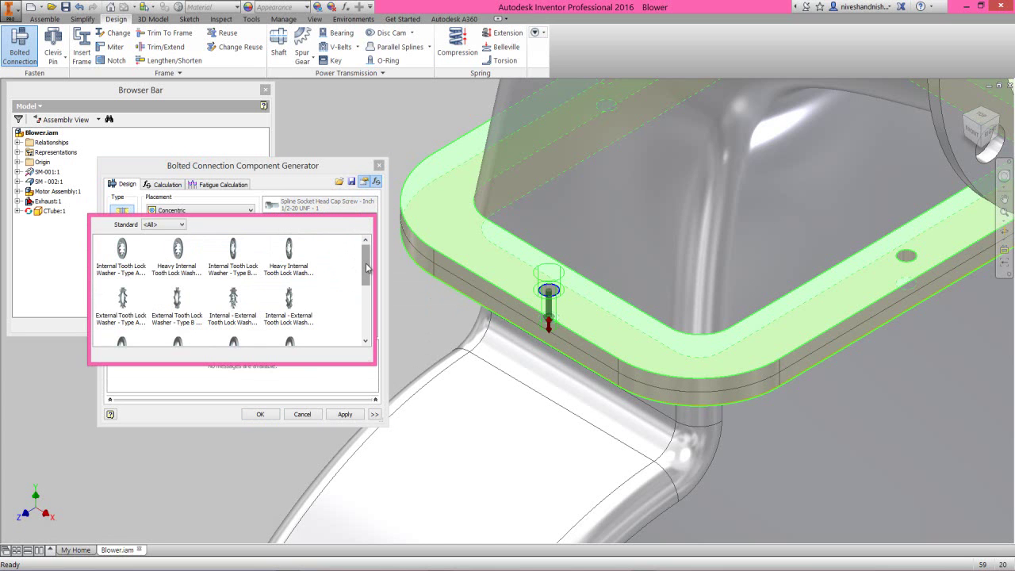
drag(366, 265, 366, 297)
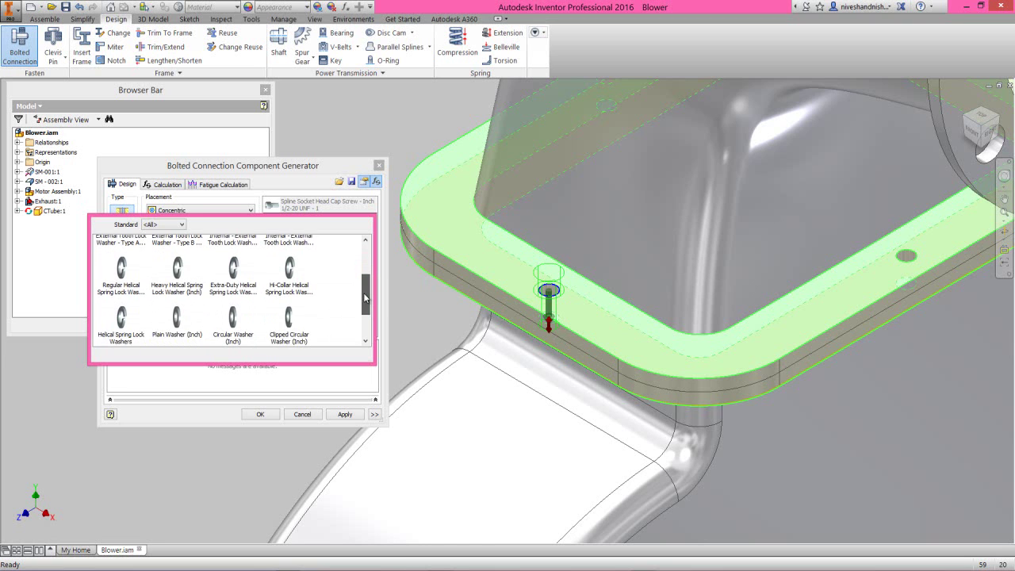
click(133, 317)
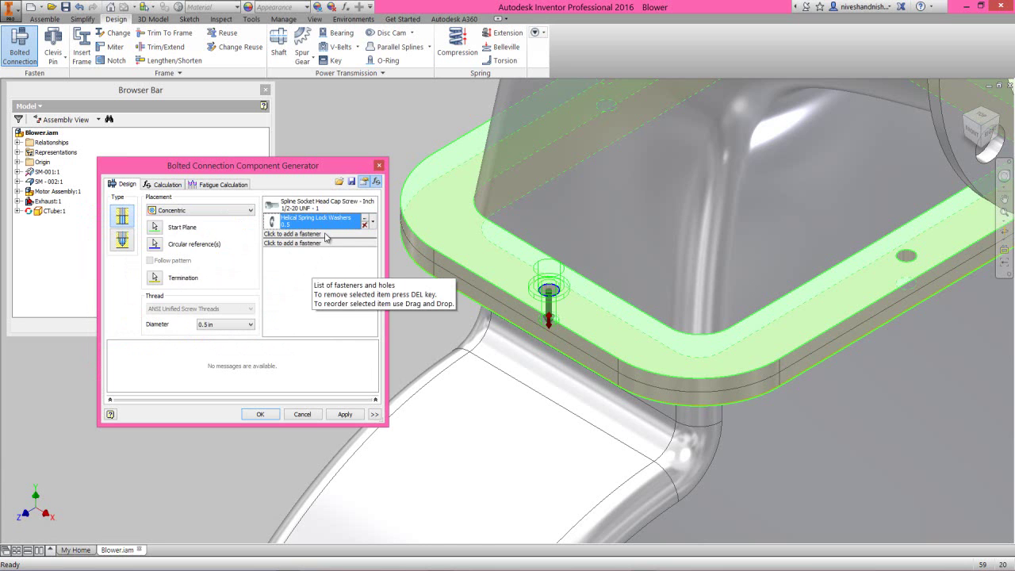
click(325, 234)
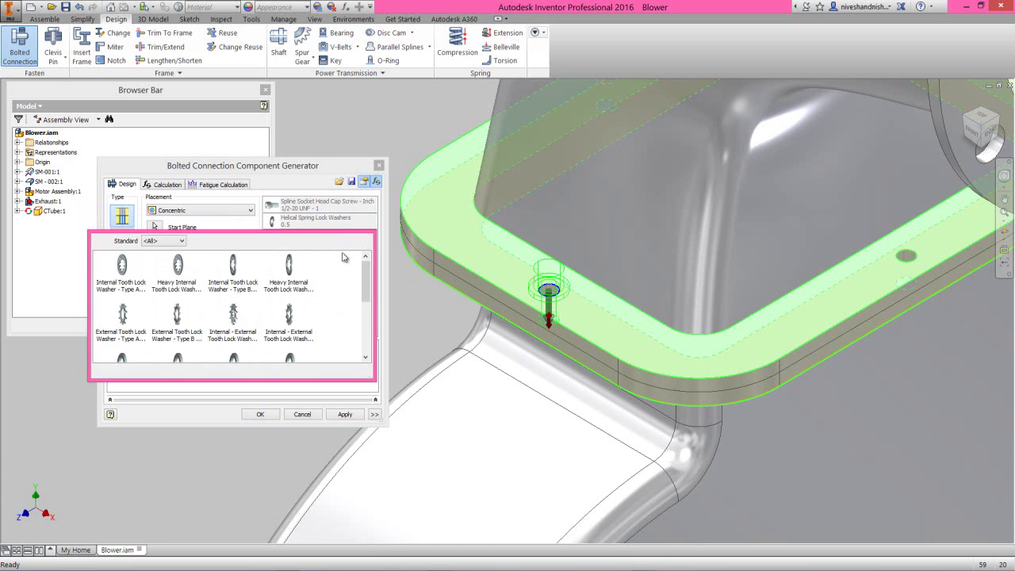
drag(366, 279, 358, 330)
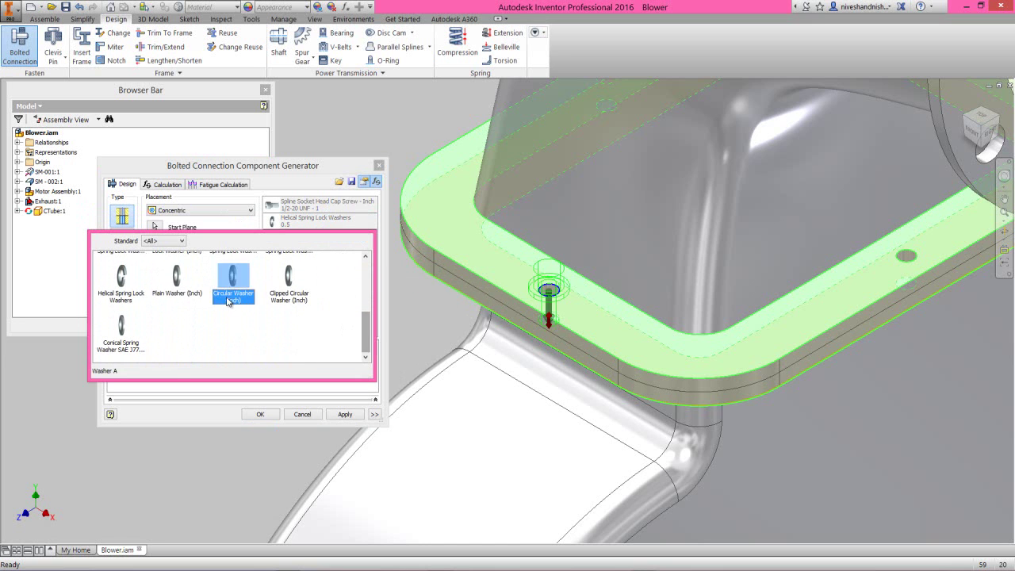
click(180, 279)
click(181, 279)
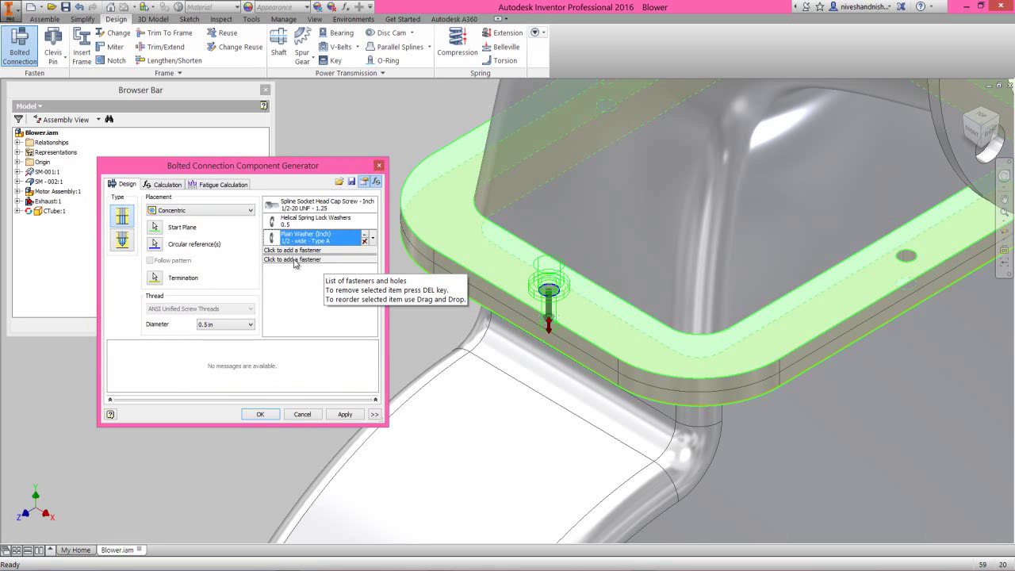
Step: Add a Plain Washer (Inch) followed by a Helical Spring Lock Washer on the termination side of the connection
click(293, 259)
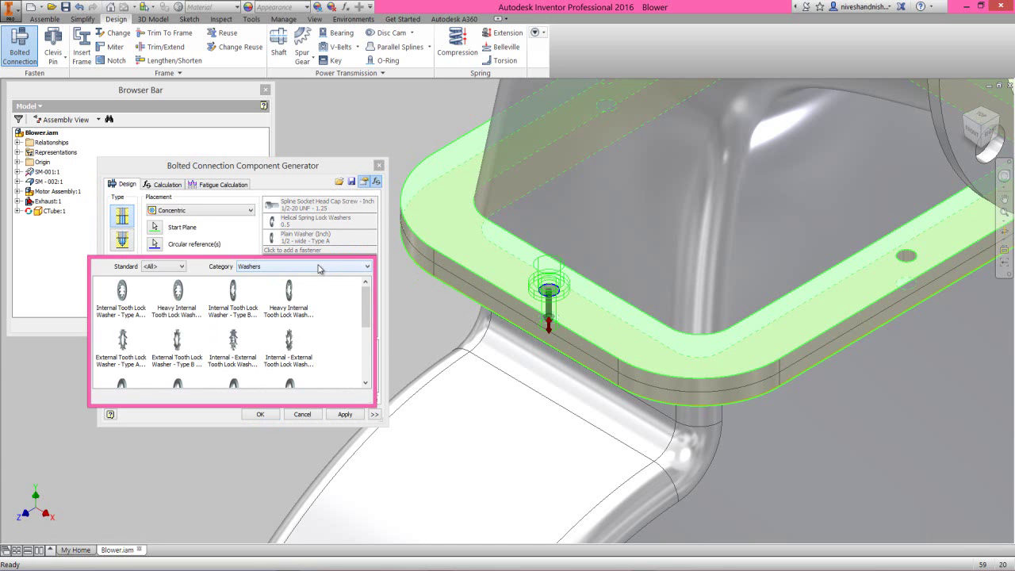
drag(367, 305, 366, 346)
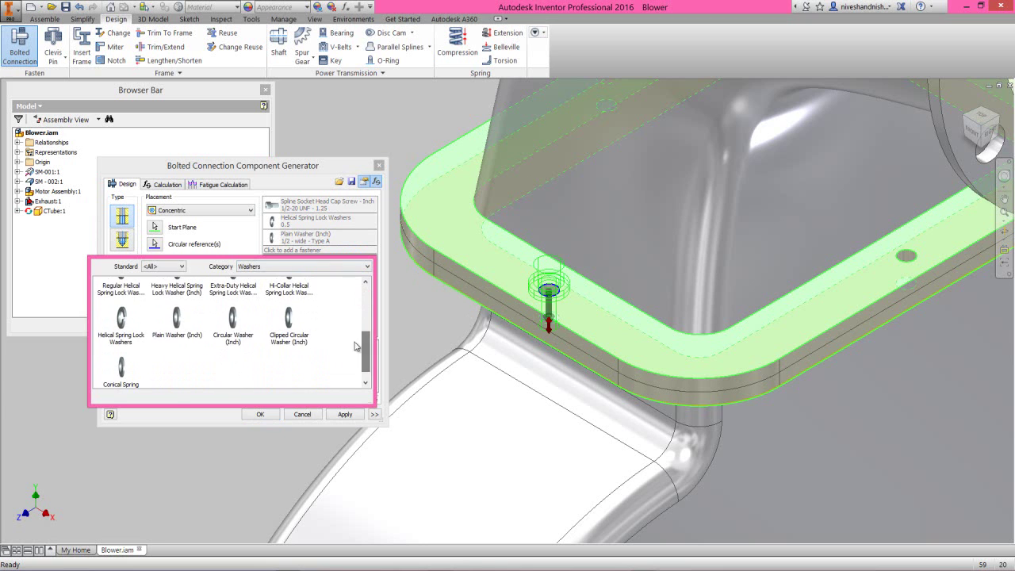
click(181, 319)
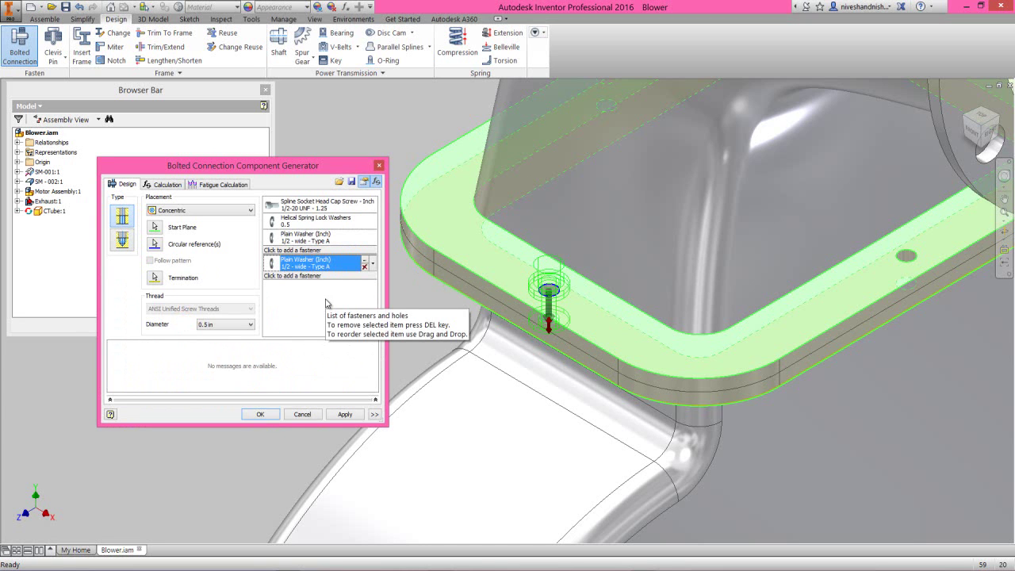
click(317, 276)
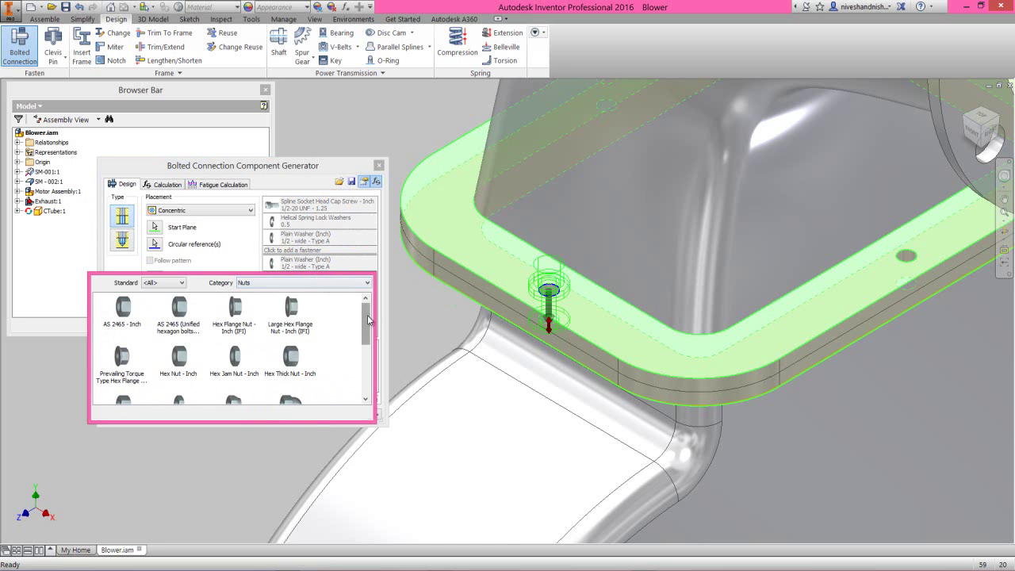
click(365, 285)
click(330, 300)
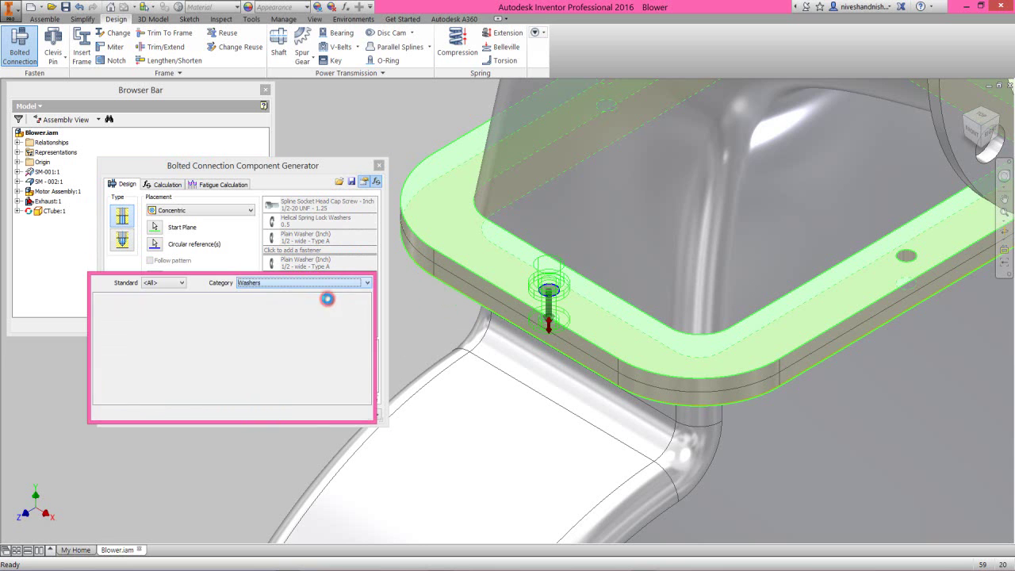
drag(365, 325, 366, 359)
click(128, 377)
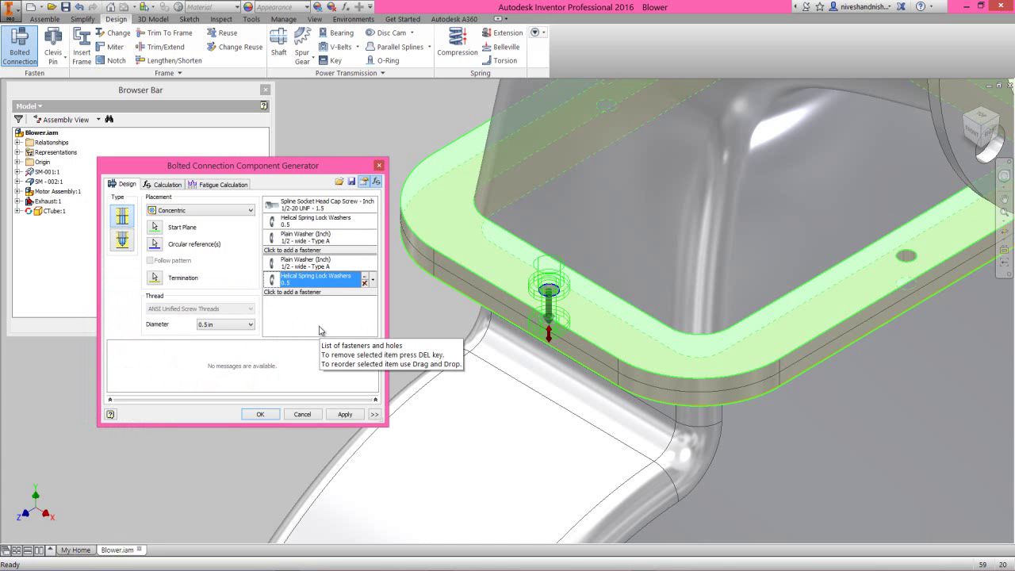
Step: Add a Hex Nut - Inch at the screw's end and create the bolted connection with the default file name, without starting another
click(312, 292)
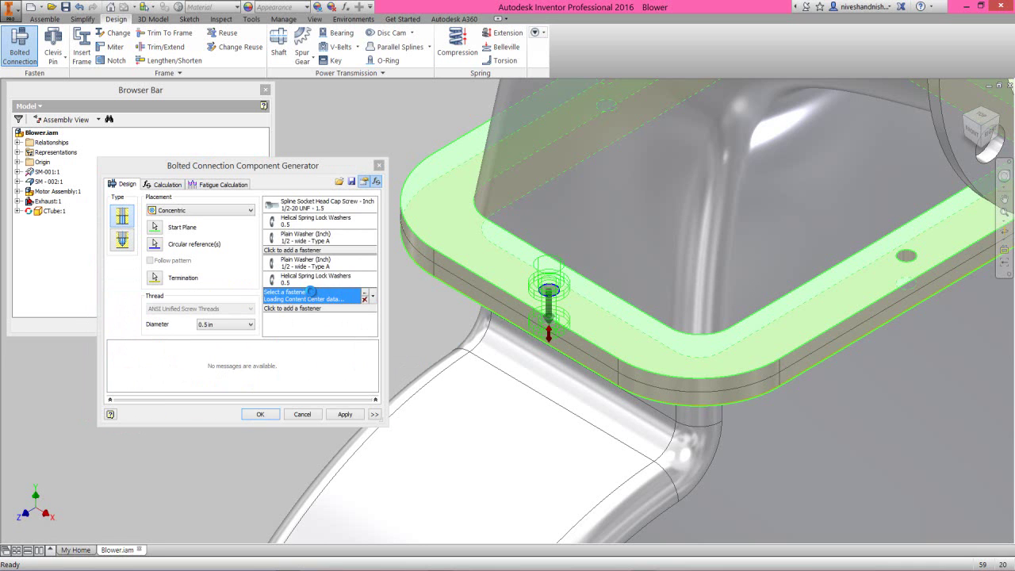
mouse_move(366, 337)
mouse_down()
mouse_move(369, 382)
mouse_move(372, 348)
mouse_up()
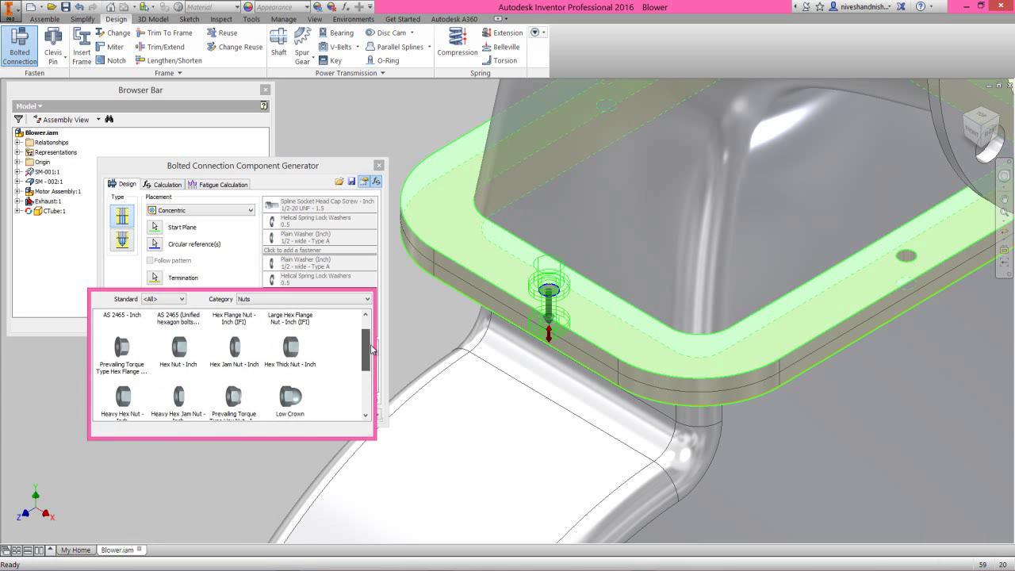
click(181, 350)
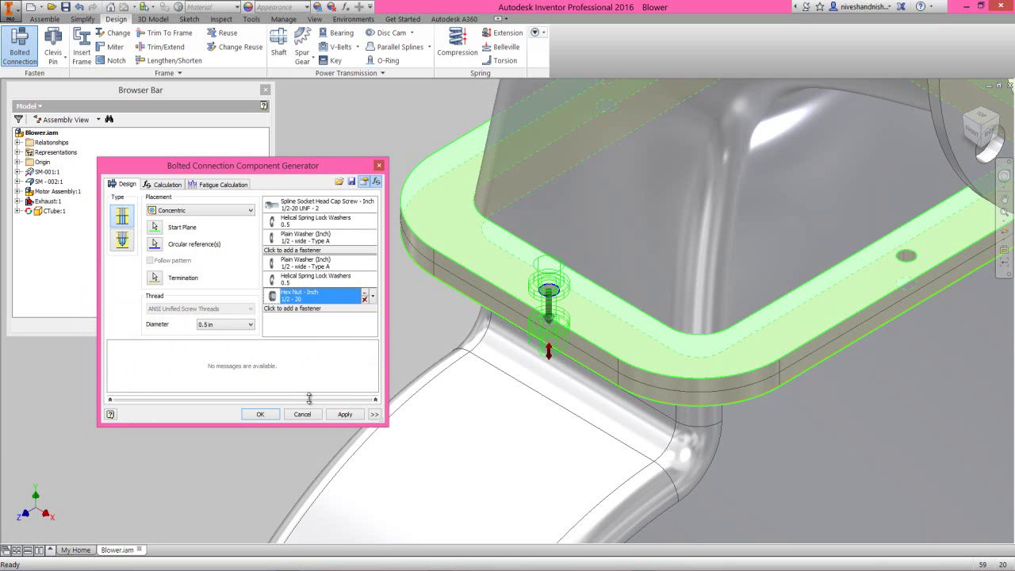
click(346, 414)
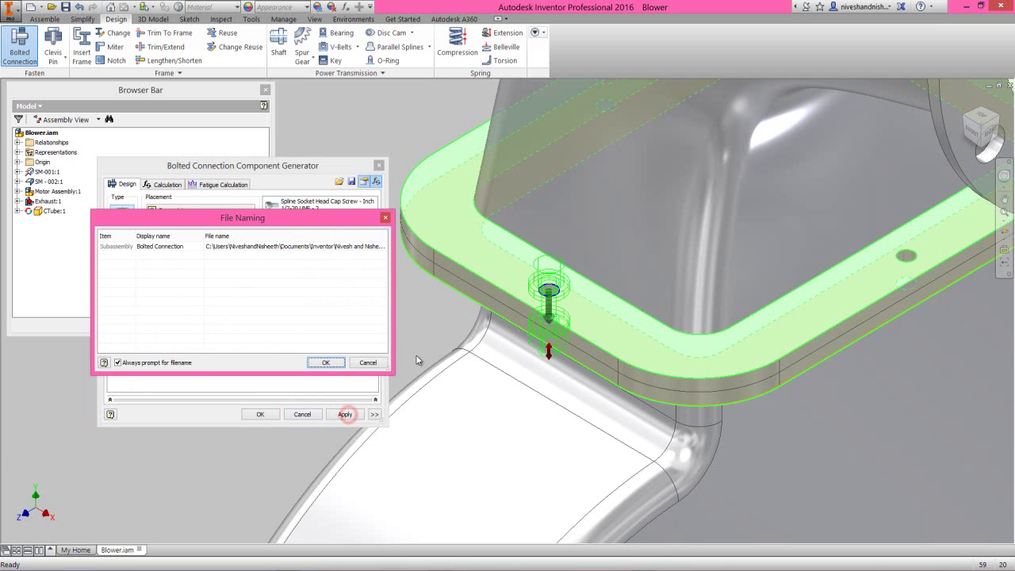
click(323, 363)
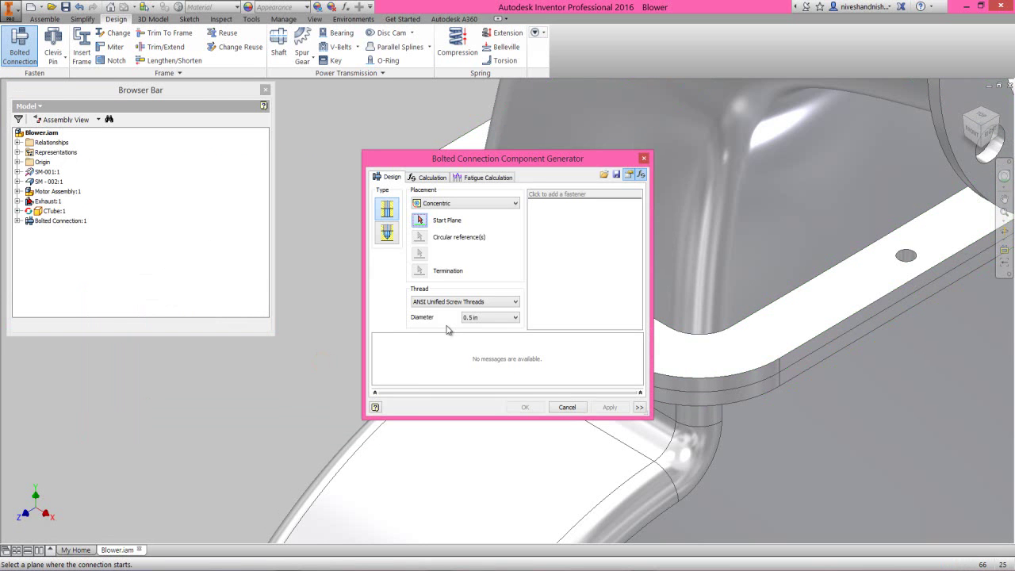
click(568, 407)
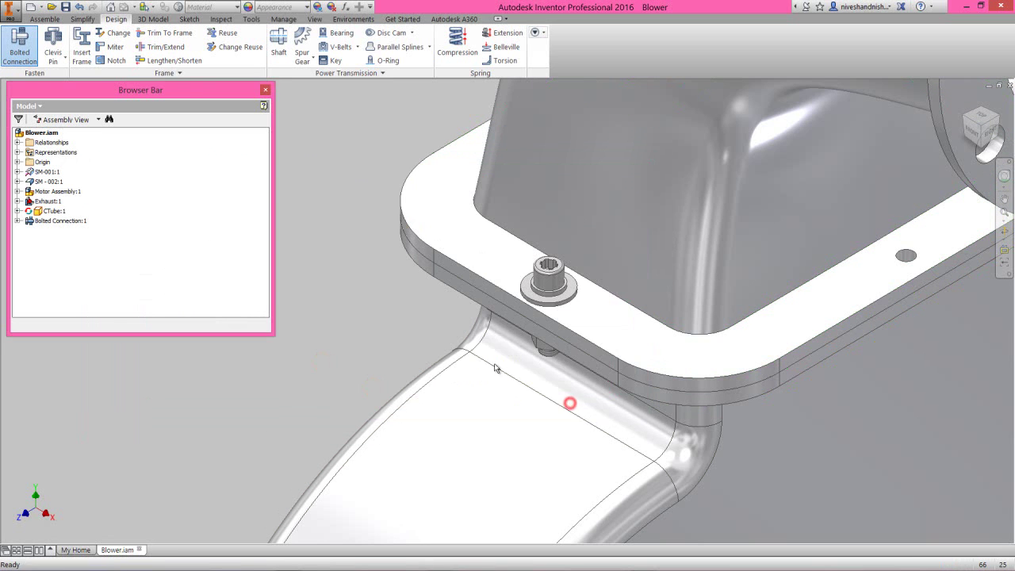
click(418, 305)
scroll(506, 299, up, 3)
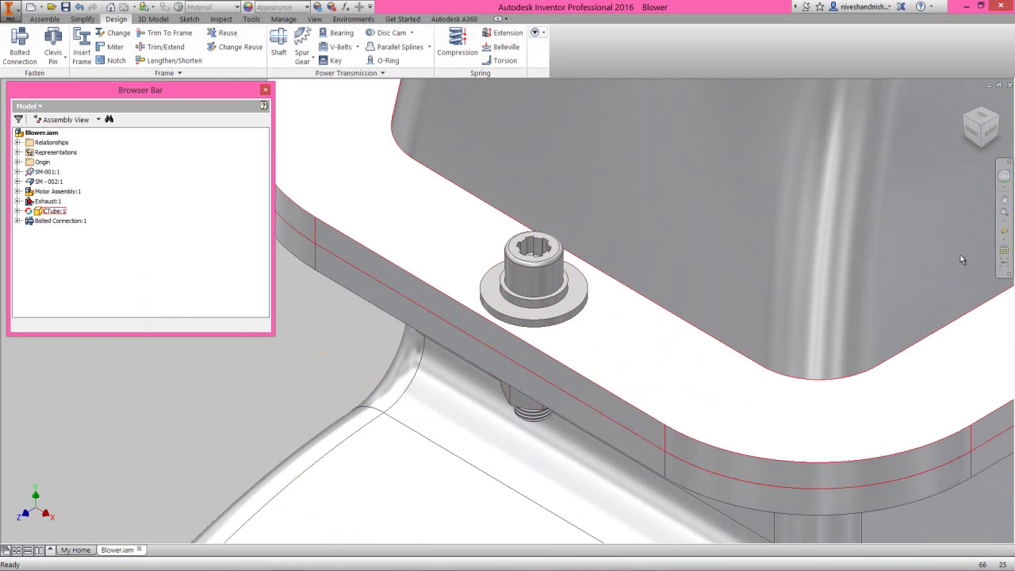
click(1003, 176)
drag(874, 193, 527, 305)
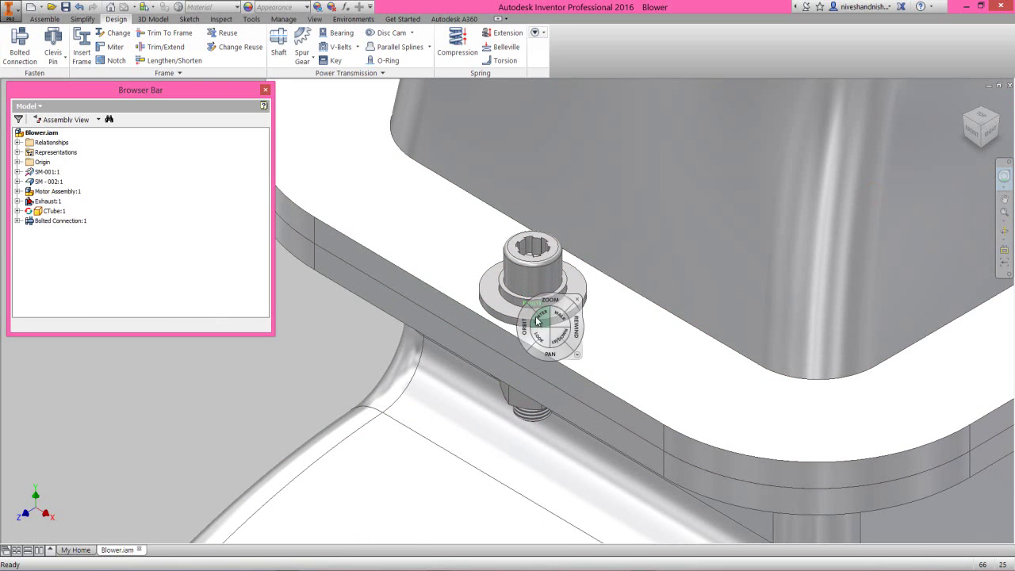
drag(529, 342, 551, 287)
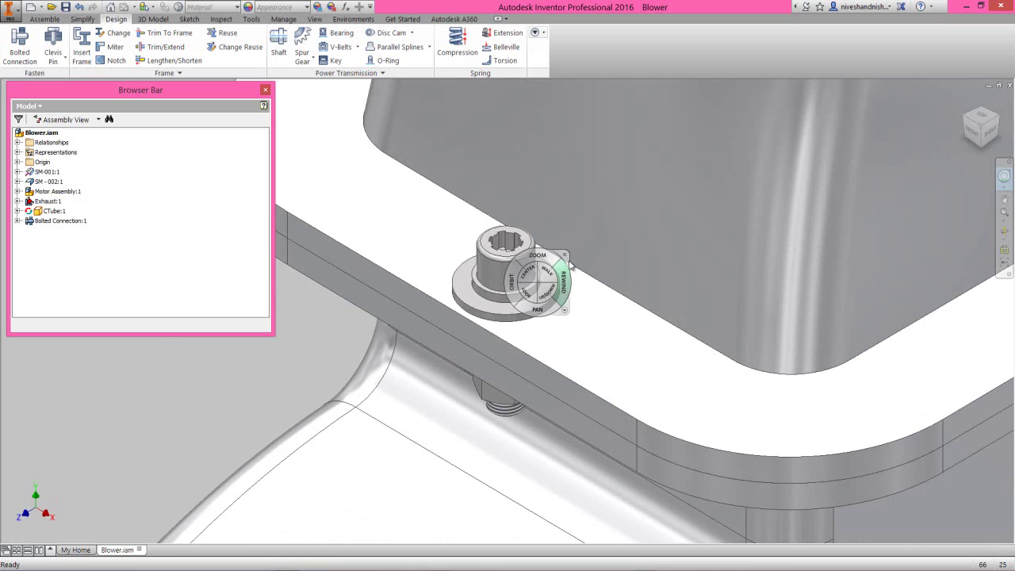
Step: Save the Blower assembly together with all its dependents, including the new bolted connection
key(Escape)
scroll(546, 287, down, 8)
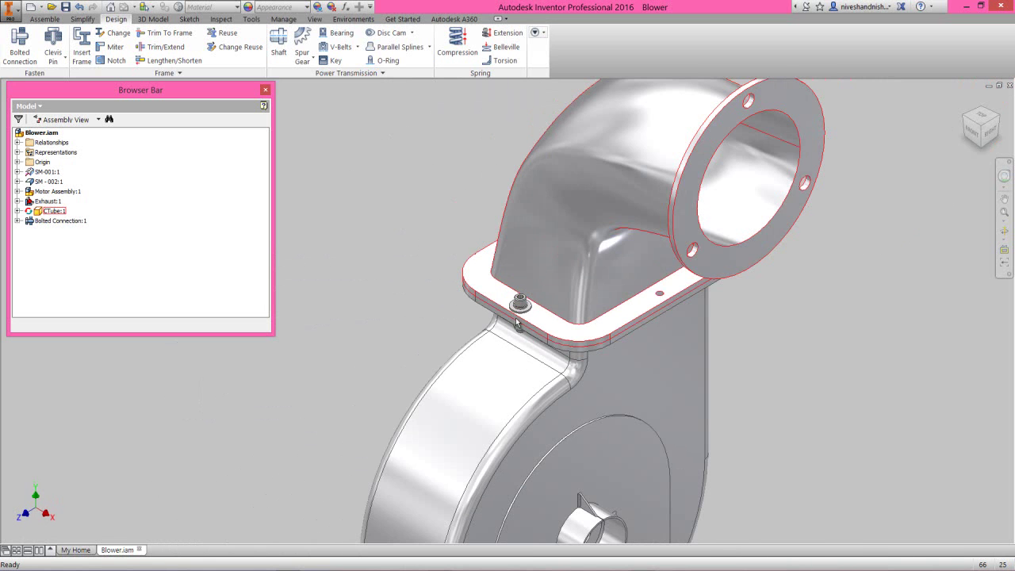
click(66, 6)
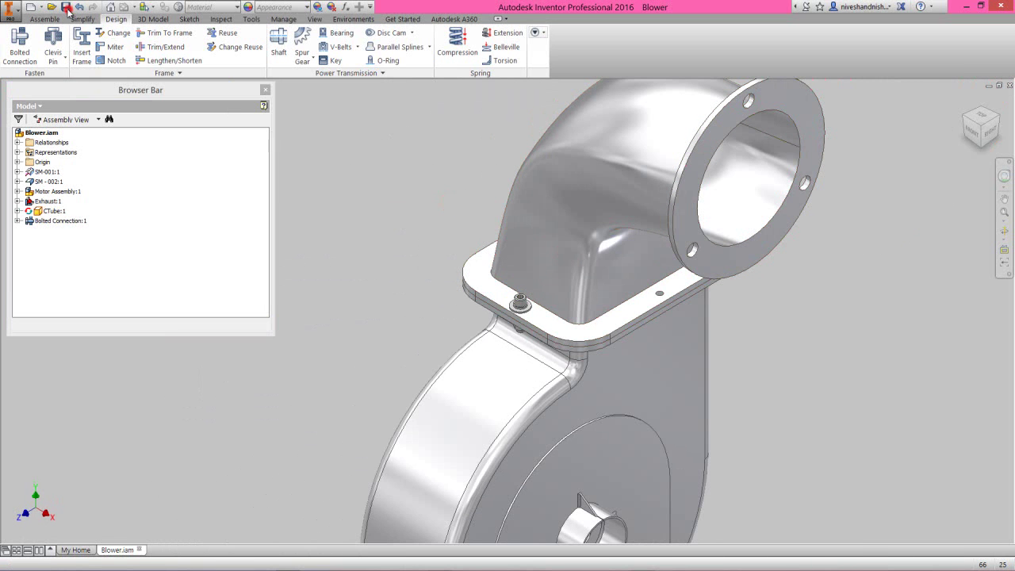
click(563, 344)
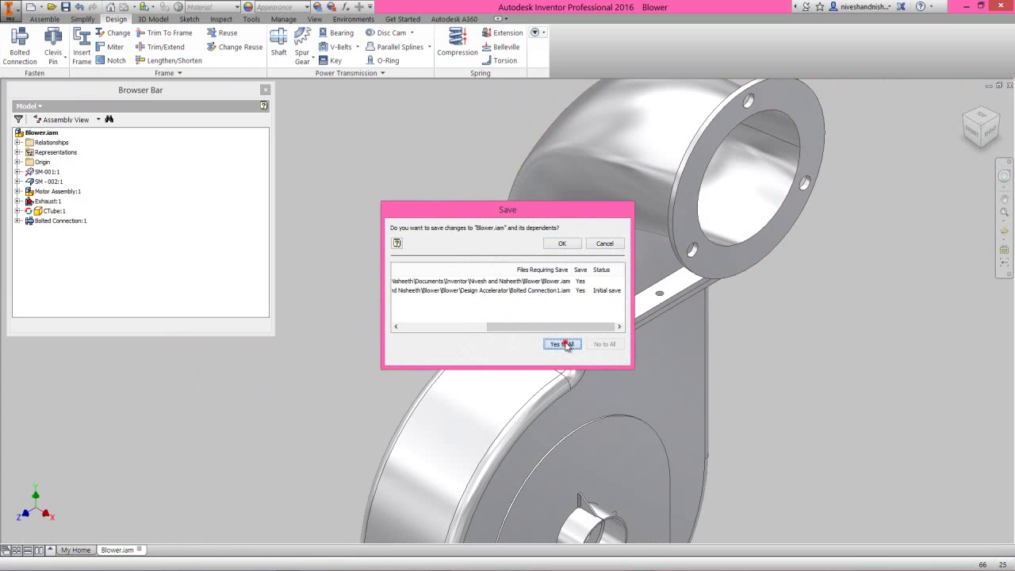
click(566, 244)
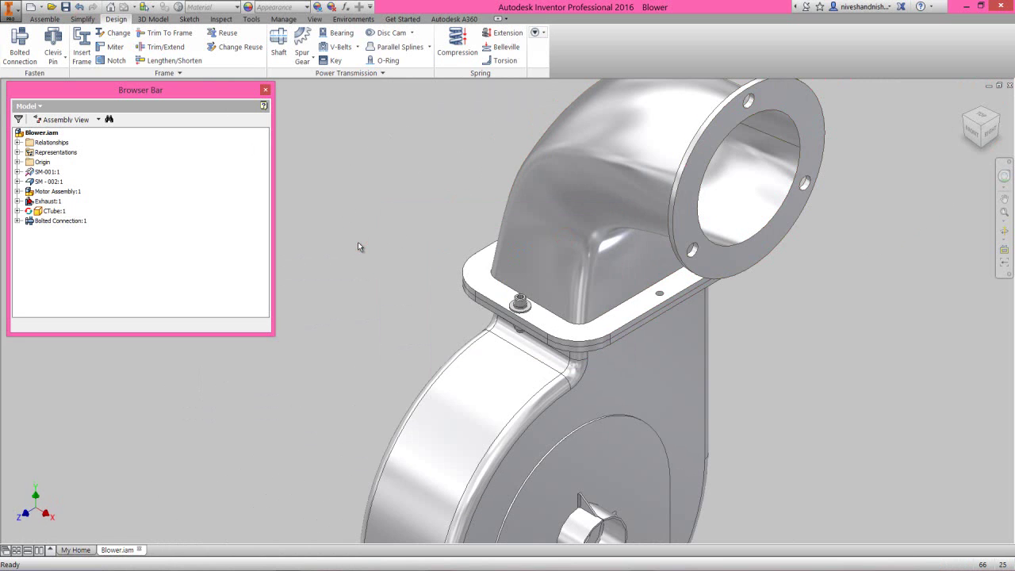
Step: Start a concentric bolted connection using the CTube flange's upper face as start plane and its right-side hole as circular reference
click(19, 46)
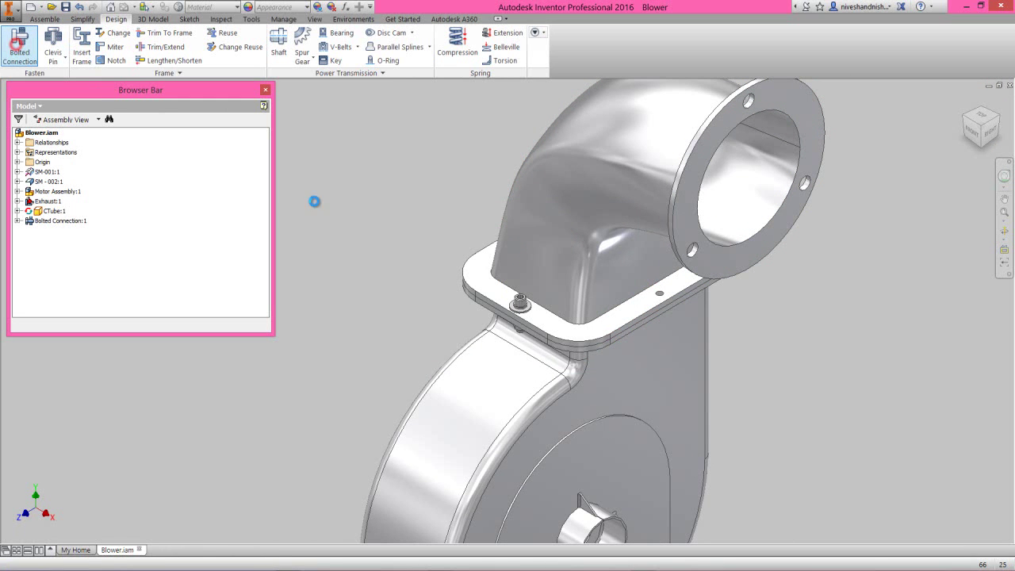
drag(502, 162, 280, 153)
scroll(665, 300, up, 3)
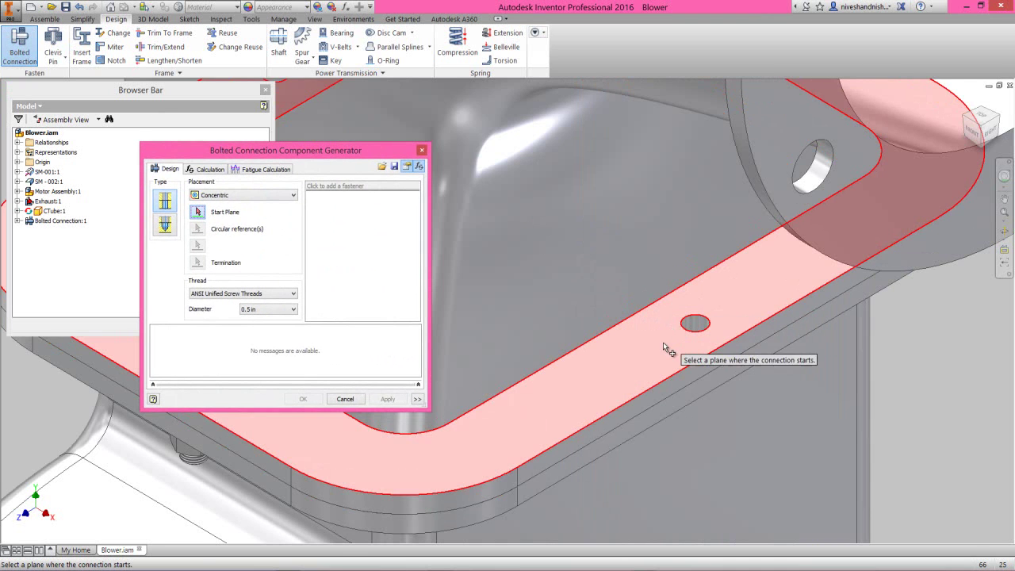
click(662, 341)
click(701, 322)
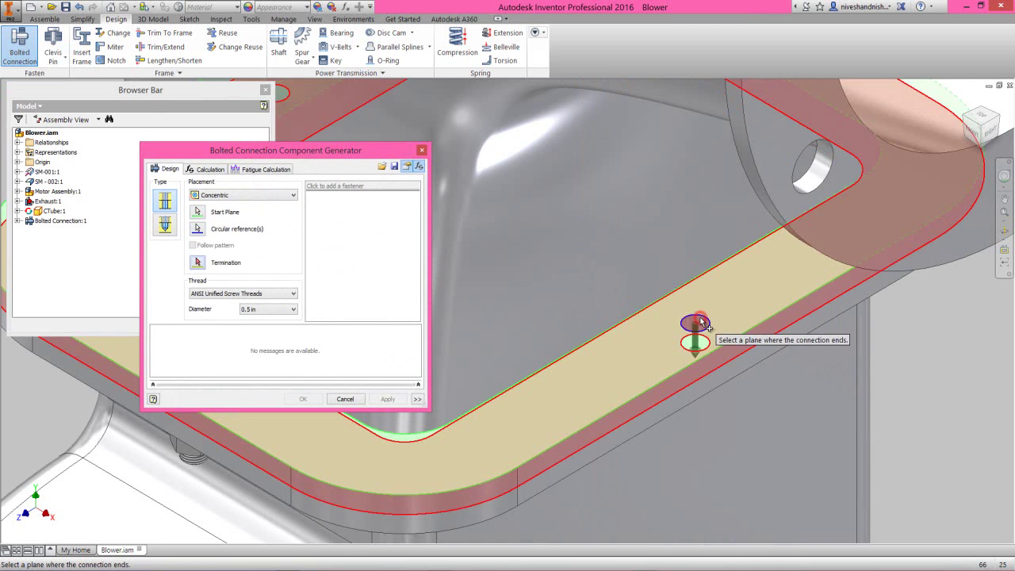
Step: Set the underside of the mating blower flange as the termination plane for the right-side connection
key(F4)
mouse_move(624, 345)
mouse_down()
mouse_move(604, 295)
mouse_move(611, 335)
mouse_up()
right_click(616, 343)
click(654, 343)
click(666, 436)
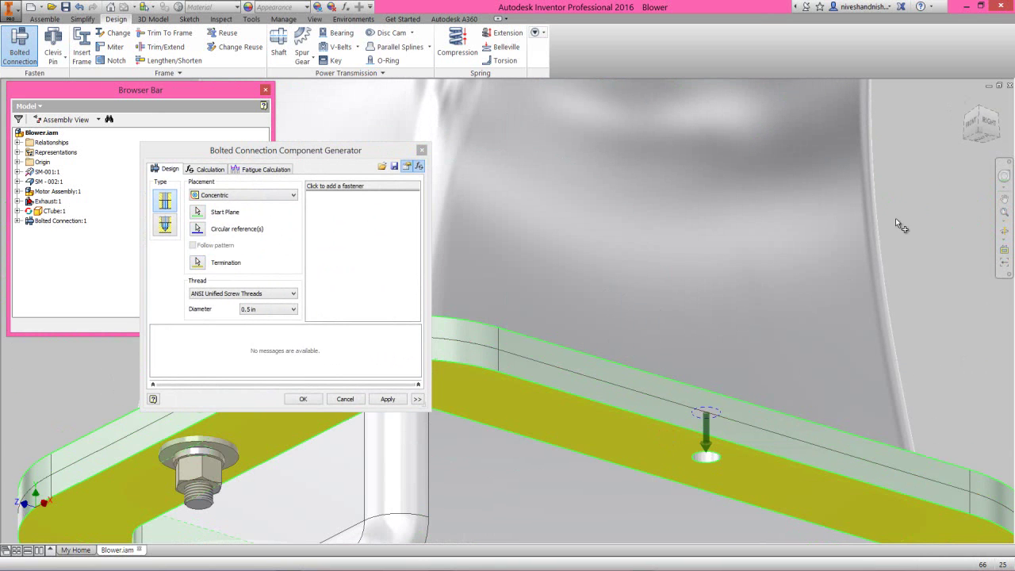
click(1003, 176)
key(Escape)
drag(945, 215, 894, 225)
click(889, 175)
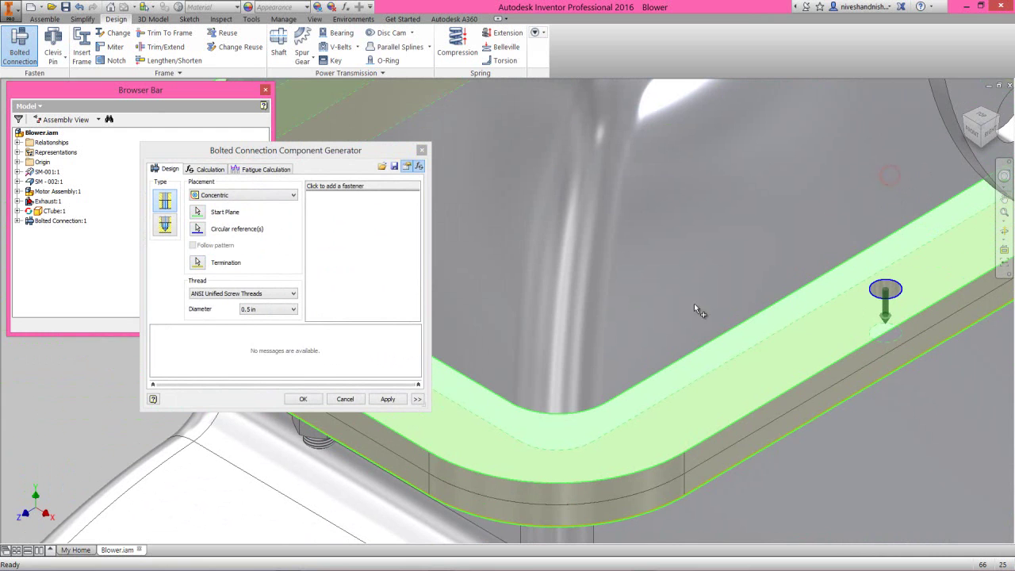
Step: Add a Spline Socket Head Cap Screw - Inch from the Socket Head Bolts category to the connection
click(320, 158)
click(332, 186)
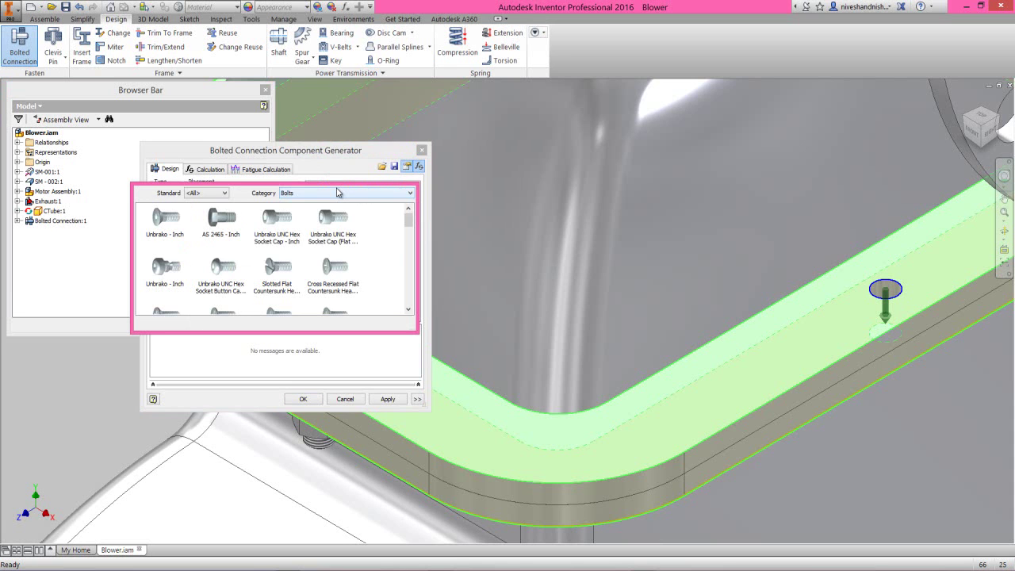
click(338, 193)
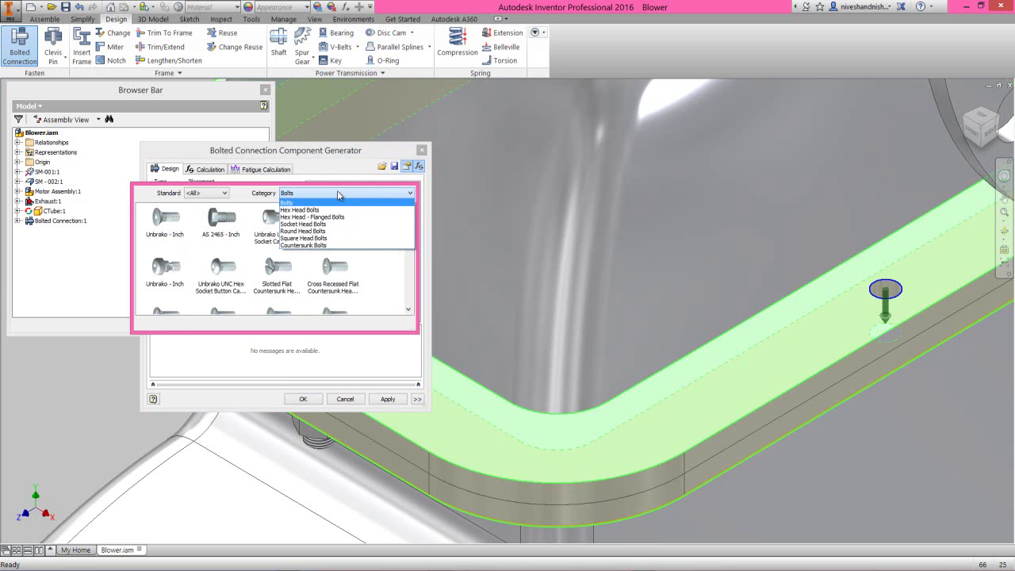
click(336, 224)
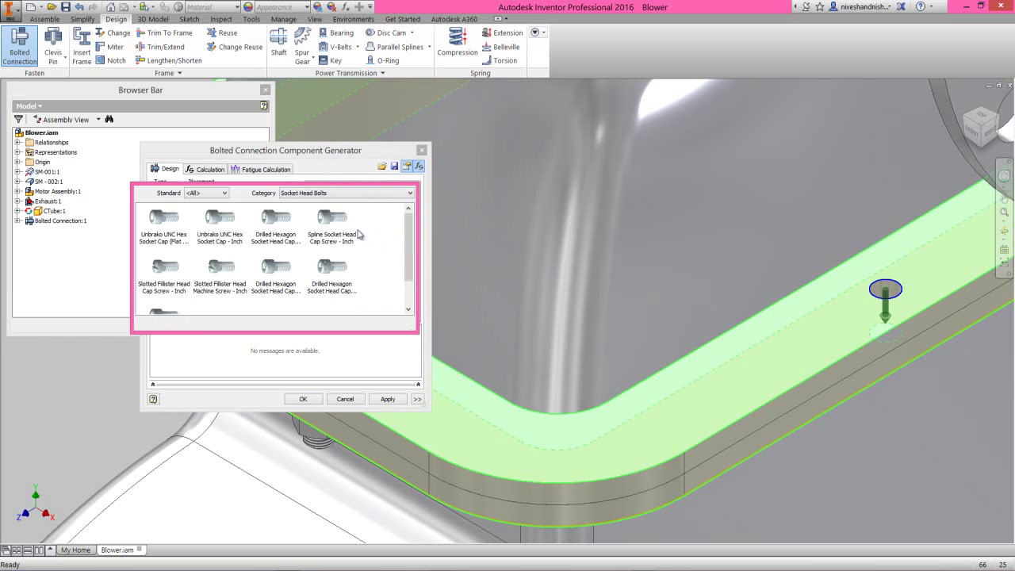
click(333, 222)
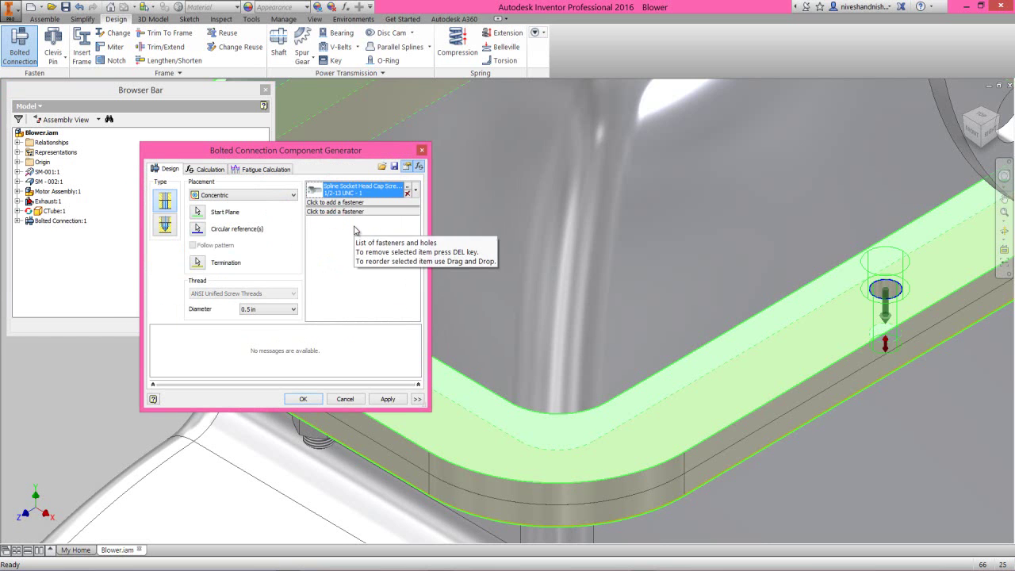
Step: Change the spline socket head cap screw's thread to UNF 1/2-20
click(407, 190)
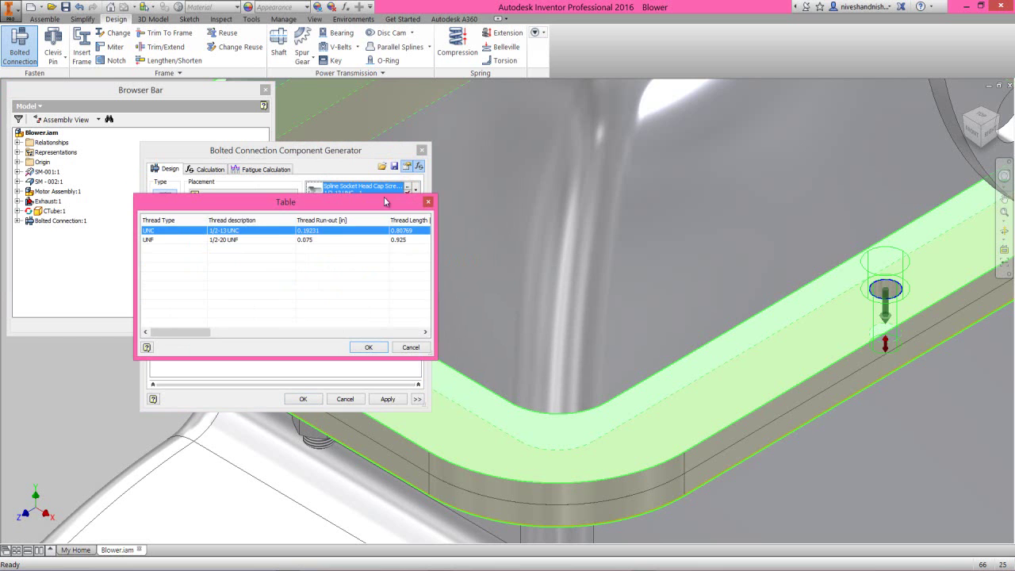
click(220, 241)
click(368, 347)
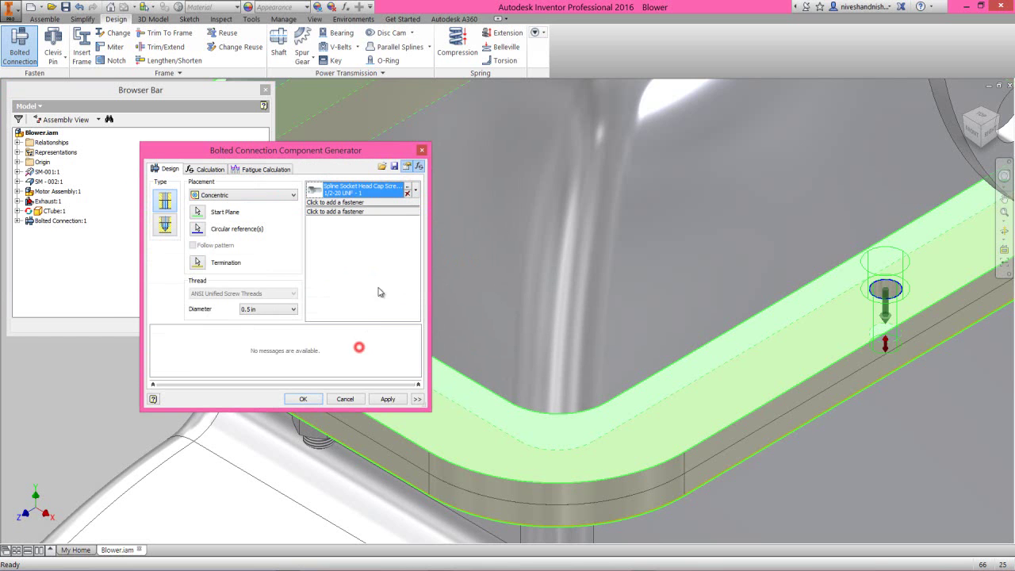
Step: Add Helical Spring Lock Washers and a Plain Washer (Inch) beneath the screw head, in that order
click(356, 202)
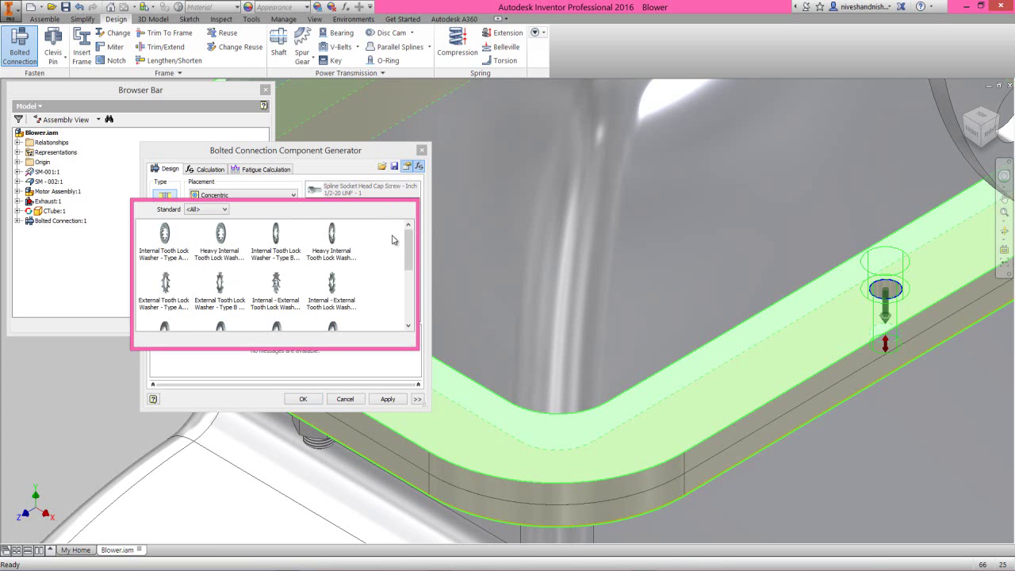
drag(409, 246, 407, 278)
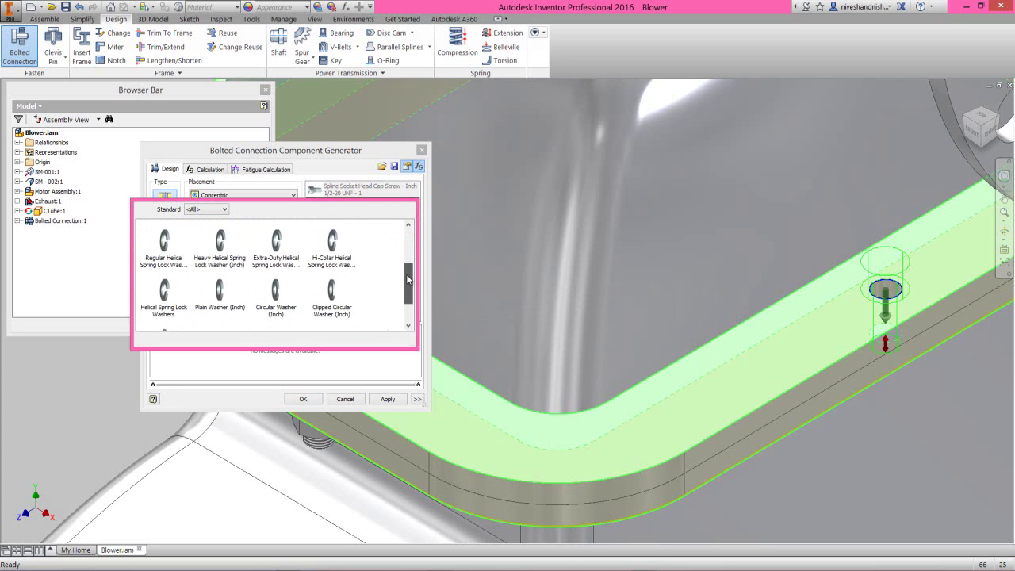
click(164, 290)
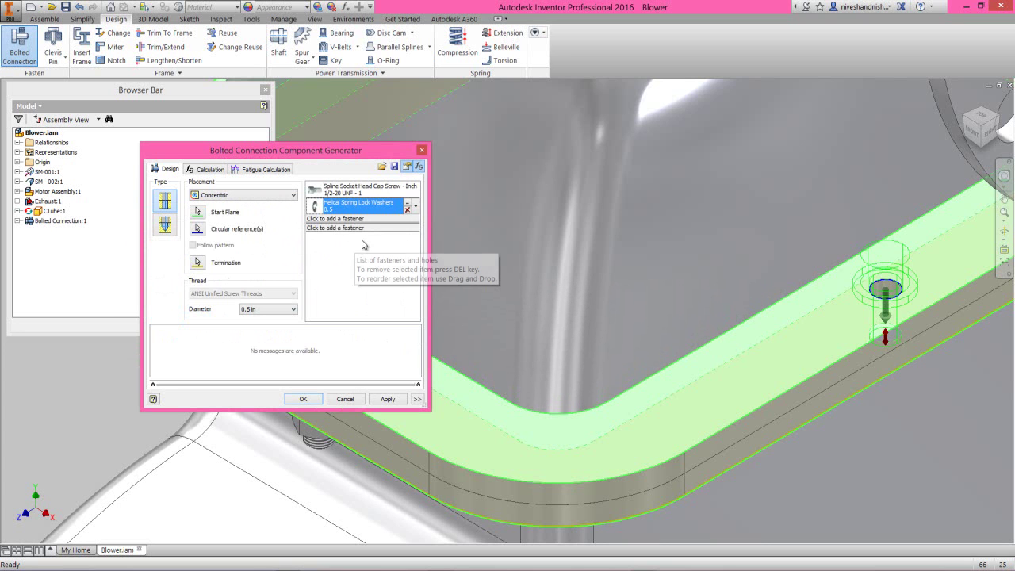
click(376, 221)
drag(409, 263, 408, 307)
click(220, 285)
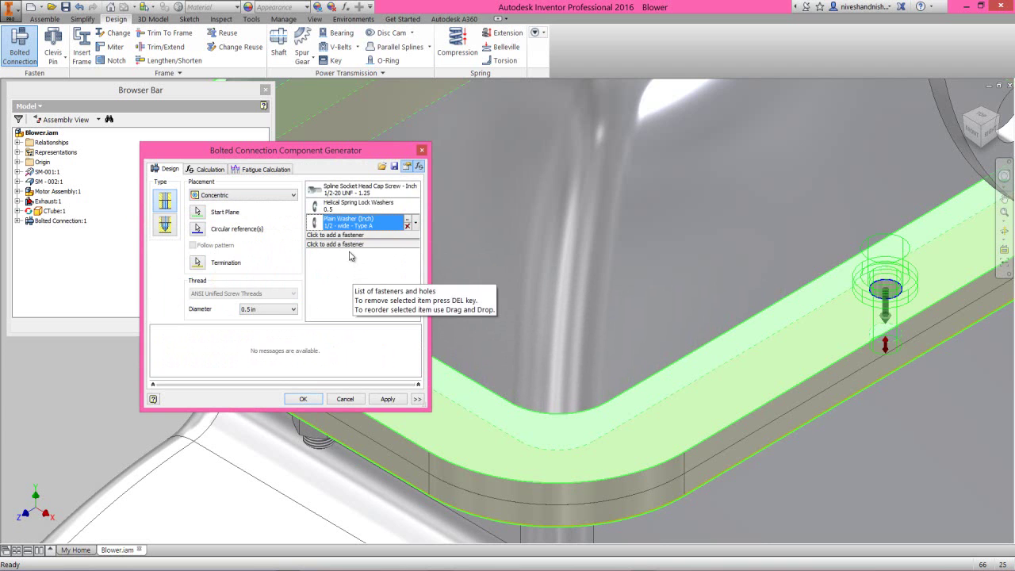
Step: On the connection's termination side, add a Plain Washer (Inch) followed by Helical Spring Lock Washers
click(350, 244)
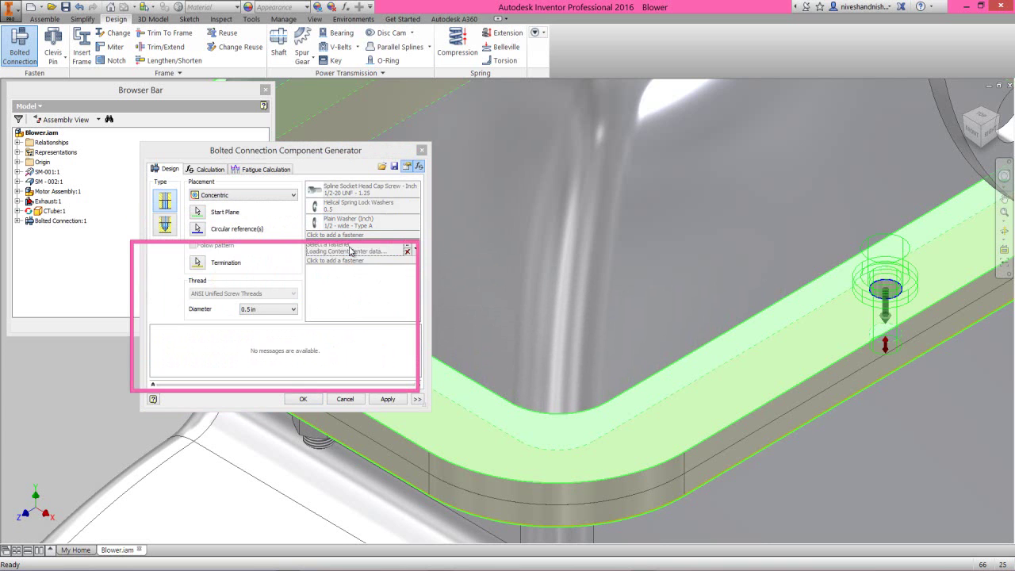
drag(408, 290, 408, 331)
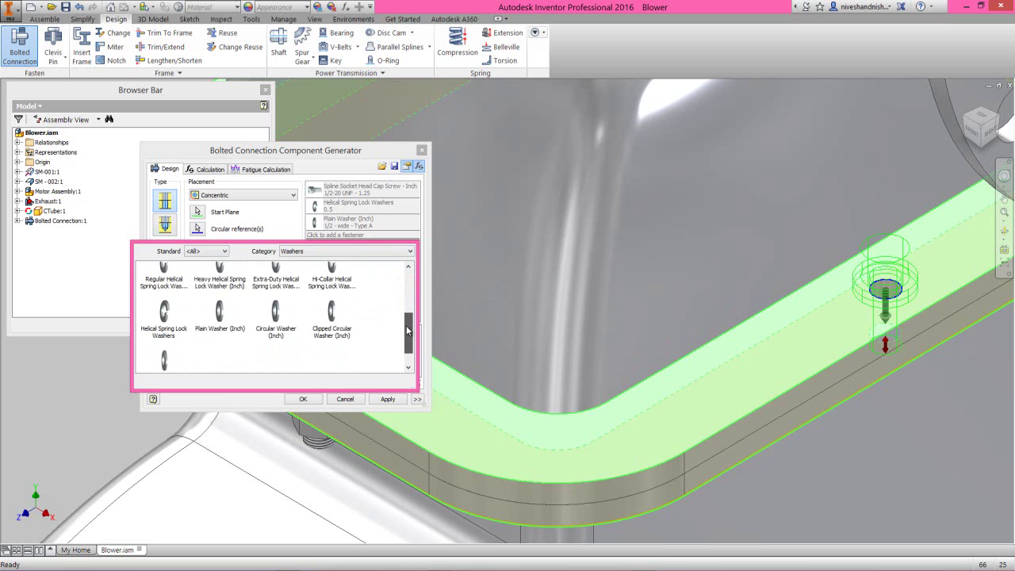
click(220, 313)
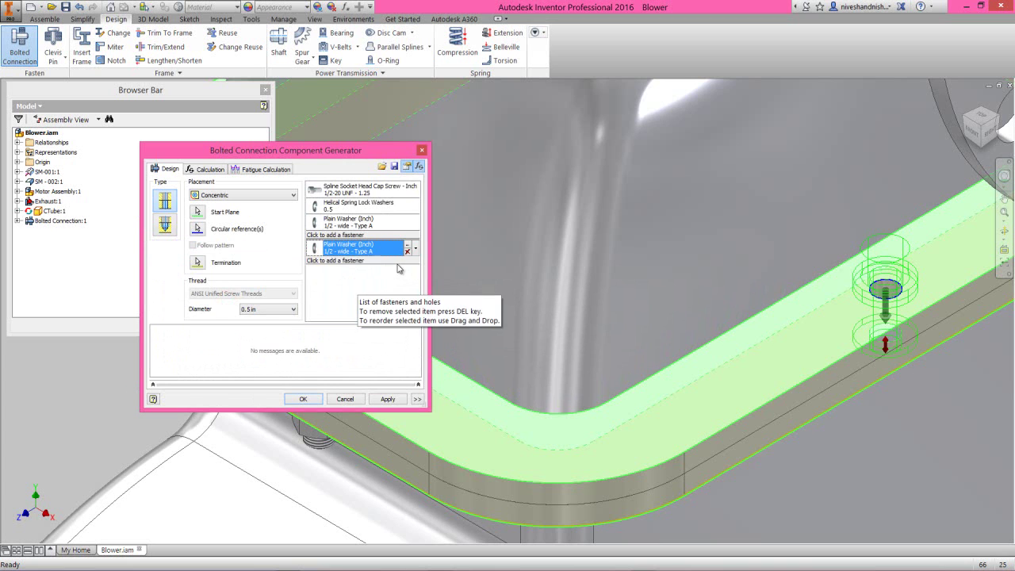
click(396, 261)
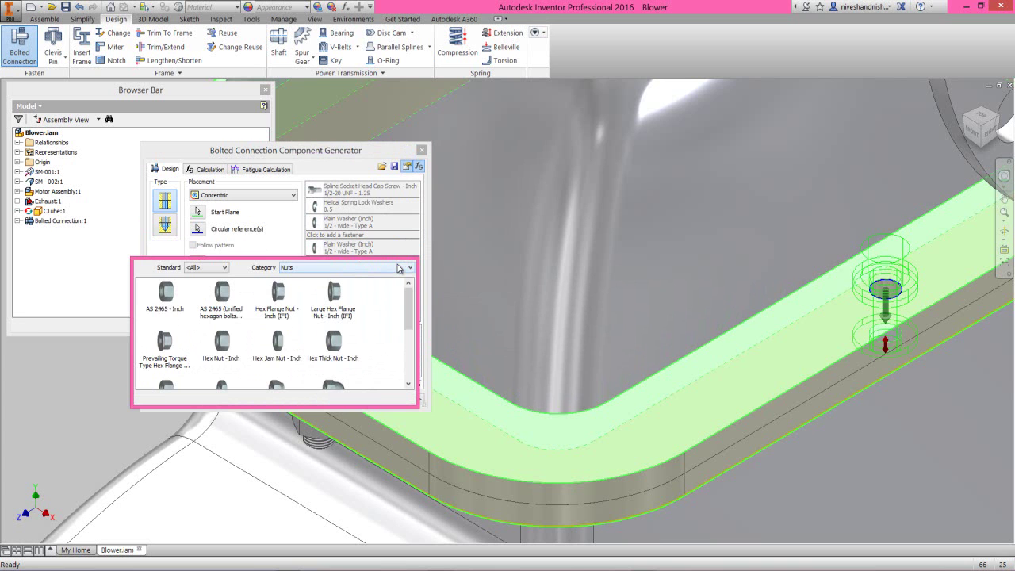
click(398, 270)
click(388, 287)
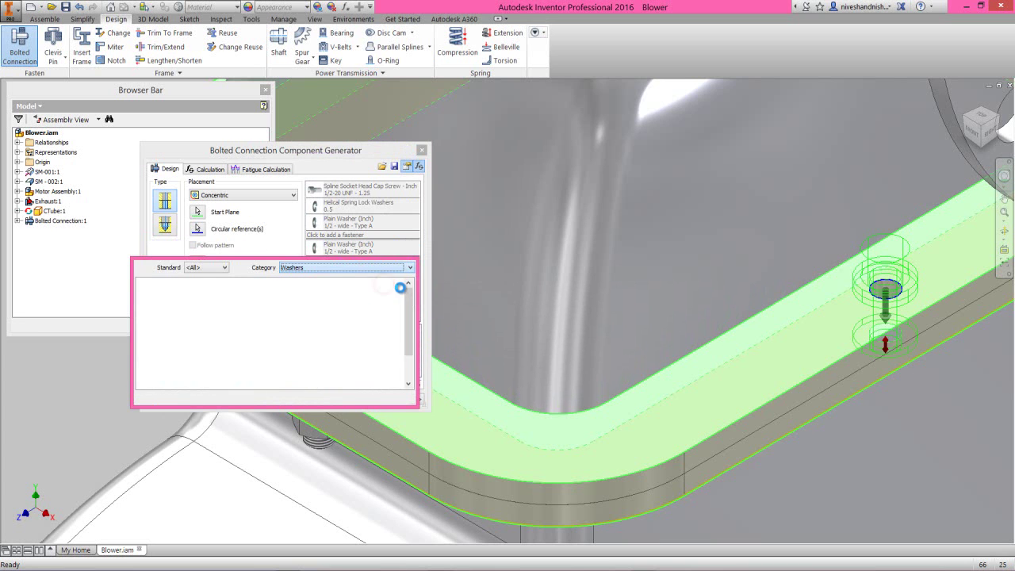
drag(410, 297, 413, 331)
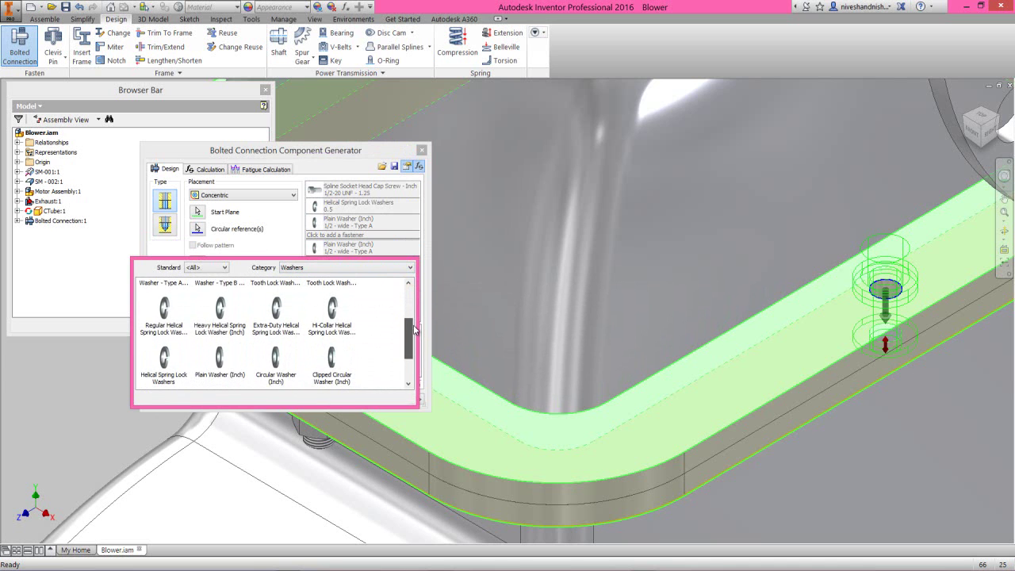
click(170, 362)
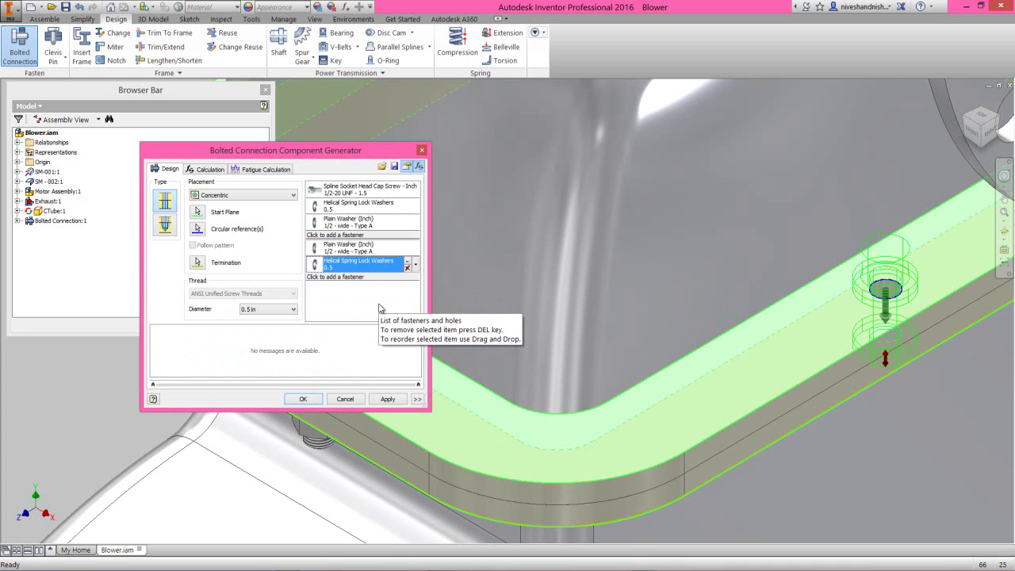
Step: Add a Hex Nut - Inch at the screw's end and create the bolted connection, keeping the generator open for another
click(361, 277)
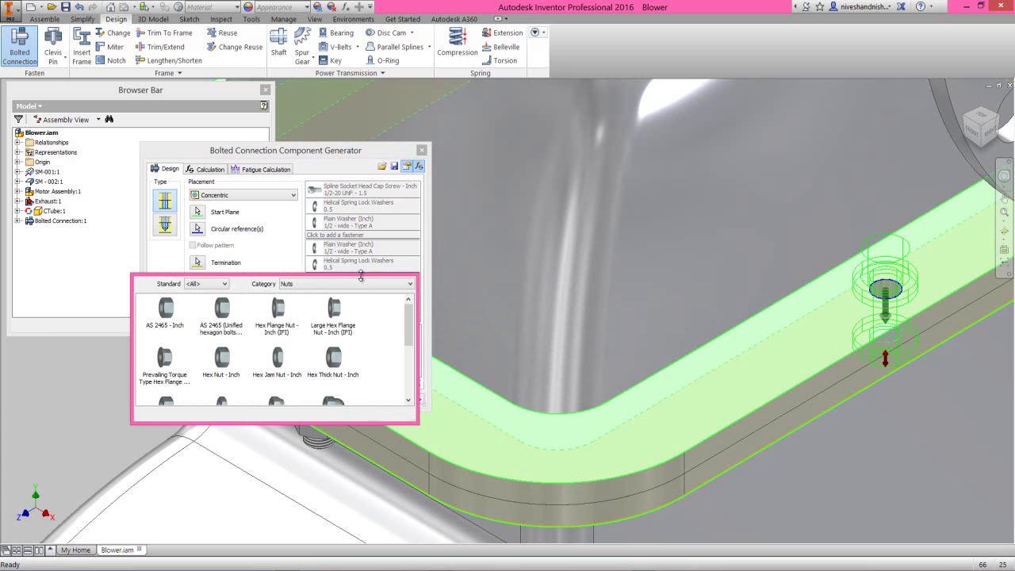
drag(409, 326, 409, 332)
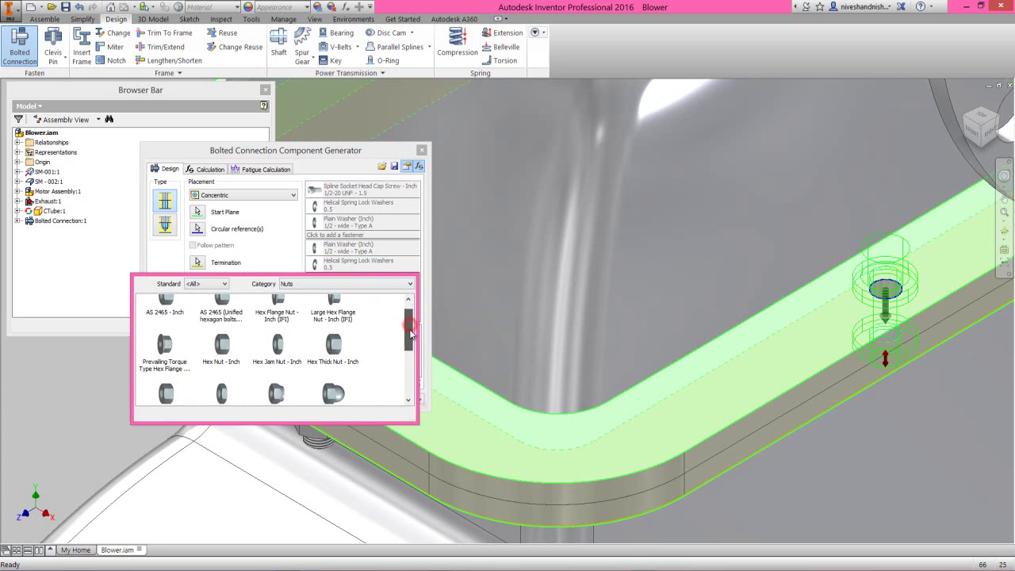
click(222, 347)
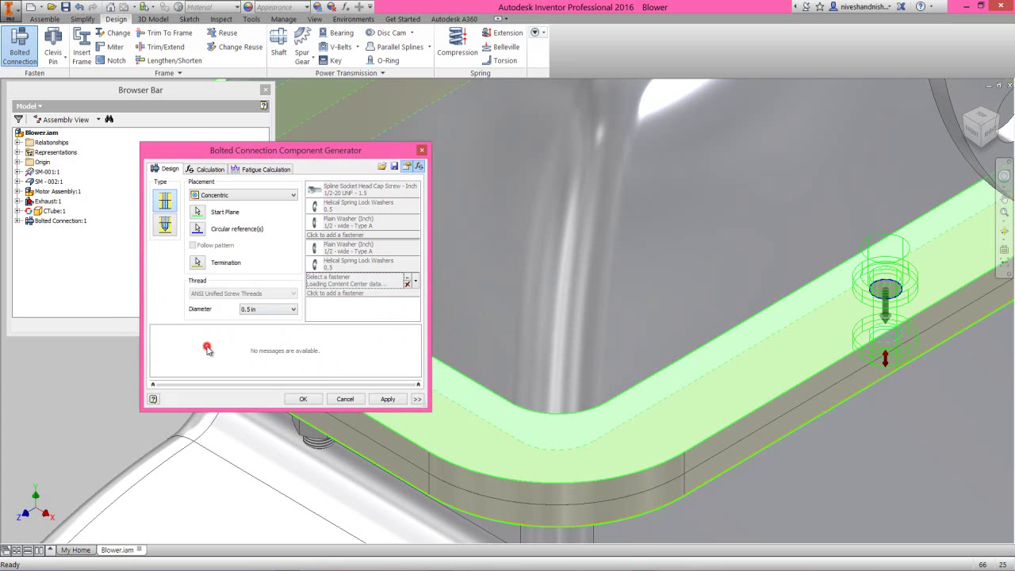
click(390, 396)
click(383, 351)
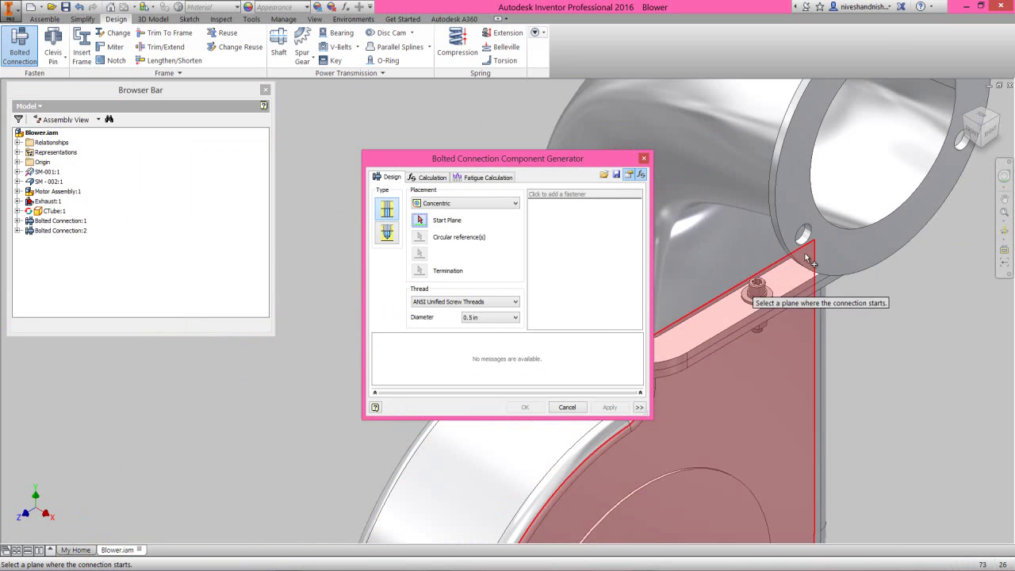
Step: Define the next concentric connection with the CTube flange's upper face as start plane and its left-side hole as circular reference
click(969, 125)
drag(565, 164, 756, 95)
scroll(397, 266, down, 5)
scroll(400, 274, down, 3)
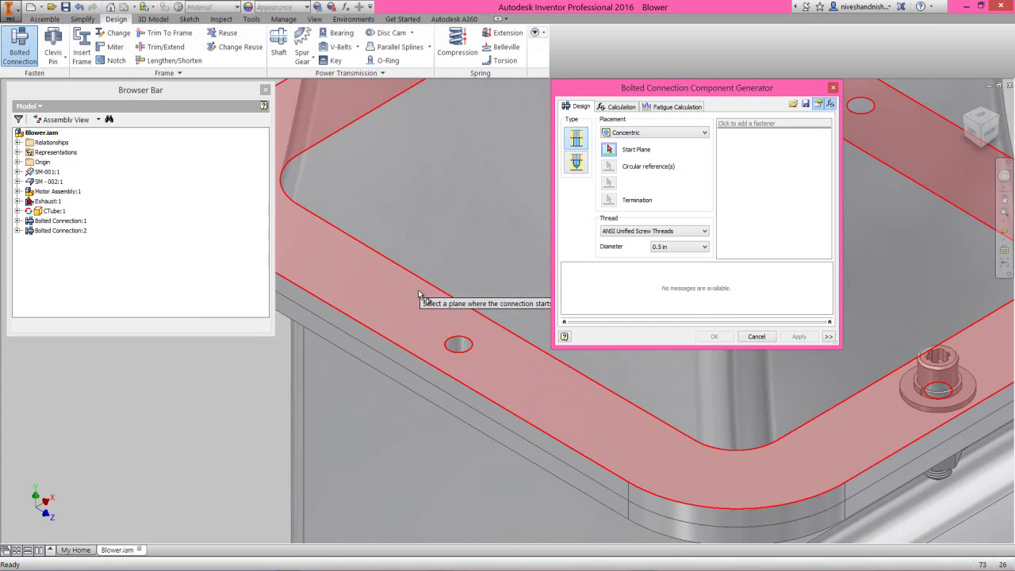
click(430, 323)
click(456, 342)
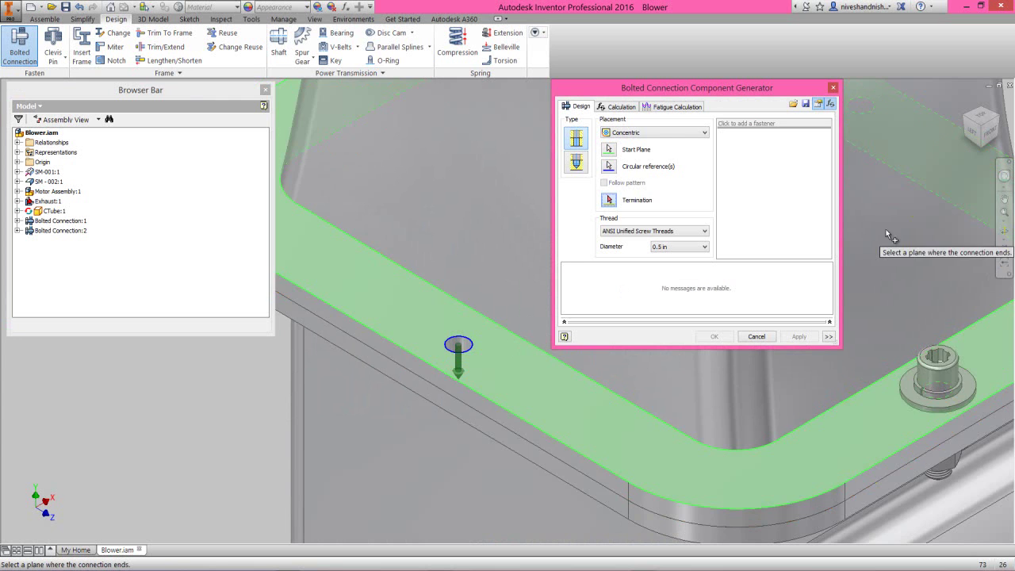
Step: Set the underside of the mating blower flange as the termination plane for the left-side connection
shift+middle_drag(464, 452, 469, 290)
right_click(478, 329)
click(428, 386)
click(524, 405)
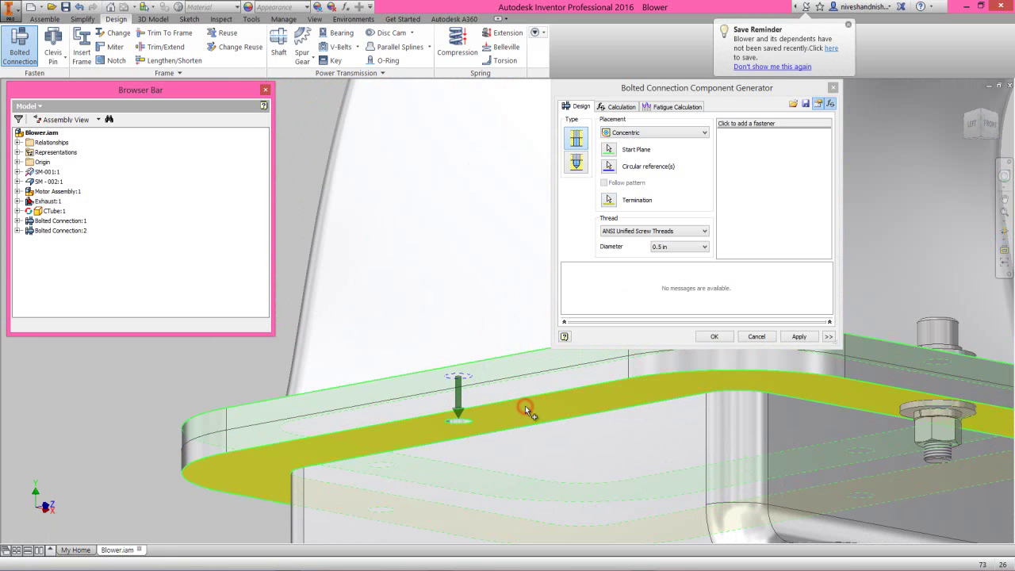
click(1004, 175)
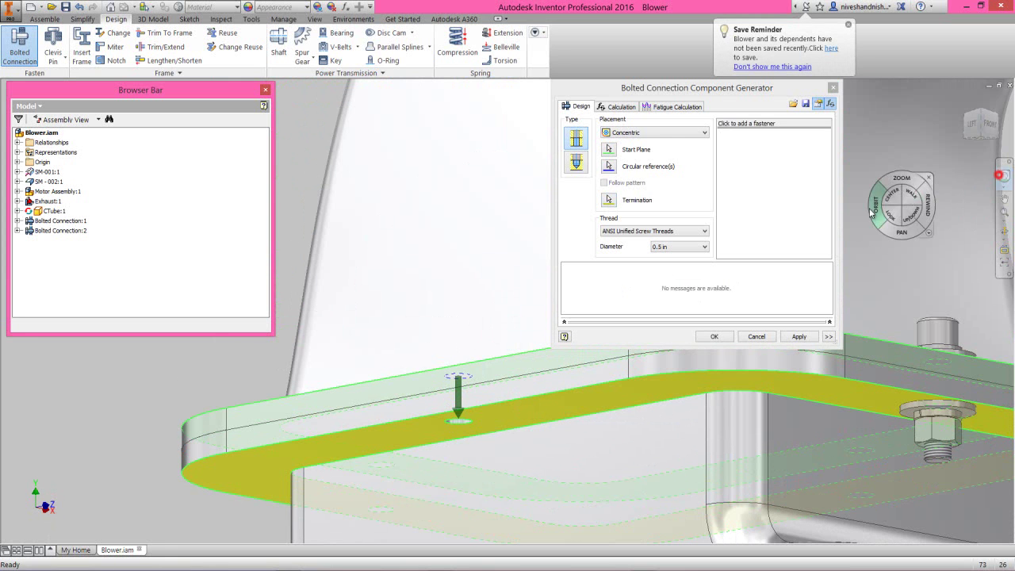
click(929, 210)
mouse_move(928, 210)
mouse_down()
mouse_move(894, 215)
mouse_move(896, 199)
mouse_up()
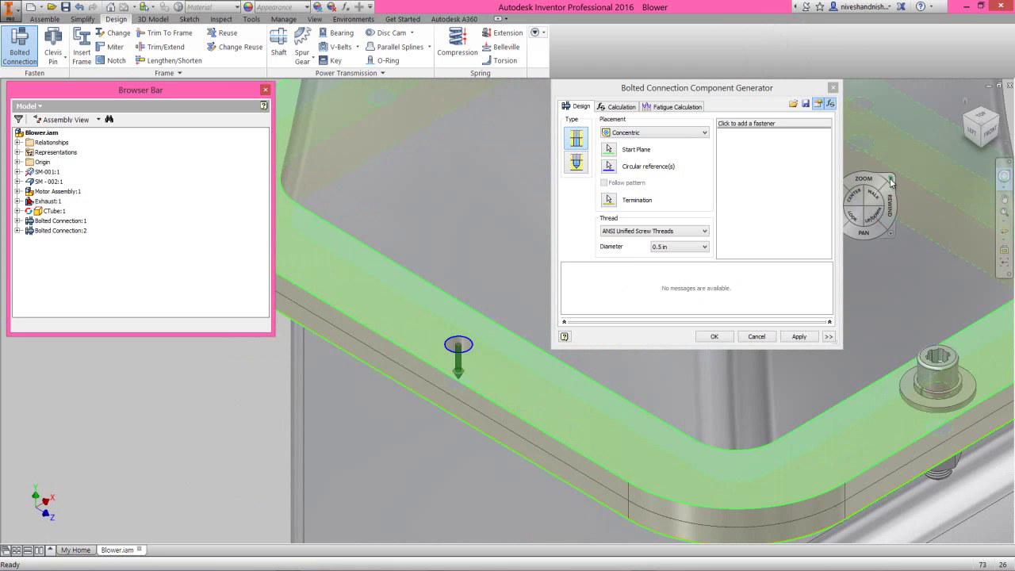
Step: Add a Spline Socket Head Cap Screw - Inch from the Socket Head Bolts category and set its thread to 1/2-20 UNF
drag(721, 94, 200, 107)
click(227, 137)
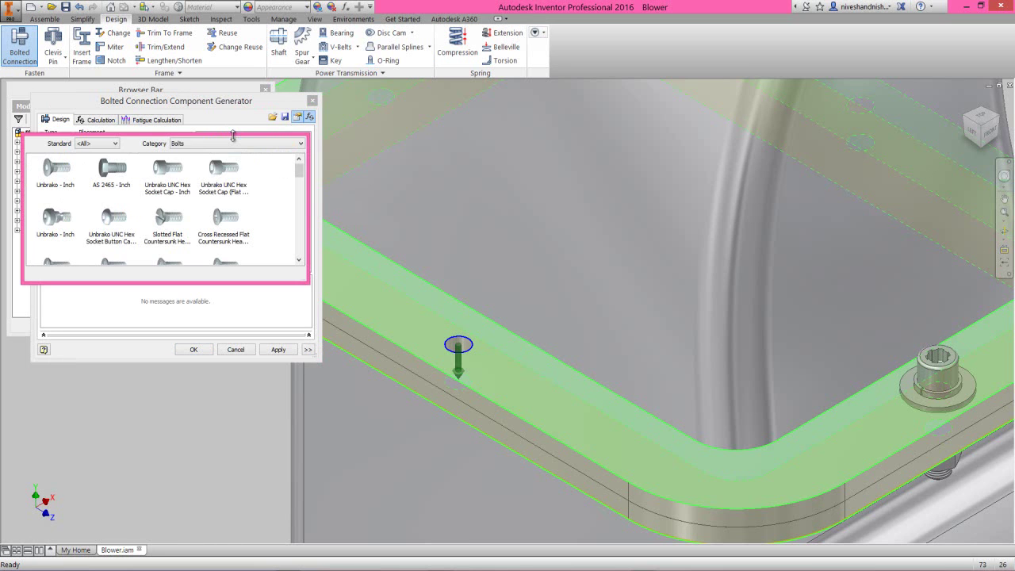
click(233, 144)
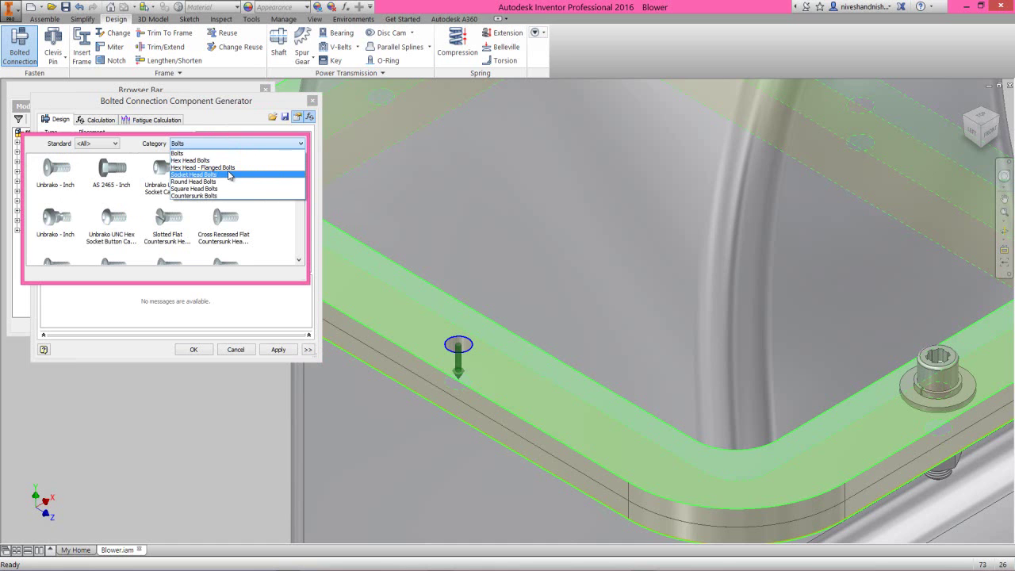
click(228, 174)
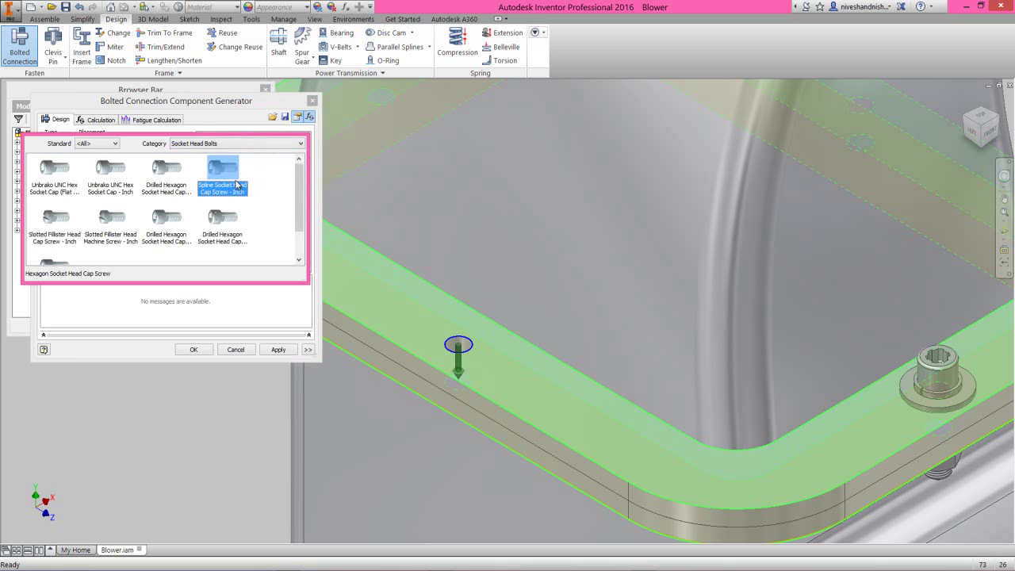
click(245, 184)
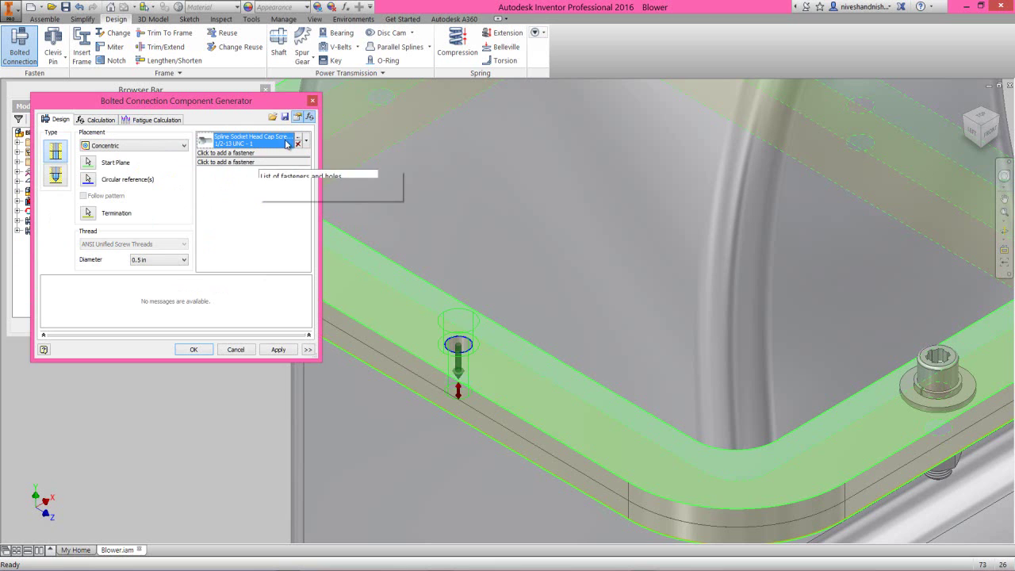
click(298, 140)
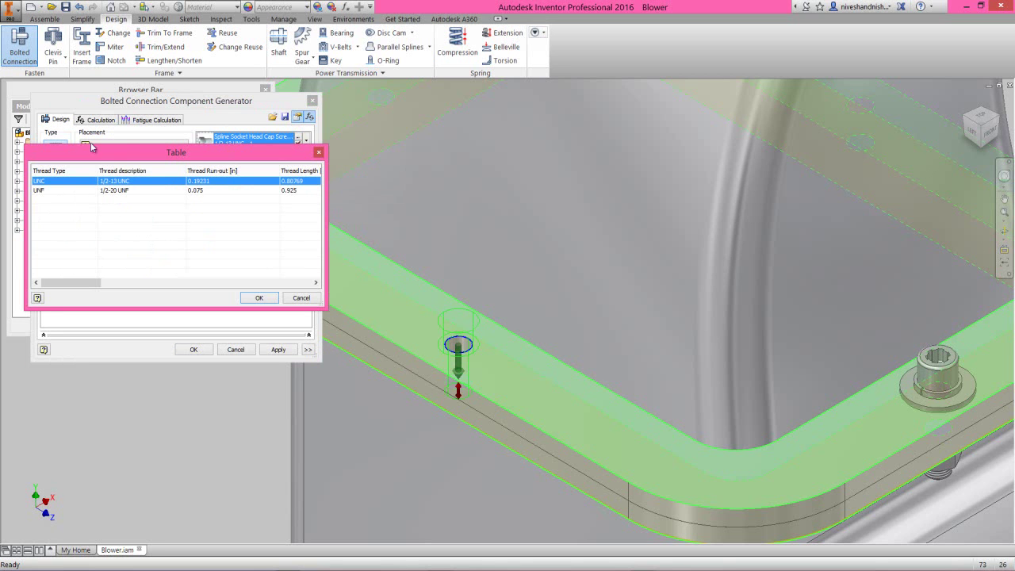
click(50, 190)
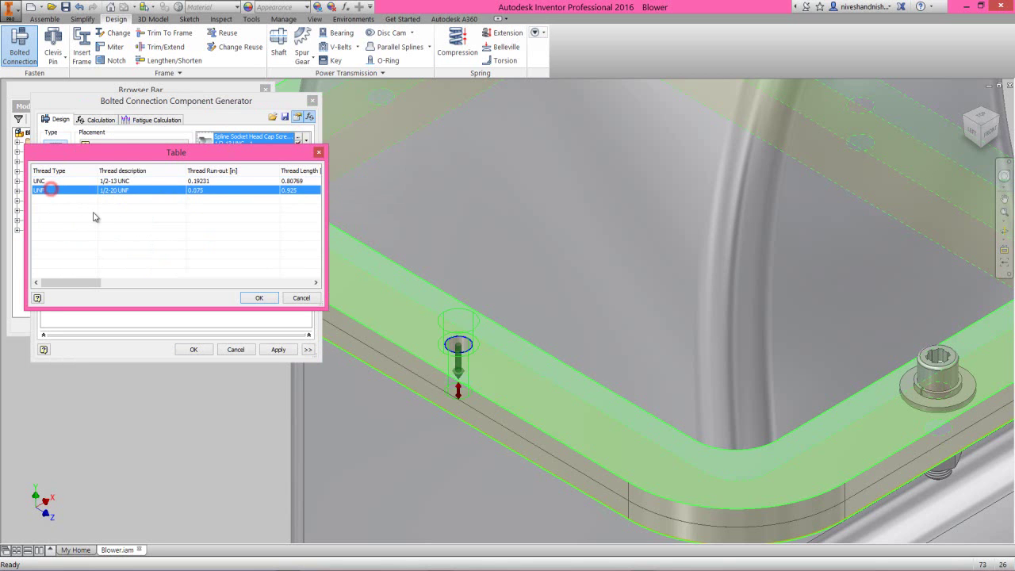
click(258, 297)
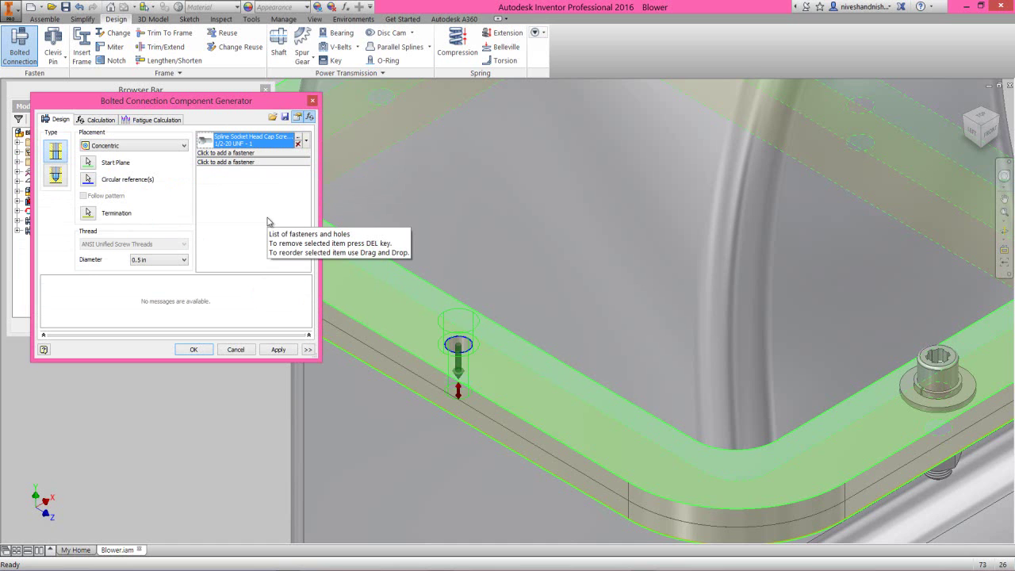
Step: Add Helical Spring Lock Washers followed by a Plain Washer (Inch) beneath the cap screw's head
click(237, 153)
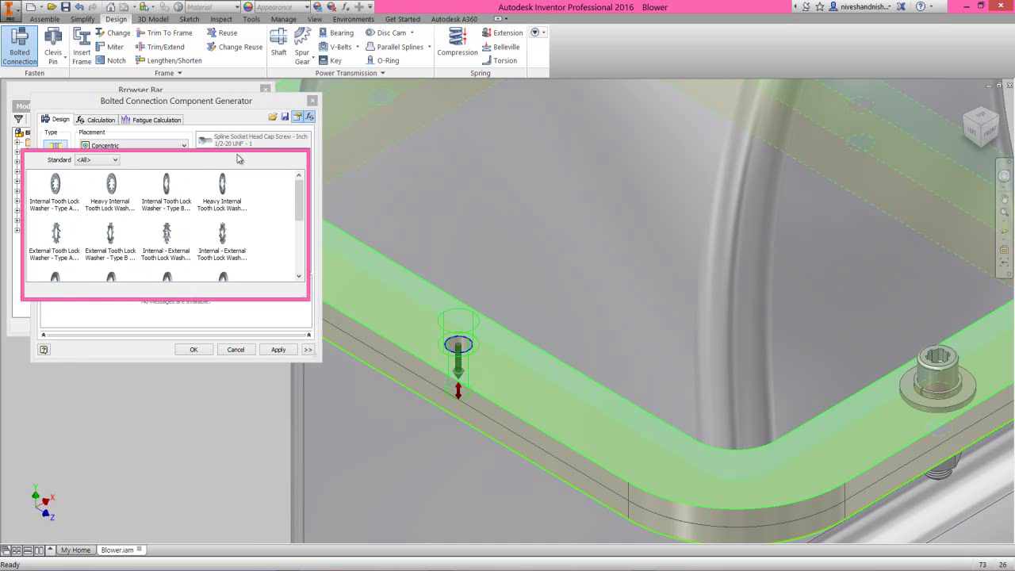
drag(298, 205, 298, 239)
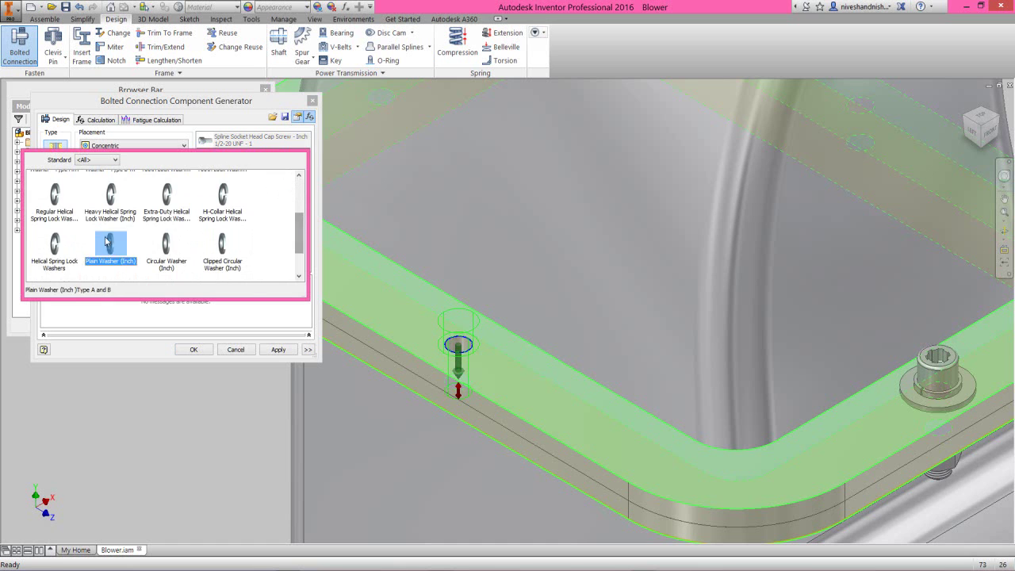
click(54, 244)
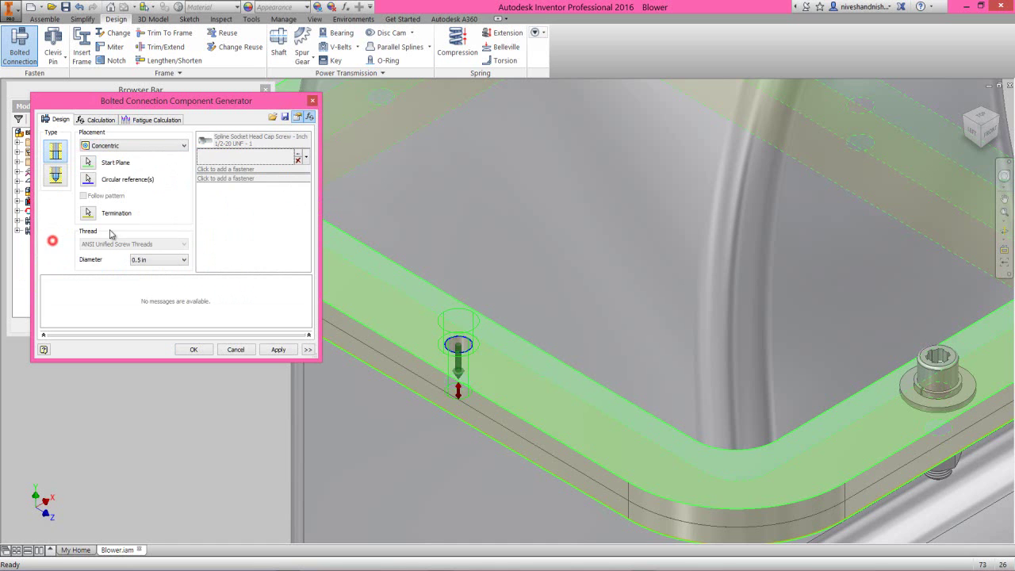
click(271, 170)
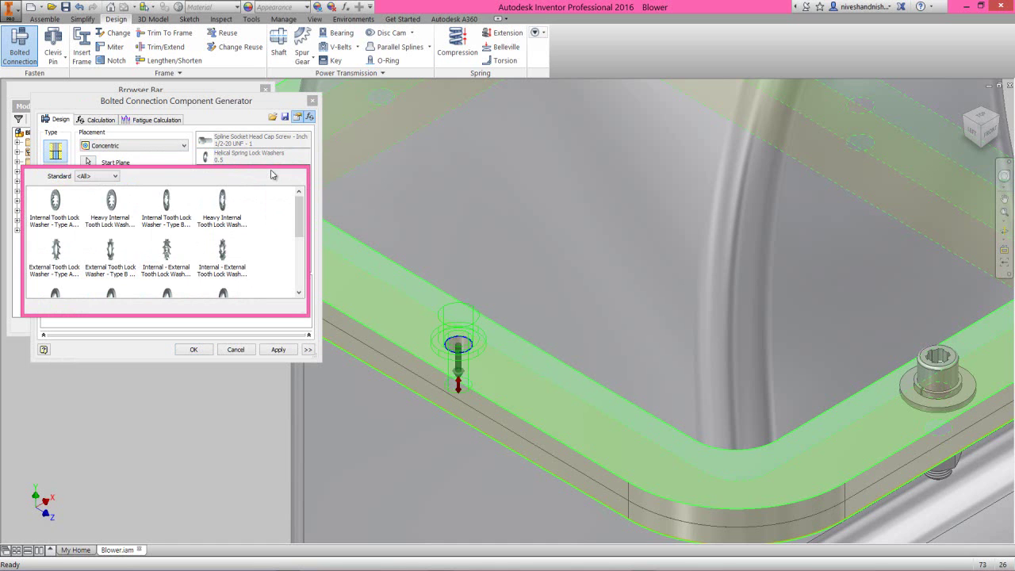
scroll(288, 230, down, 3)
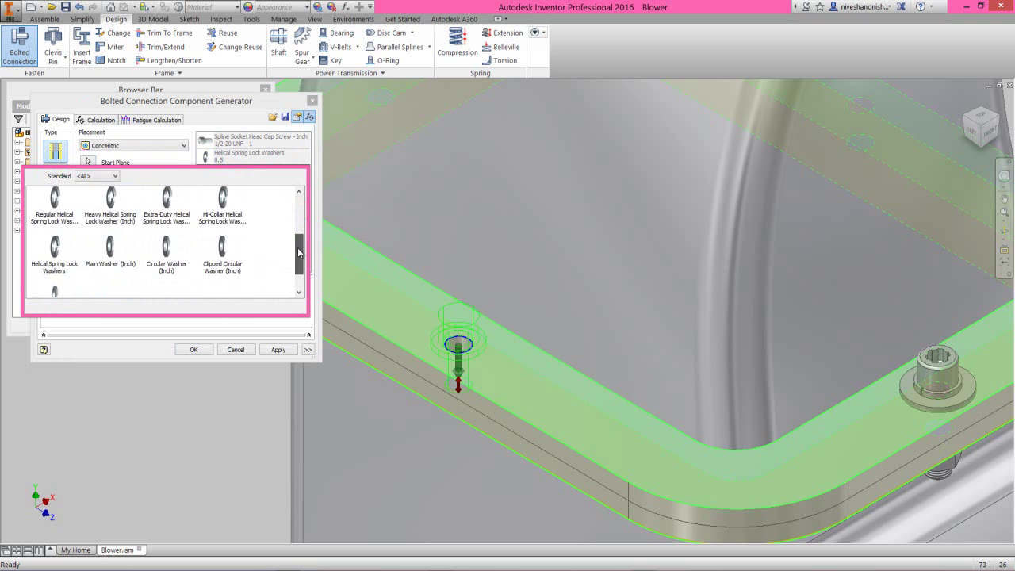
click(119, 247)
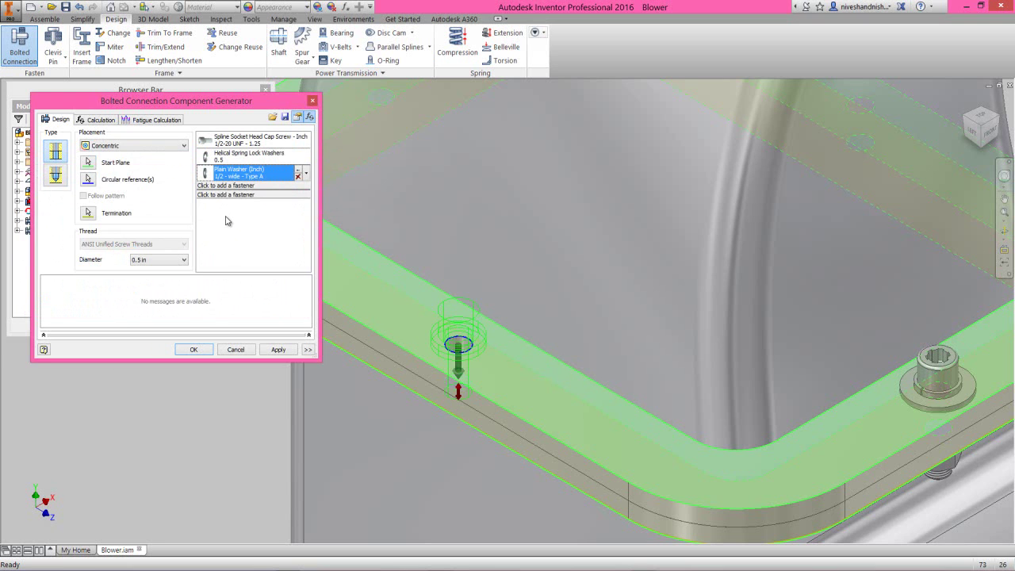
Step: On the termination side of the left-side connection, add a Plain Washer (Inch) followed by Helical Spring Lock Washers
click(244, 195)
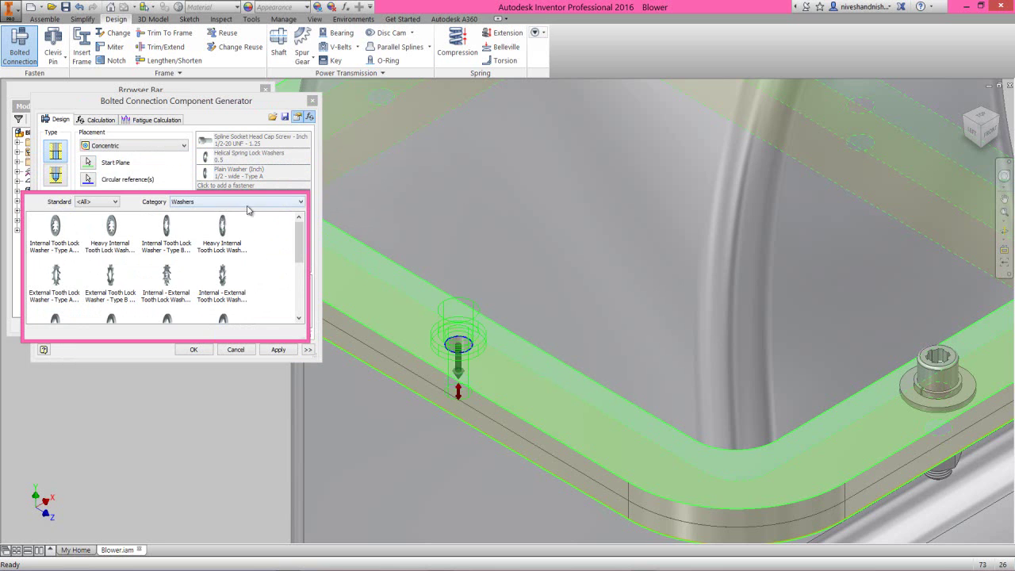
drag(301, 242, 304, 283)
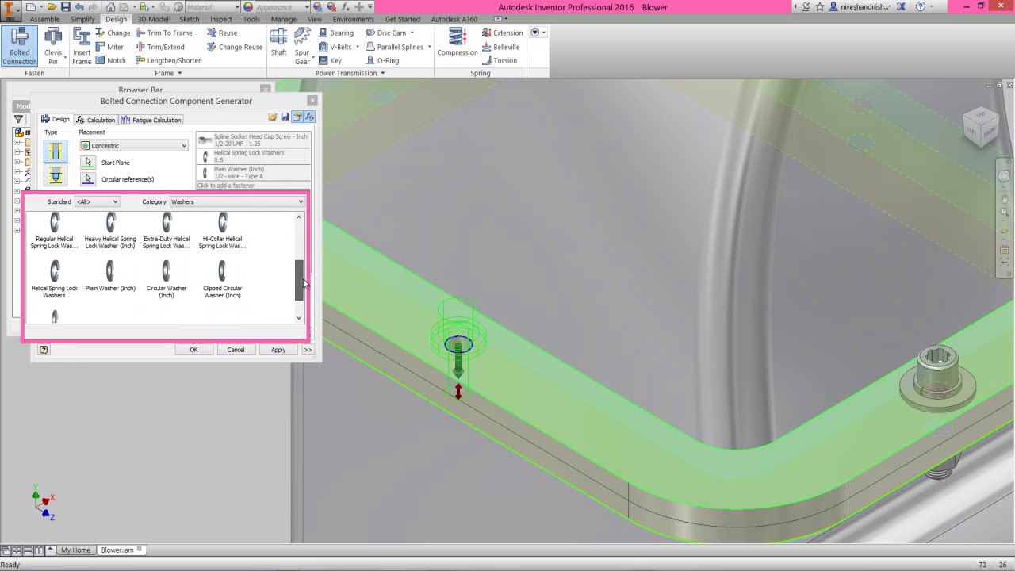
click(110, 273)
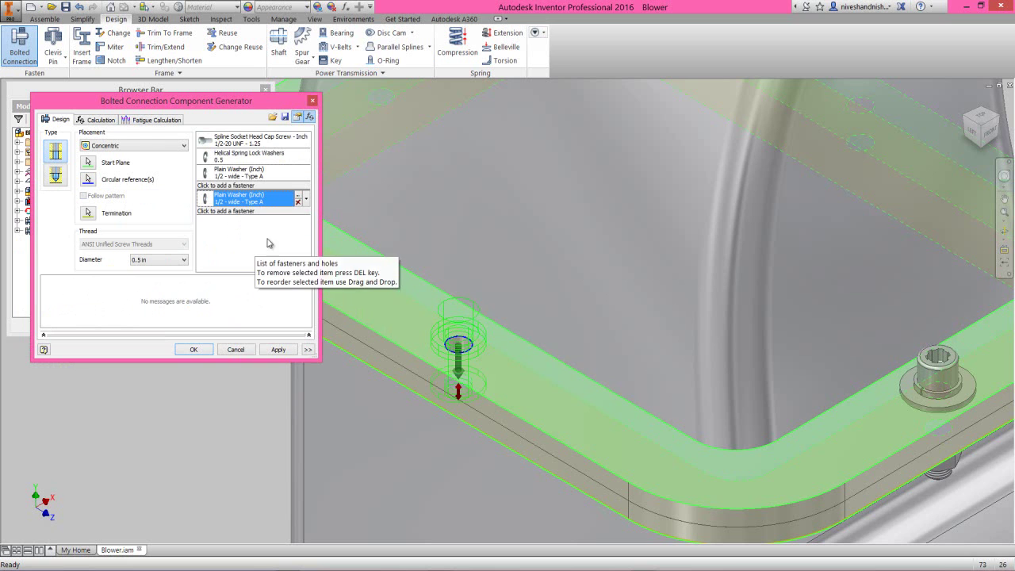
click(284, 212)
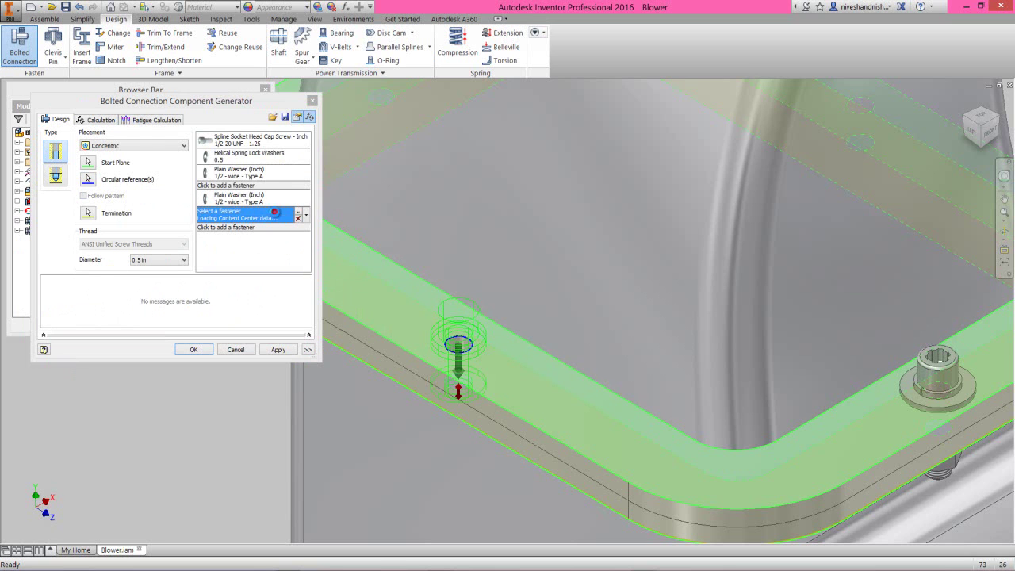
click(300, 217)
click(272, 232)
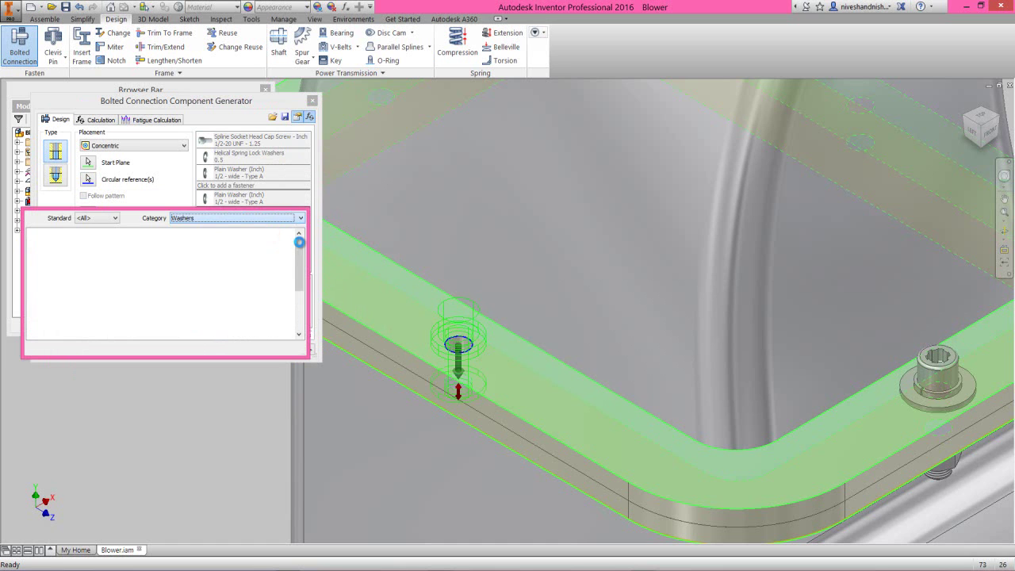
drag(298, 252, 300, 287)
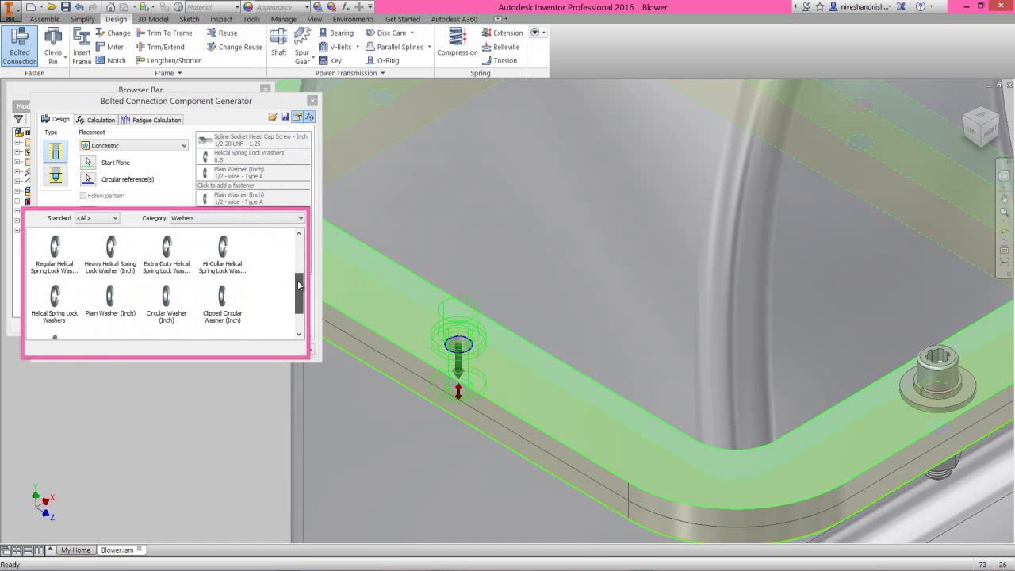
click(58, 297)
Step: Finish the left-side fastener stack with a Hex Nut - Inch and create the connection, keeping the generator open and the default file name
click(259, 228)
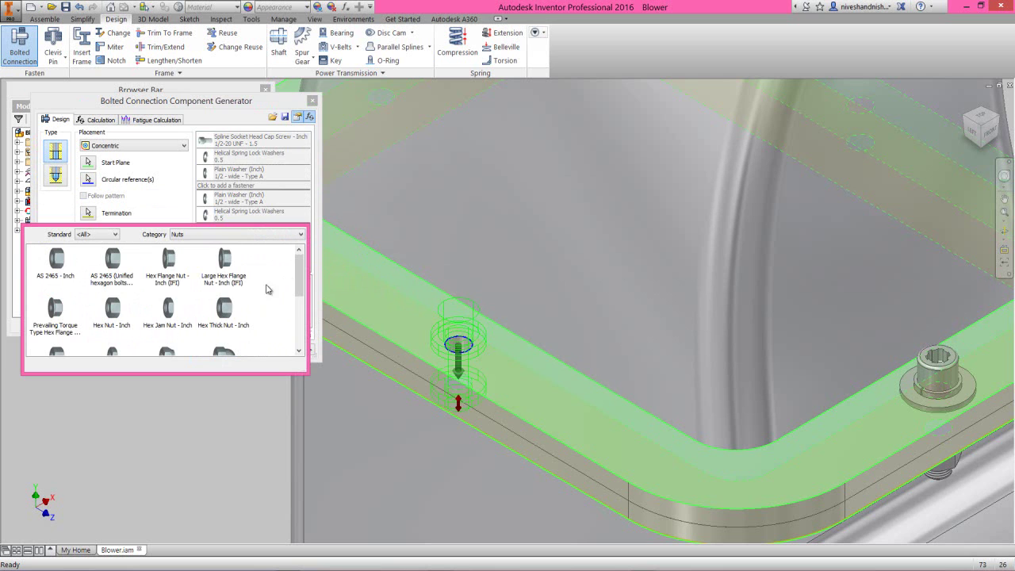
click(111, 313)
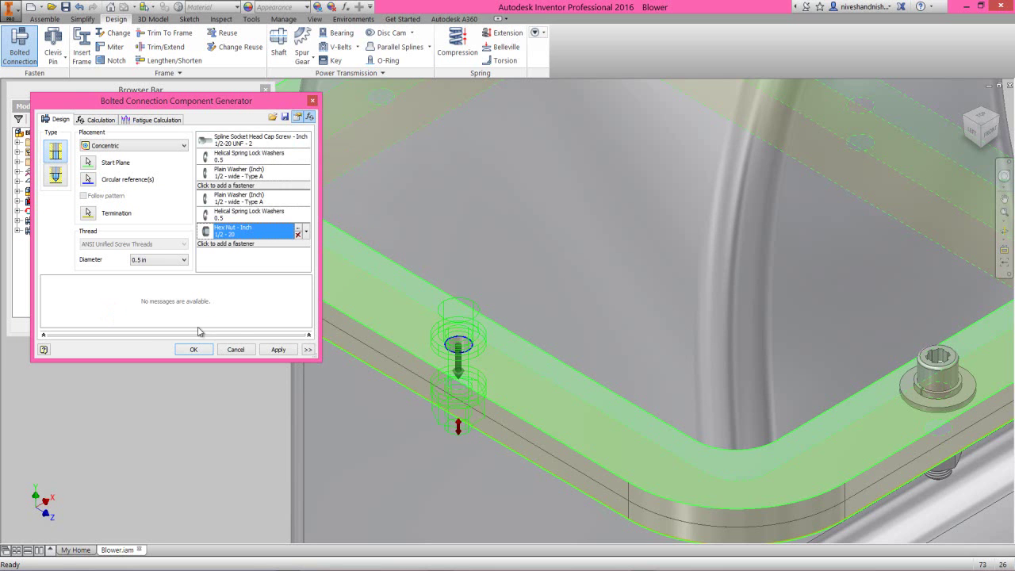
click(278, 352)
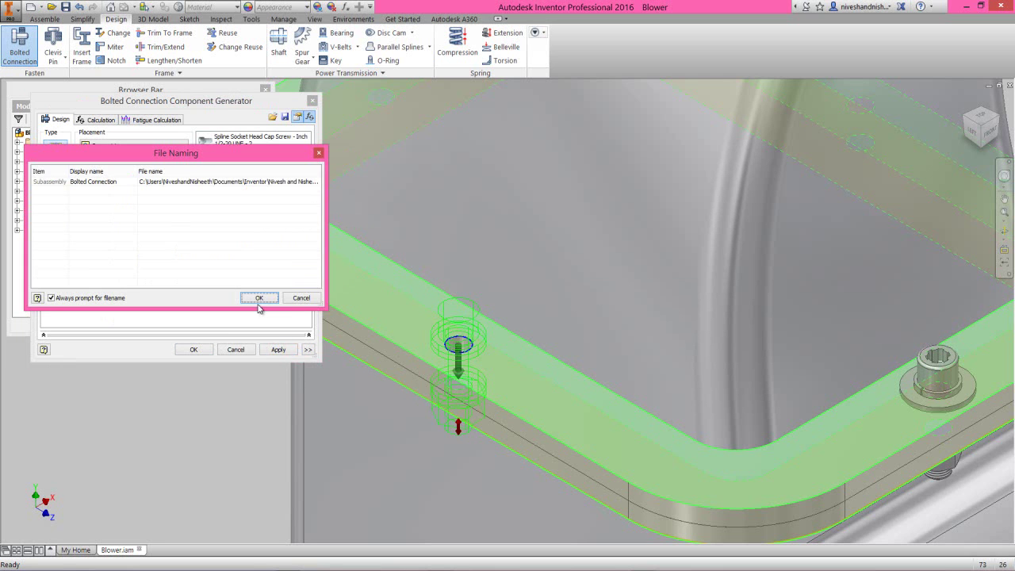
click(259, 298)
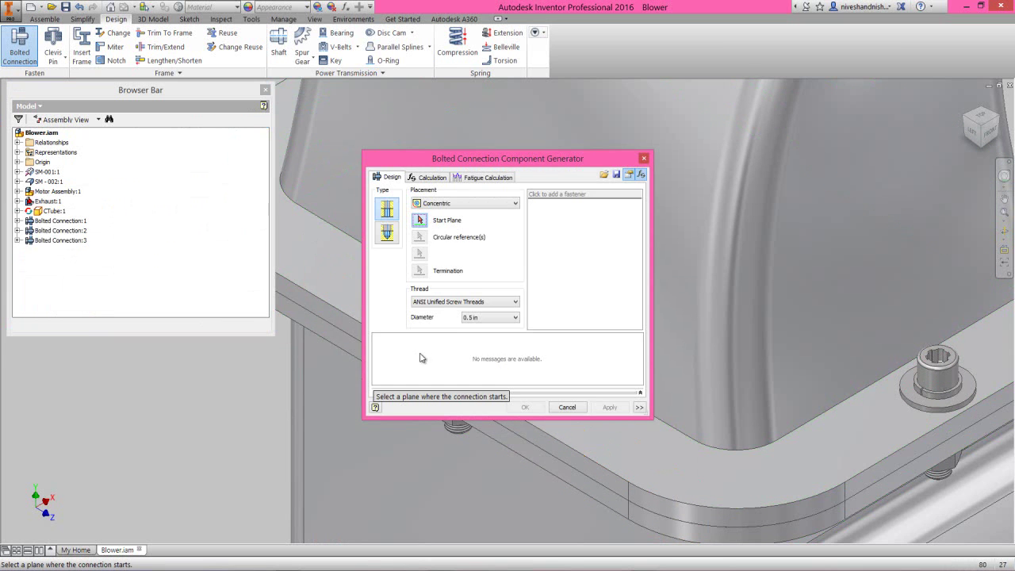
Step: Define another concentric connection with the CTube flange's upper face as start plane and its back-side hole as circular reference
drag(547, 159, 270, 155)
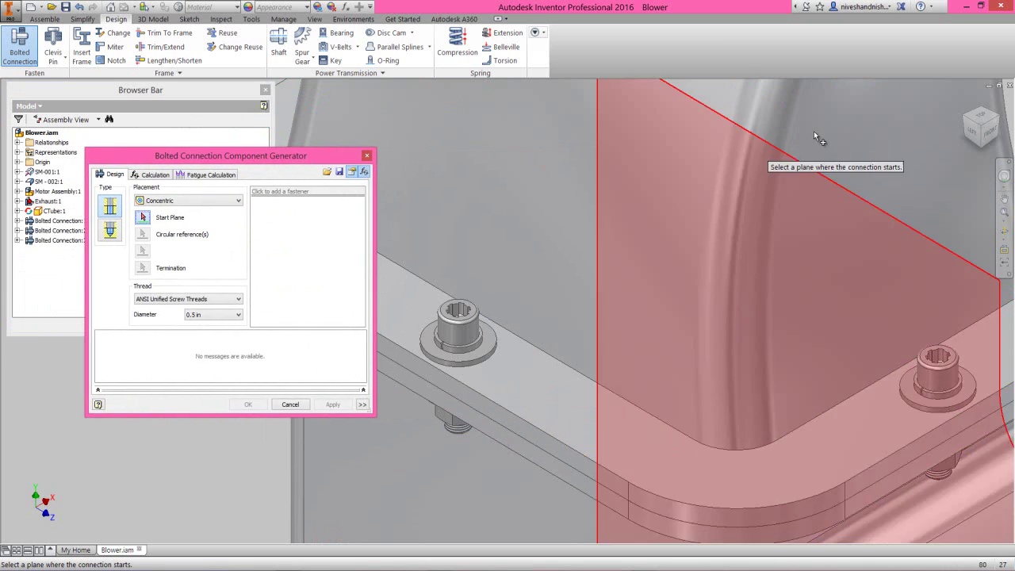
click(963, 101)
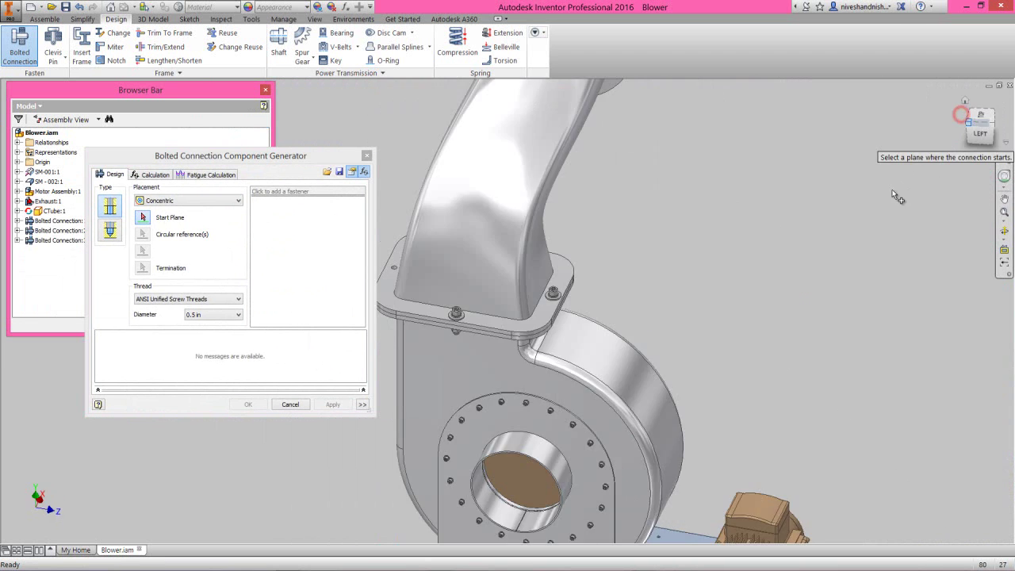
scroll(496, 361, up, 6)
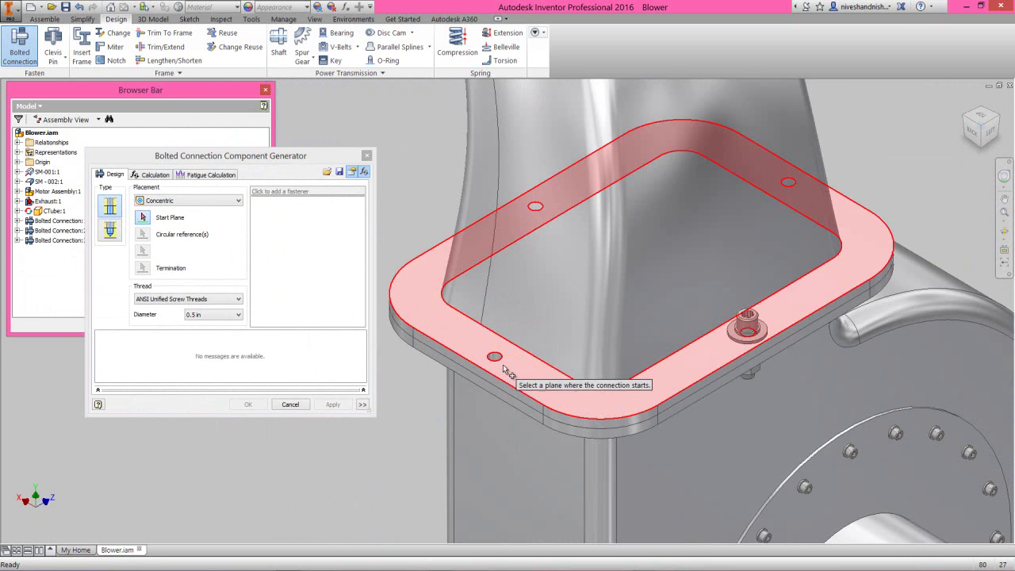
click(511, 376)
scroll(510, 373, up, 3)
click(492, 347)
Step: Set the underside of the mating blower flange as the termination plane for the back-side connection
click(1002, 232)
mouse_move(521, 362)
mouse_down()
mouse_move(520, 339)
mouse_move(526, 352)
mouse_up()
drag(506, 258, 497, 200)
right_click(497, 199)
click(468, 233)
click(538, 161)
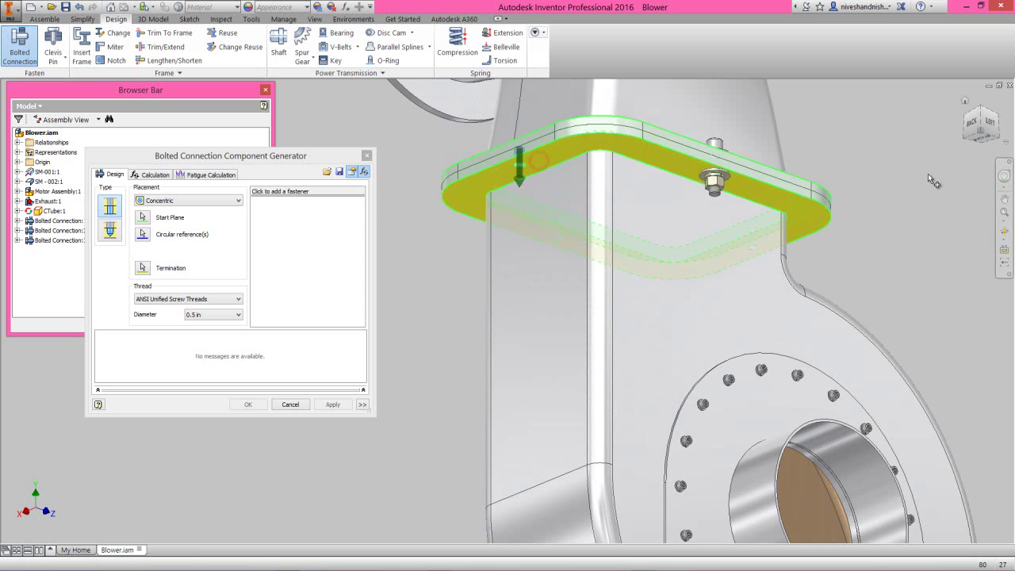
click(1003, 176)
drag(940, 208, 868, 176)
click(868, 174)
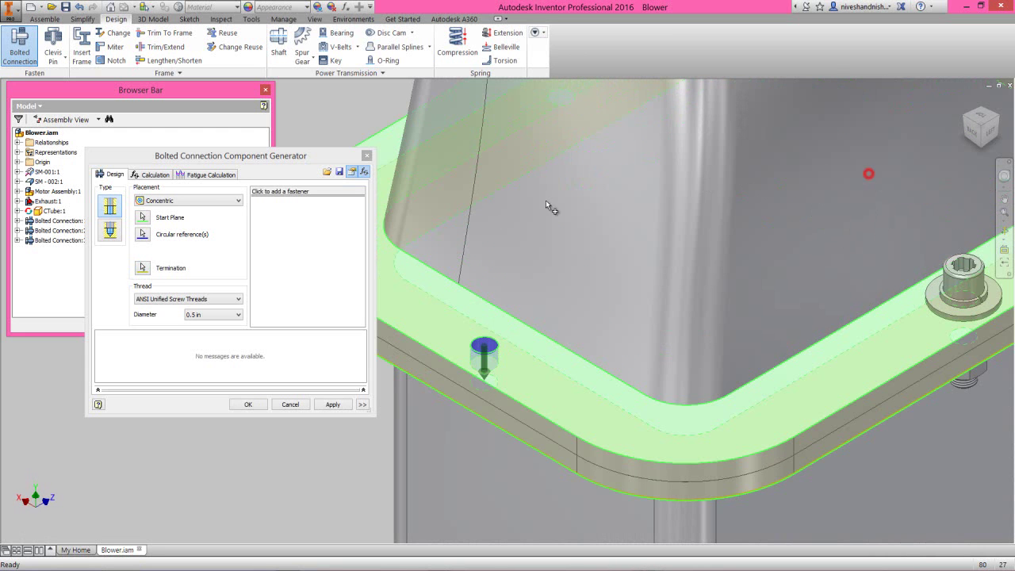
Step: Add a Spline Socket Head Cap Screw to the back-side connection from Socket Head Bolts, with 1/2-20 UNF thread
click(300, 191)
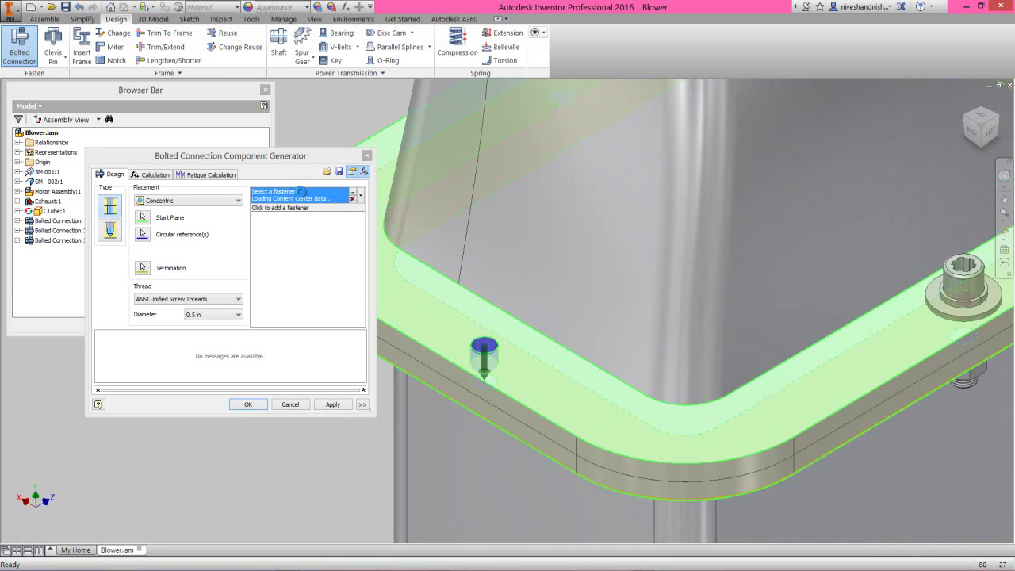
click(309, 199)
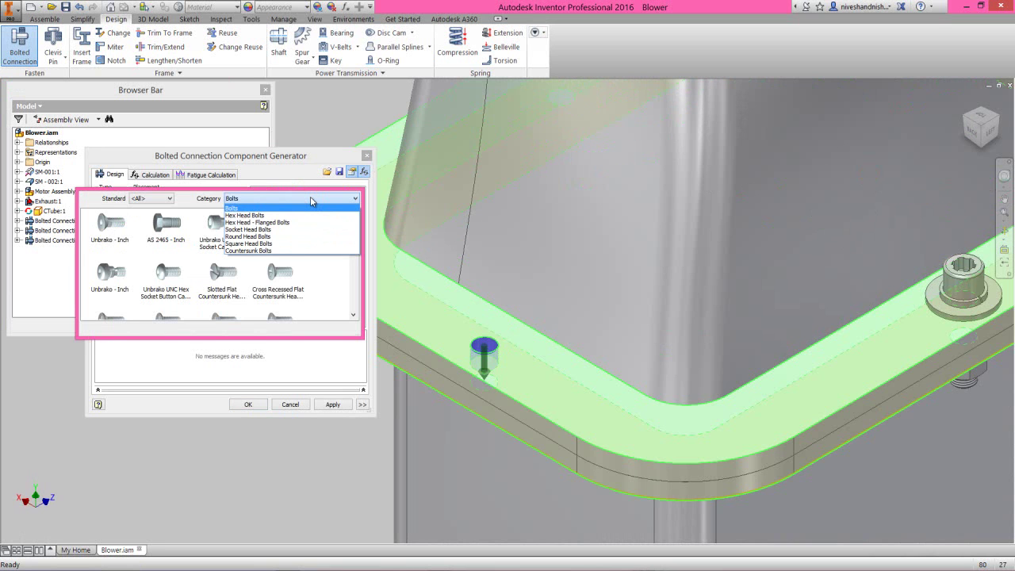
click(292, 229)
click(289, 230)
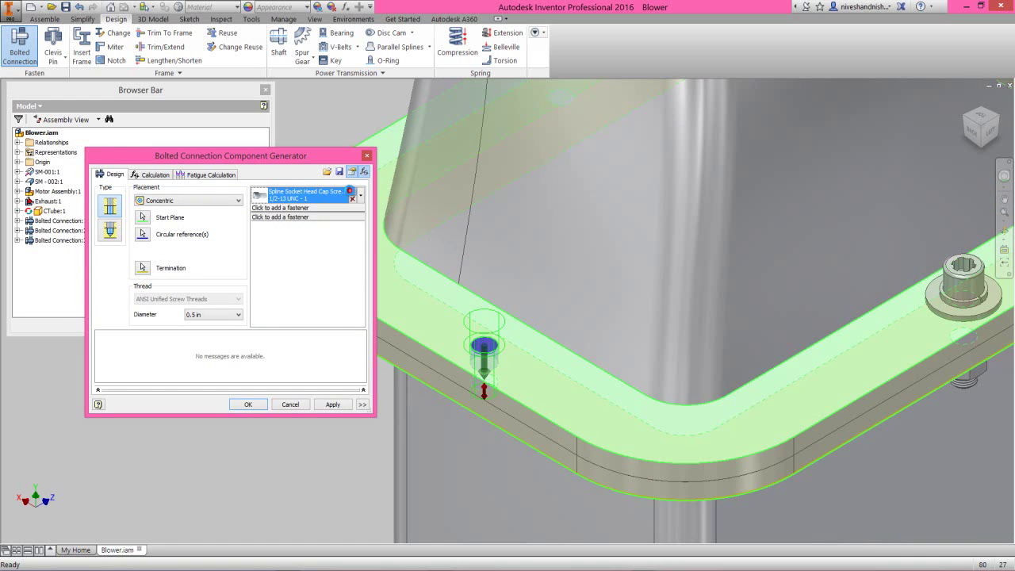
click(351, 195)
click(109, 246)
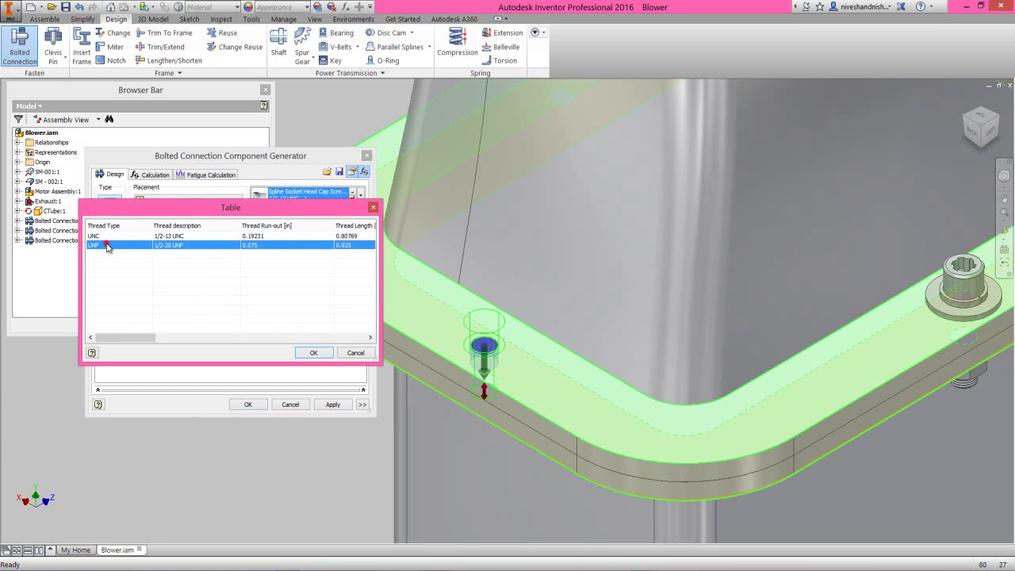
click(309, 352)
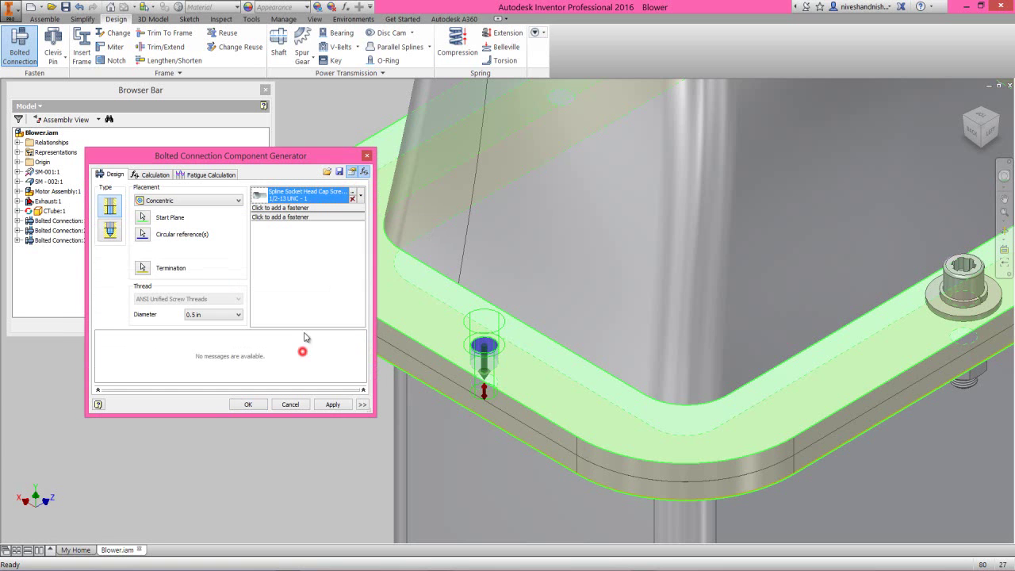
Step: Add Helical Spring Lock Washers and a Plain Washer (Inch) beneath the screw head of the back-side connection
click(307, 209)
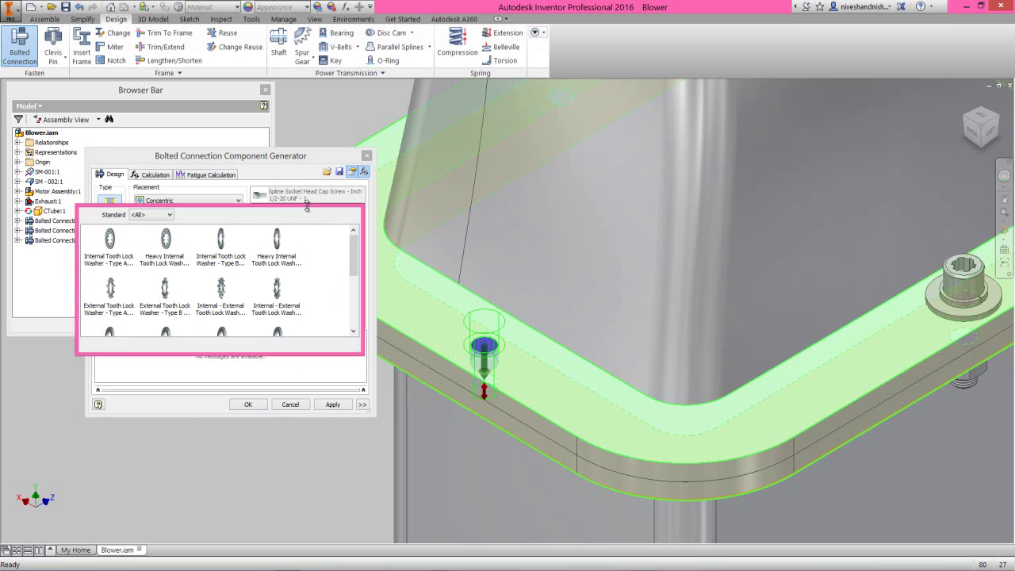
drag(354, 263, 355, 299)
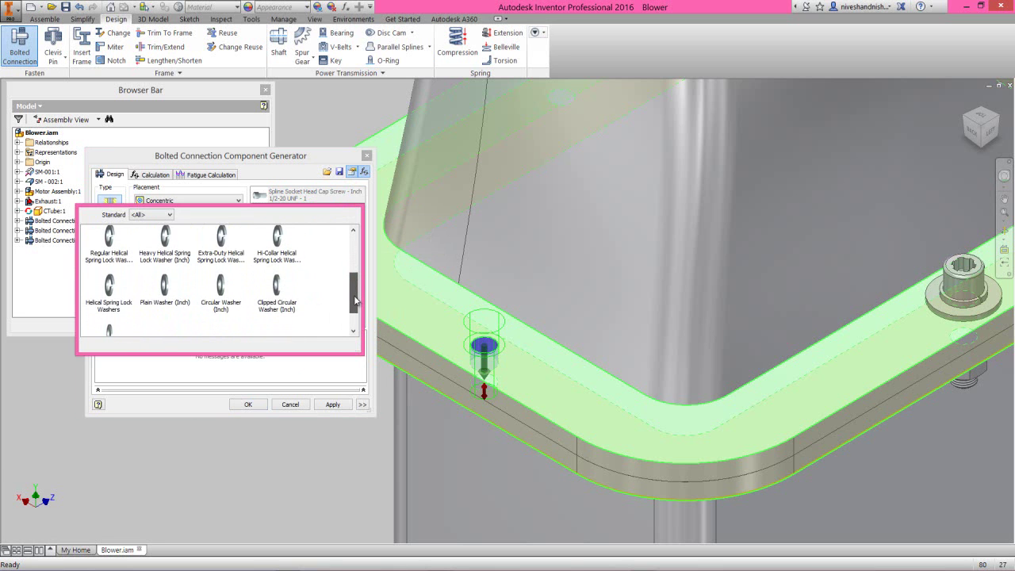
click(118, 279)
click(302, 223)
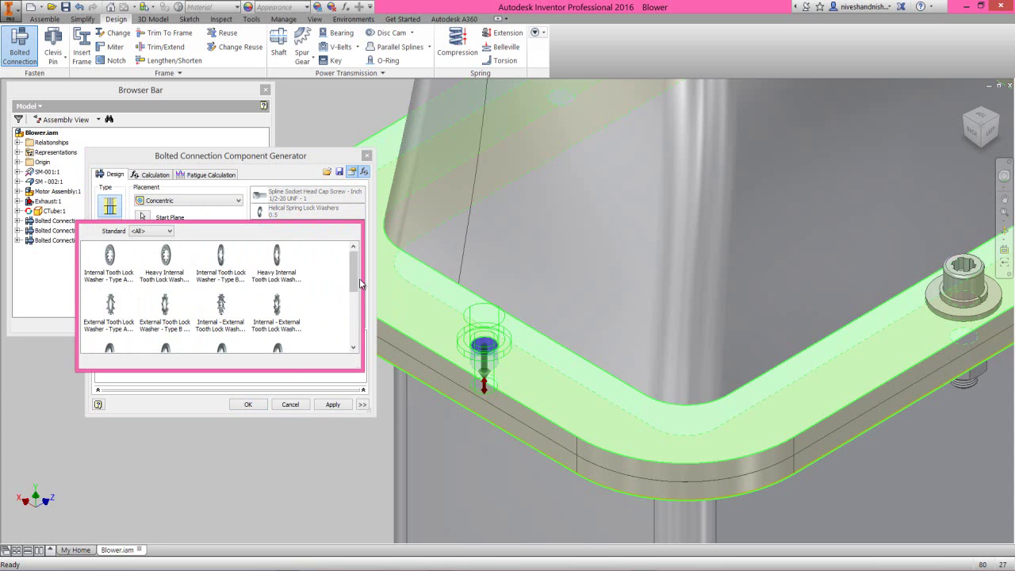
scroll(354, 273, down, 3)
click(210, 320)
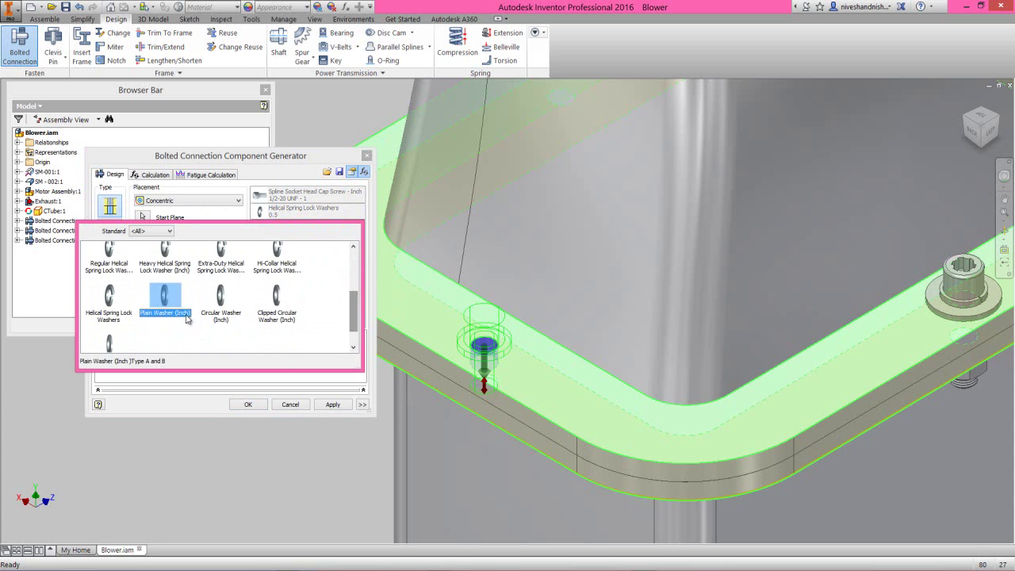
click(164, 294)
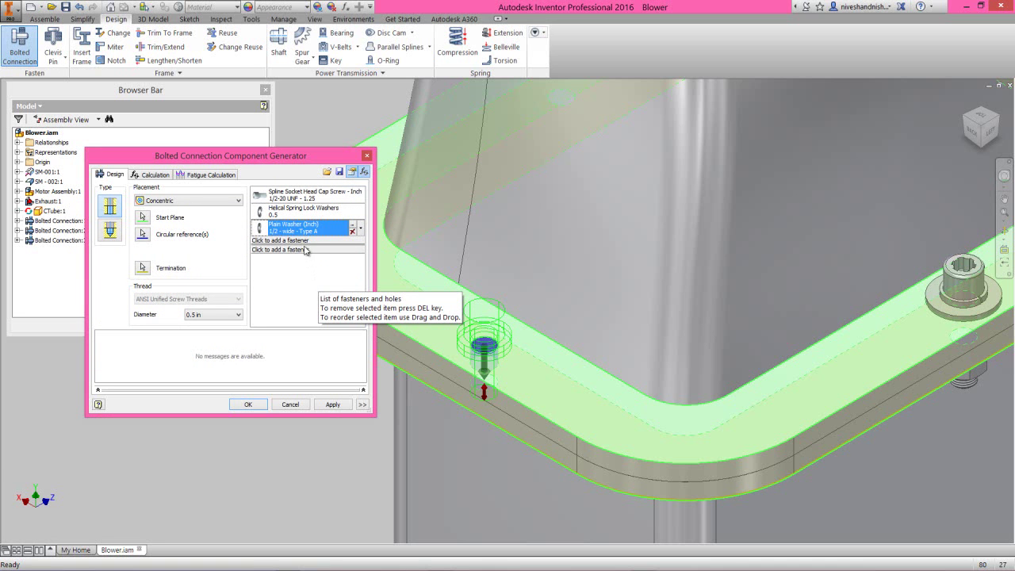
Step: Add a Plain Washer (Inch) and Helical Spring Lock Washers on the termination side of the back-side connection
click(306, 249)
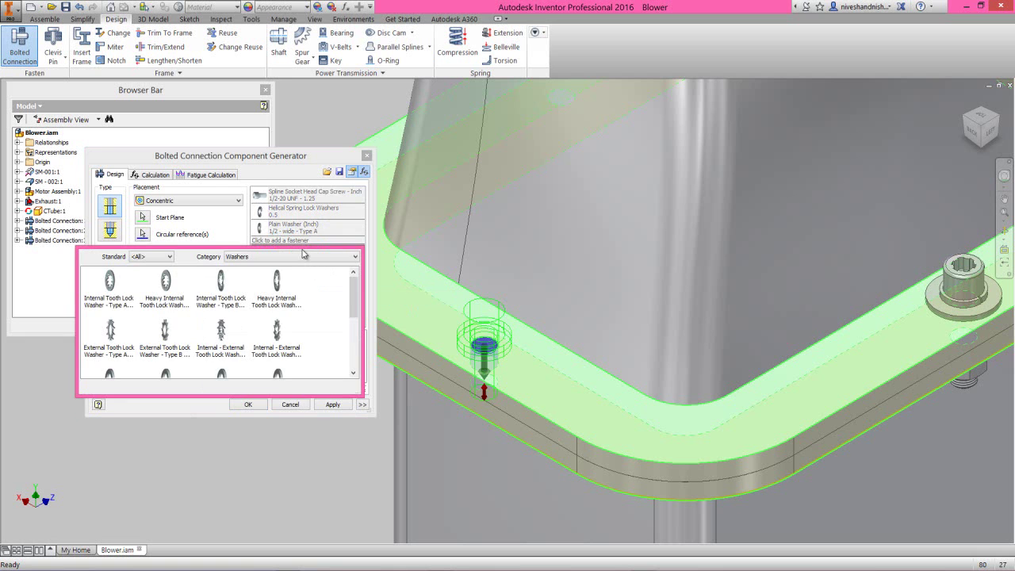
scroll(347, 307, down, 3)
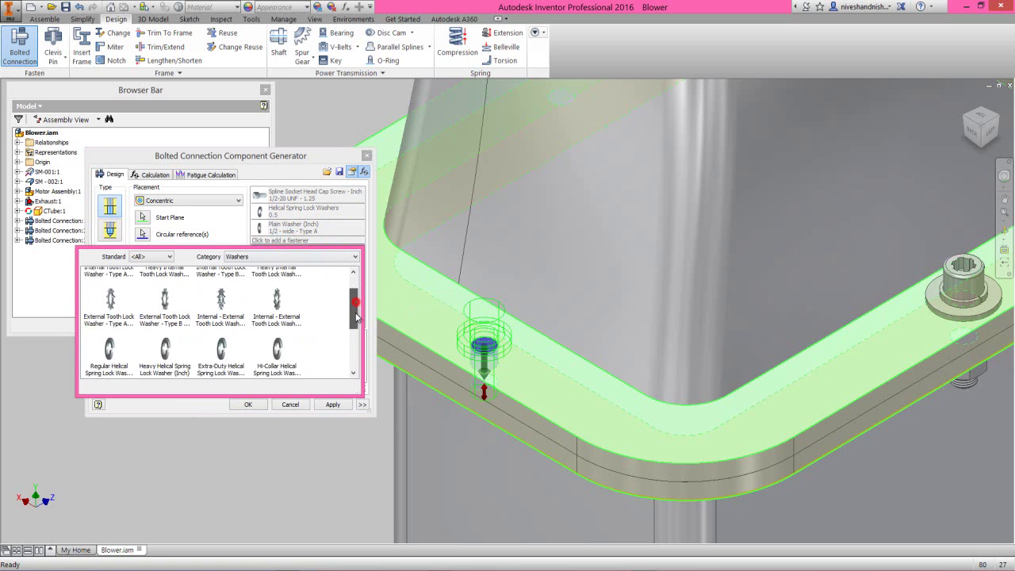
click(165, 298)
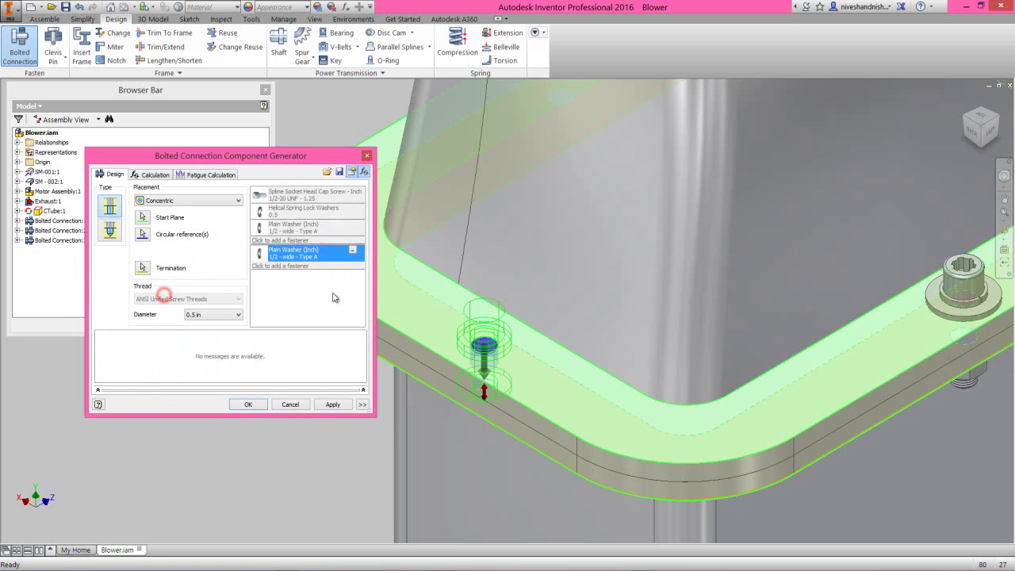
click(315, 264)
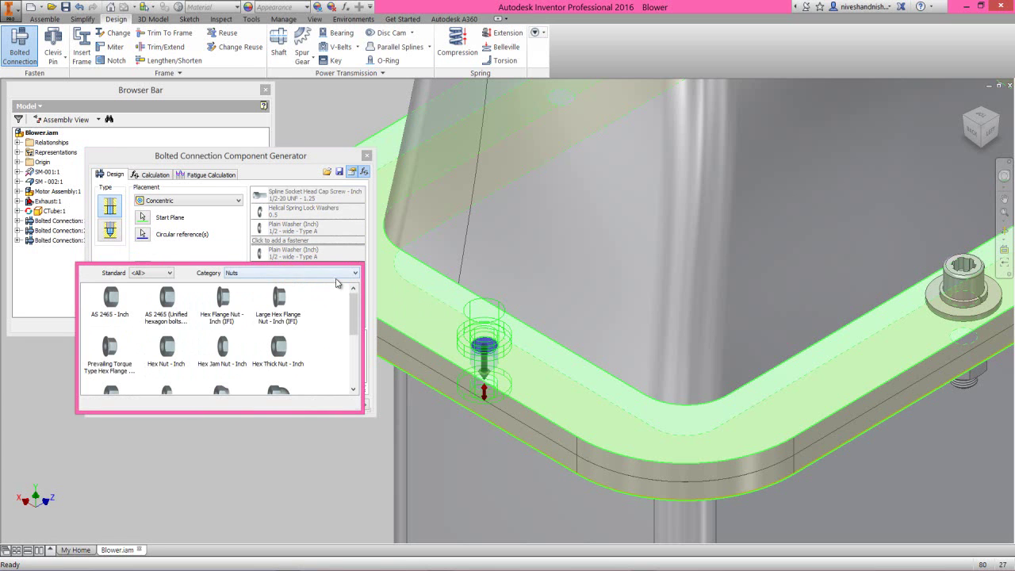
click(326, 274)
click(328, 288)
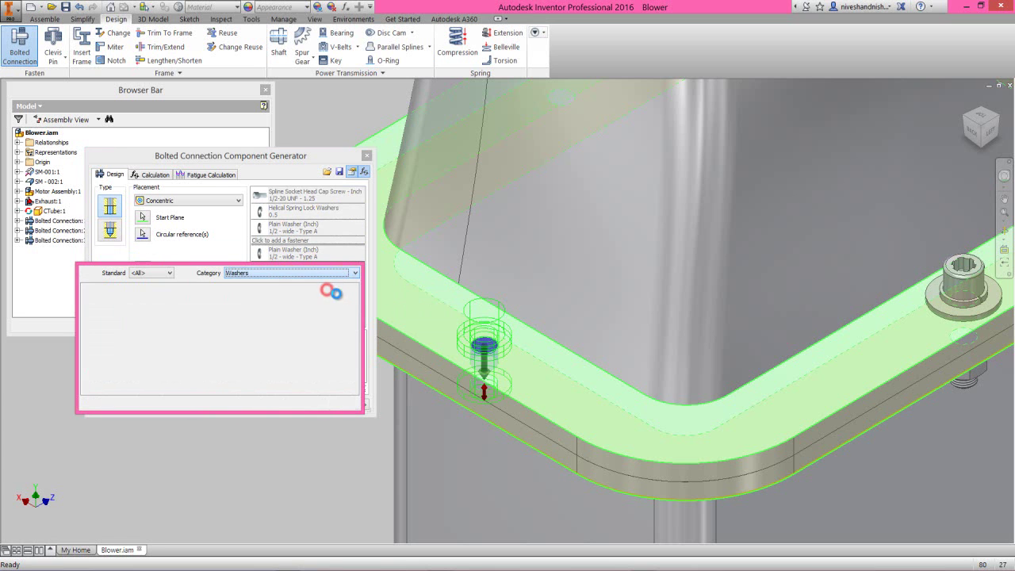
drag(353, 304, 355, 341)
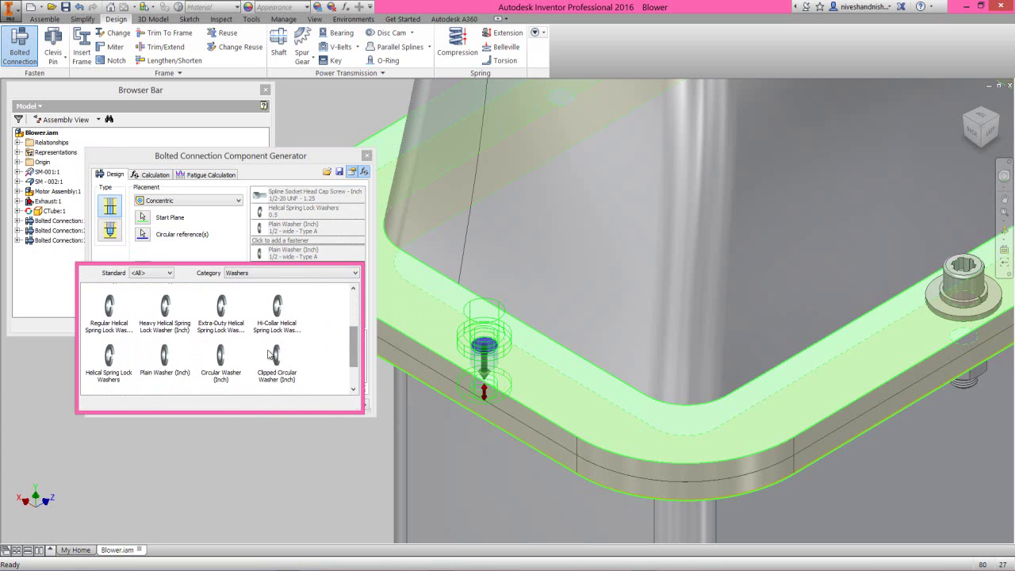
click(110, 356)
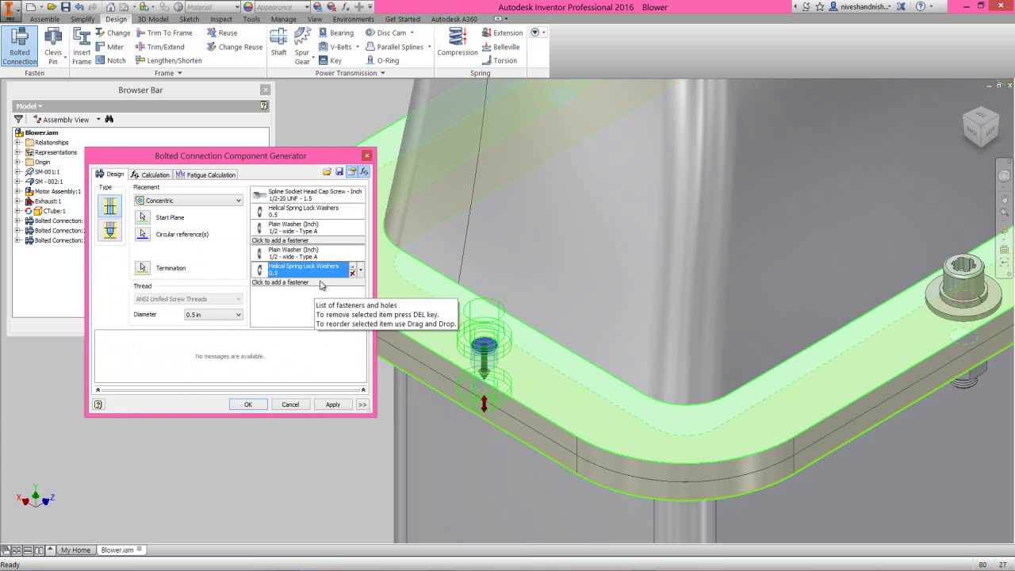
Step: Finish the back-side fastener stack with a Hex Nut - Inch and create the connection with the default file name
click(321, 283)
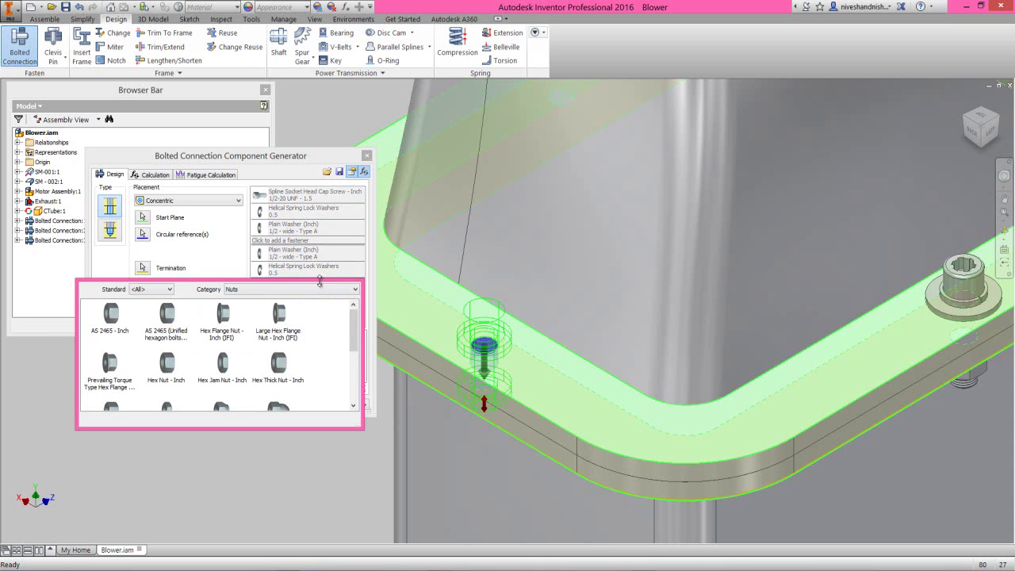
drag(356, 323, 357, 331)
click(168, 338)
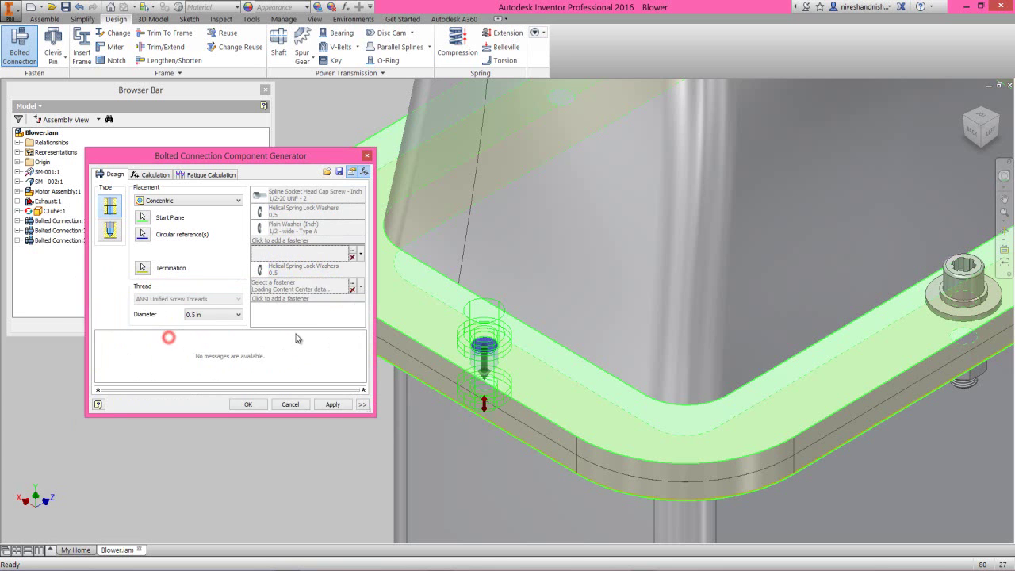
click(248, 404)
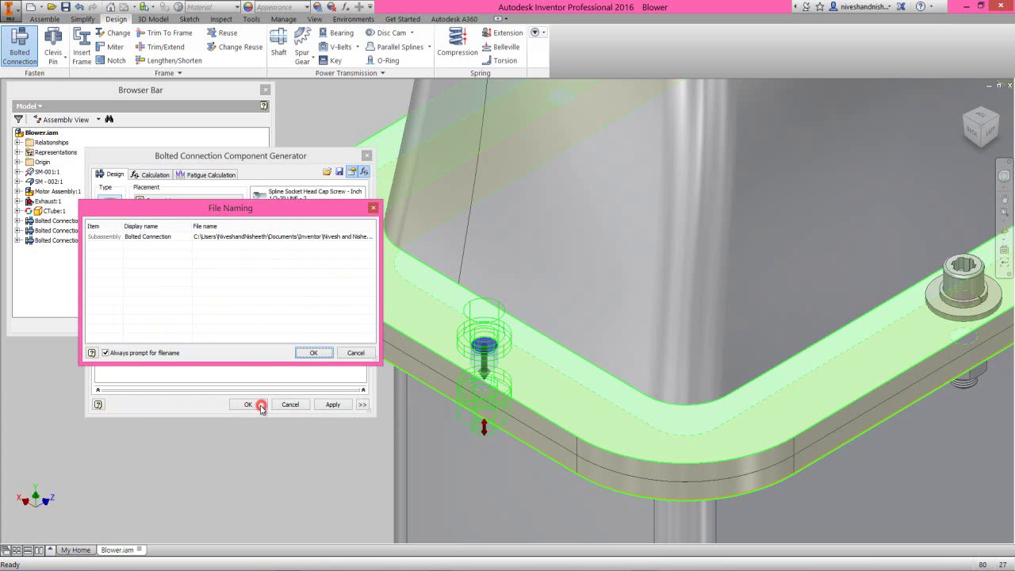
click(312, 352)
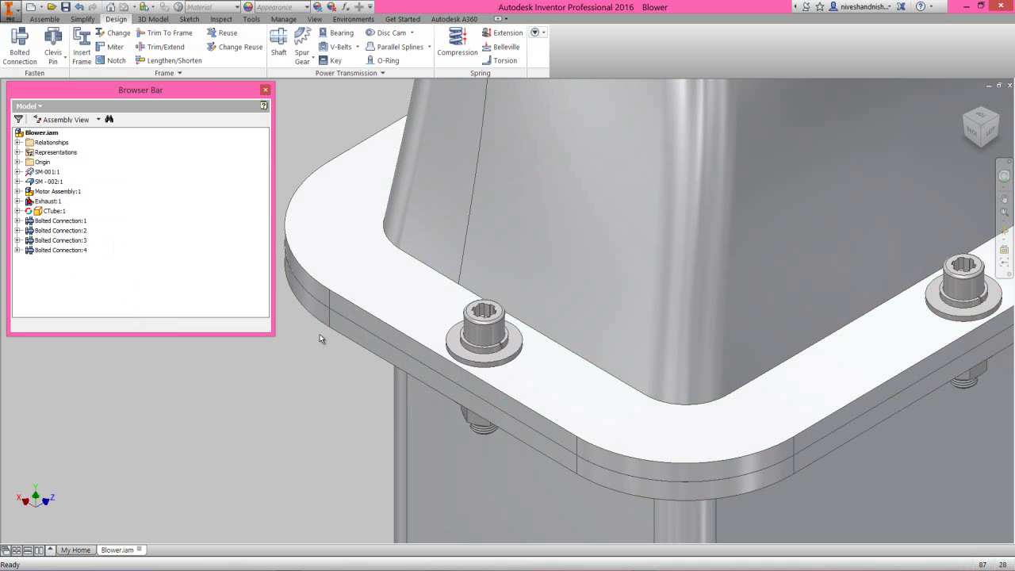
Step: Save the Blower assembly together with all its dependent bolted connection files
key(ctrl+s)
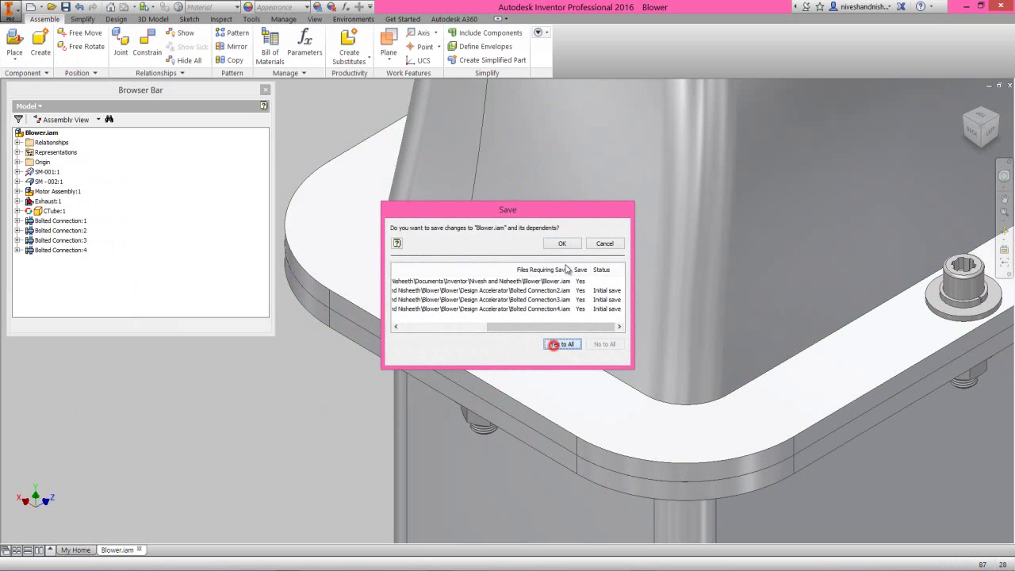
click(562, 243)
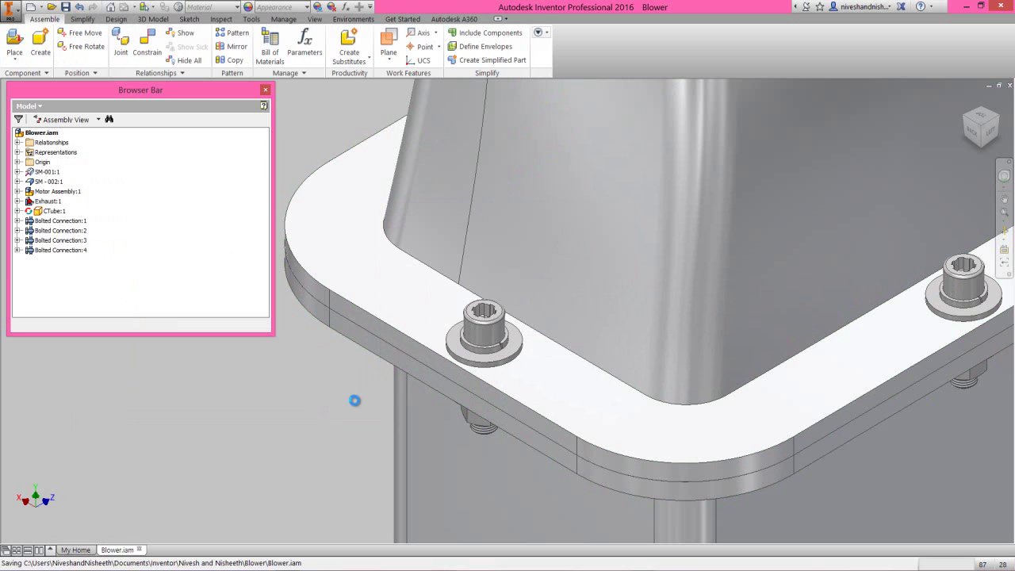
Step: Examine the bolted duct and the whole blower assembly from the opposite side and in an isometric view
click(354, 400)
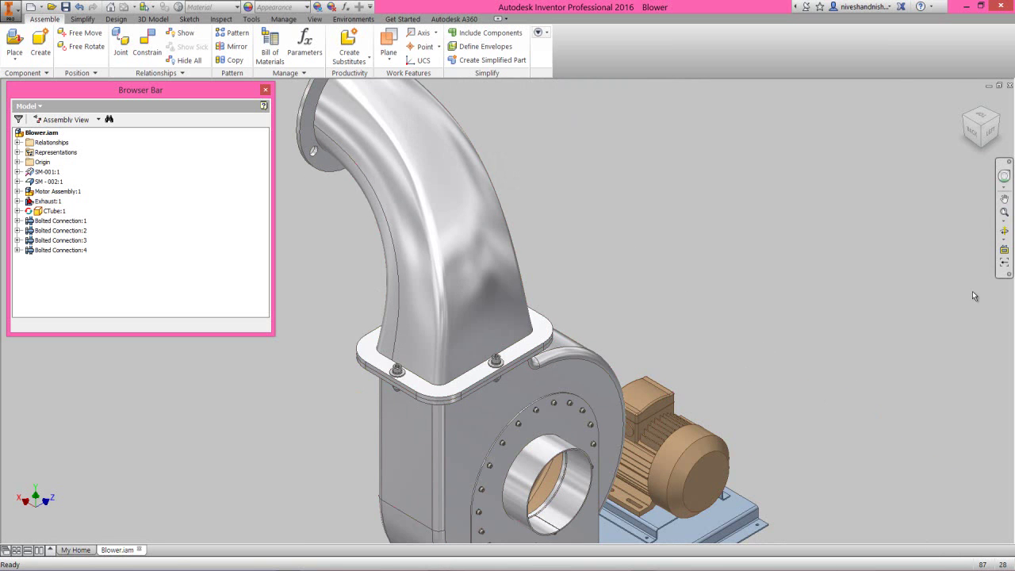
click(1001, 233)
drag(503, 358, 773, 362)
right_click(589, 219)
key(Escape)
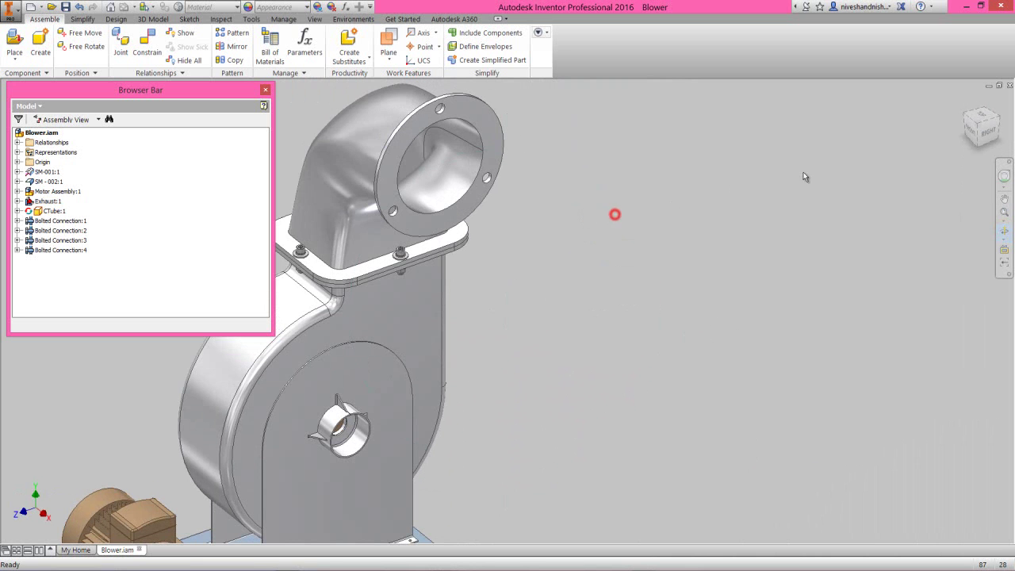
click(985, 131)
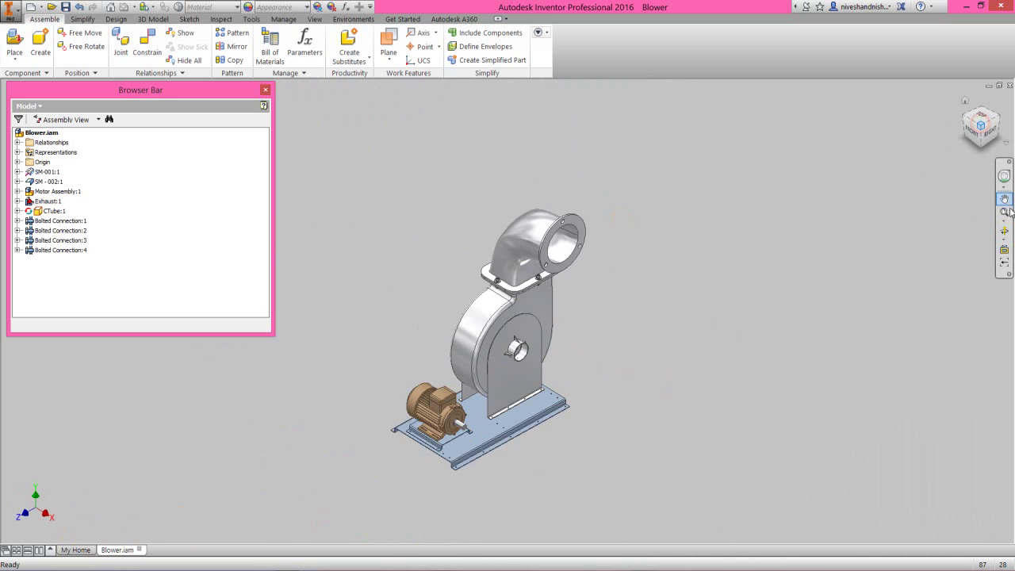
scroll(577, 232, up, 2)
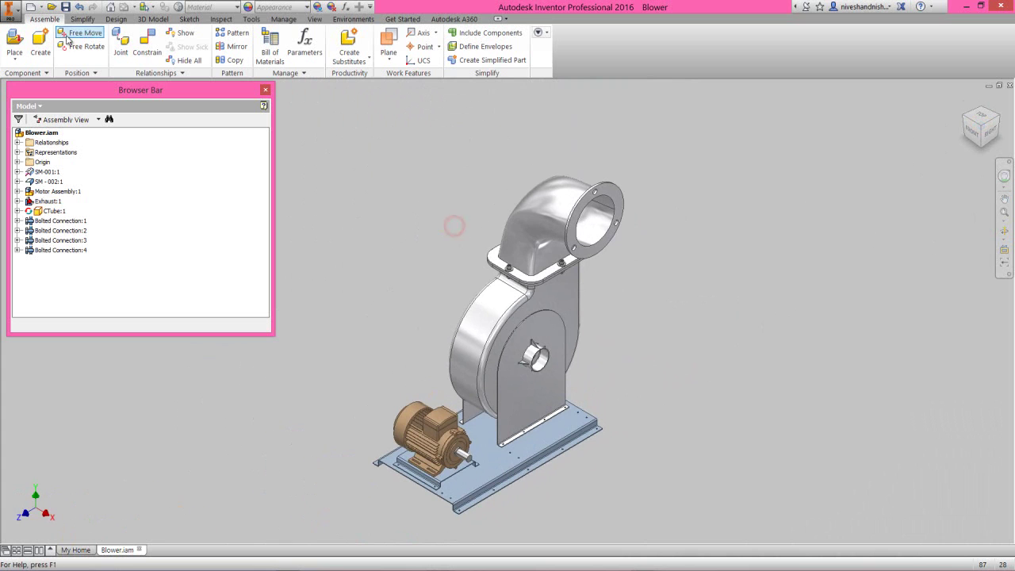
right_click(965, 106)
mouse_move(931, 187)
click(881, 195)
click(435, 190)
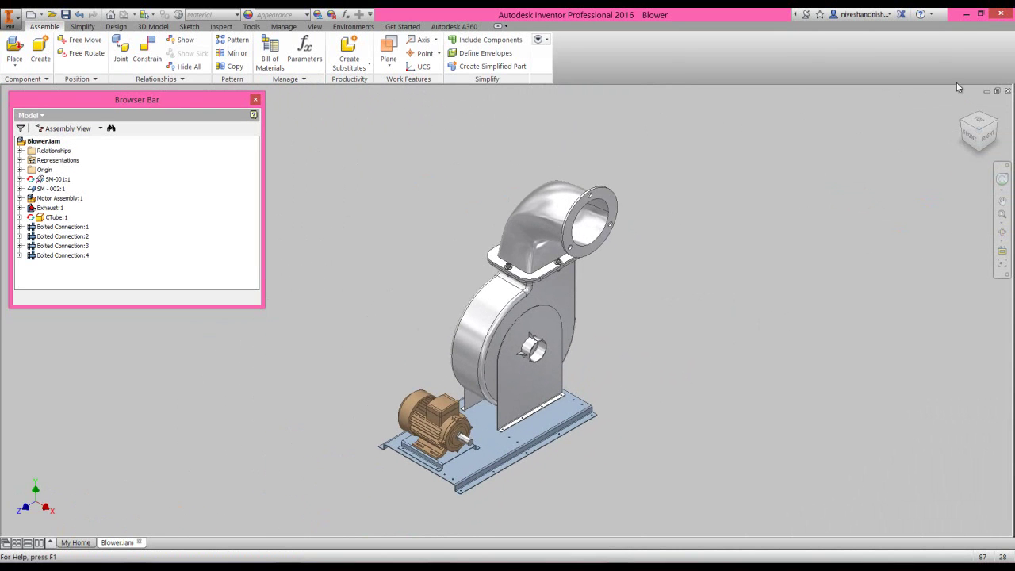
Step: Close the Blower assembly and create a new part from the metric Standard (mm).ipt template
click(1007, 91)
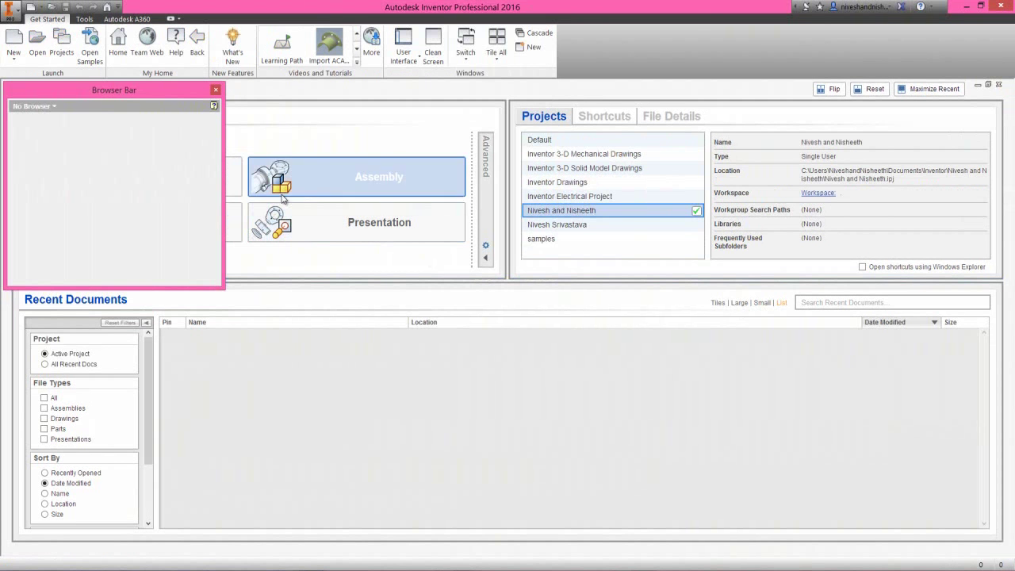
click(13, 40)
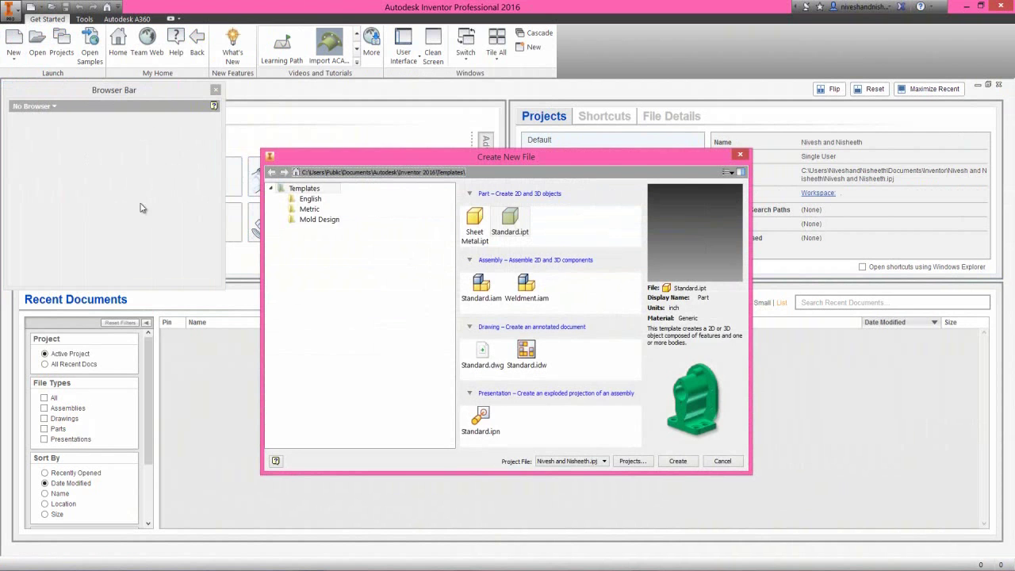
click(319, 210)
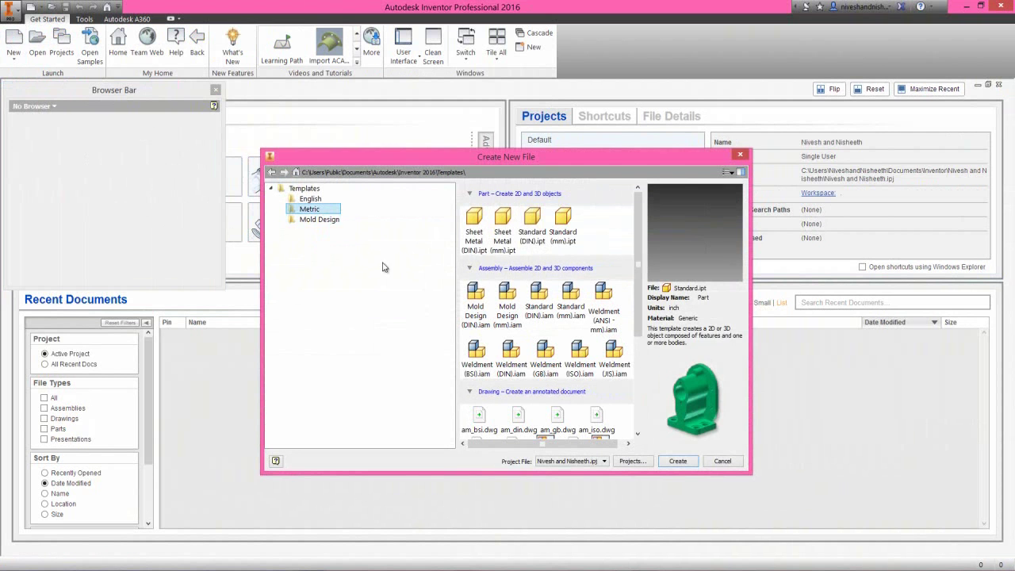
click(565, 229)
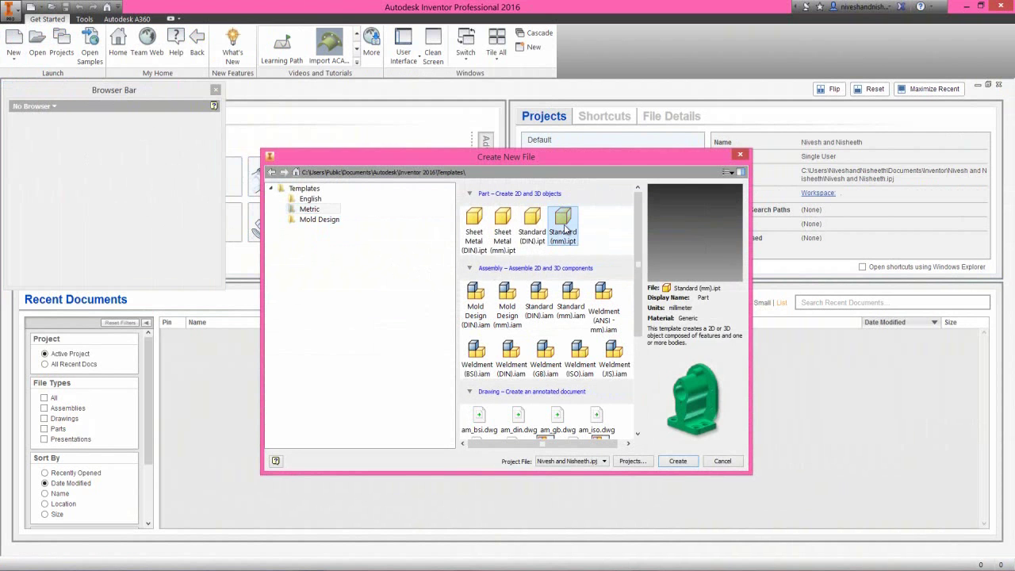
click(678, 461)
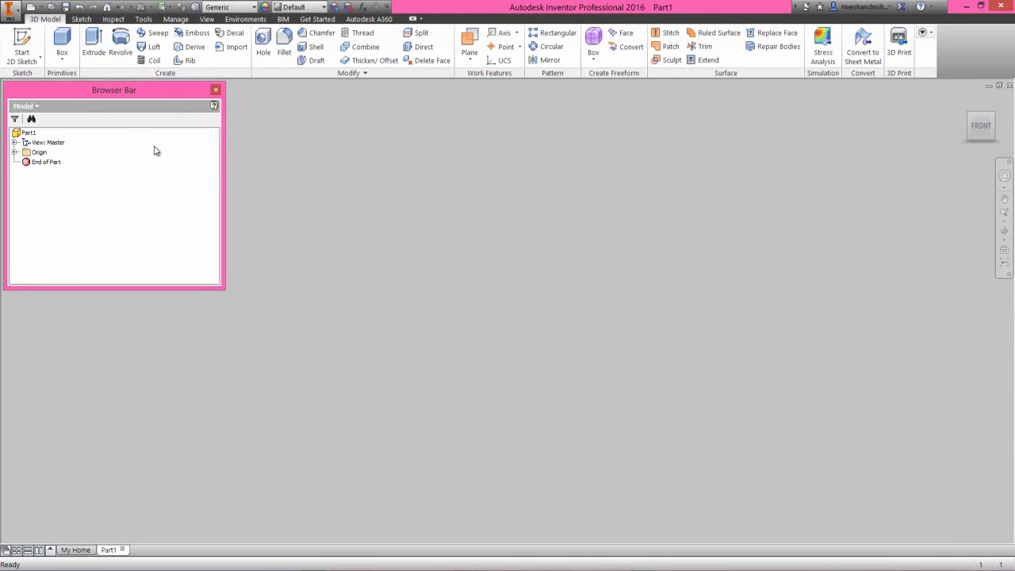
Step: Start a 2D sketch on the XY plane of the new part, viewed from the front
click(29, 35)
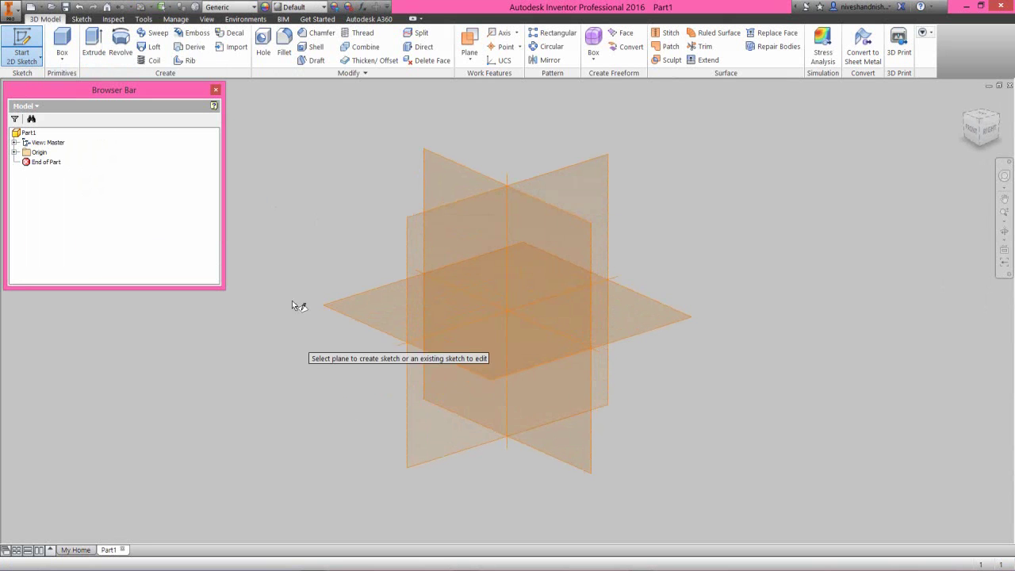
click(432, 182)
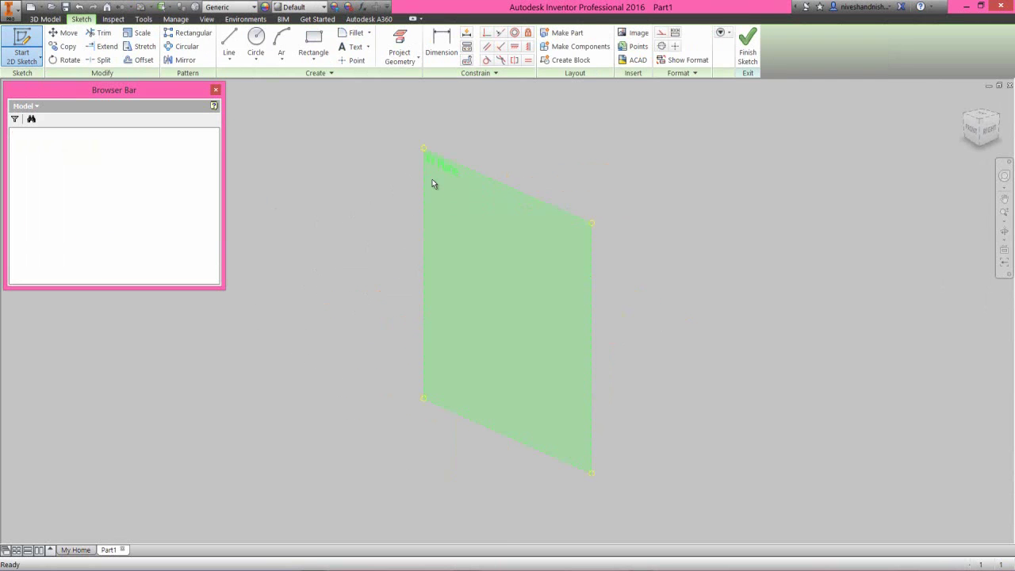
click(974, 130)
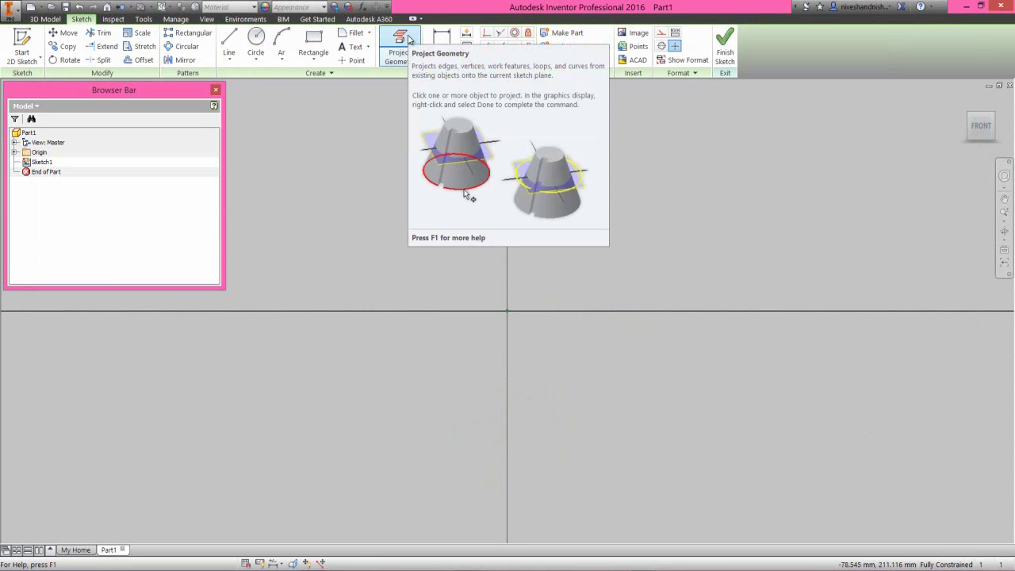
Step: Project the origin's YZ and XZ planes into the sketch as reference lines
click(409, 39)
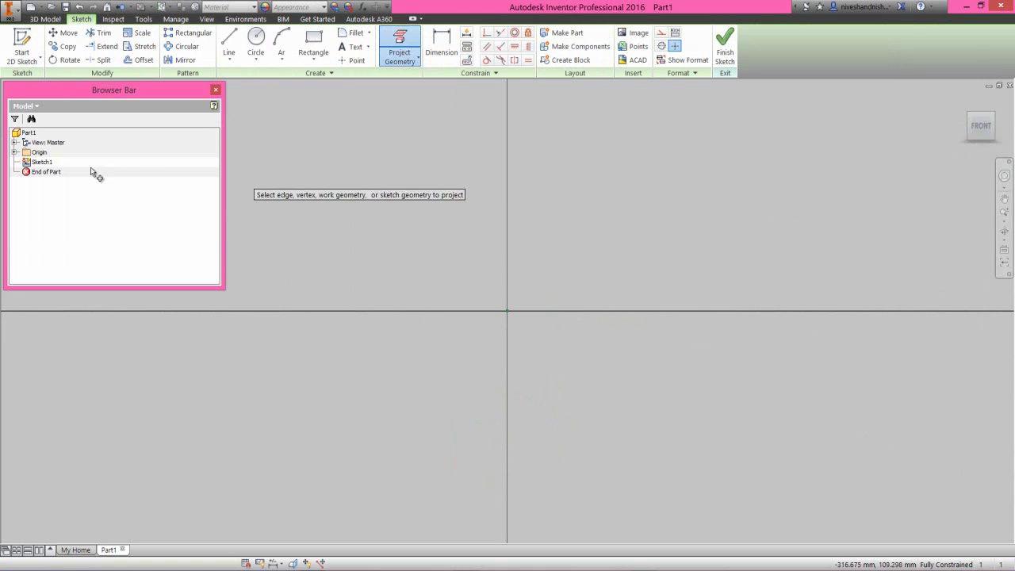
click(15, 152)
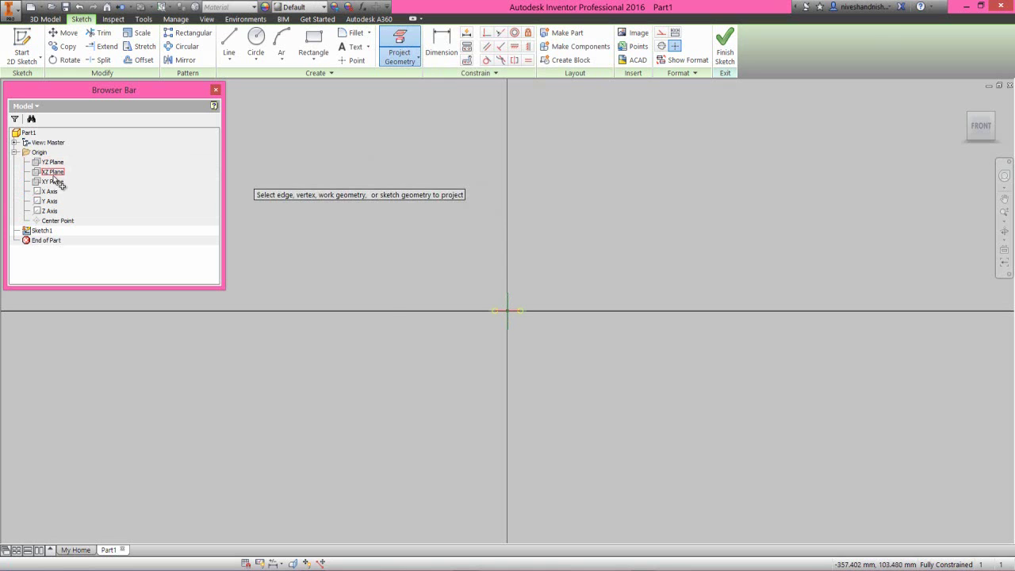
right_click(351, 241)
click(390, 240)
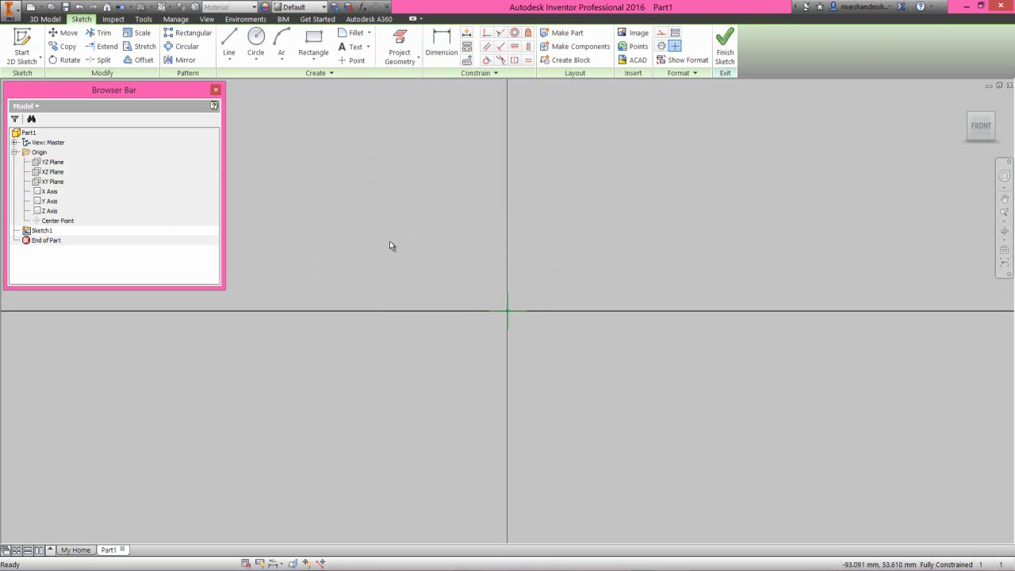
click(15, 152)
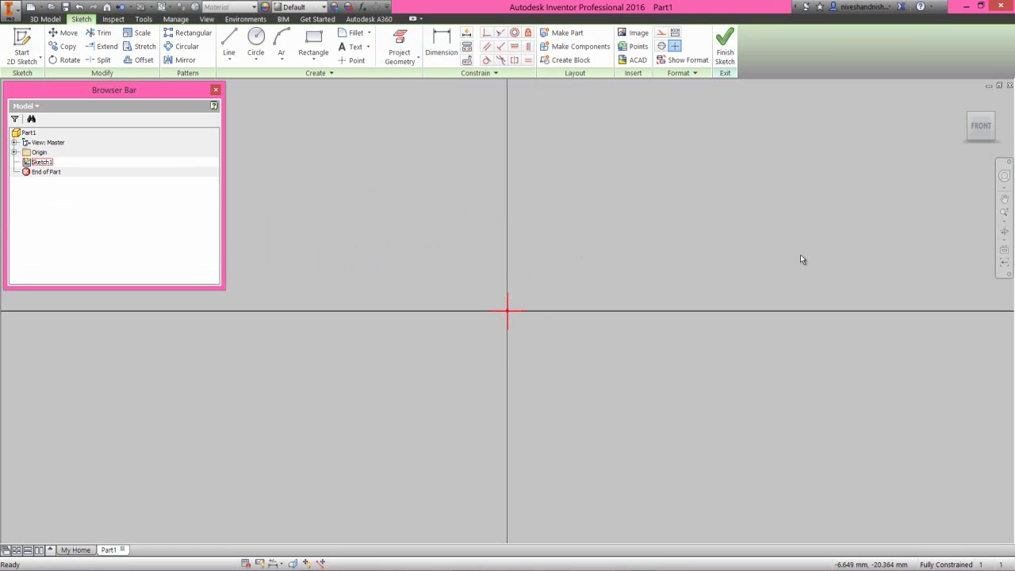
Step: Convert the projected vertical line to construction geometry and the projected horizontal line to a centerline
click(1003, 220)
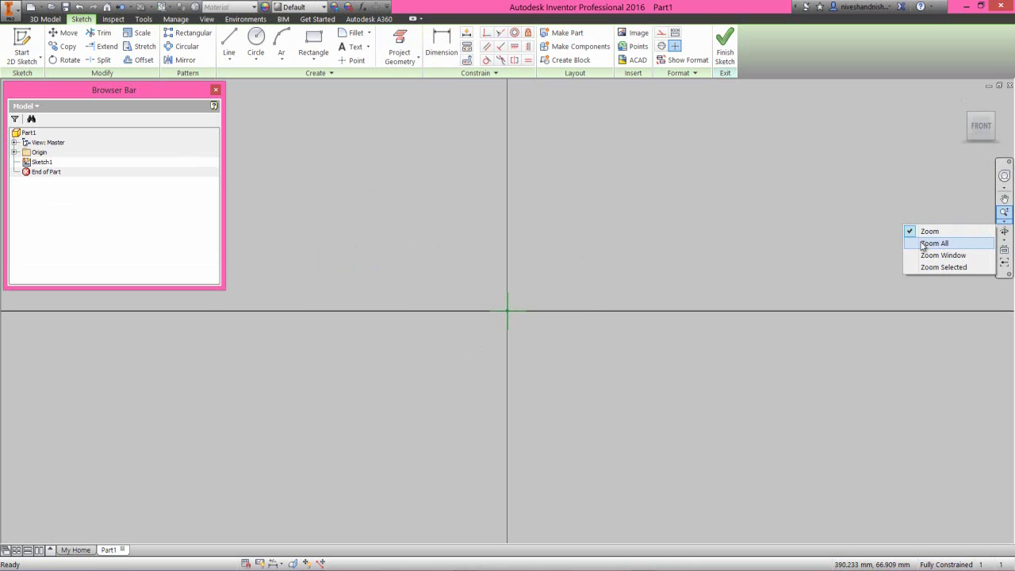
click(932, 243)
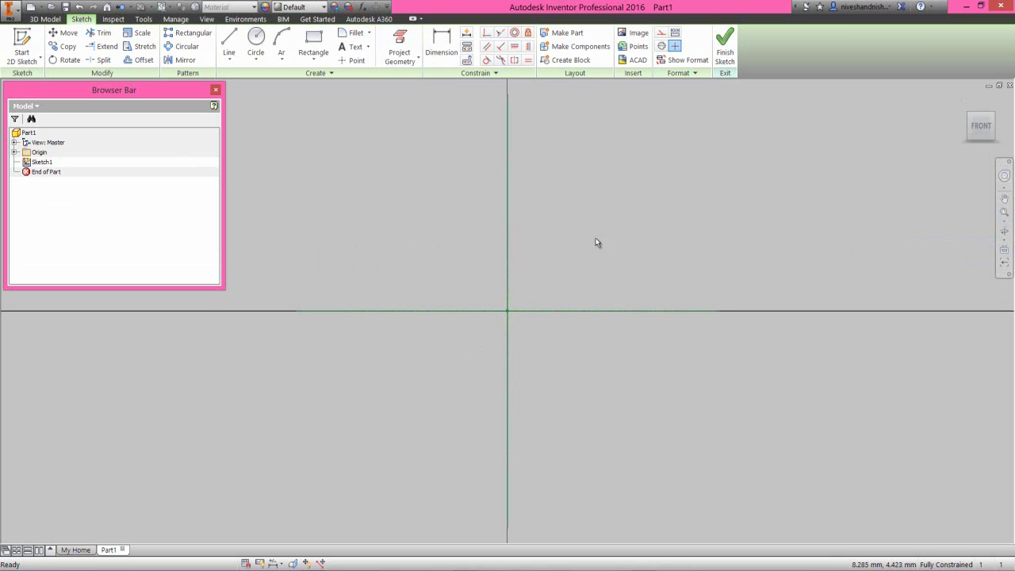
click(507, 212)
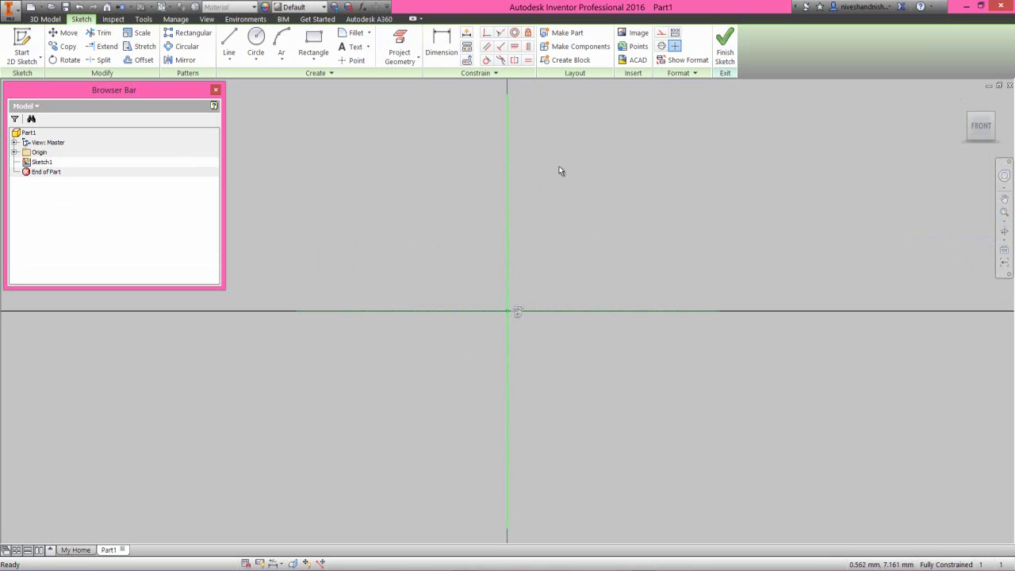
click(661, 35)
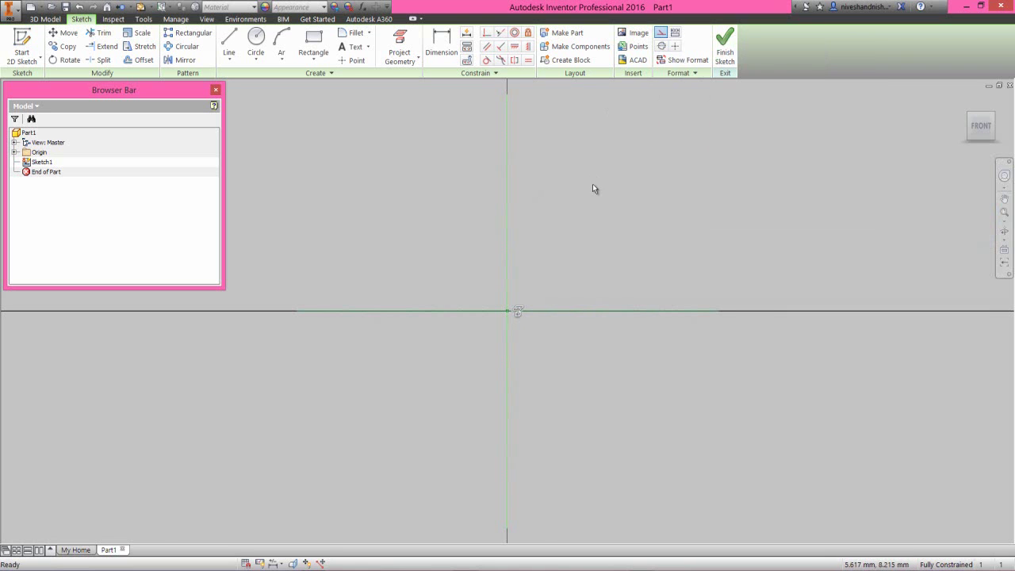
click(571, 311)
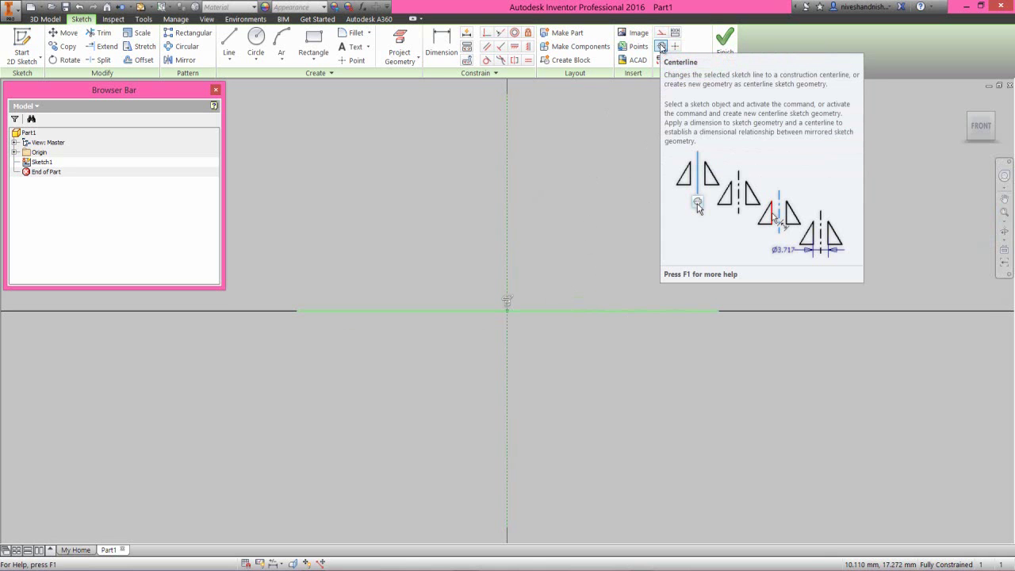
click(661, 47)
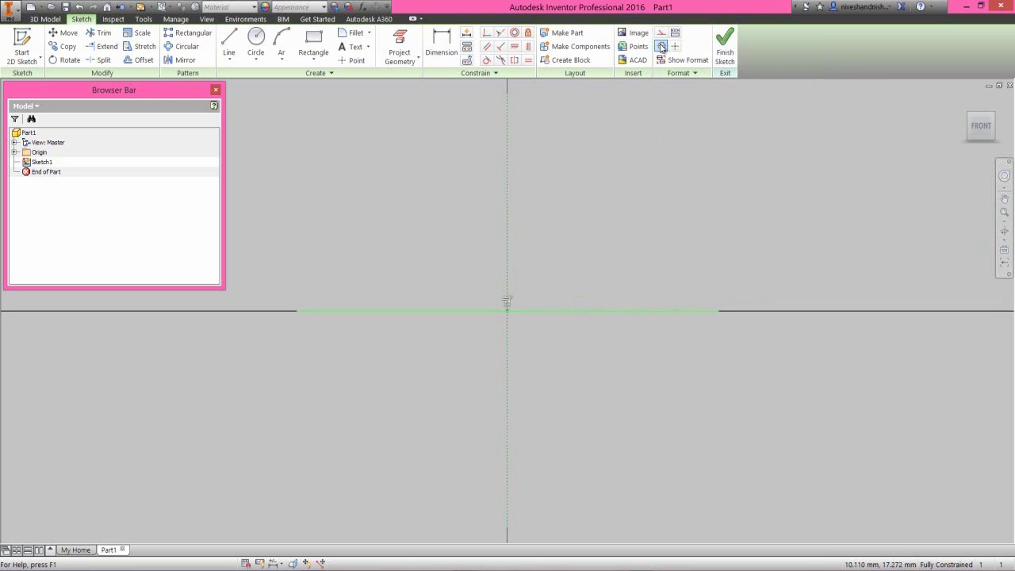
right_click(632, 169)
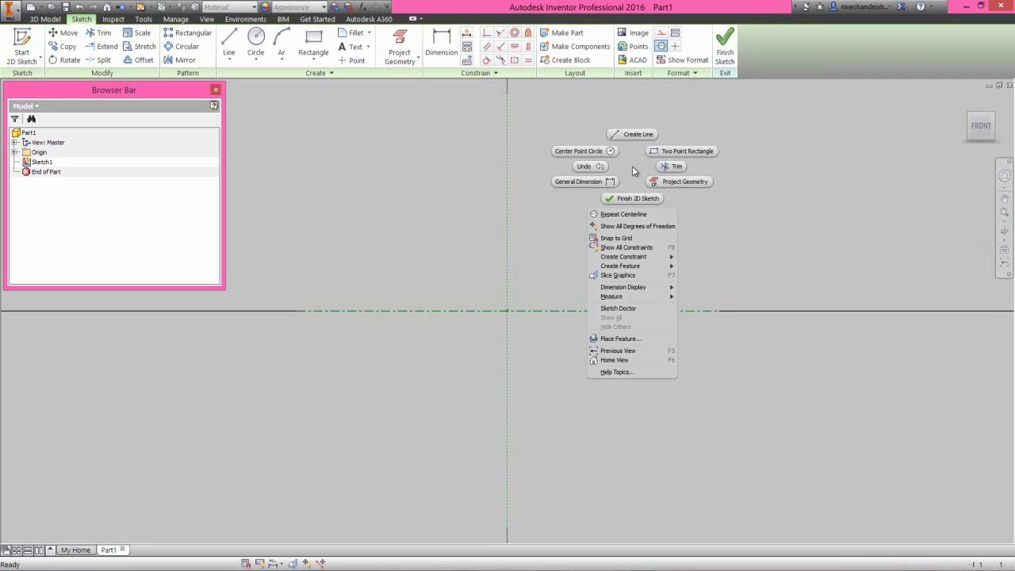
key(Escape)
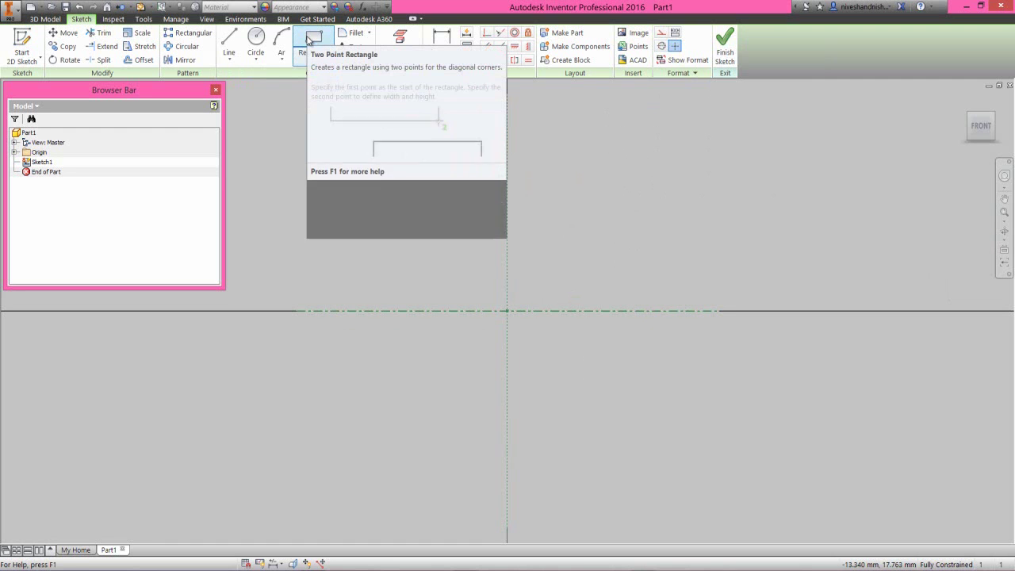
Step: Draw a 170 by 3 mm rectangle starting on the vertical construction line above the centerline, and move its dimensions clear of the profile
click(310, 40)
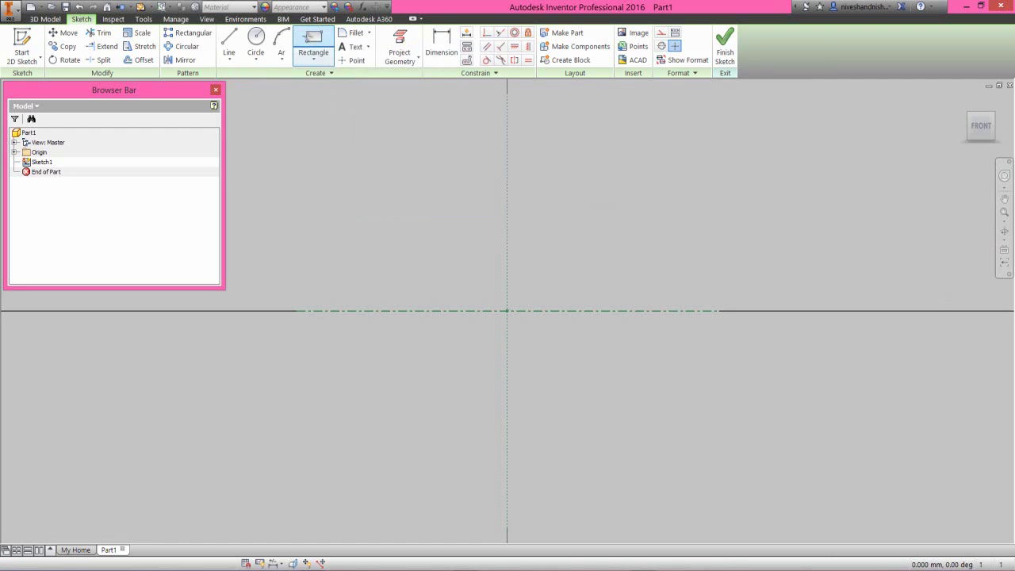
click(507, 263)
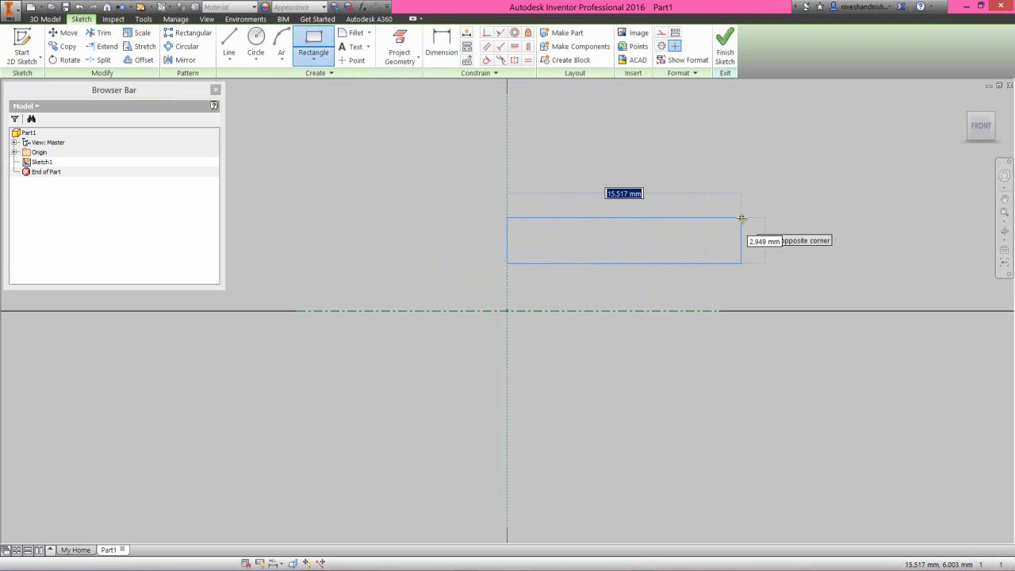
text(170)
key(Tab)
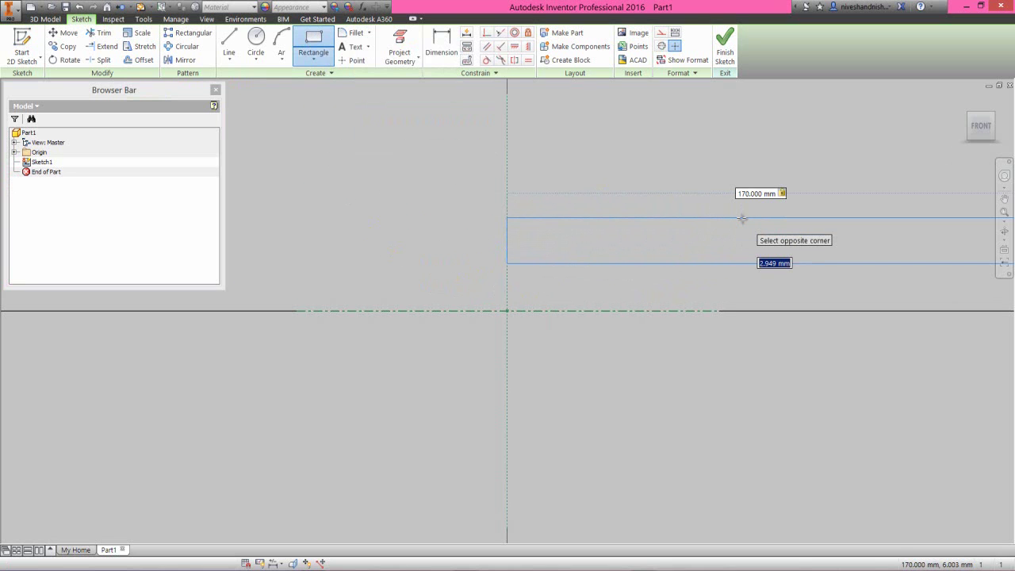
text(3)
key(Return)
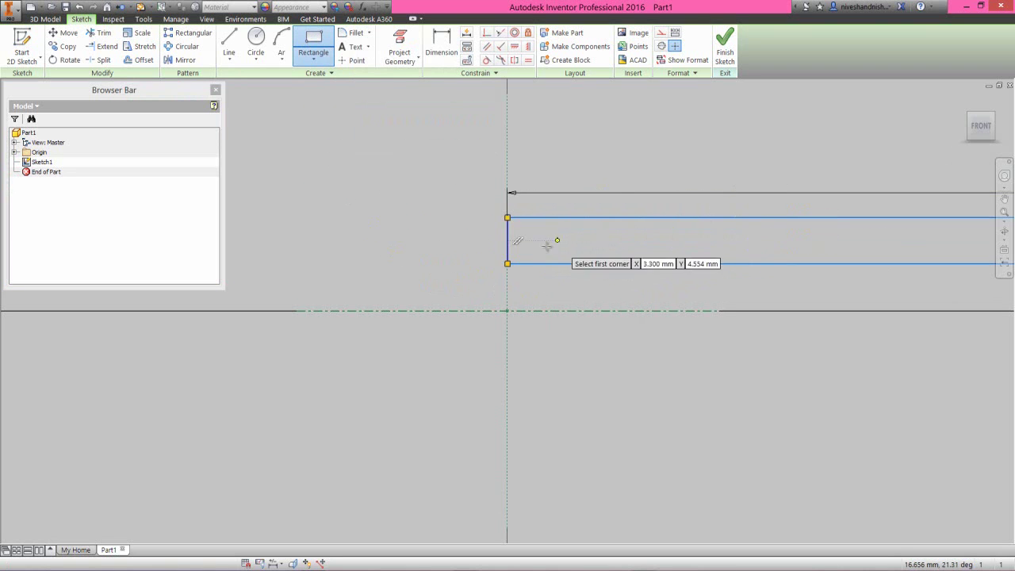
scroll(611, 238, up, 8)
scroll(687, 255, down, 4)
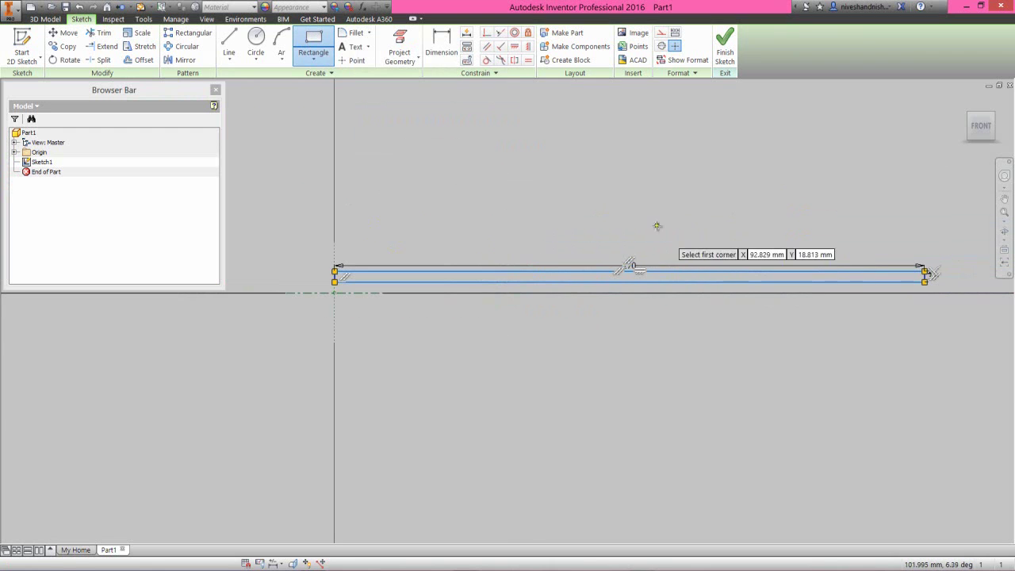
right_click(644, 226)
click(671, 214)
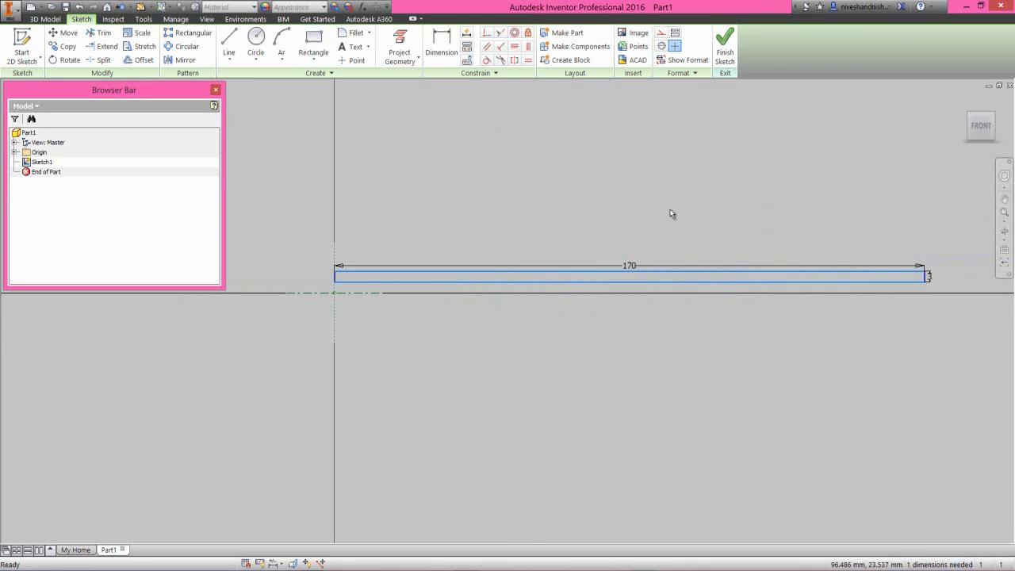
drag(640, 264, 630, 317)
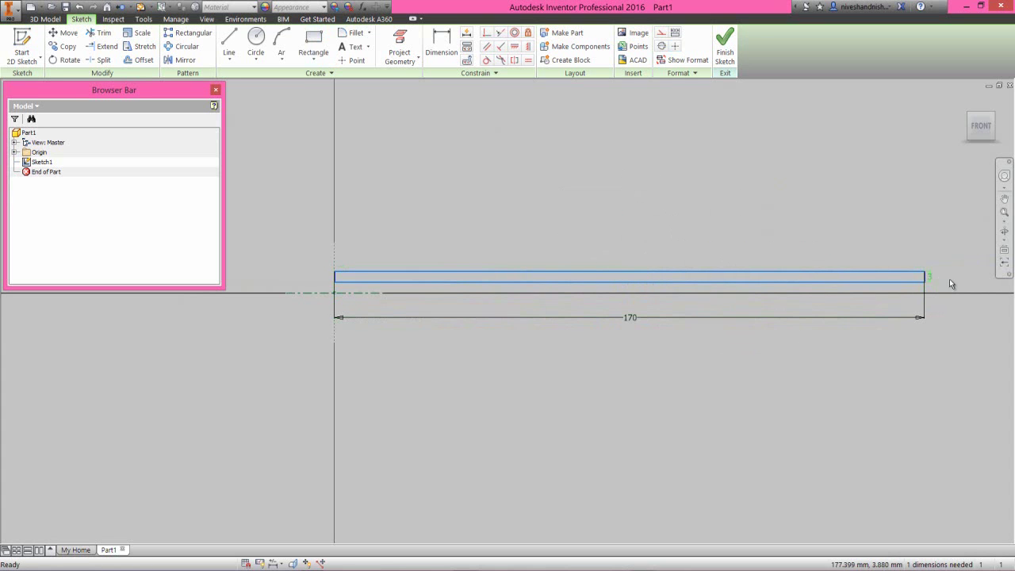
drag(931, 274, 945, 275)
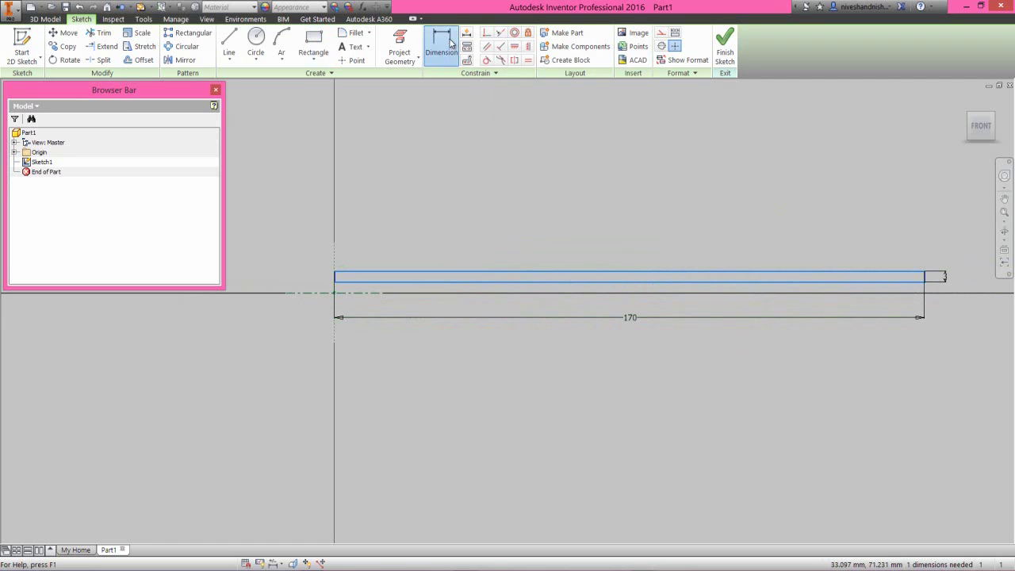
Step: Dimension the rectangle's lower edge about the centerline as a 30 mm diameter
click(449, 42)
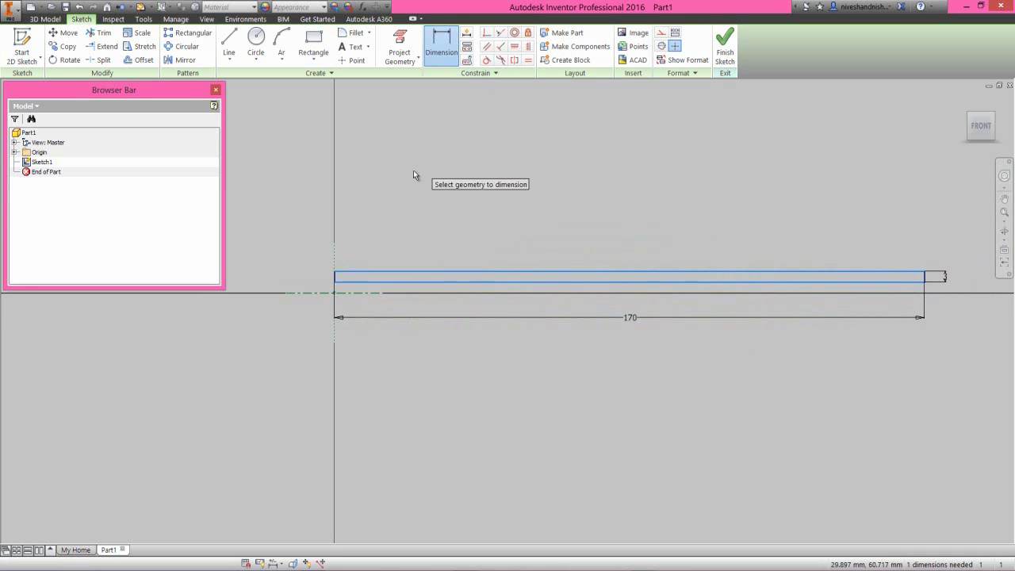
click(382, 284)
click(328, 295)
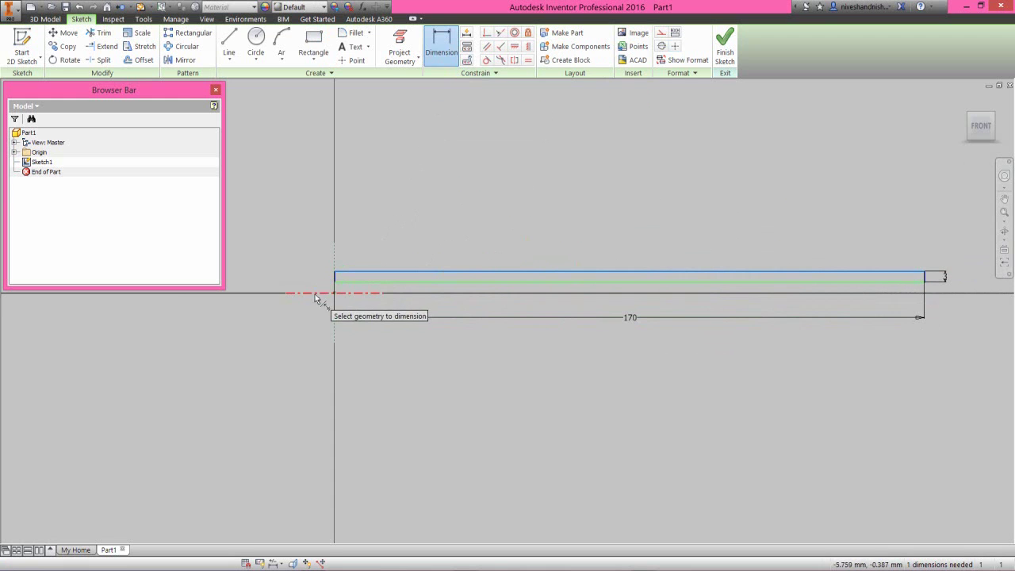
click(278, 306)
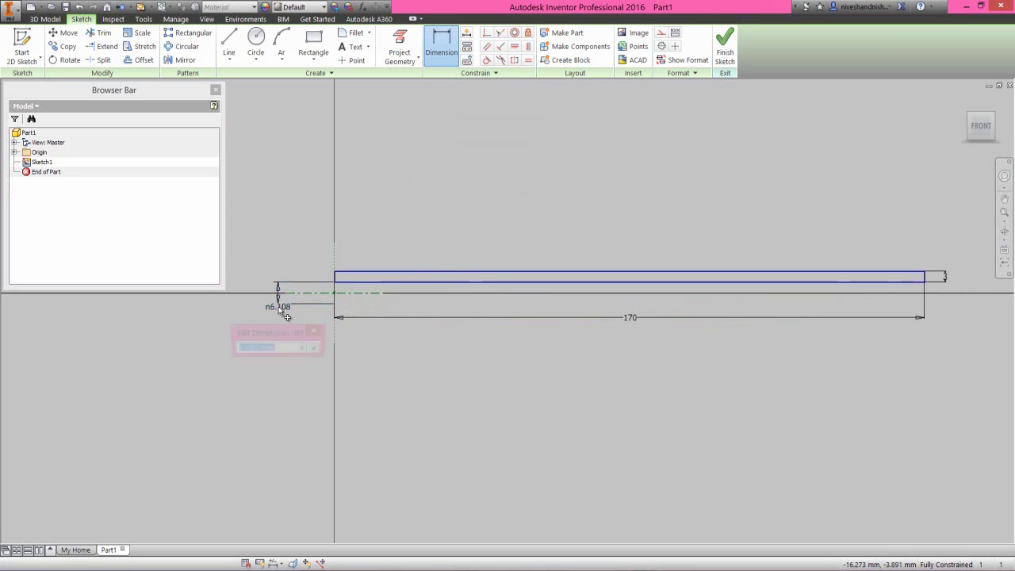
text(30)
key(Return)
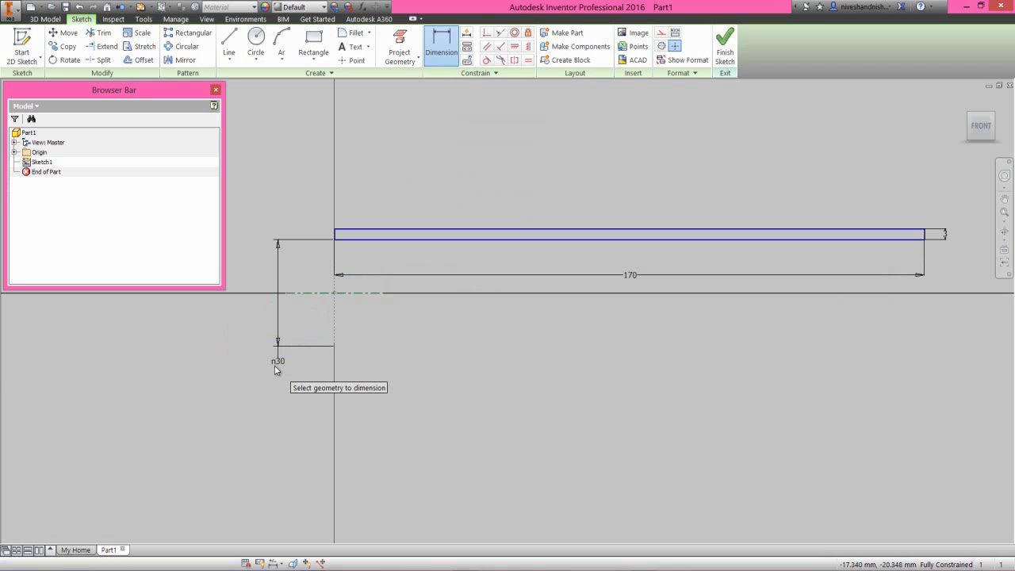
right_click(367, 367)
click(402, 365)
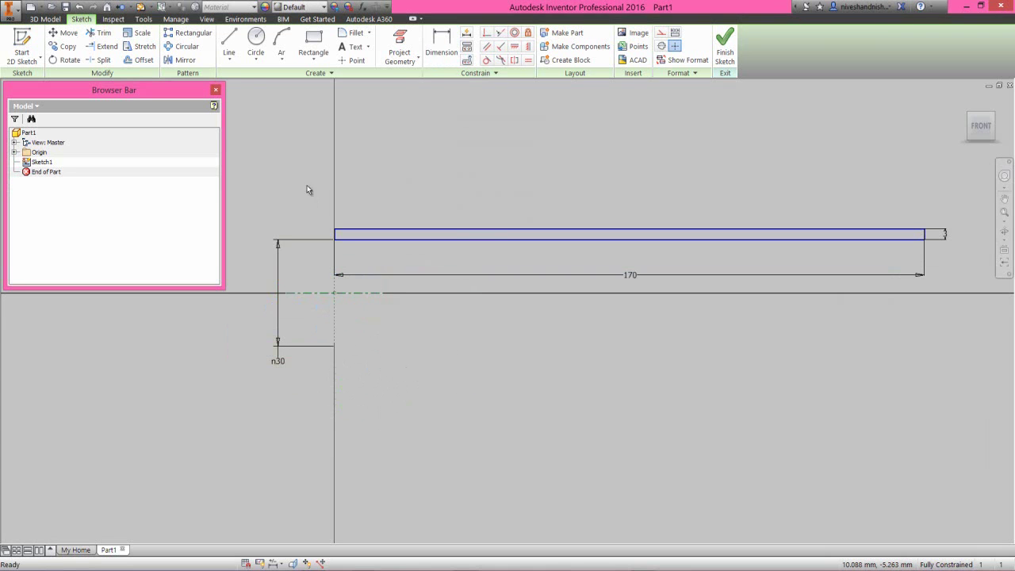
Step: Draw a vertical line up from the rectangle's upper-left corner, with a horizontal line about 12 mm long running right from its top
click(229, 40)
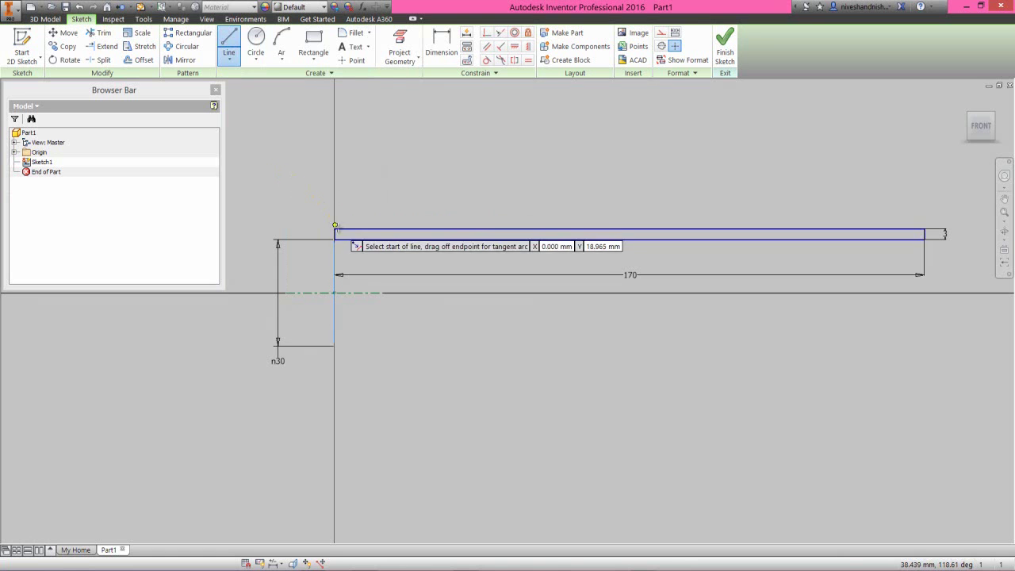
click(336, 230)
scroll(404, 419, up, 2)
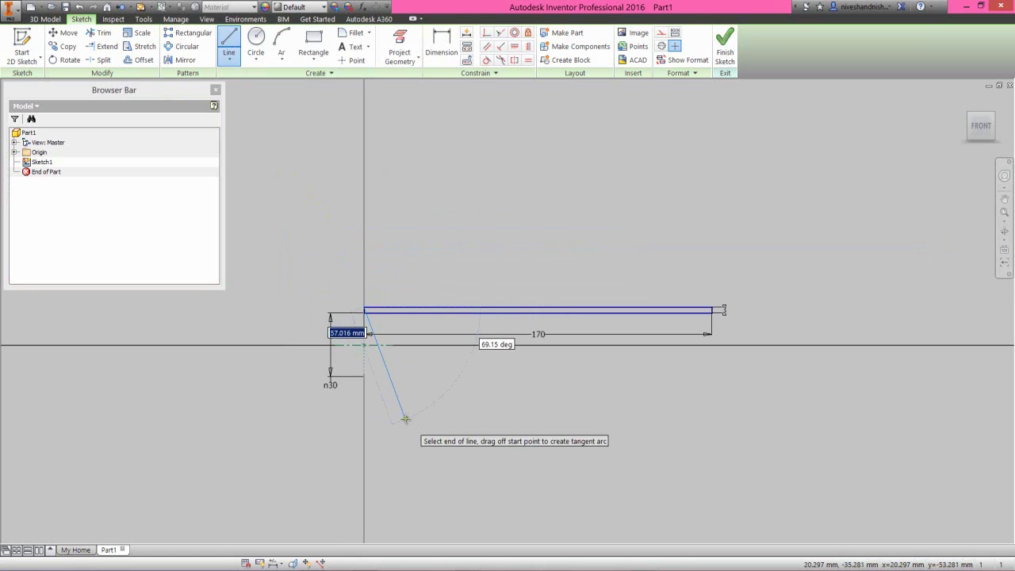
double_click(364, 141)
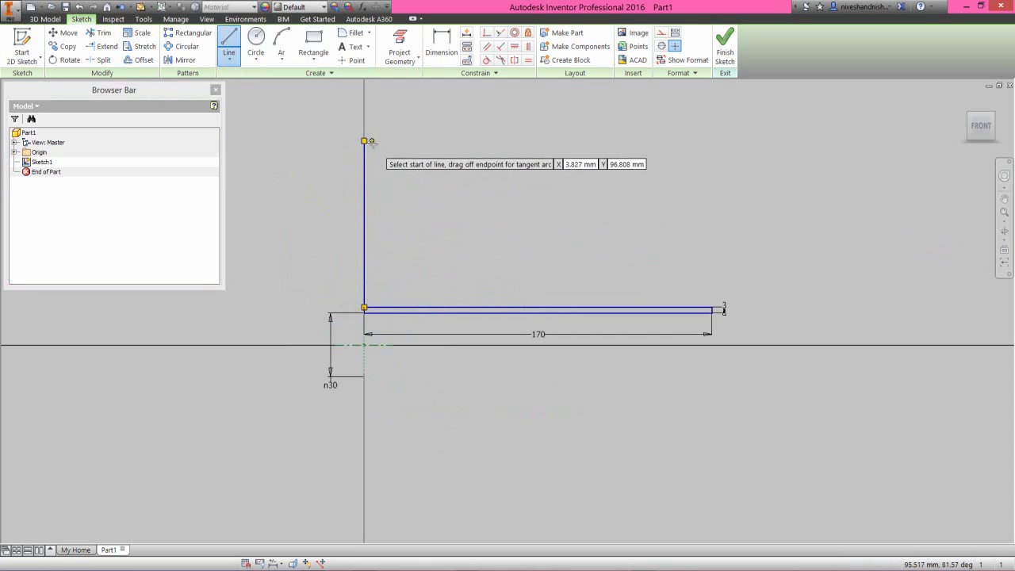
click(364, 141)
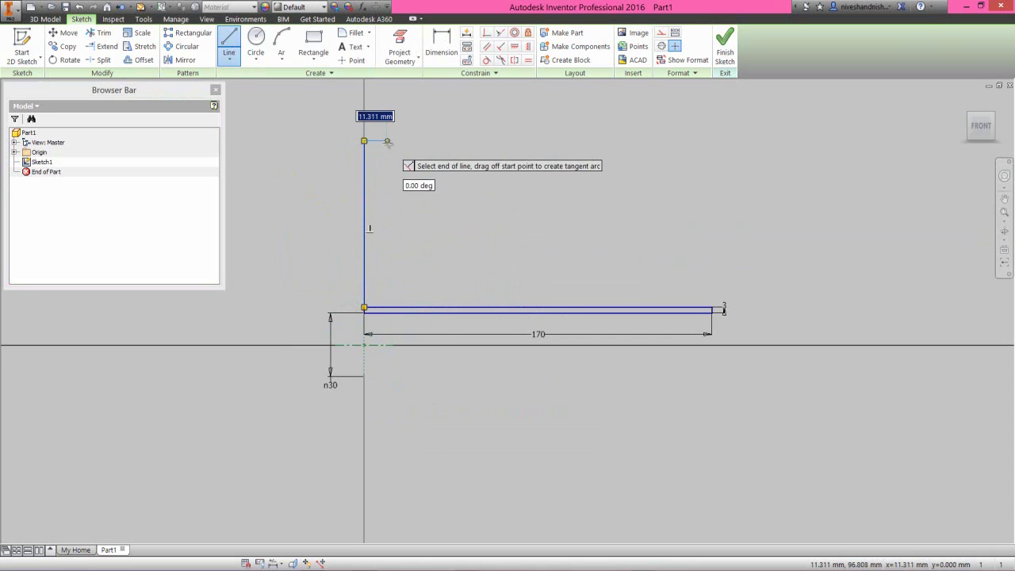
right_click(448, 120)
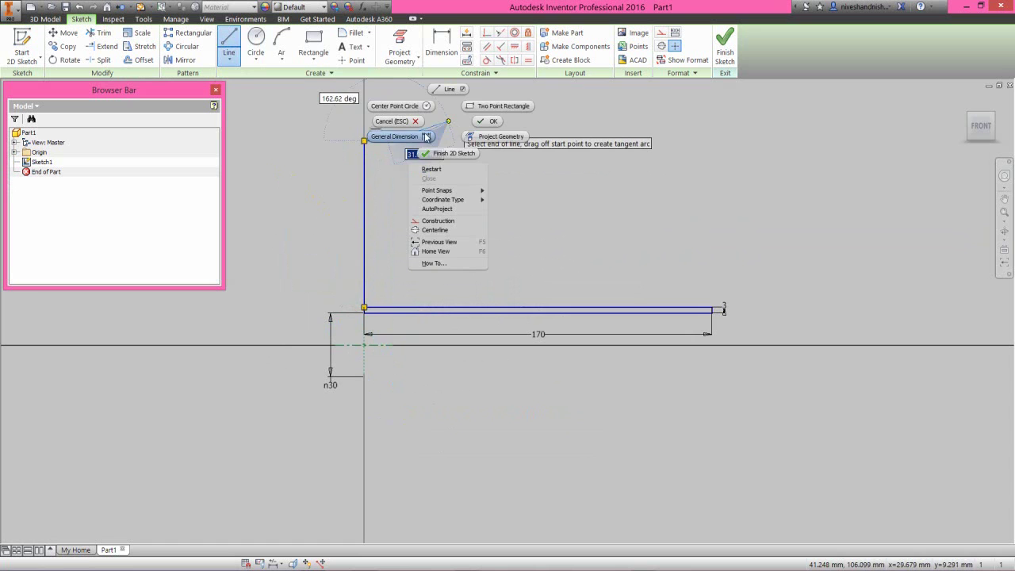
Step: Dimension the short upper horizontal line about the centerline as a 550 mm diameter
click(421, 135)
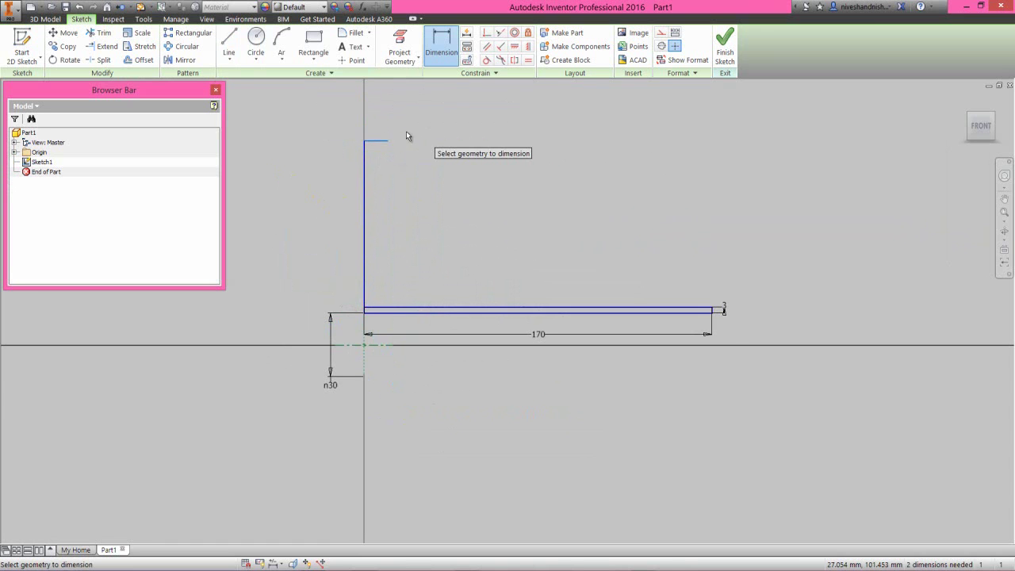
click(375, 155)
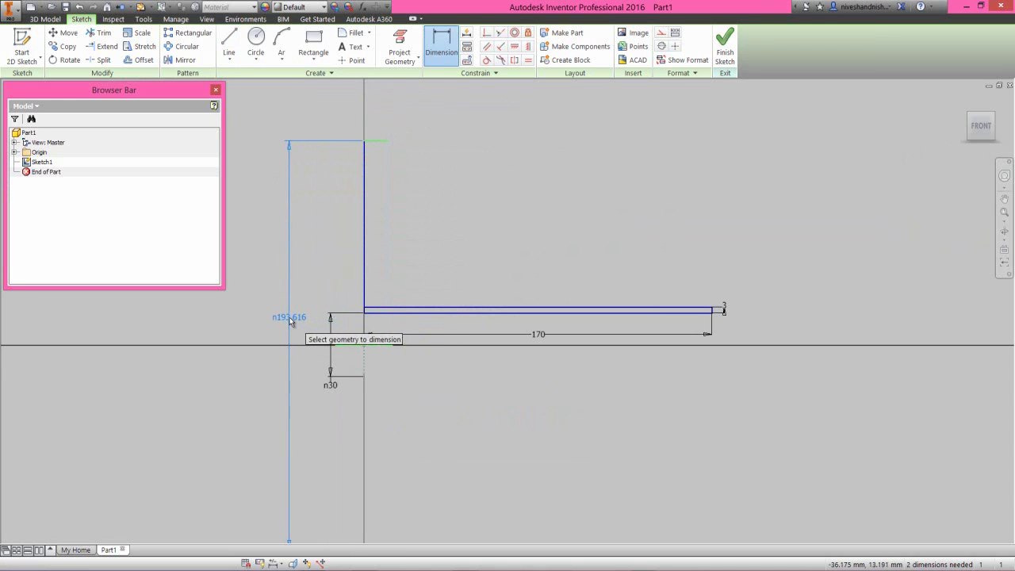
click(290, 320)
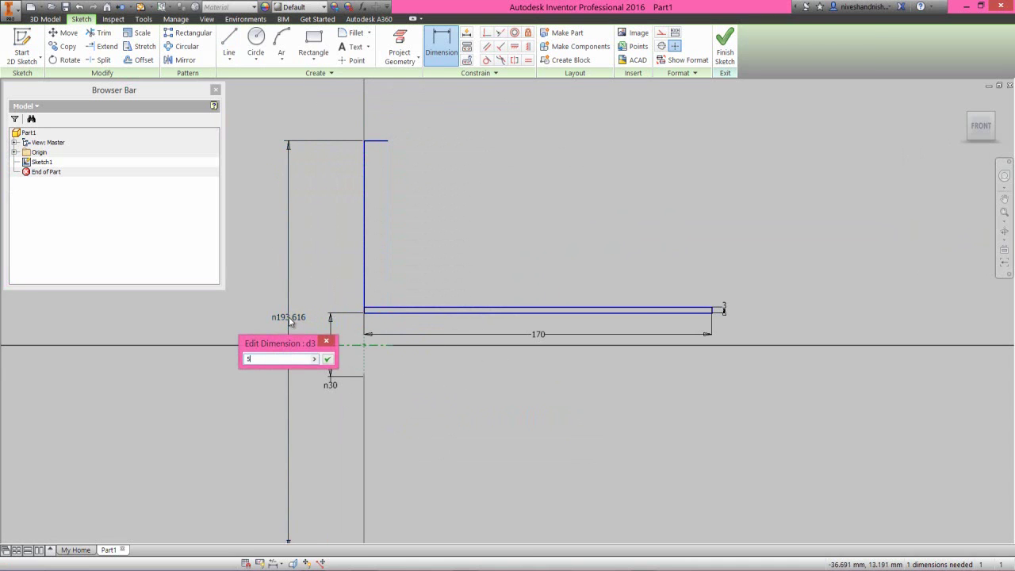
key(Return)
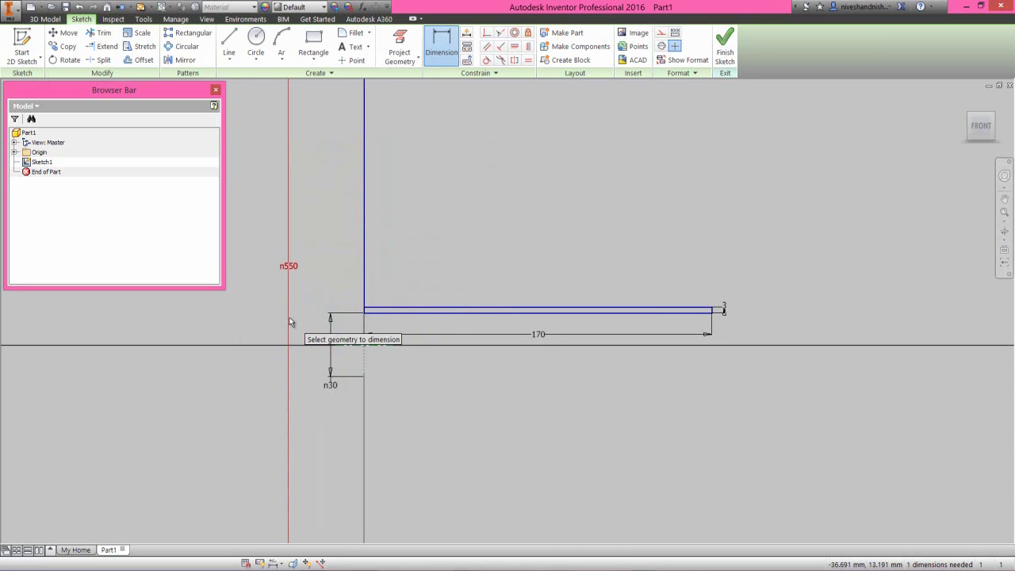
scroll(407, 305, down, 4)
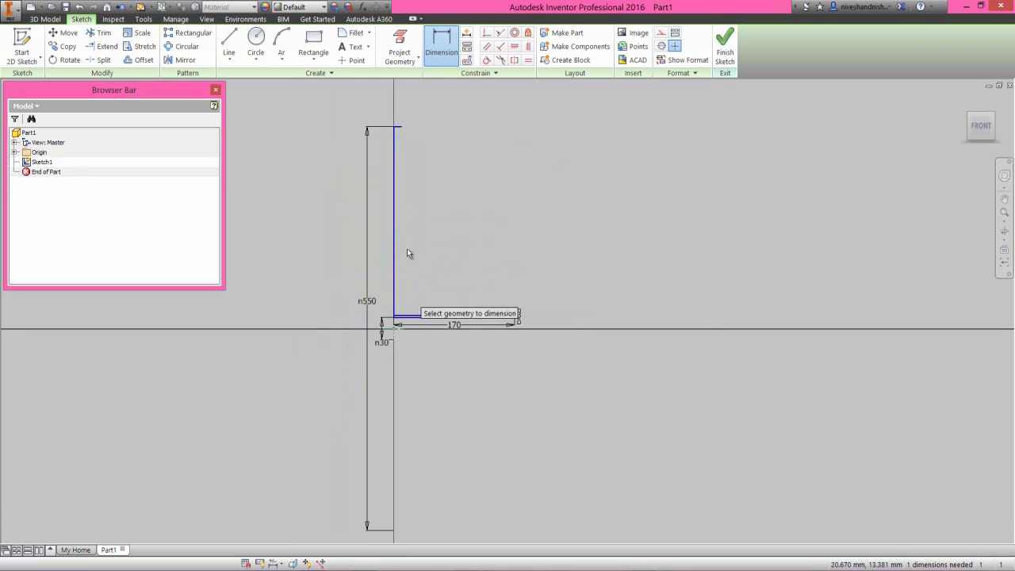
Step: Dimension the upper horizontal line's length as 50 mm
scroll(432, 123, up, 3)
click(366, 132)
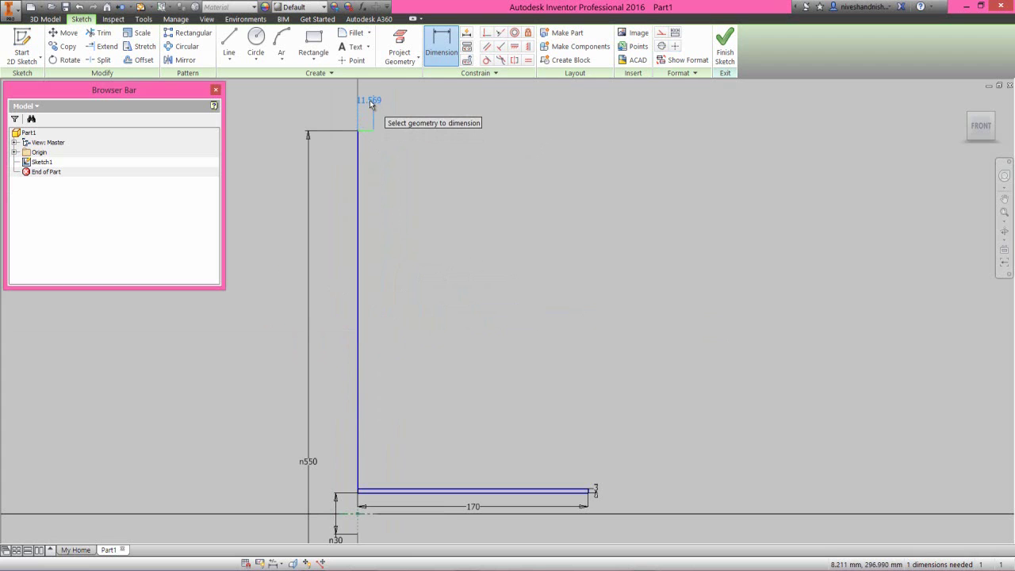
click(370, 102)
text(50)
key(Return)
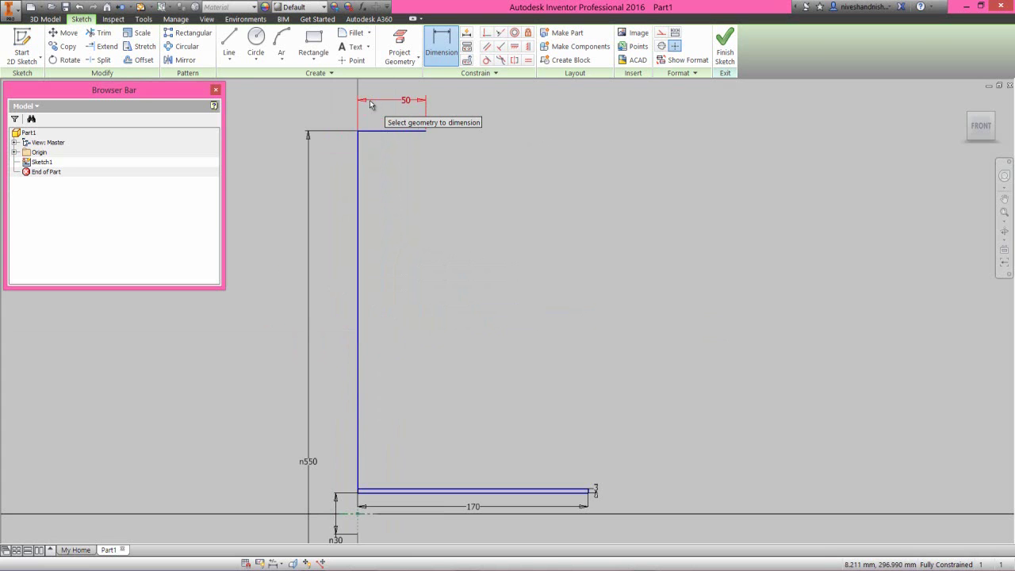
right_click(444, 175)
click(475, 175)
Step: Draw a slanted line from the free end of the upper 50 mm line to the rectangle's upper-right corner
right_click(450, 202)
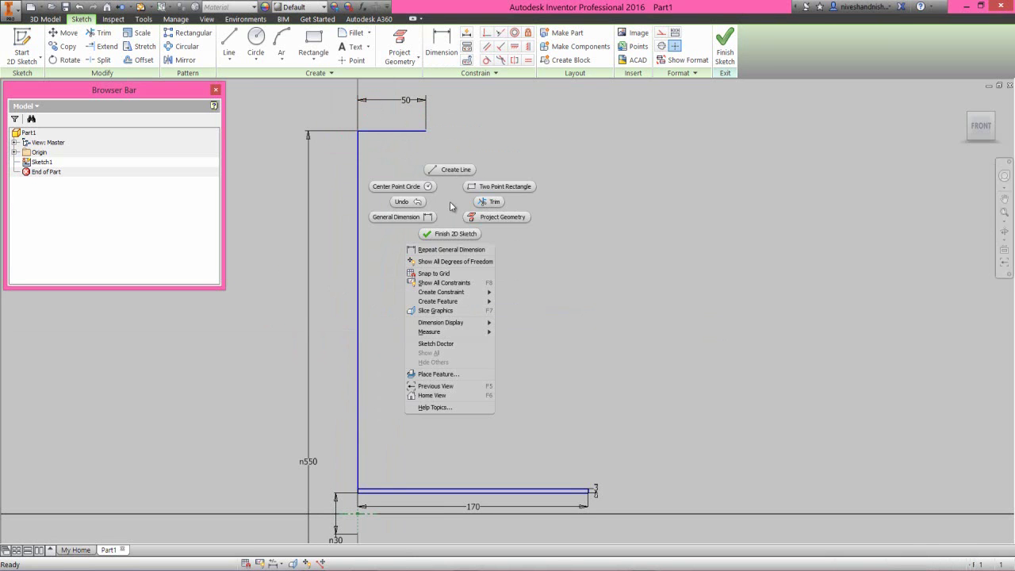
click(448, 171)
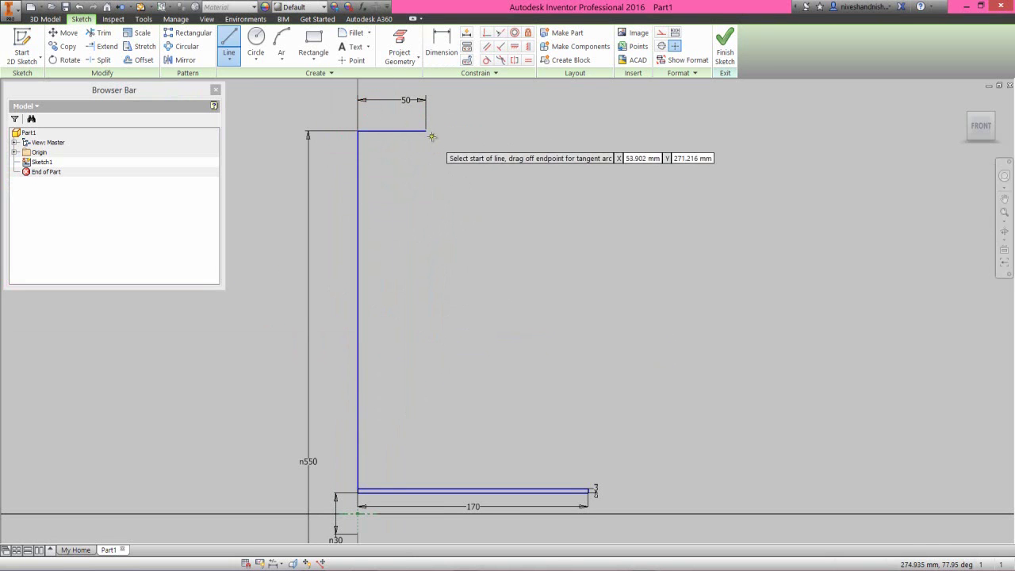
click(426, 131)
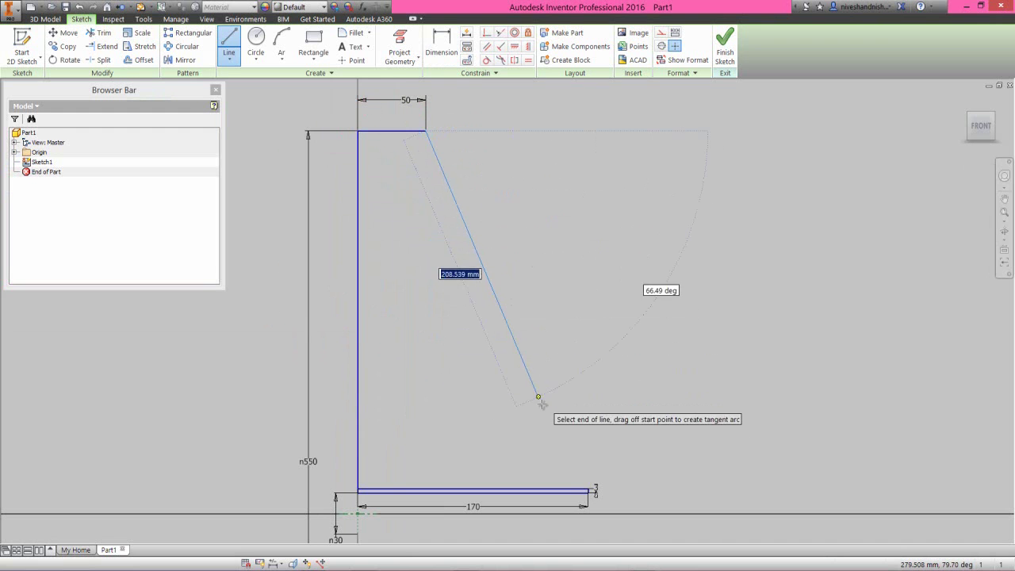
scroll(562, 442, down, 3)
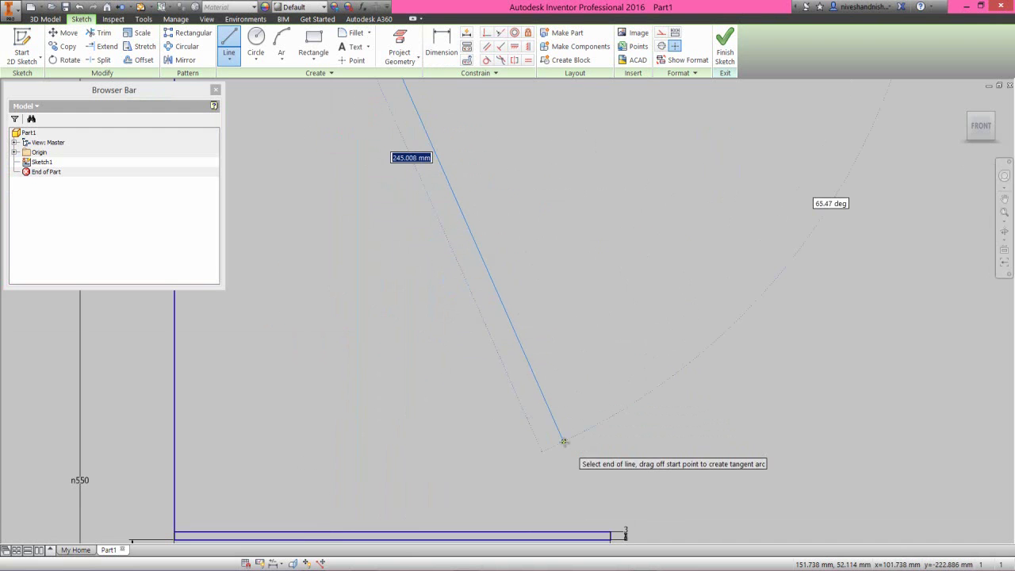
click(615, 533)
scroll(596, 413, up, 2)
scroll(603, 441, down, 2)
scroll(603, 441, down, 3)
scroll(600, 415, up, 1)
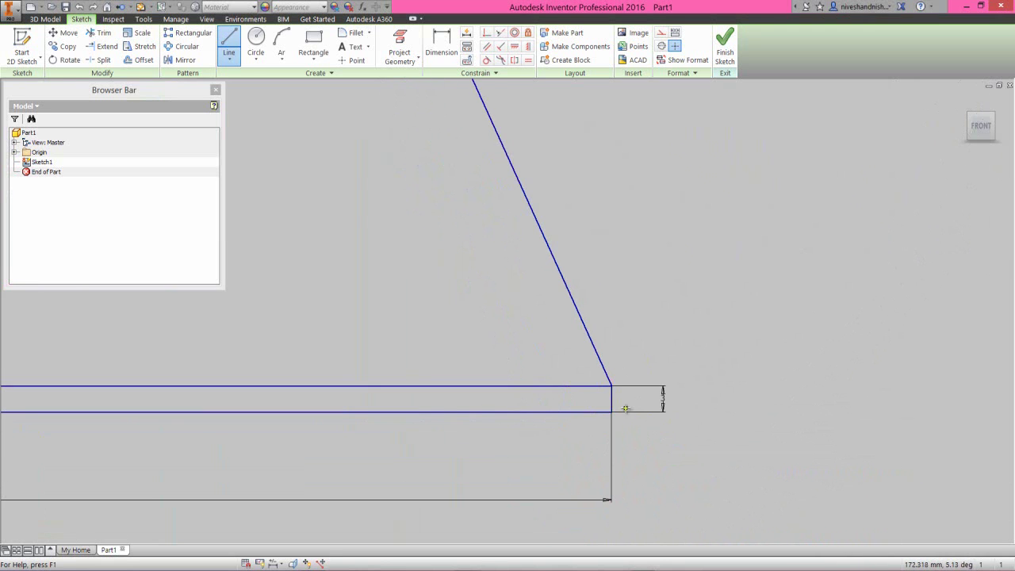
Step: Draw a slanted line about 19 mm long from the rectangle's upper-right corner down to the horizontal centerline
scroll(622, 407, up, 1)
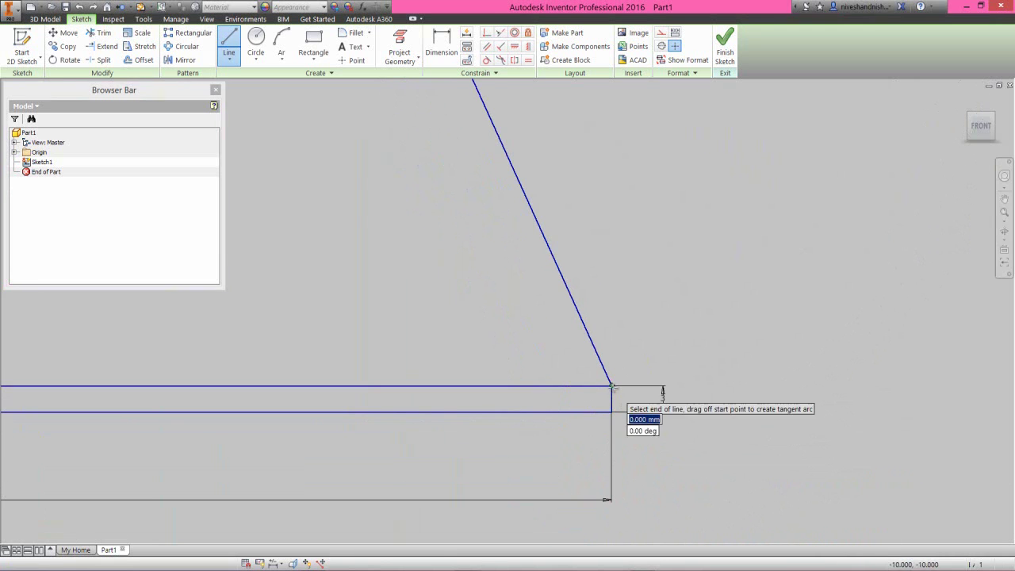
click(615, 394)
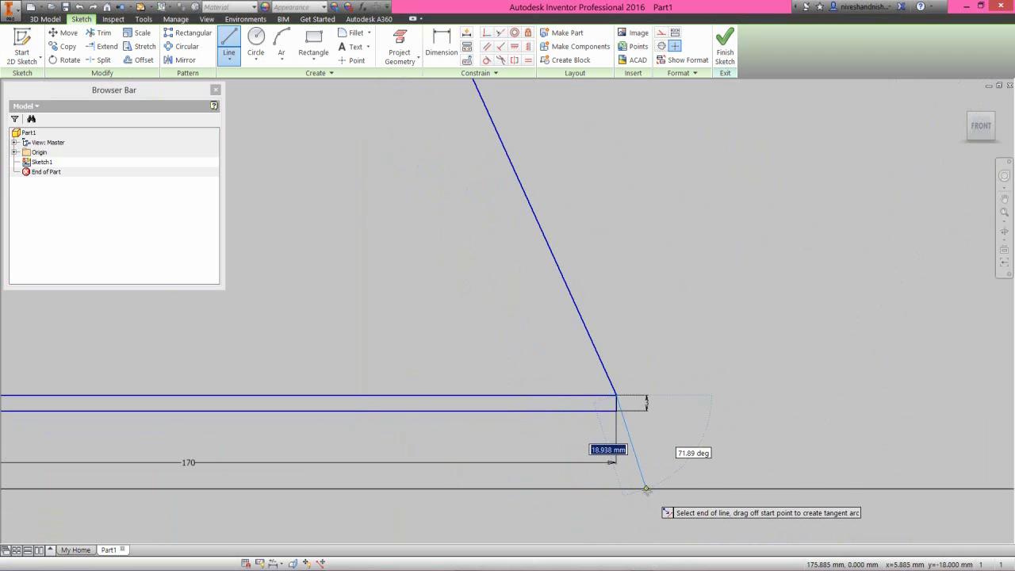
click(645, 489)
right_click(686, 439)
click(717, 443)
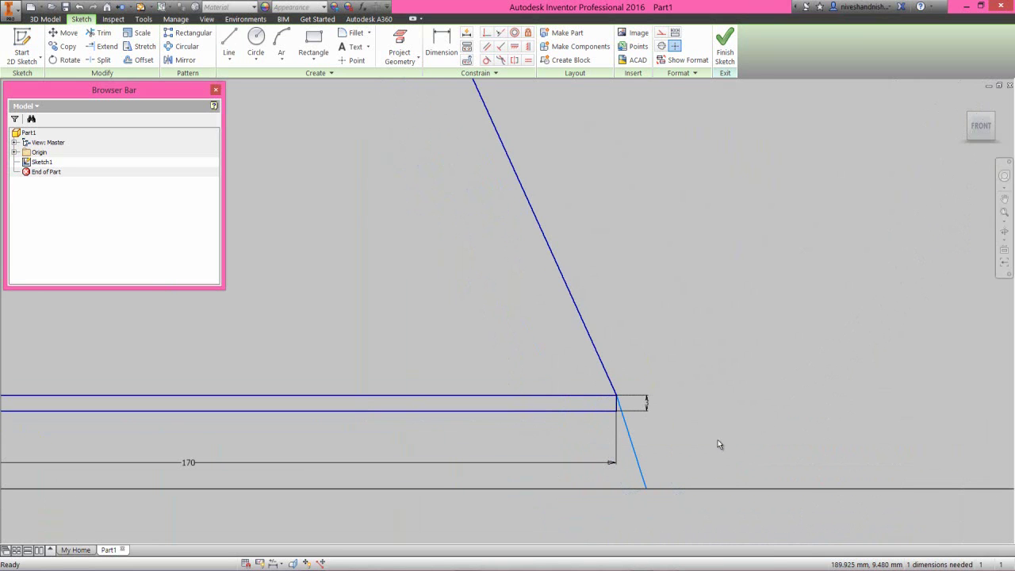
Step: Dimension the angle between the short slanted line and the horizontal centerline as 105 degrees
click(441, 44)
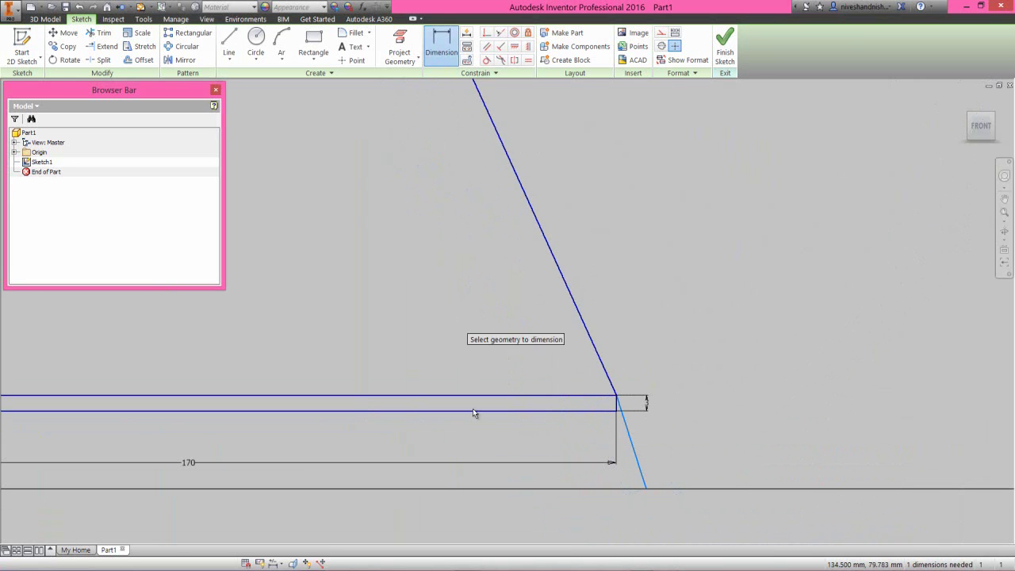
scroll(617, 449, up, 3)
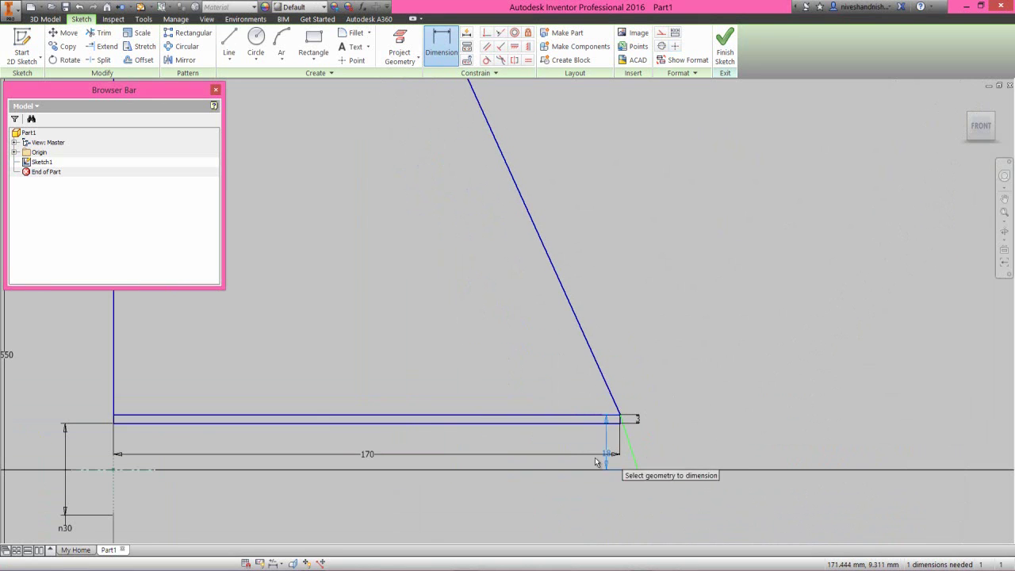
click(137, 469)
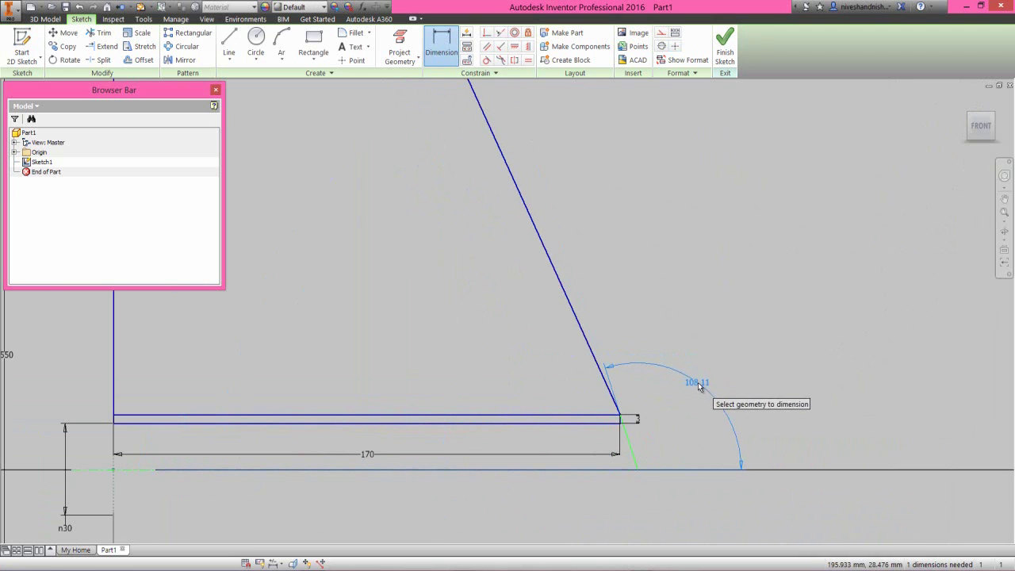
click(697, 381)
text(105)
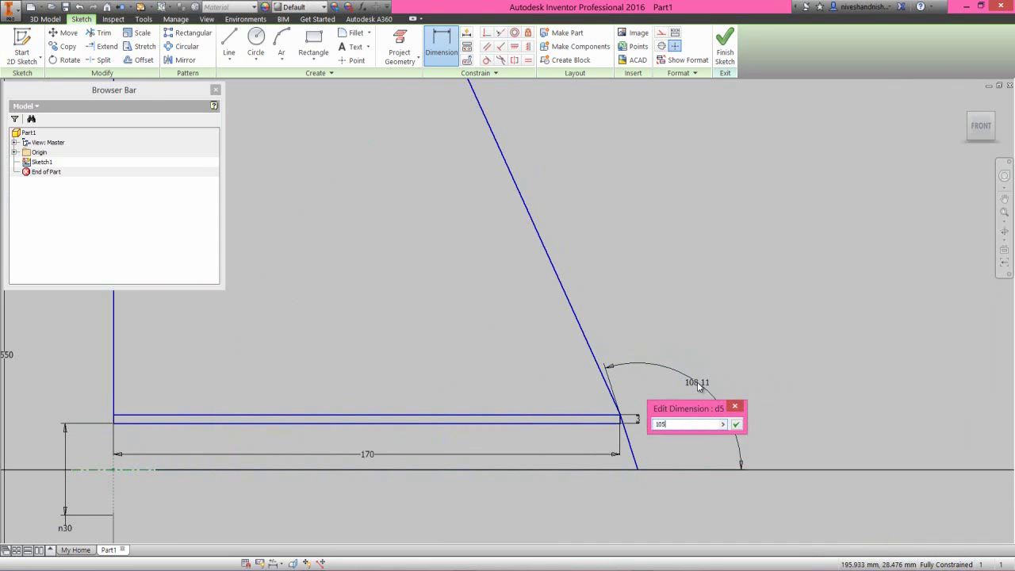
key(Return)
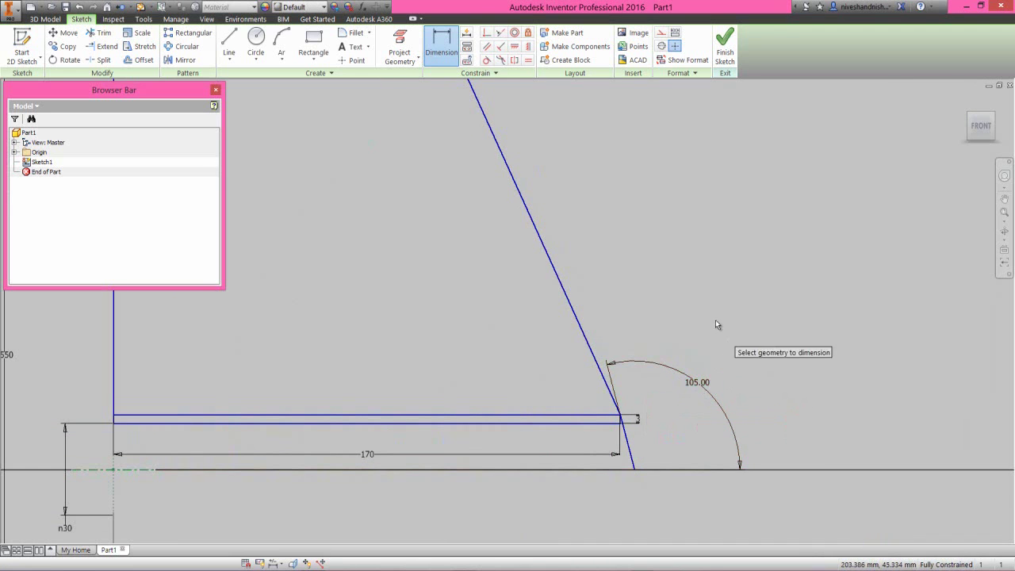
right_click(711, 304)
click(743, 304)
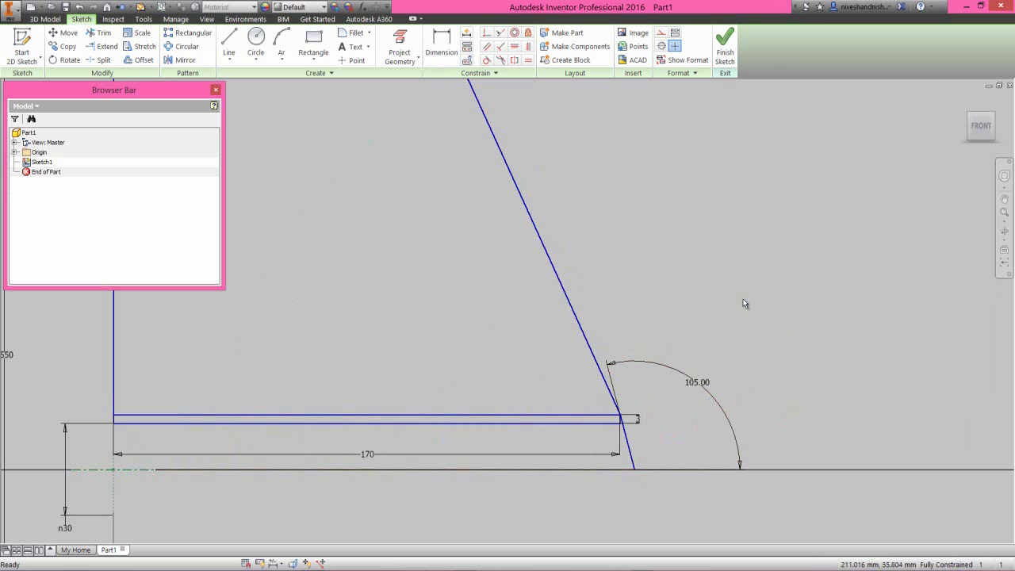
Step: Convert both slanted lines to construction geometry
click(587, 342)
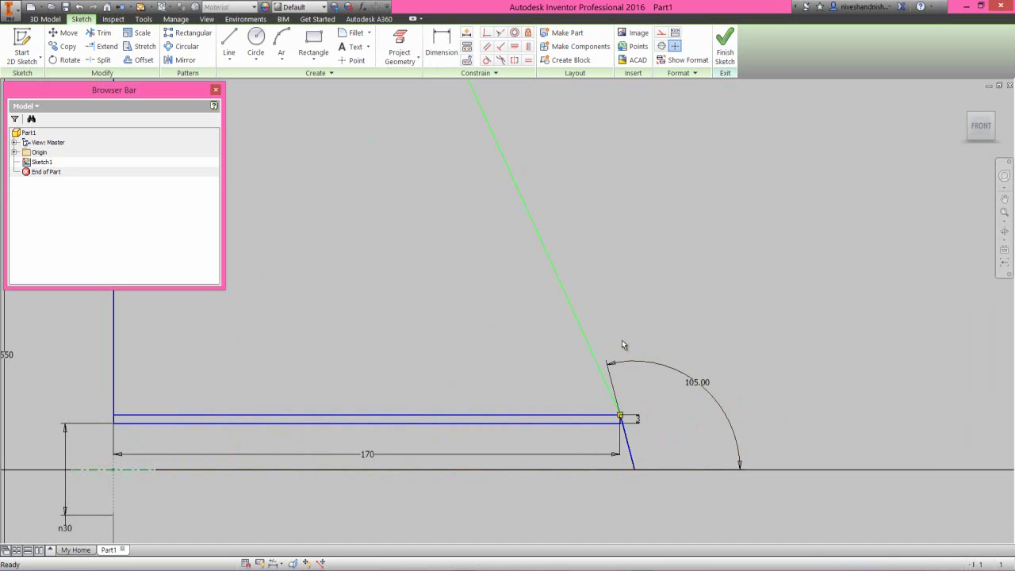
ctrl+click(631, 452)
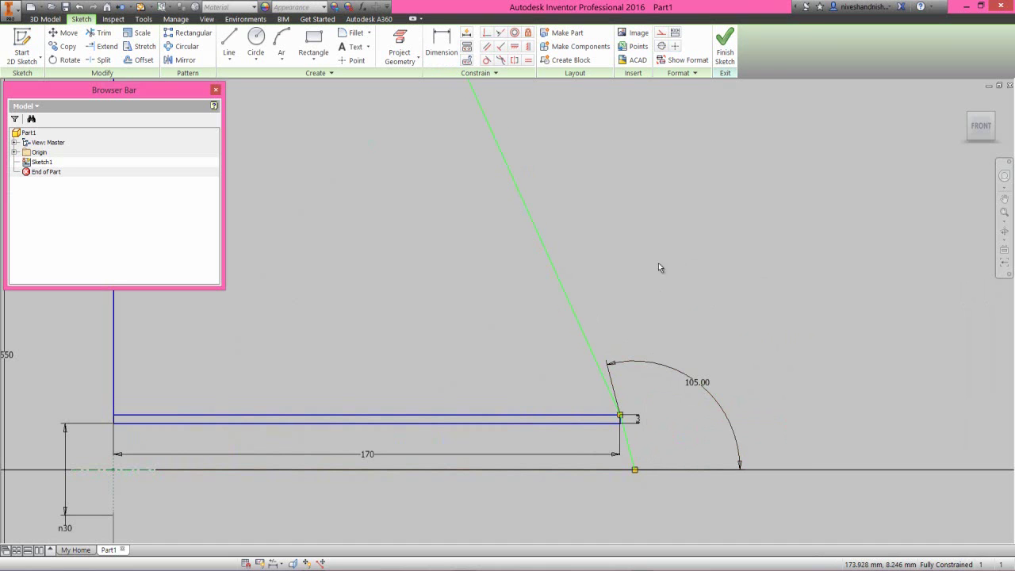
click(660, 33)
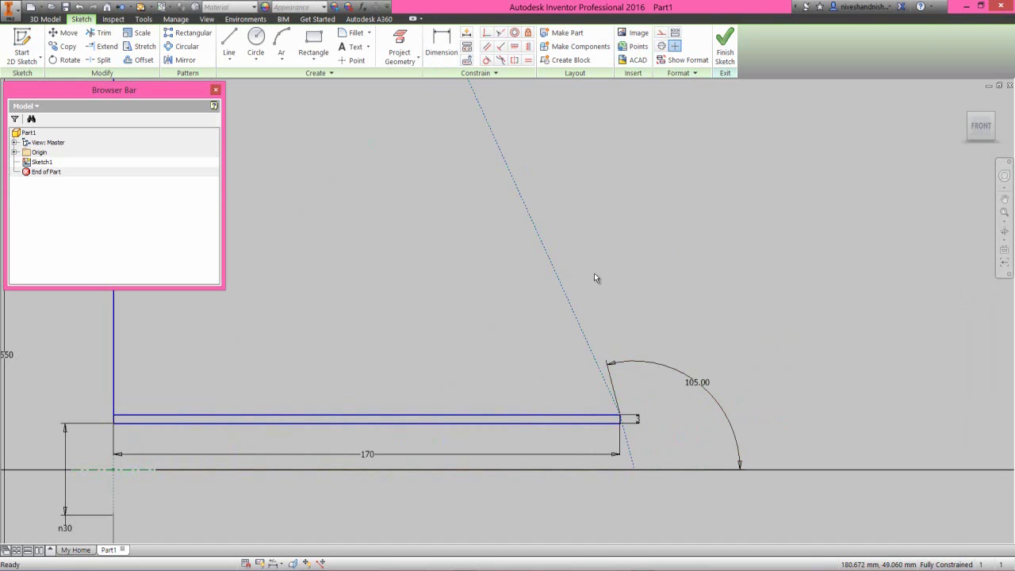
Step: Draw an interpolation spline from the rectangle's upper-right corner through one outward-bulging midpoint to the free end of the upper 50 mm line
click(235, 63)
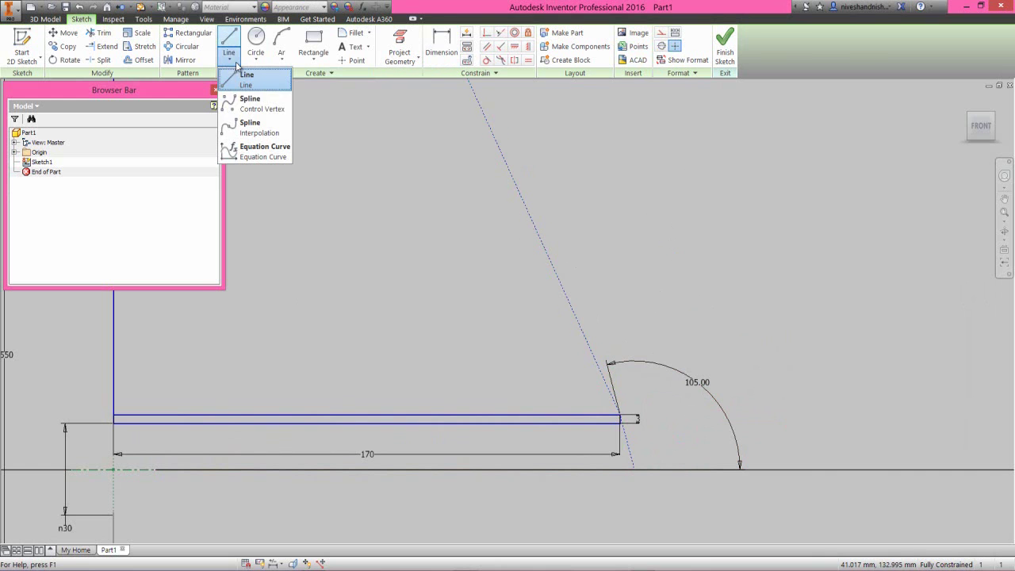
click(264, 130)
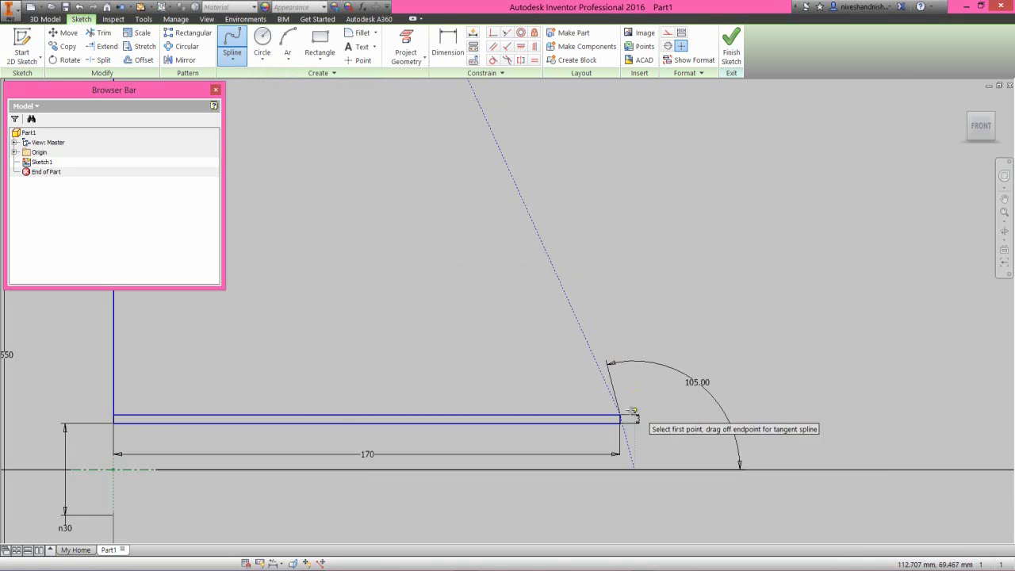
click(620, 415)
scroll(655, 392, up, 3)
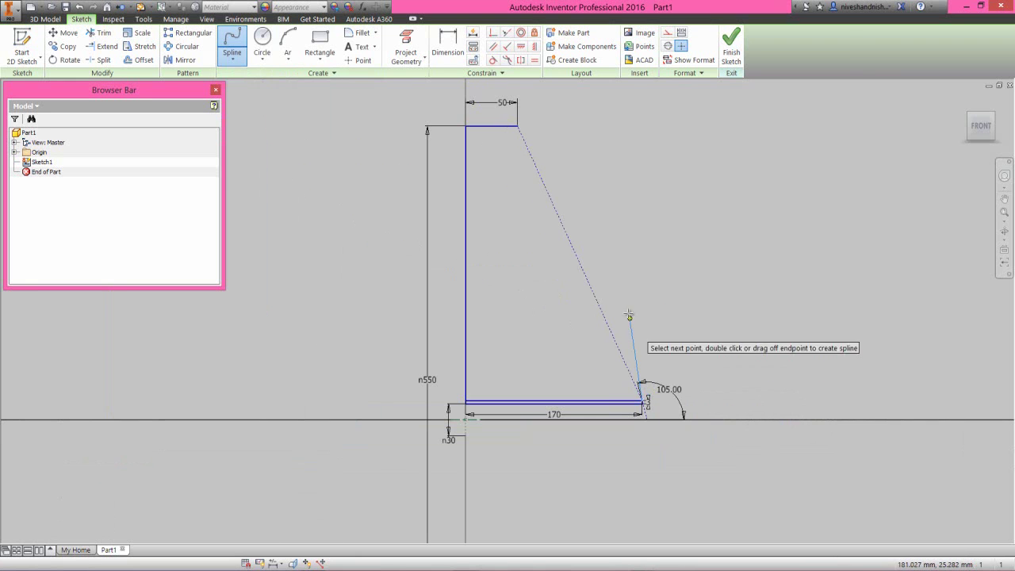
click(625, 258)
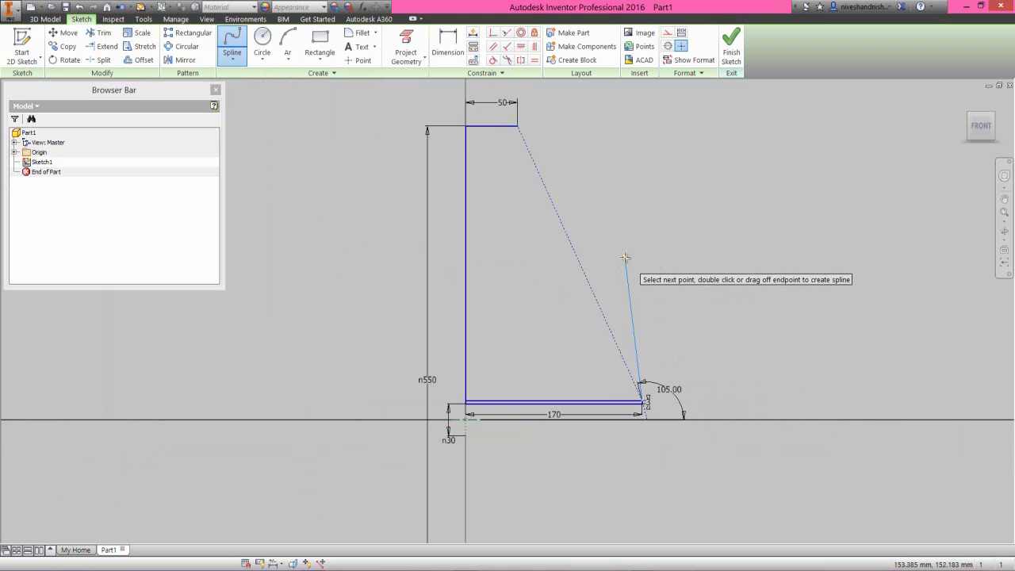
click(518, 128)
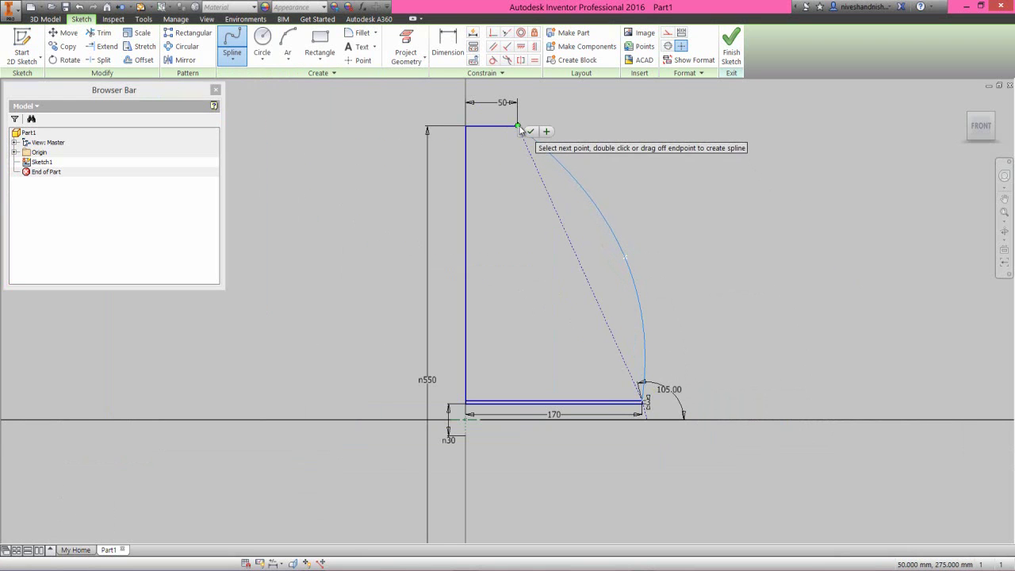
click(530, 131)
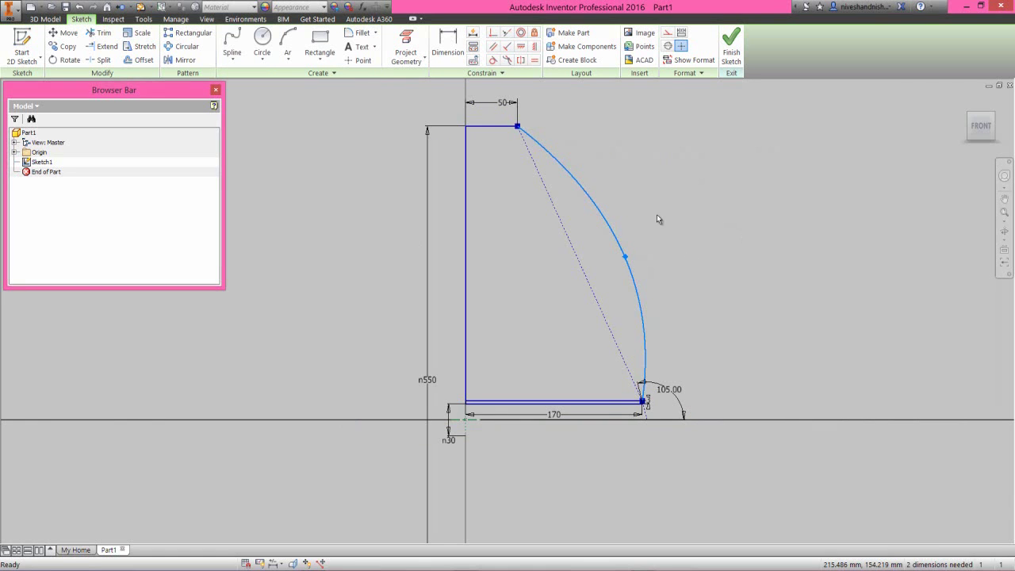
Step: Make the spline tangent to the short slanted construction line at its lower end and to the 50 mm horizontal line at its upper end
click(493, 61)
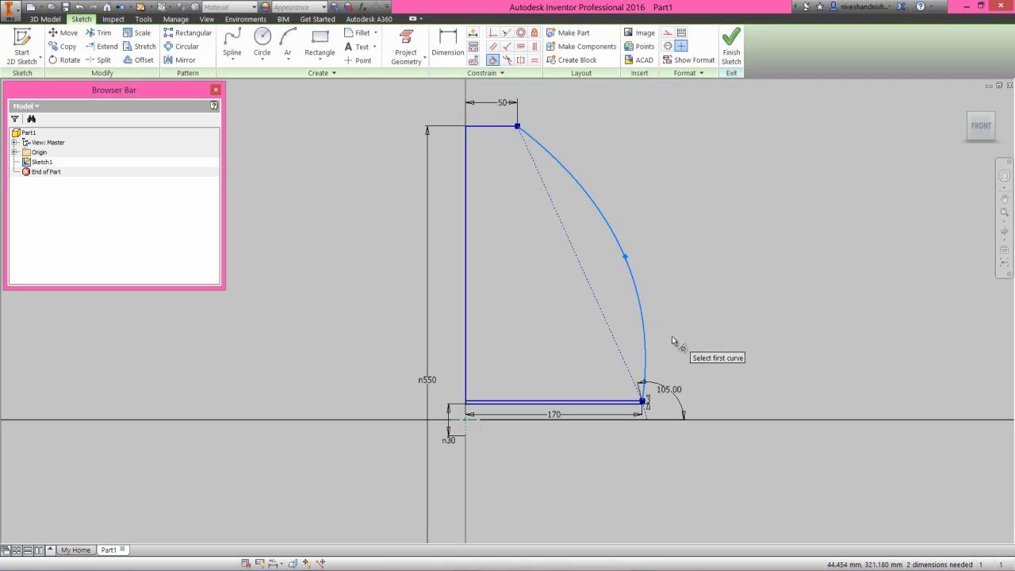
click(644, 380)
scroll(643, 408, down, 5)
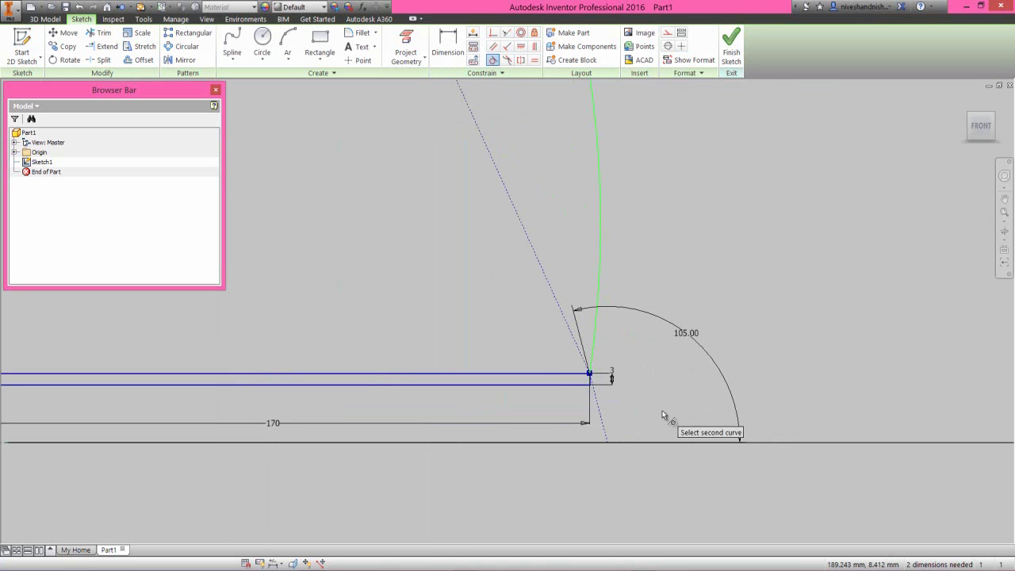
click(592, 414)
scroll(640, 426, up, 5)
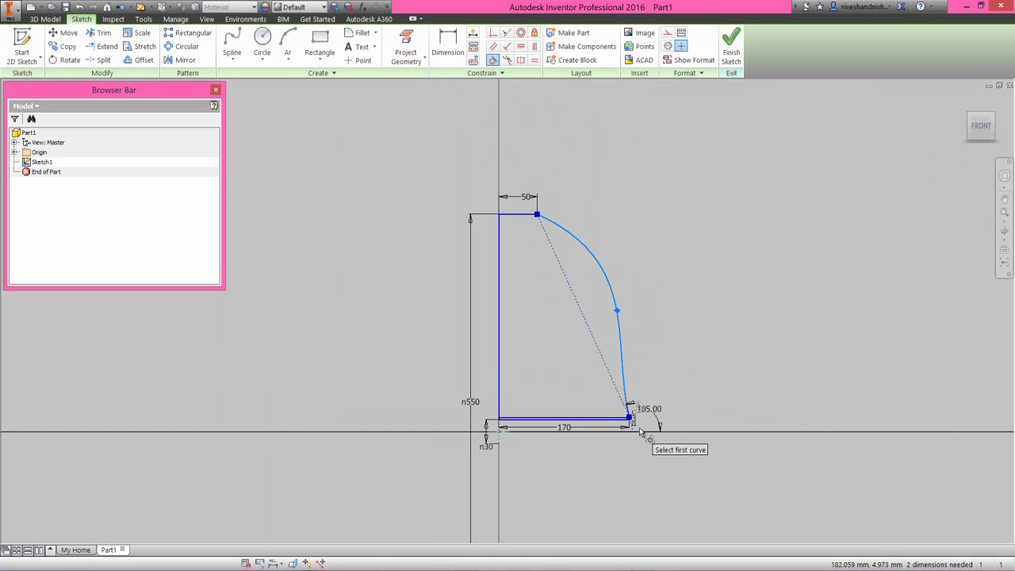
scroll(586, 349, down, 3)
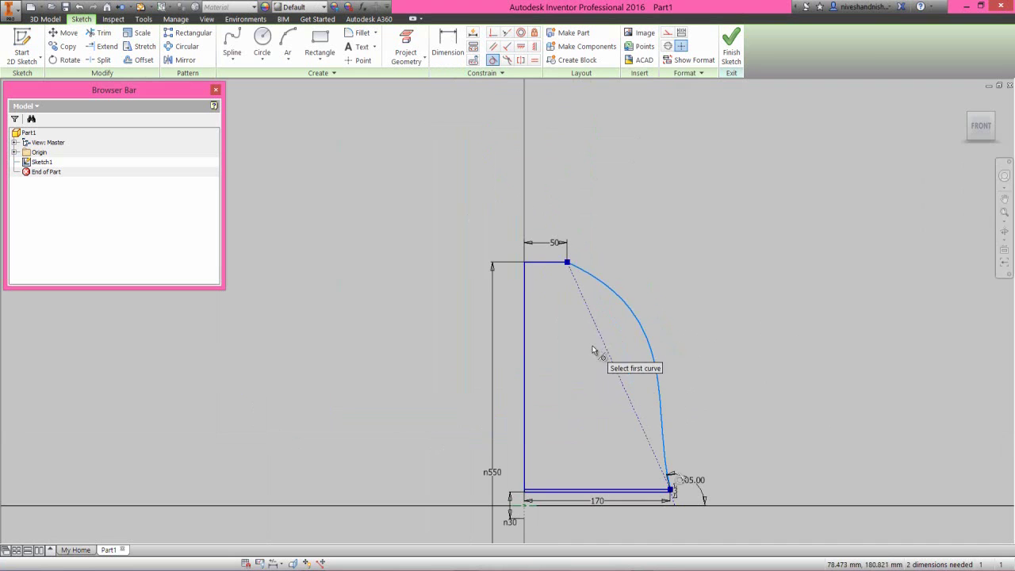
click(596, 283)
click(545, 264)
Step: Dimension the vertical distance from the rectangle's upper edge to the spline's middle point as 138.705 mm
right_click(663, 217)
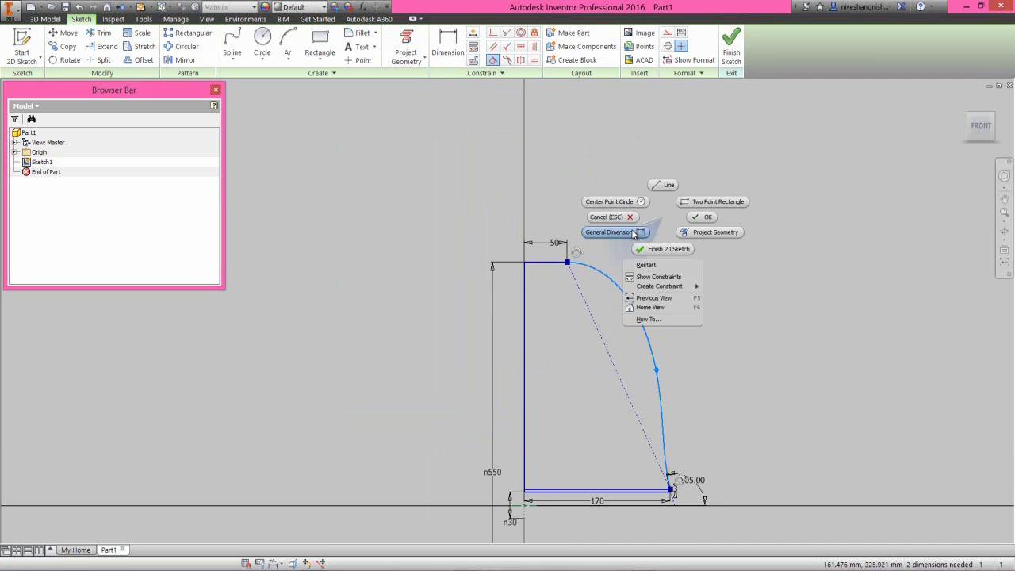
click(632, 229)
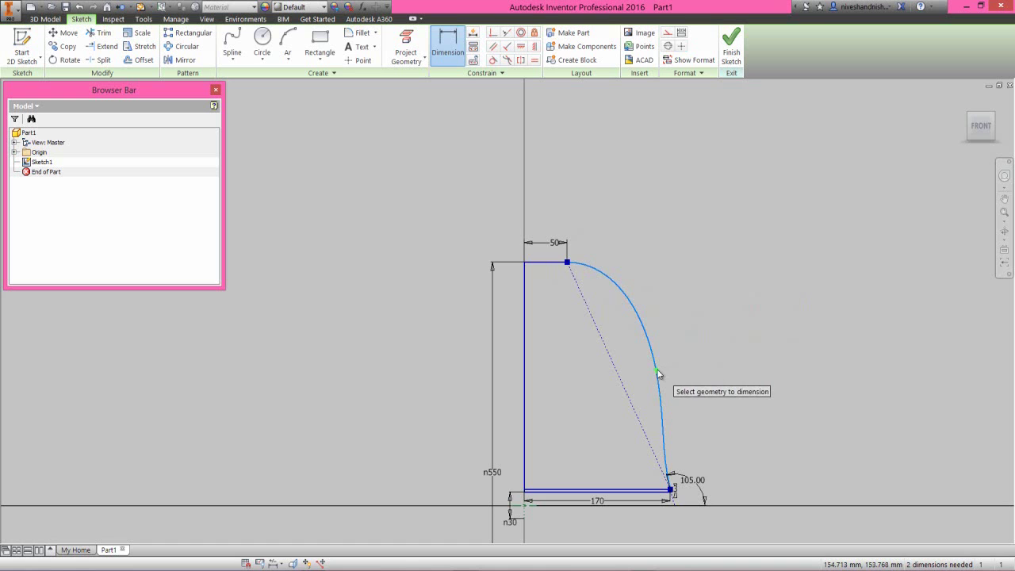
click(651, 490)
click(707, 422)
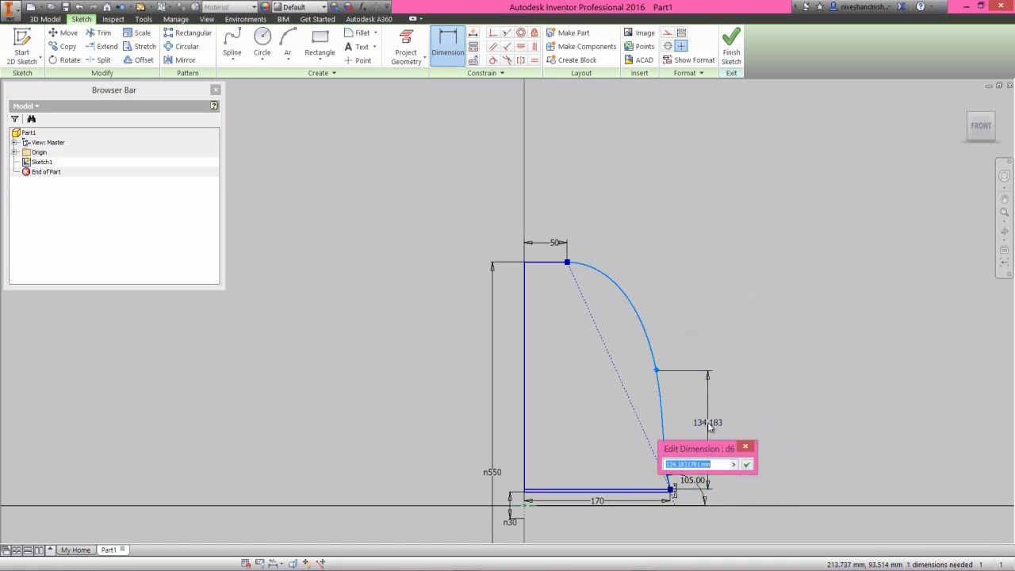
text(138.705)
key(Return)
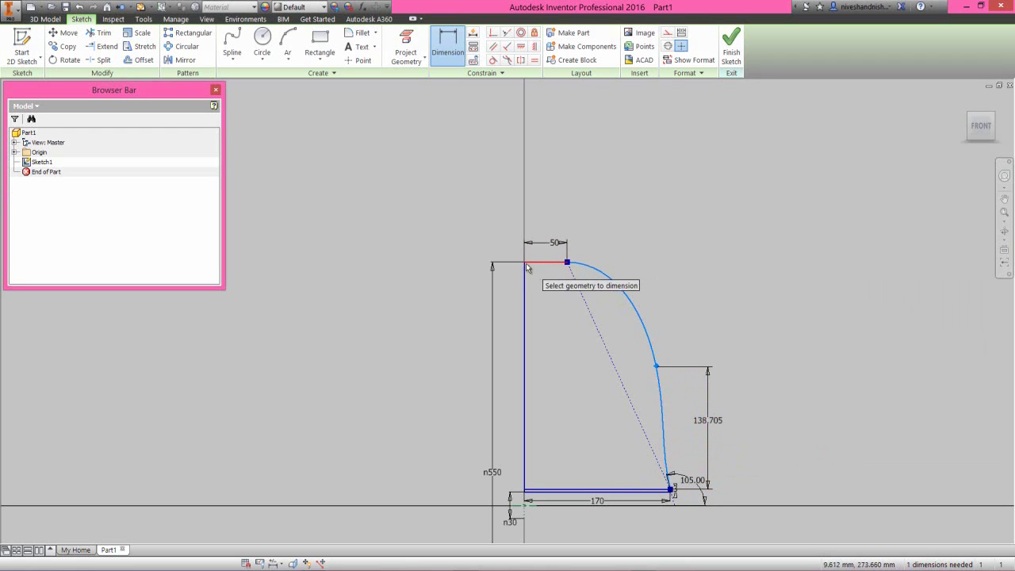
Step: Dimension the horizontal distance from the profile's upper-left corner to the spline's middle point as 160 mm
click(657, 366)
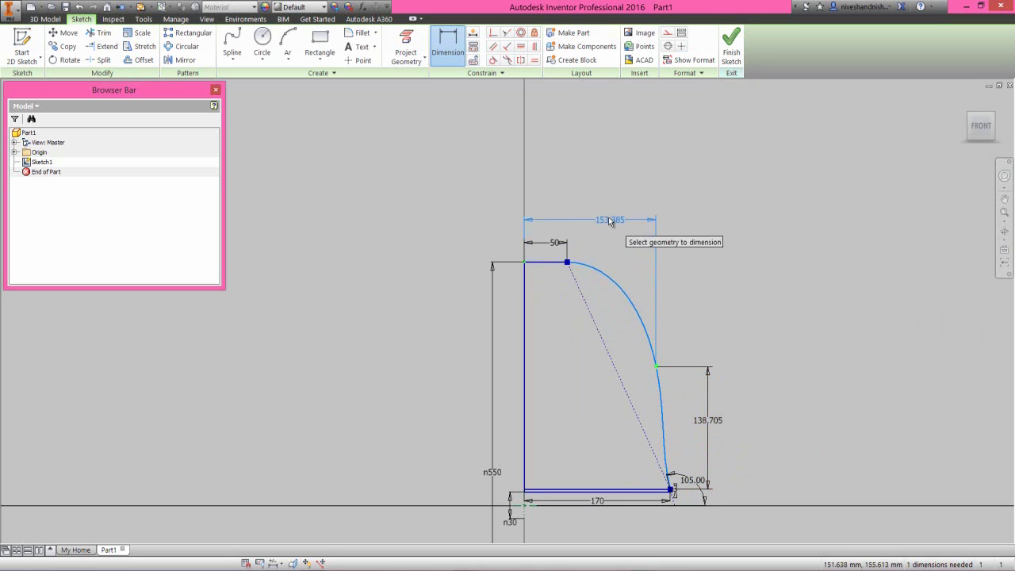
click(604, 210)
text(16)
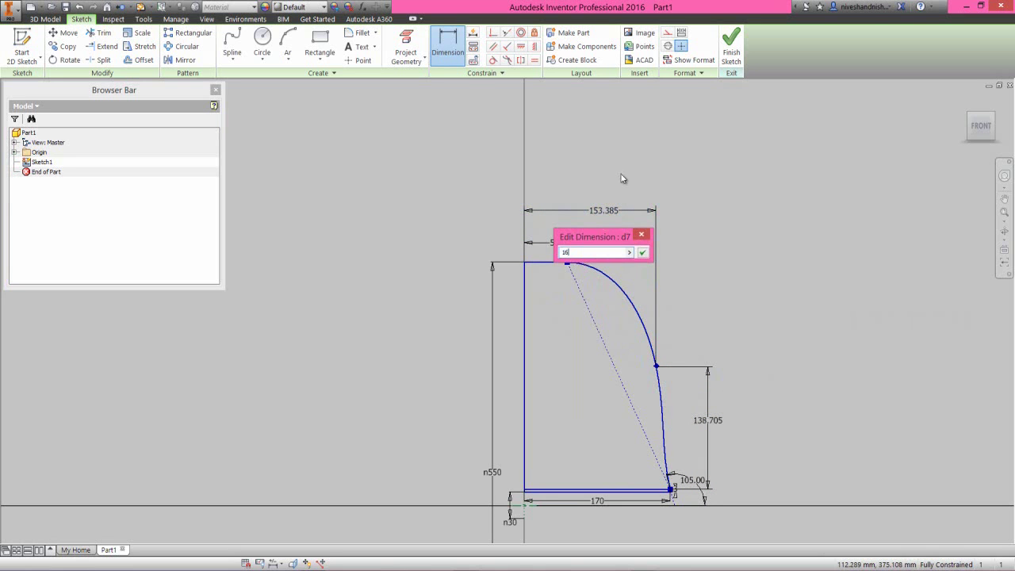
text(0)
key(Return)
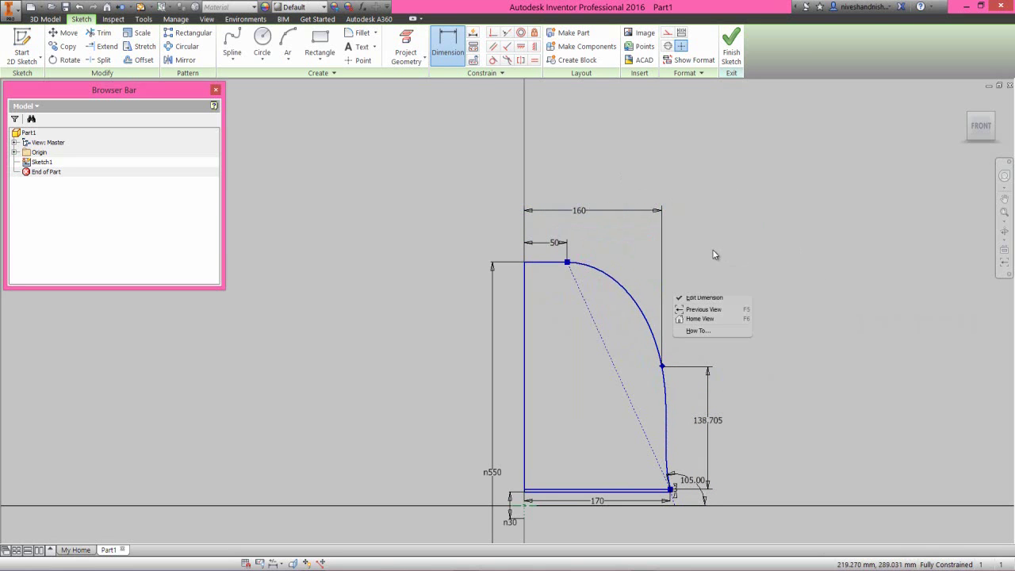
right_click(710, 249)
click(756, 249)
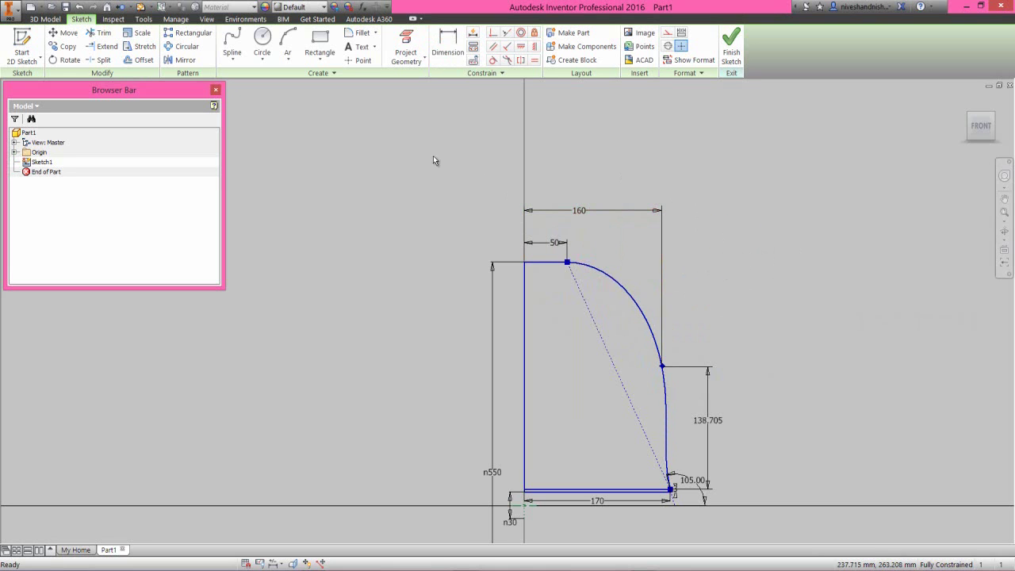
Step: Draw a three-point arc from the profile's long vertical edge to the thin rectangle's upper edge with a 300 mm radius
click(286, 44)
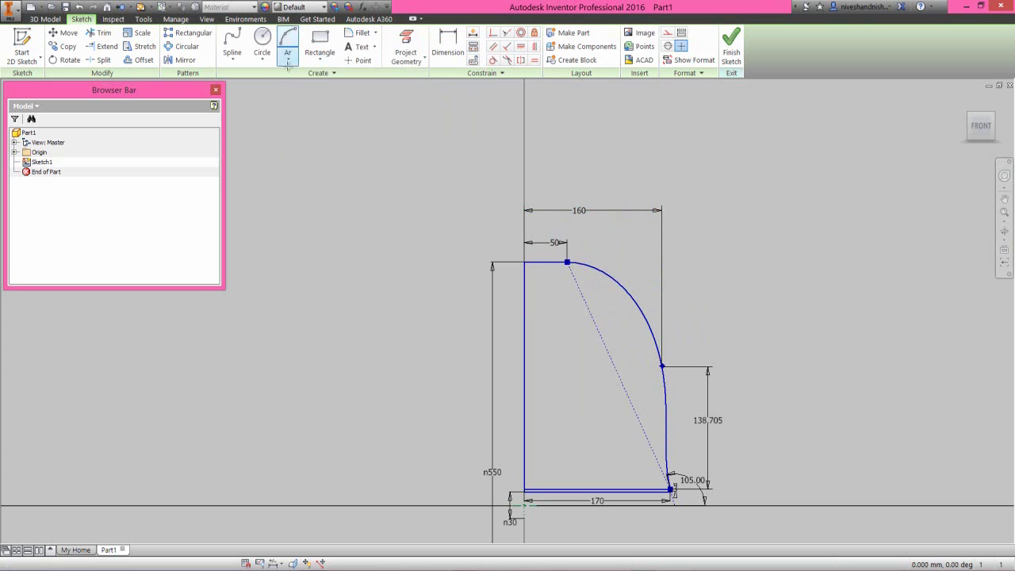
click(526, 380)
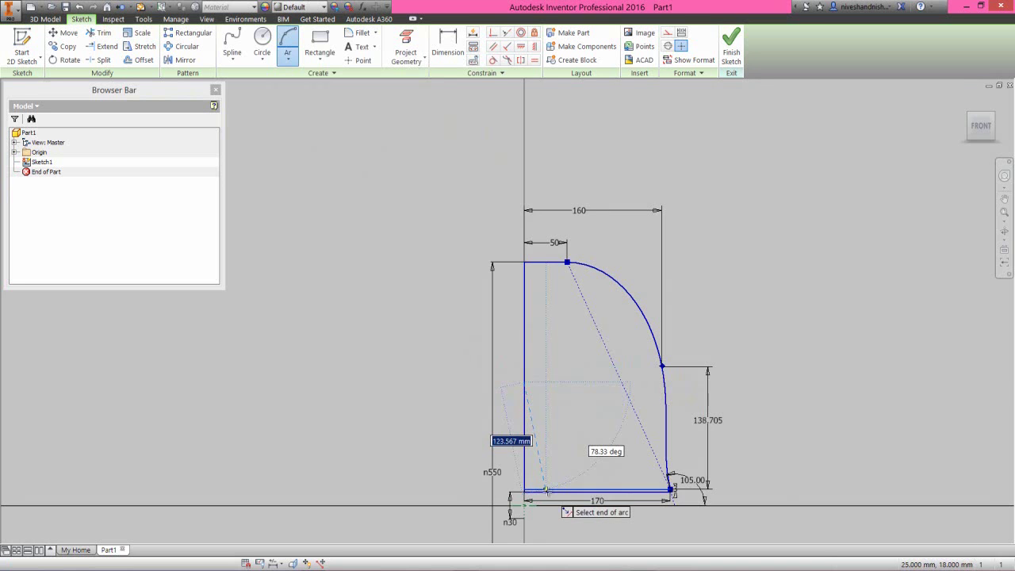
scroll(545, 490, down, 5)
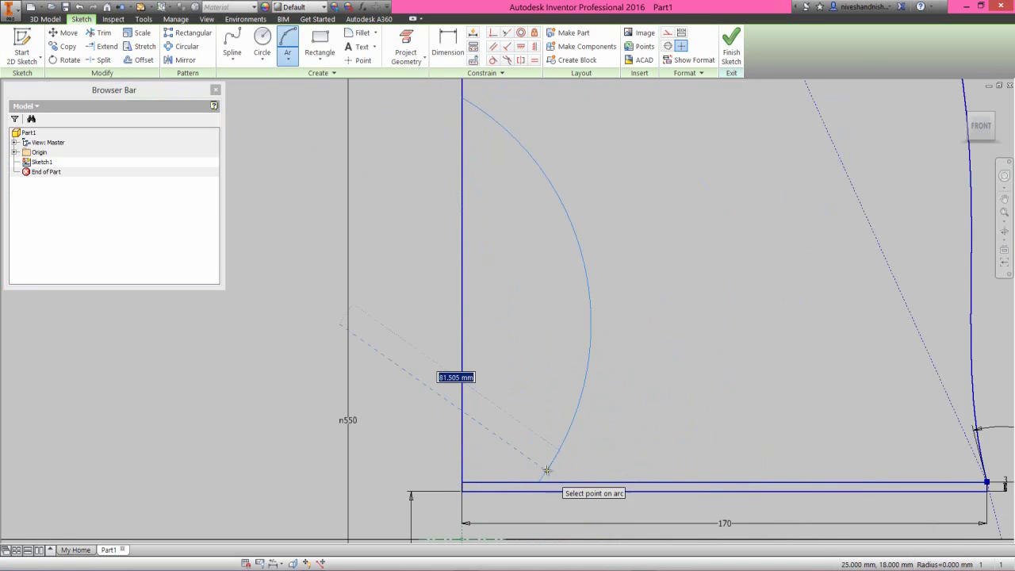
click(542, 481)
scroll(542, 481, up, 4)
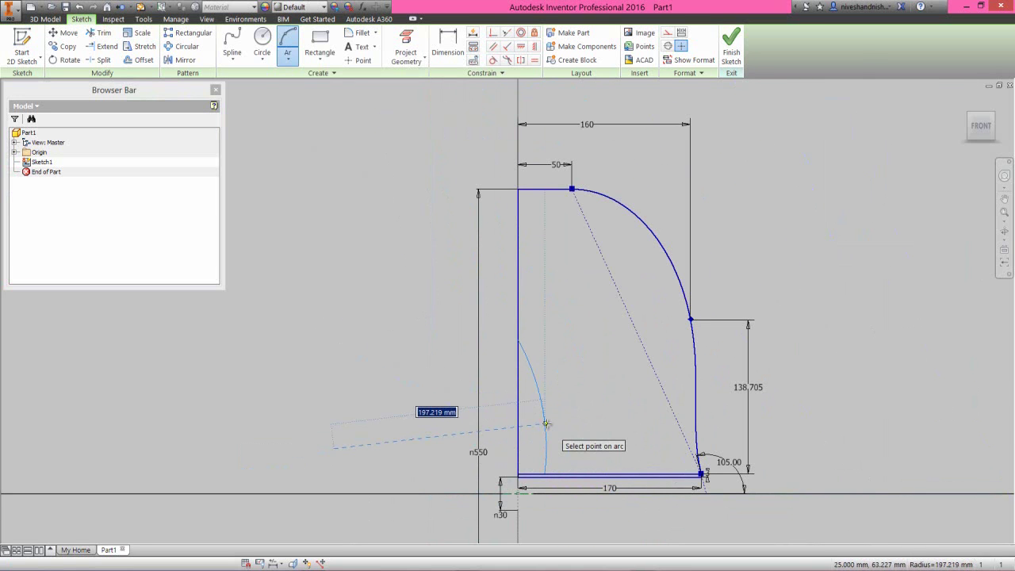
text(300)
key(Return)
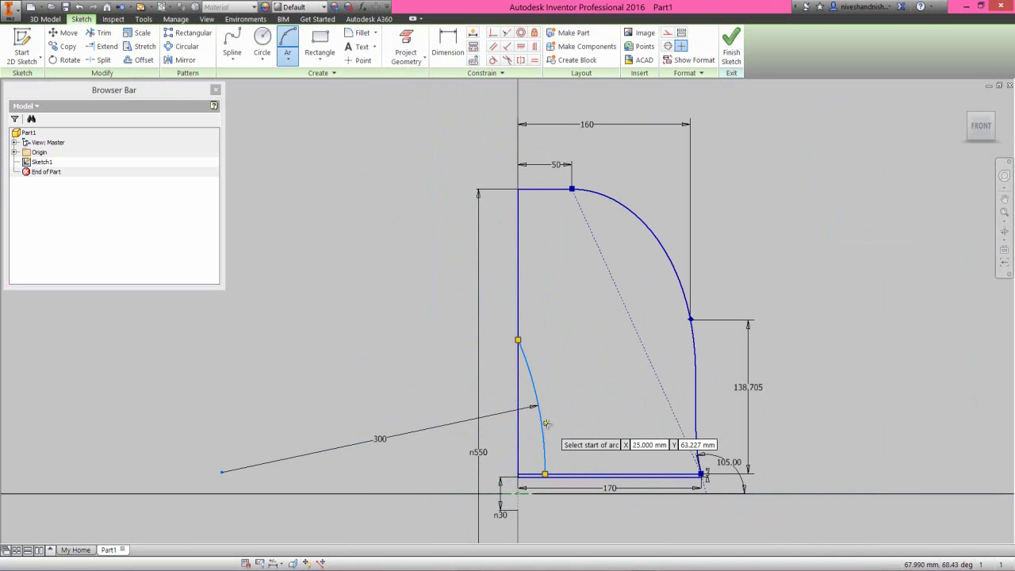
Step: Dimension the vertical distance from the thin rectangle's upper edge to the arc's upper end as 160 mm
right_click(552, 351)
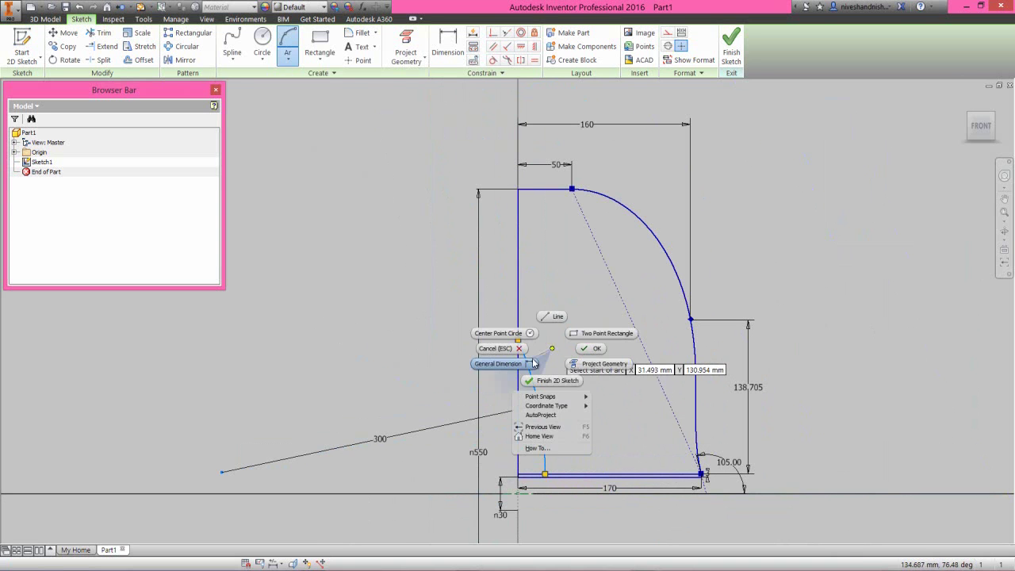
click(533, 363)
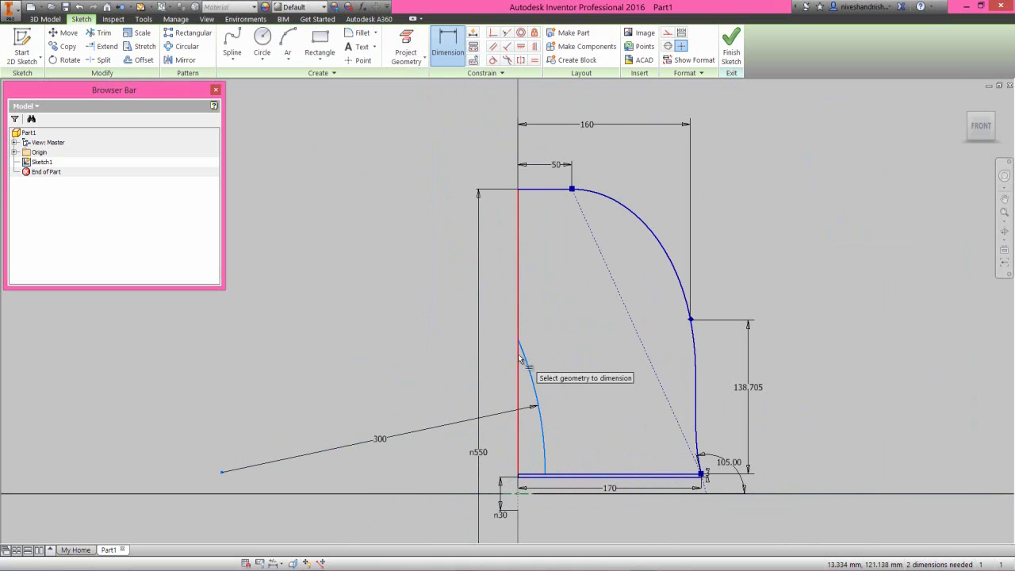
click(519, 343)
click(525, 474)
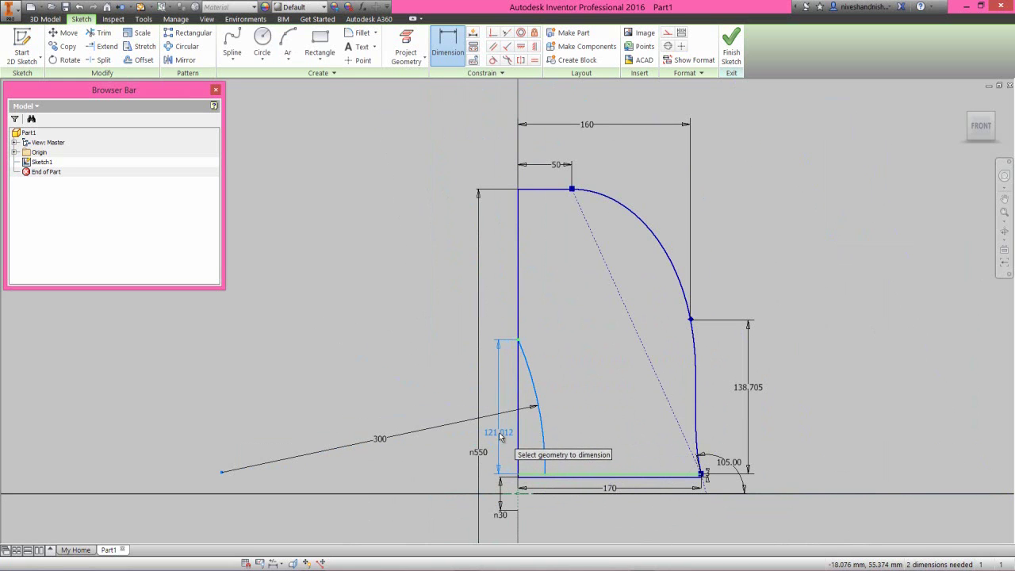
click(499, 434)
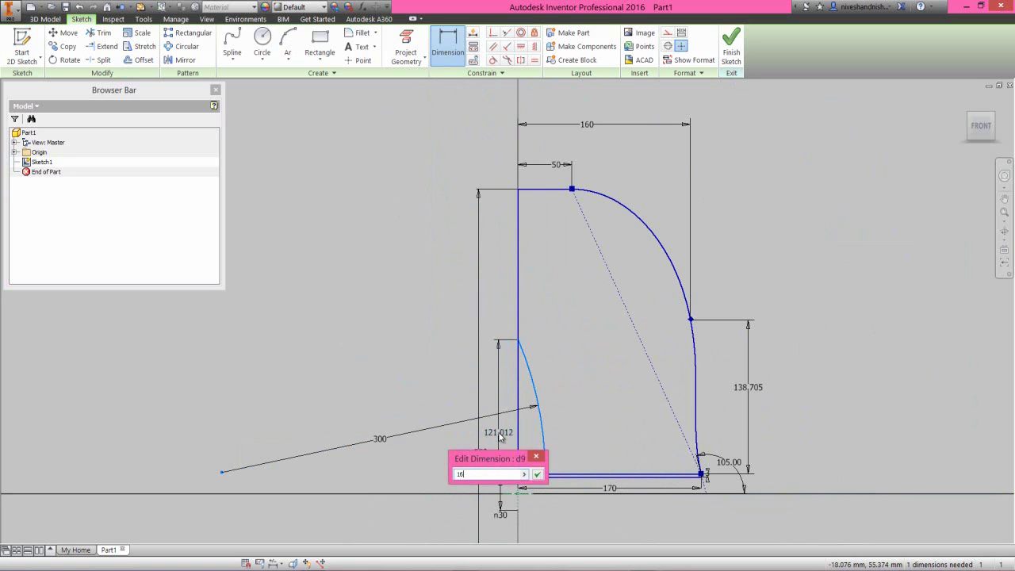
text(160)
key(Return)
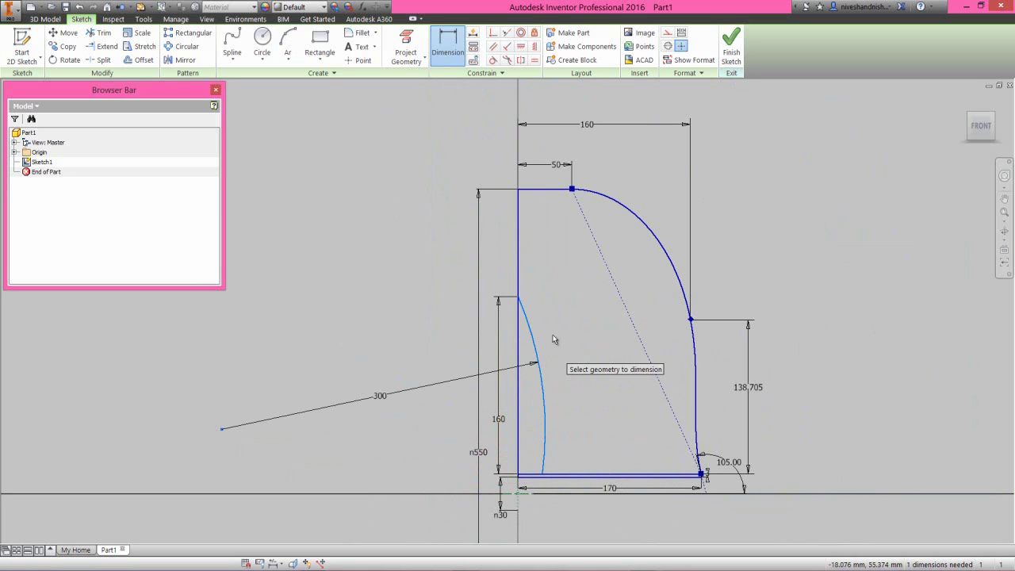
Step: Dimension the arc's lower end horizontally from the vertical edge, linking its value to the upper line's 50 mm dimension
click(542, 475)
click(519, 458)
click(536, 452)
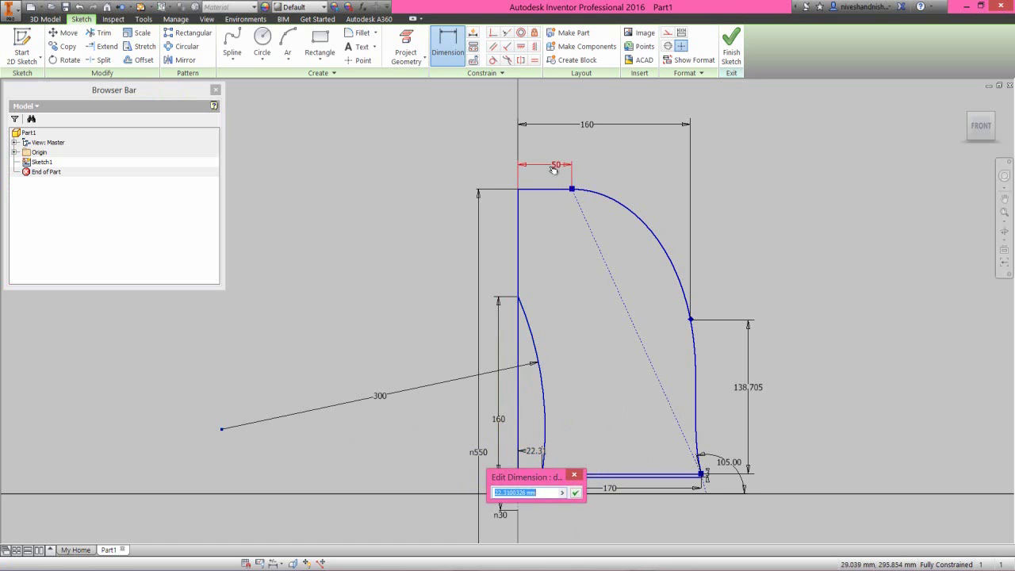
click(575, 493)
right_click(569, 395)
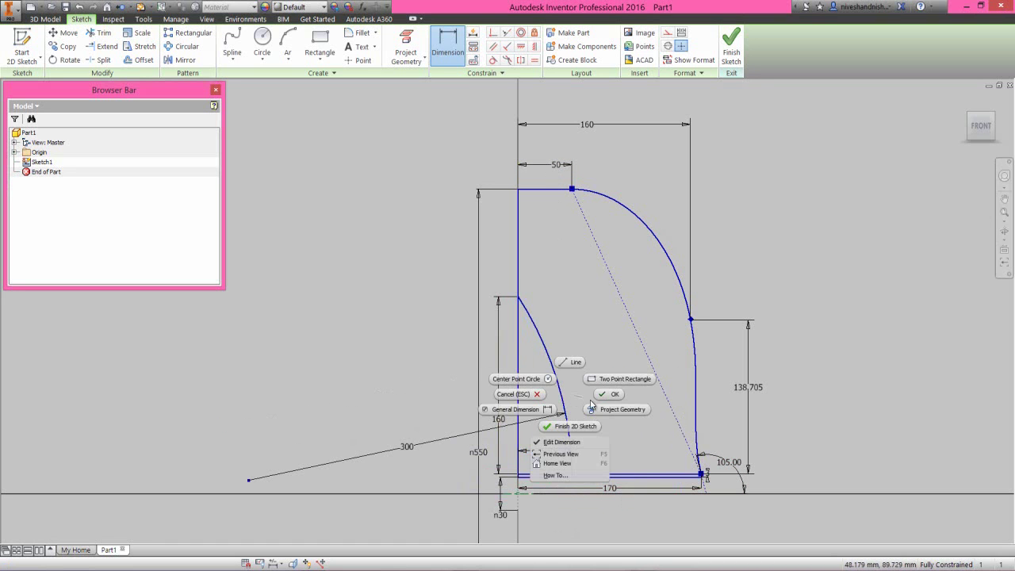
click(598, 398)
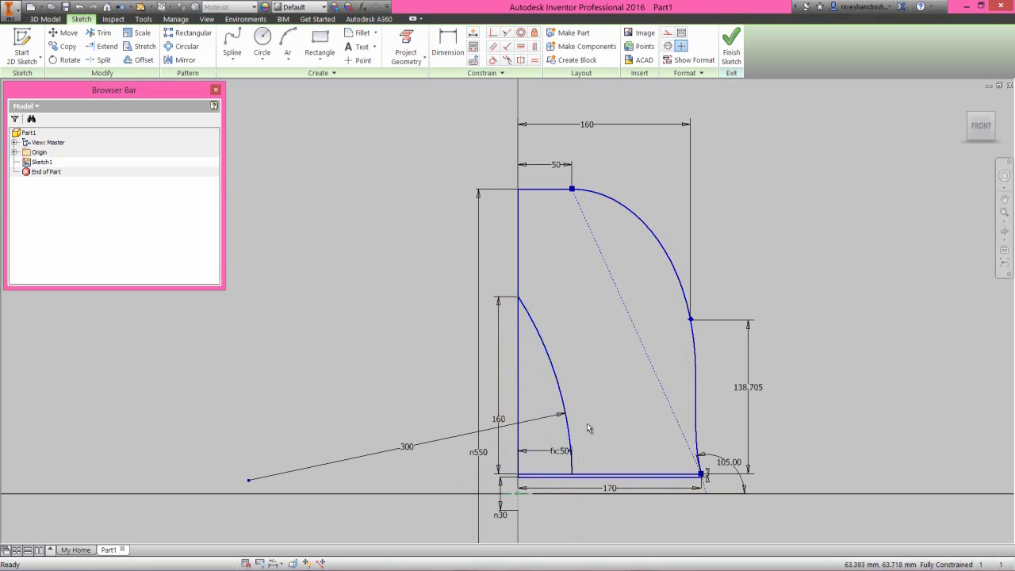
Step: Finish the sketch and, in the home view, reposition the arc's radius dimension inside the profile
click(729, 38)
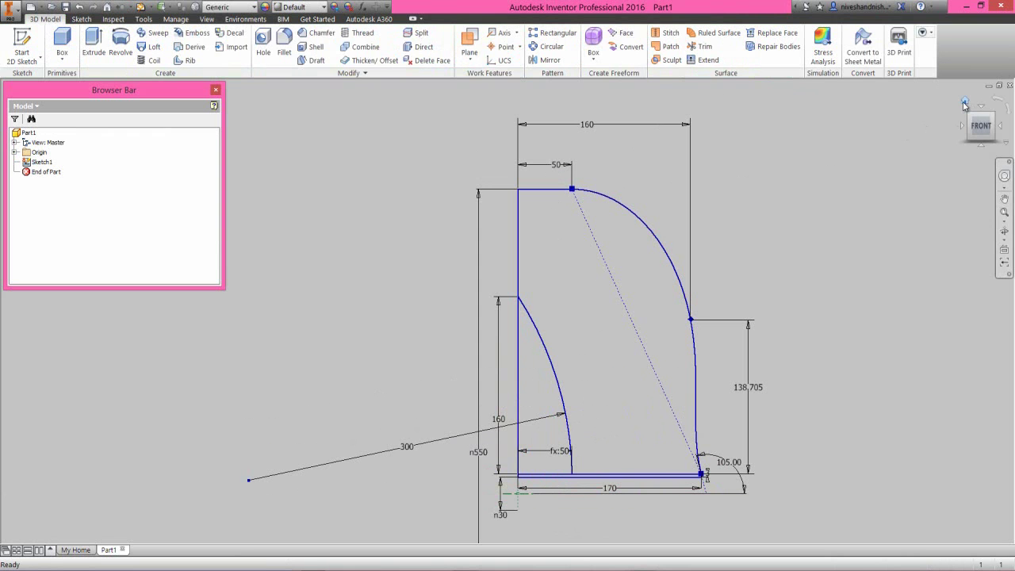
click(964, 105)
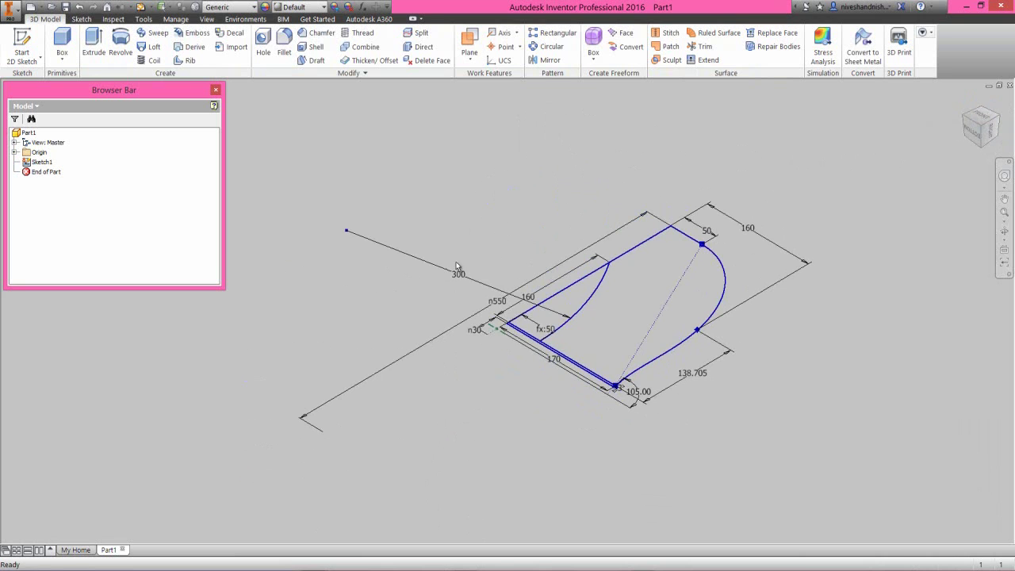
mouse_move(456, 264)
mouse_down()
mouse_move(453, 277)
mouse_move(608, 318)
mouse_up()
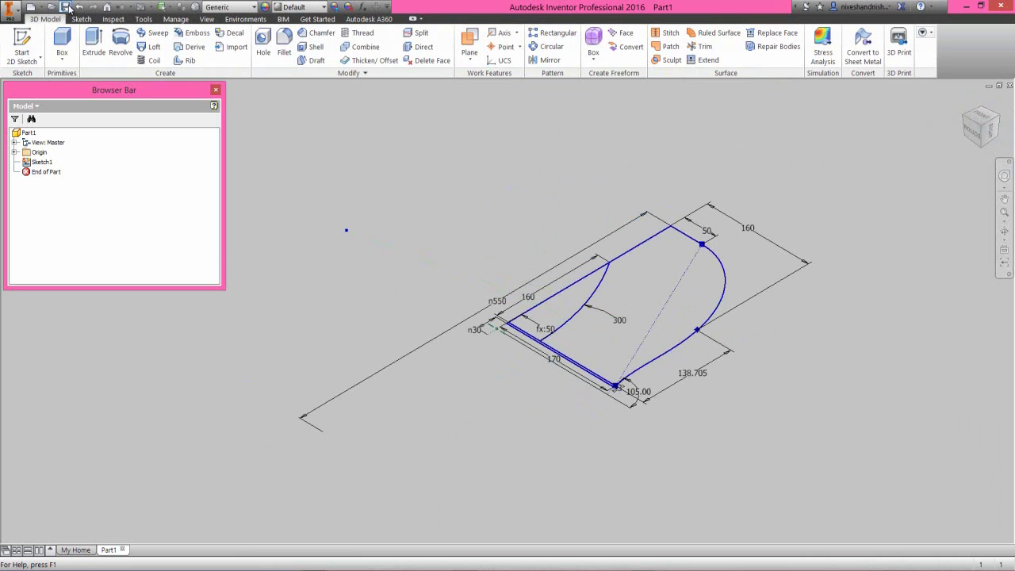
Step: Save the part as Propeller in the workspace folder
click(67, 8)
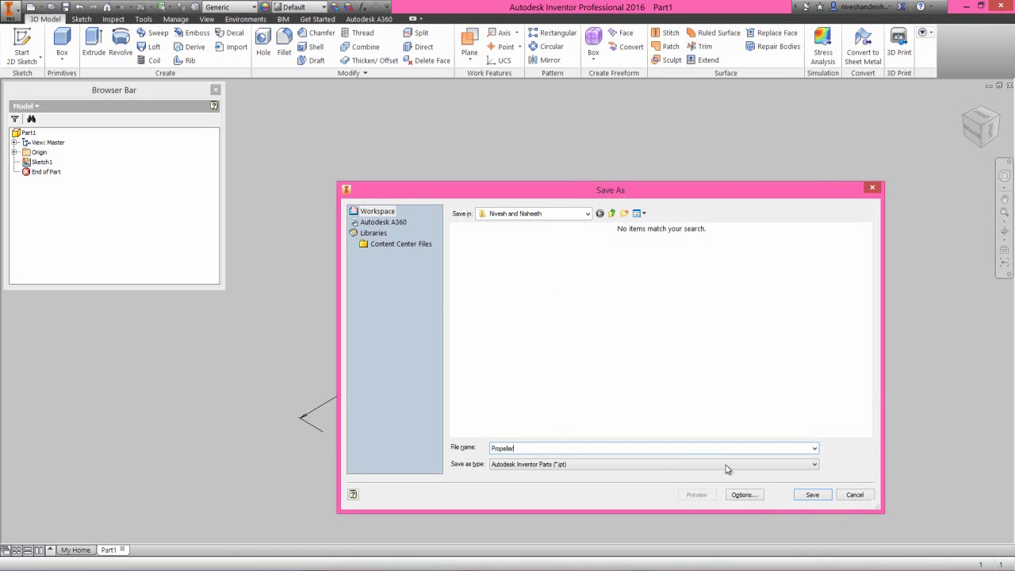
click(809, 493)
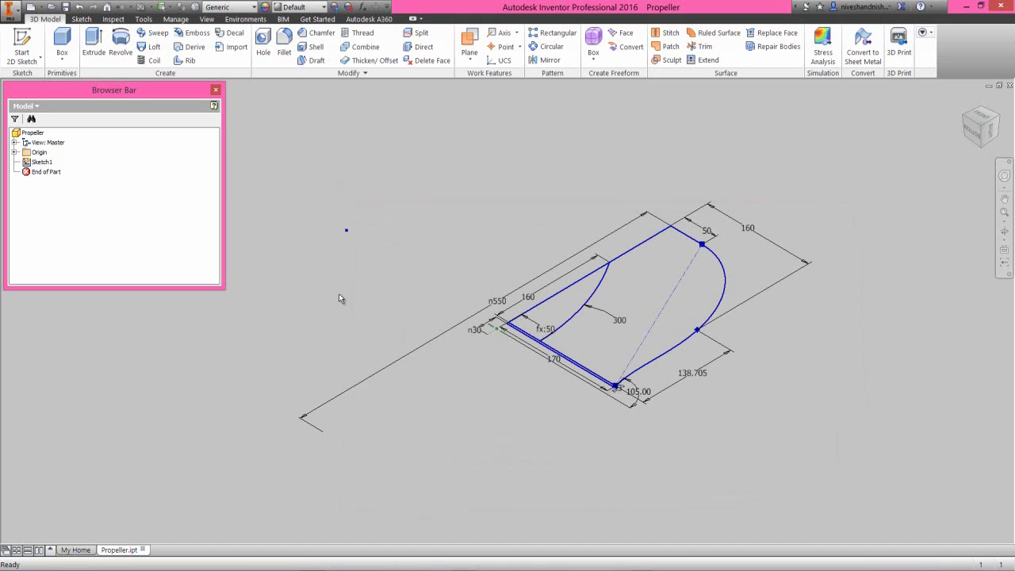
Step: Create a new sketch on the YZ plane from the Origin folder
click(14, 152)
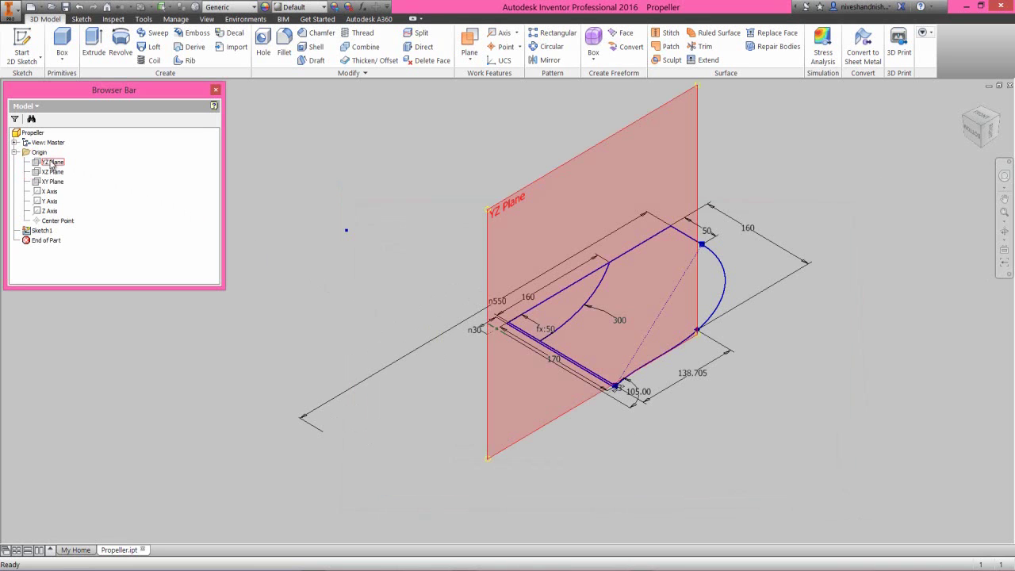
click(52, 163)
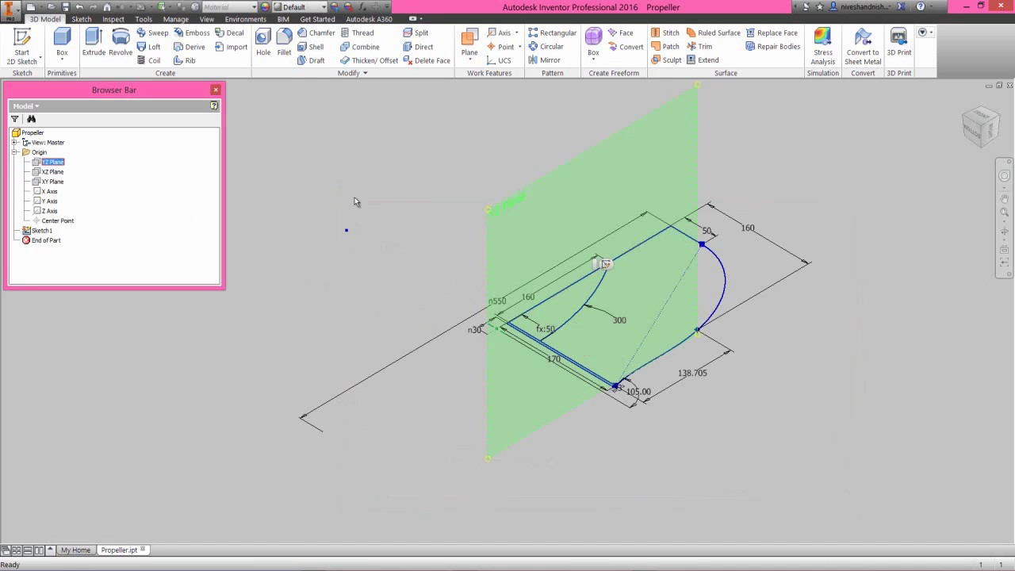
click(603, 264)
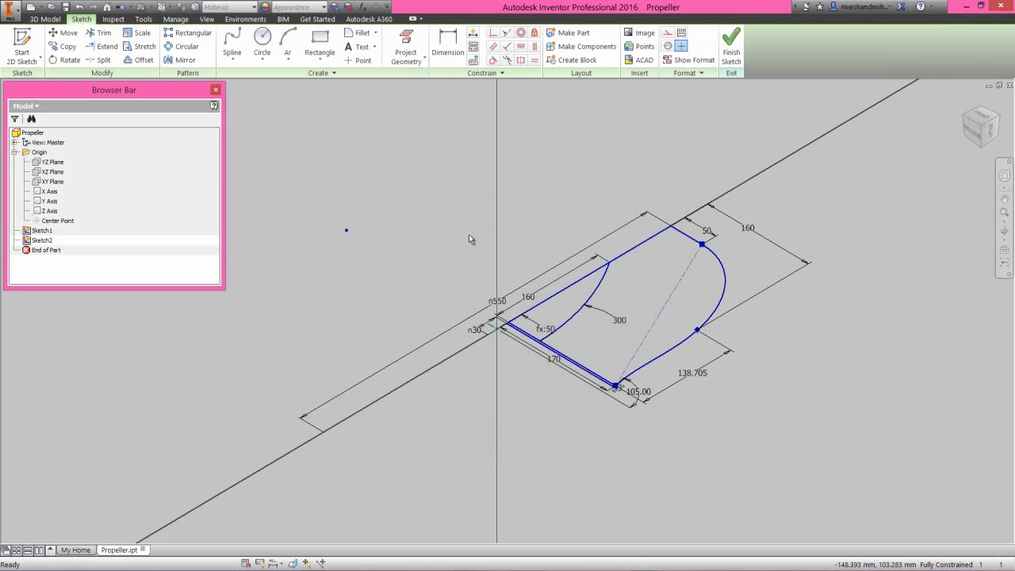
click(405, 49)
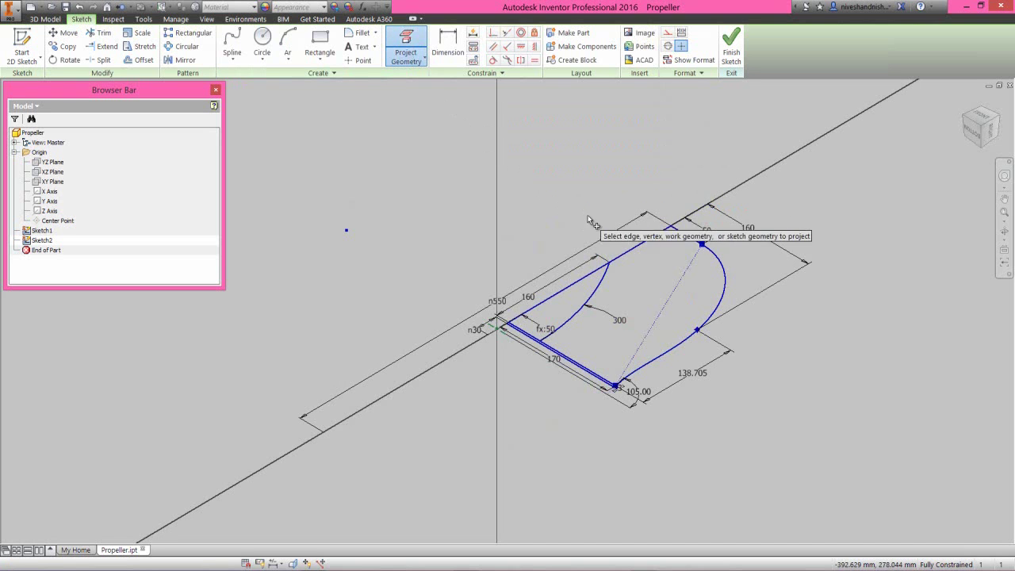
right_click(568, 177)
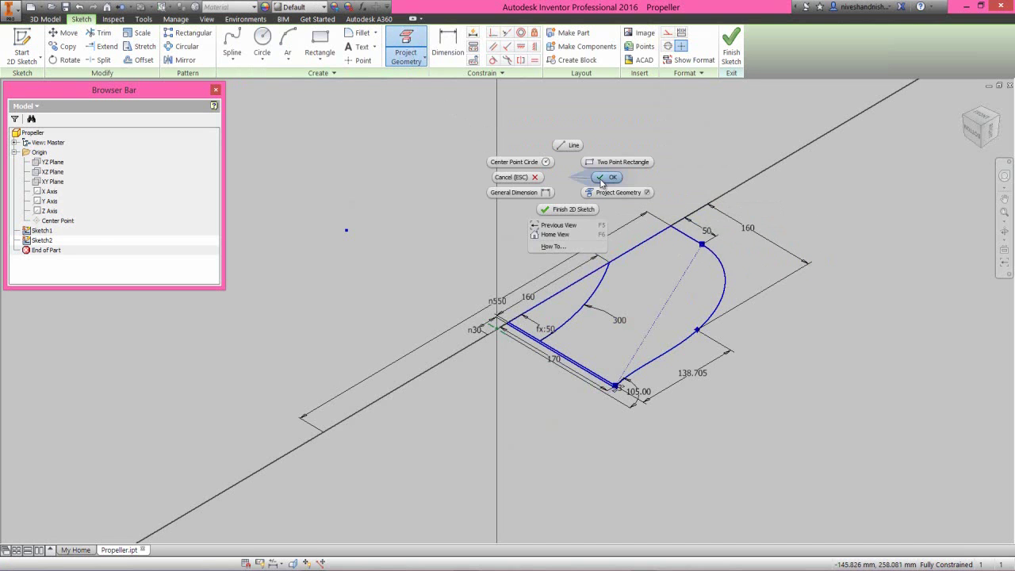
click(601, 181)
Step: Hide the dimensions of Sketch1
click(41, 230)
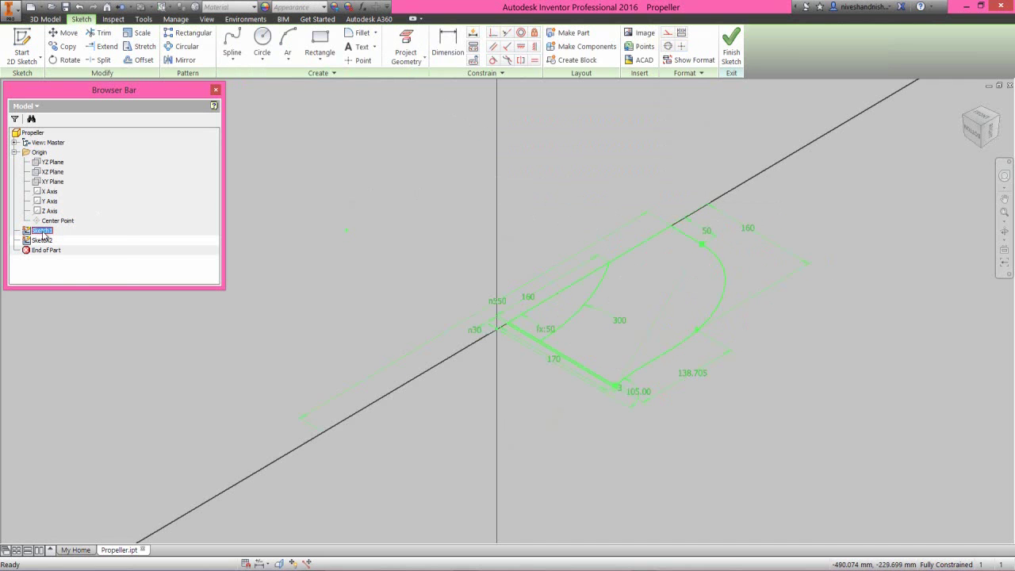
right_click(41, 230)
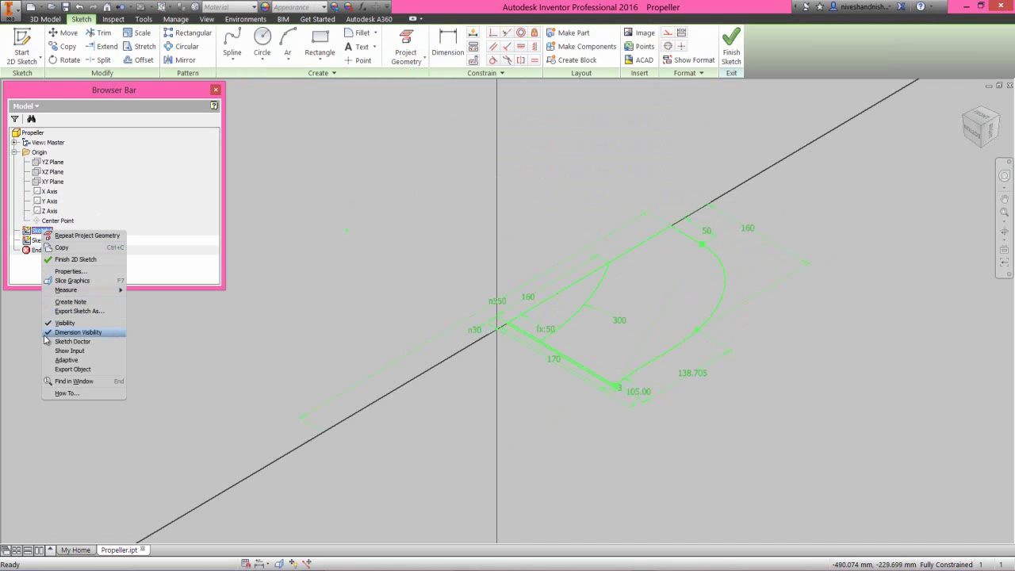
click(78, 332)
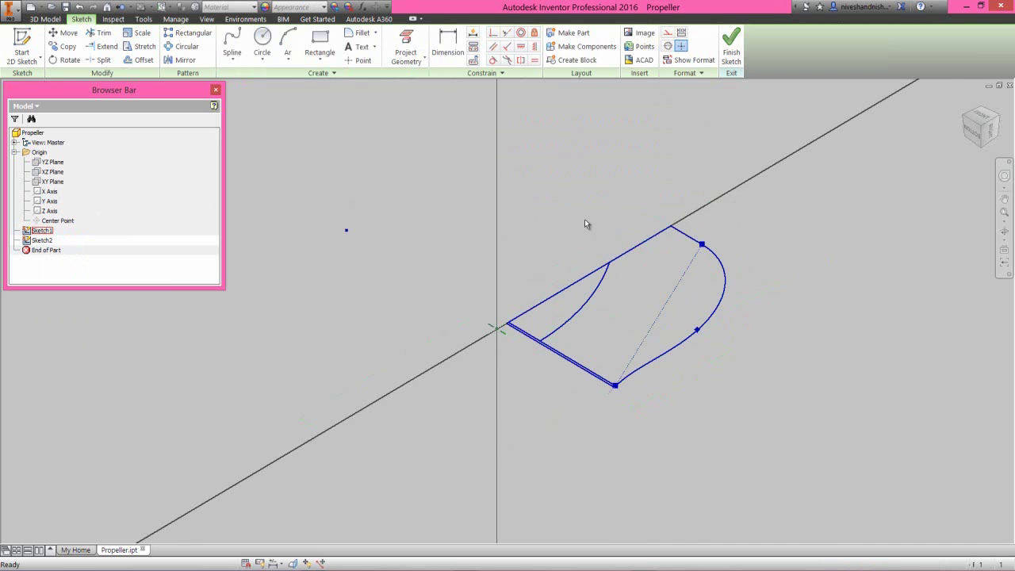
scroll(607, 250, up, 3)
right_click(578, 195)
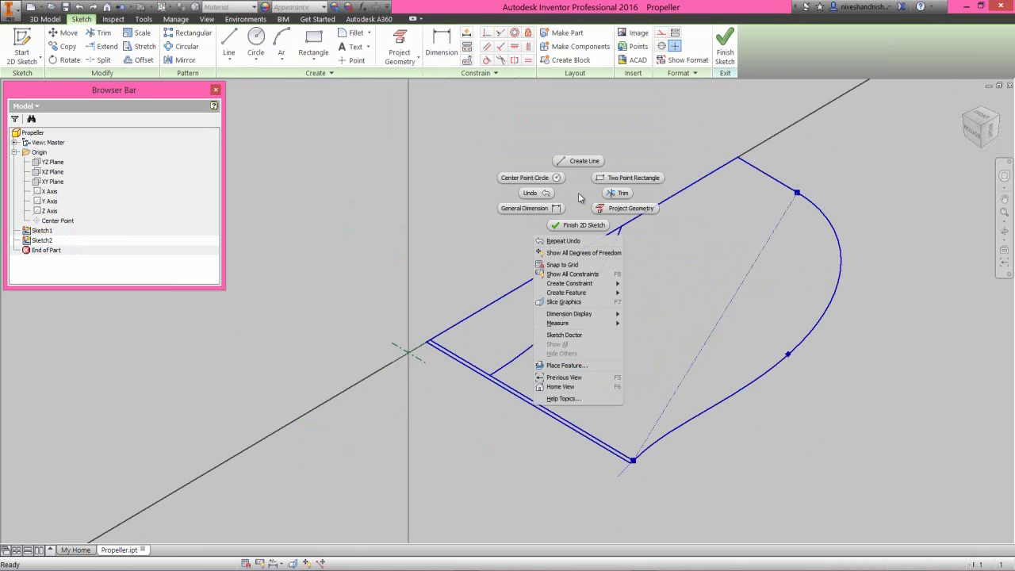
click(626, 207)
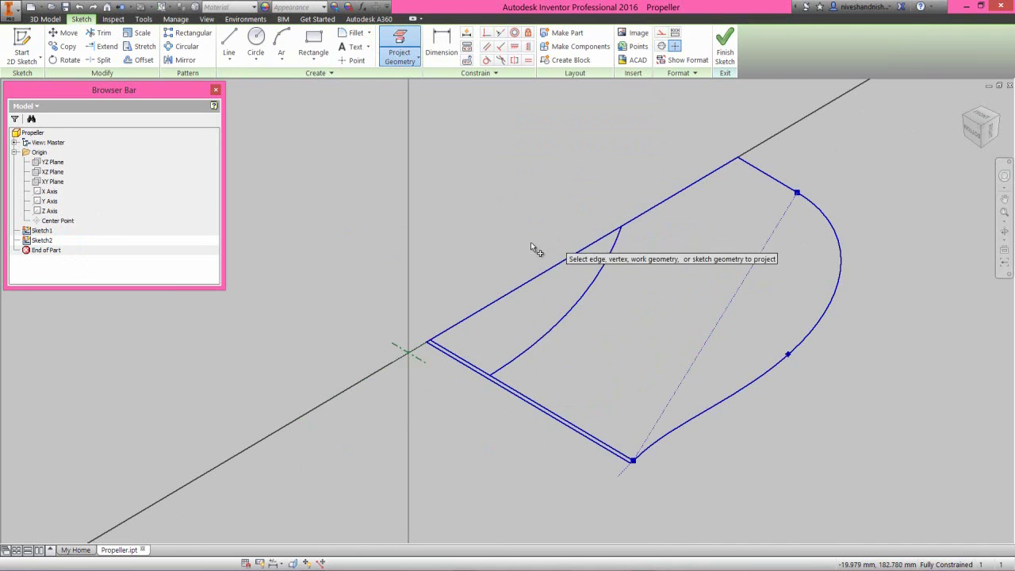
scroll(441, 339, up, 5)
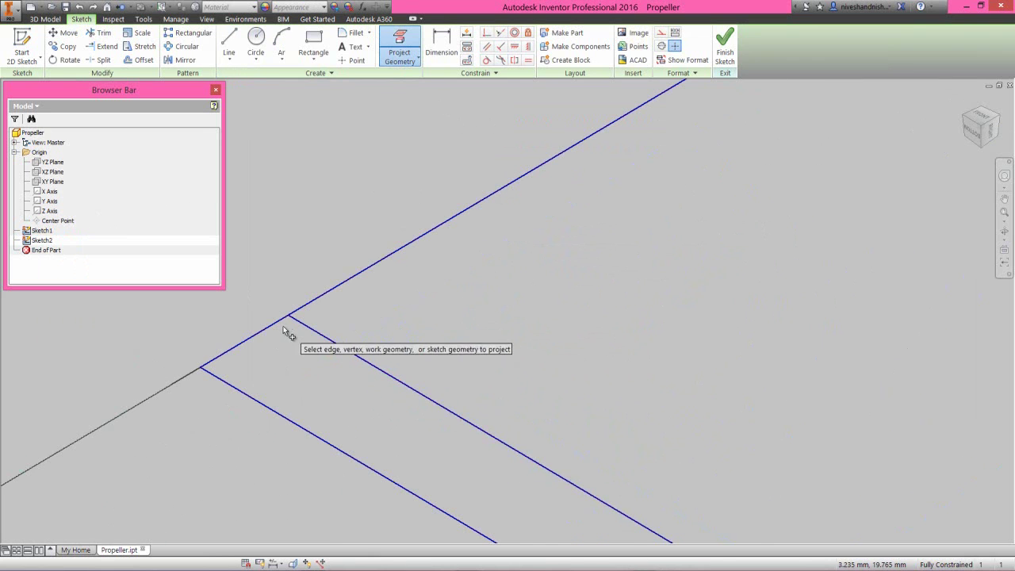
right_click(478, 295)
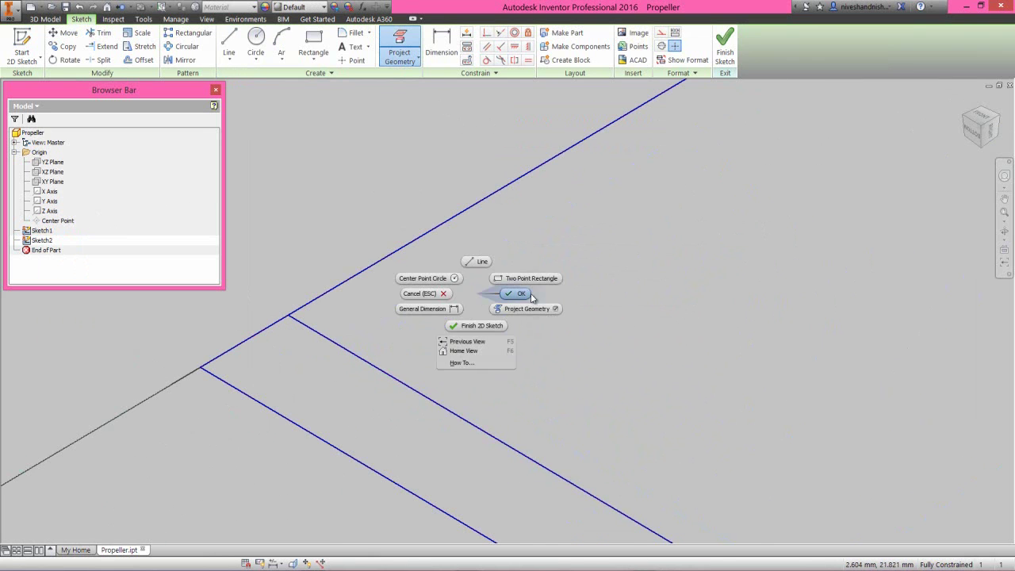
click(499, 290)
Step: Try to set the two collinear segments along the profile's long straight edge to construction format
click(409, 249)
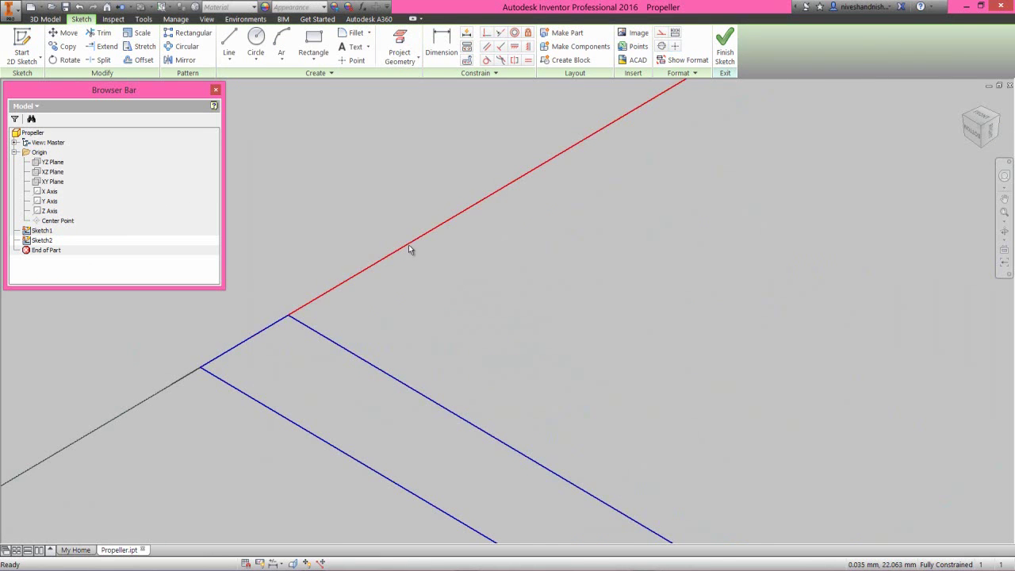
click(276, 325)
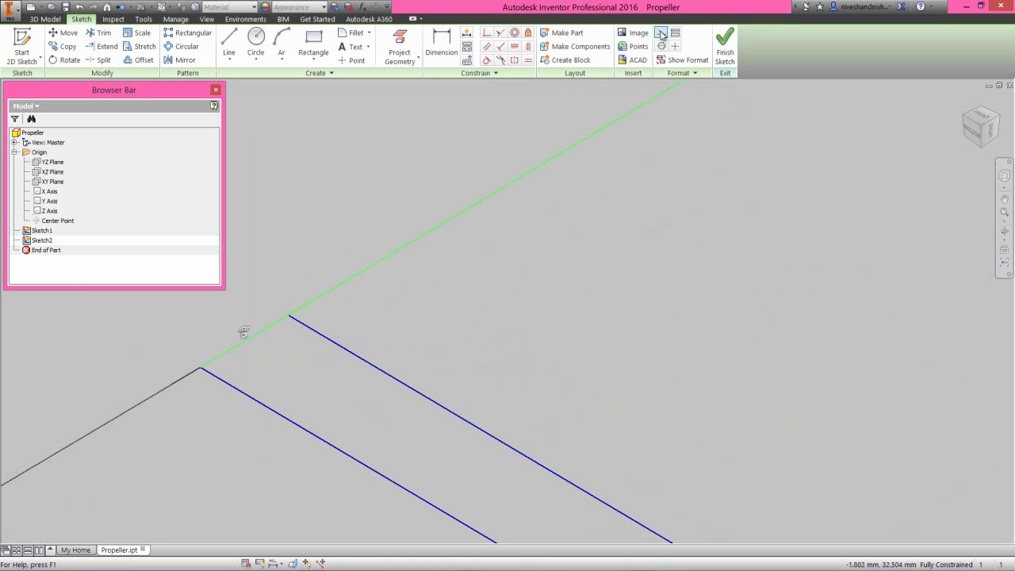
scroll(576, 281, down, 5)
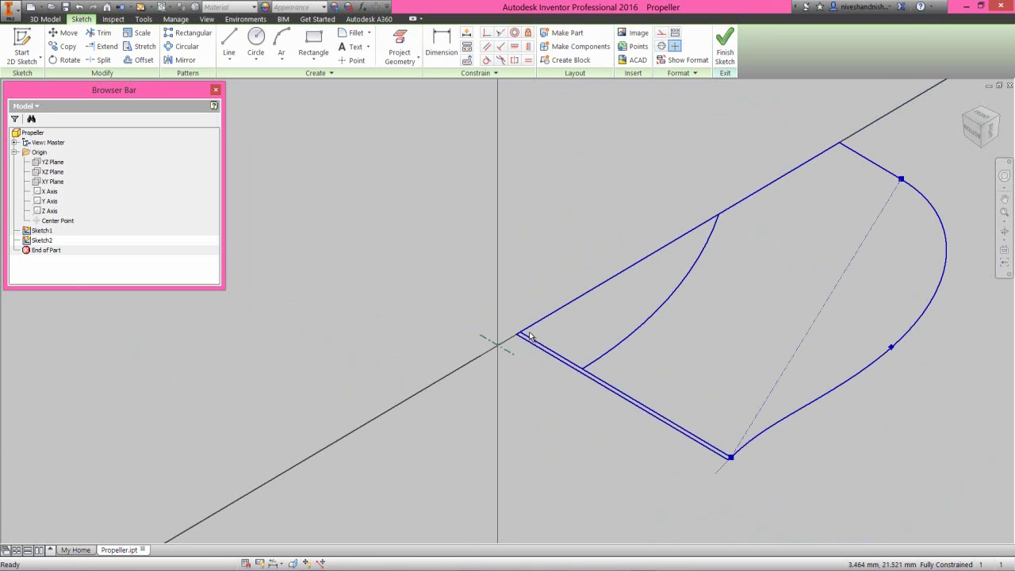
Step: Draw a vertical construction line 126.614 mm long upward from the blade profile's corner nearest the origin
right_click(512, 268)
click(512, 240)
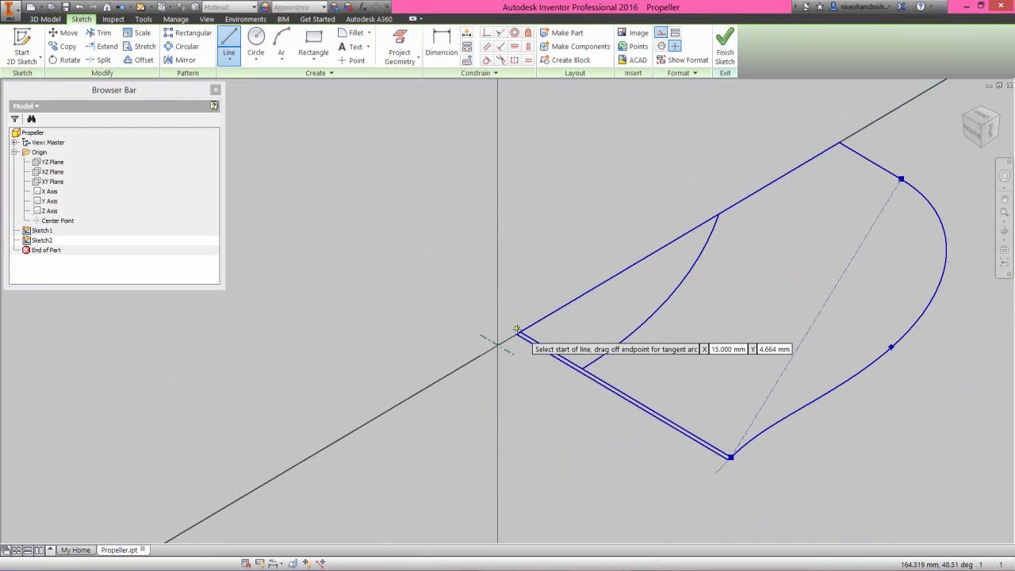
scroll(519, 330, up, 8)
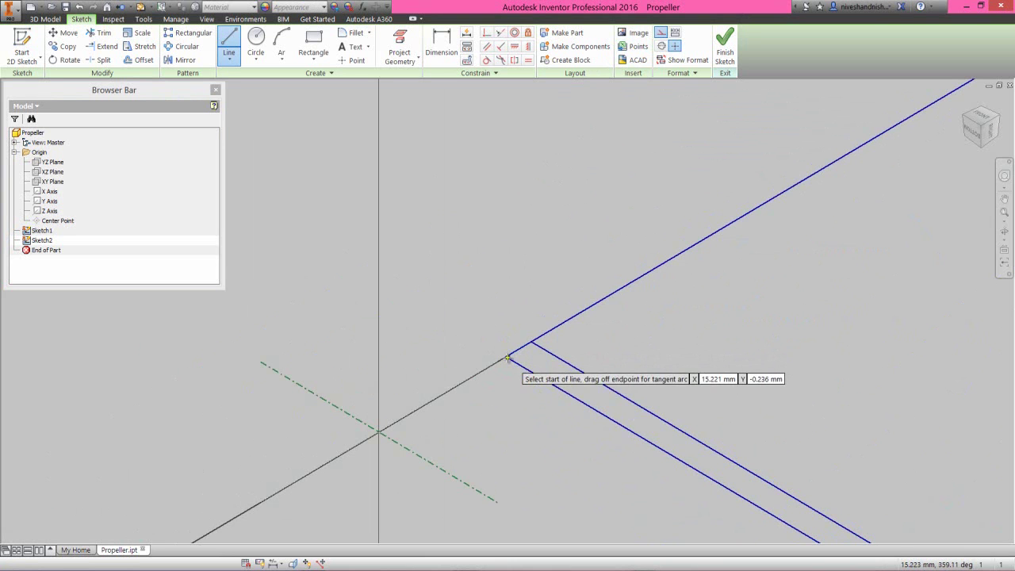
click(506, 356)
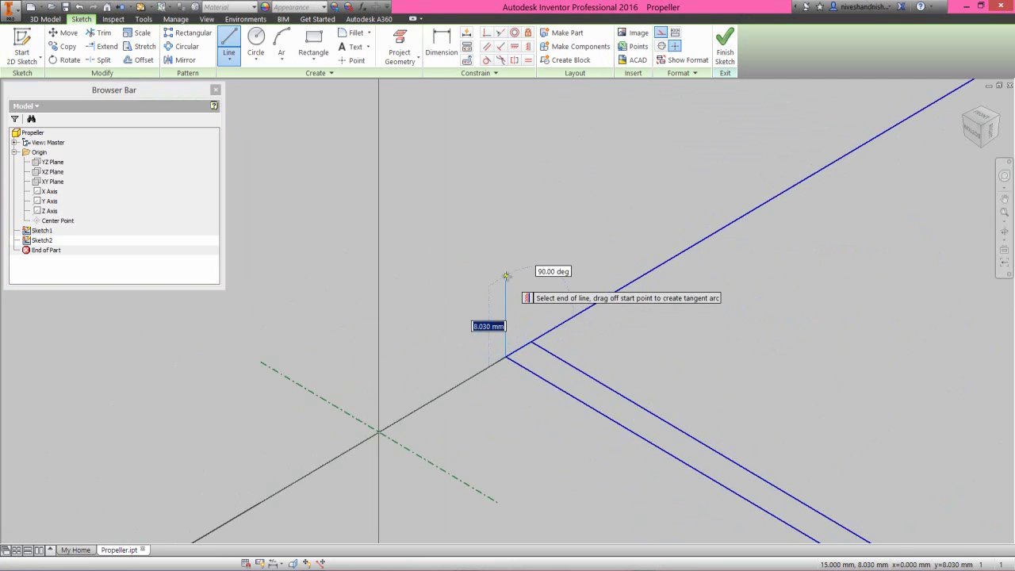
text(1)
text(26.61)
text(4)
key(Return)
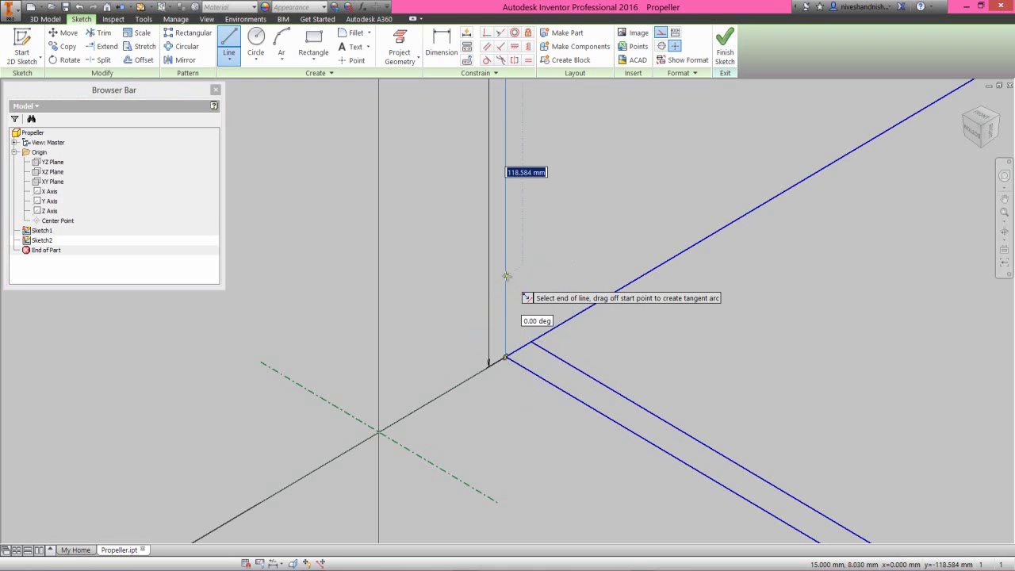
Step: Continue from the vertical line's upper end with a perpendicular construction line 500 mm long, running toward the blade profile's side
scroll(506, 276, down, 5)
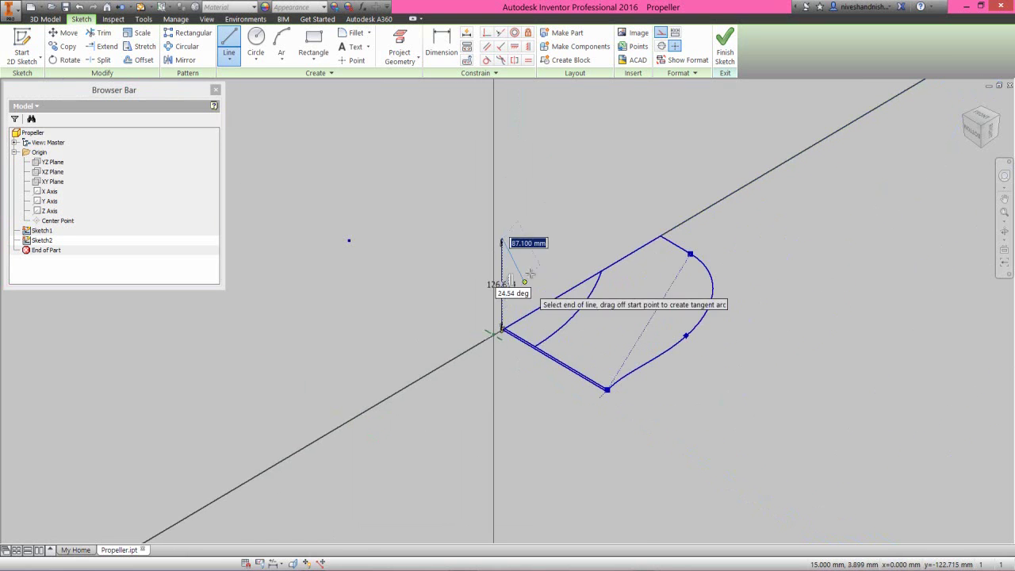
scroll(547, 242, up, 3)
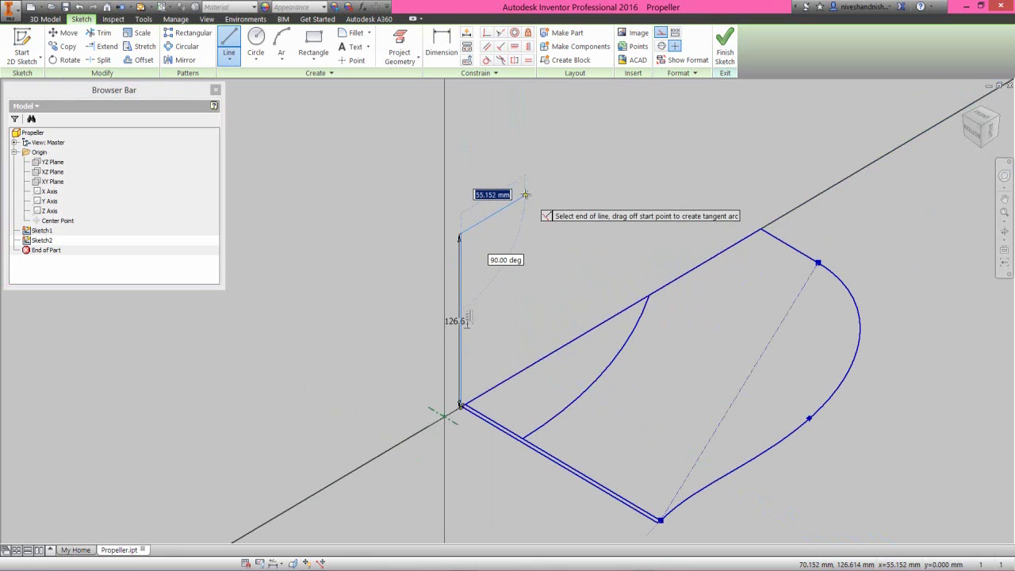
text(5)
key(Return)
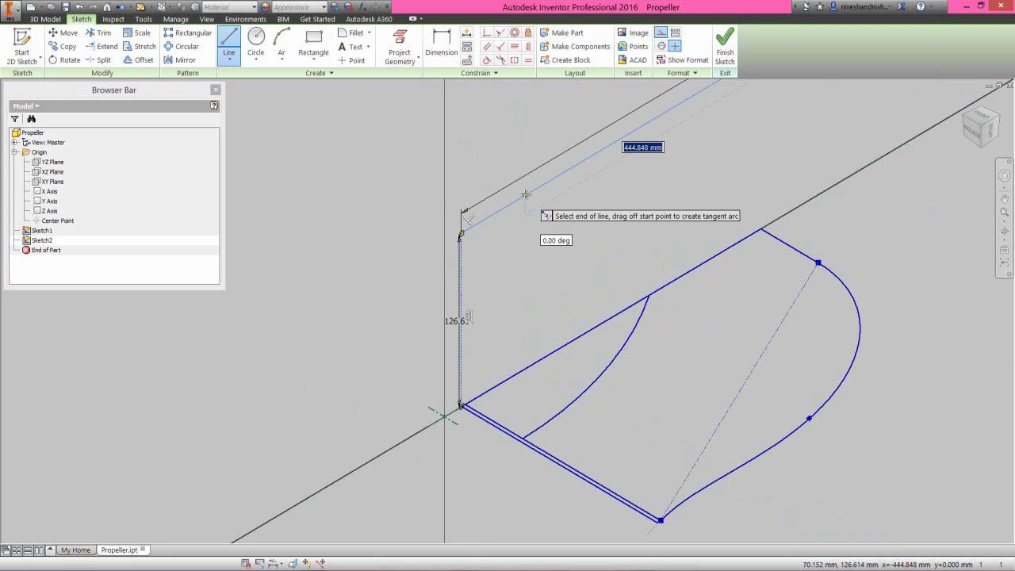
right_click(587, 246)
click(627, 254)
Step: In the right view, draw a construction line about 211 mm long sloping down and back from the 500 mm line's free end
scroll(607, 277, down, 5)
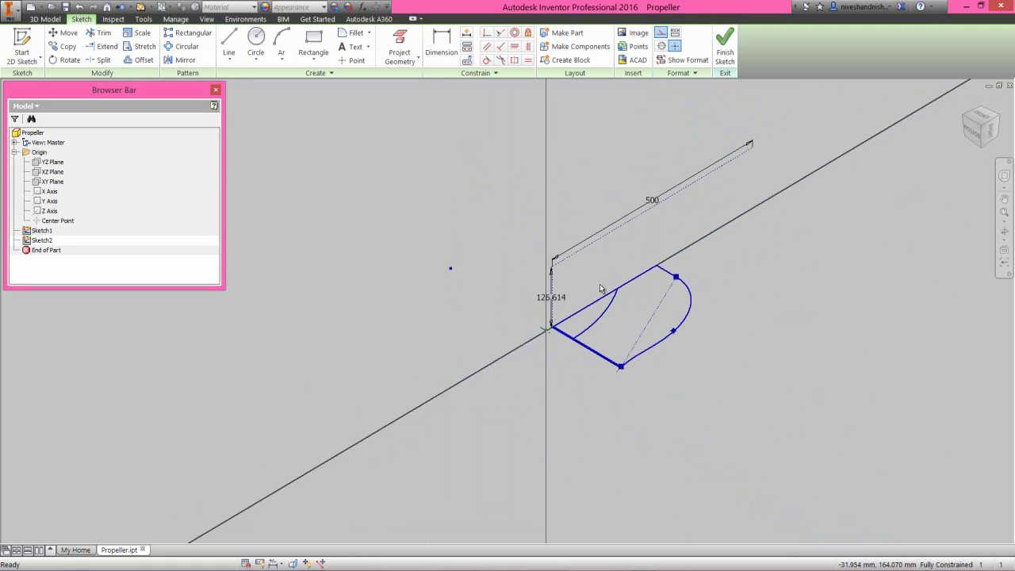
click(988, 137)
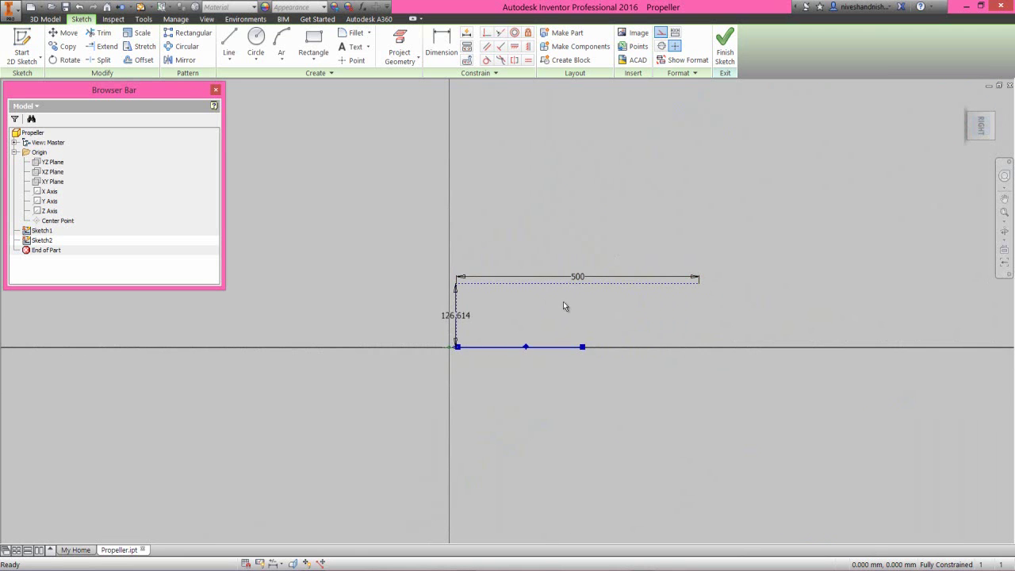
scroll(563, 306, up, 3)
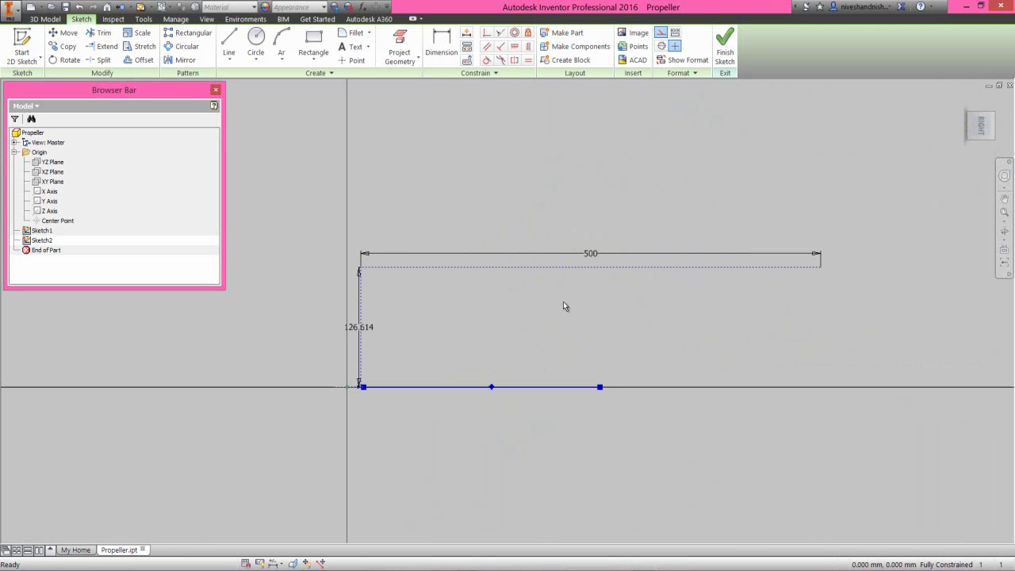
right_click(564, 306)
click(568, 269)
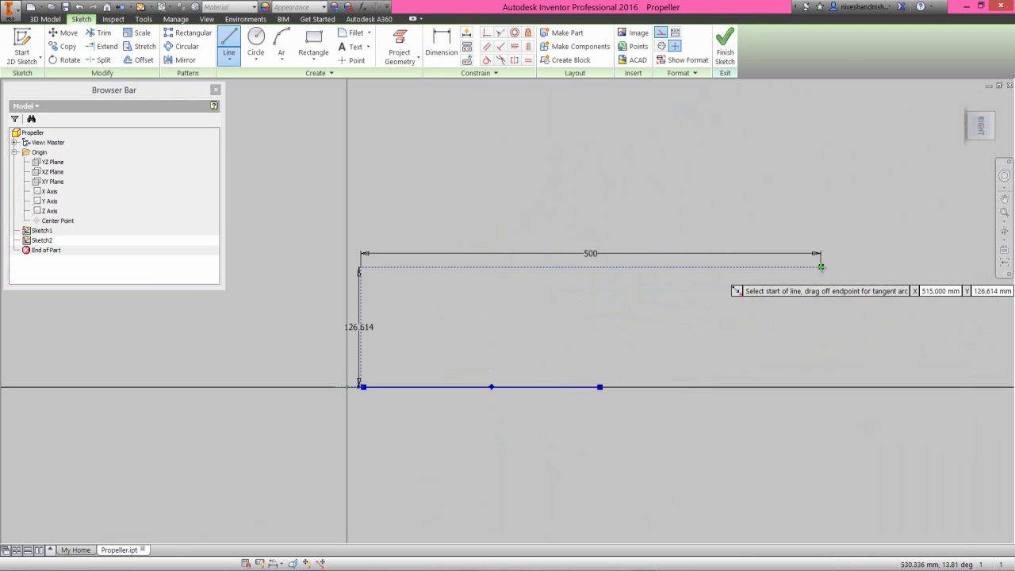
click(820, 266)
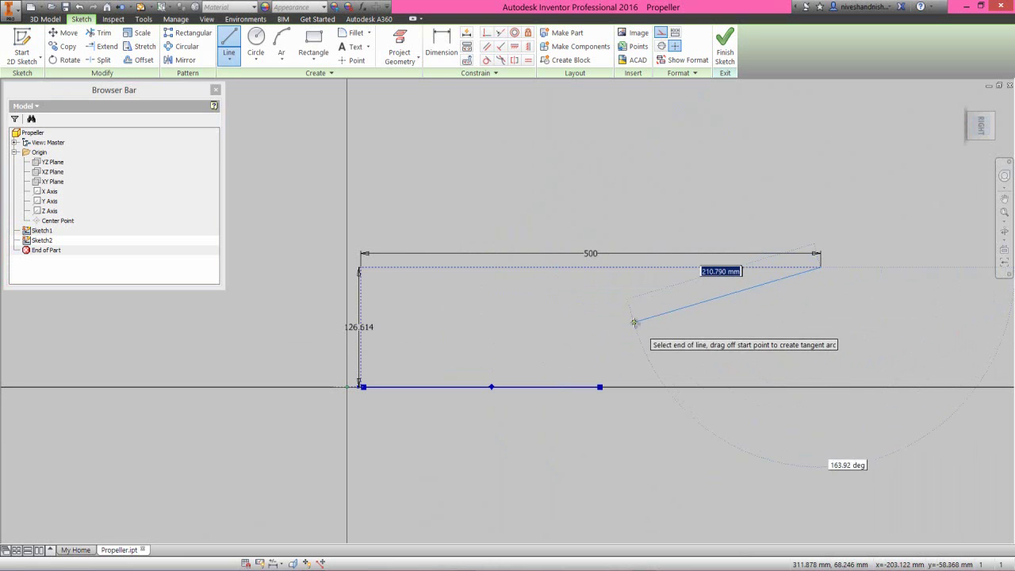
right_click(764, 312)
click(760, 360)
Step: Add a short construction line perpendicular to the sloped line at its upper end, continuing into a parallel line about 202 mm long
scroll(812, 294, up, 3)
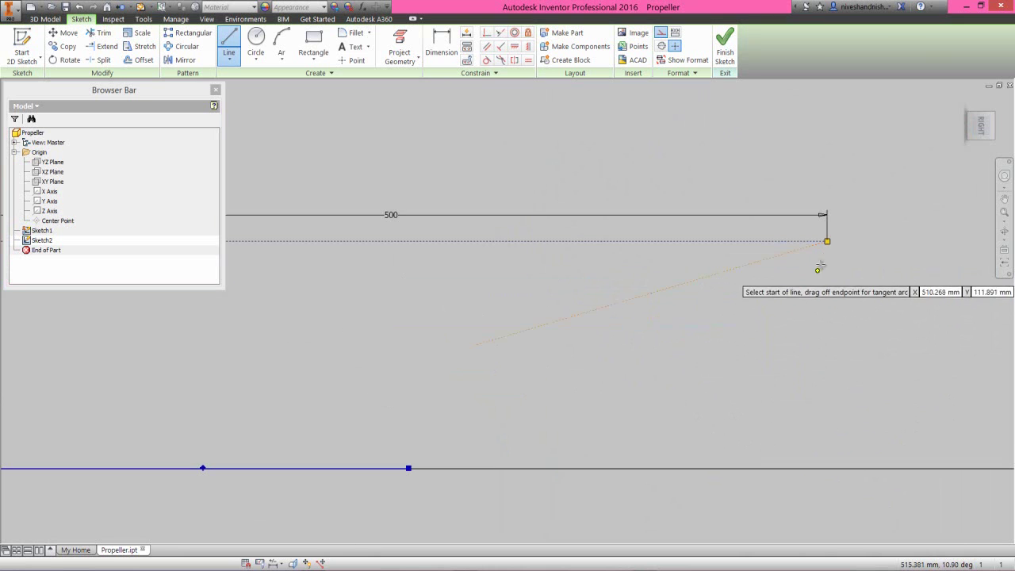
click(826, 241)
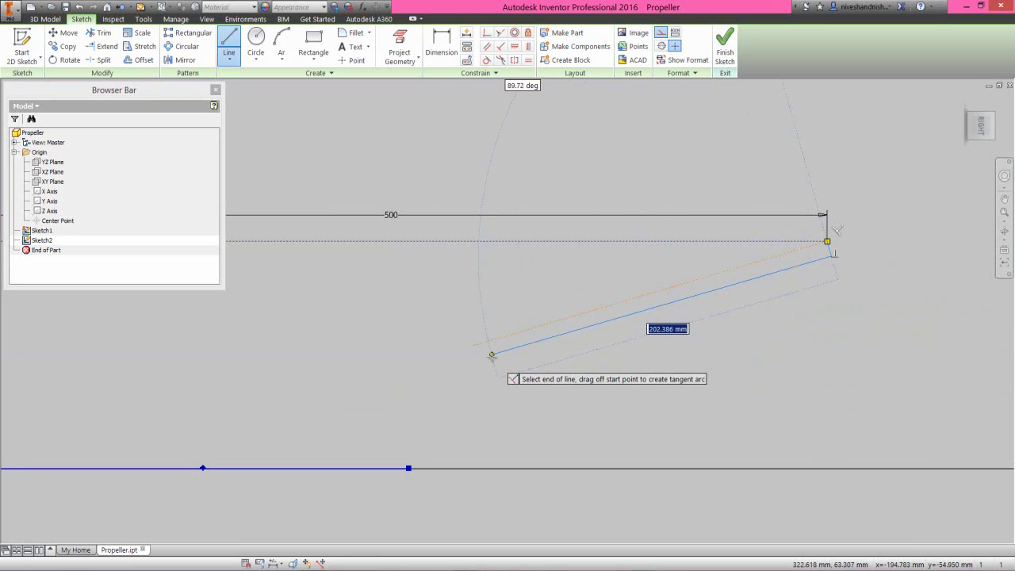
right_click(516, 296)
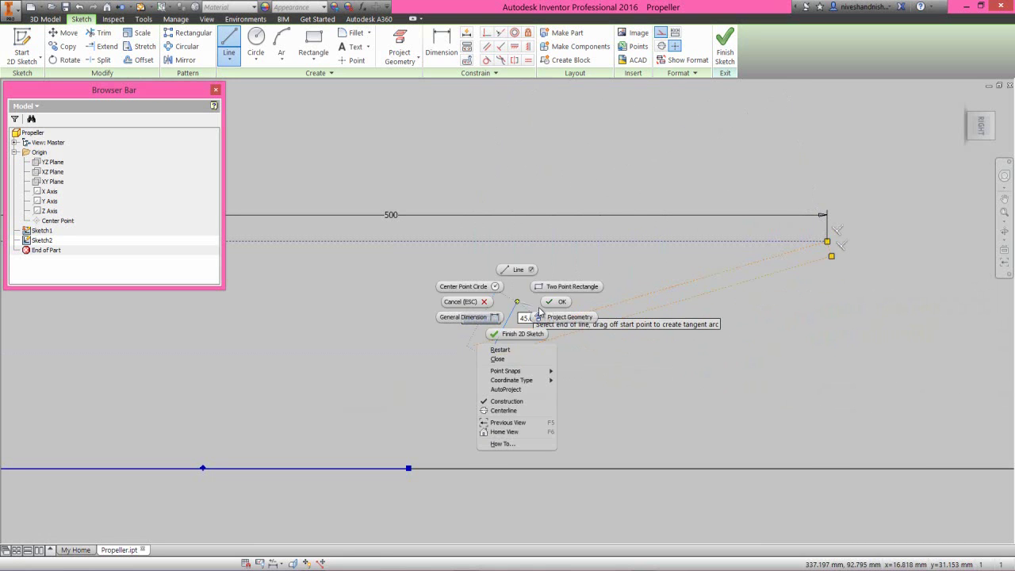
click(560, 309)
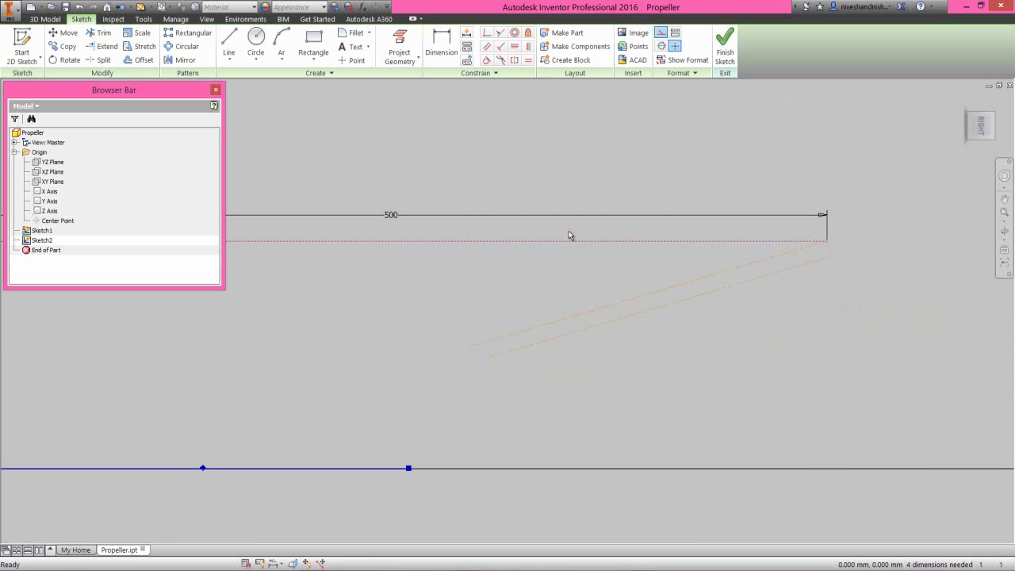
Step: Apply an Equal constraint between the two long sloped construction lines
click(528, 61)
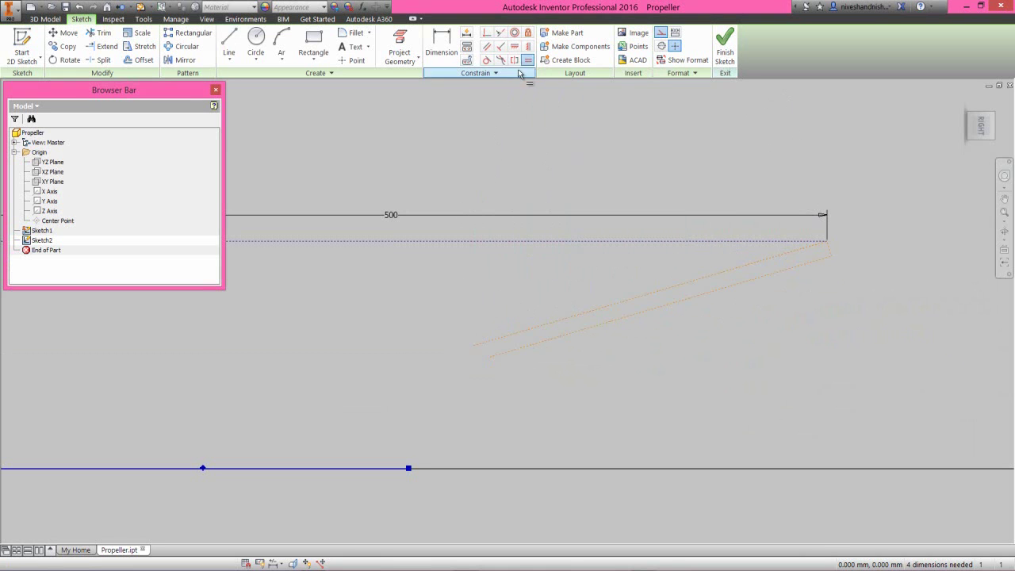
click(560, 318)
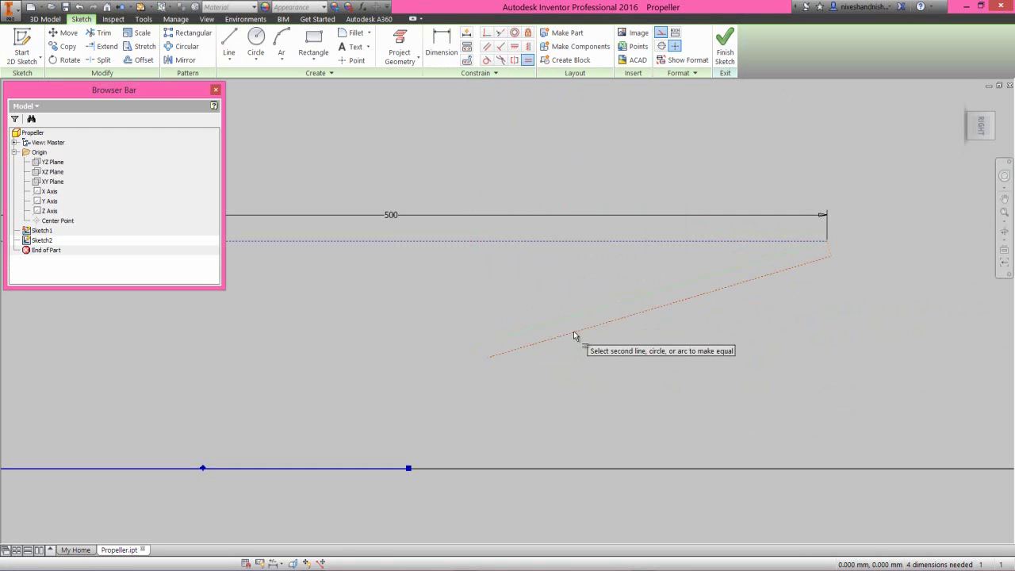
click(575, 332)
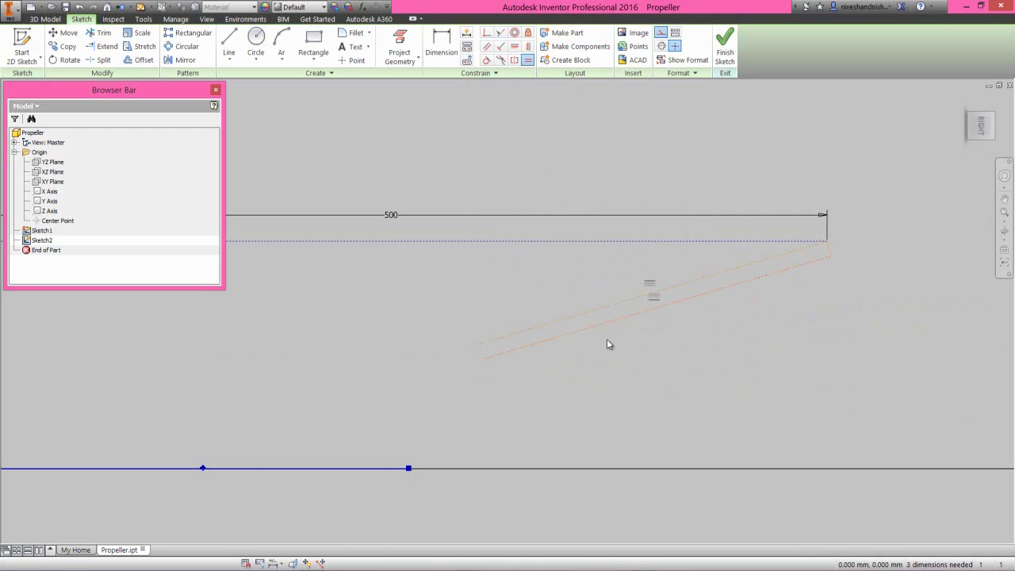
Step: Dimension the lower sloped construction line's length as 255.463 mm
right_click(607, 339)
click(585, 354)
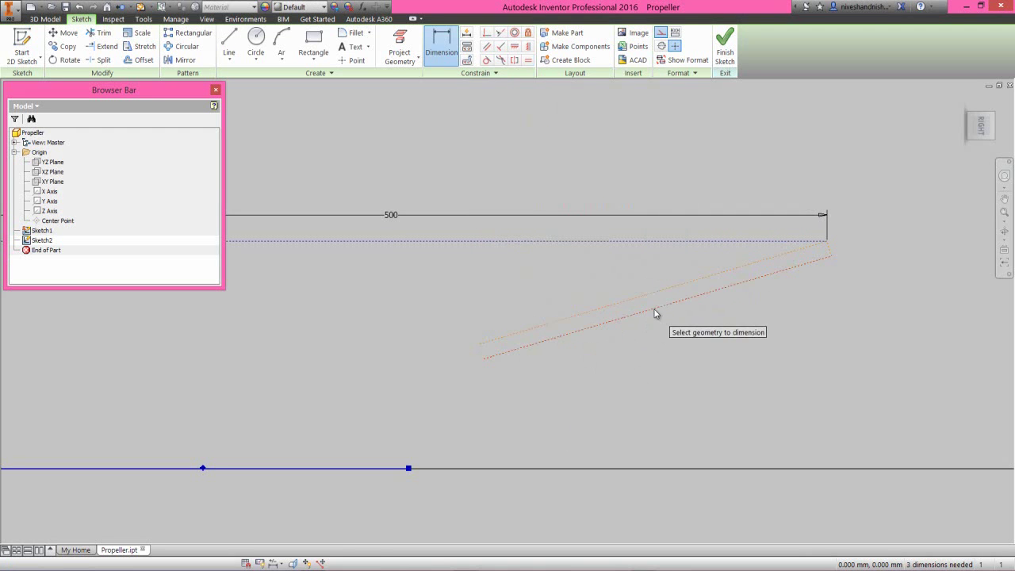
click(657, 315)
click(663, 328)
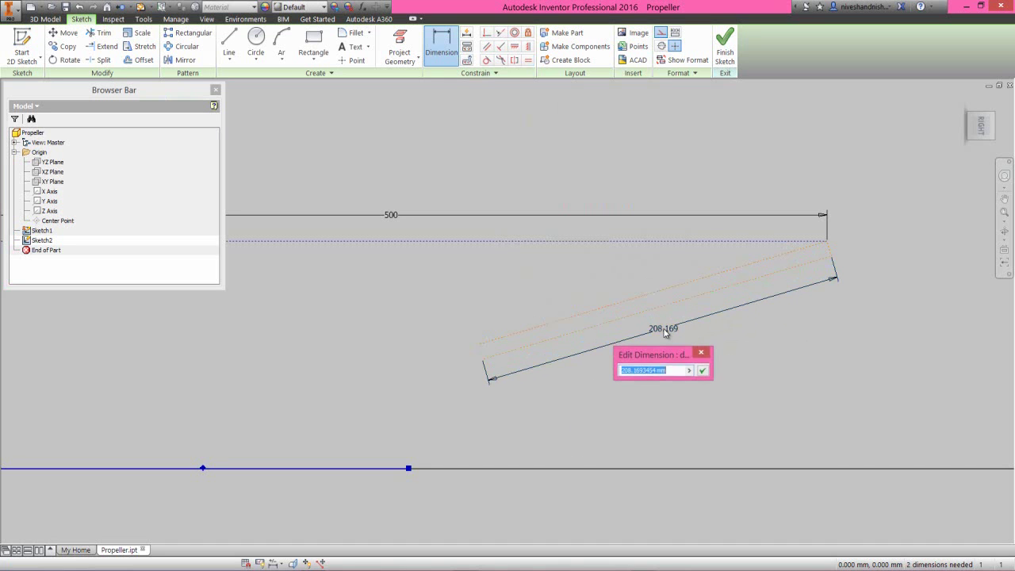
text(255.463)
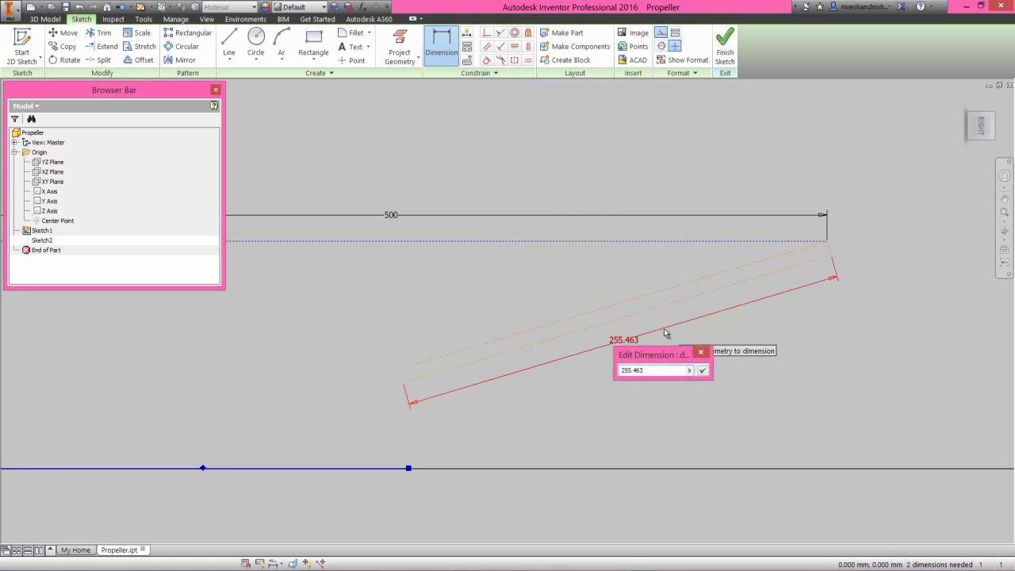
key(Return)
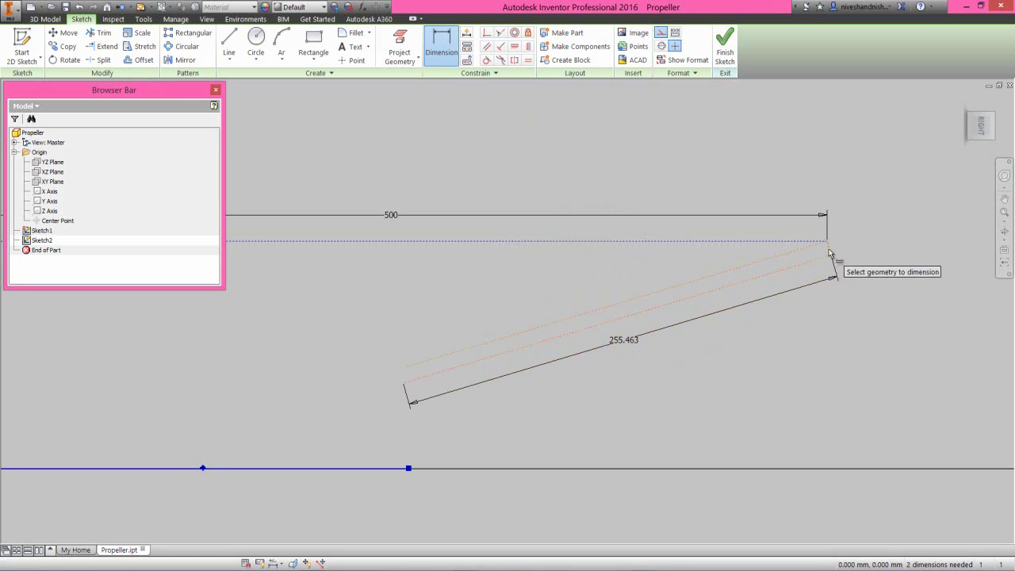
Step: Add an aligned 3 mm dimension to the short line joining the two sloped construction lines
click(834, 253)
right_click(834, 252)
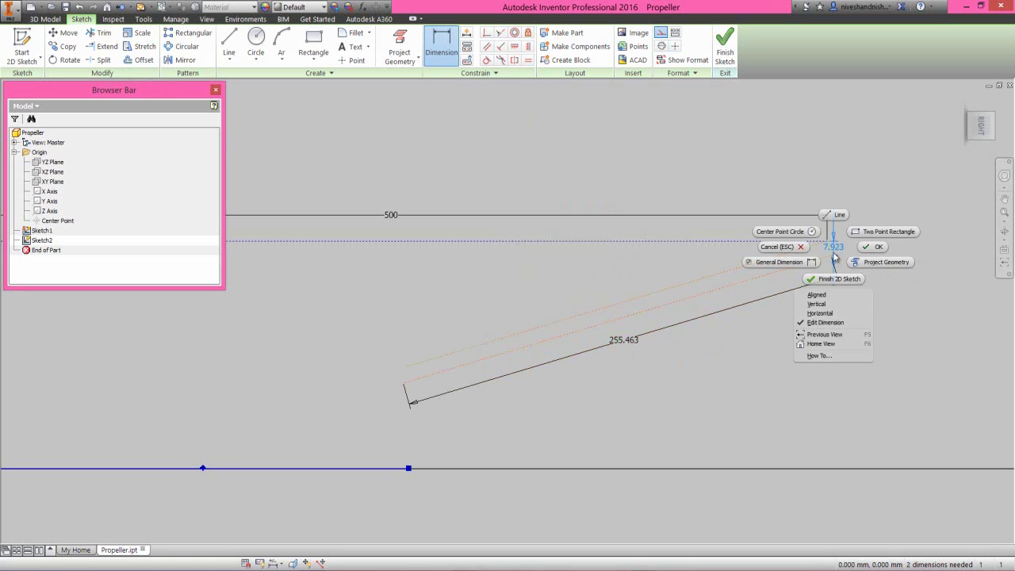
click(814, 296)
click(854, 247)
text(3)
key(Return)
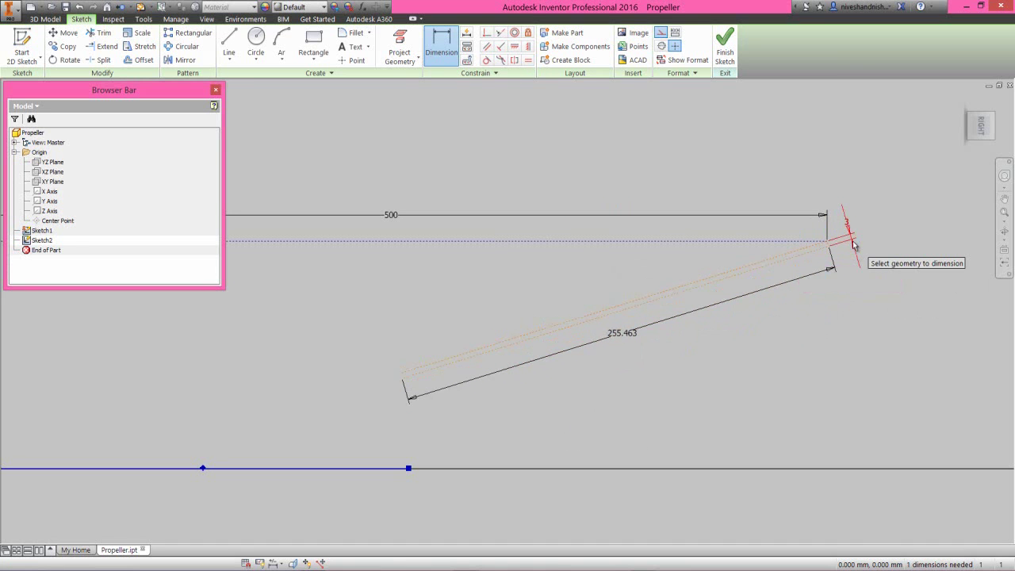
right_click(732, 156)
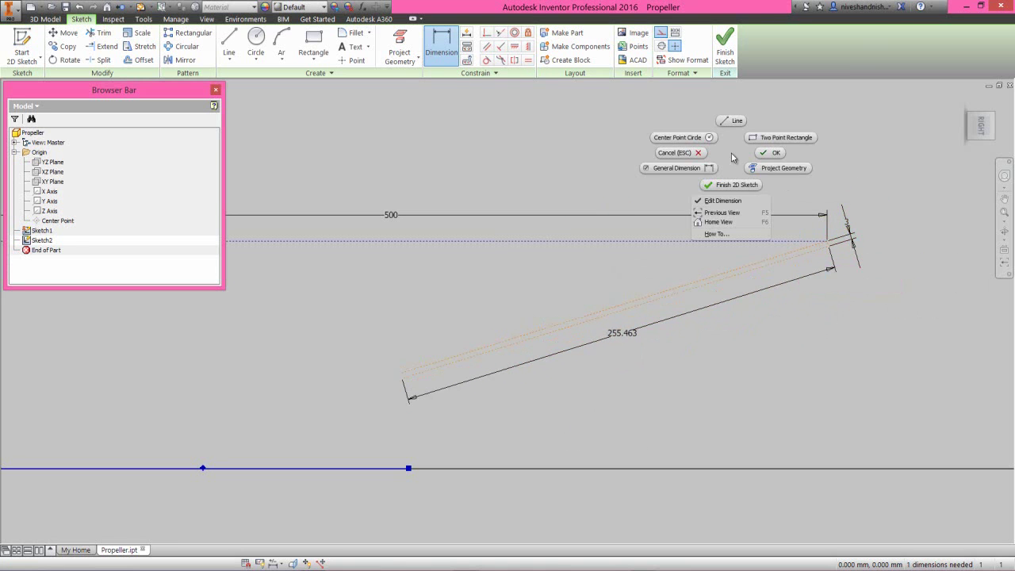
key(Escape)
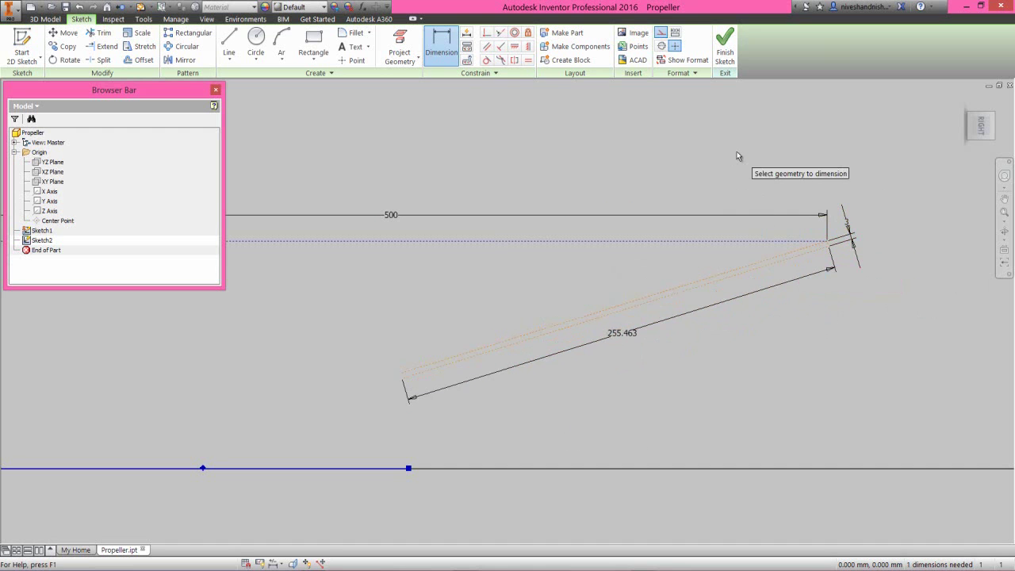
Step: Dimension the angle between the 500 mm construction line and the sloped lines as 20 degrees
click(663, 244)
click(674, 293)
click(615, 279)
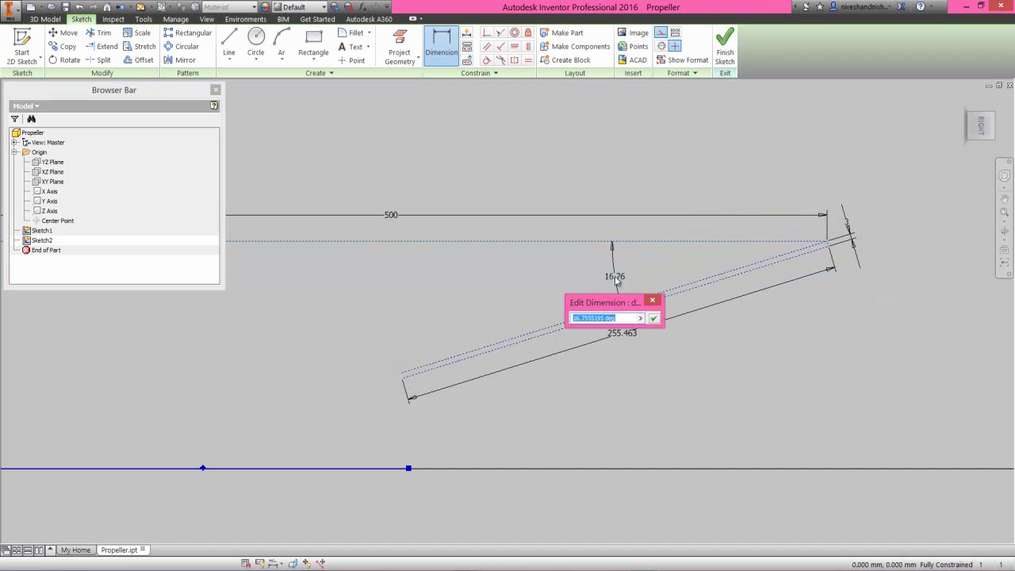
text(20)
key(Return)
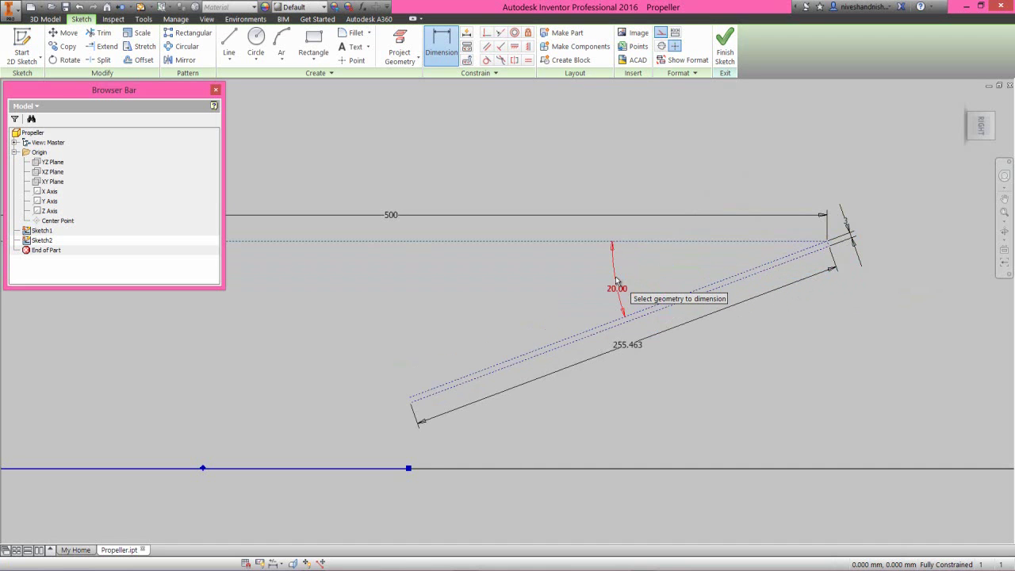
Step: With construction format turned off, draw a solid line joining the open lower ends of the two sloped lines
right_click(634, 166)
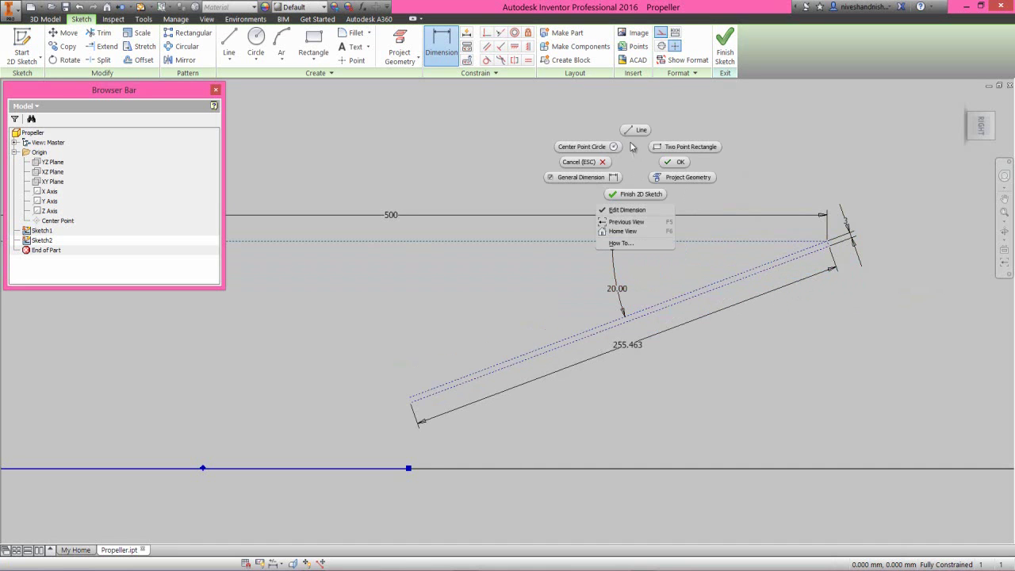
click(634, 136)
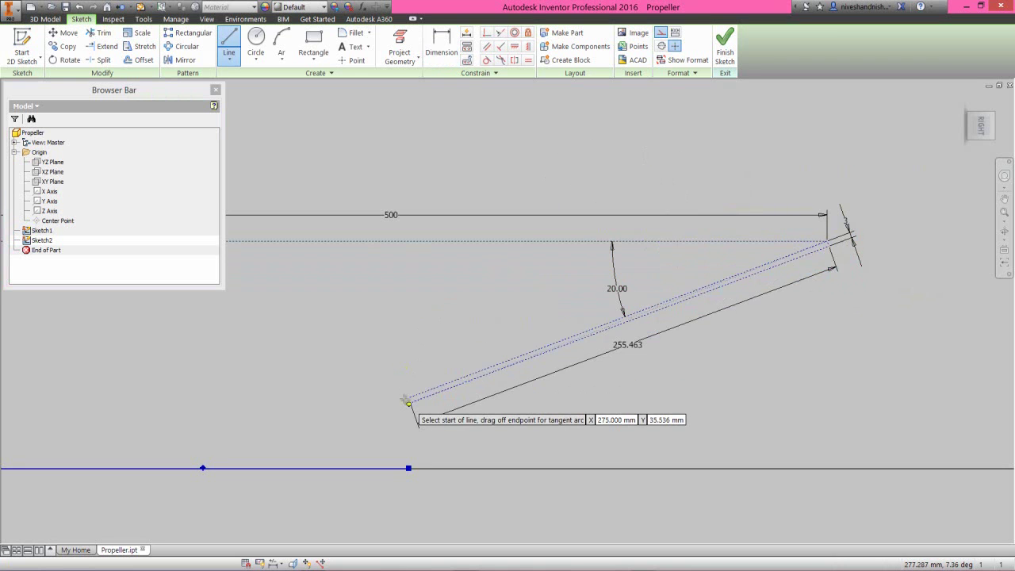
scroll(405, 400, up, 2)
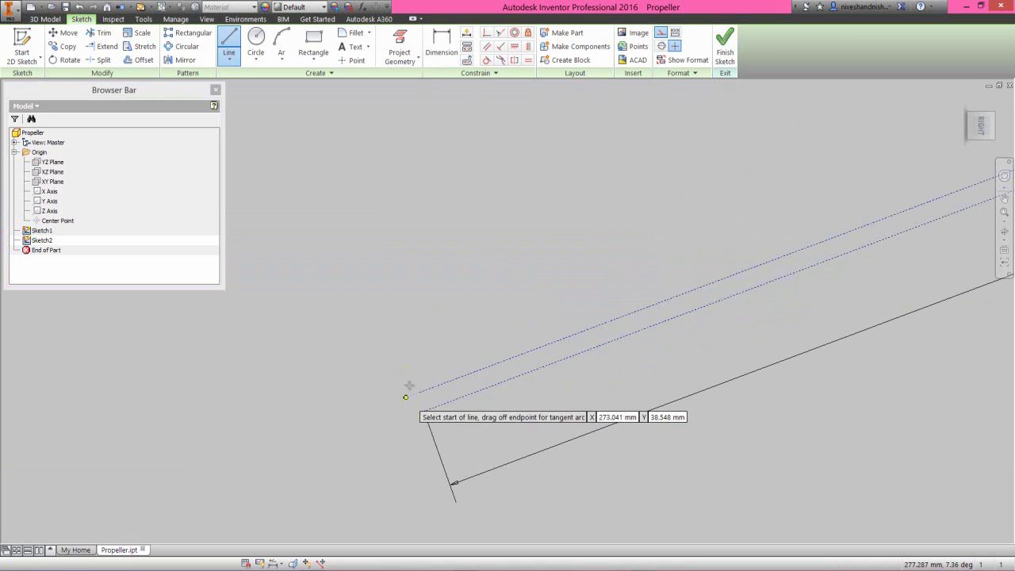
click(660, 33)
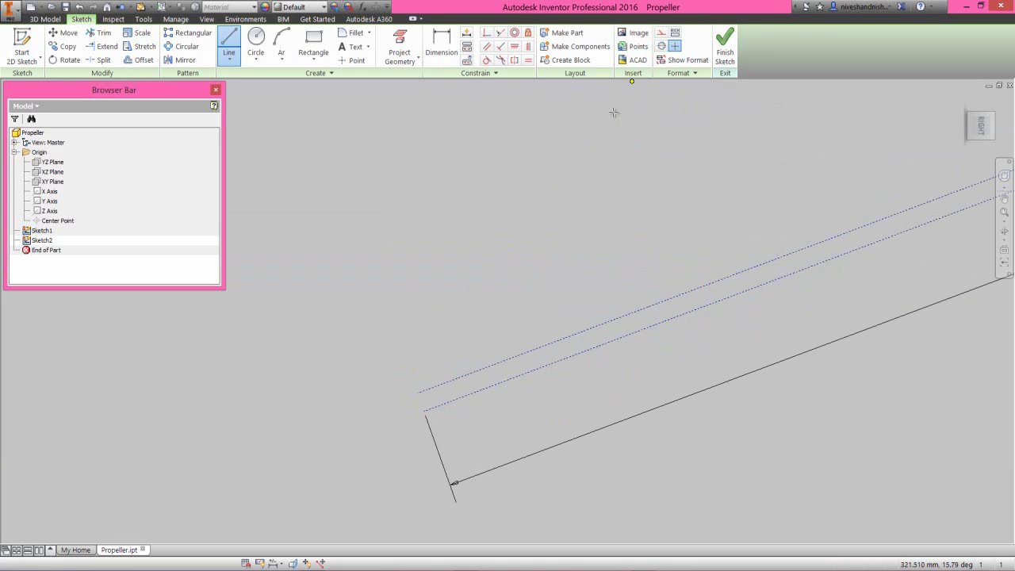
click(425, 413)
click(417, 393)
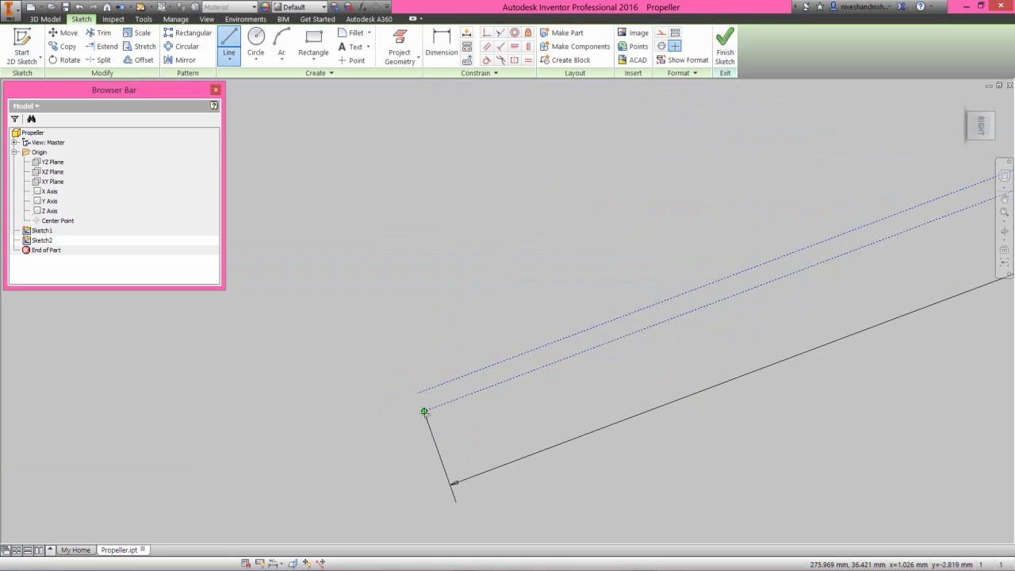
right_click(478, 331)
click(523, 330)
key(F5)
scroll(458, 388, up, 3)
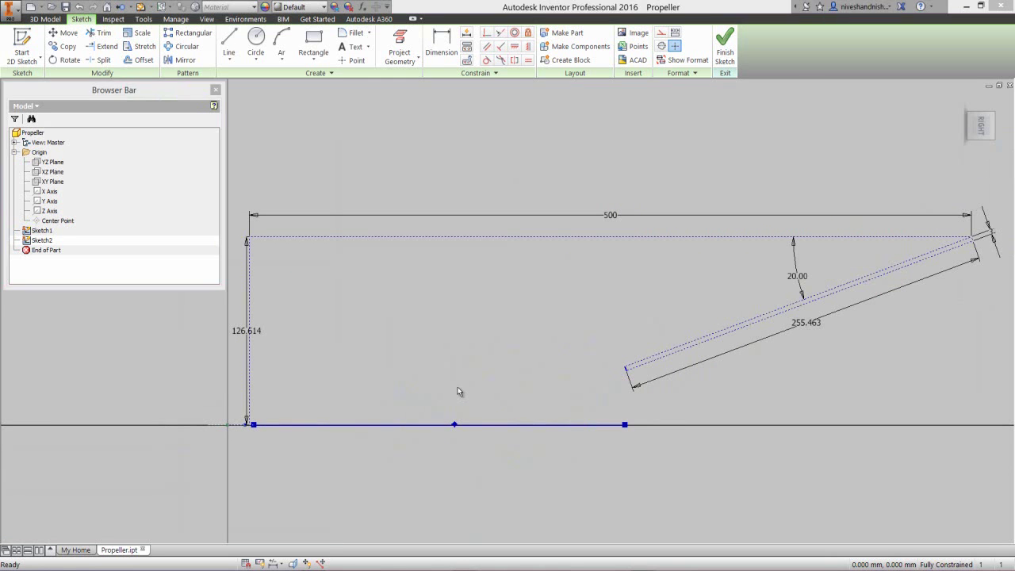
Step: Draw a tilted three-point rectangle with one side about 4 mm long near the lower end of the vertical construction line
scroll(491, 396, down, 2)
scroll(325, 416, up, 3)
scroll(360, 410, up, 10)
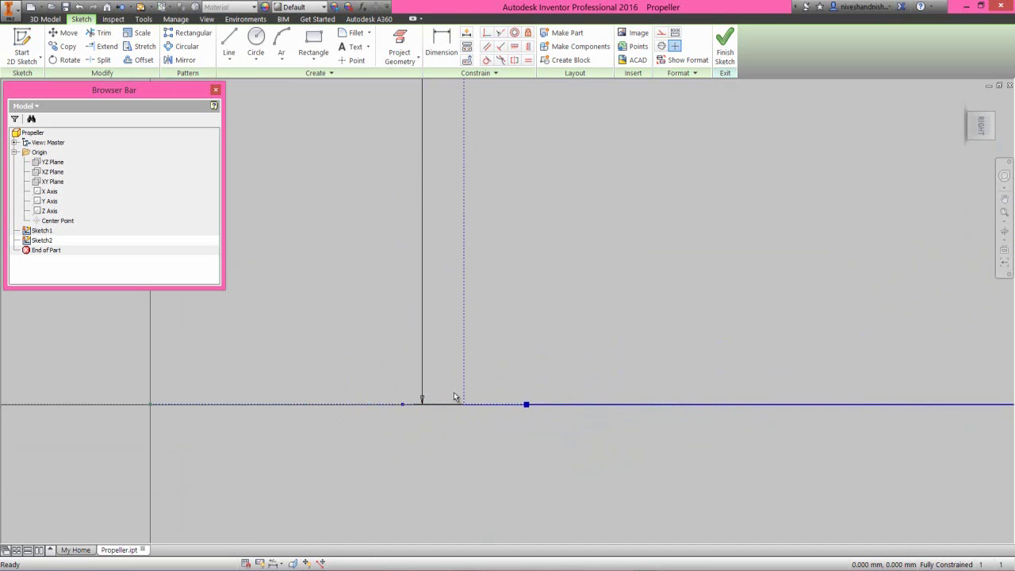
click(321, 62)
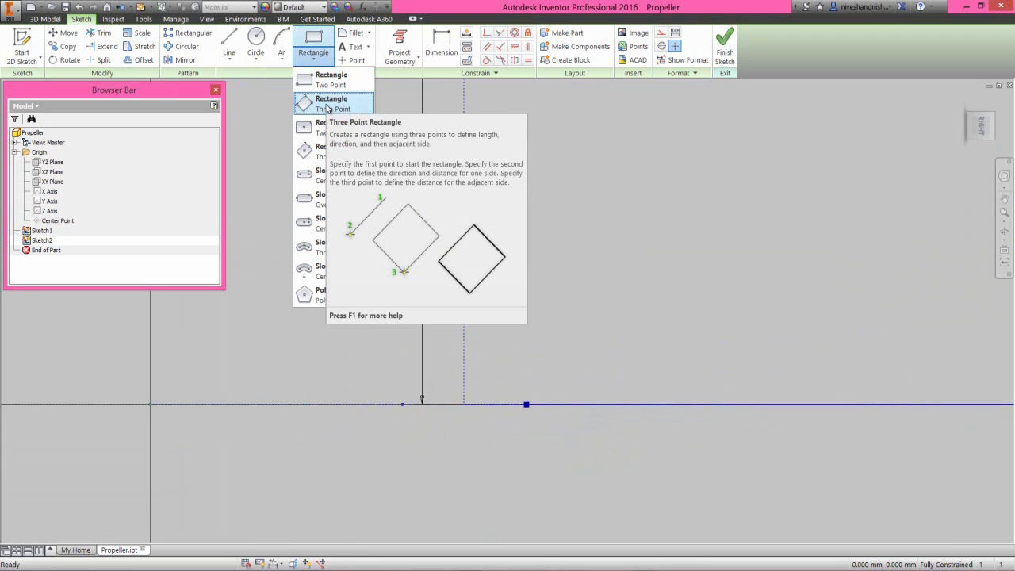
click(326, 103)
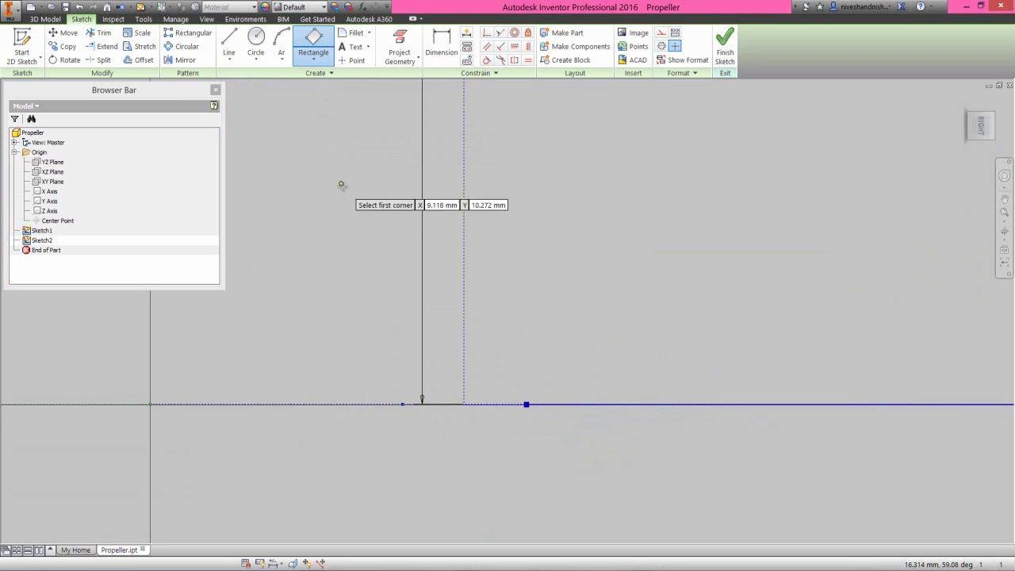
click(385, 433)
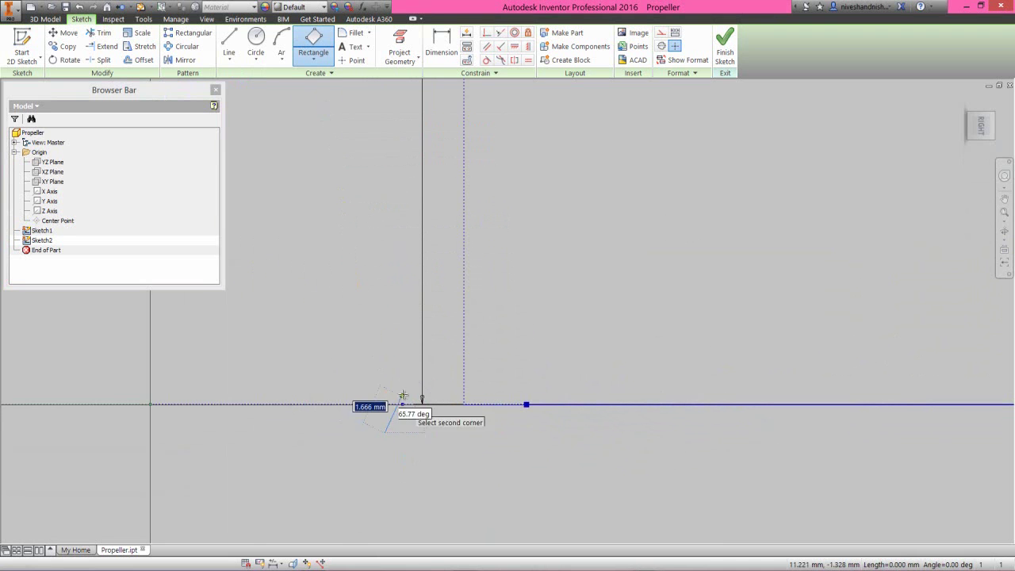
click(437, 351)
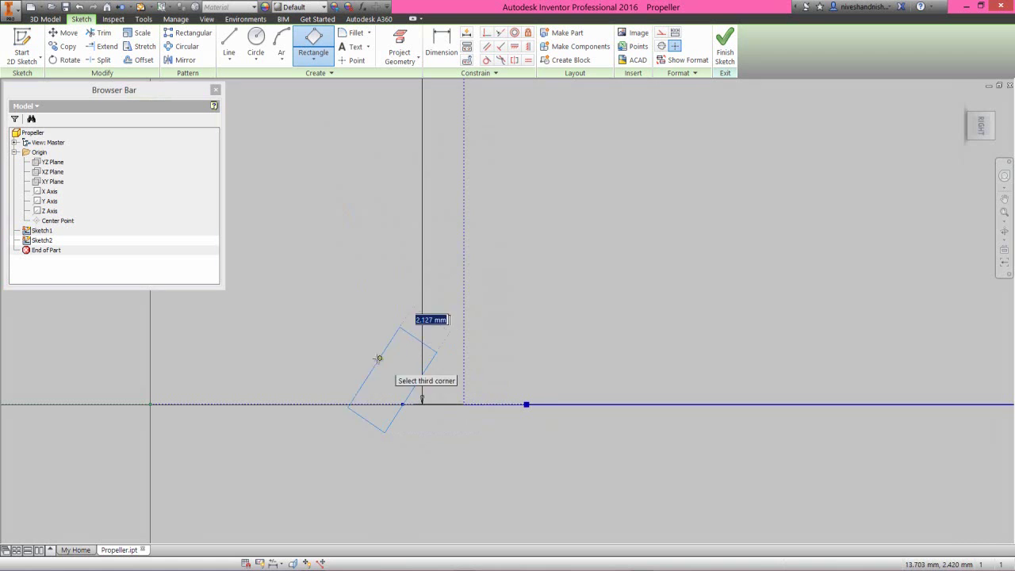
click(337, 351)
right_click(332, 252)
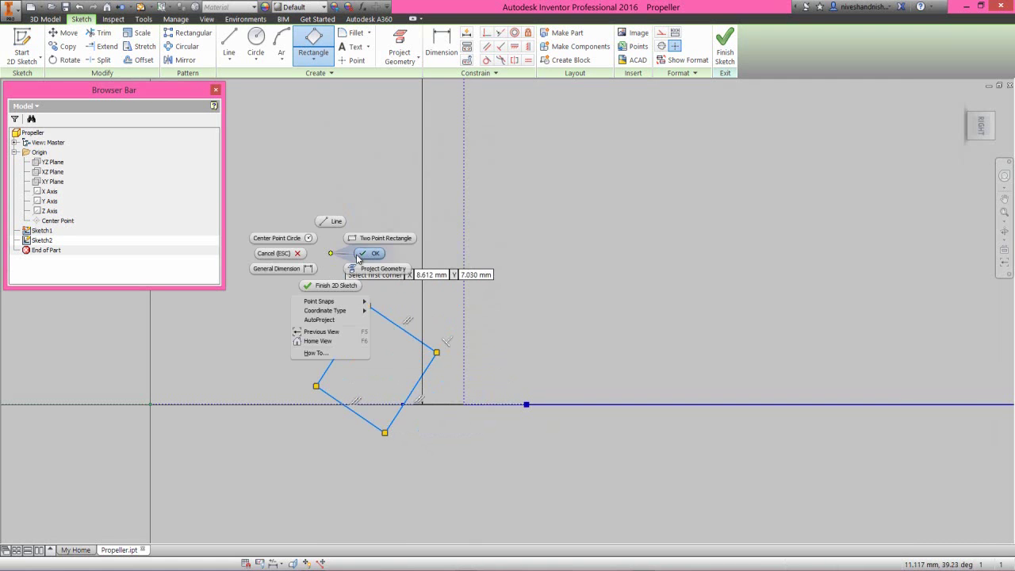
click(369, 259)
Step: Convert the rectangle to construction geometry and make its lower-right side's midpoint coincident with the vertical construction line's lower end
drag(414, 428, 442, 462)
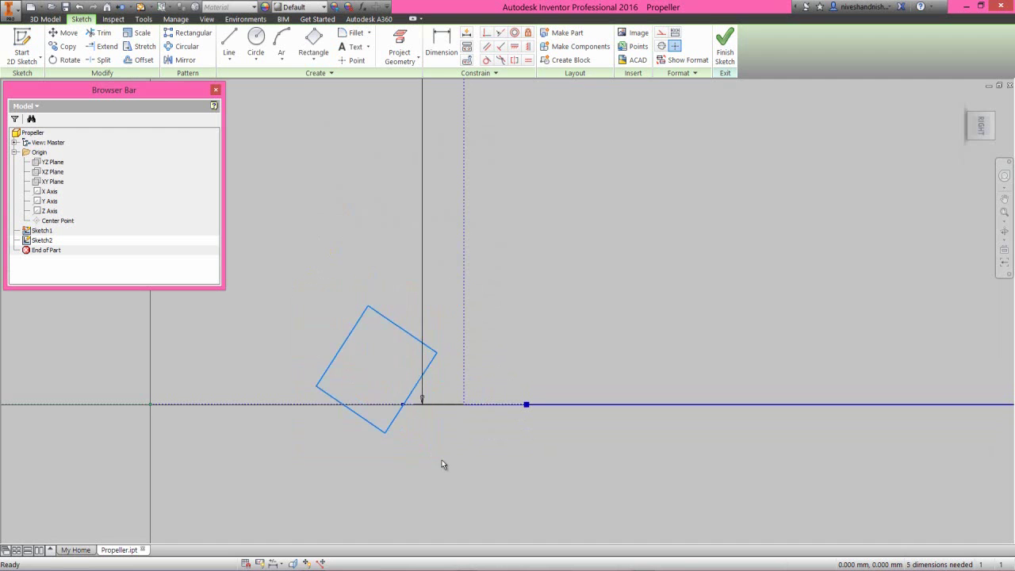
click(658, 35)
key(Escape)
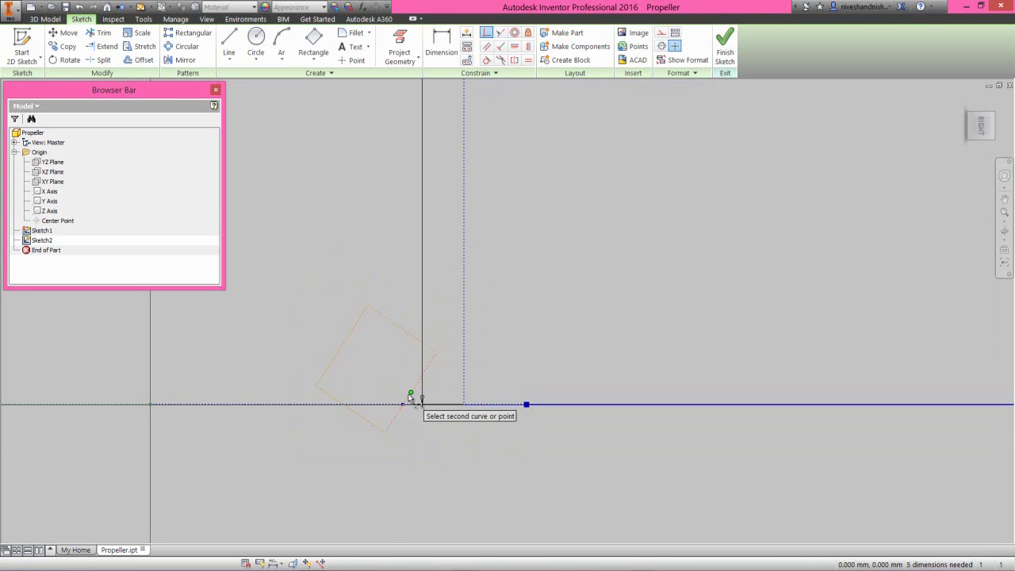
click(464, 405)
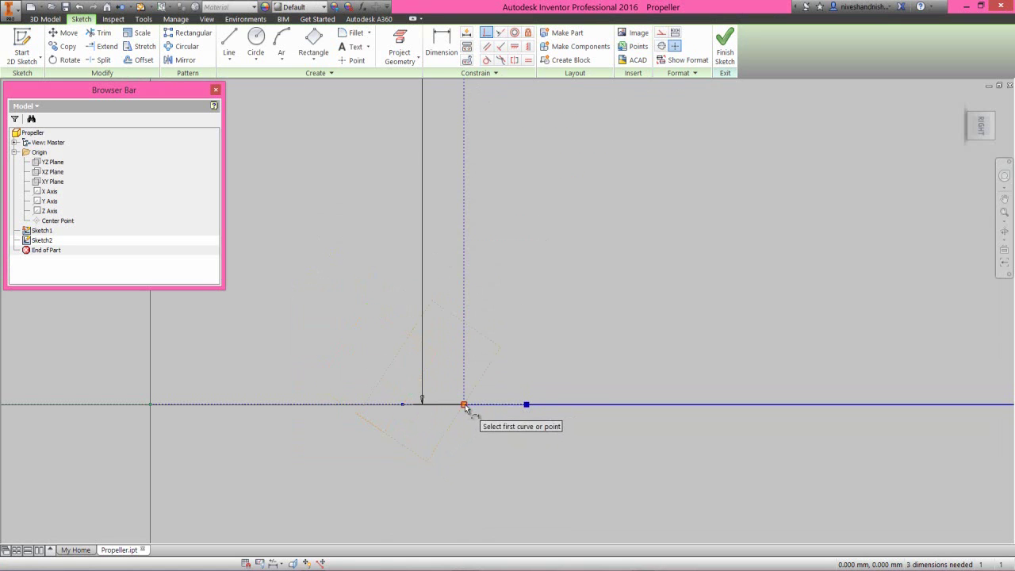
Step: Add an aligned 3 mm dimension to the upper side of the tilted construction rectangle
right_click(525, 362)
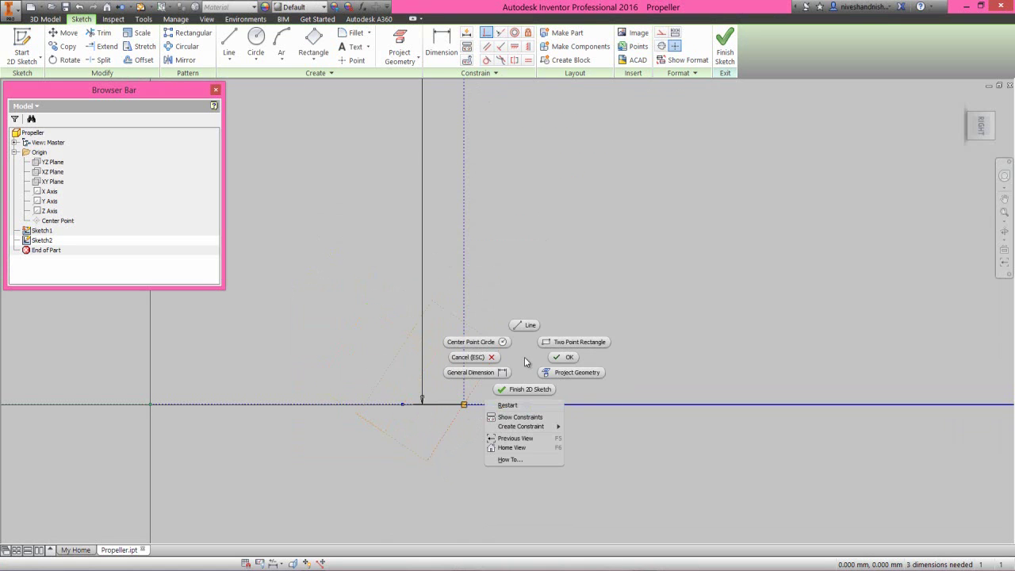
click(470, 372)
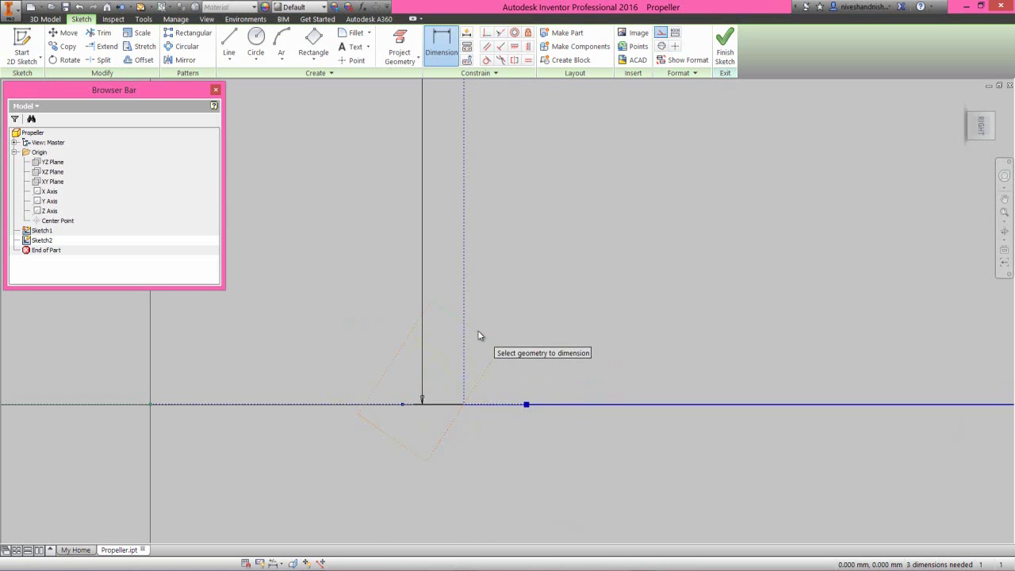
click(480, 327)
click(489, 314)
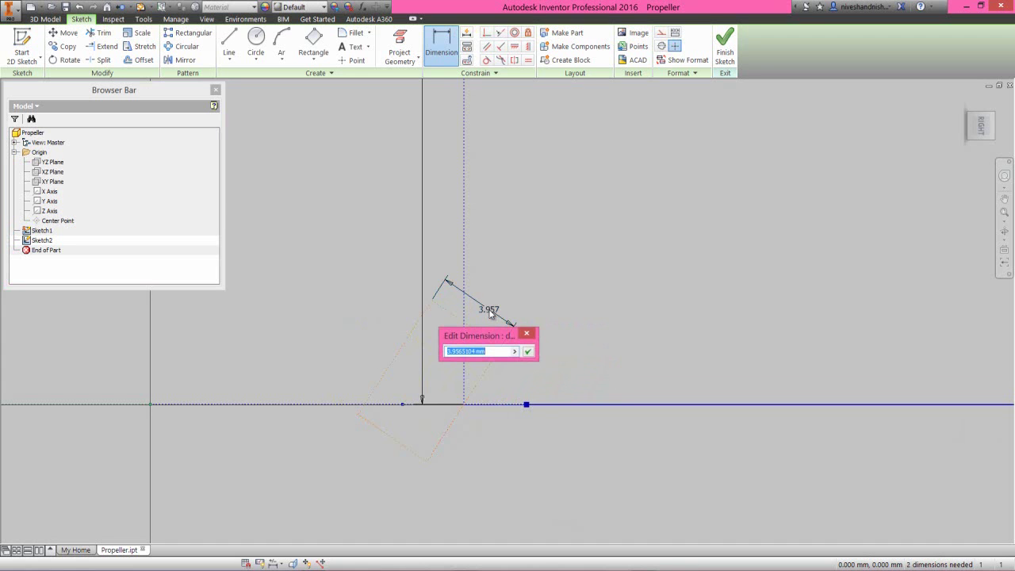
text(3)
key(Return)
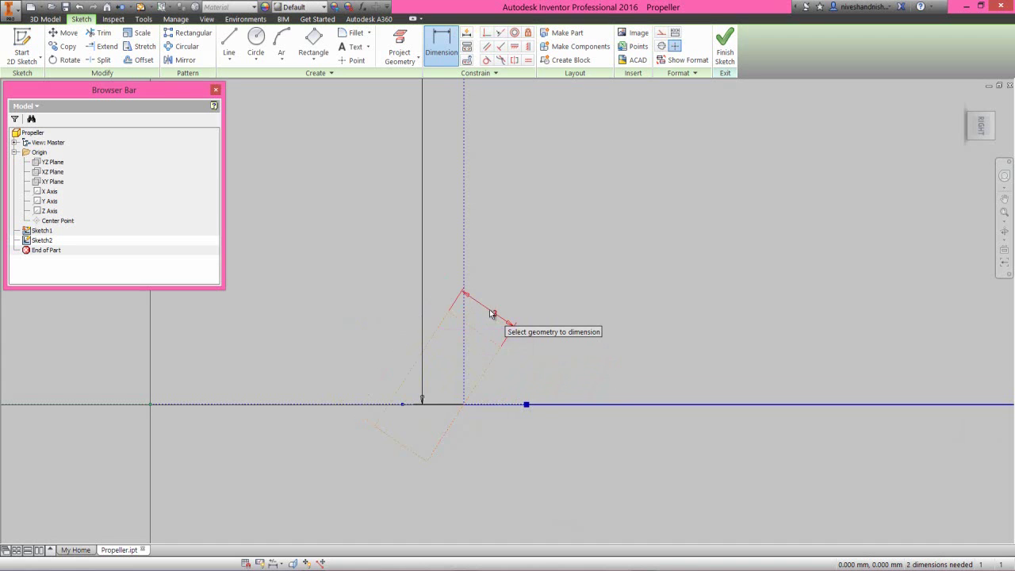
right_click(505, 251)
click(541, 256)
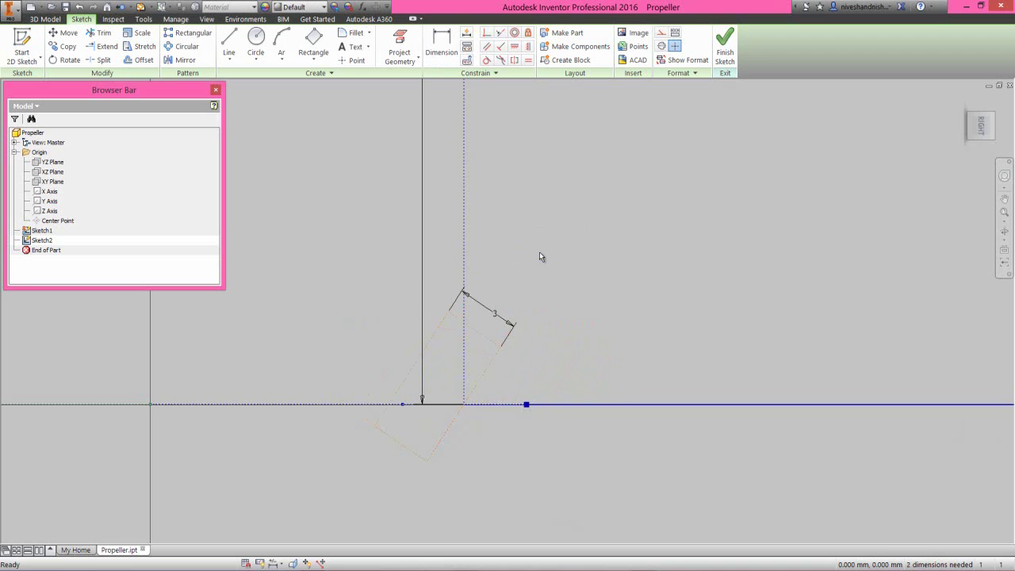
Step: Apply an equal constraint to two adjacent sides of the construction rectangle so that it becomes a square
click(527, 61)
click(478, 334)
click(488, 367)
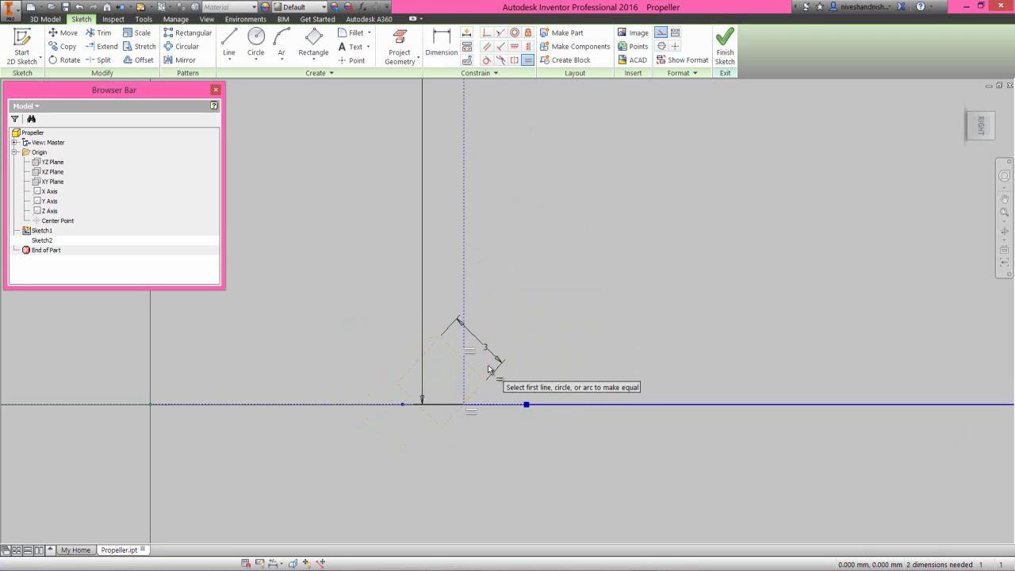
right_click(521, 306)
click(555, 298)
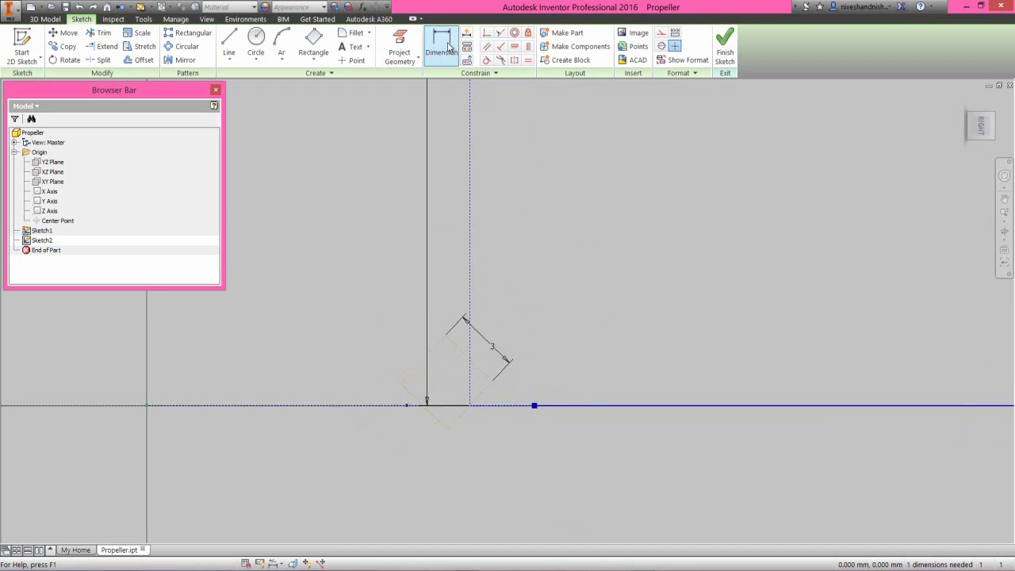
Step: Dimension the angle between the square's upper side and the 500 mm construction line as 20 degrees
click(448, 48)
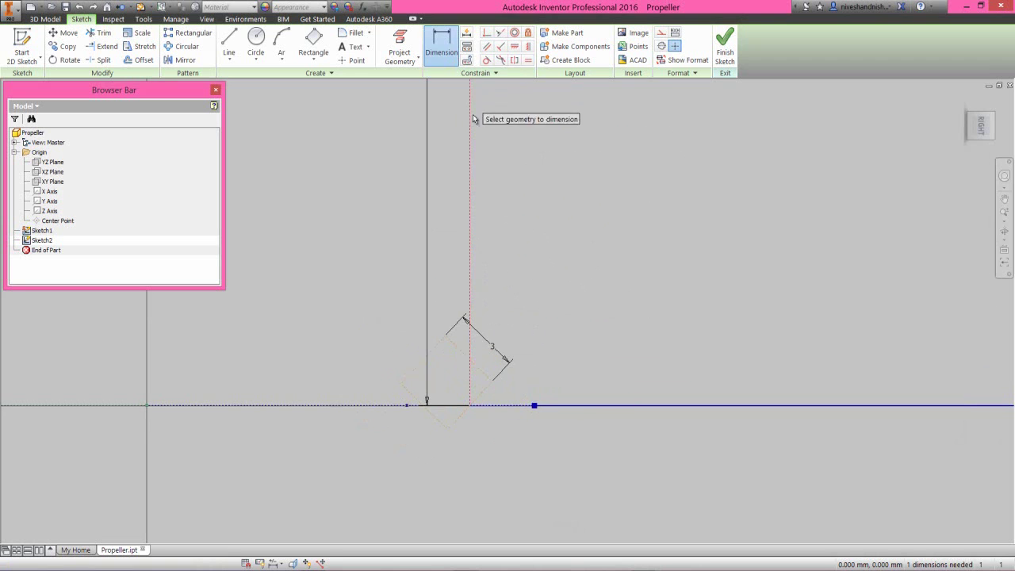
click(481, 373)
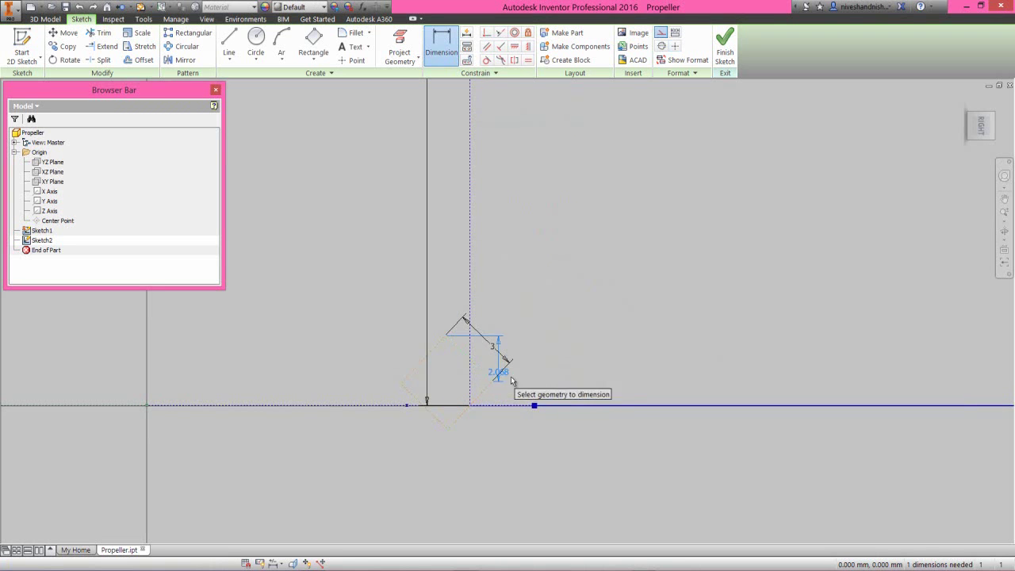
scroll(534, 403, down, 5)
scroll(537, 391, down, 3)
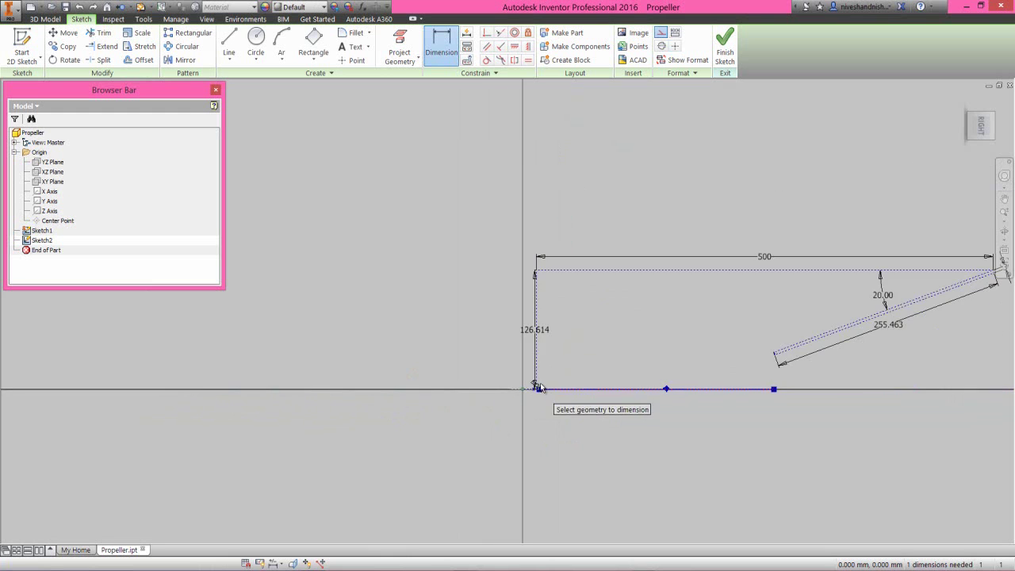
scroll(546, 365, up, 2)
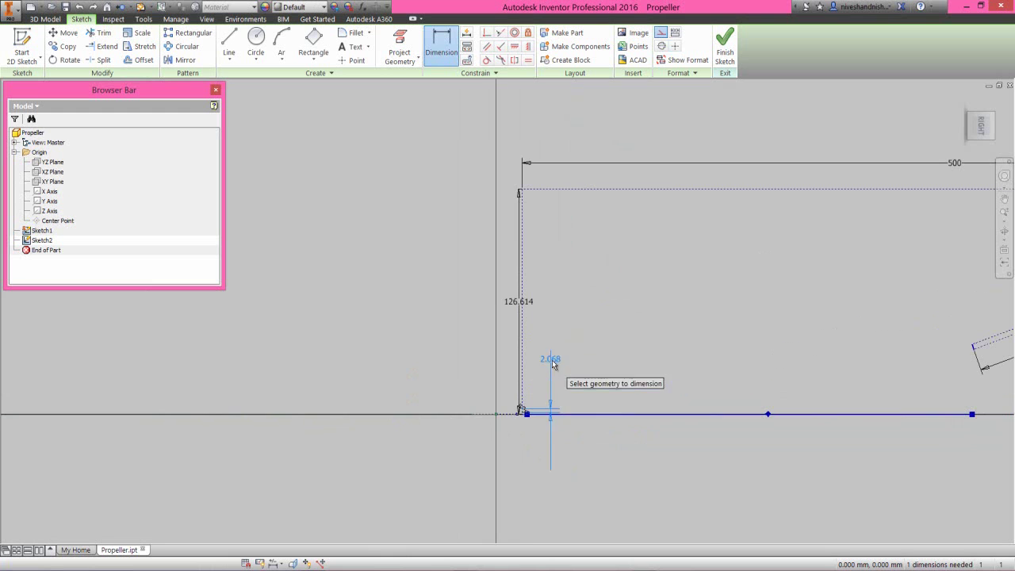
click(590, 190)
click(583, 271)
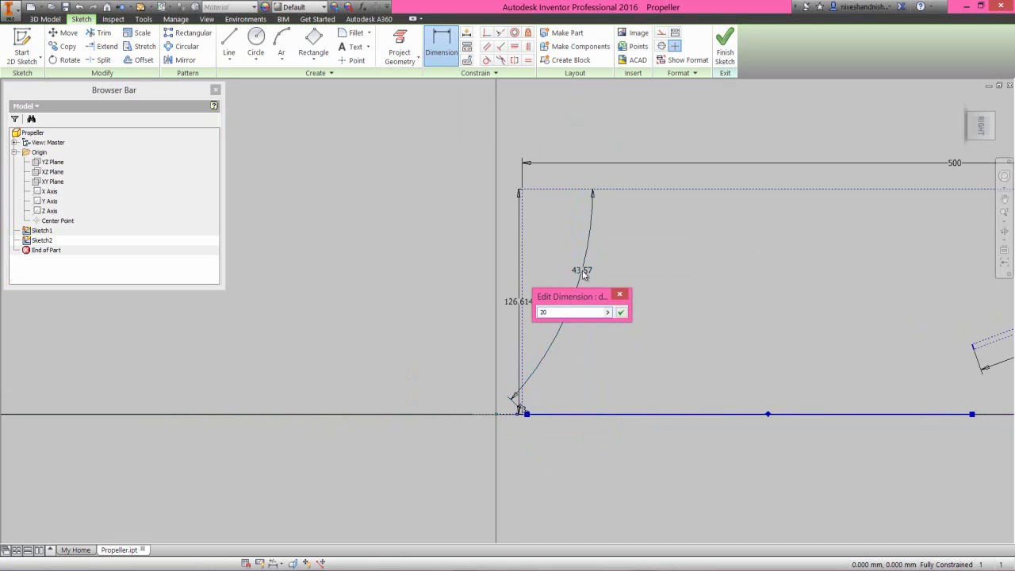
key(Return)
right_click(585, 273)
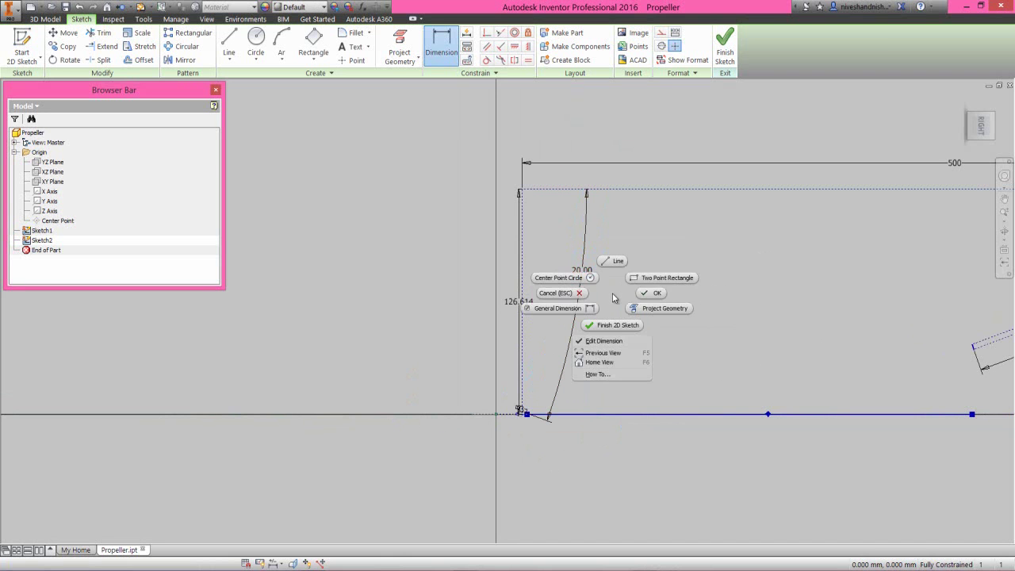
click(652, 290)
Step: Change the square's side that passes through the vertical construction line's lower end from construction to a solid line
scroll(556, 405, up, 5)
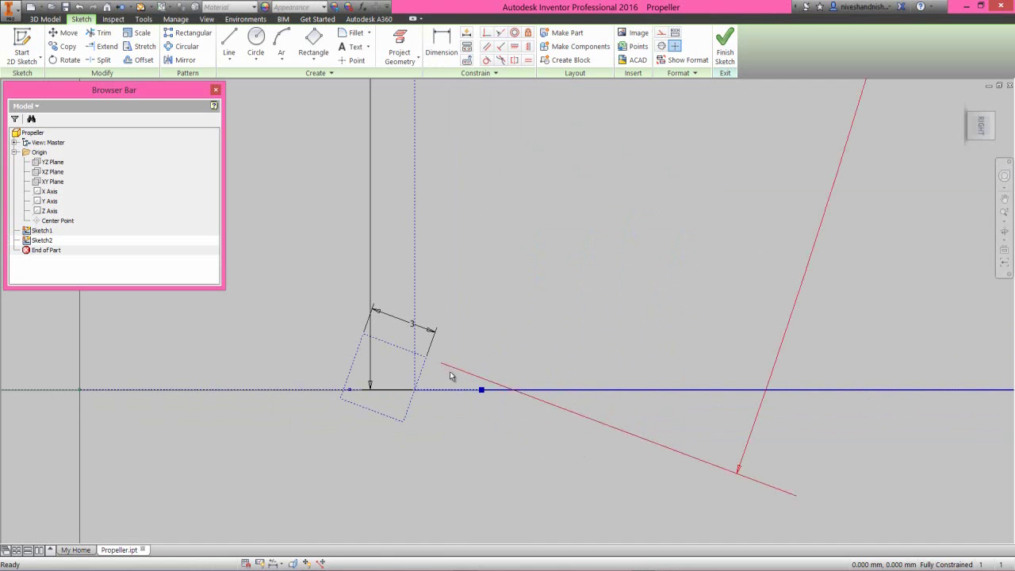
click(424, 372)
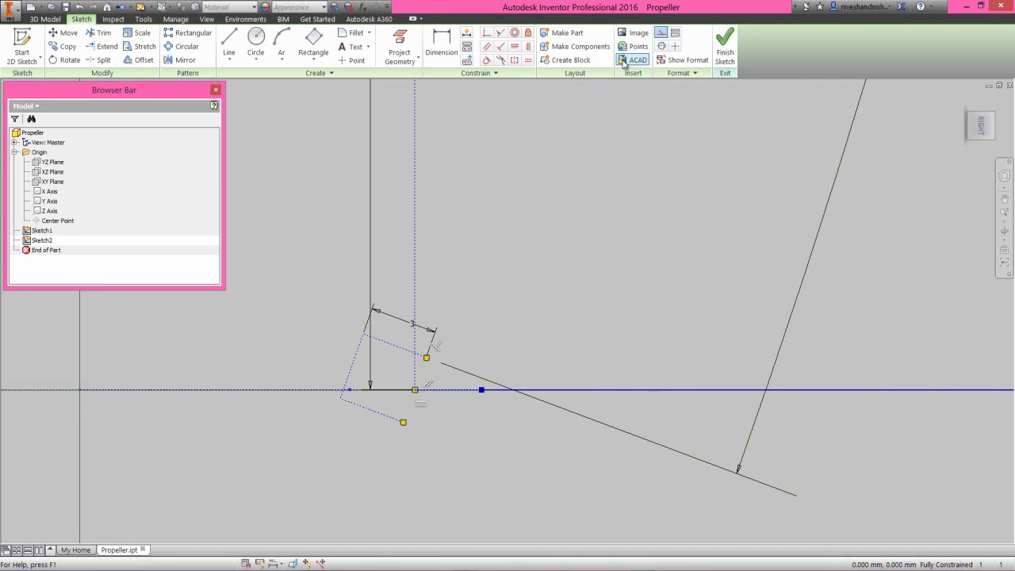
click(600, 158)
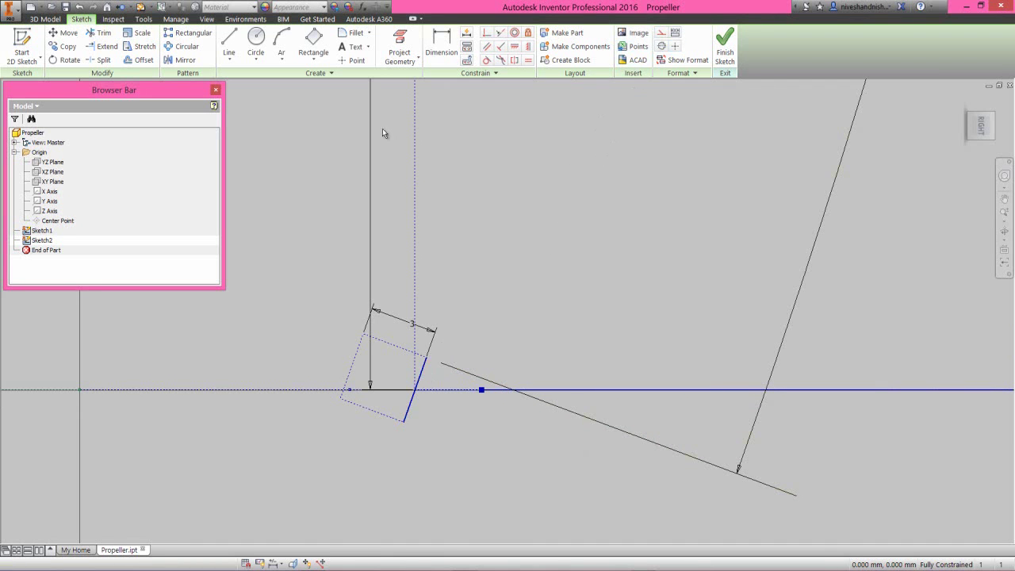
Step: Draw a two-point spline from the upper end of the square's solid side to the upper end of the short solid line on the blade section
click(236, 61)
click(249, 126)
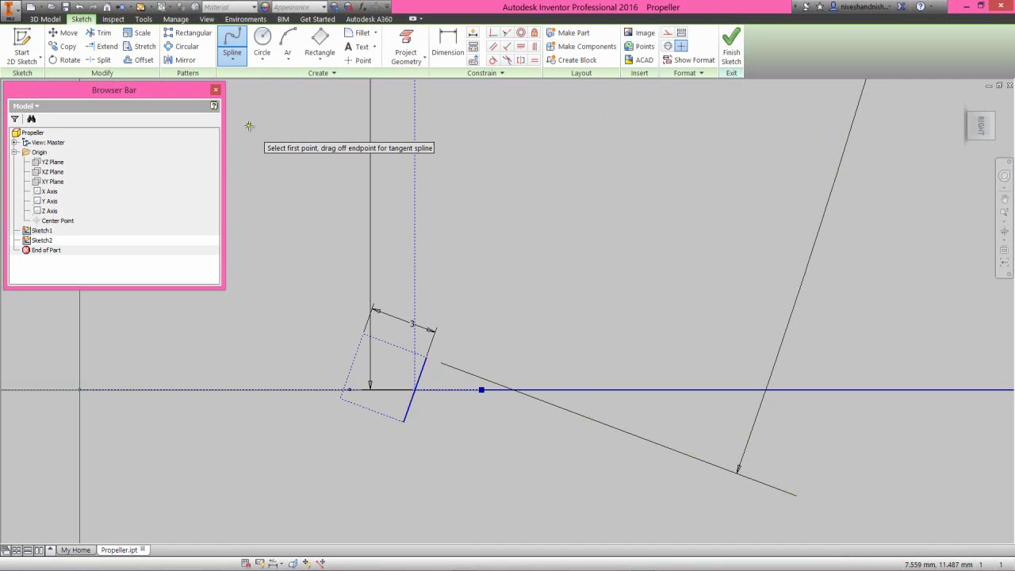
click(426, 358)
scroll(424, 363, down, 5)
scroll(436, 363, down, 3)
scroll(813, 292, up, 4)
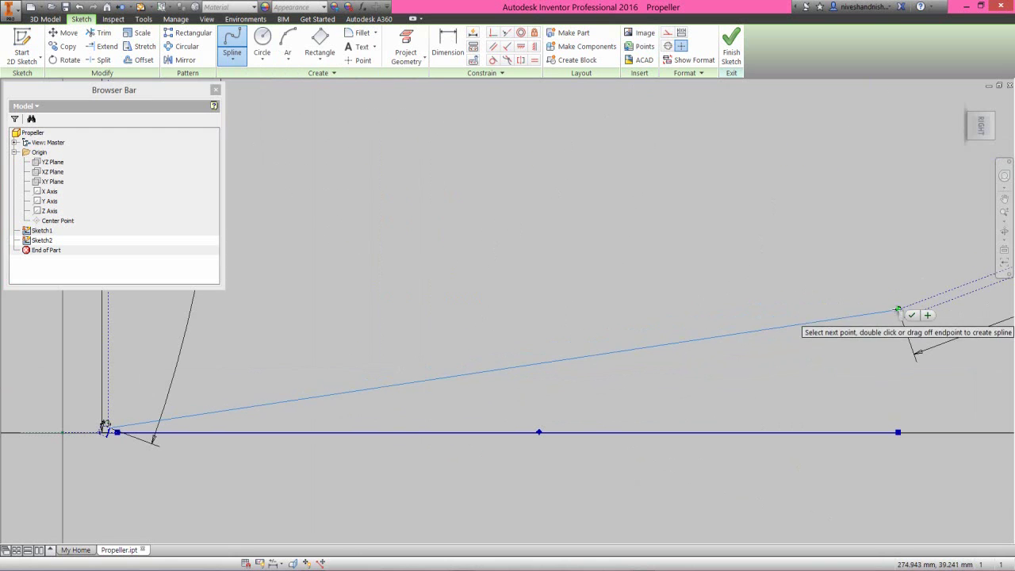
double_click(897, 309)
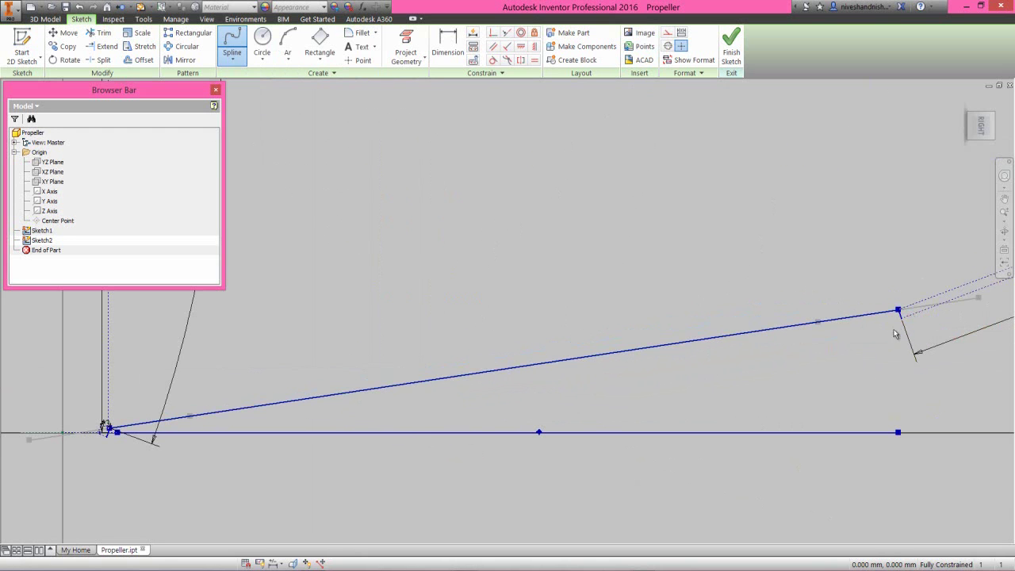
key(Escape)
Step: Apply a tangent constraint between the spline and the upper sloped construction line of the blade section
right_click(629, 201)
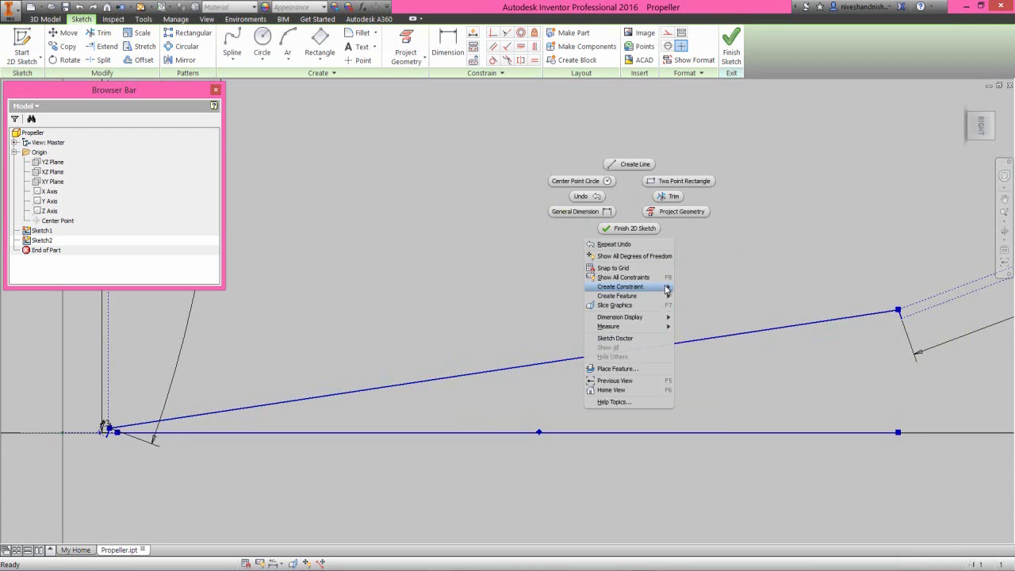
click(689, 296)
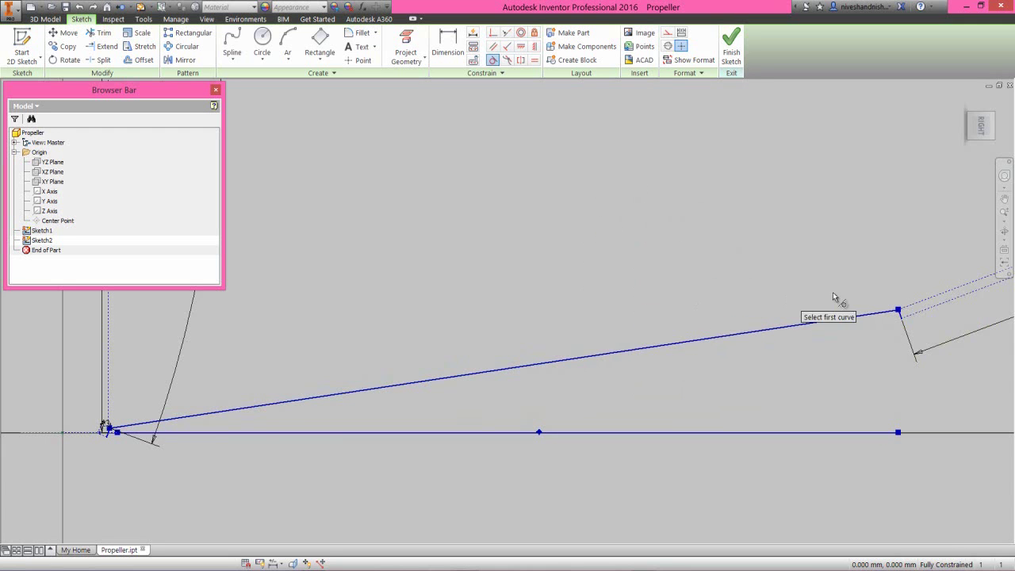
scroll(905, 312, up, 2)
click(913, 323)
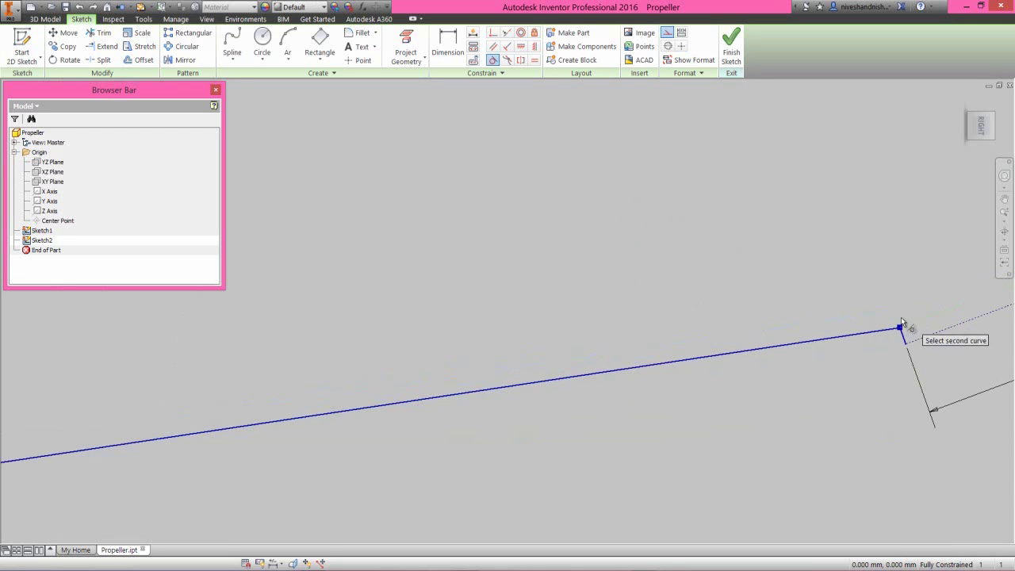
click(886, 331)
Step: Make the spline's other end tangent to the upper side of the small construction square
scroll(848, 312, down, 4)
scroll(594, 381, up, 6)
scroll(465, 346, up, 3)
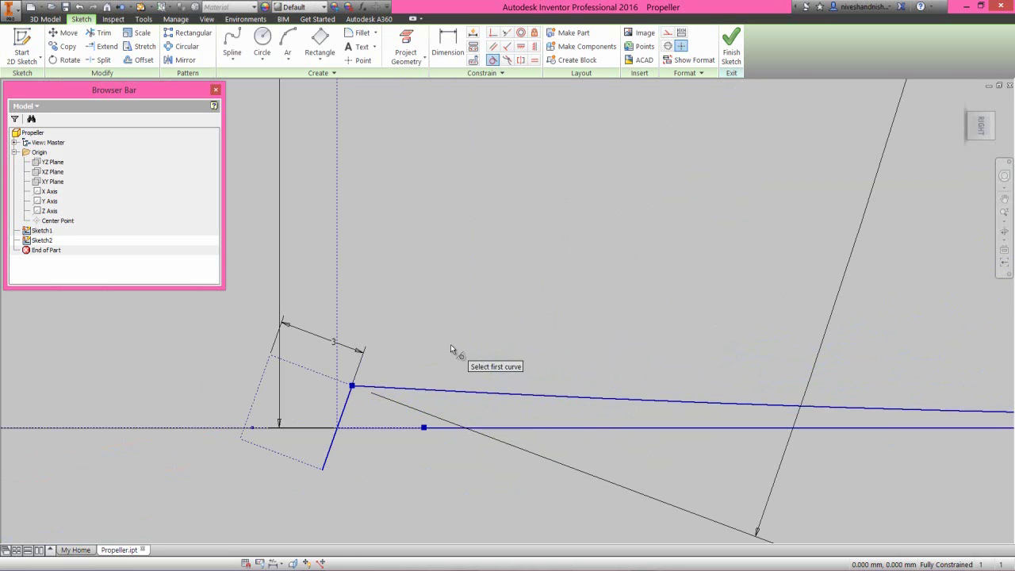
click(389, 389)
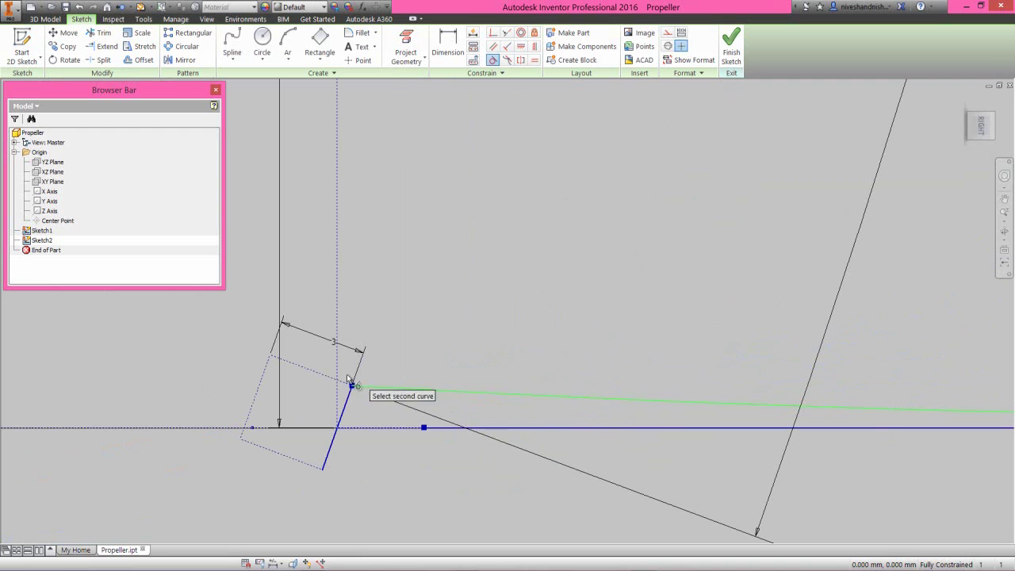
click(349, 384)
right_click(398, 295)
click(408, 262)
Step: Draw a two-point spline from the lower end of the square's solid side to the lower end of the short solid line on the blade section
click(232, 41)
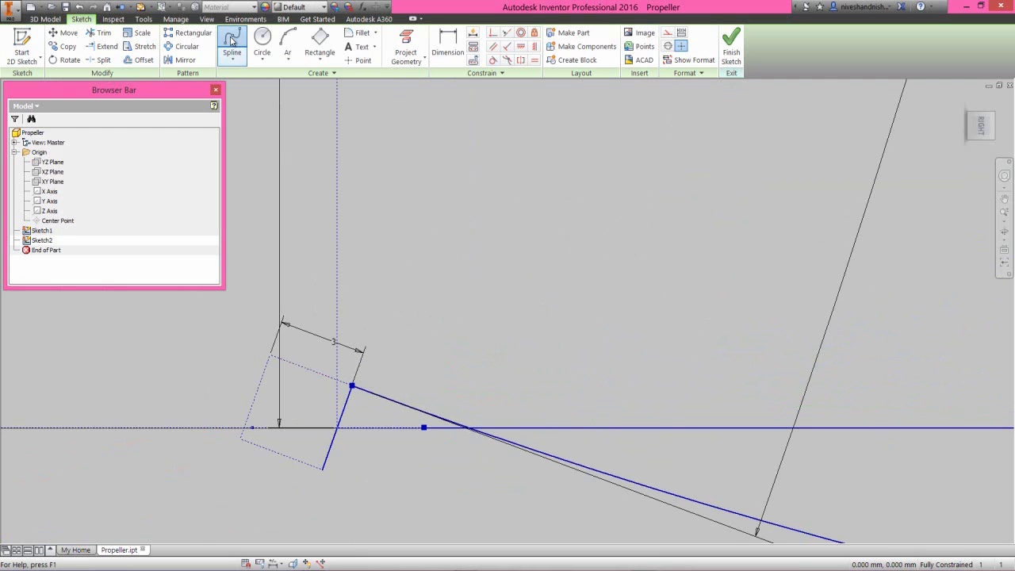
click(322, 468)
scroll(323, 469, up, 5)
scroll(346, 484, up, 5)
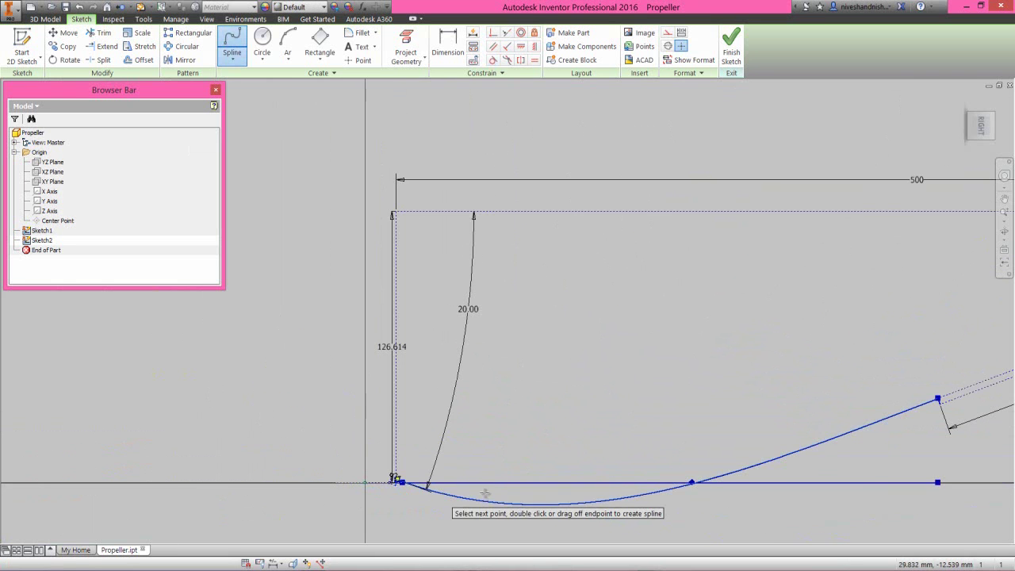
scroll(927, 440, down, 5)
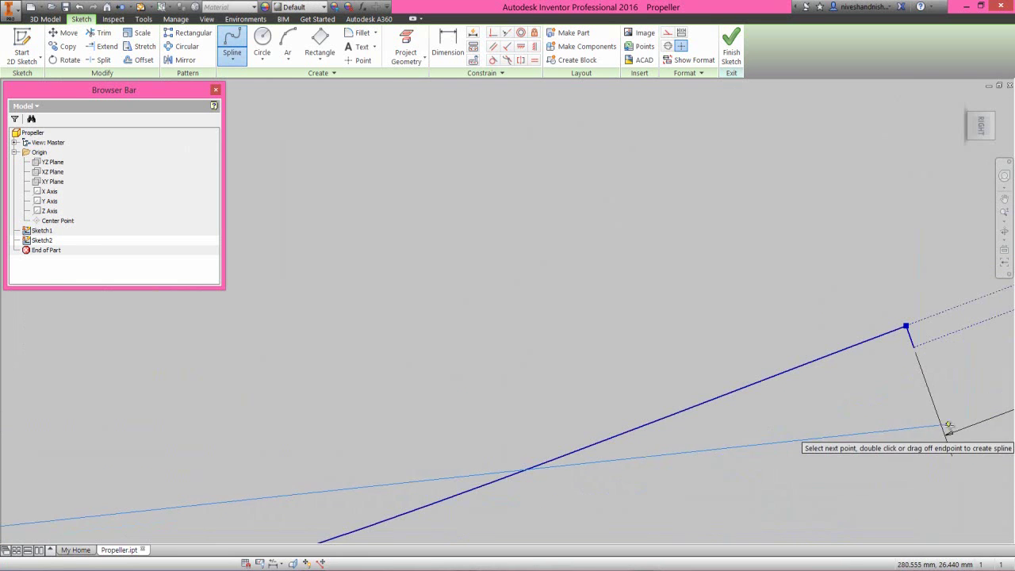
double_click(926, 353)
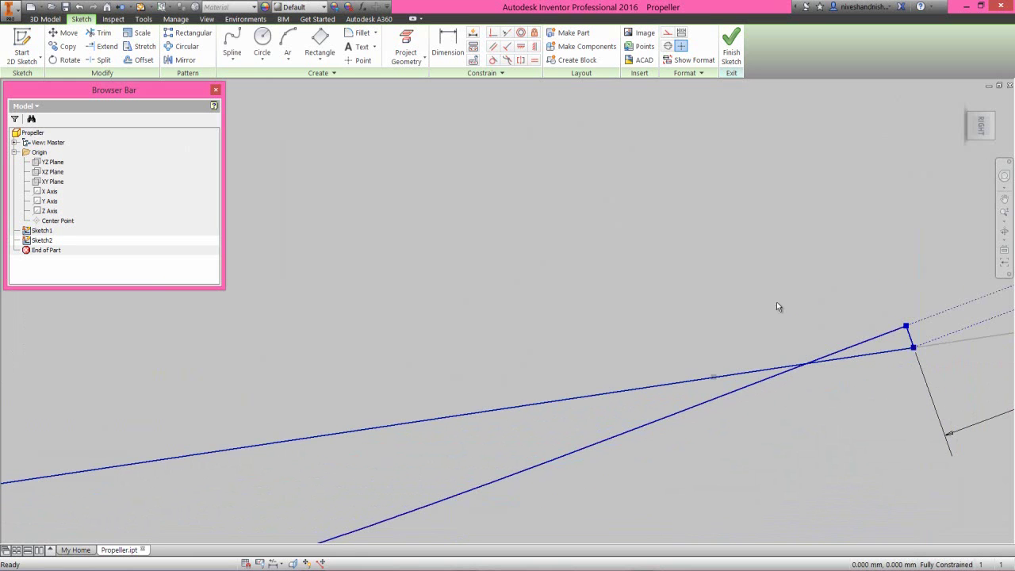
Step: Apply a tangent constraint between the lower spline and the lower sloped construction line of the blade section
right_click(724, 265)
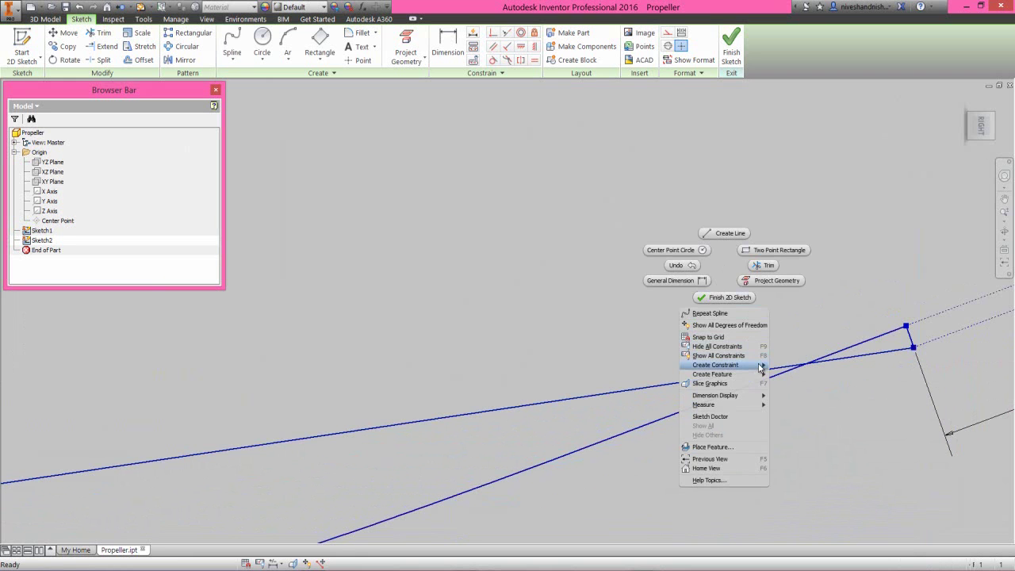
mouse_move(760, 367)
click(782, 383)
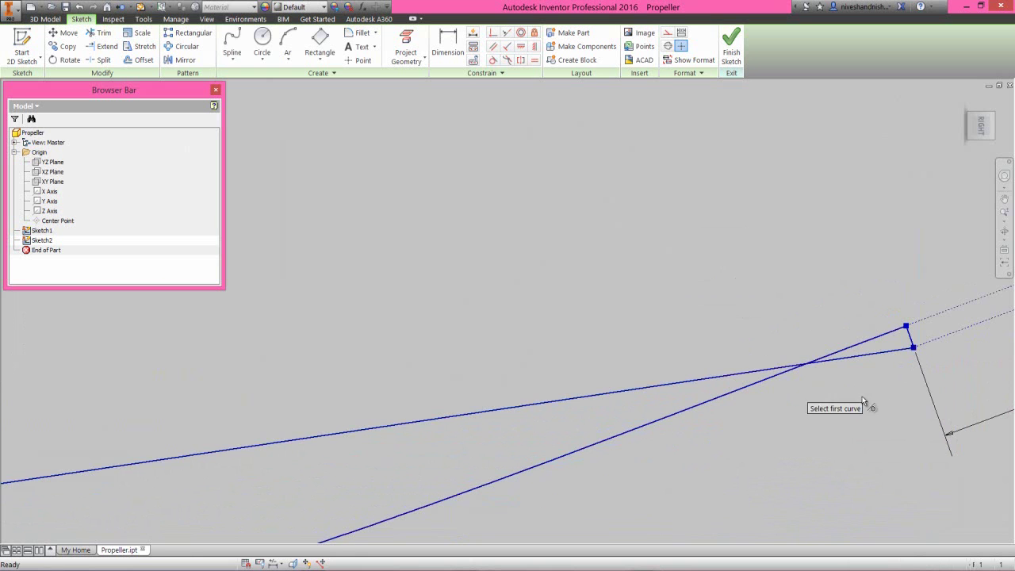
click(875, 355)
click(912, 342)
Step: Make the lower spline's other end tangent to the lower side of the small construction square
scroll(650, 304, up, 4)
scroll(265, 421, down, 6)
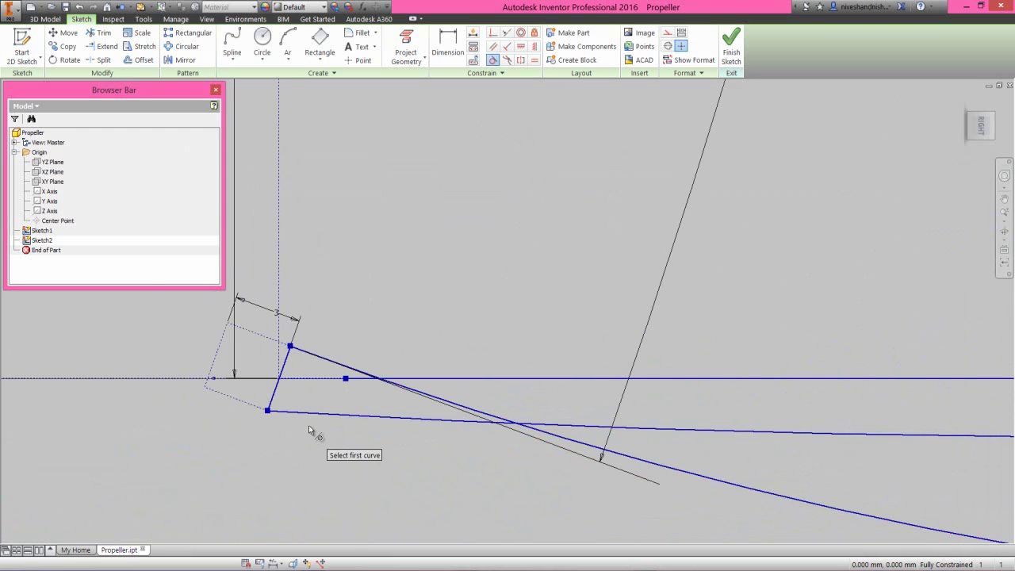
click(306, 411)
click(271, 401)
right_click(359, 281)
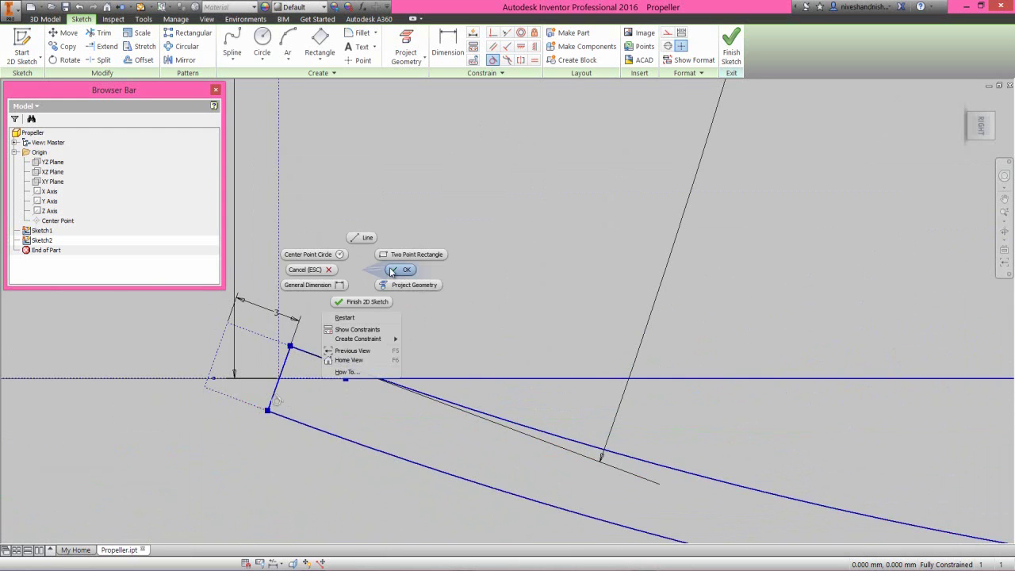
click(362, 270)
Step: Finish the blade section sketch and return the model to the isometric home view
scroll(349, 360, down, 2)
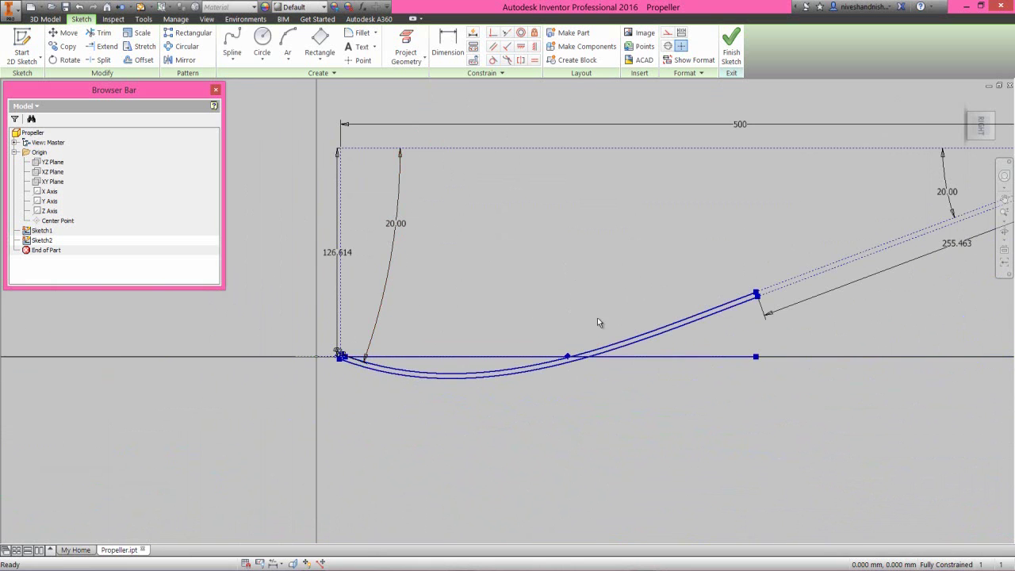
click(731, 49)
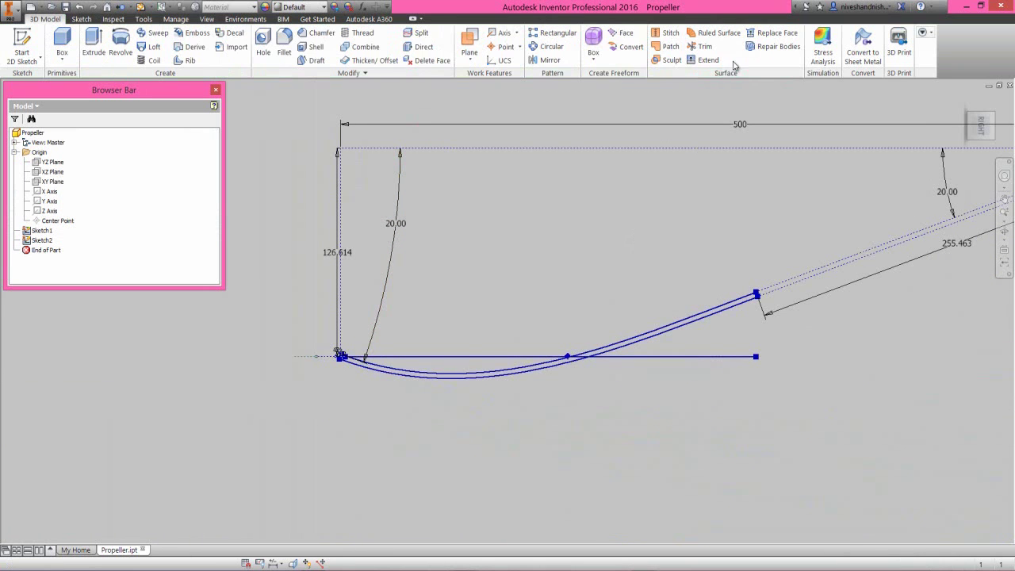
click(965, 103)
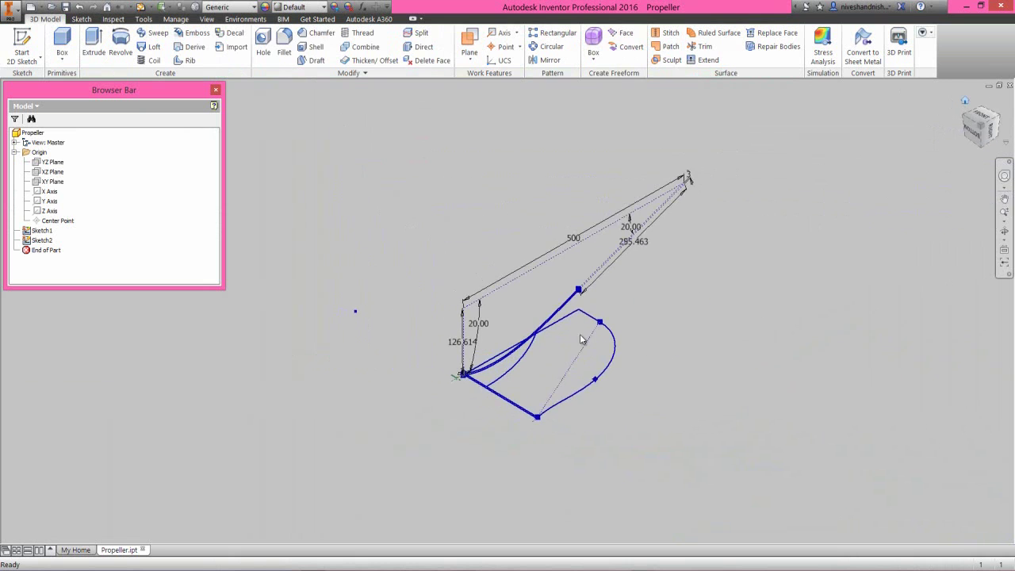
scroll(549, 351, up, 3)
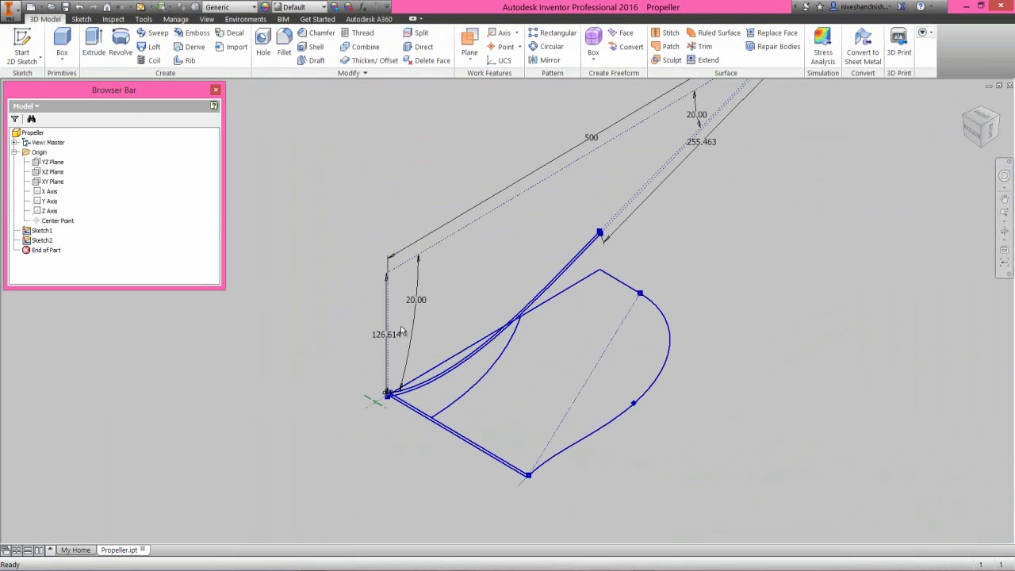
Step: Turn off dimension visibility for Sketch2 and collapse the expanded nodes in the model browser
click(44, 241)
right_click(43, 241)
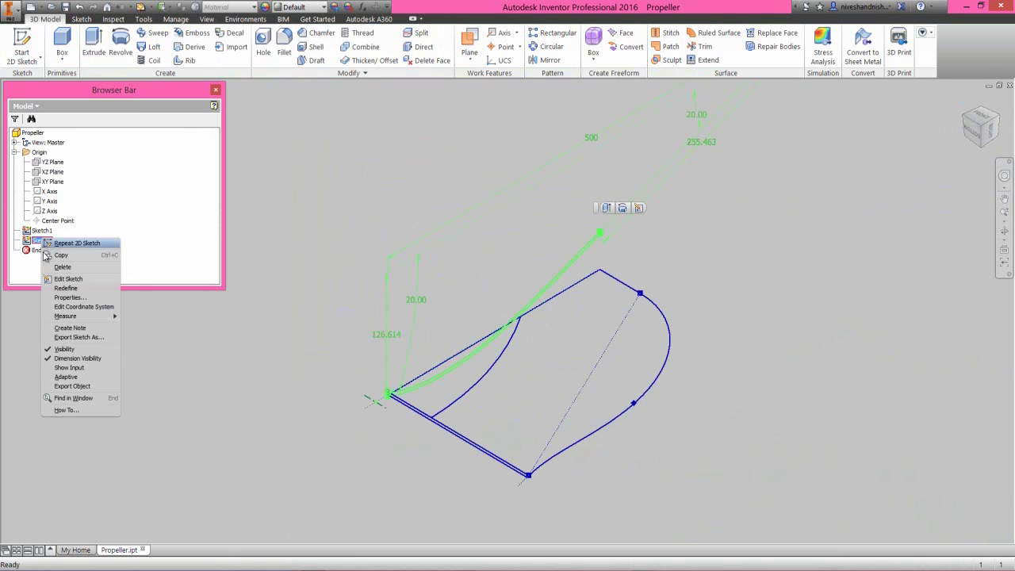
click(67, 359)
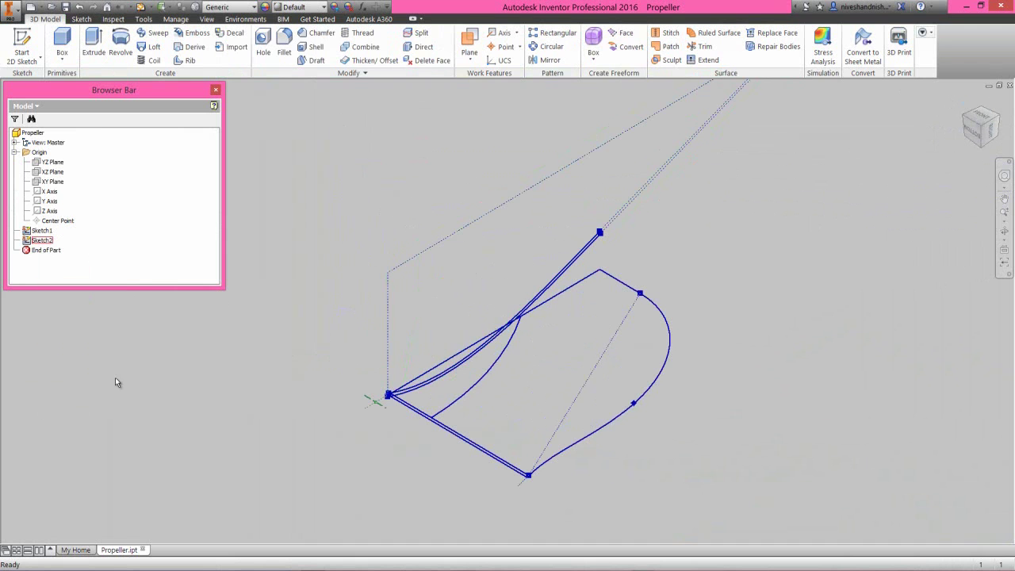
right_click(153, 226)
click(168, 339)
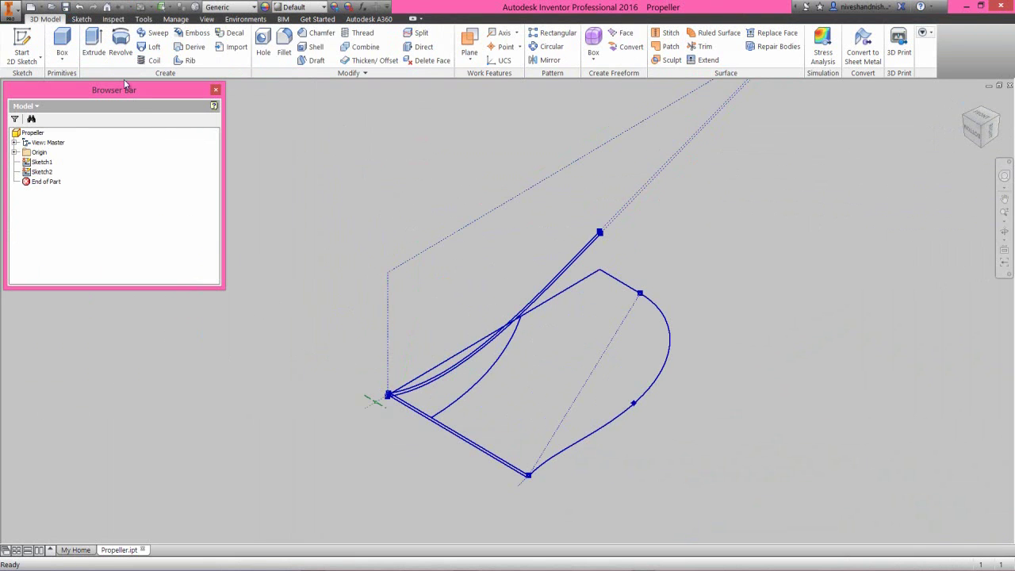
Step: Extrude the large blade region of the XY-plane sketch symmetrically by 100 mm as a new solid
click(94, 50)
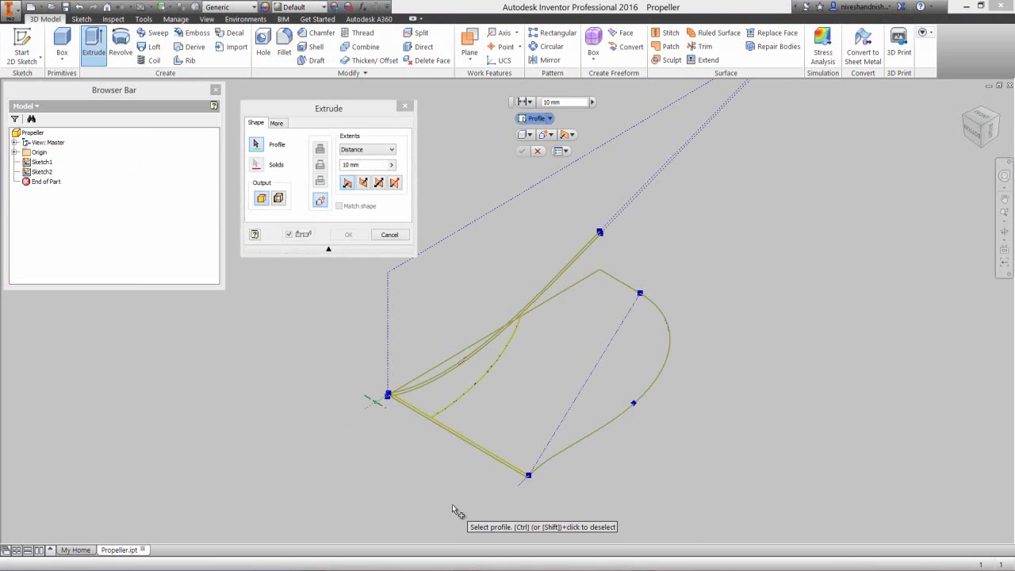
scroll(451, 493, up, 3)
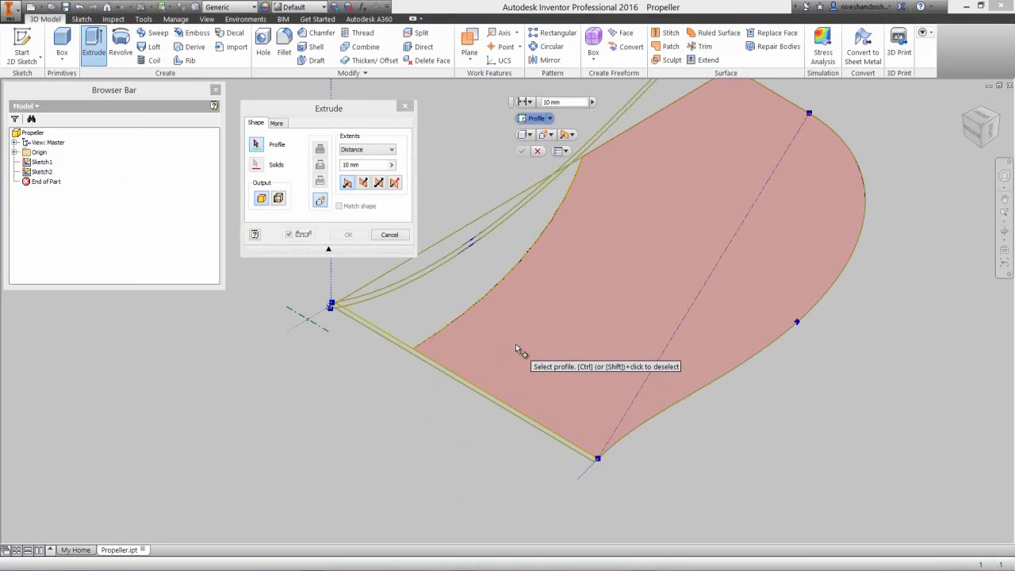
click(517, 349)
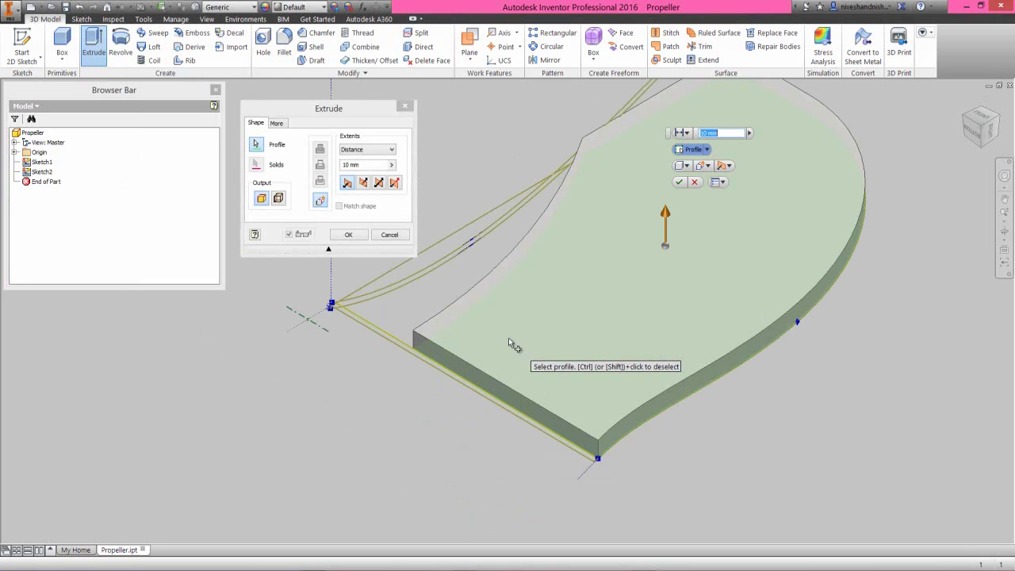
click(380, 186)
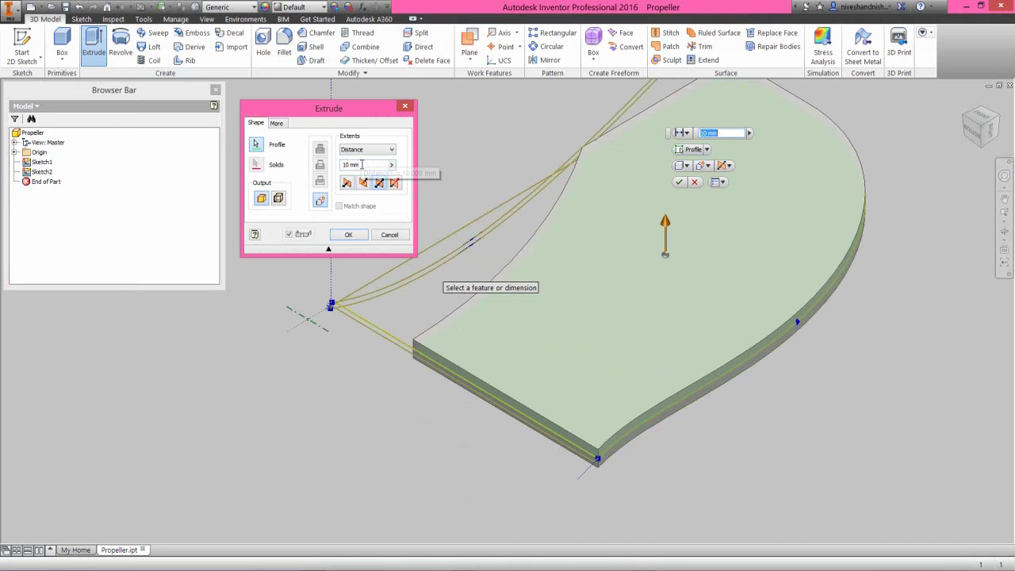
drag(361, 164, 337, 173)
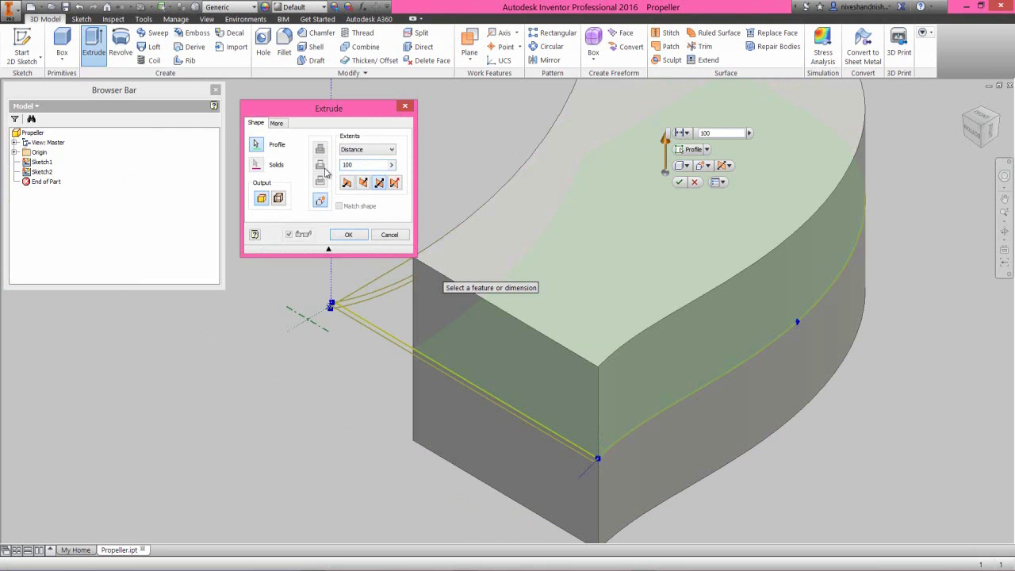
click(350, 235)
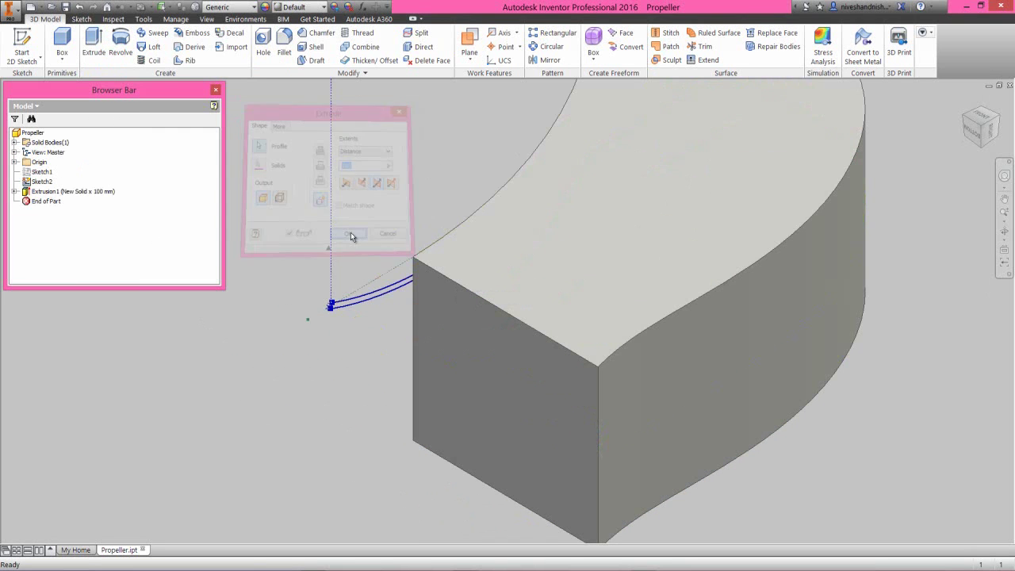
Step: Fit the extruded blade and the section sketch in view and bring up the display and appearance commands
click(1004, 228)
click(966, 240)
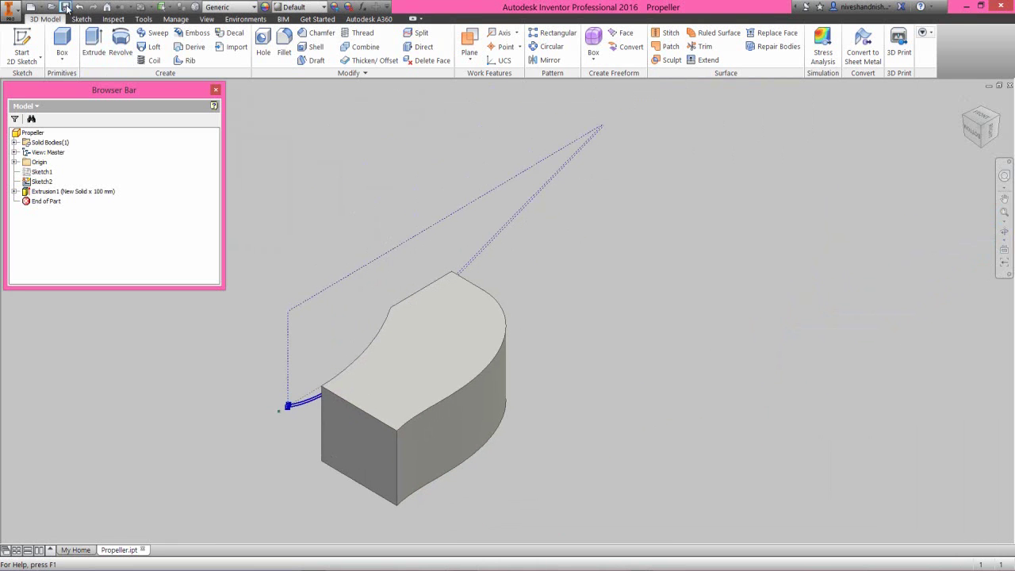
click(206, 20)
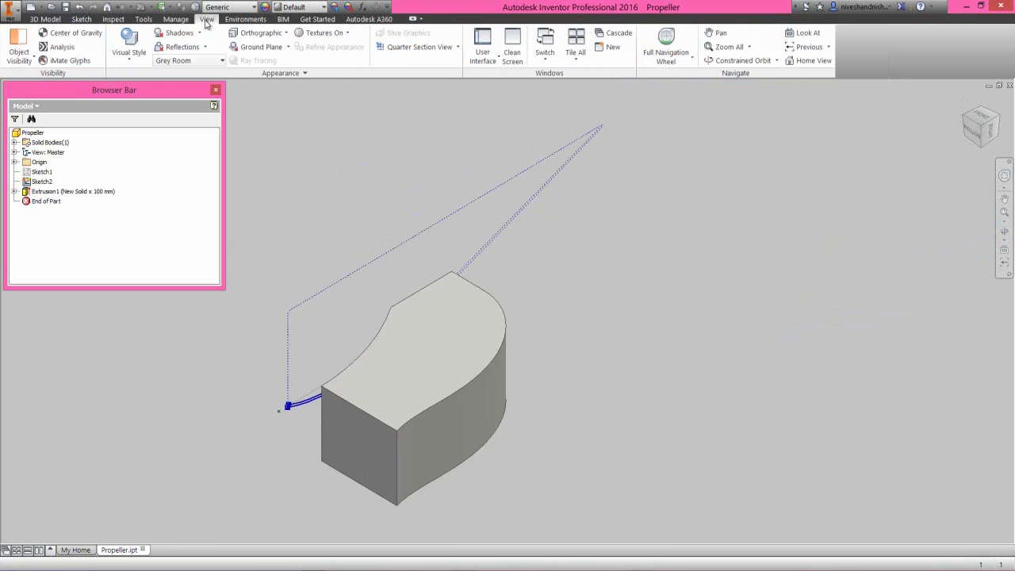
Step: Import the lighting style file Favorite Color.styxml and make Copy of Two Lights-1 the active lighting style
click(222, 61)
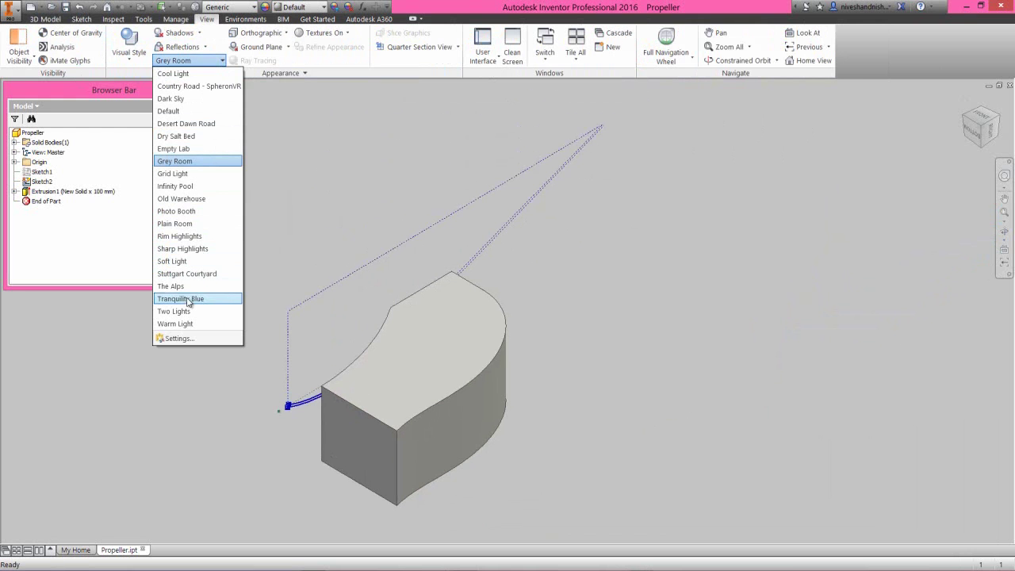
click(189, 339)
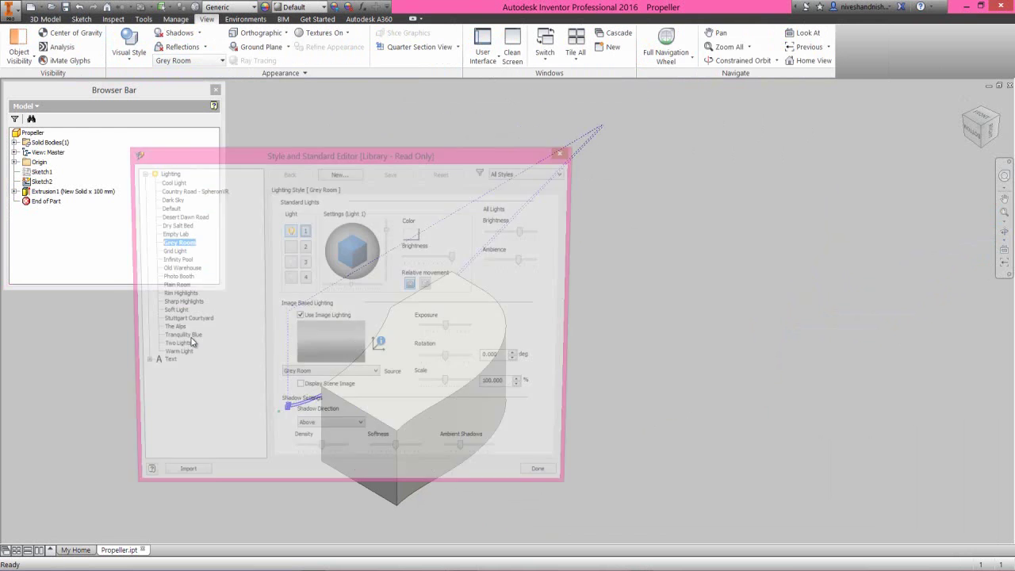
click(177, 481)
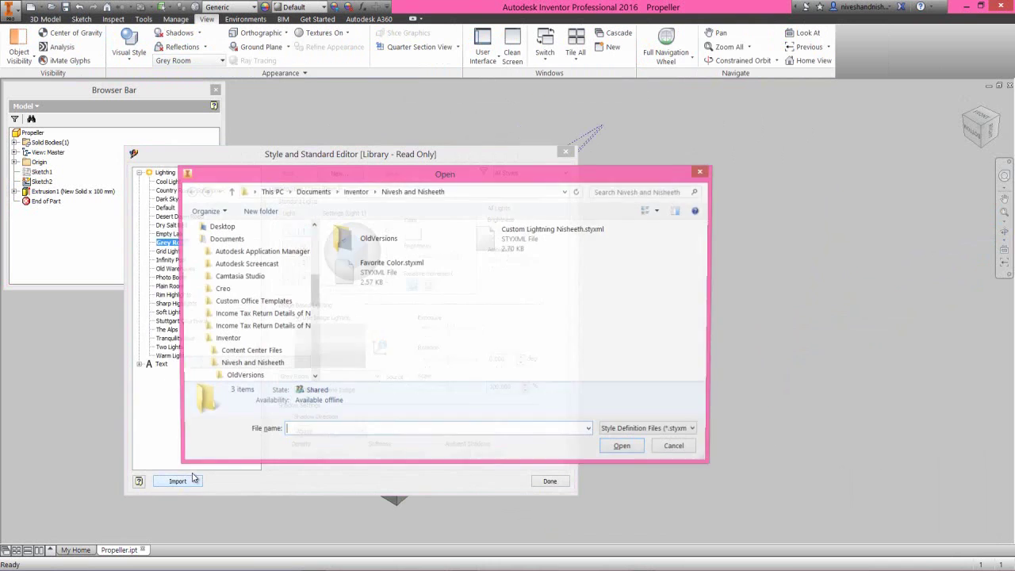
double_click(347, 271)
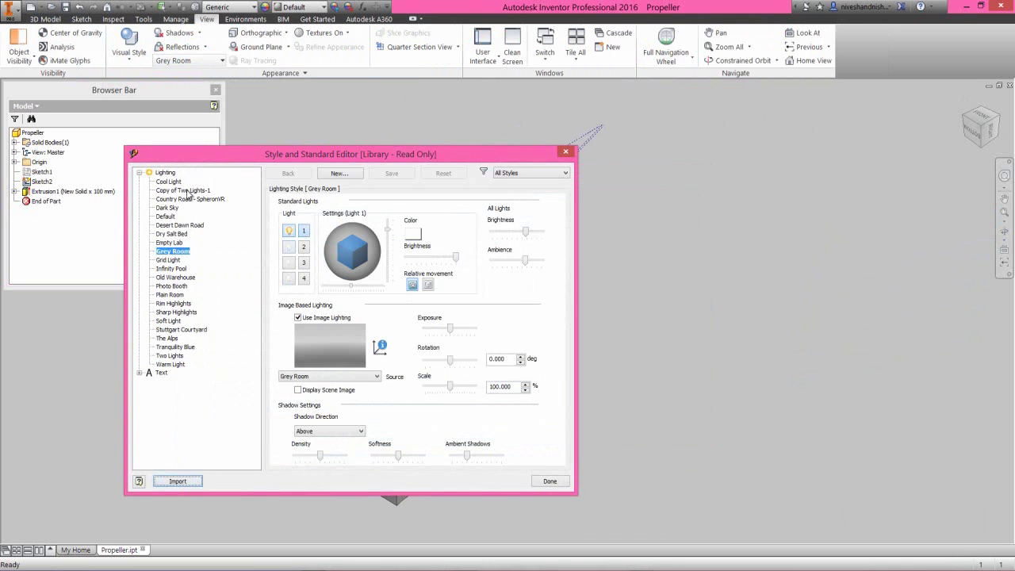
click(188, 191)
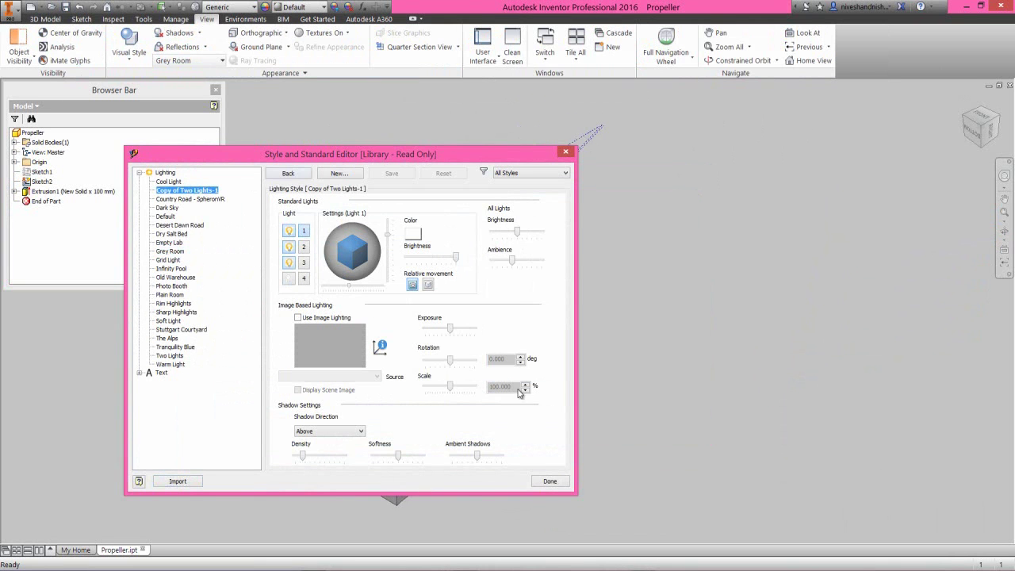
click(549, 481)
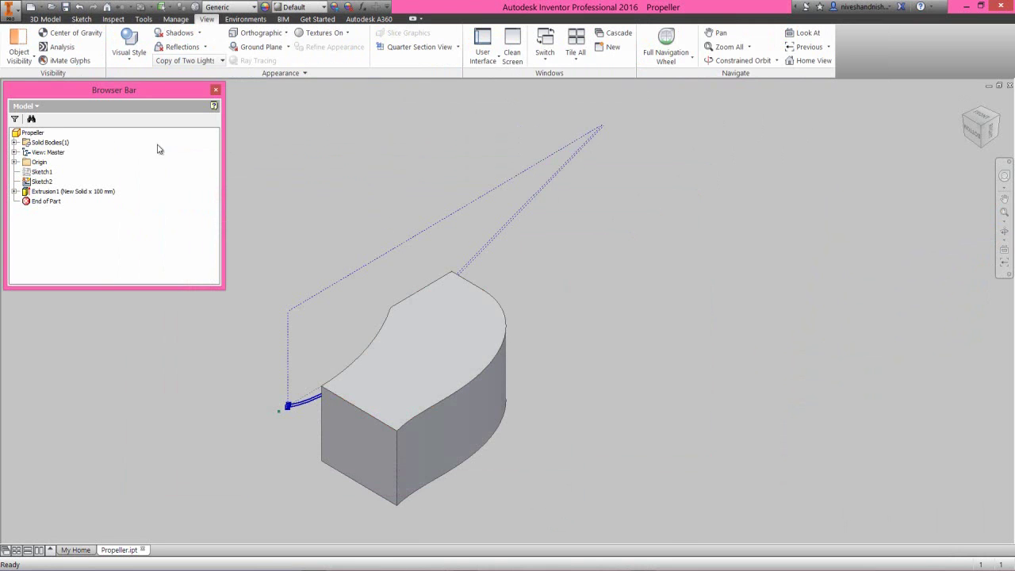
Step: Assign the Poplar appearance from the Favorites library to the whole Propeller part
click(32, 133)
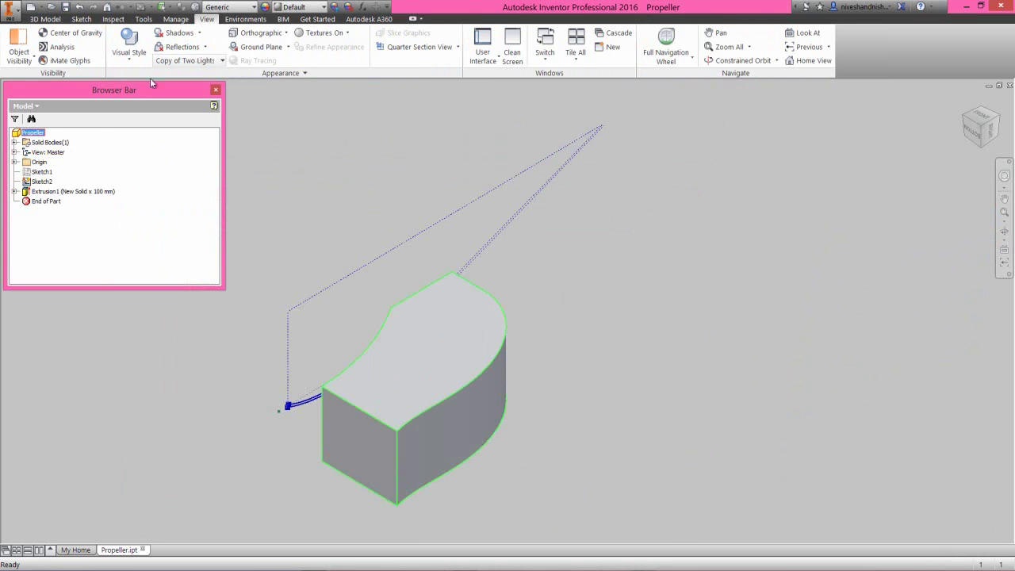
click(264, 8)
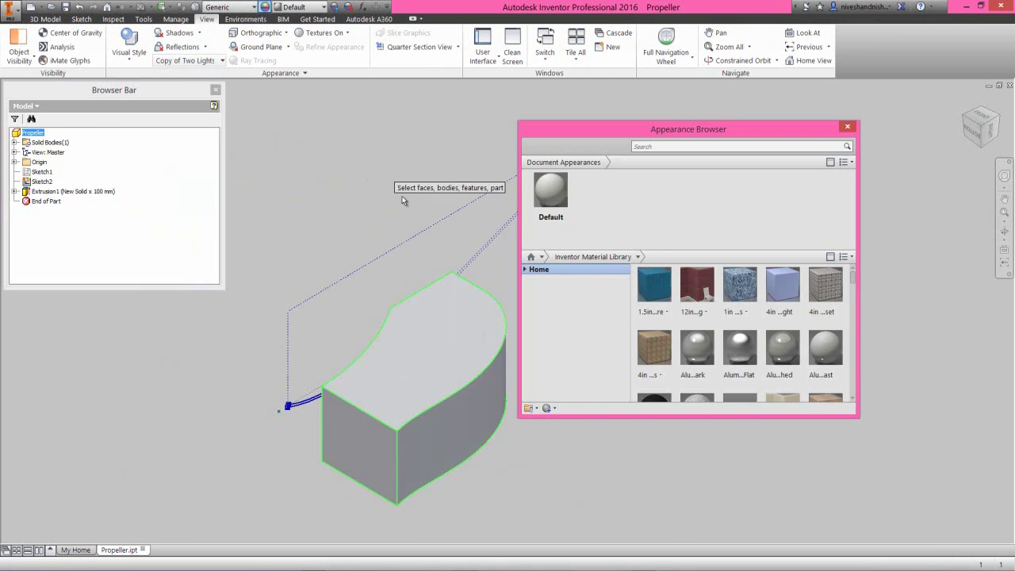
click(524, 269)
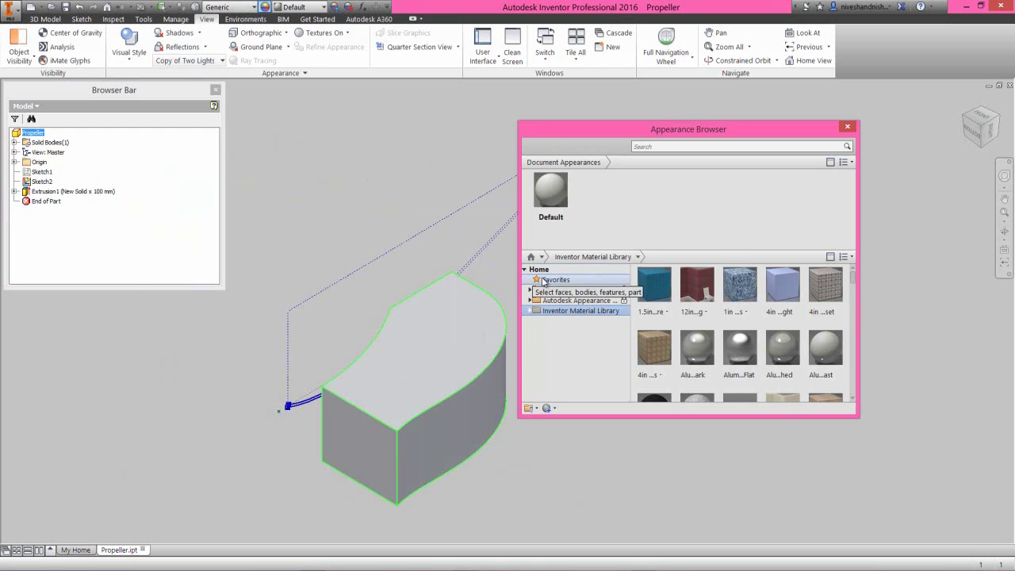
click(543, 281)
scroll(737, 341, down, 1)
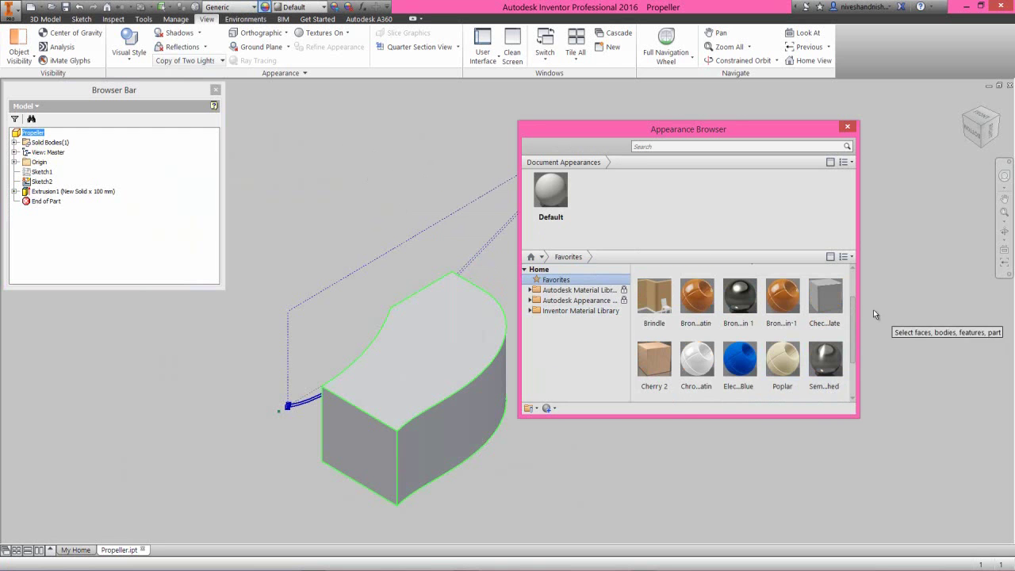
click(782, 361)
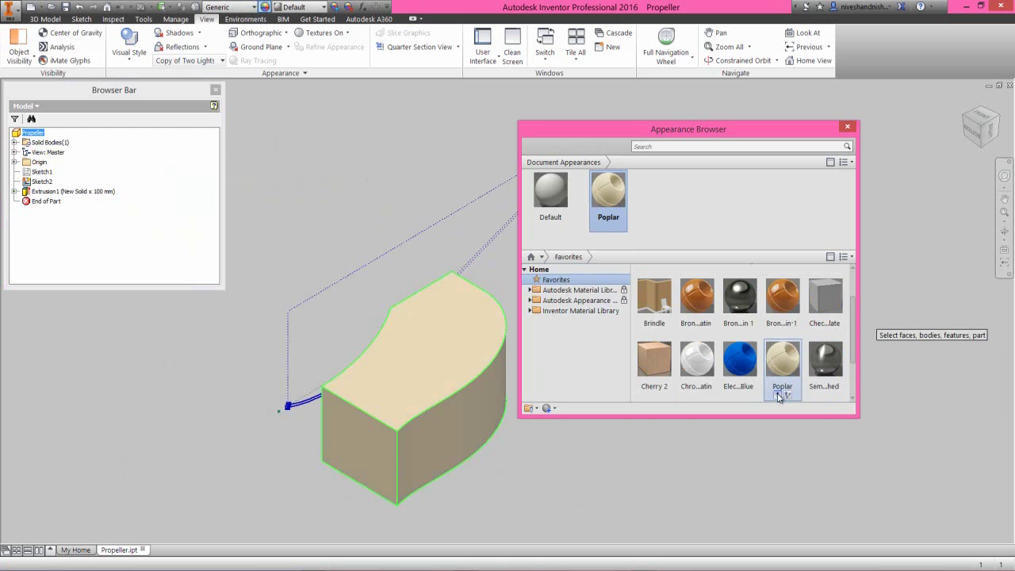
click(846, 128)
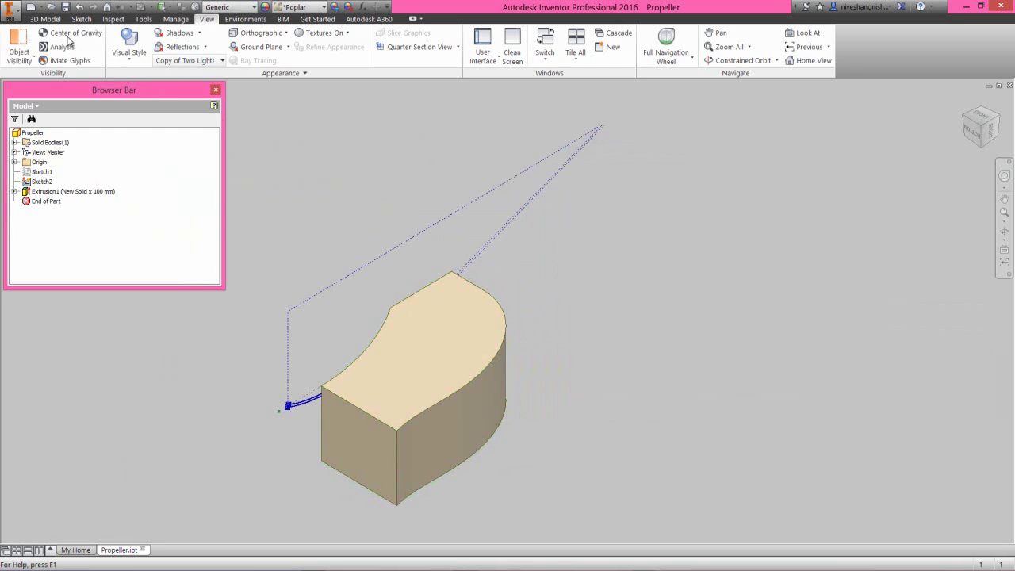
Step: Extrude the thin curved profile of Sketch2 by 300 mm through the block, using the Intersect operation
click(46, 19)
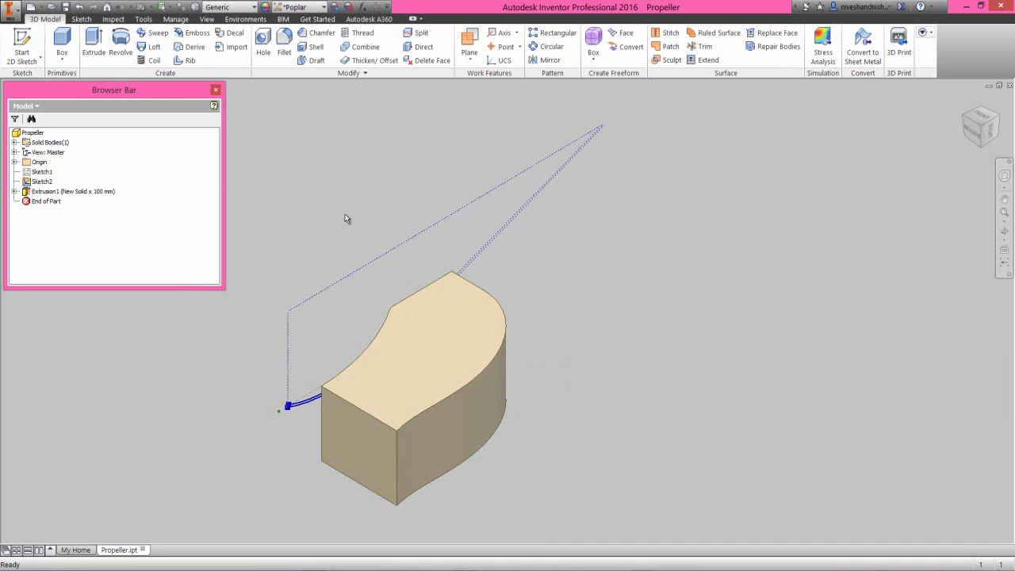
click(963, 119)
scroll(550, 449, up, 5)
scroll(548, 449, up, 3)
click(593, 401)
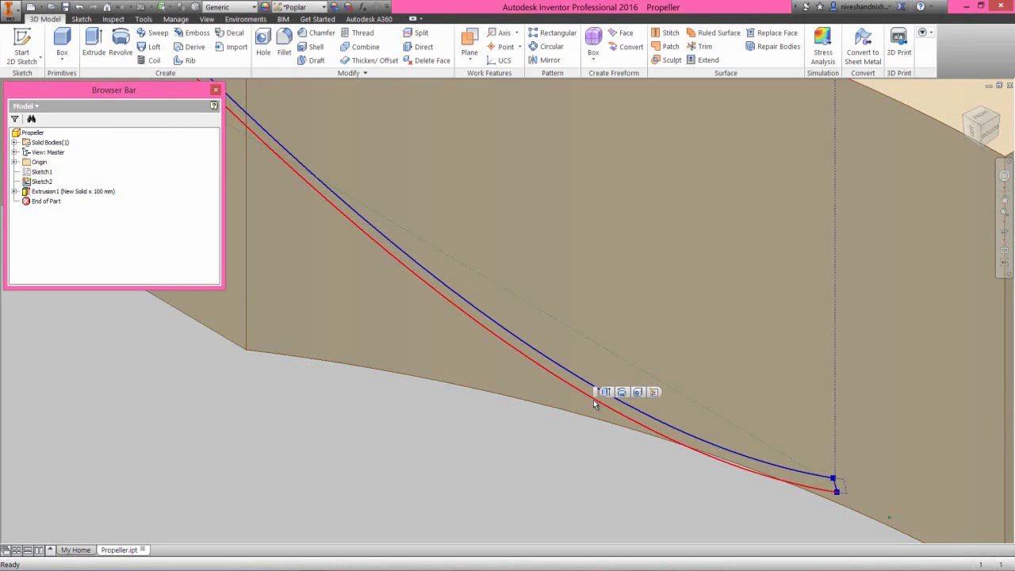
click(605, 393)
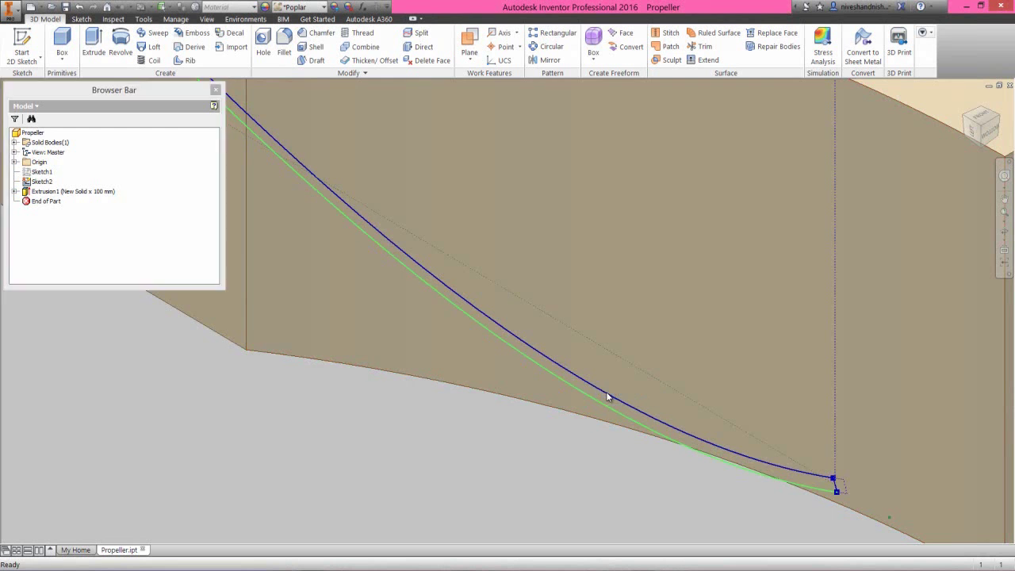
scroll(575, 432, down, 5)
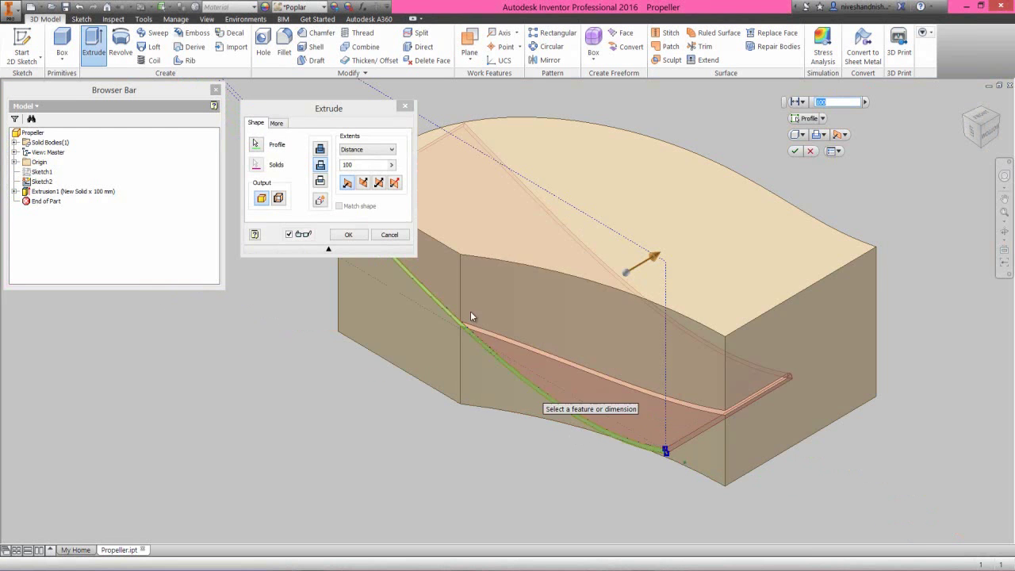
drag(375, 117, 268, 253)
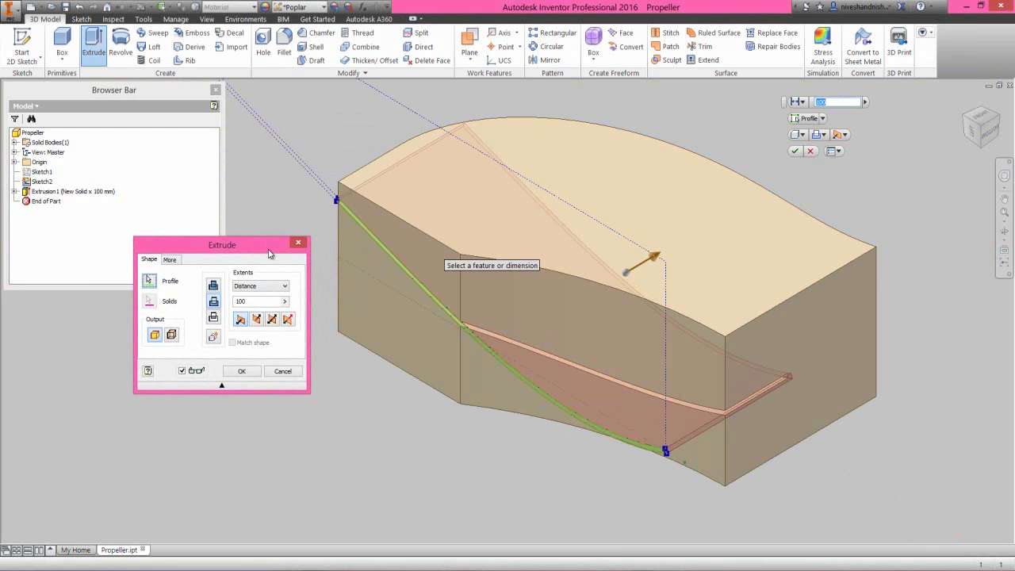
click(256, 304)
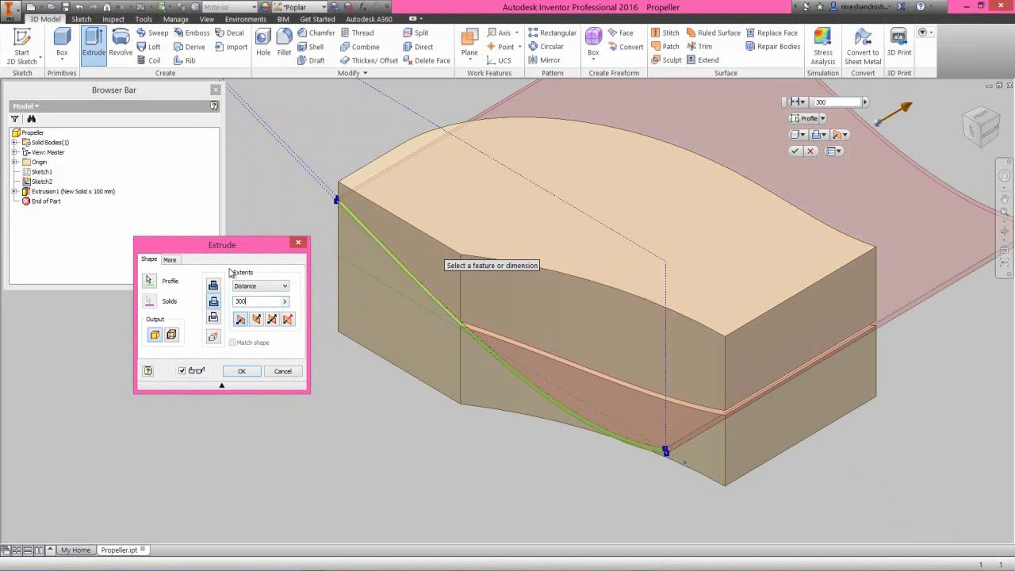
click(213, 318)
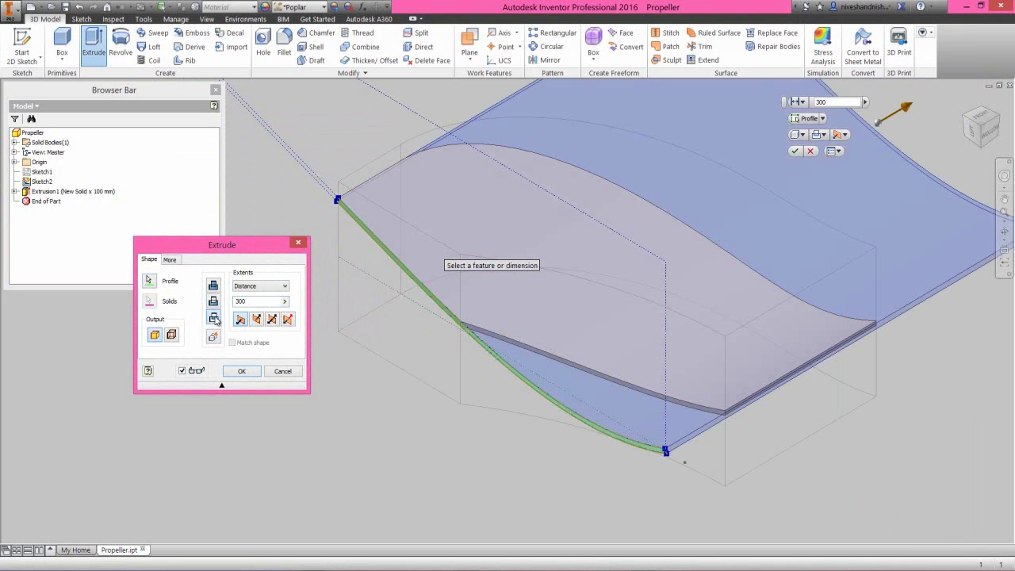
click(243, 370)
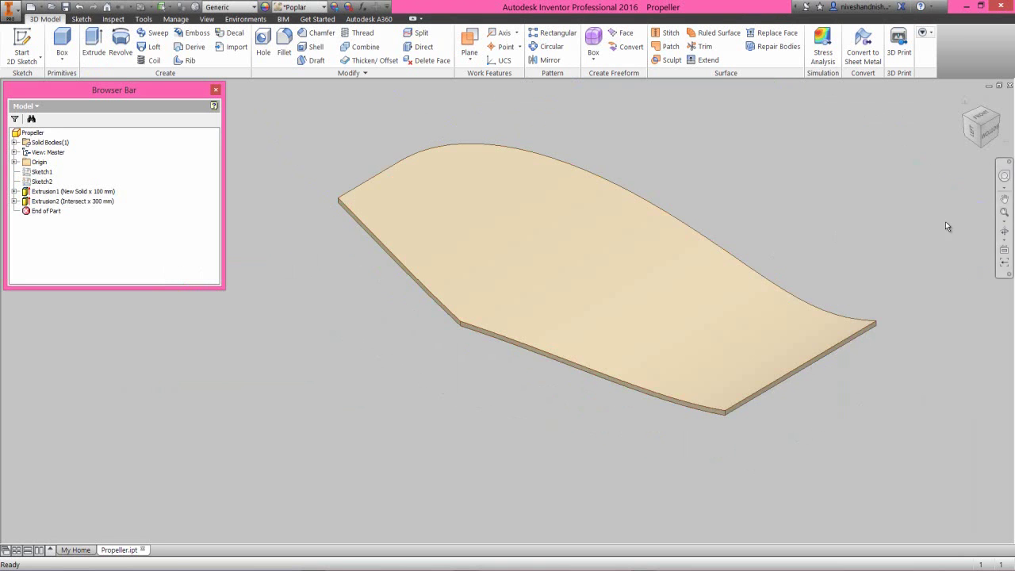
Step: Examine the curved blade from different sides and return to the home view
click(1002, 232)
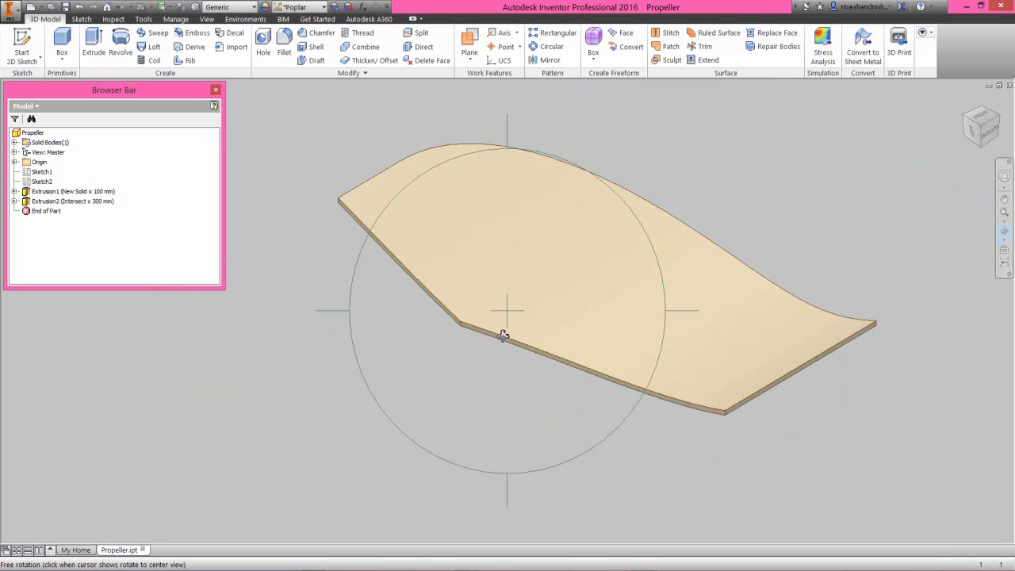
drag(511, 320, 343, 313)
right_click(456, 283)
click(446, 309)
right_click(445, 308)
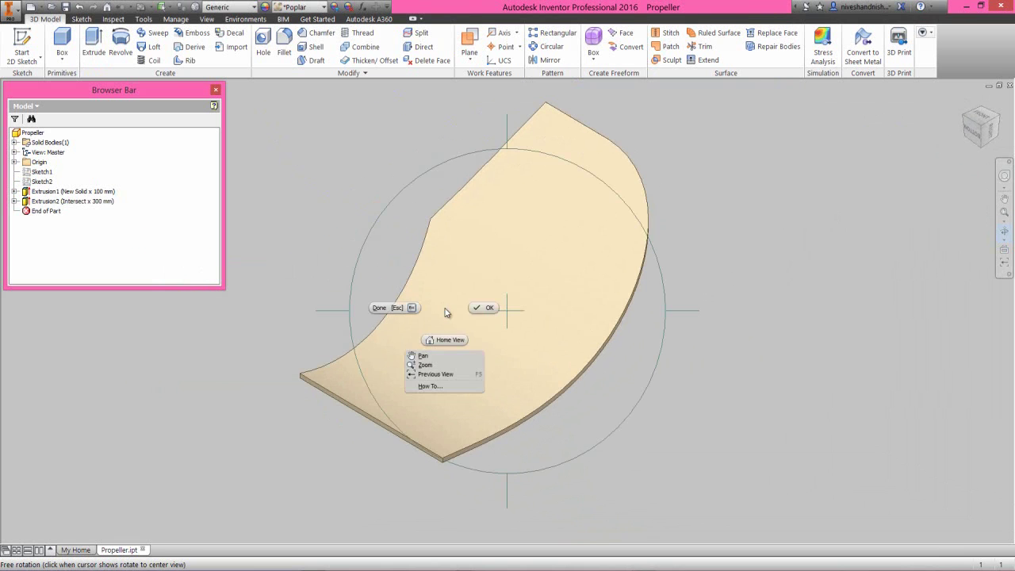
click(477, 308)
scroll(619, 393, up, 3)
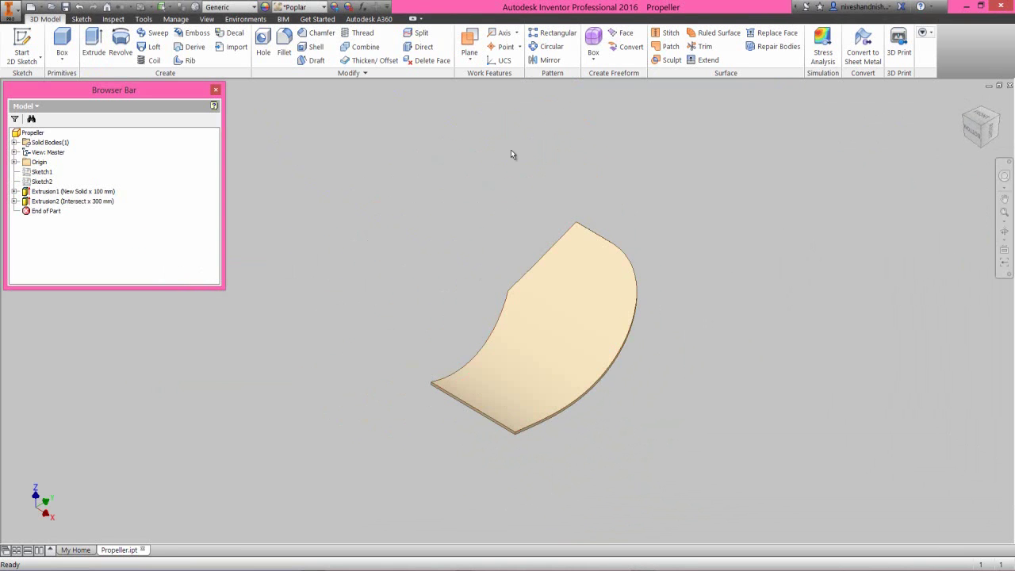
Step: Pattern the blade solid circularly about the origin X axis with 9 occurrences over 360 degrees, and collapse the model tree
click(552, 48)
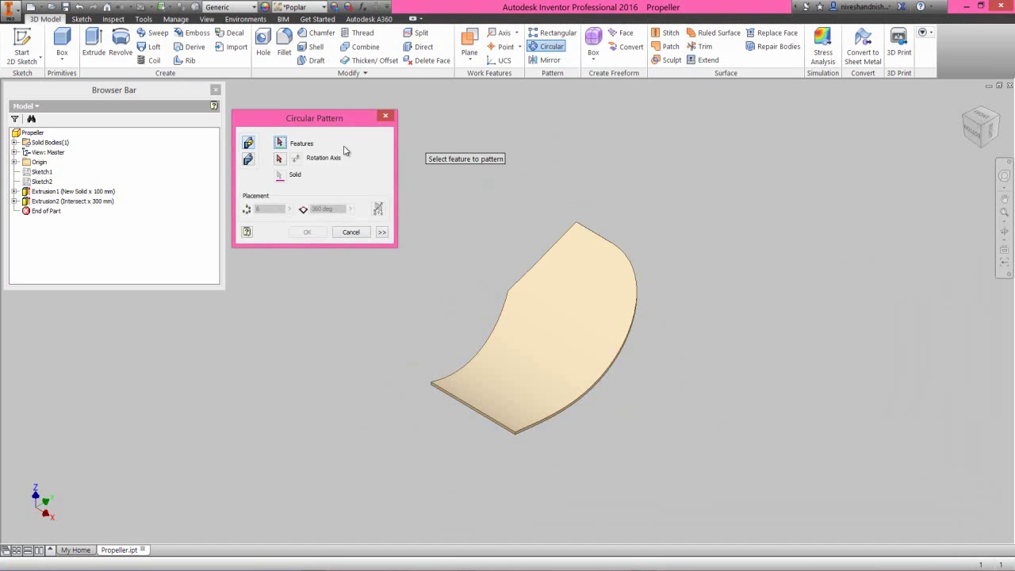
click(249, 160)
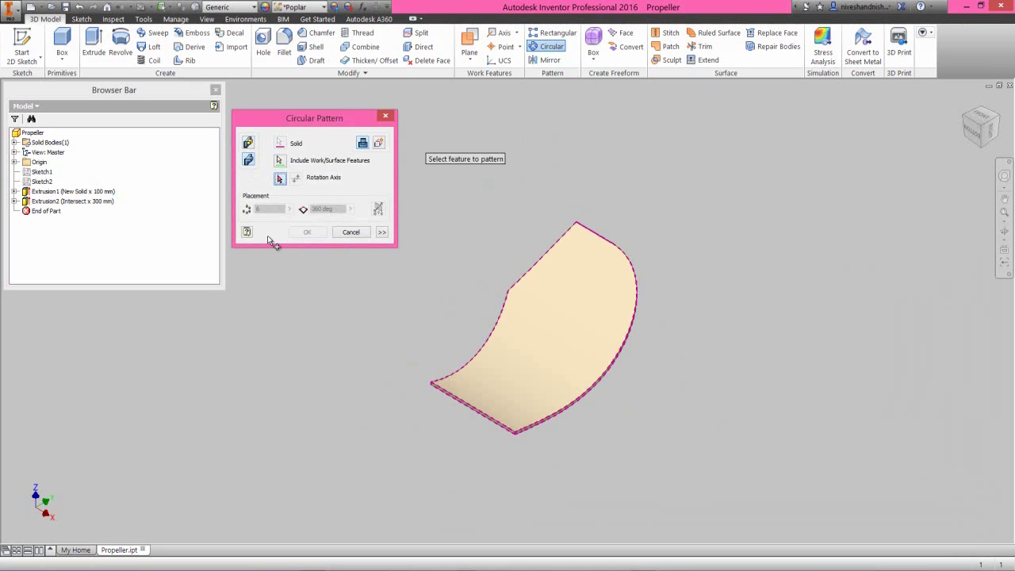
click(15, 162)
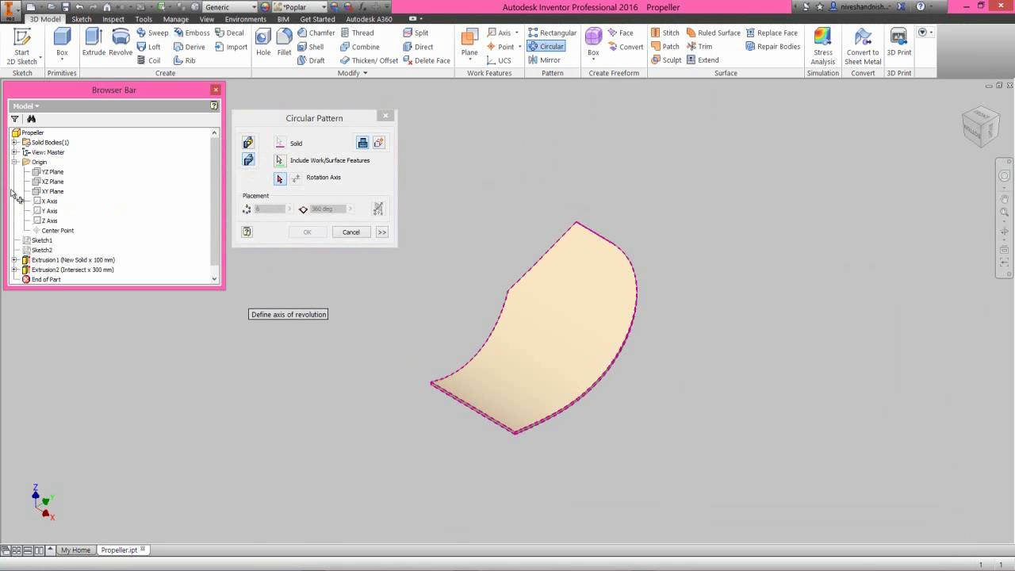
click(48, 201)
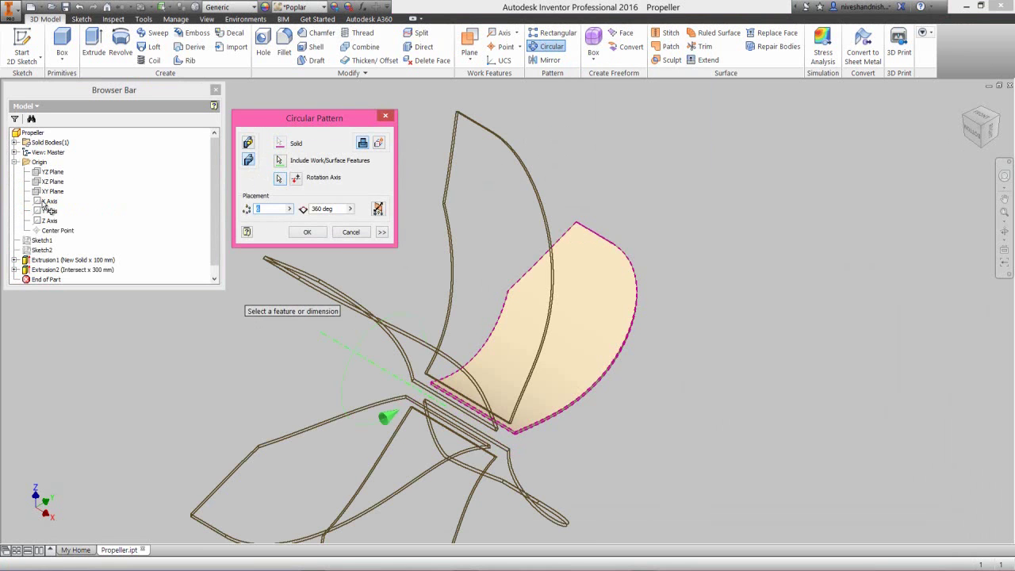
scroll(753, 191, down, 2)
scroll(753, 191, down, 1)
click(308, 121)
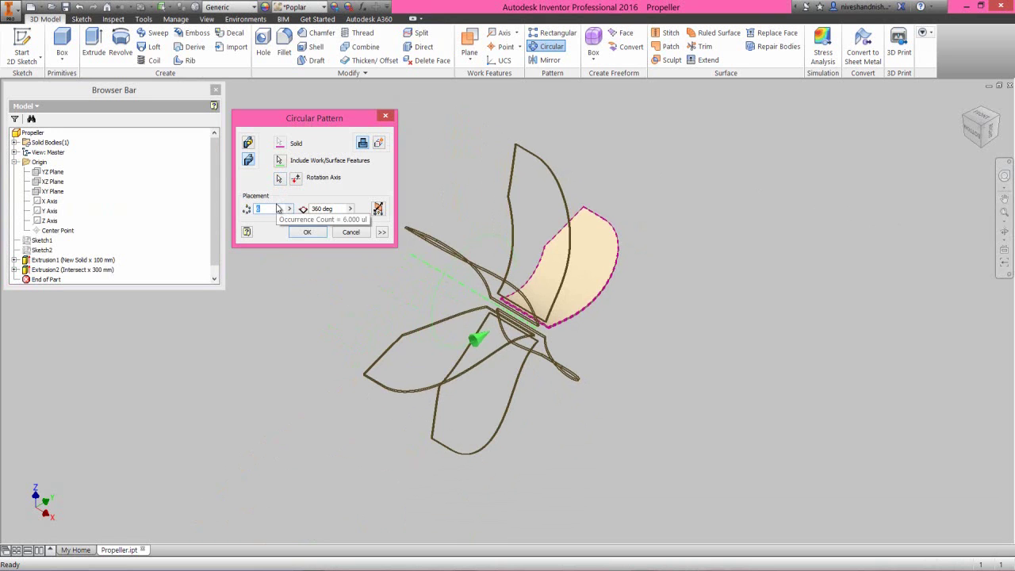
click(314, 234)
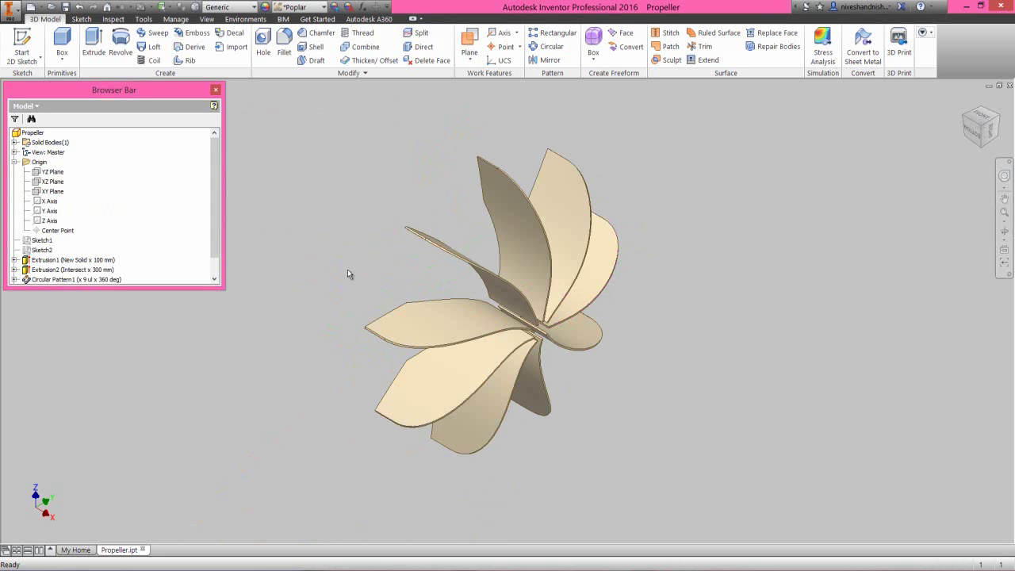
right_click(162, 201)
click(184, 312)
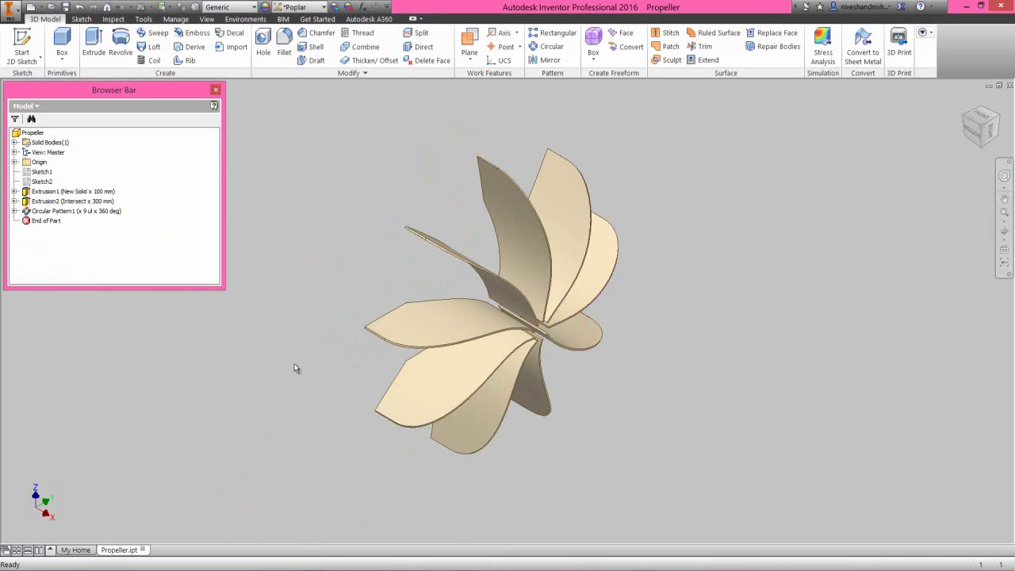
Step: Examine the patterned propeller blades from different sides and return to the home view
click(1003, 232)
drag(544, 341, 221, 313)
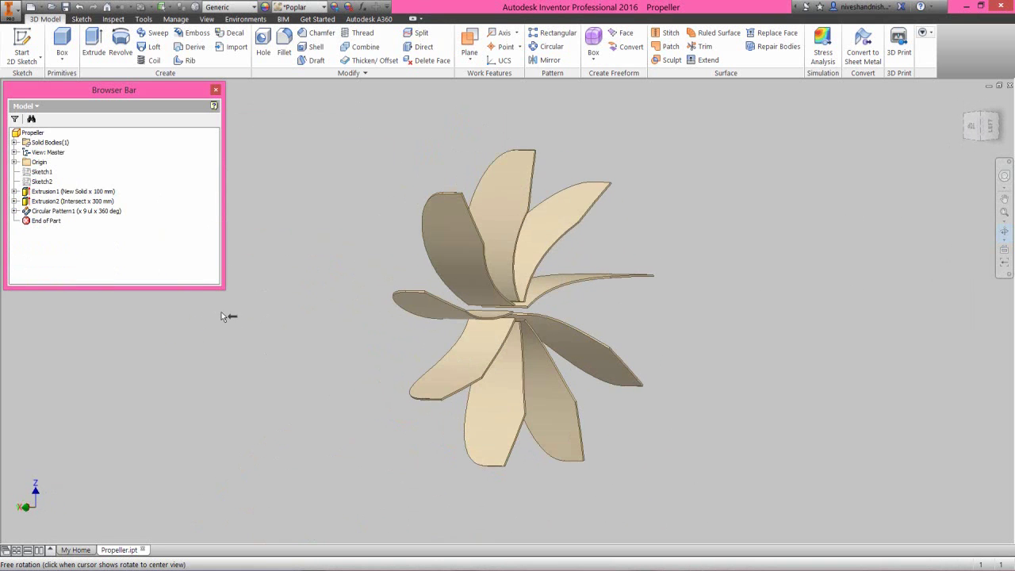
right_click(434, 290)
click(460, 316)
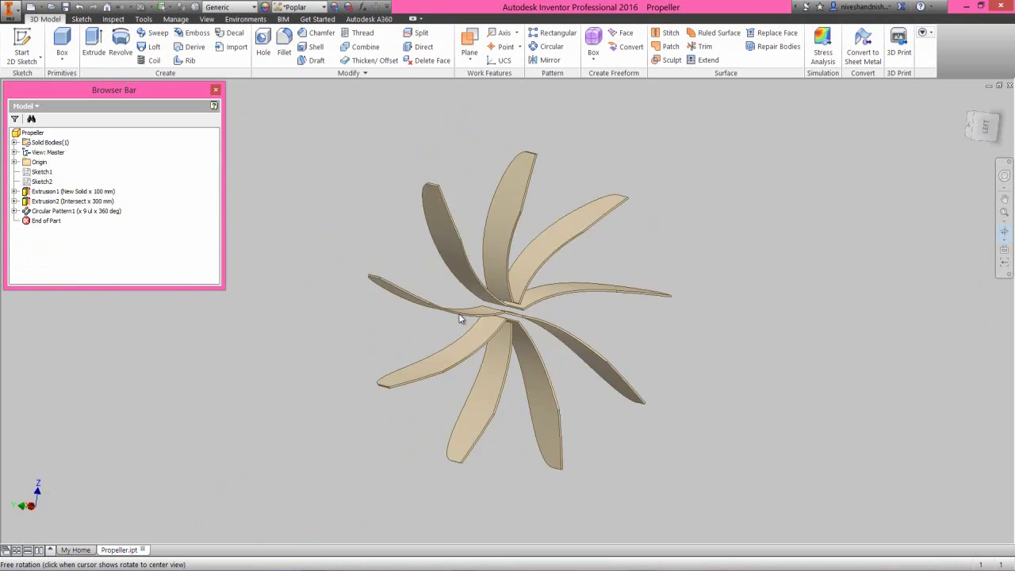
right_click(458, 310)
click(475, 325)
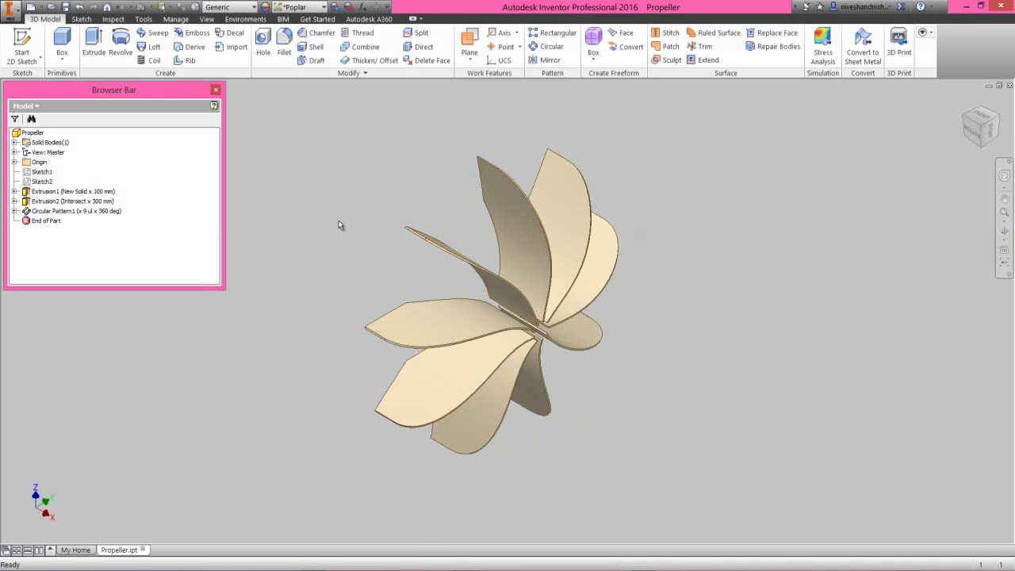
Step: Make Sketch1 visible around the hub area of the patterned blades
right_click(32, 171)
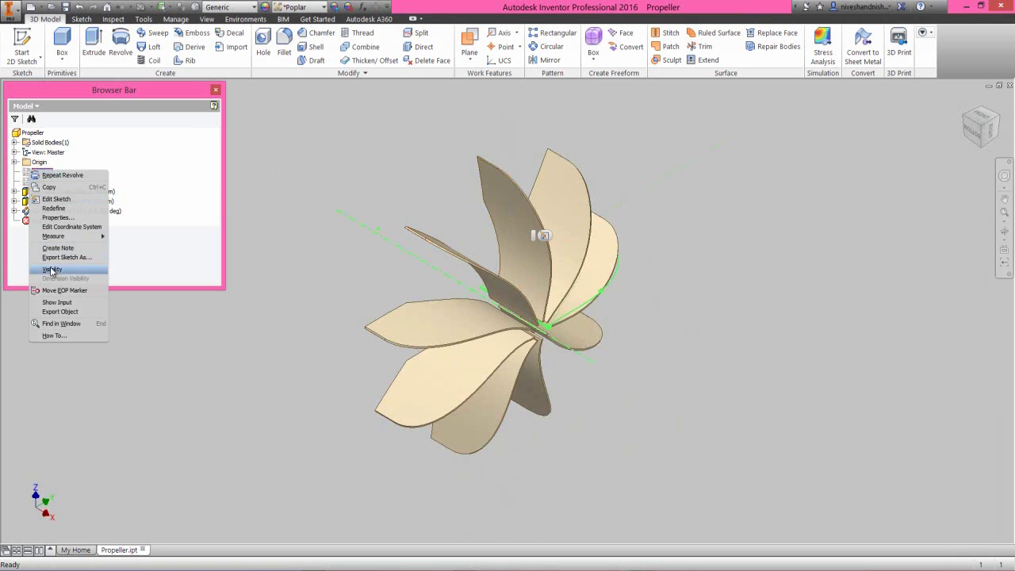
click(52, 269)
drag(962, 118, 679, 317)
scroll(553, 333, up, 2)
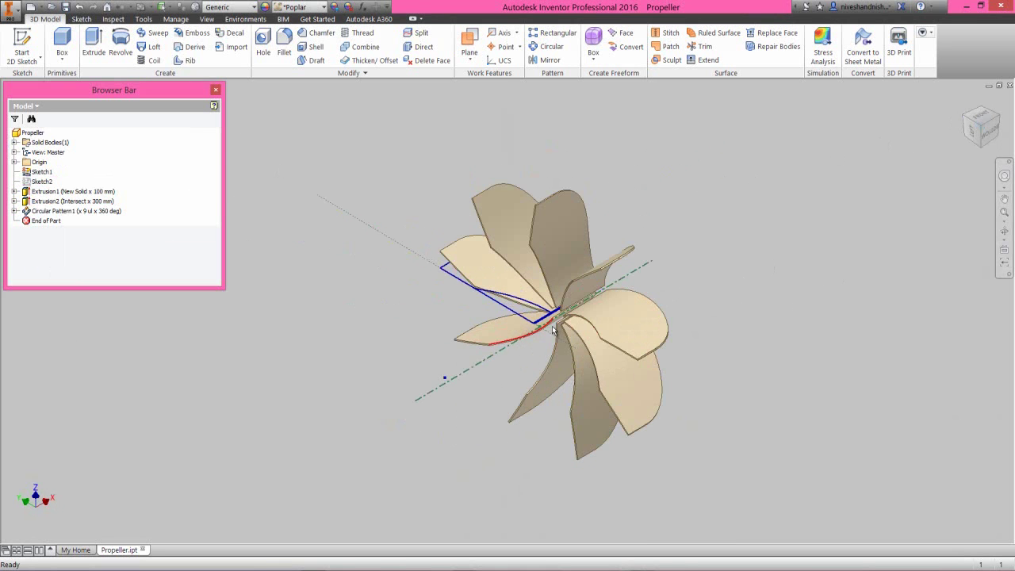
Step: Revolve the curved line of Sketch1 fully about the centreline as a surface, and hide Sketch1
scroll(554, 333, up, 3)
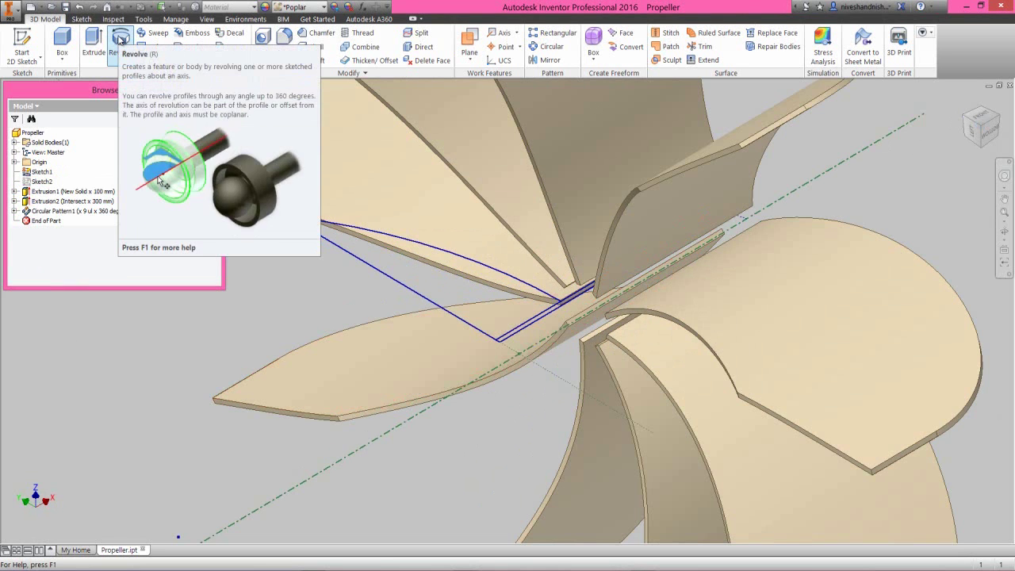
click(119, 39)
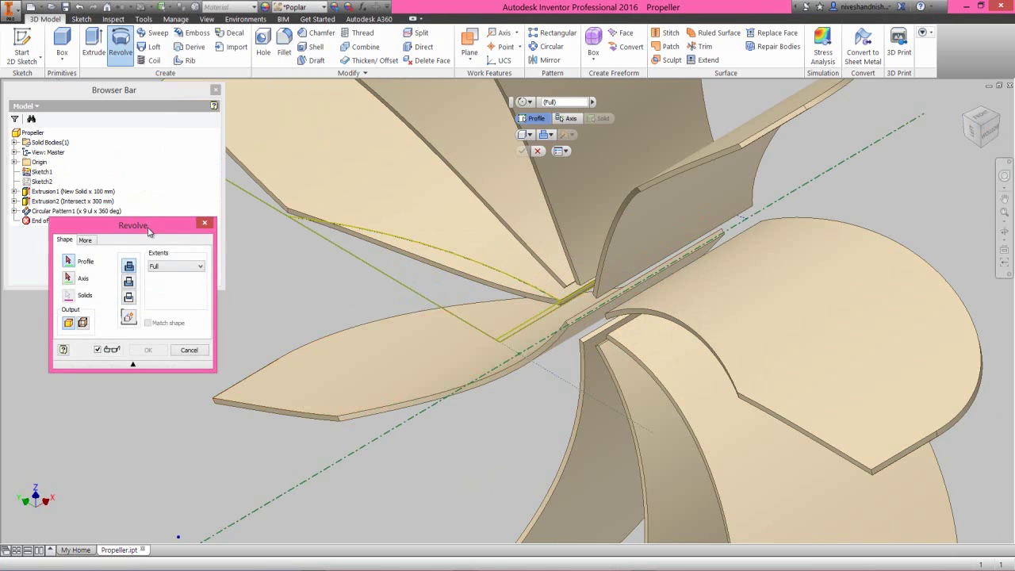
click(82, 322)
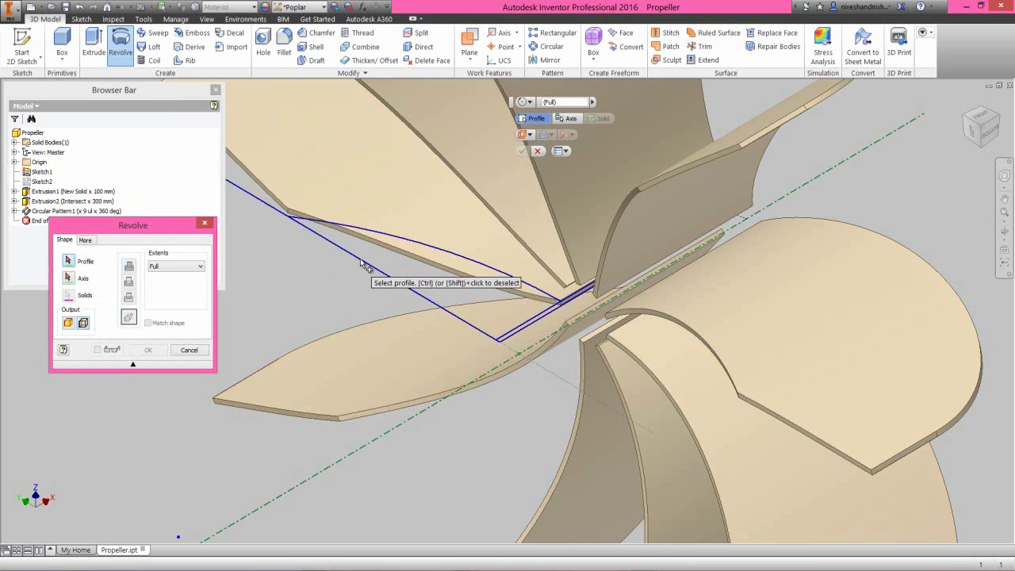
click(410, 245)
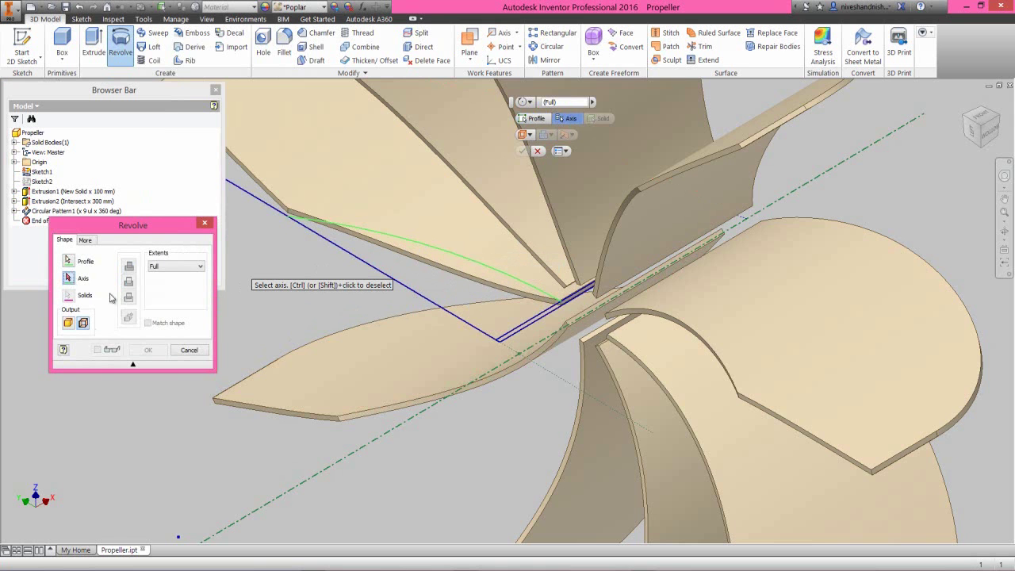
click(308, 480)
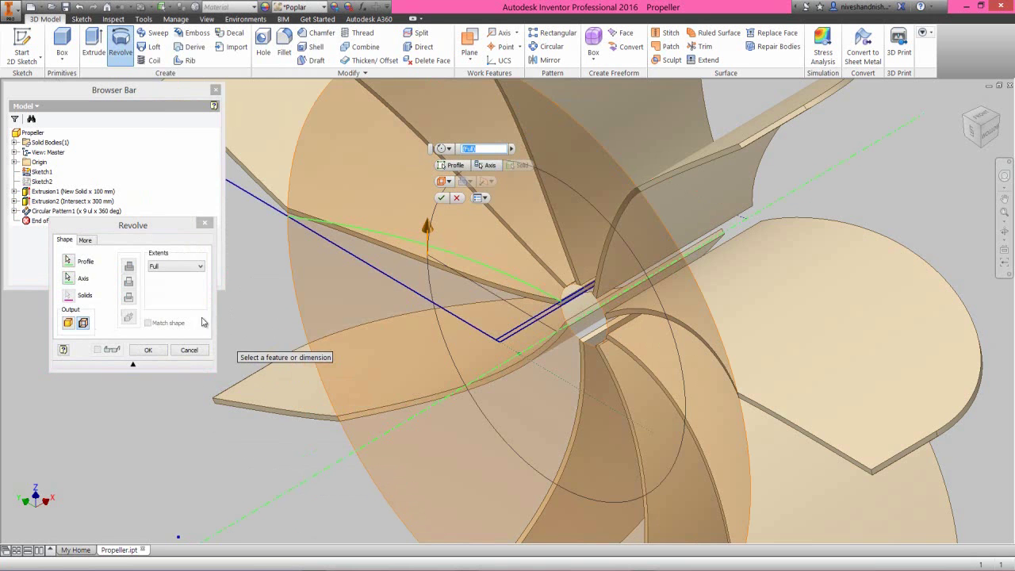
click(148, 349)
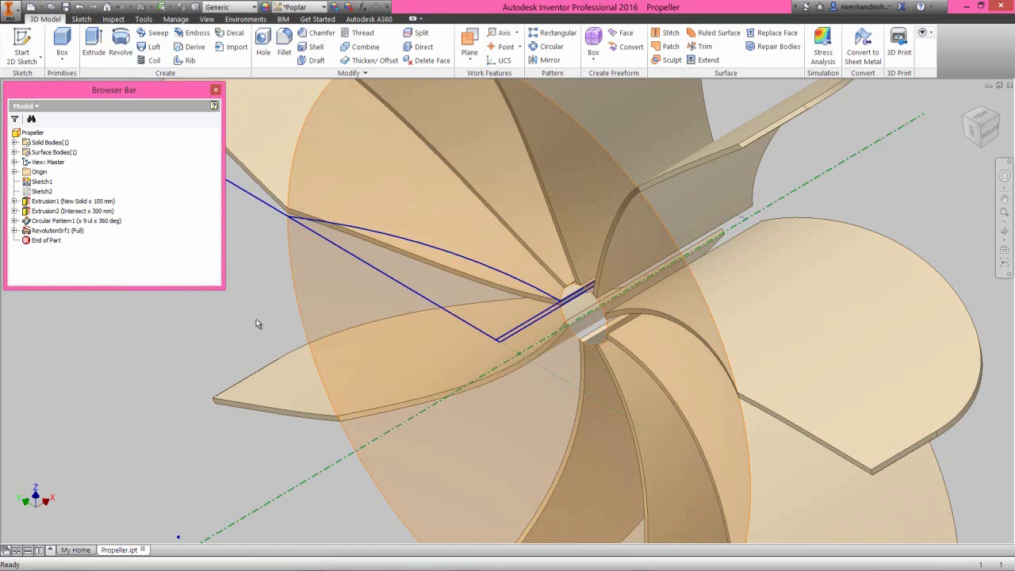
right_click(41, 181)
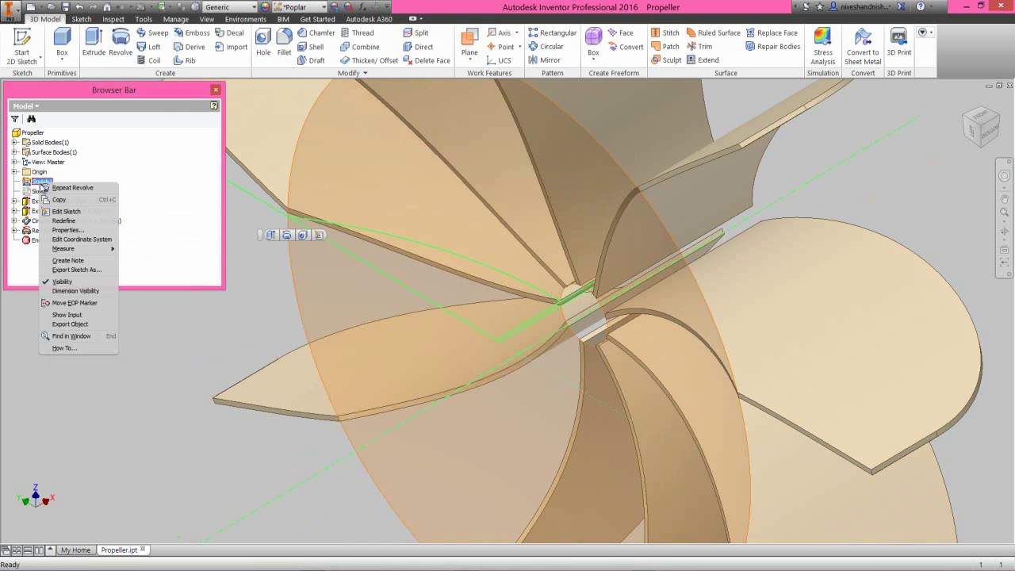
click(57, 282)
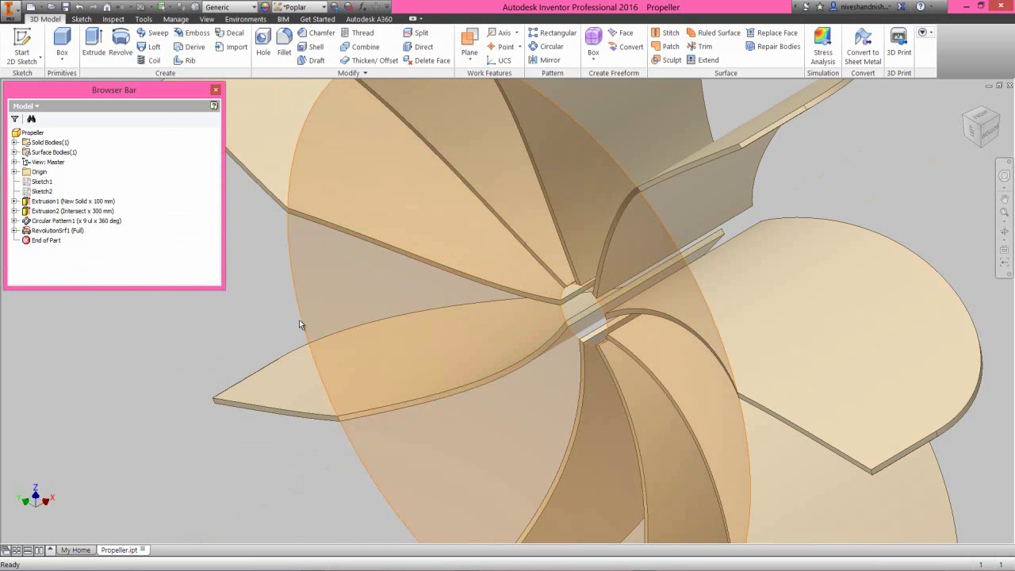
Step: Examine the revolved surface across the blades from different sides and return to the previous view
scroll(491, 305, down, 5)
click(1004, 231)
drag(546, 309, 403, 310)
right_click(403, 310)
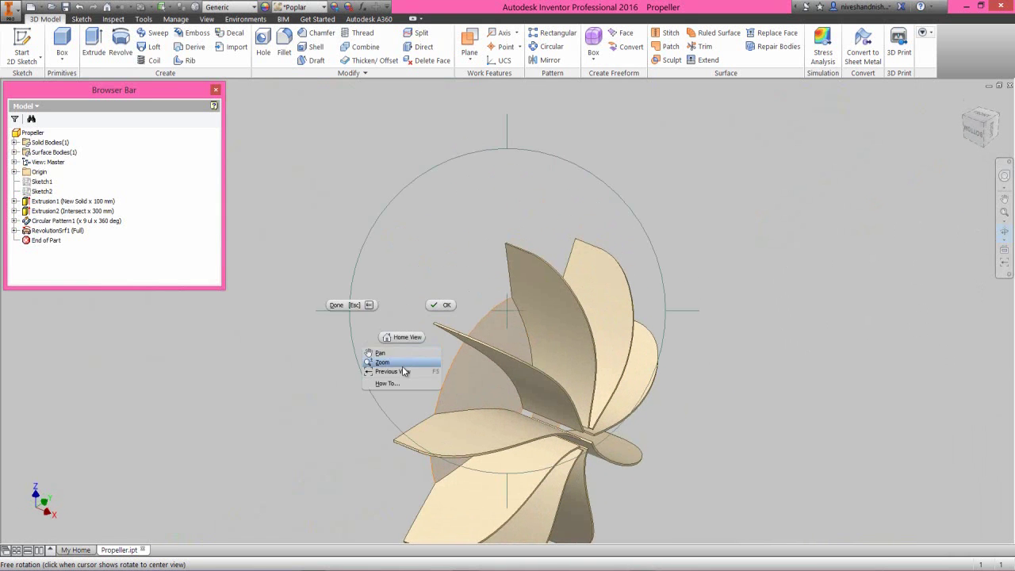
click(380, 370)
drag(411, 354, 446, 256)
right_click(428, 282)
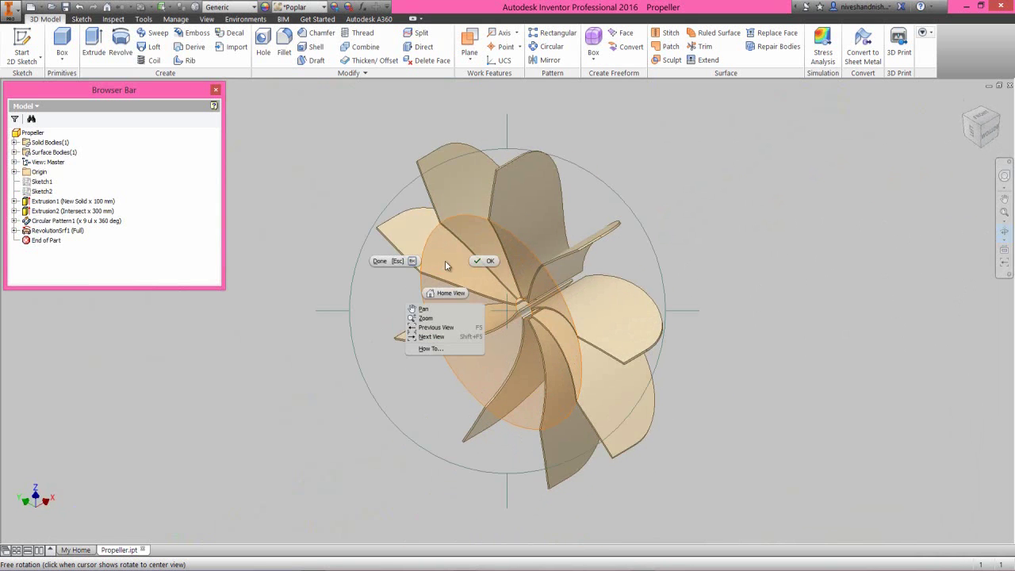
click(343, 274)
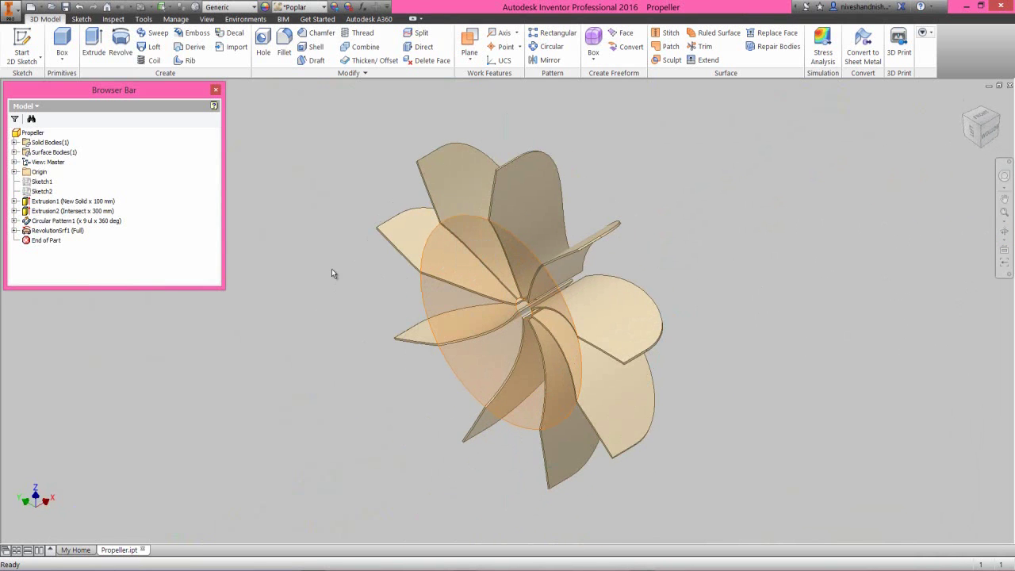
Step: Thicken the revolved surface by 3 mm on its outer side, joining it to the blades as a solid
click(381, 63)
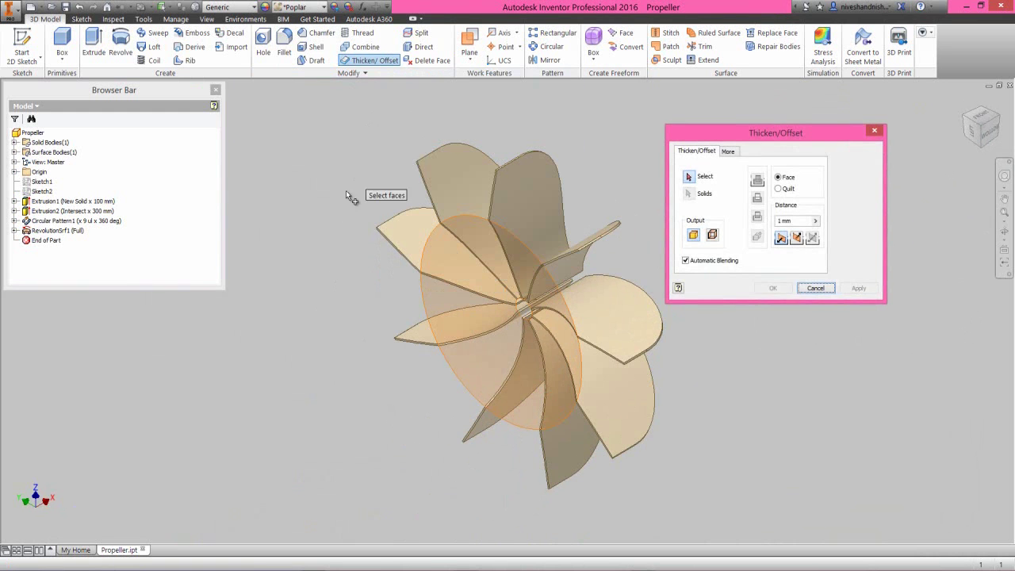
click(433, 295)
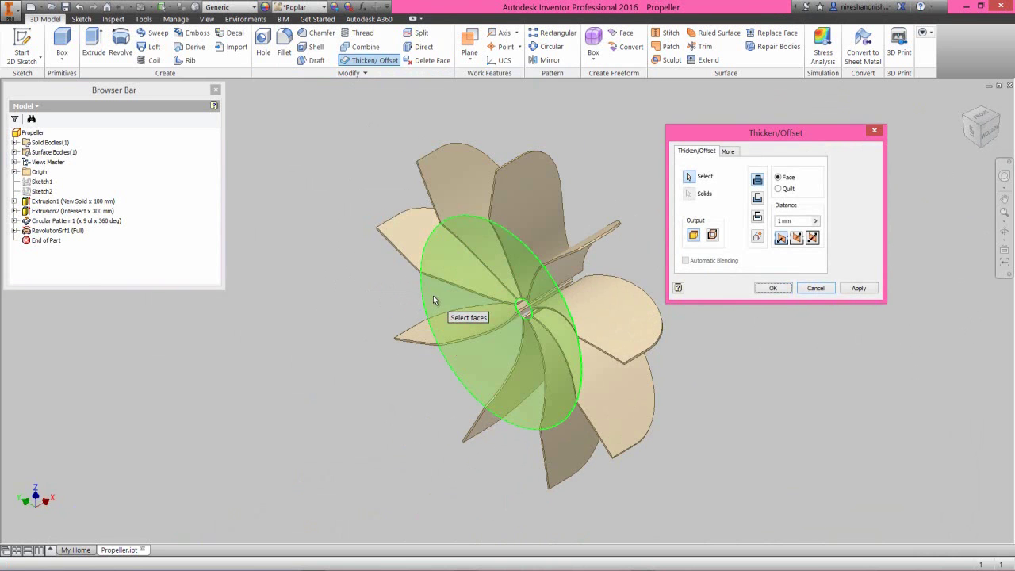
click(988, 133)
scroll(457, 222, up, 5)
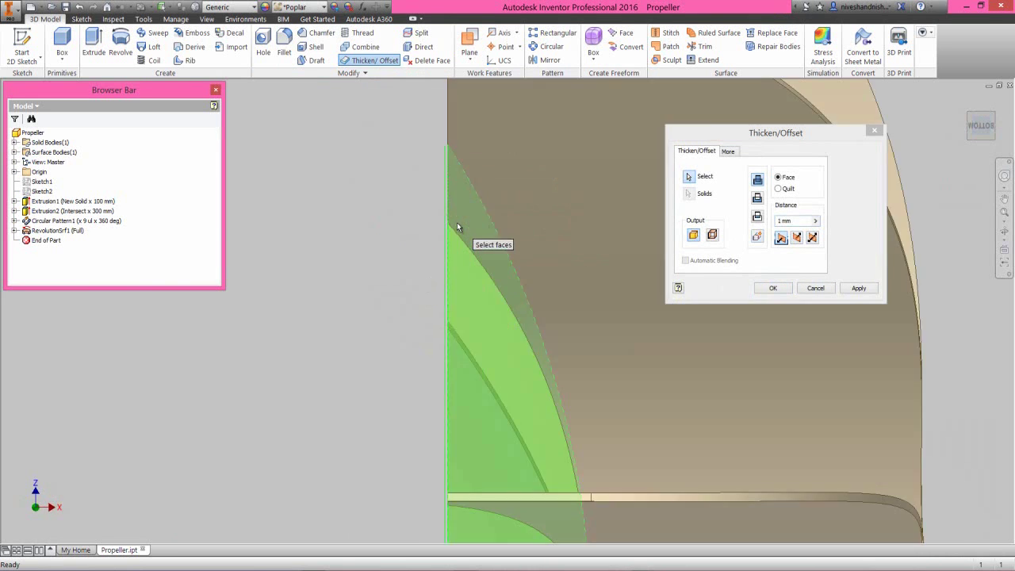
click(803, 221)
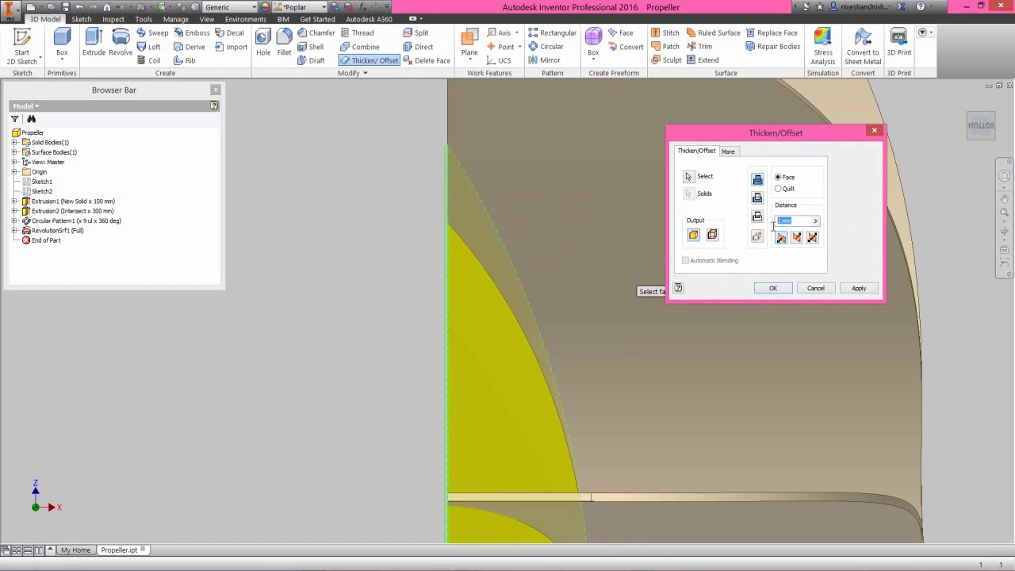
text(3)
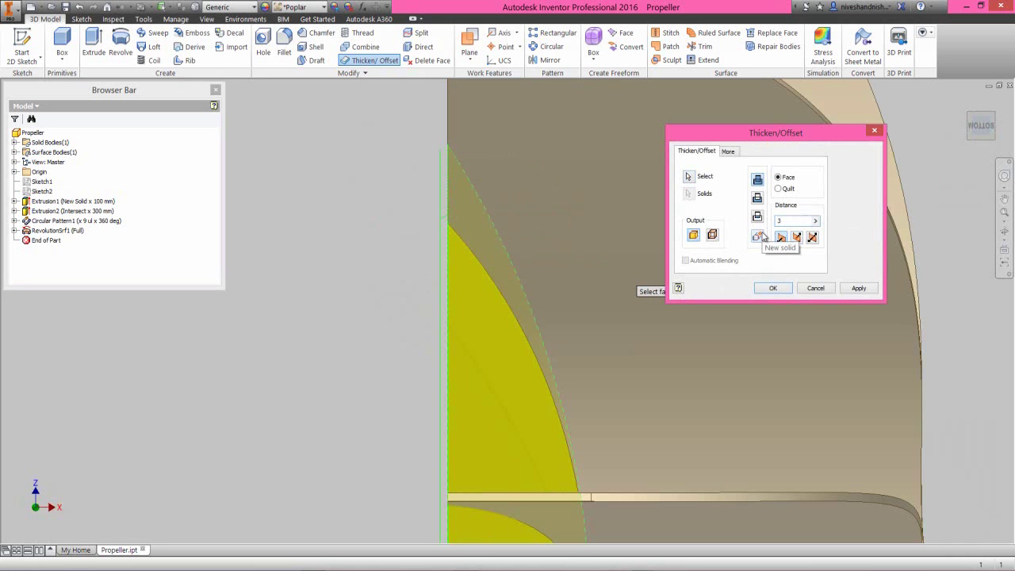
click(776, 288)
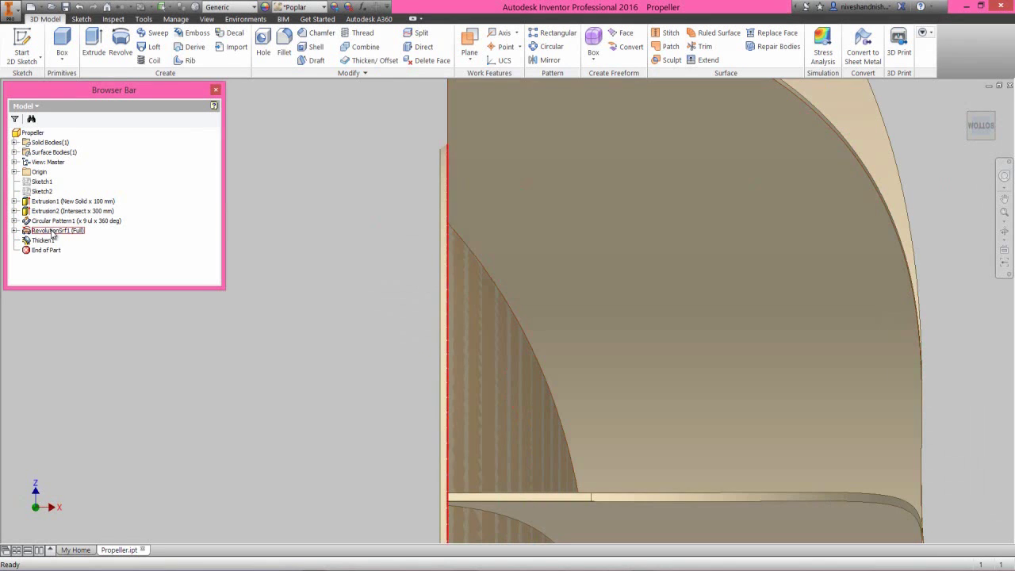
Step: Hide the revolved surface feature so only the thickened dish is displayed with the blades
right_click(52, 231)
click(70, 350)
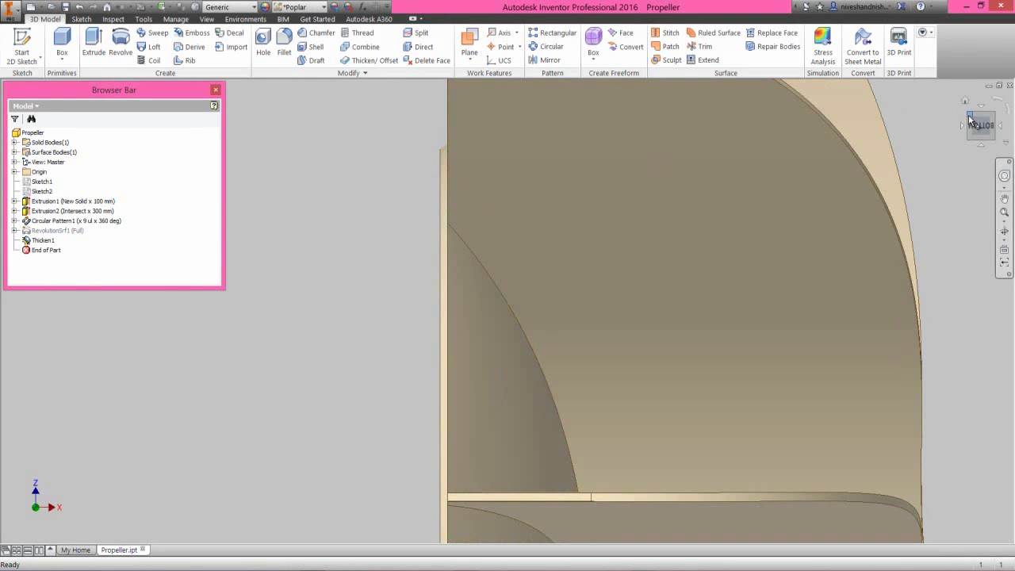
click(968, 119)
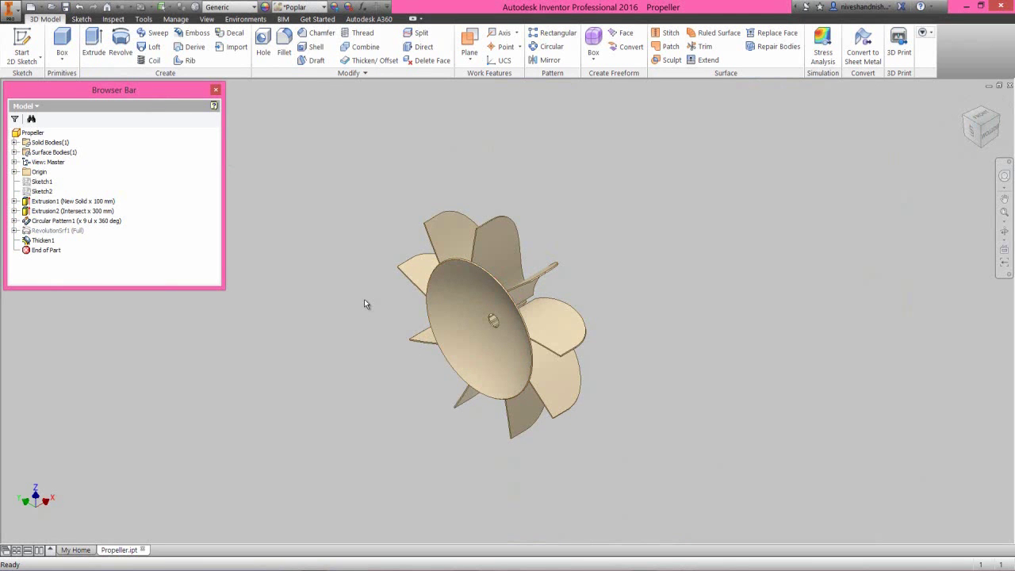
Step: Make Sketch1 visible and revolve its narrow hub rectangle fully about the centreline, joining it as a solid tube
scroll(364, 299, up, 2)
click(40, 183)
right_click(40, 182)
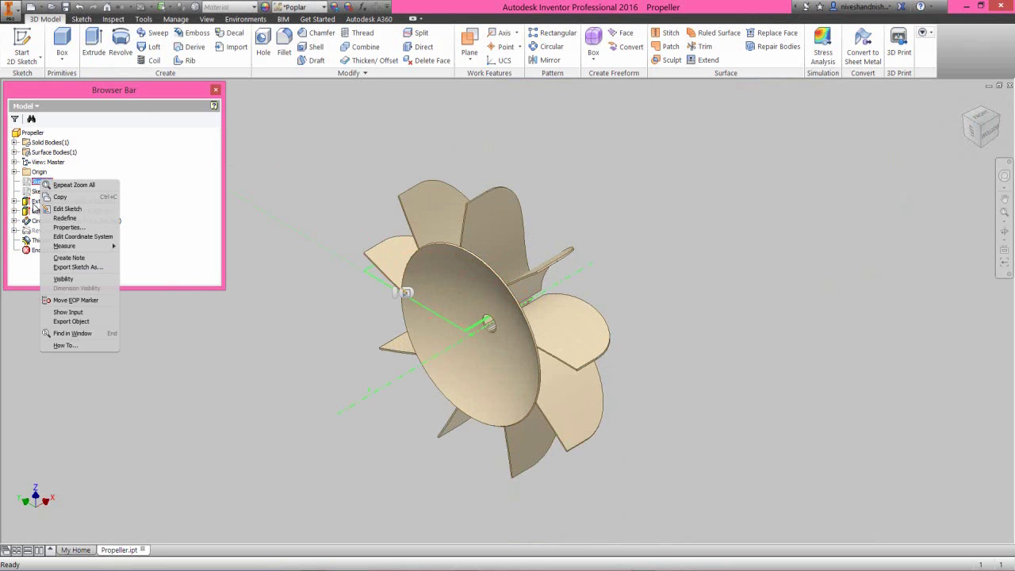
click(63, 279)
click(120, 43)
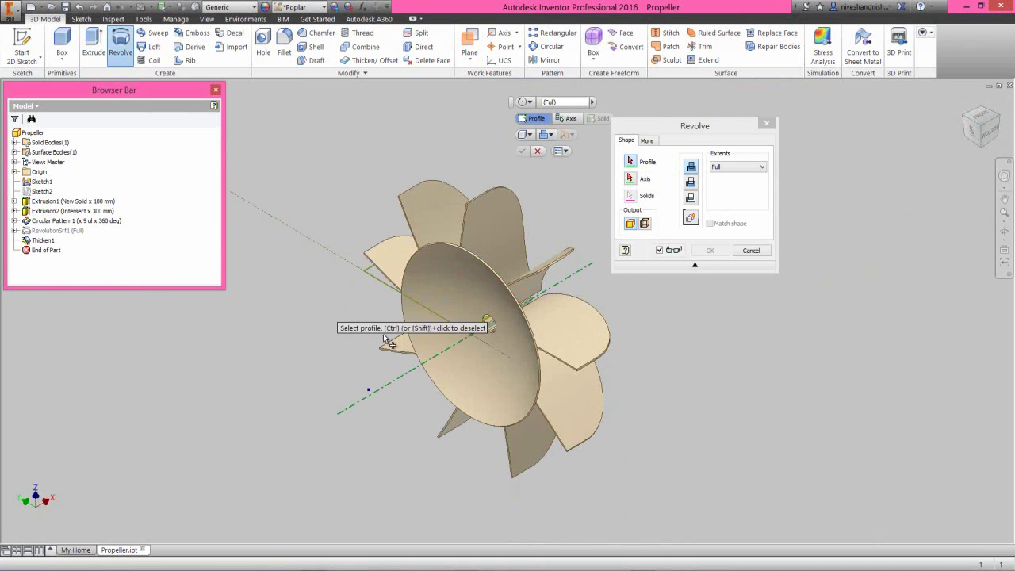
scroll(488, 325, up, 5)
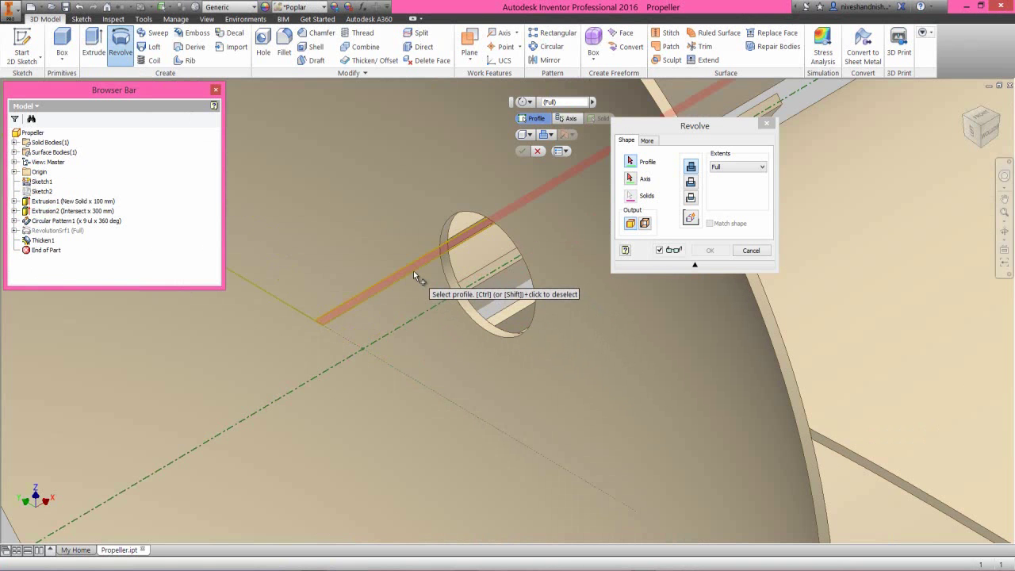
click(413, 271)
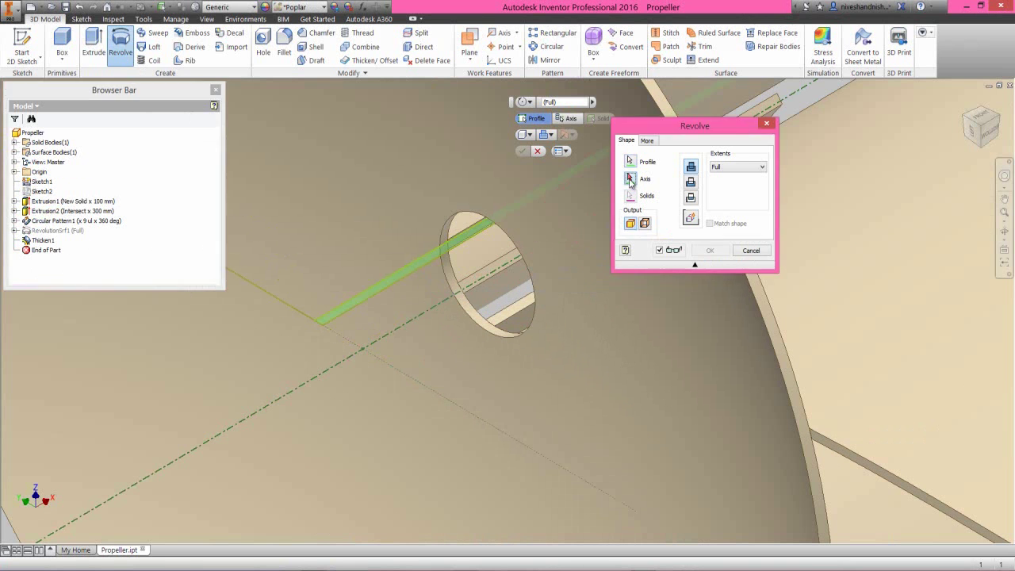
click(511, 259)
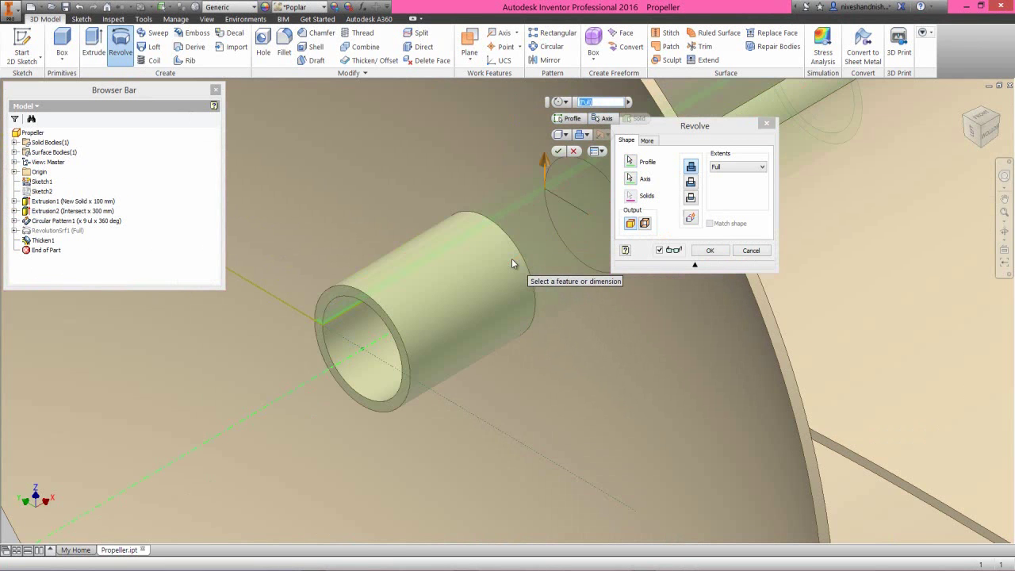
click(709, 251)
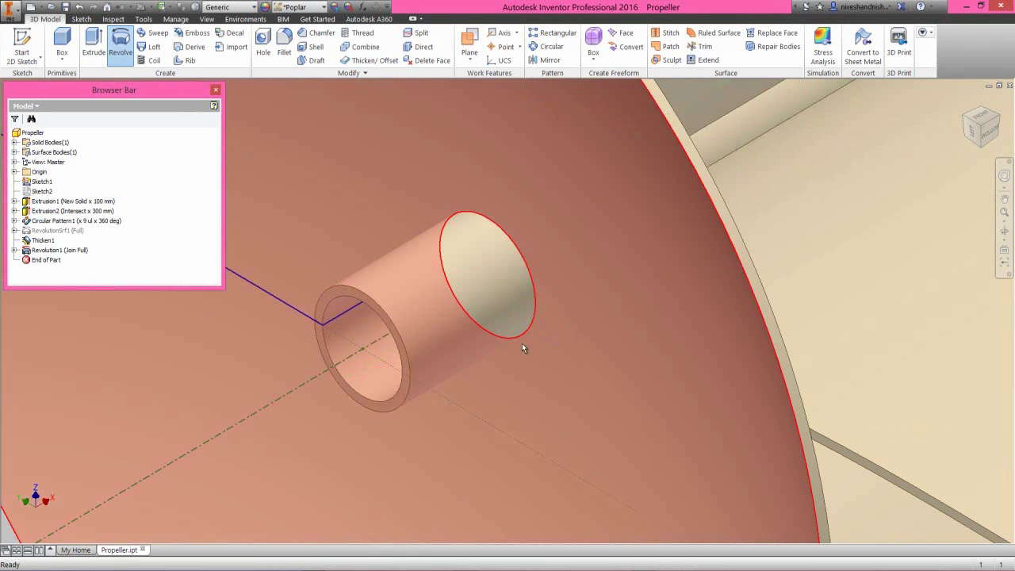
Step: Hide Sketch1 on the propeller with its revolved hub tube
key(Home)
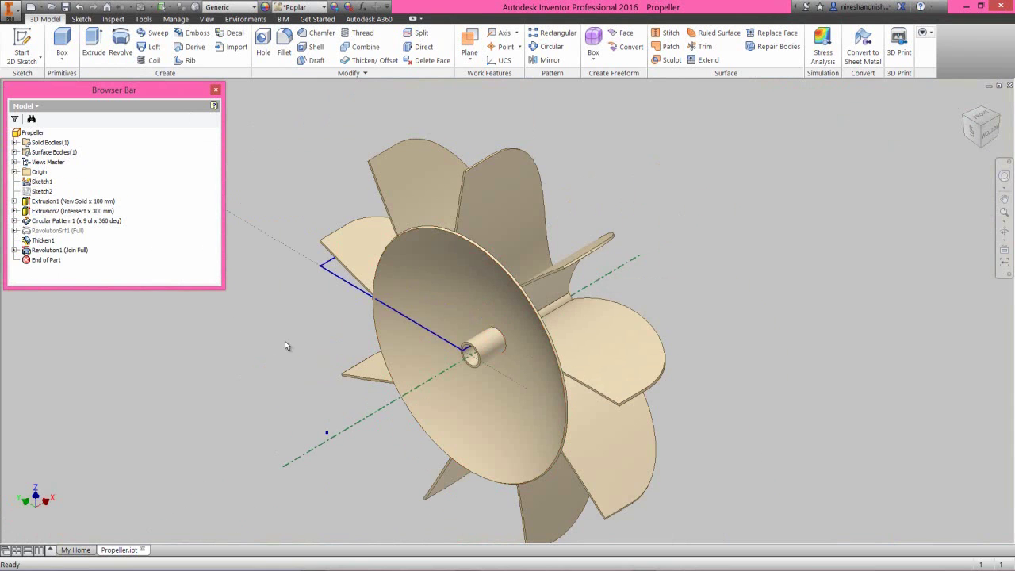
click(43, 181)
right_click(44, 181)
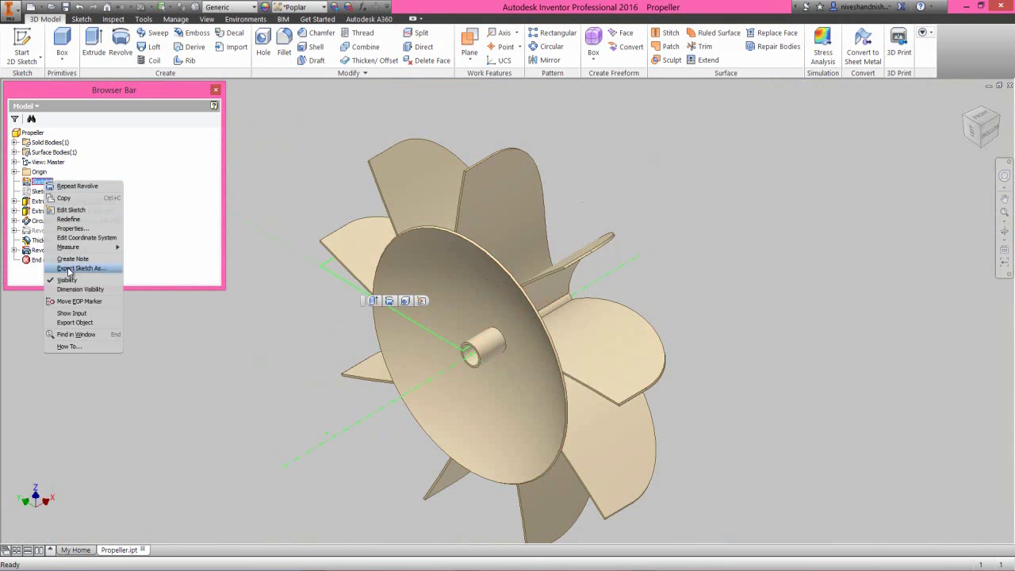
click(73, 281)
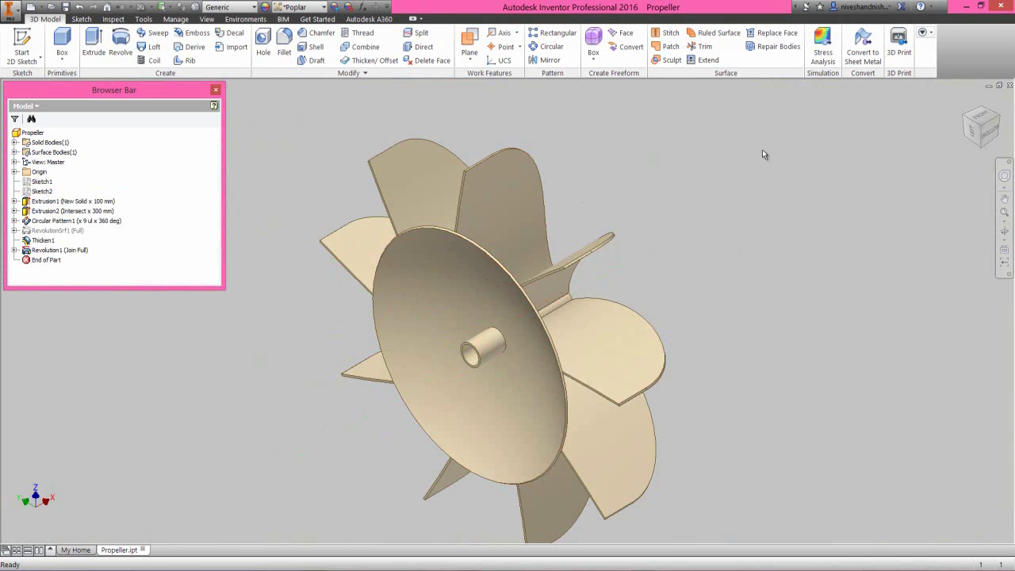
Step: Thicken the ring-shaped end face of the hub tube on the dish side outward by 3 mm, joined to the solid
click(997, 120)
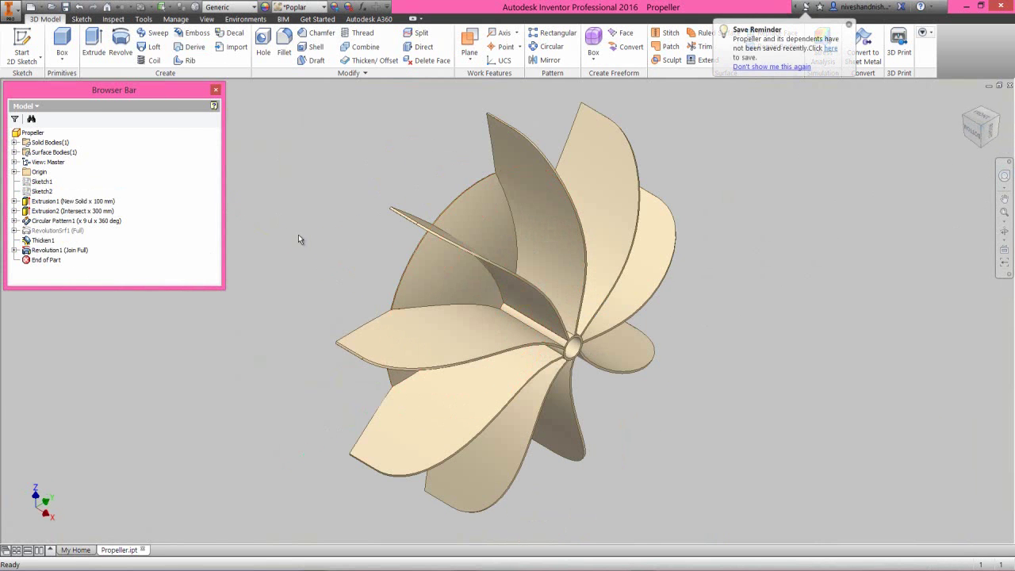
click(964, 119)
click(369, 60)
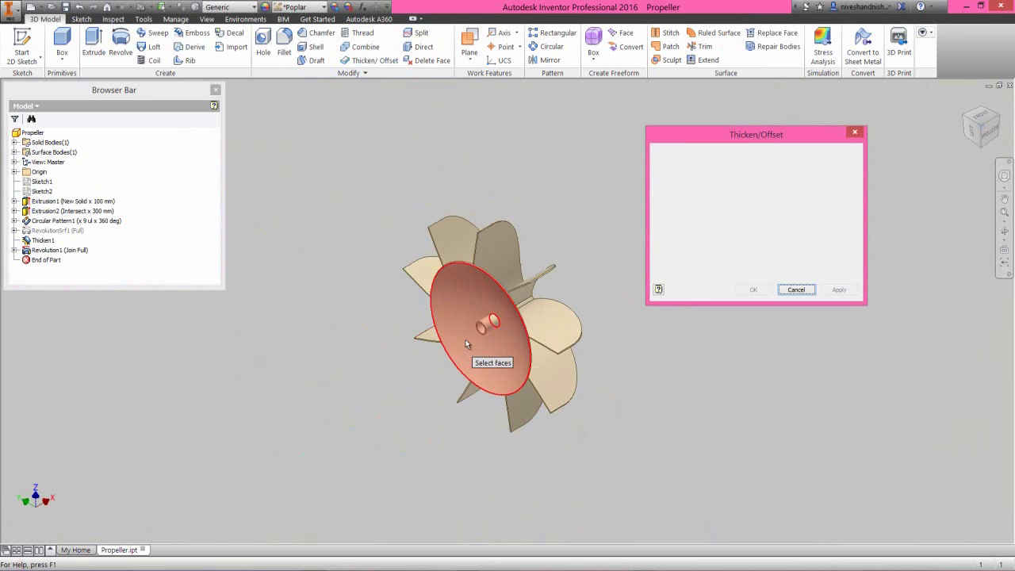
scroll(467, 337, up, 8)
scroll(520, 257, up, 3)
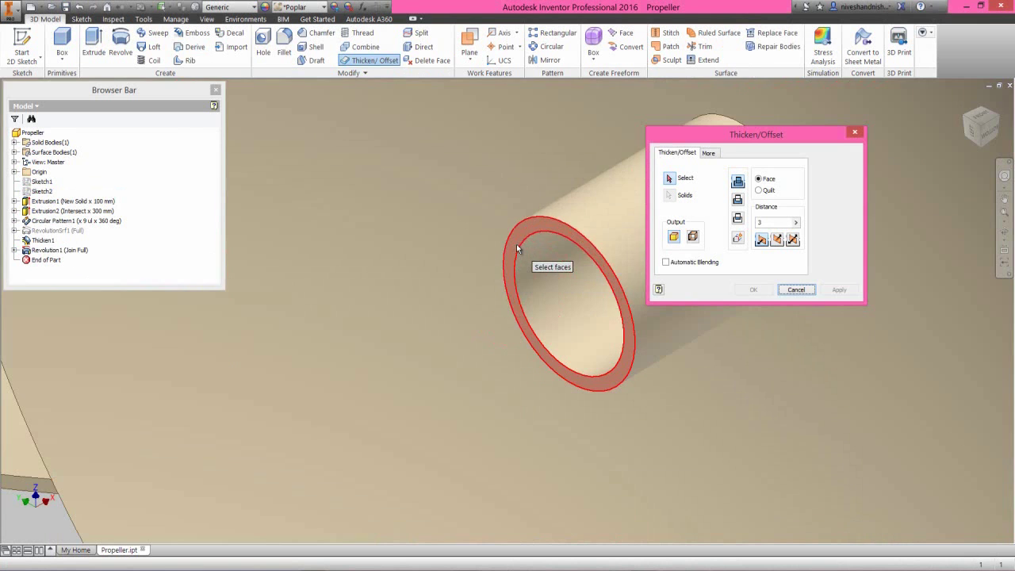
click(514, 239)
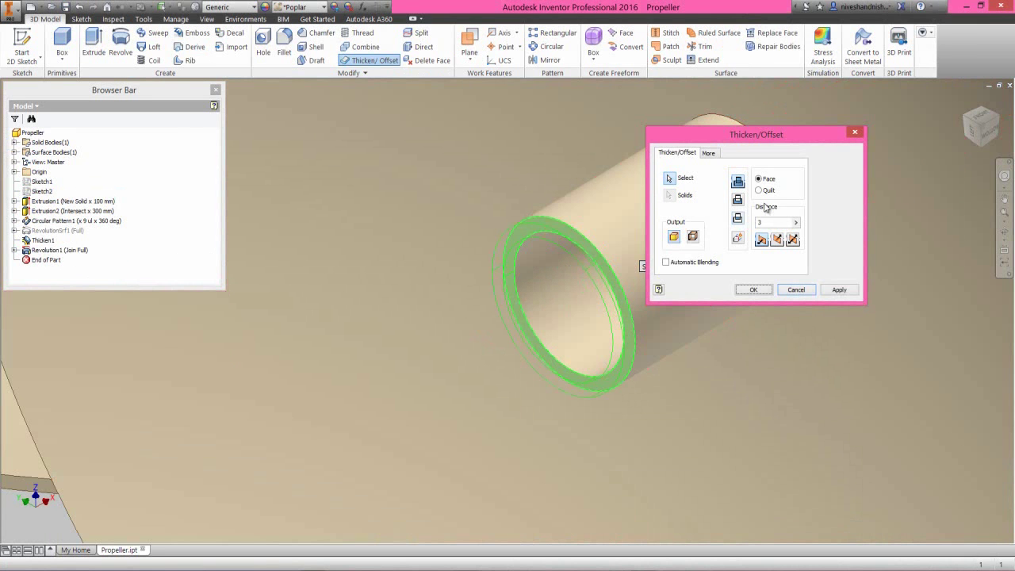
click(753, 289)
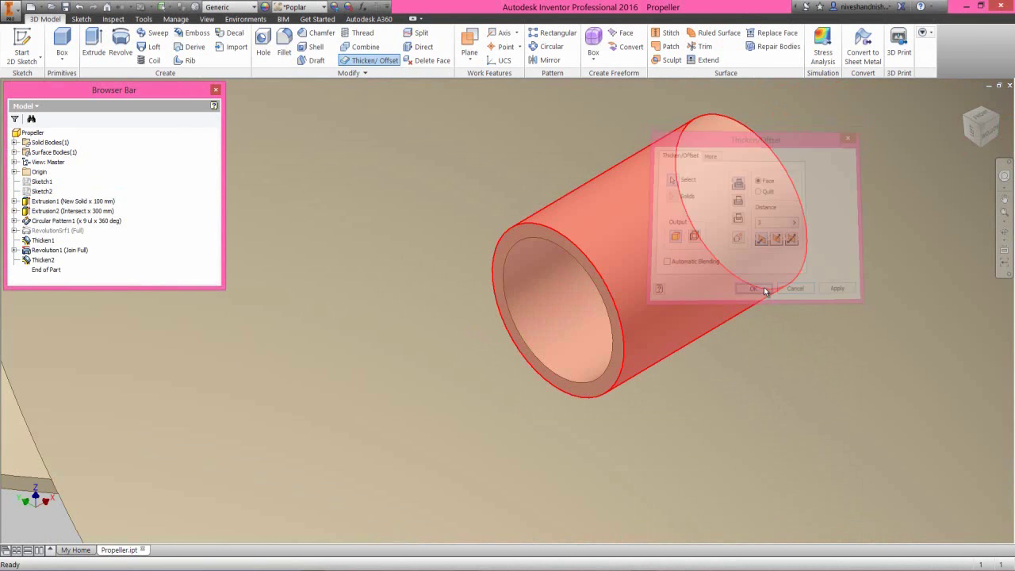
Step: Start a sketch on the hub tube's blade-side end face and project the face's inner and outer circular edges
scroll(591, 341, down, 5)
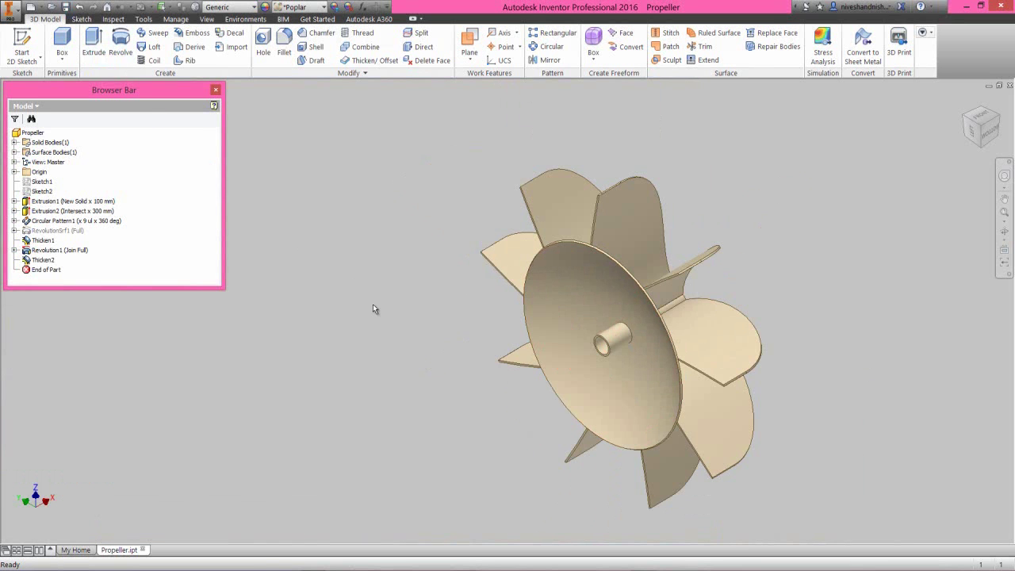
click(980, 120)
scroll(521, 323, down, 5)
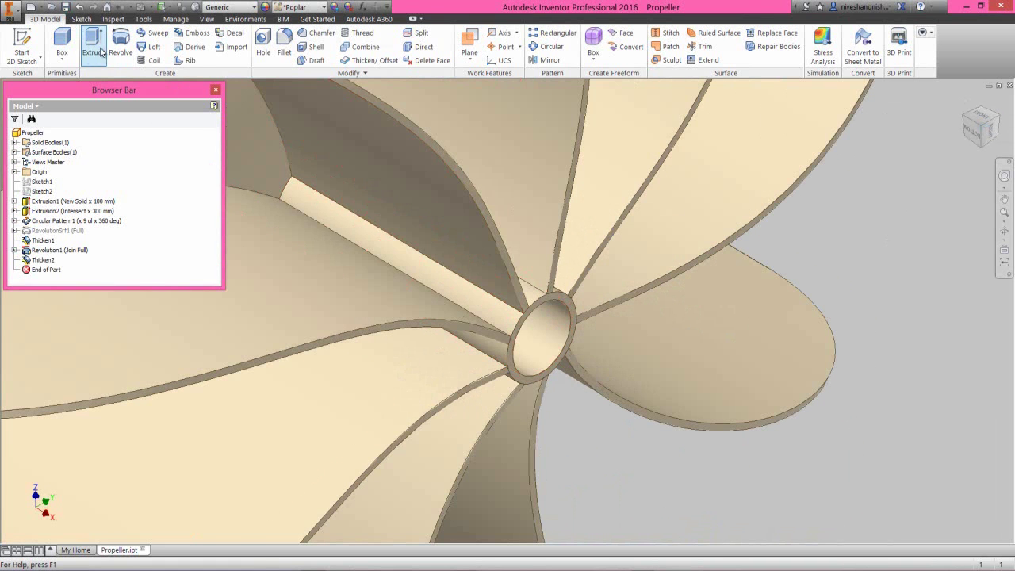
click(93, 46)
click(444, 325)
scroll(523, 333, down, 3)
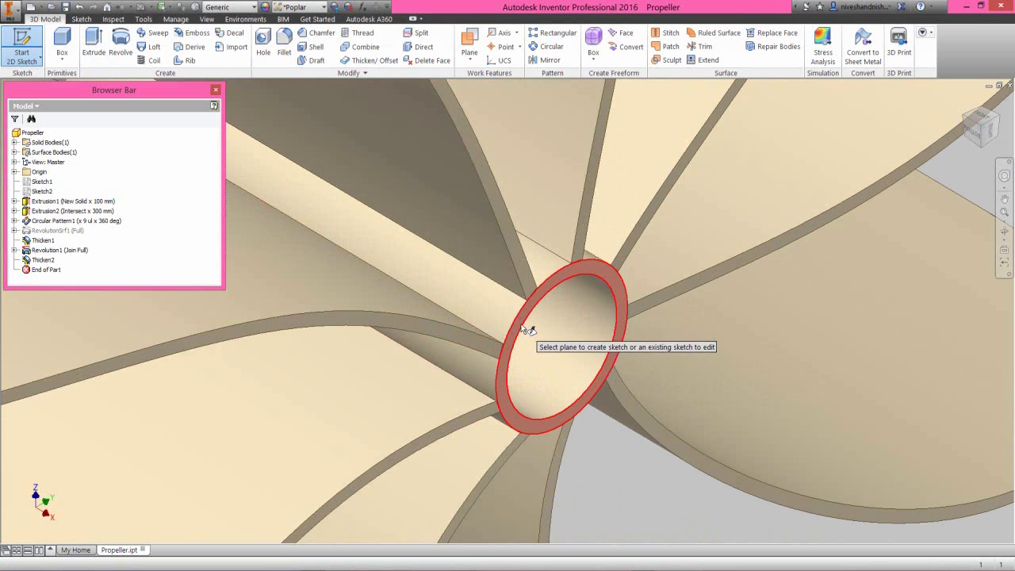
click(525, 328)
click(405, 48)
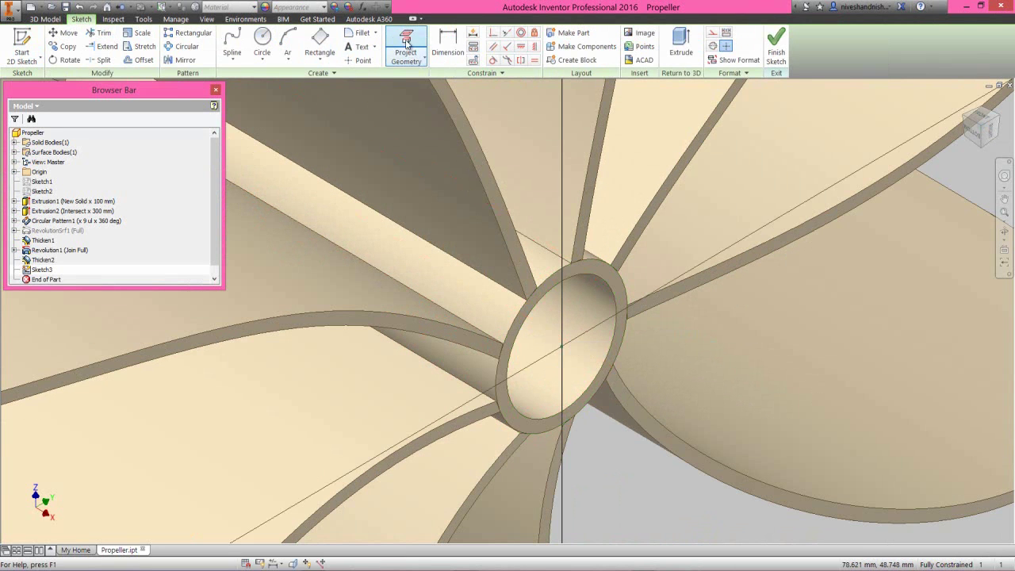
click(519, 319)
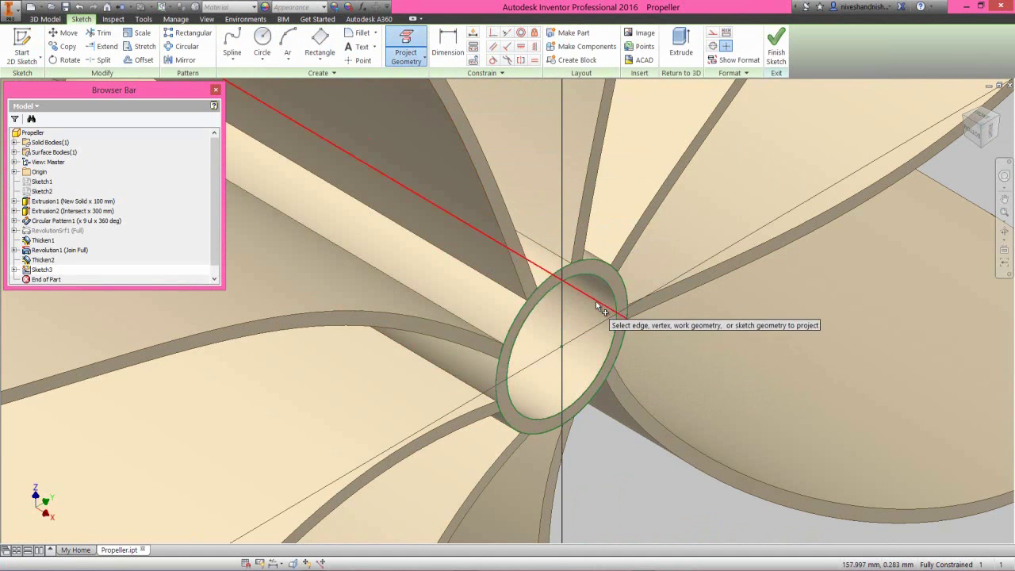
right_click(640, 468)
click(678, 468)
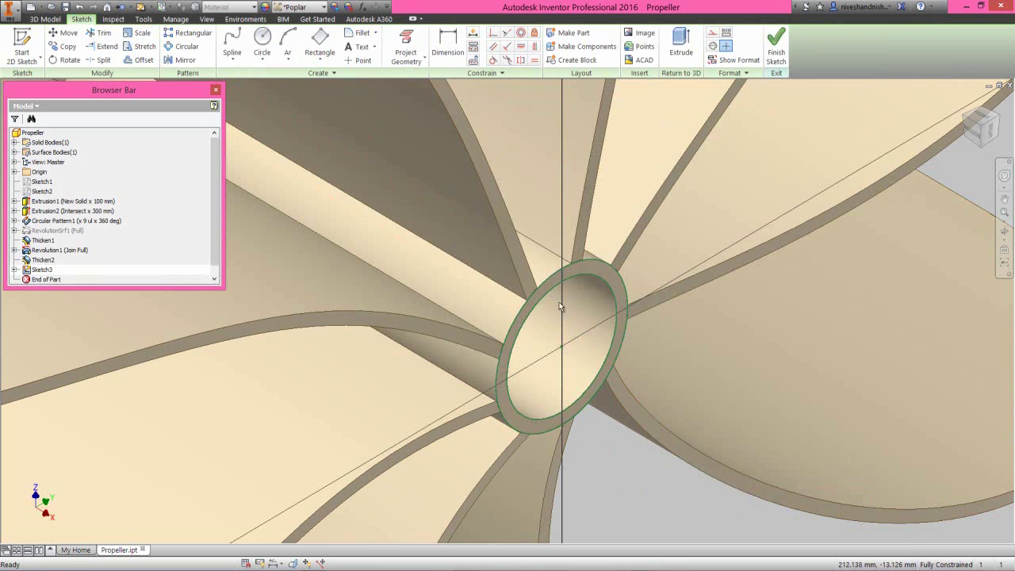
Step: Turn the projected inner circle into construction geometry and extrude the full outer circle 2 mm outward as a joined hub cap
click(508, 360)
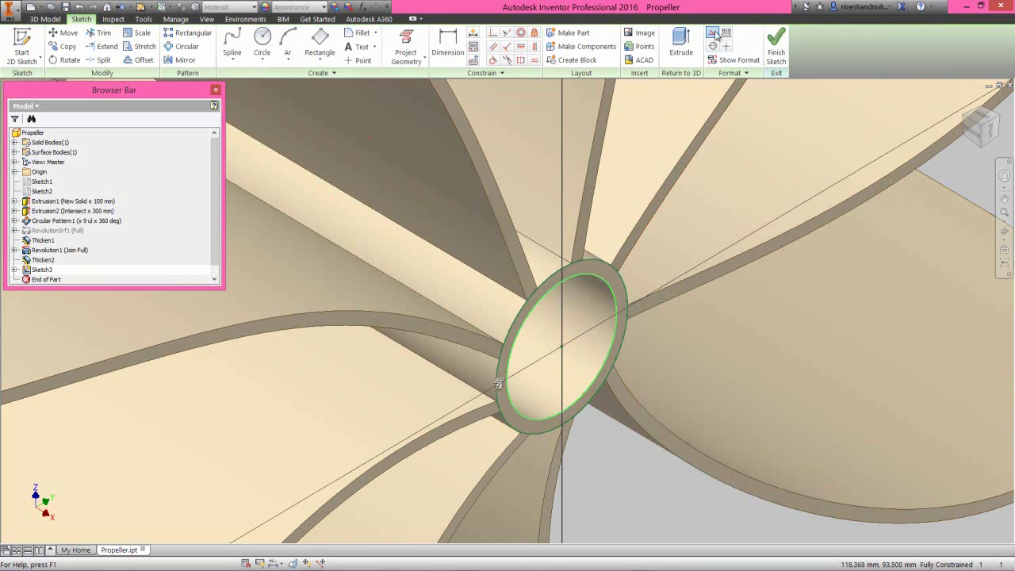
click(714, 34)
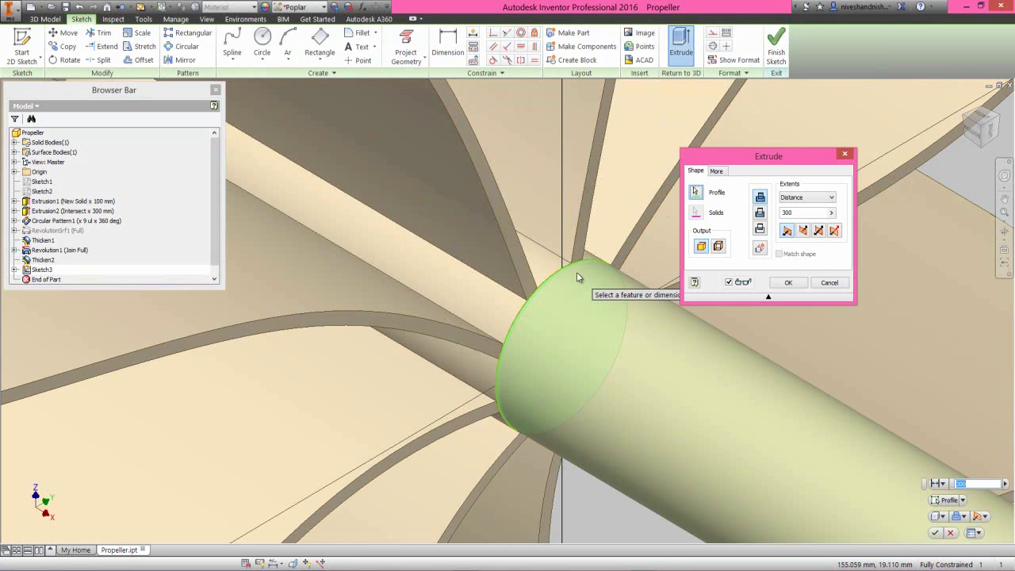
click(797, 214)
drag(797, 215, 778, 216)
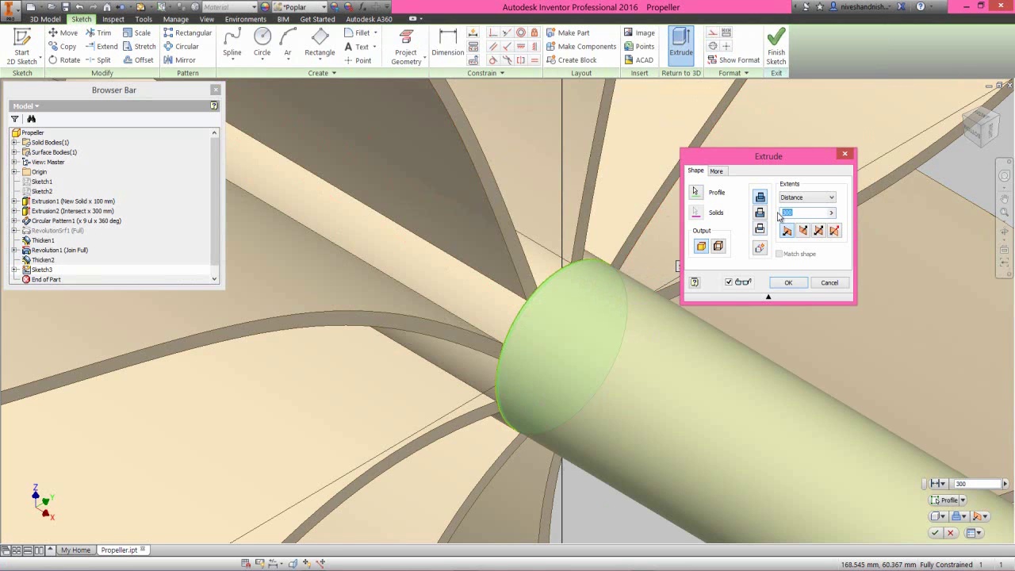
text(2)
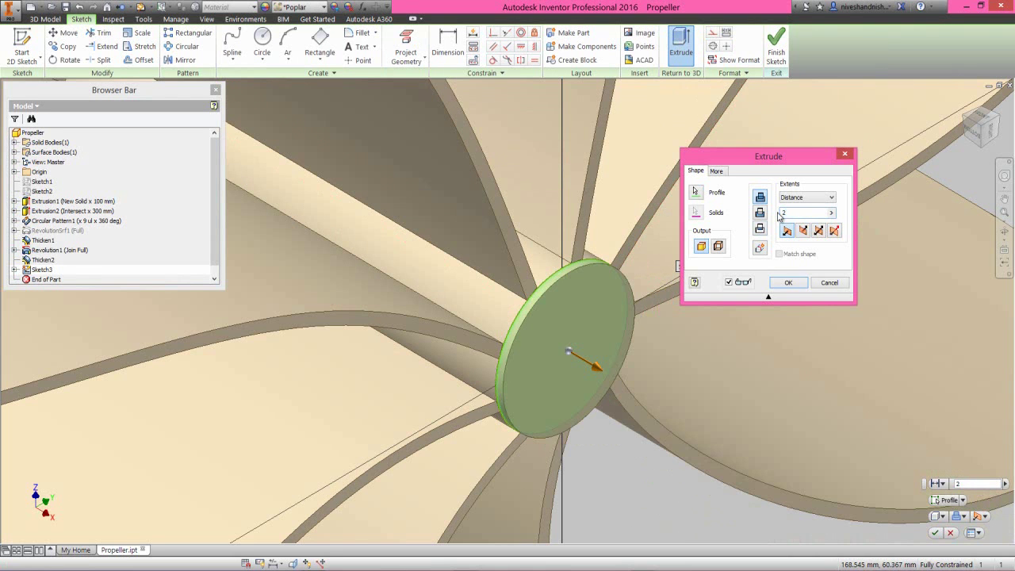
click(784, 283)
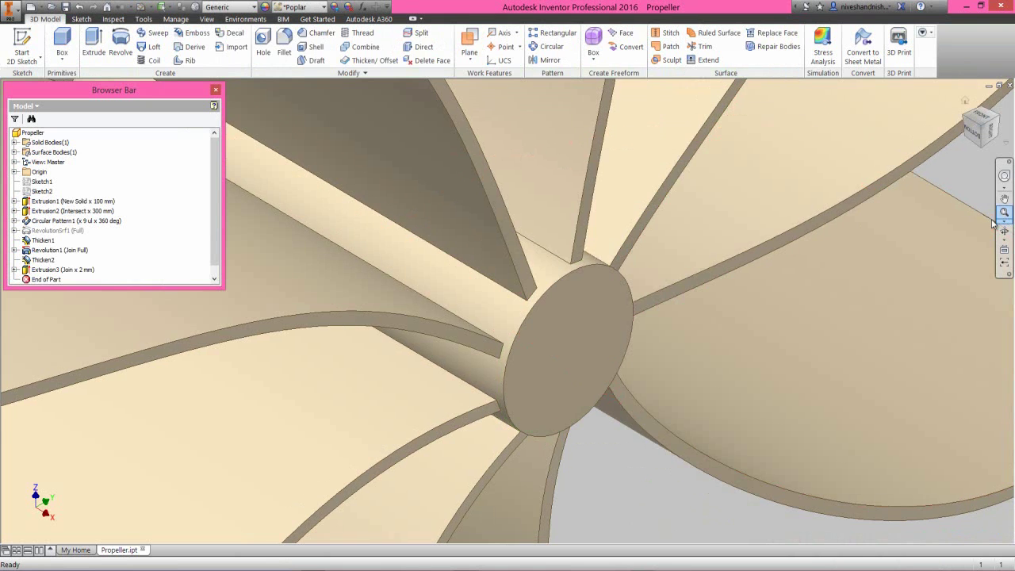
Step: Fillet the outer circular edge of the hub's end cap with a 2 mm radius
click(1004, 214)
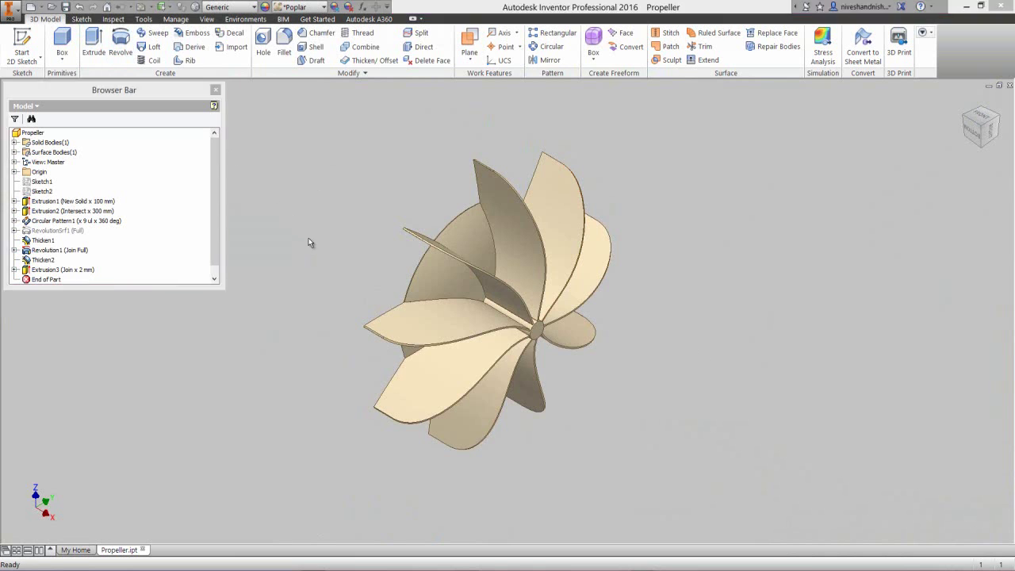
click(283, 52)
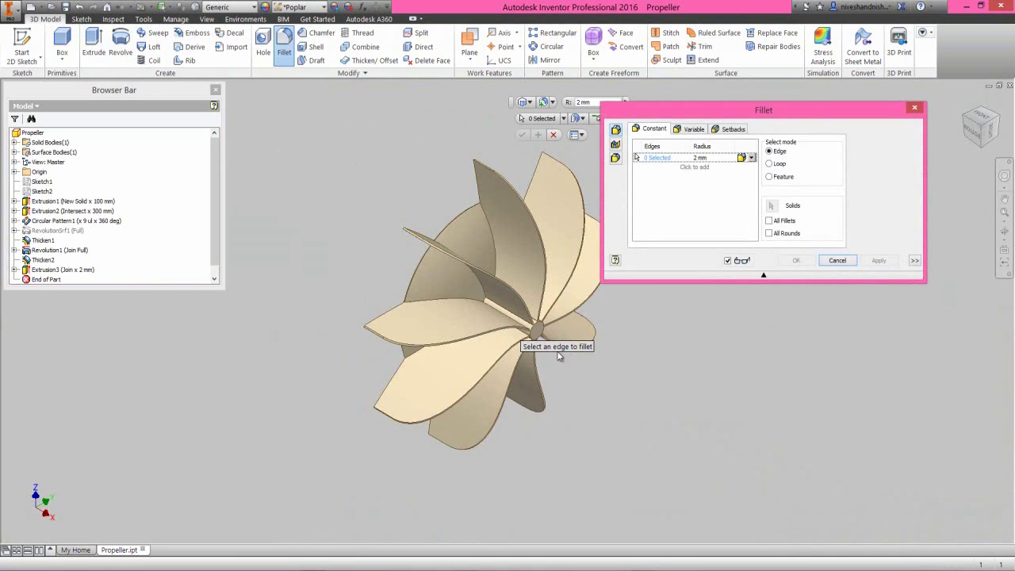
scroll(543, 322, up, 5)
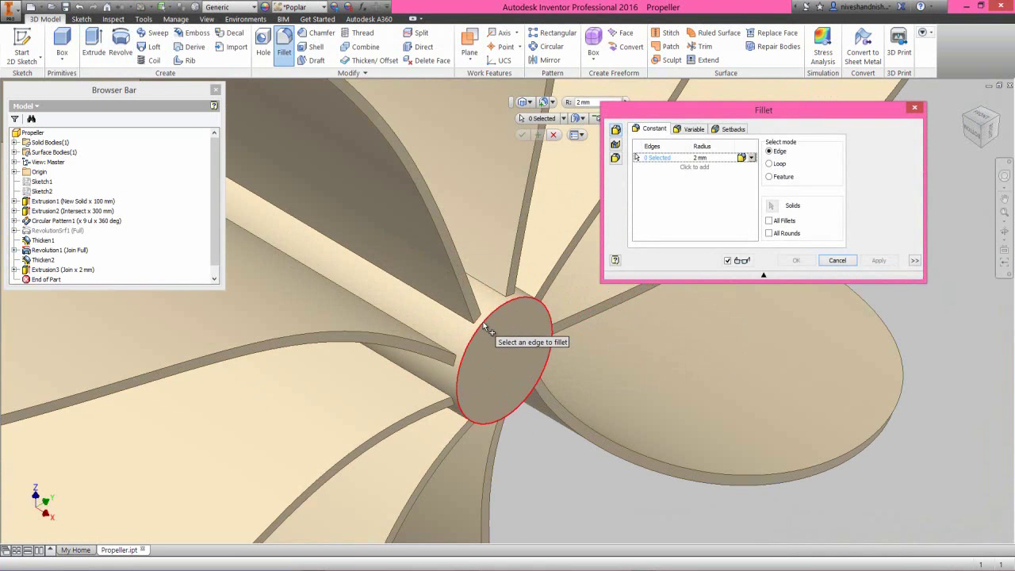
click(488, 329)
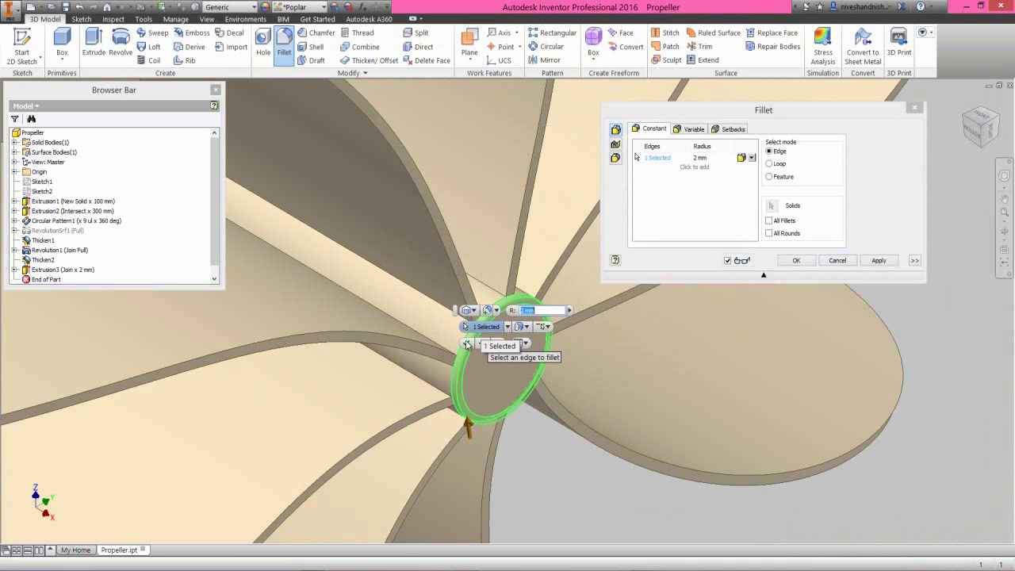
click(466, 344)
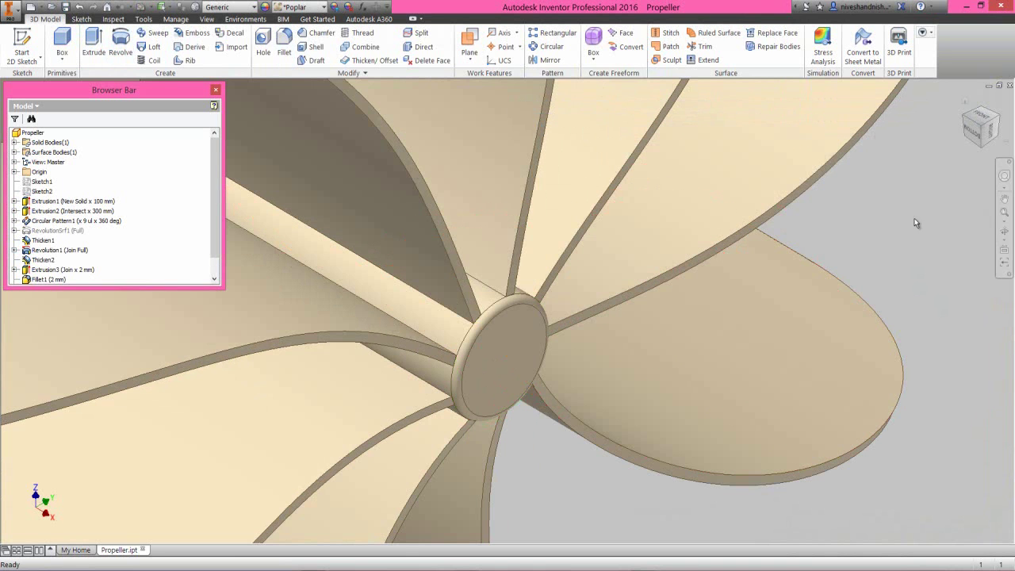
Step: Apply the Stainless - Polished appearance from the Autodesk Material Library's Metal > Steel category to the whole propeller part
click(1004, 212)
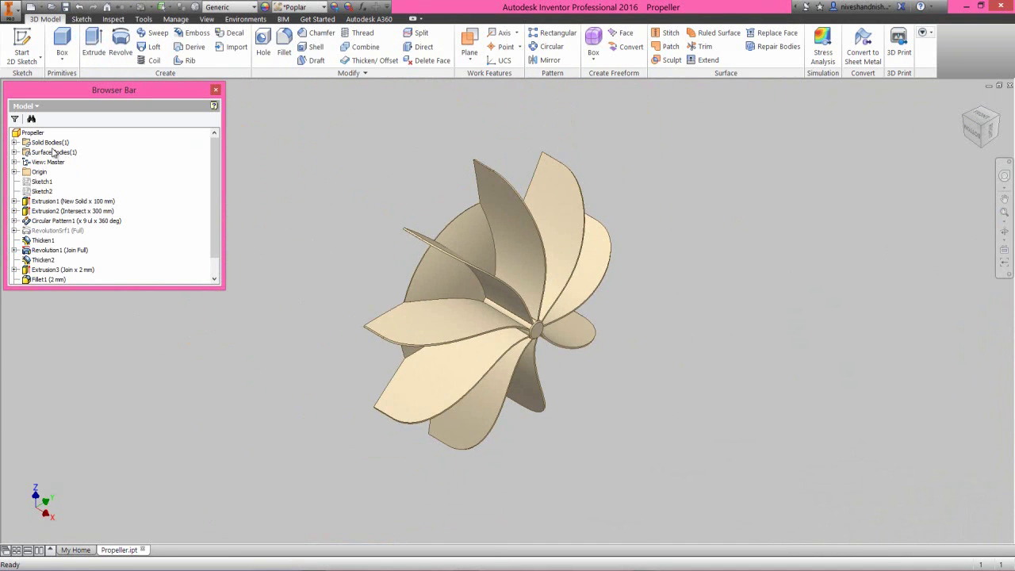
click(33, 133)
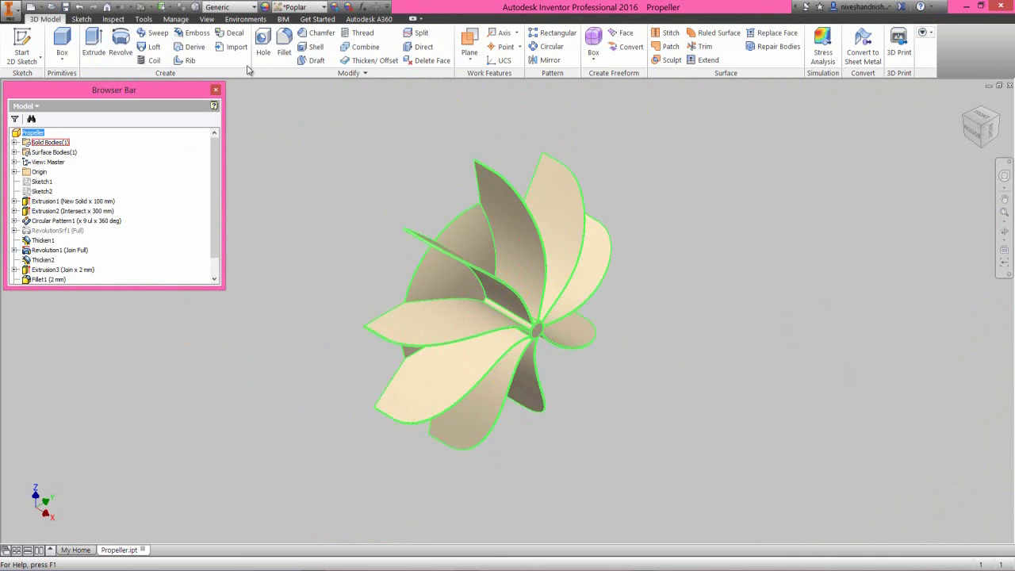
click(265, 7)
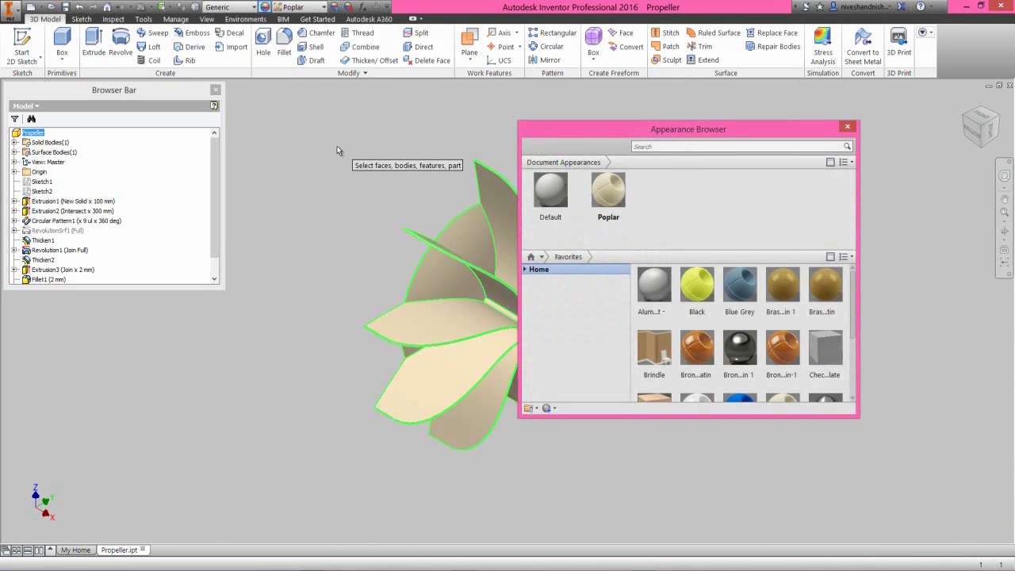
click(525, 270)
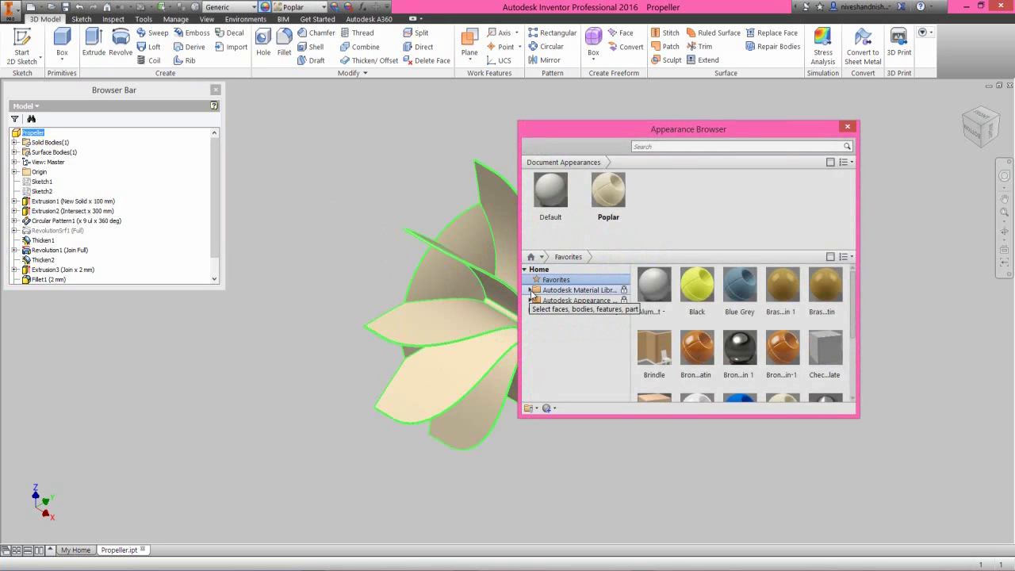
click(530, 290)
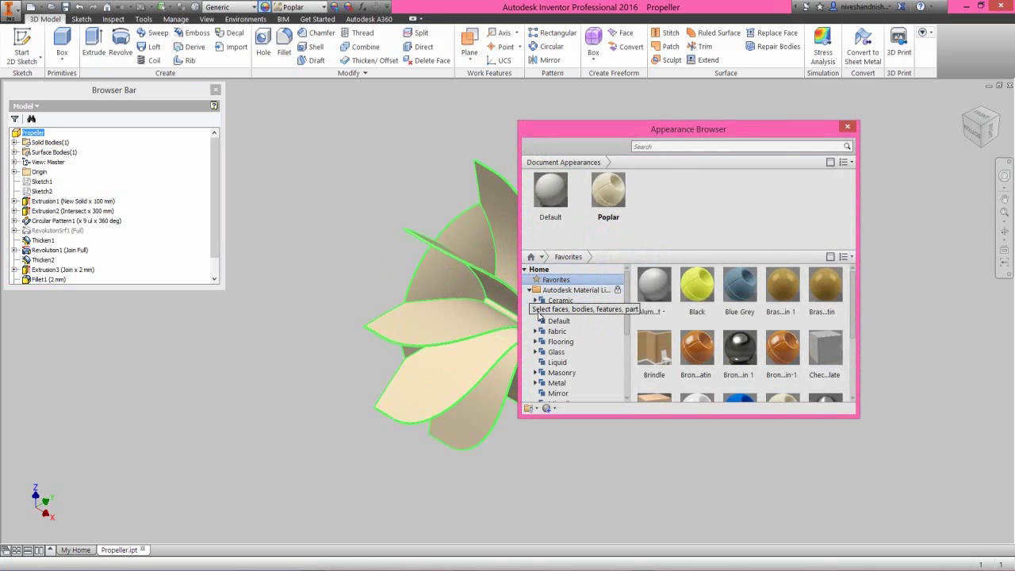
click(555, 383)
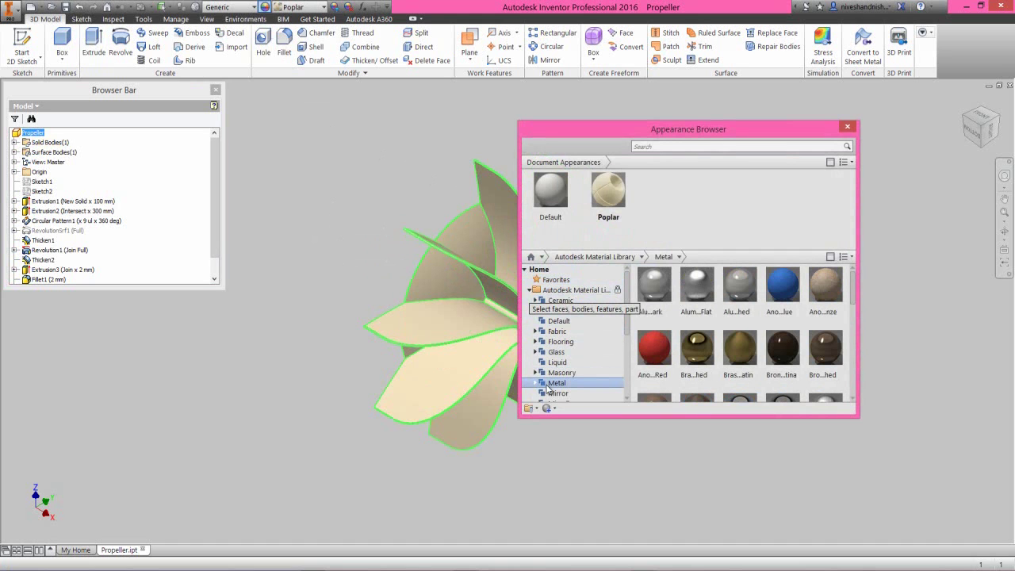
click(539, 383)
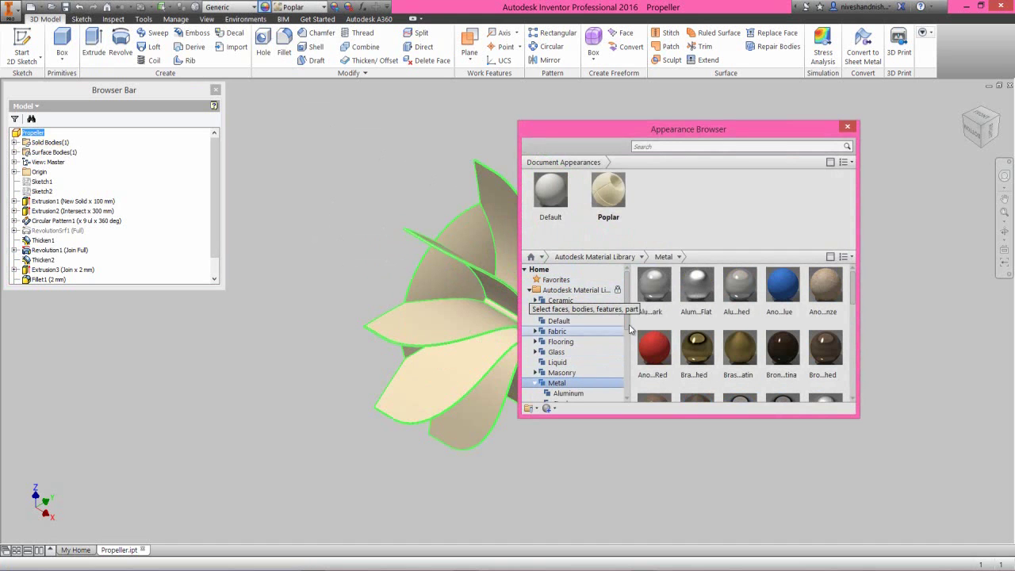
scroll(627, 322, down, 2)
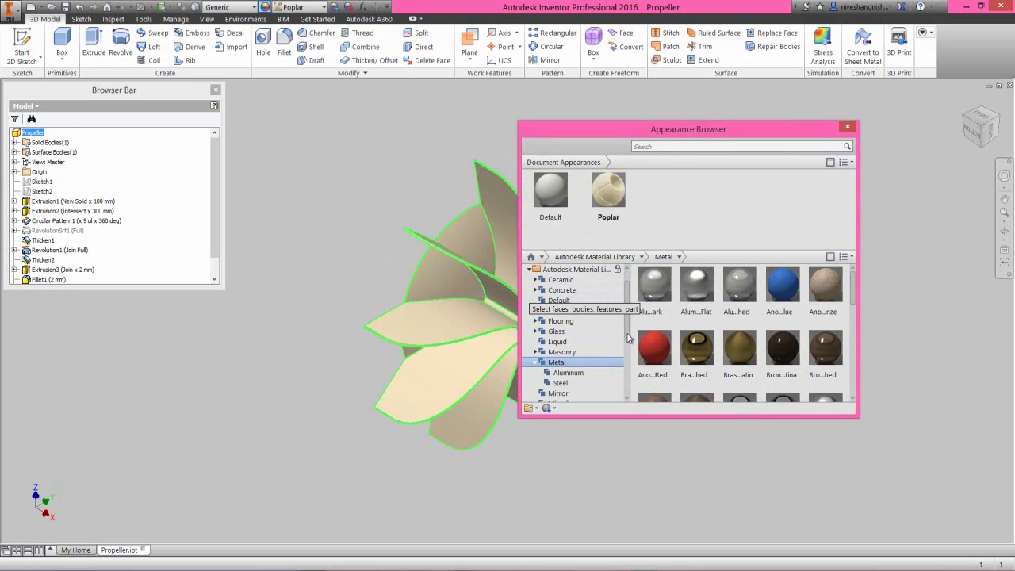
click(560, 383)
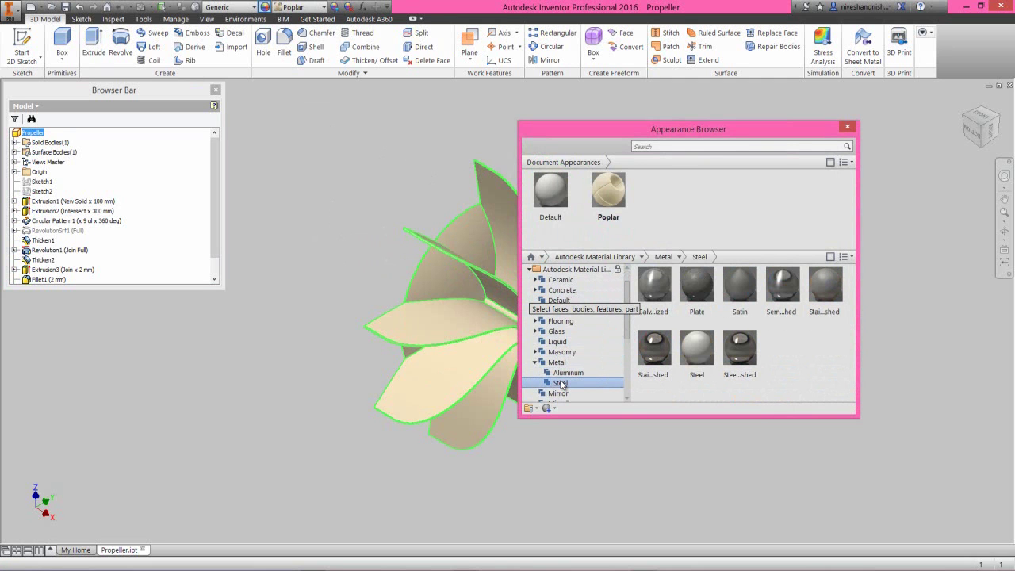
click(656, 367)
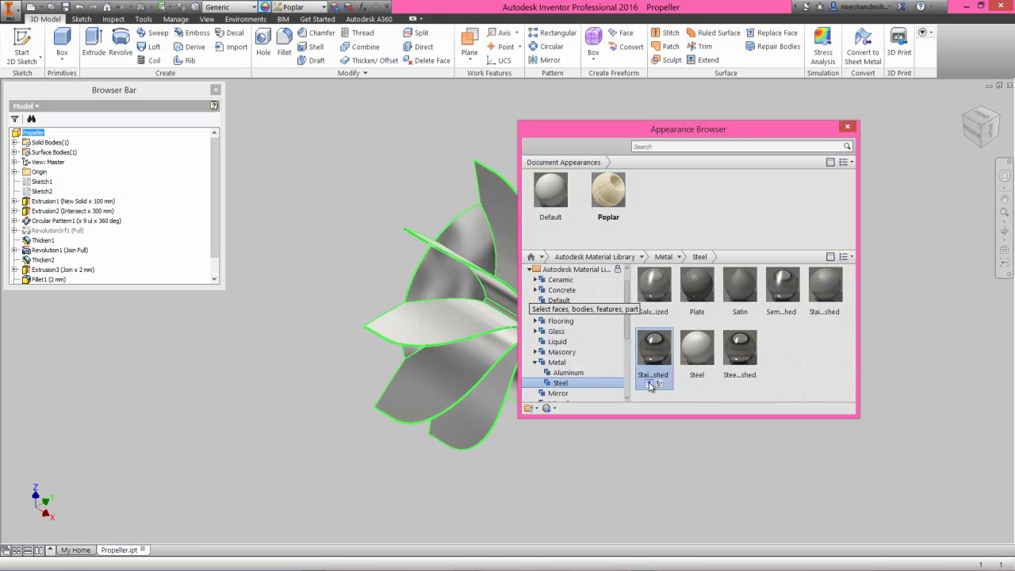
click(652, 382)
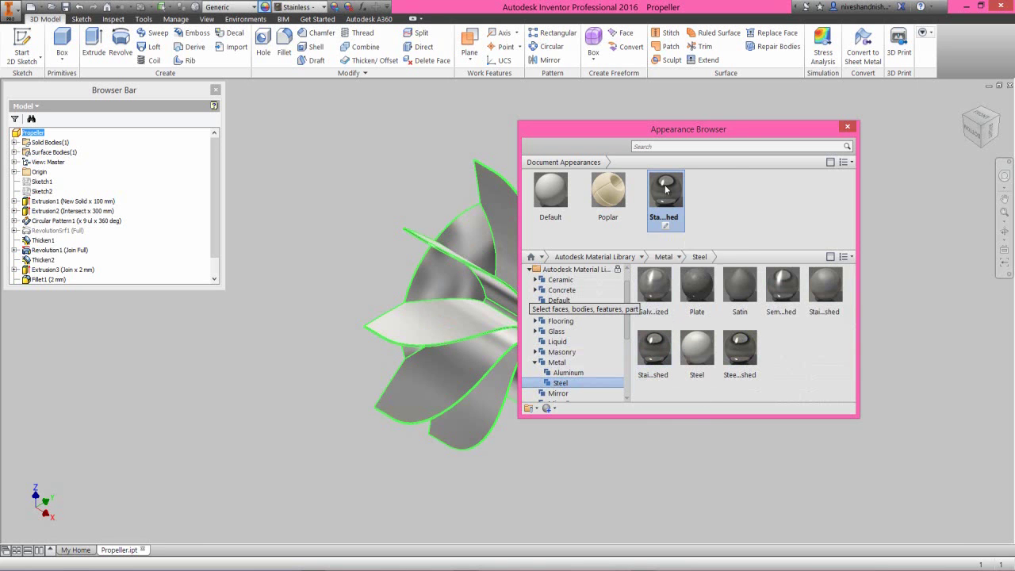
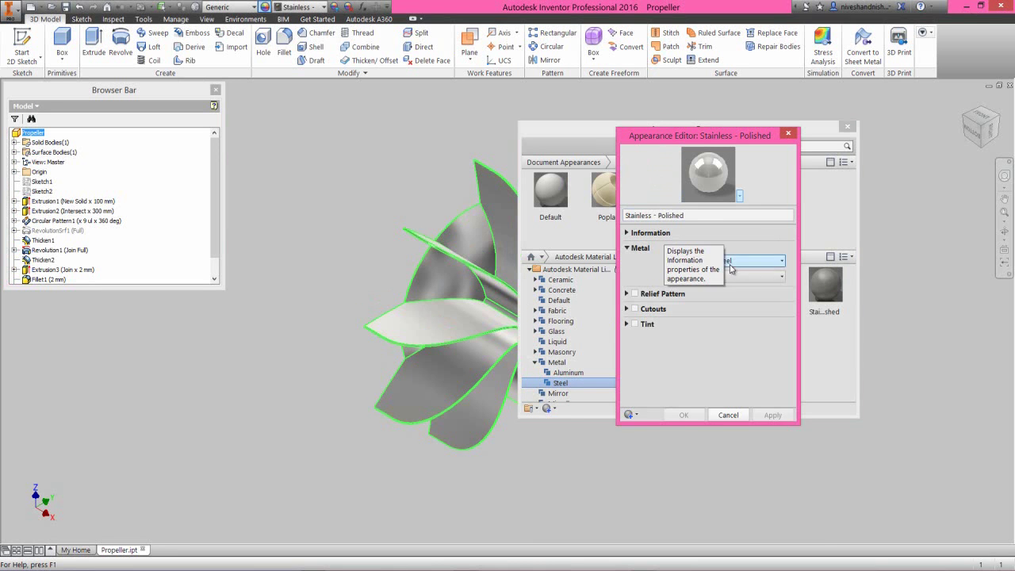
Step: Set the stainless steel appearance's finish to Semi-polished and close the appearance browser
click(756, 277)
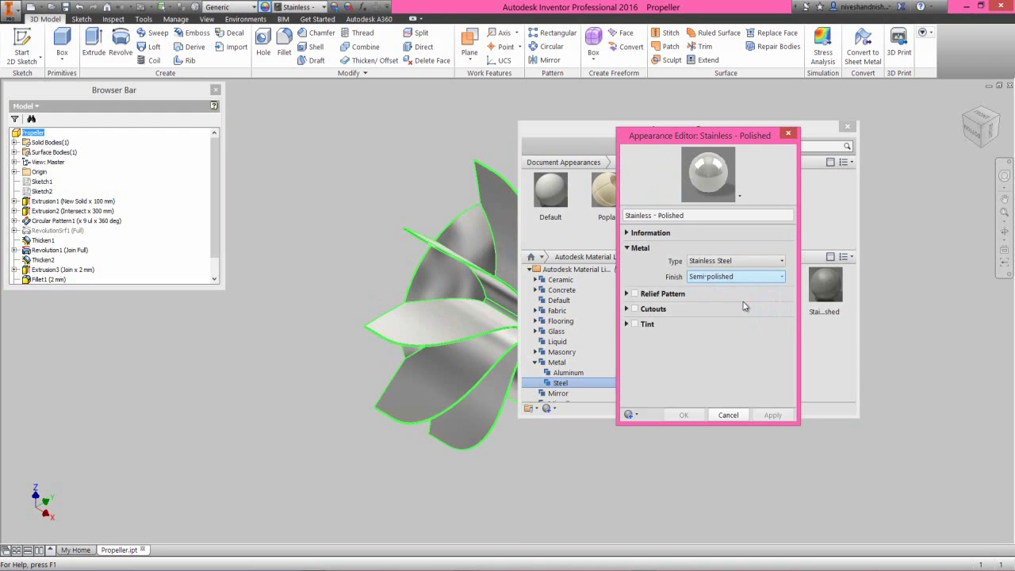
click(743, 302)
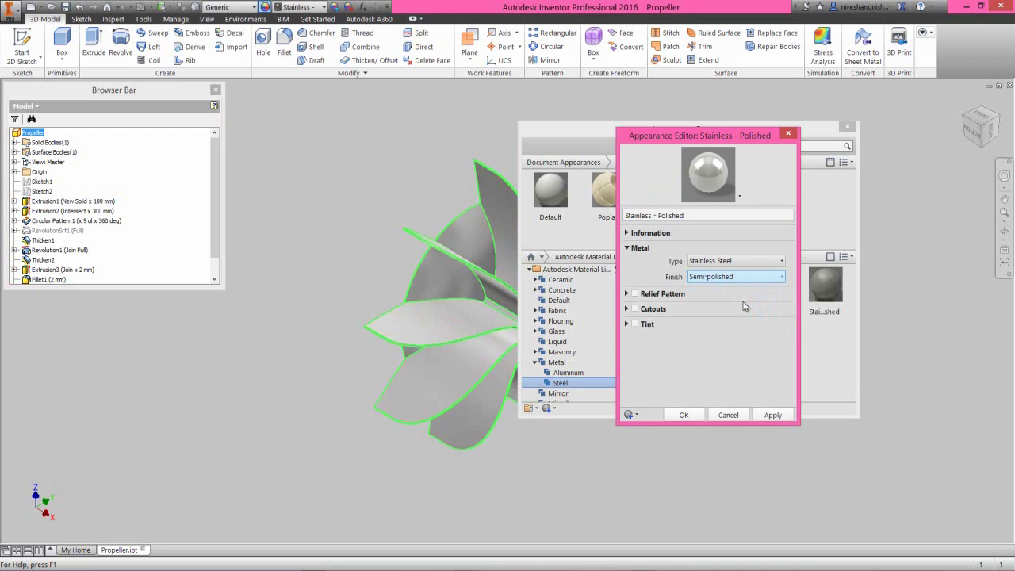
click(683, 414)
click(847, 126)
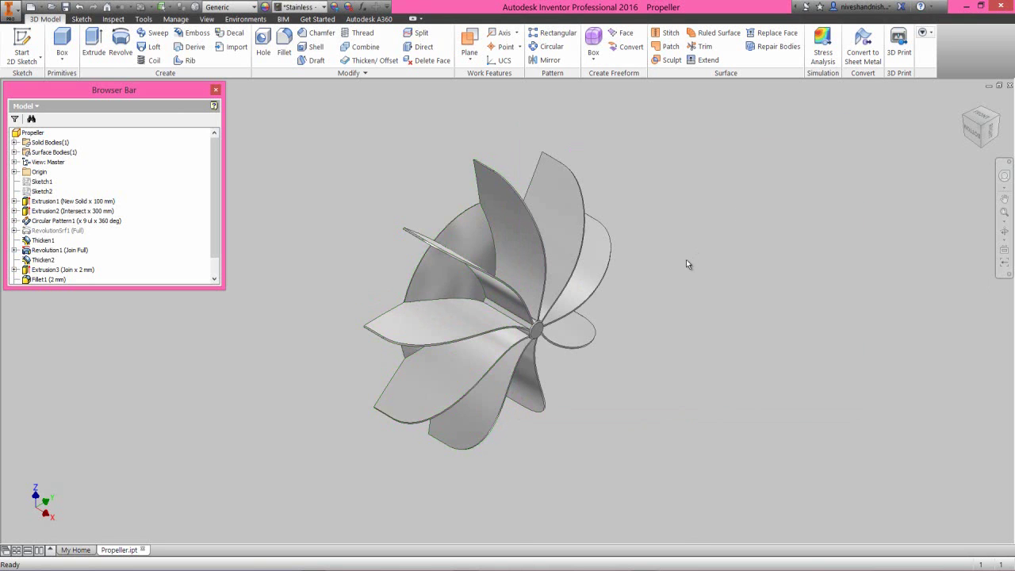
Step: Examine the finished propeller from its dish side and return to the home view
click(1004, 231)
drag(515, 343, 738, 335)
right_click(555, 239)
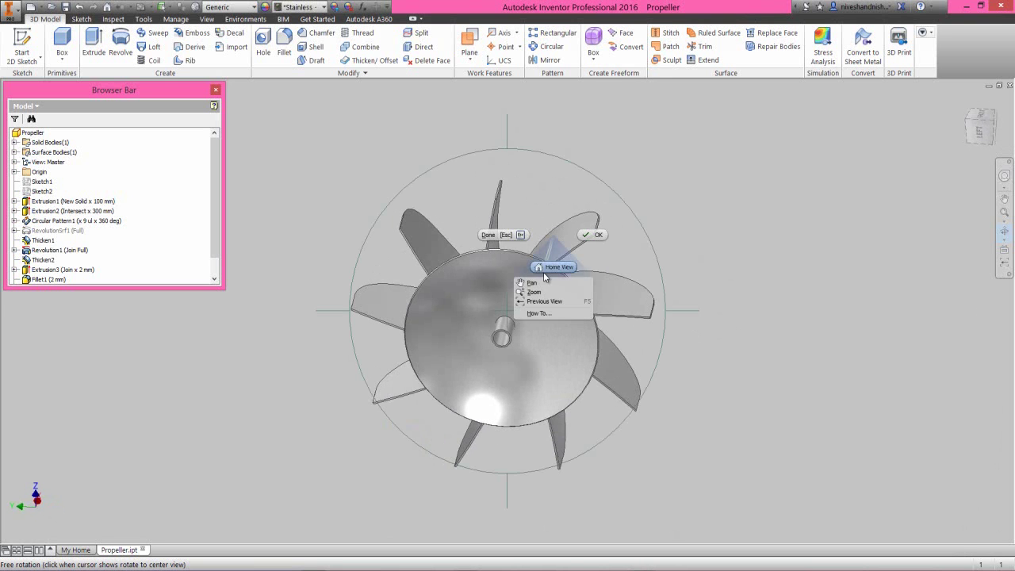
click(543, 272)
right_click(513, 230)
click(547, 230)
Step: Switch to the Clean Screen display and center the propeller in the view
click(206, 18)
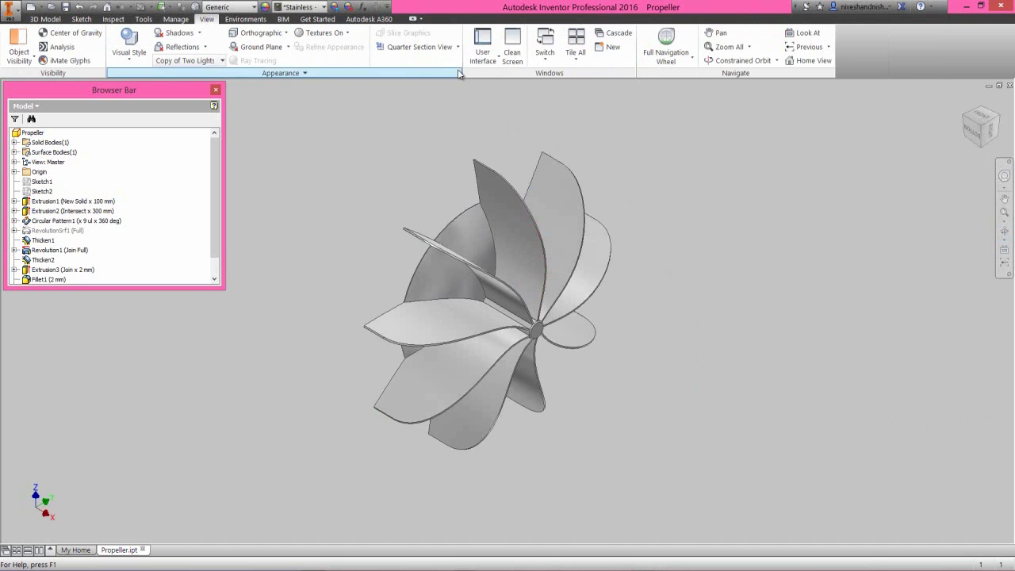
click(514, 54)
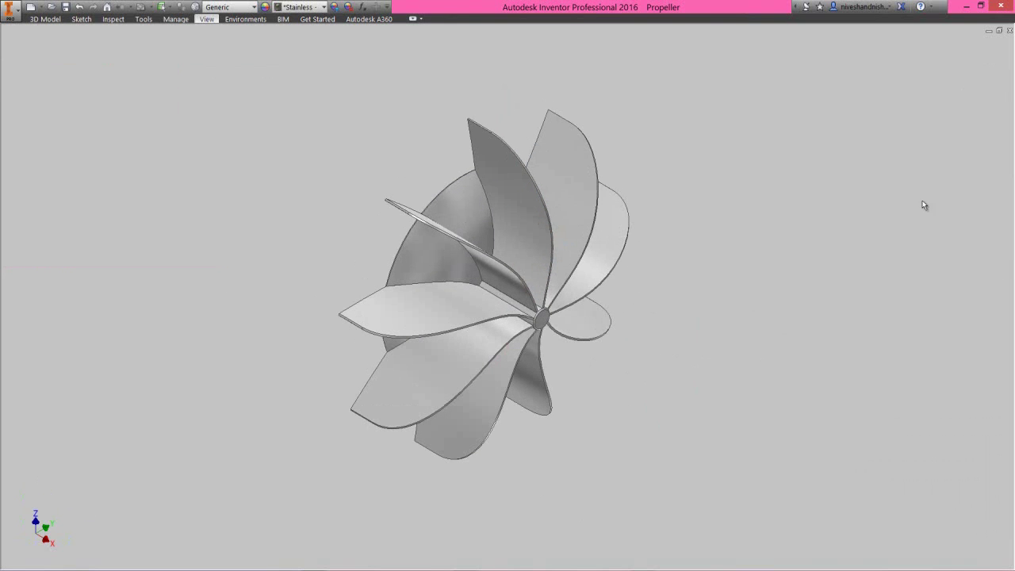
middle_drag(559, 268, 584, 276)
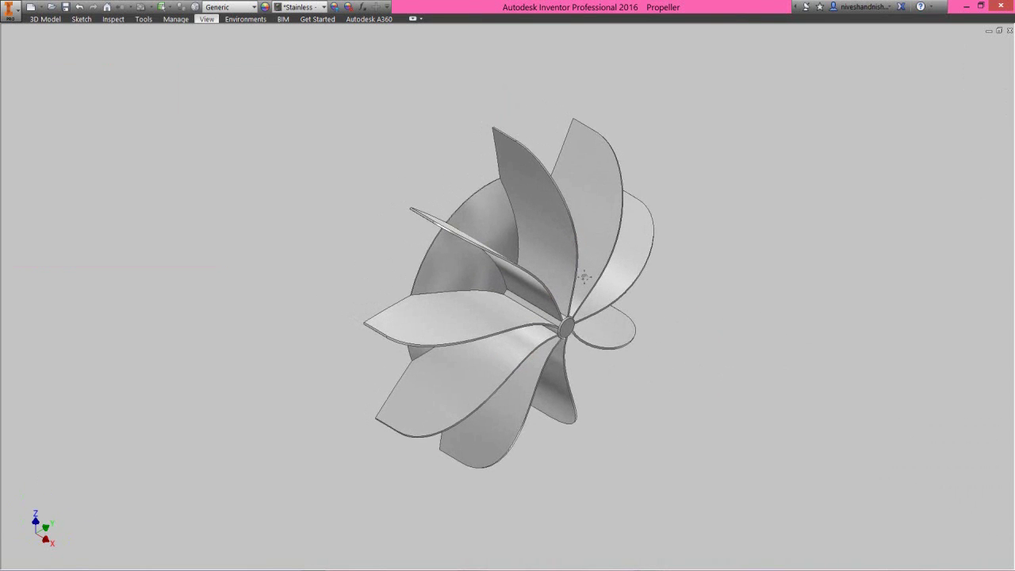
Step: Examine the finished propeller from its blade side and its dish side in the Clean Screen display
right_click(568, 313)
click(587, 335)
drag(588, 337, 598, 352)
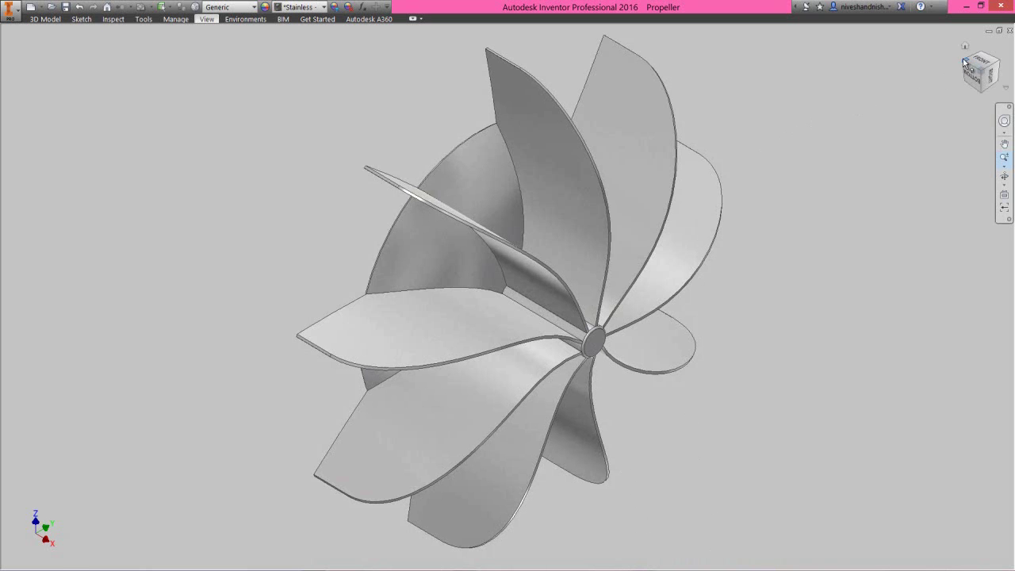
click(964, 62)
drag(475, 307, 543, 338)
right_click(478, 343)
click(482, 401)
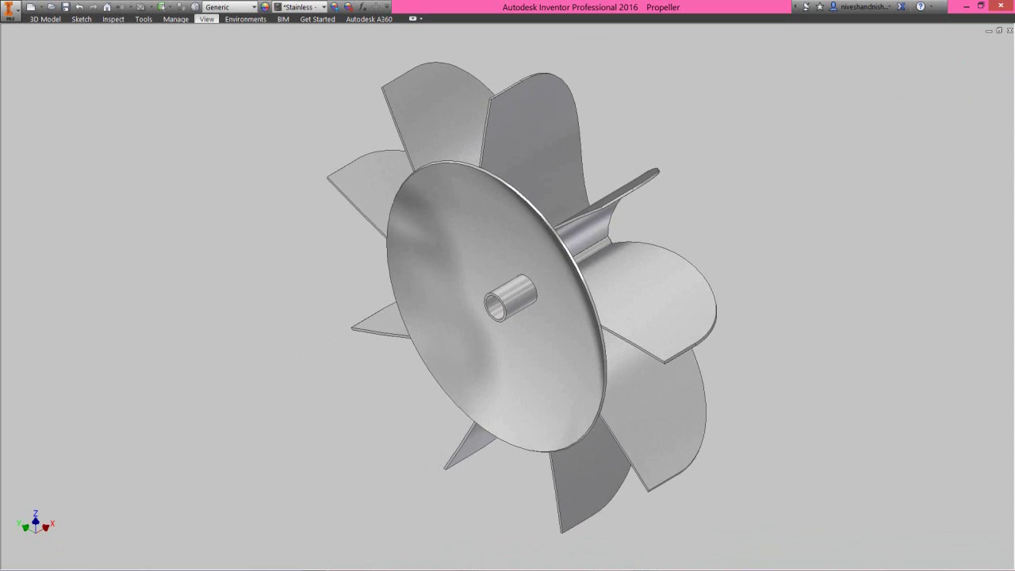
right_click(651, 157)
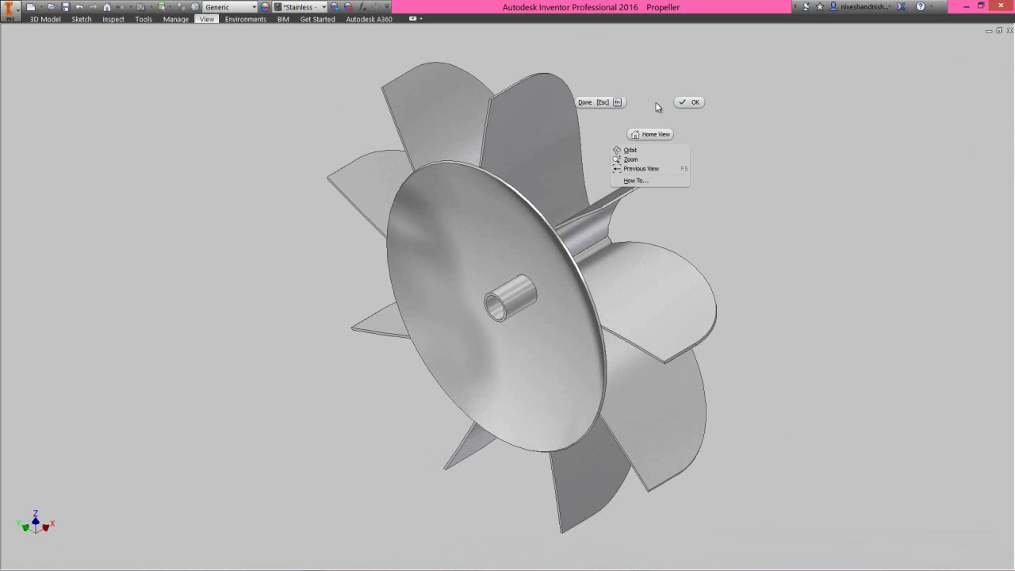
click(679, 101)
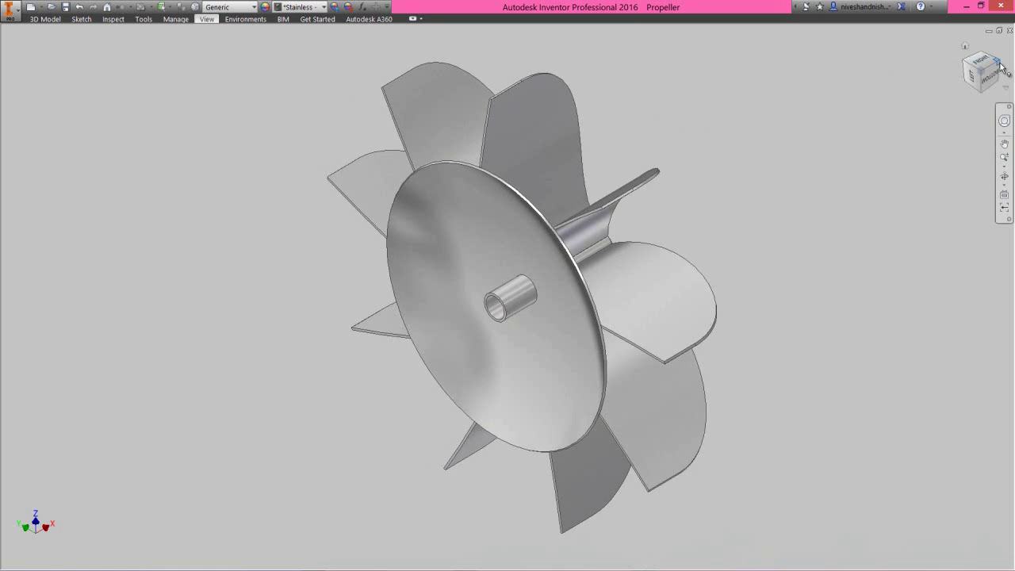
click(1003, 70)
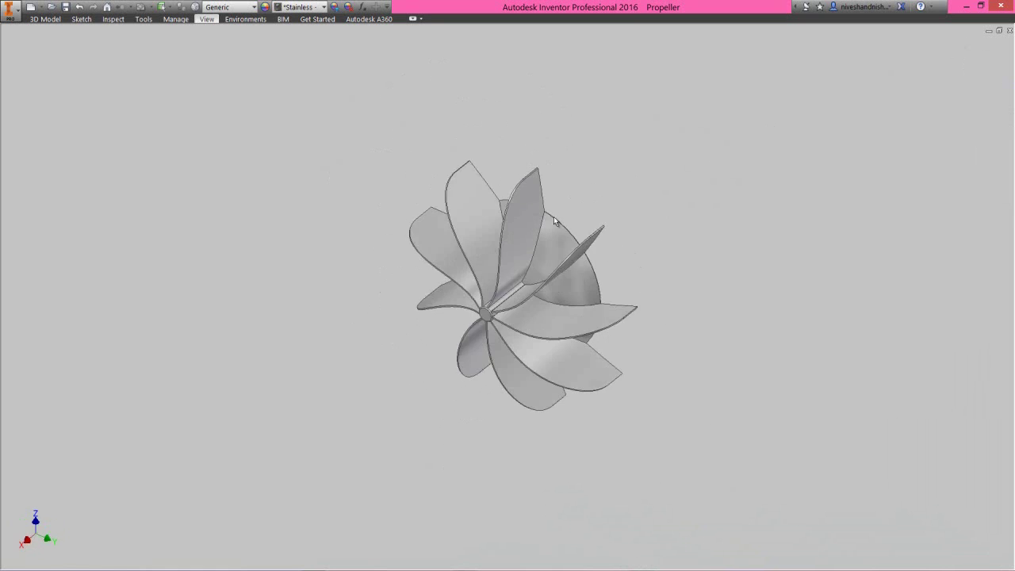
Step: Turn off the Clean Screen display and frame the propeller enlarged and centered in the view
click(204, 24)
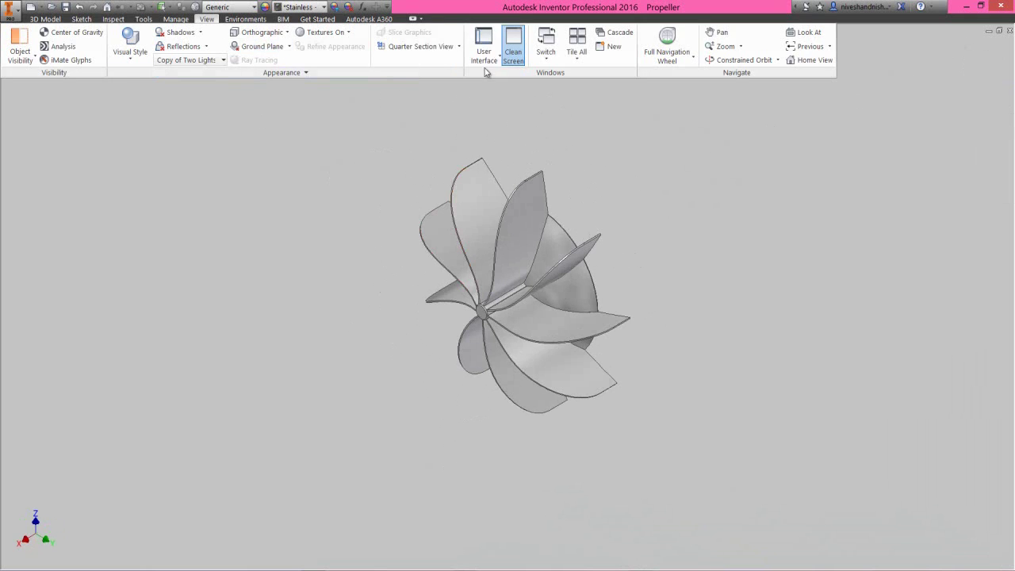
click(510, 49)
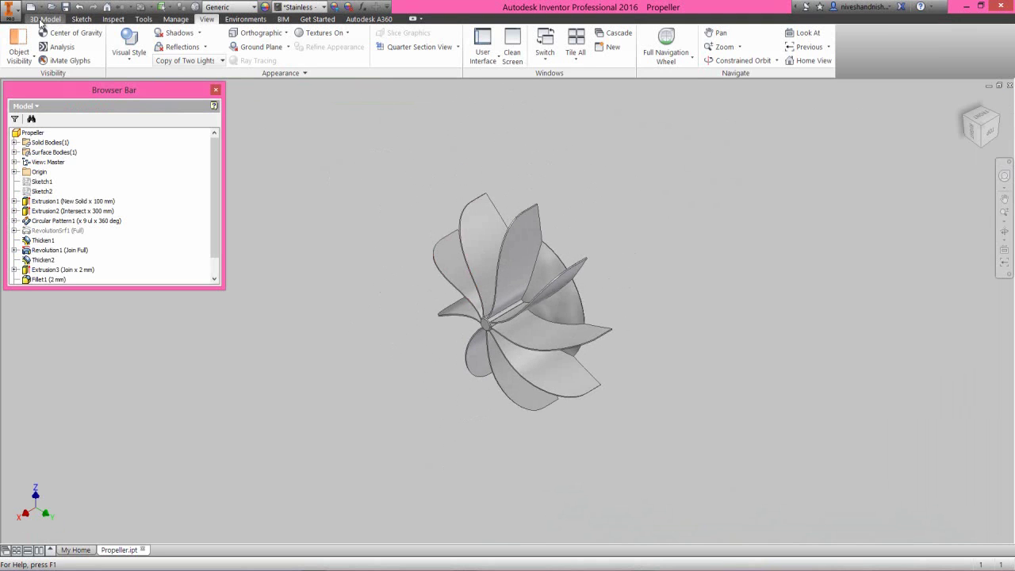
click(1002, 214)
drag(804, 261, 716, 251)
right_click(716, 252)
click(695, 296)
right_click(567, 314)
click(565, 367)
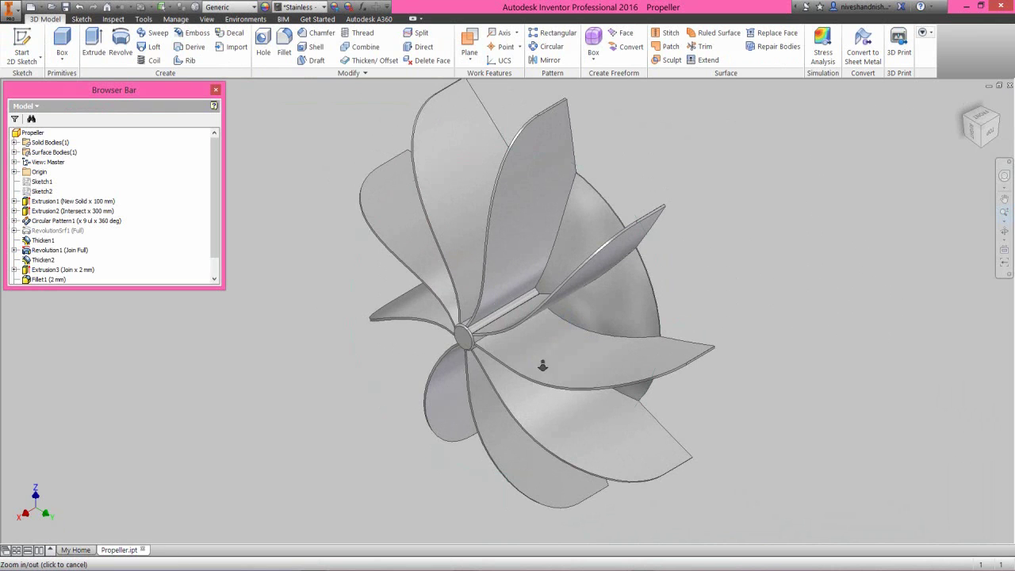
right_click(517, 341)
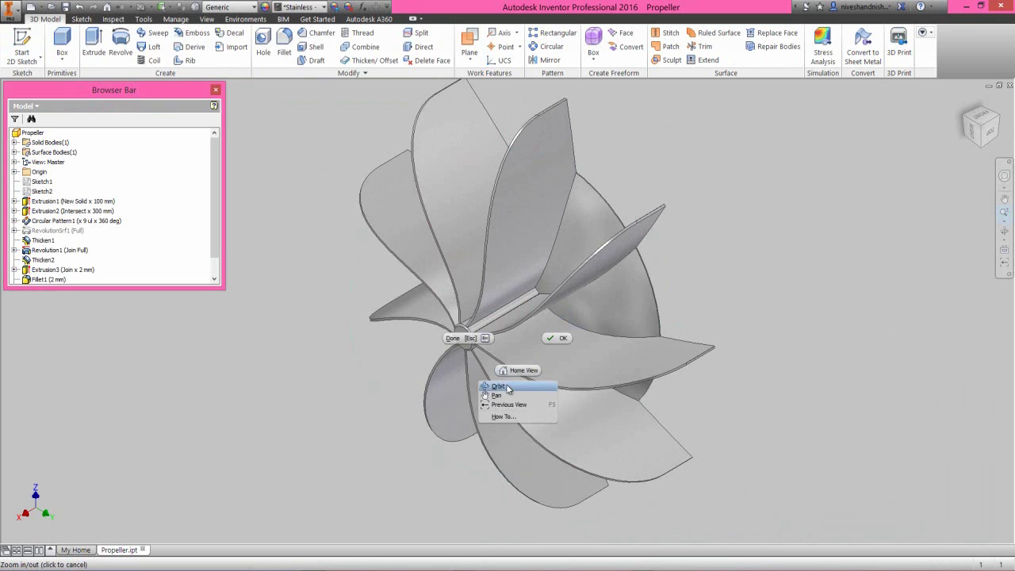
click(486, 403)
drag(478, 350, 496, 367)
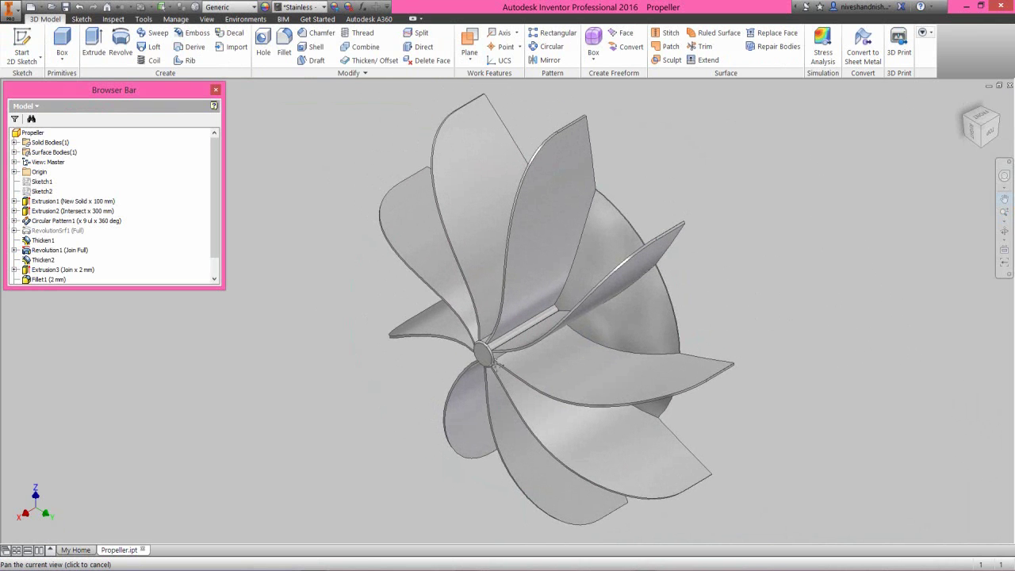
right_click(474, 275)
click(511, 271)
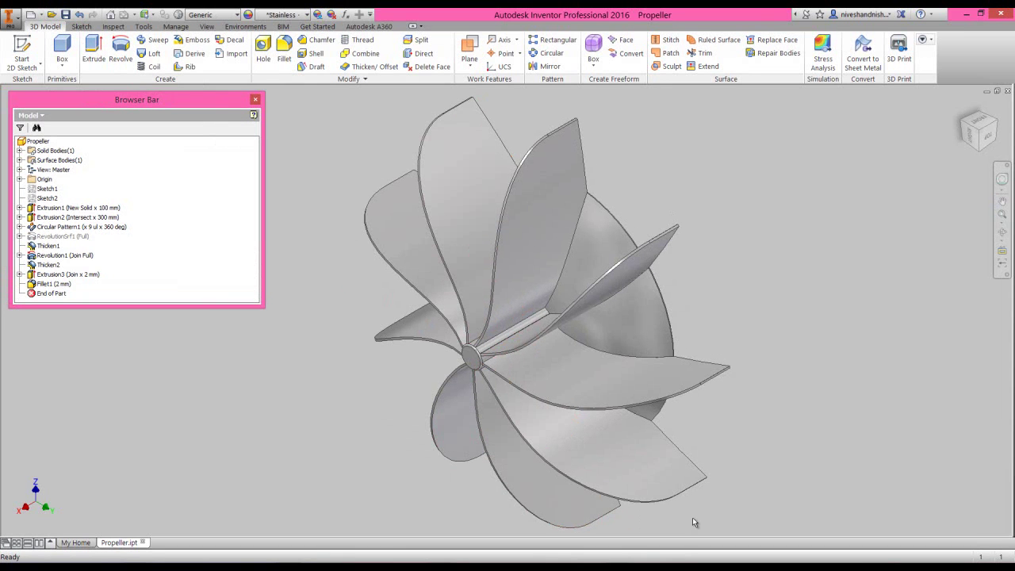
Step: Close the propeller part and open the Blower assembly from the Blower folder
click(1004, 92)
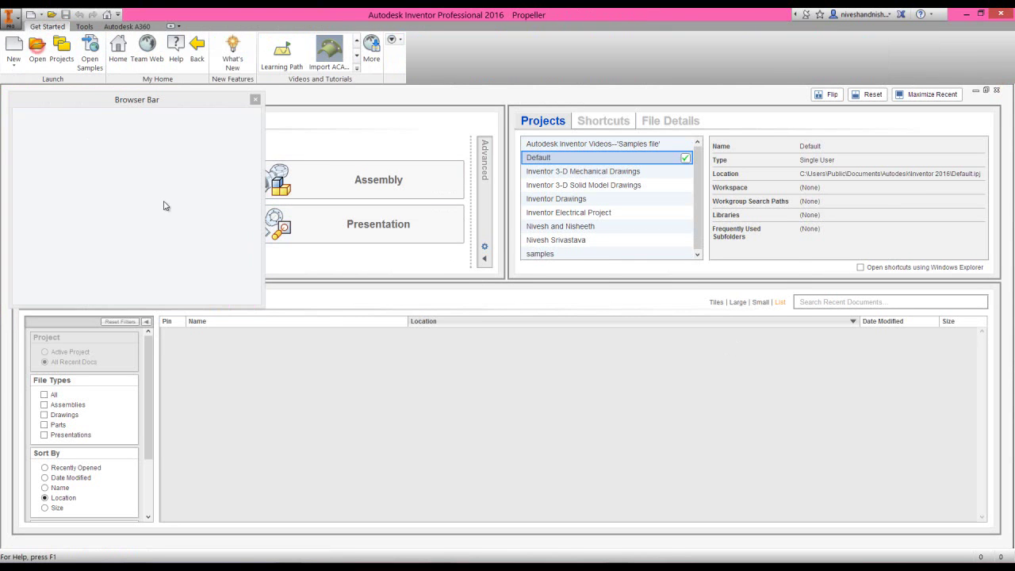
click(629, 291)
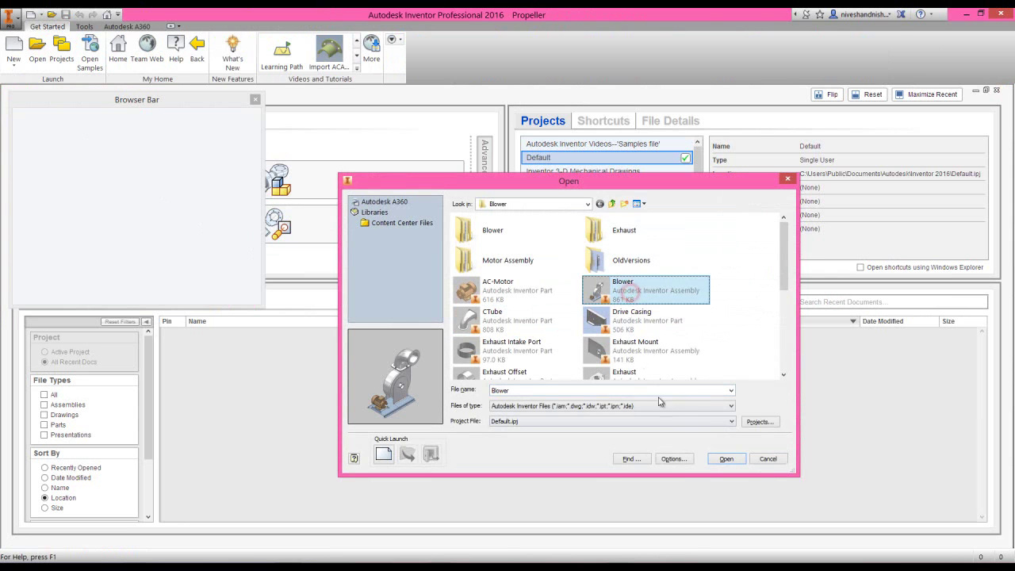
click(725, 460)
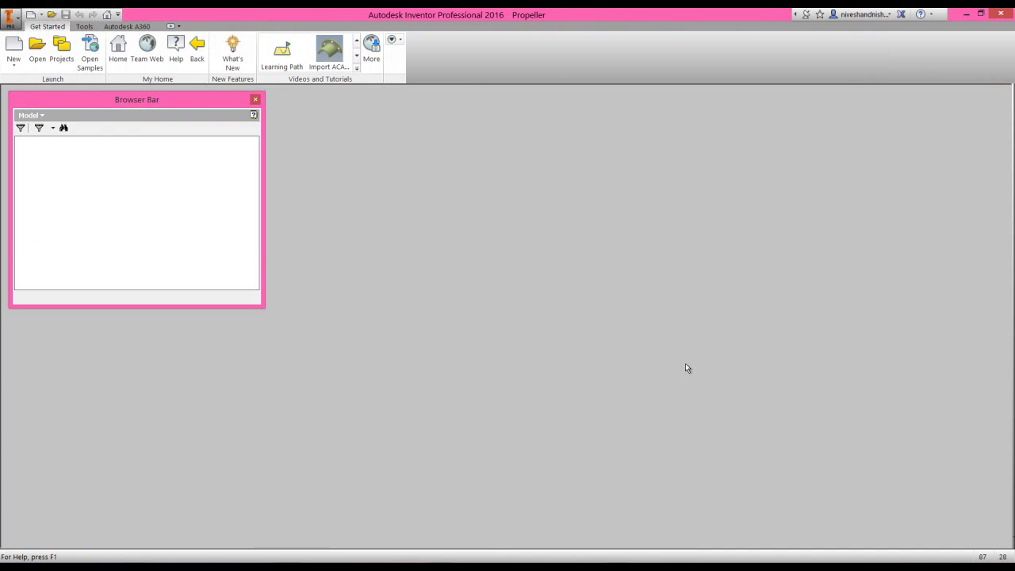
click(665, 351)
Step: Place one instance of the Propeller part beside the blower casing in the assembly
right_click(473, 202)
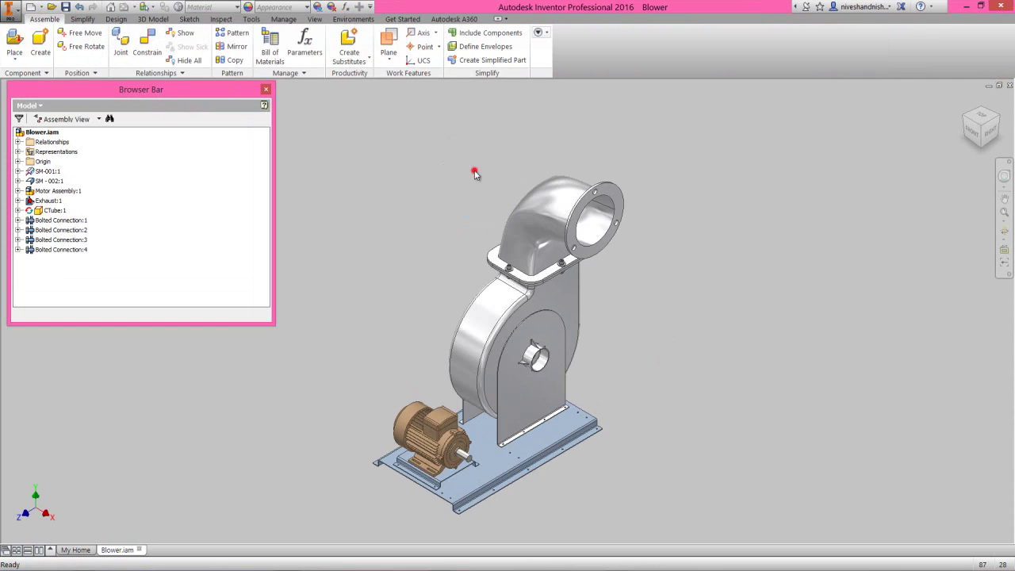
click(473, 173)
double_click(475, 230)
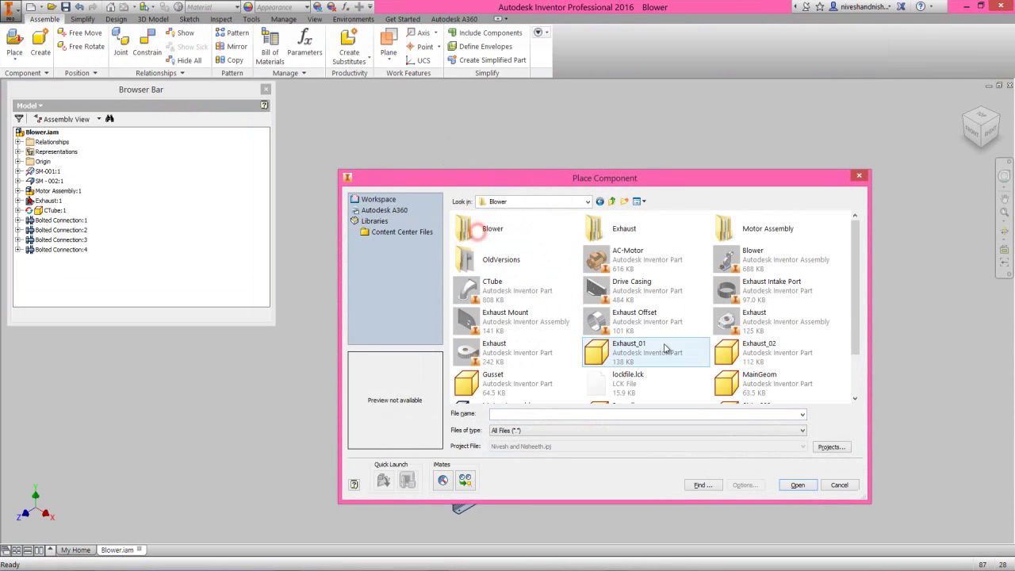
scroll(855, 301, down, 2)
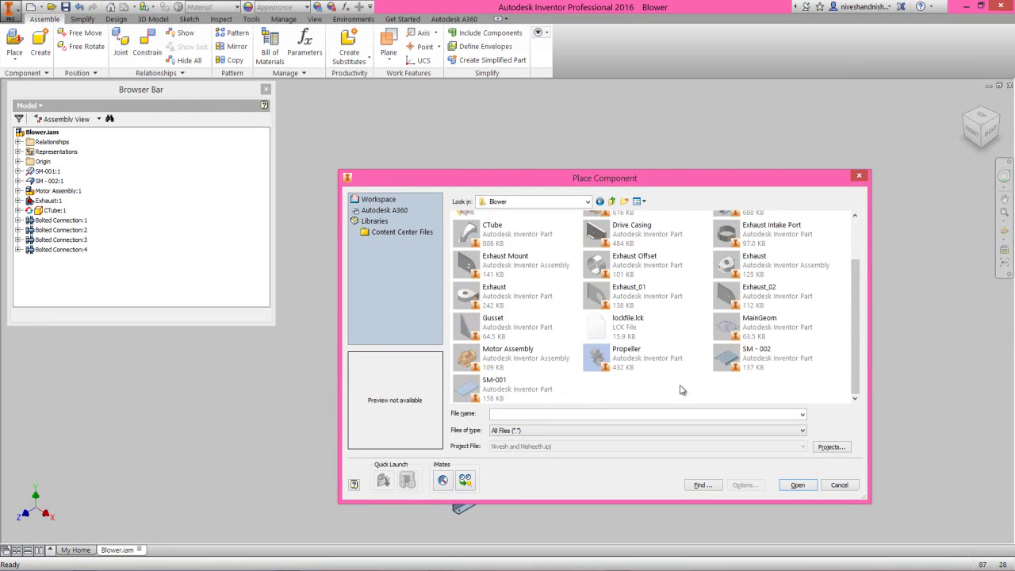
click(636, 369)
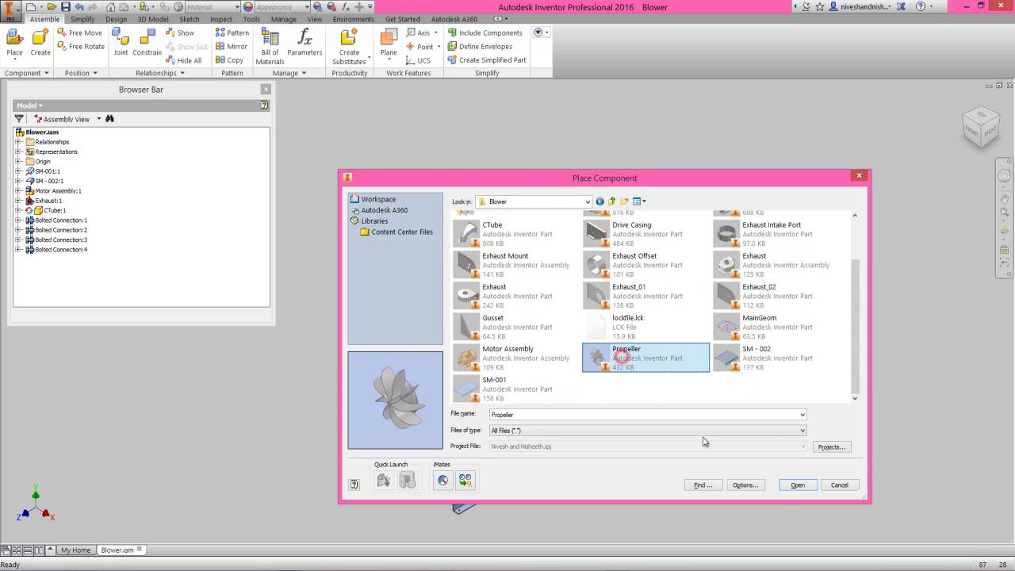
click(789, 490)
click(424, 298)
right_click(672, 321)
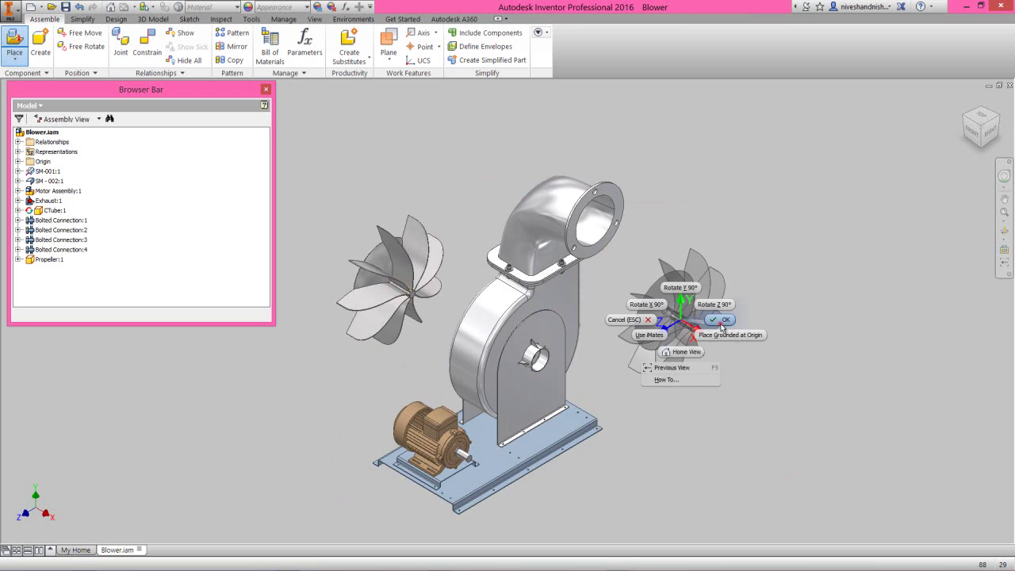
click(720, 323)
Step: Free-rotate the propeller about half a turn in the front view so its dish side faces the casing
click(973, 131)
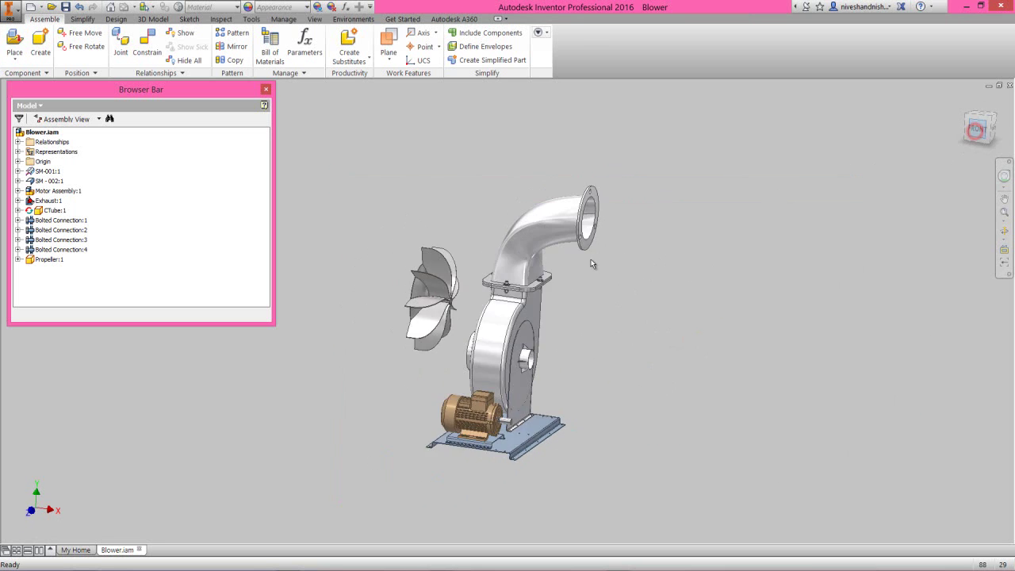
click(456, 293)
click(82, 46)
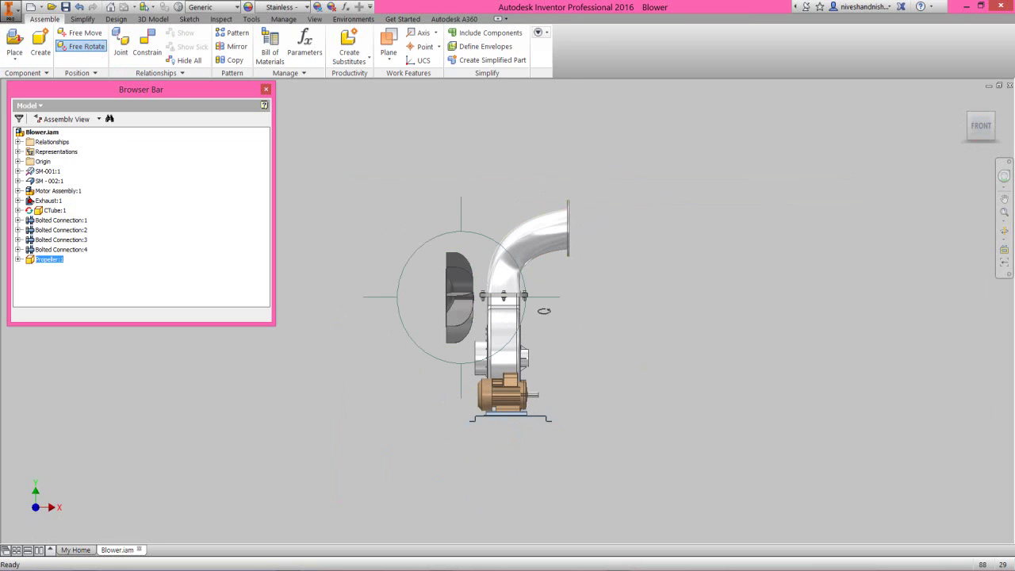
drag(553, 298, 500, 306)
drag(464, 266, 466, 273)
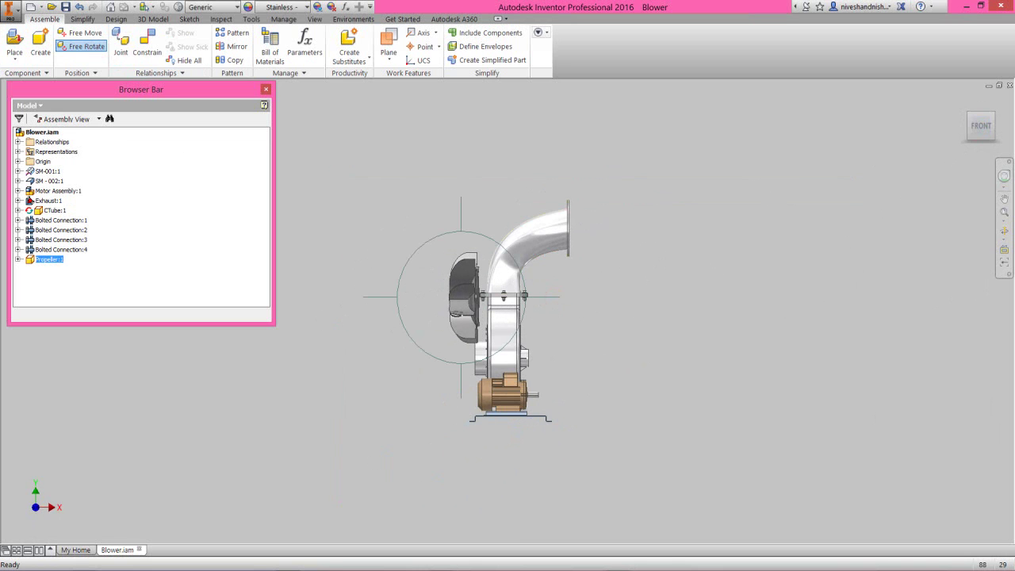
right_click(458, 288)
click(448, 333)
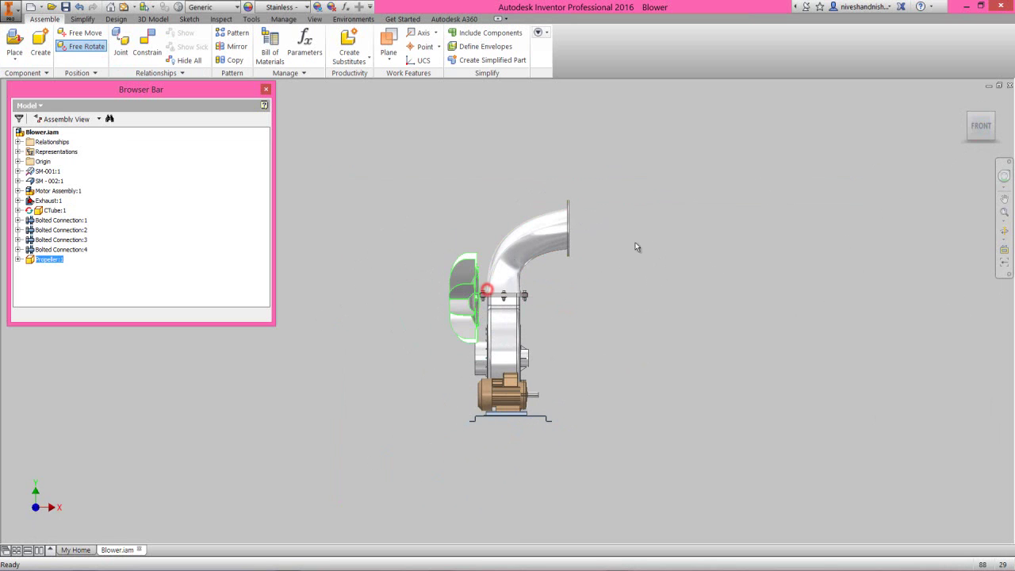
Step: Move the propeller away from the casing into the open space in front of the round intake port
click(972, 119)
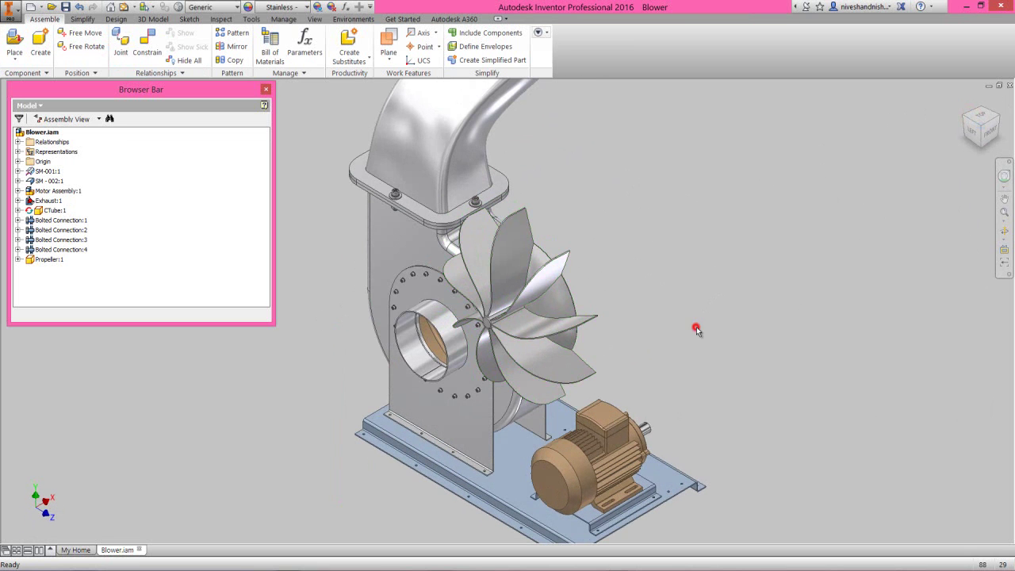
drag(563, 339, 310, 400)
click(647, 220)
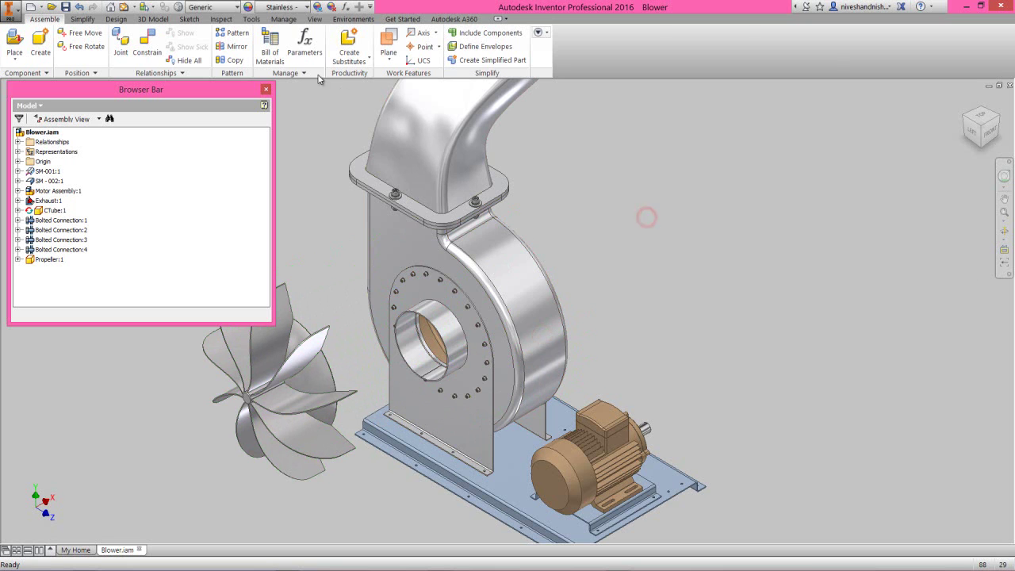
Step: Cut the assembly with a half section view based on the base plate's thin edge face, offset -24.375 in, exposing the casing interior
click(314, 18)
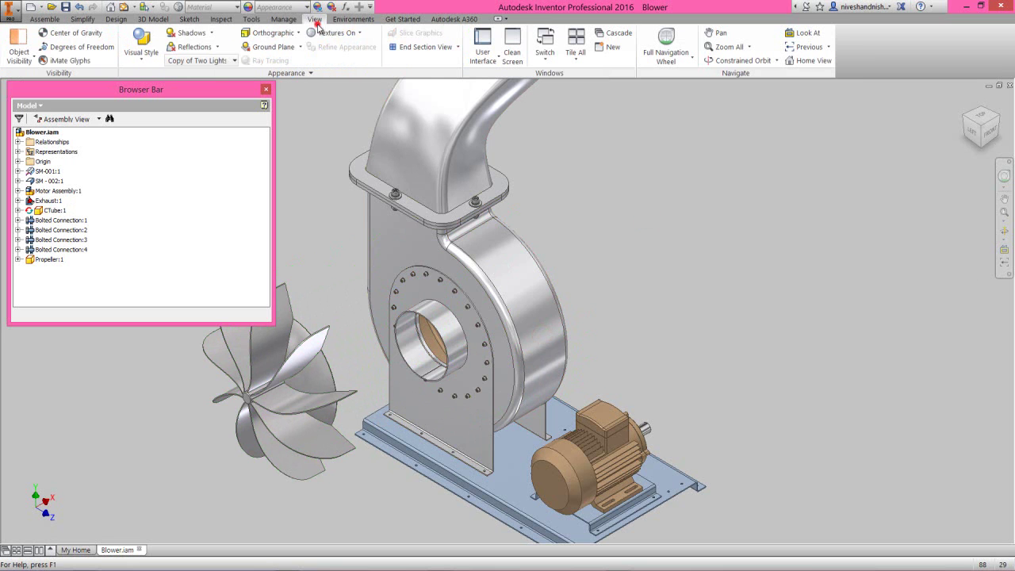
click(456, 47)
click(458, 101)
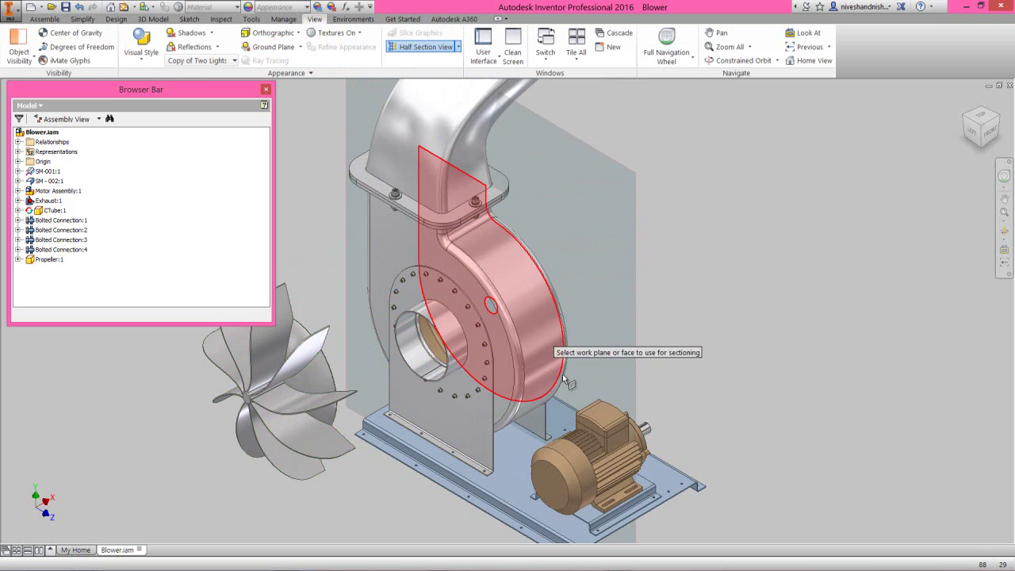
scroll(602, 484, up, 5)
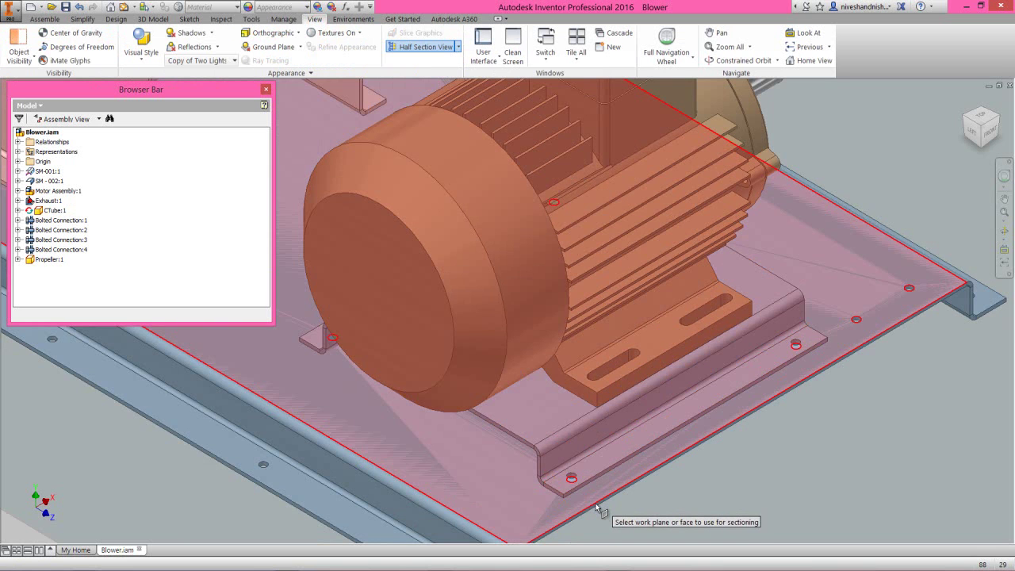
scroll(598, 505, up, 5)
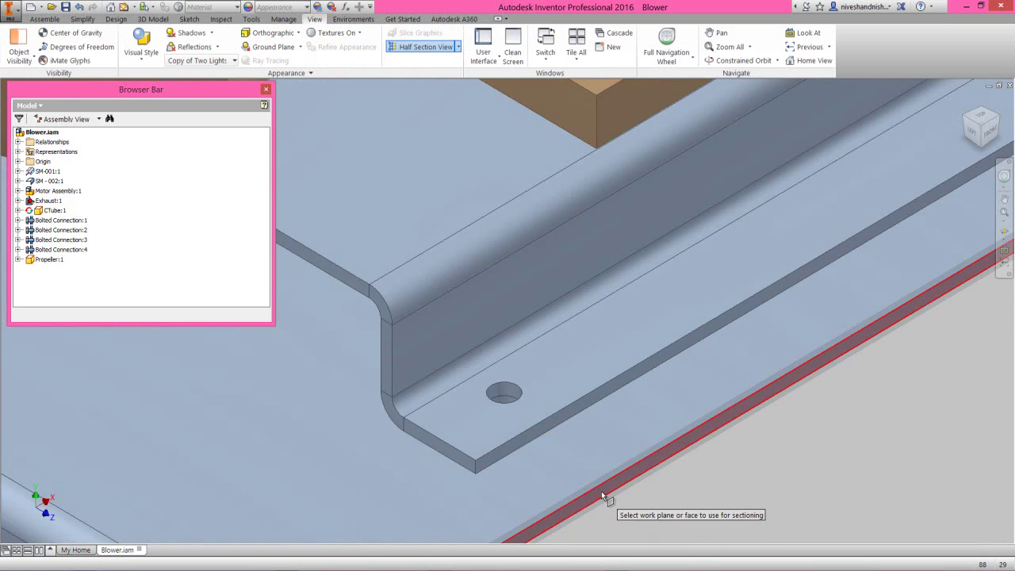
click(601, 491)
scroll(489, 380, down, 10)
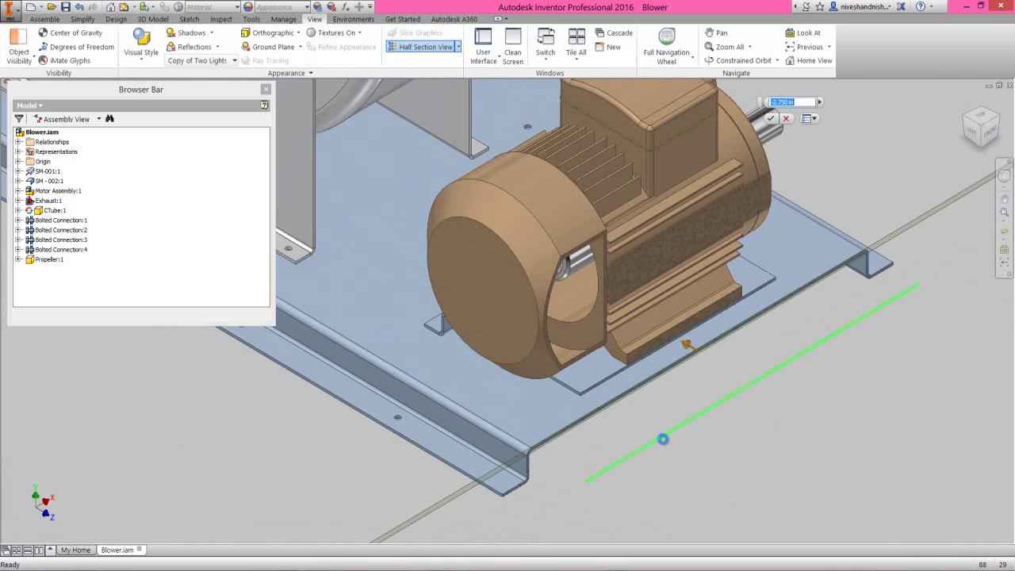
scroll(664, 444, down, 5)
drag(664, 405, 531, 292)
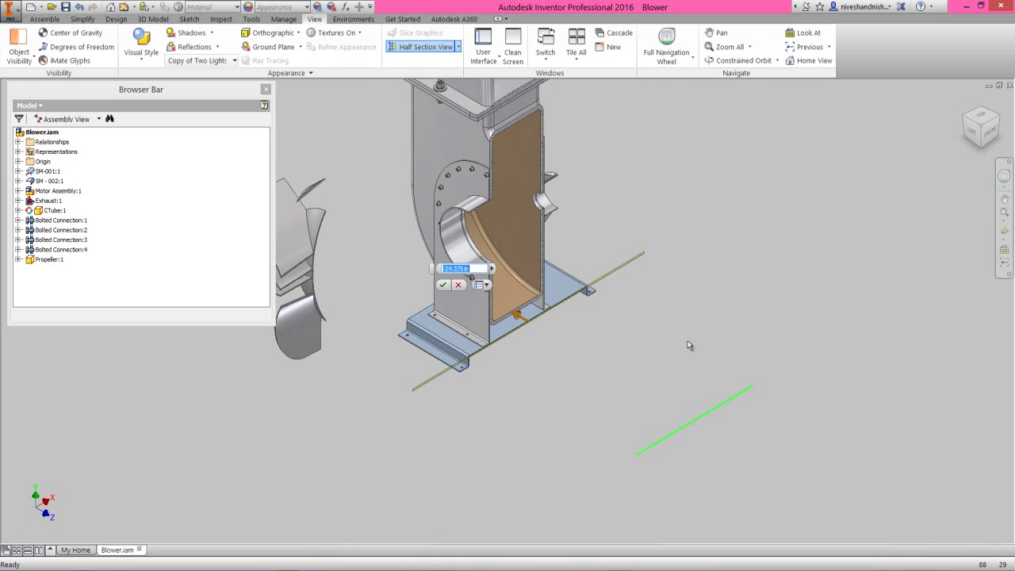
right_click(735, 272)
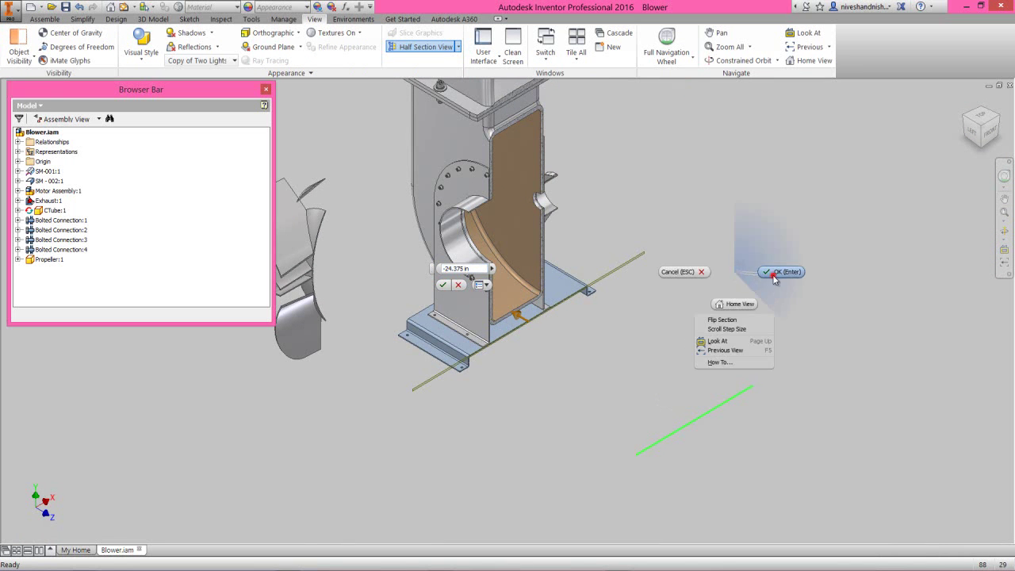
click(773, 275)
click(342, 260)
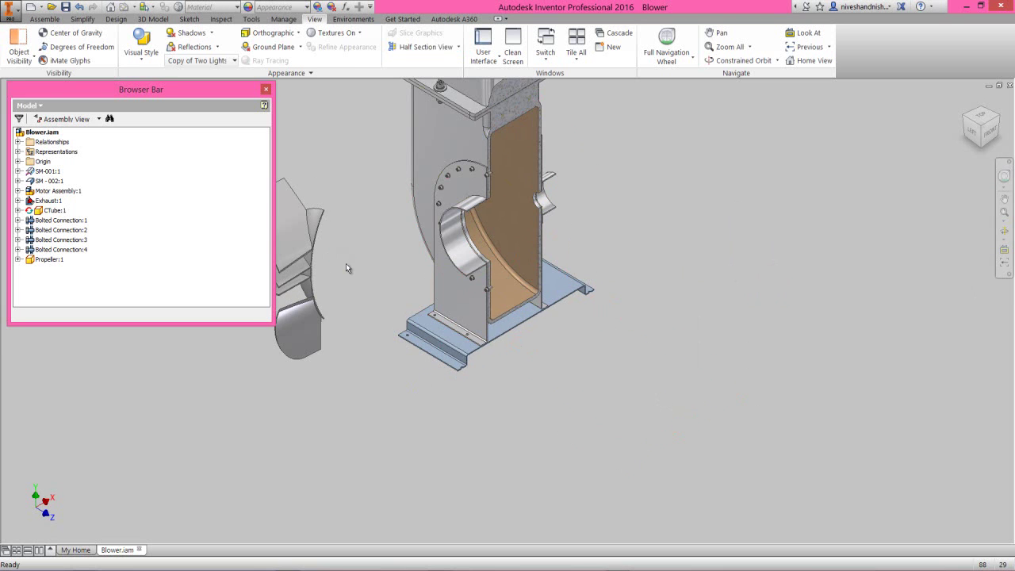
scroll(397, 279, down, 2)
click(327, 277)
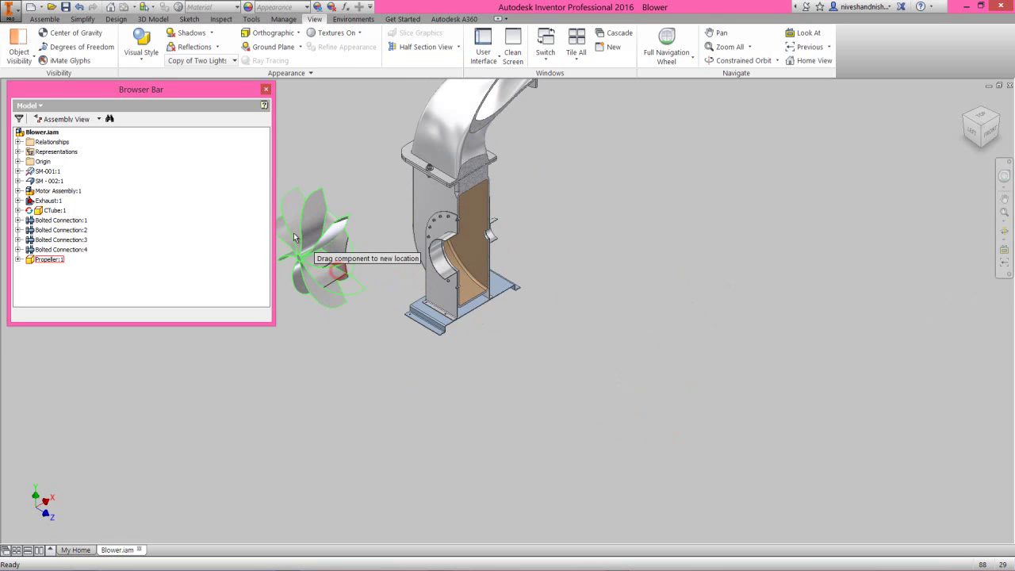
scroll(372, 285, down, 1)
scroll(348, 242, up, 2)
click(355, 193)
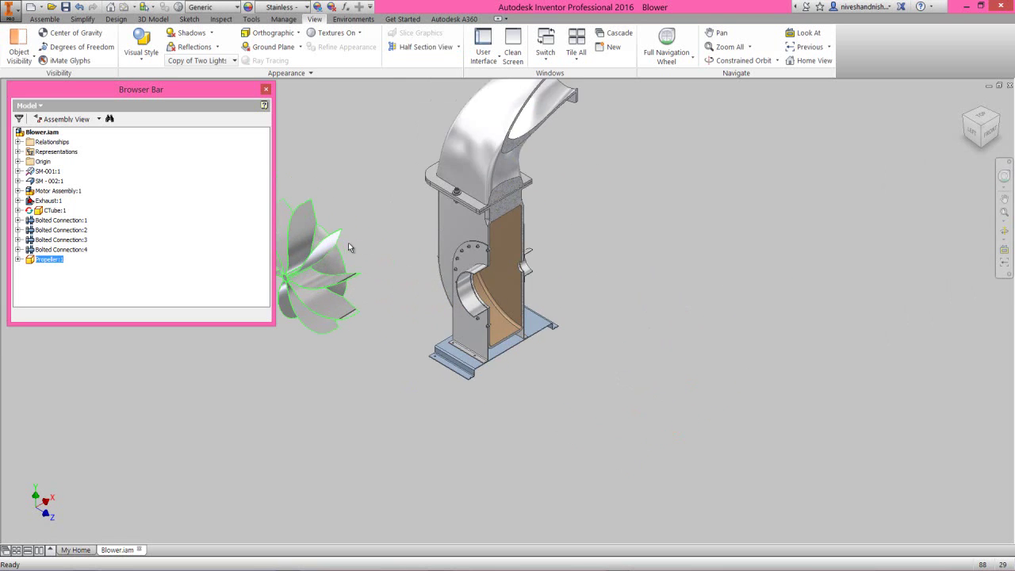
Step: Start an Insert constraint and pick the circular edge of the shaft hole in the casing's rear wall as the first geometry
right_click(650, 172)
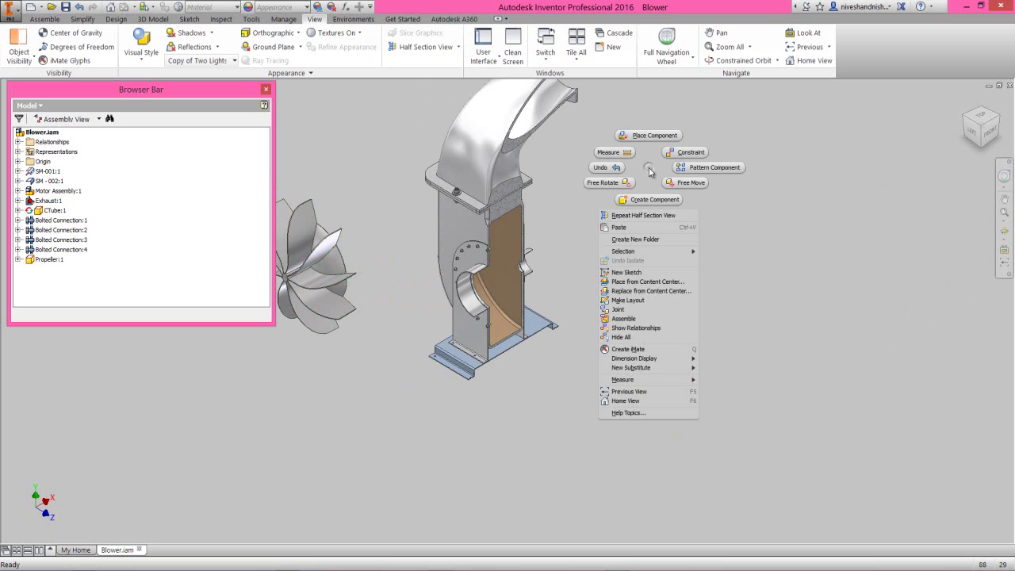
click(671, 151)
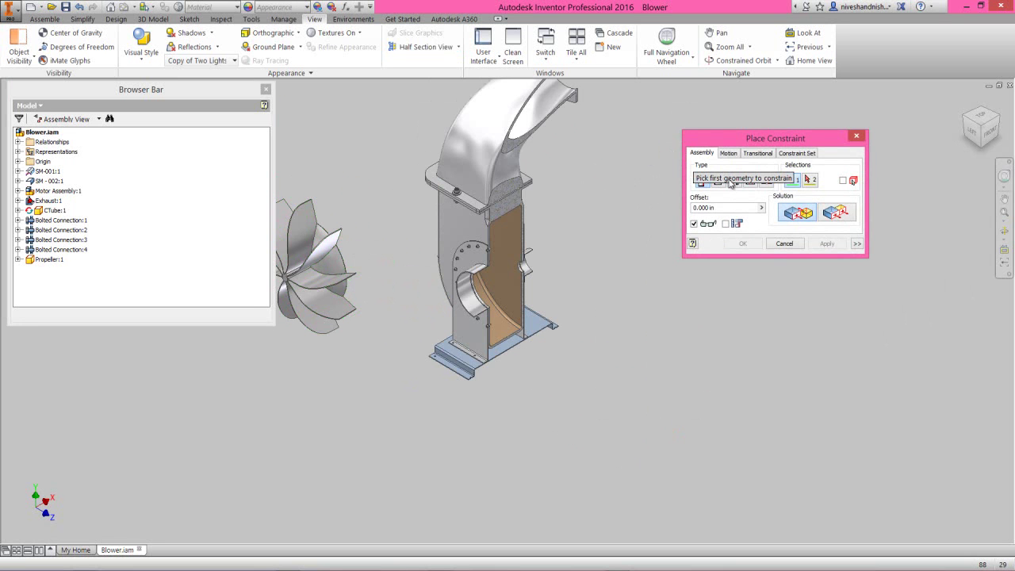
drag(766, 141, 764, 157)
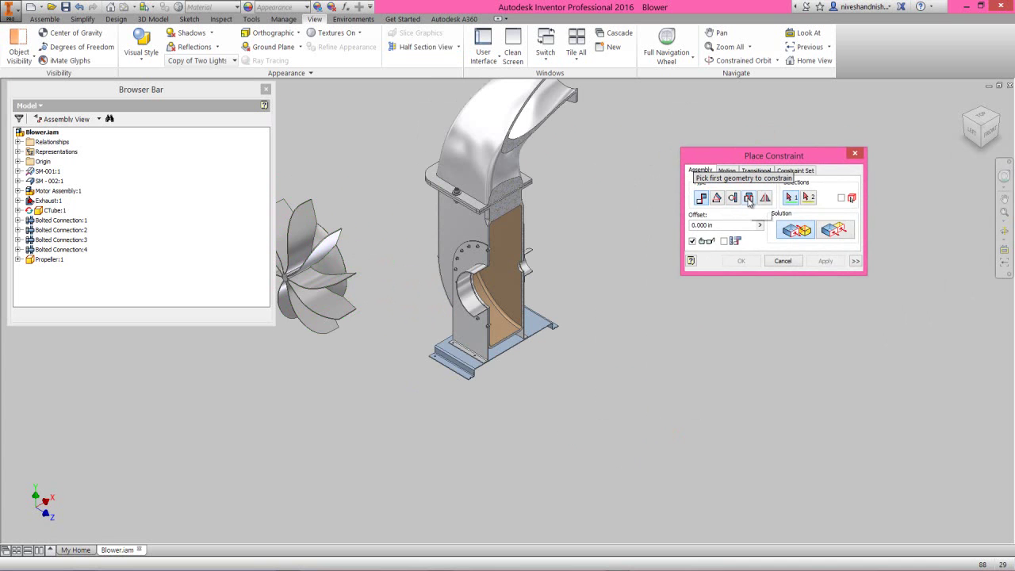
click(748, 198)
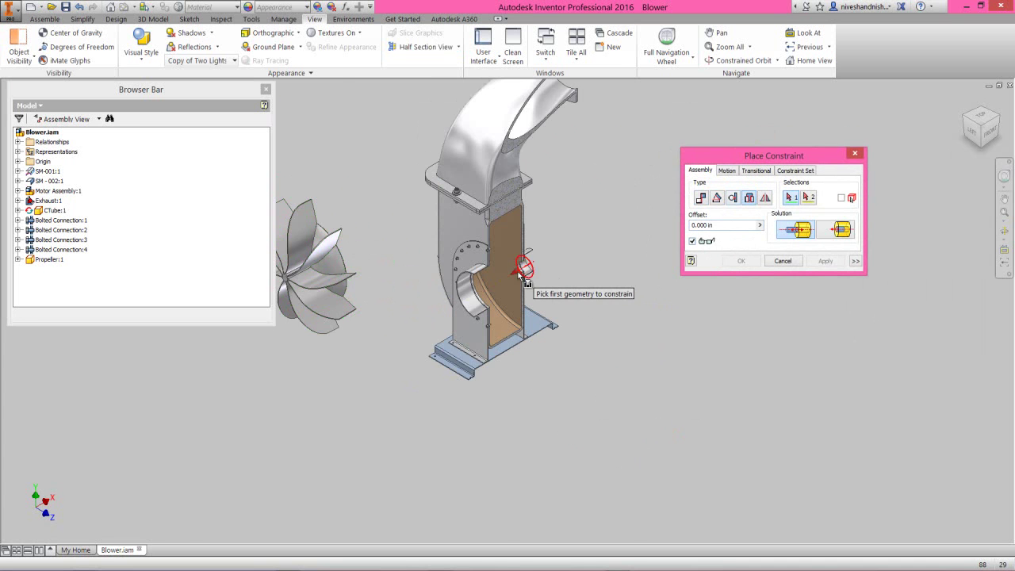
scroll(517, 286, down, 5)
scroll(507, 225, down, 3)
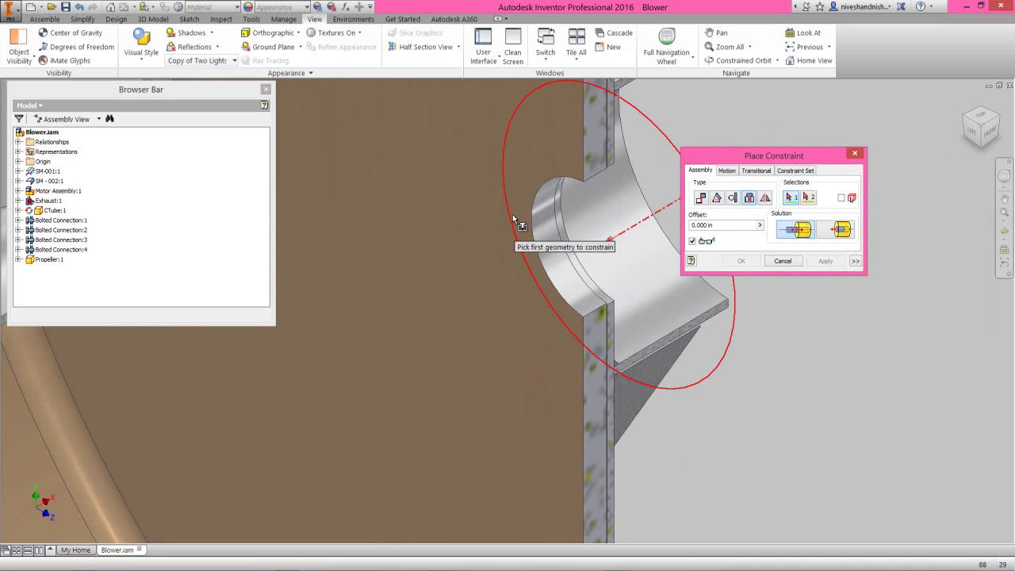
click(535, 209)
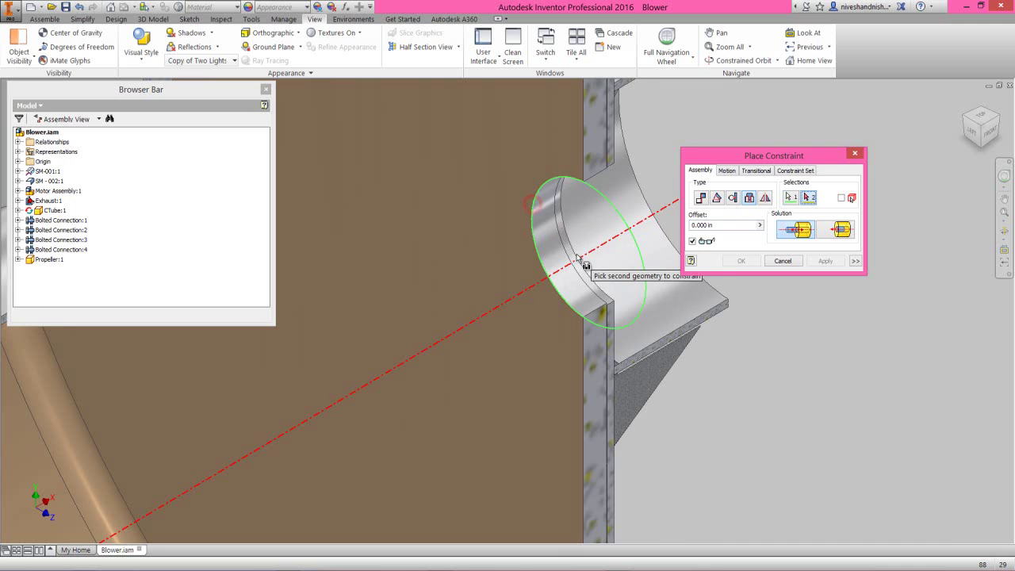
Step: Pick the circular end edge of the propeller's hub tube as the second geometry of the Insert constraint
scroll(578, 260, up, 5)
scroll(593, 271, up, 3)
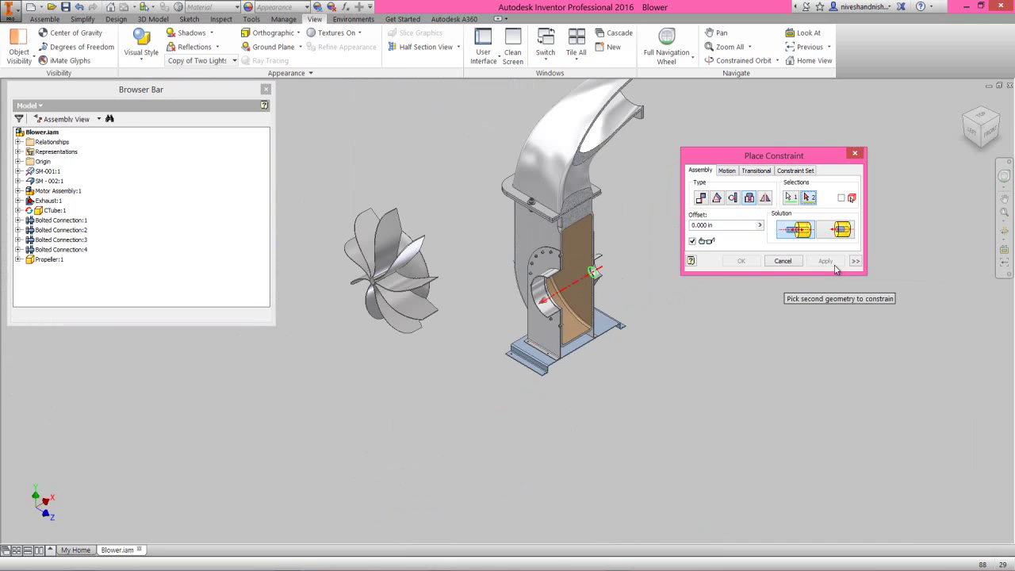
click(1001, 232)
drag(535, 297, 440, 285)
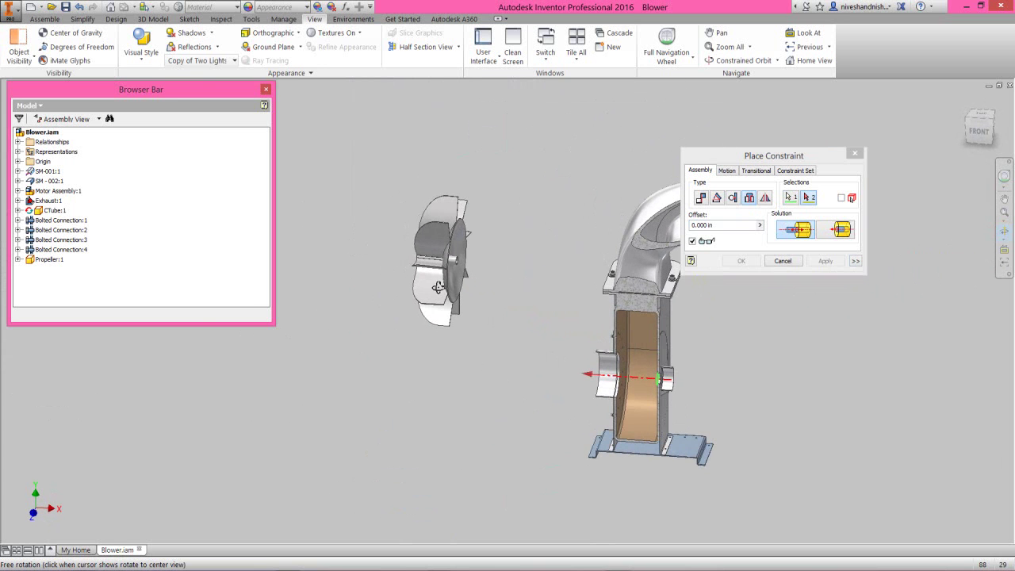
scroll(463, 256, down, 5)
scroll(463, 256, down, 3)
right_click(442, 239)
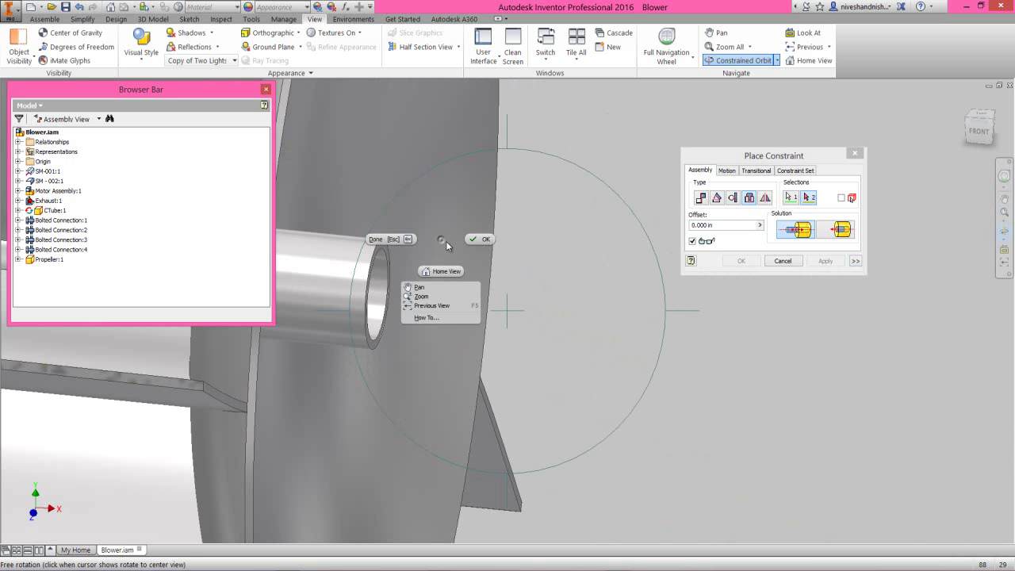
click(406, 244)
click(385, 246)
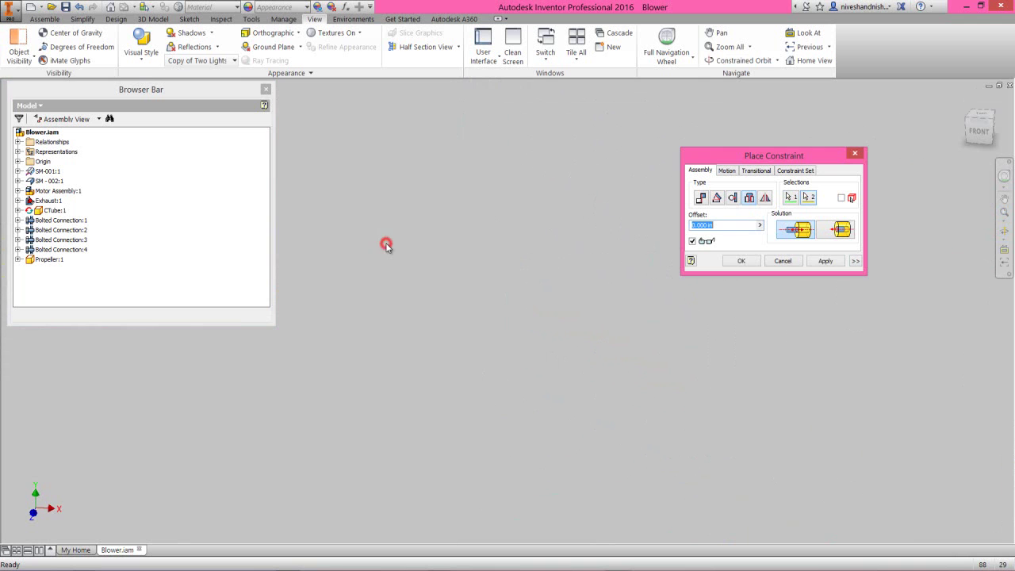
Step: Set the Insert constraint's offset to .05 and place the constraint
click(967, 121)
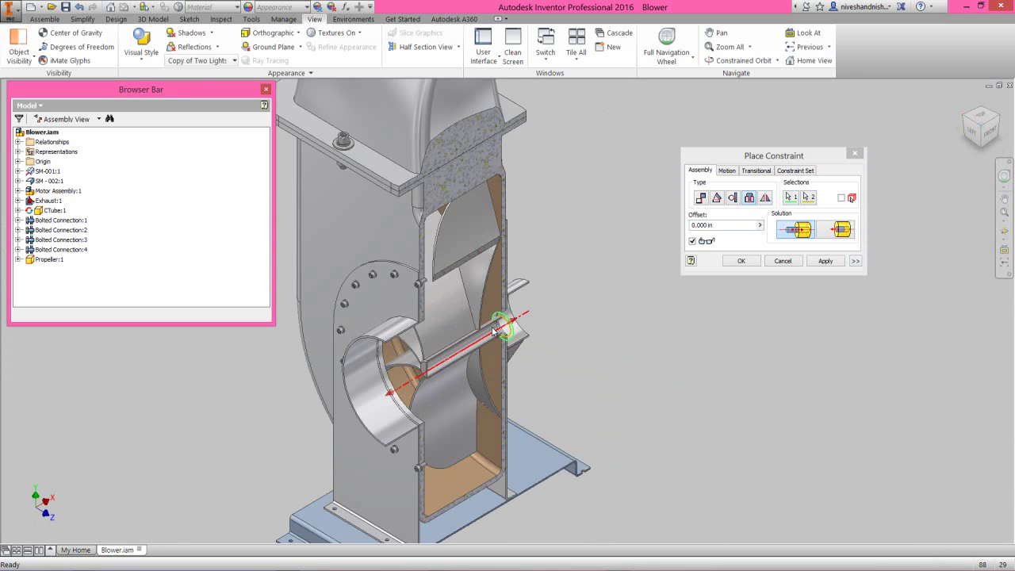
scroll(488, 333, up, 5)
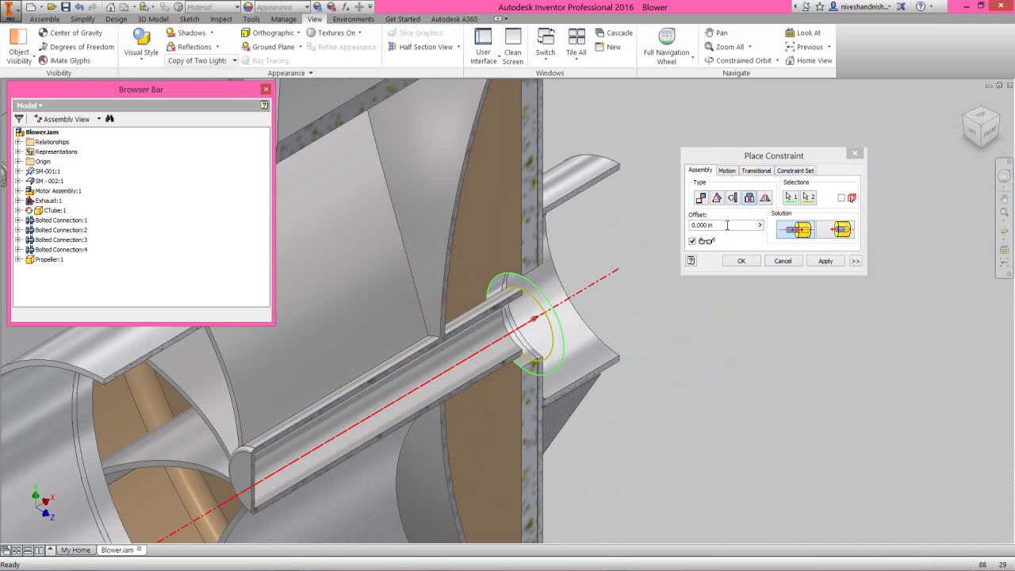
click(726, 225)
drag(731, 228, 687, 226)
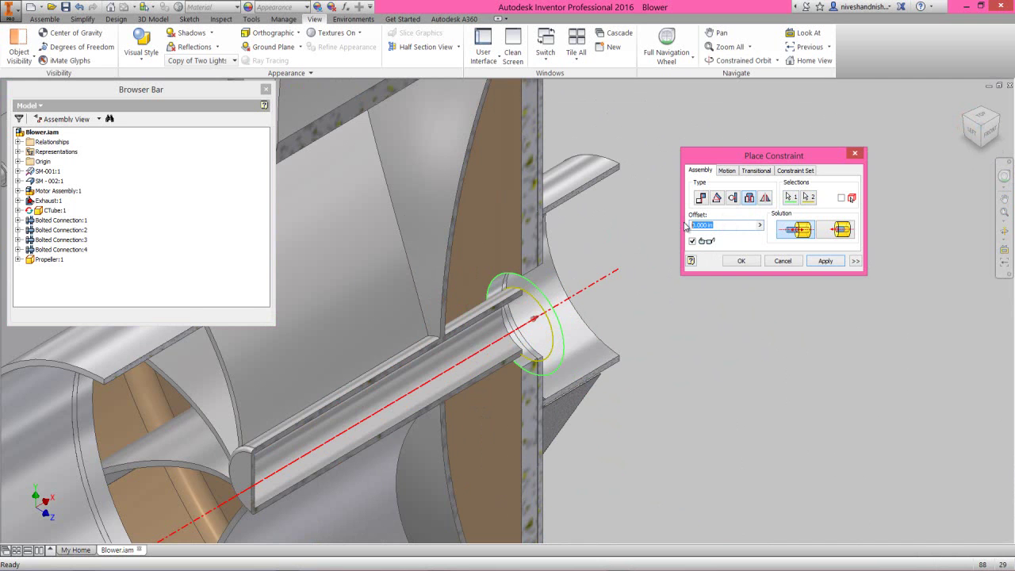
text(.05)
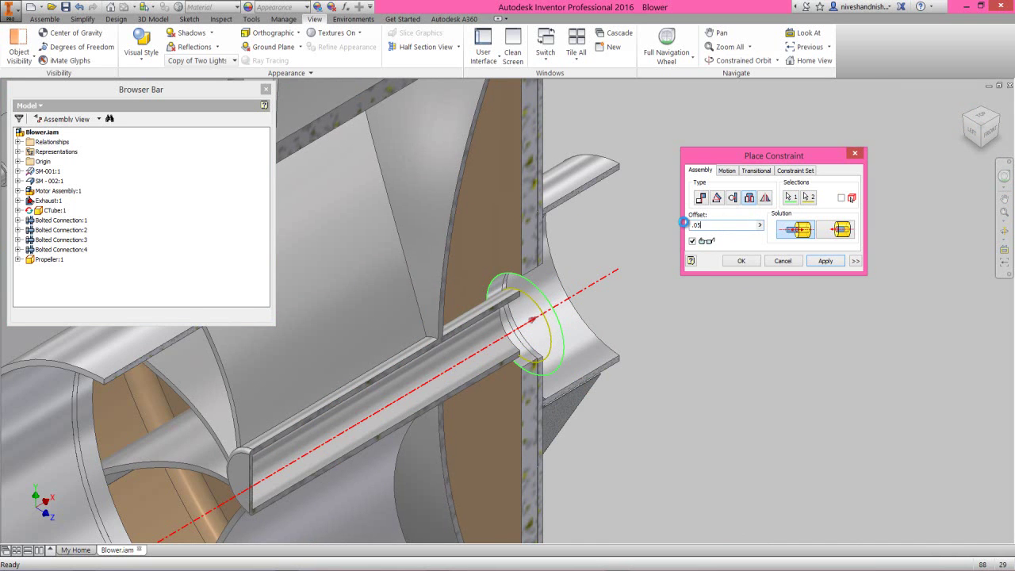
click(742, 262)
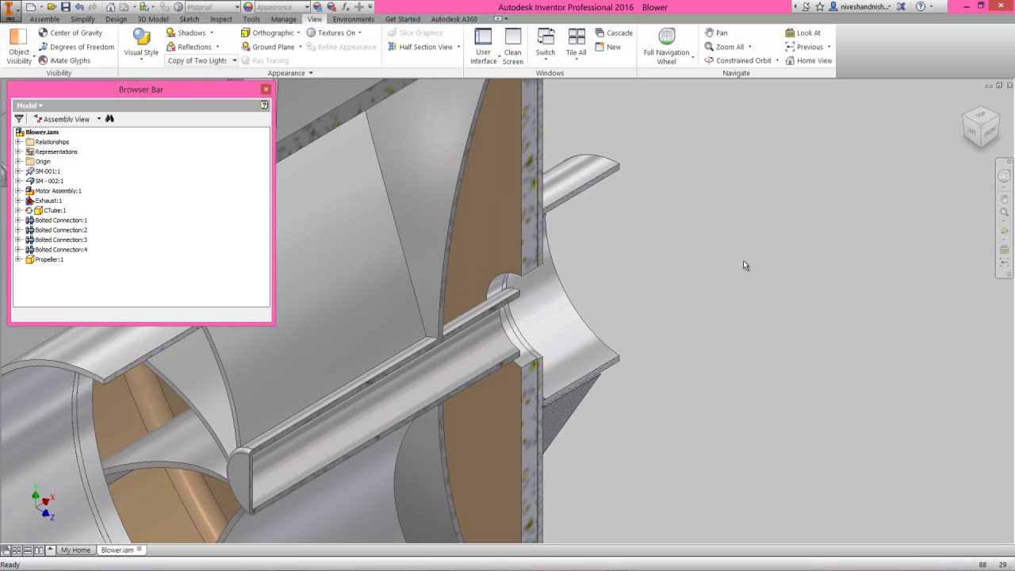
Step: Turn the propeller about its hub inside the casing to check that it rotates freely
scroll(738, 260, down, 3)
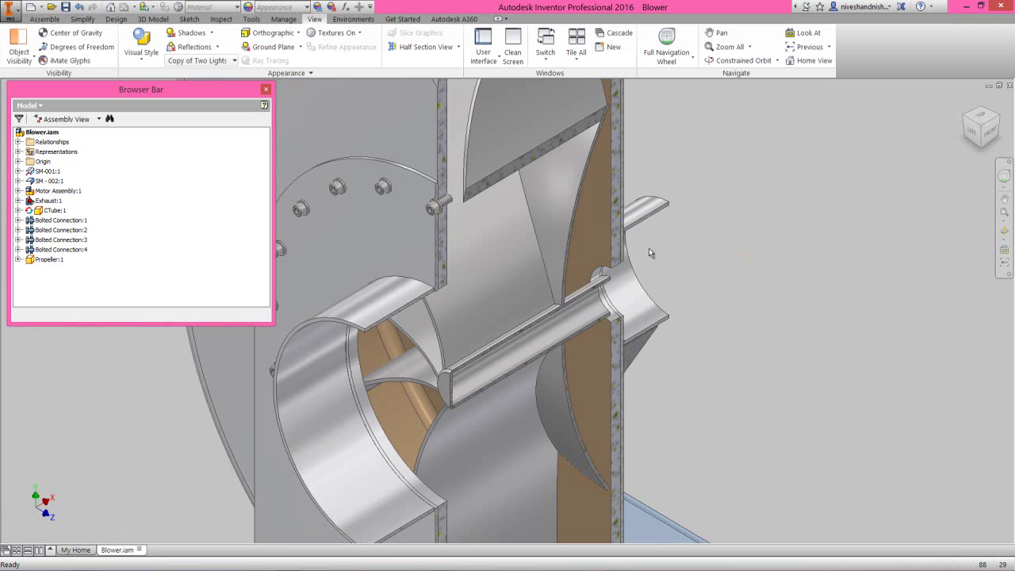
drag(492, 279, 737, 160)
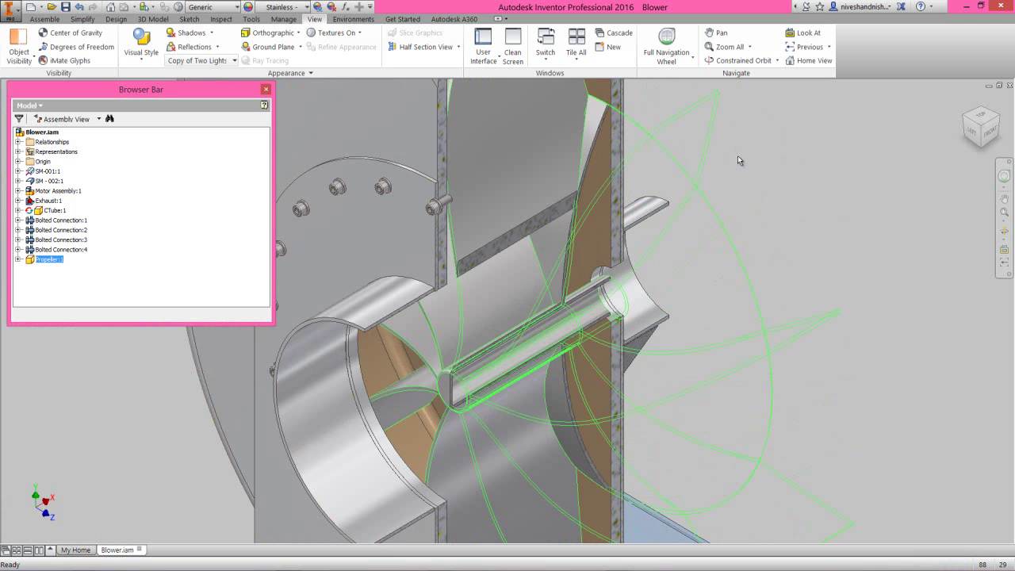
click(736, 155)
Step: End the section view and bring the complete blower with its motor into view
click(457, 47)
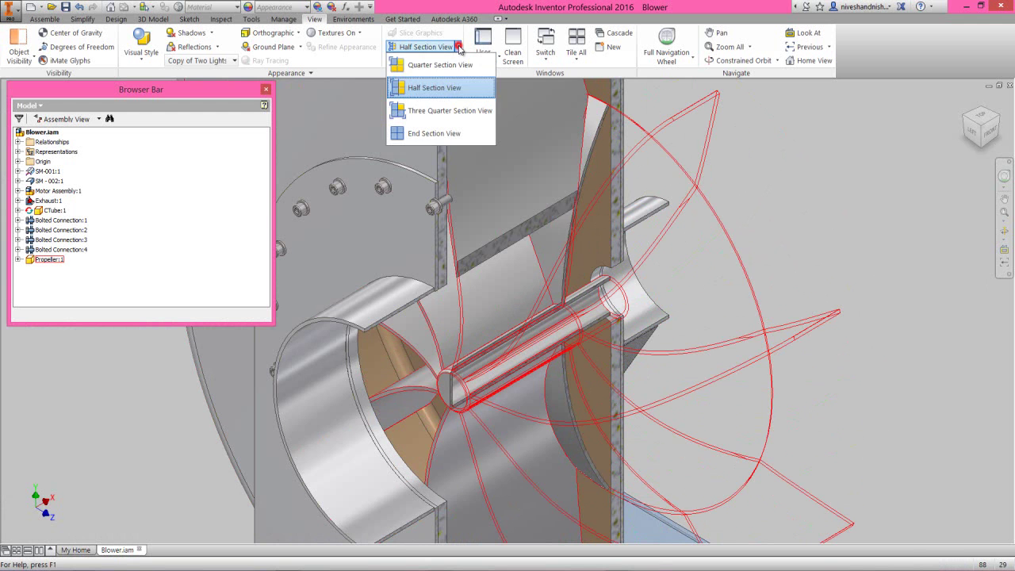
click(434, 133)
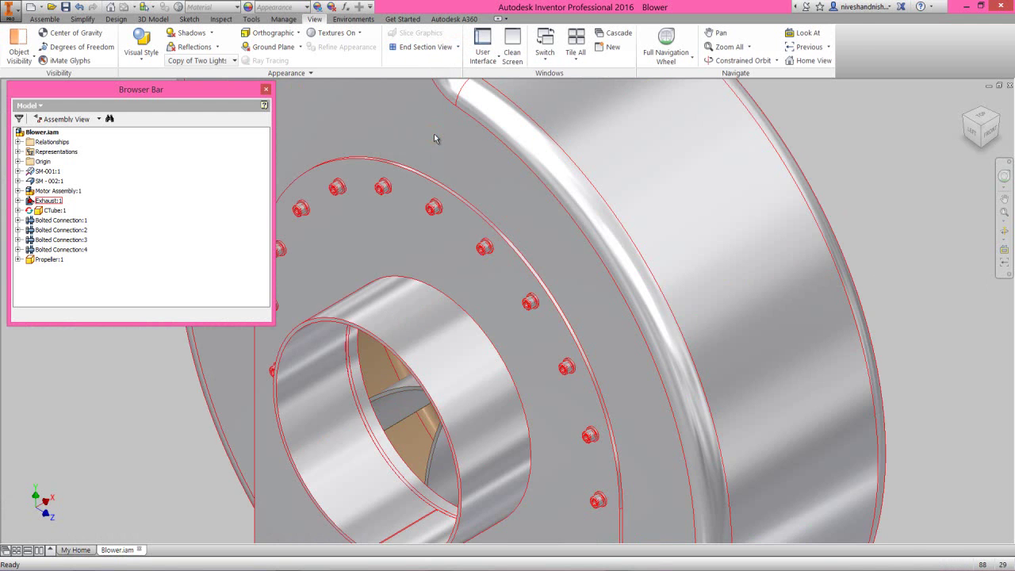
scroll(436, 136, up, 3)
scroll(472, 181, up, 3)
click(1003, 213)
scroll(506, 205, up, 3)
key(Escape)
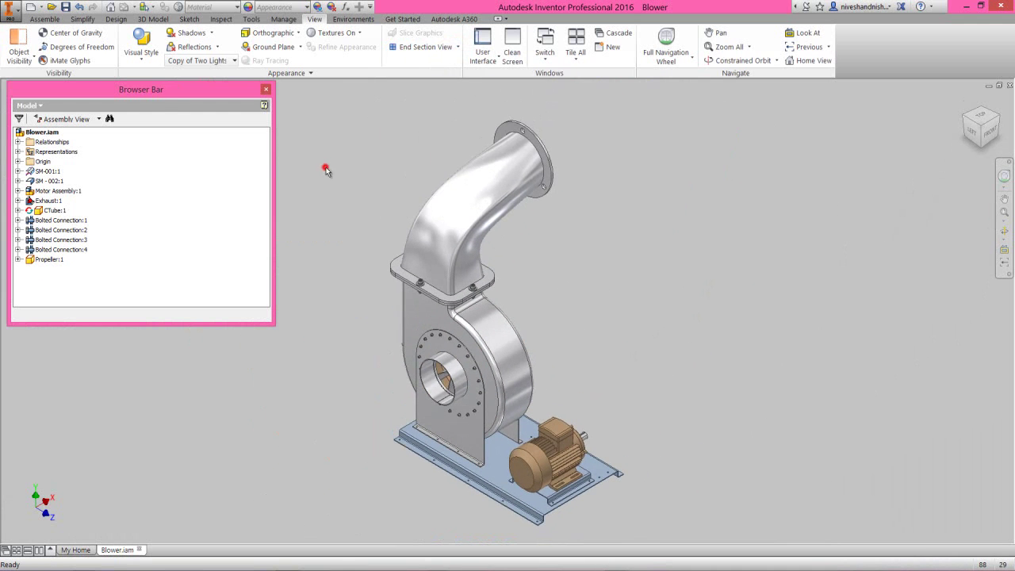
click(45, 18)
click(618, 229)
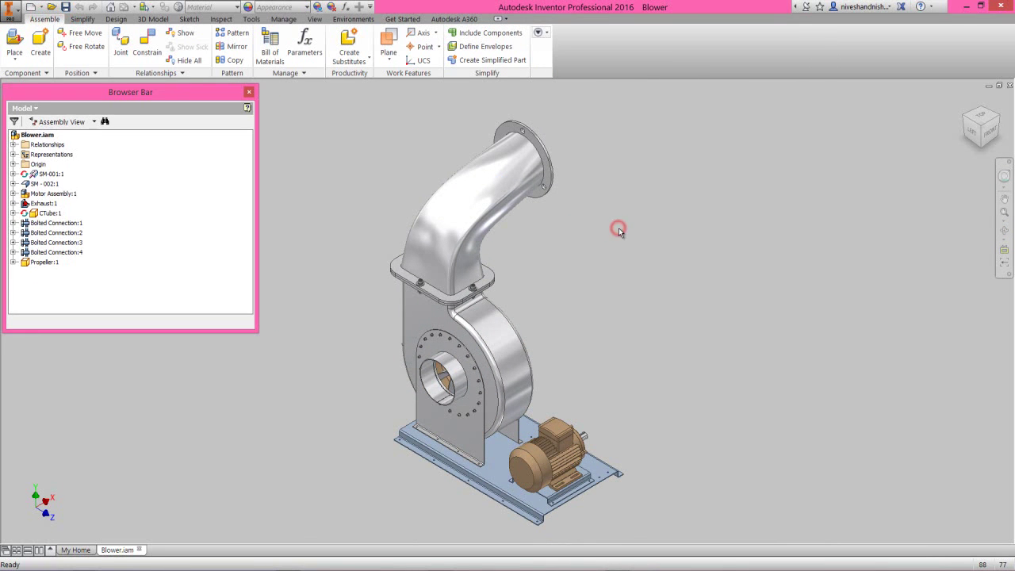
Step: Close the Blower assembly and create a new part from the English Sheet Metal (in).ipt template
click(1009, 86)
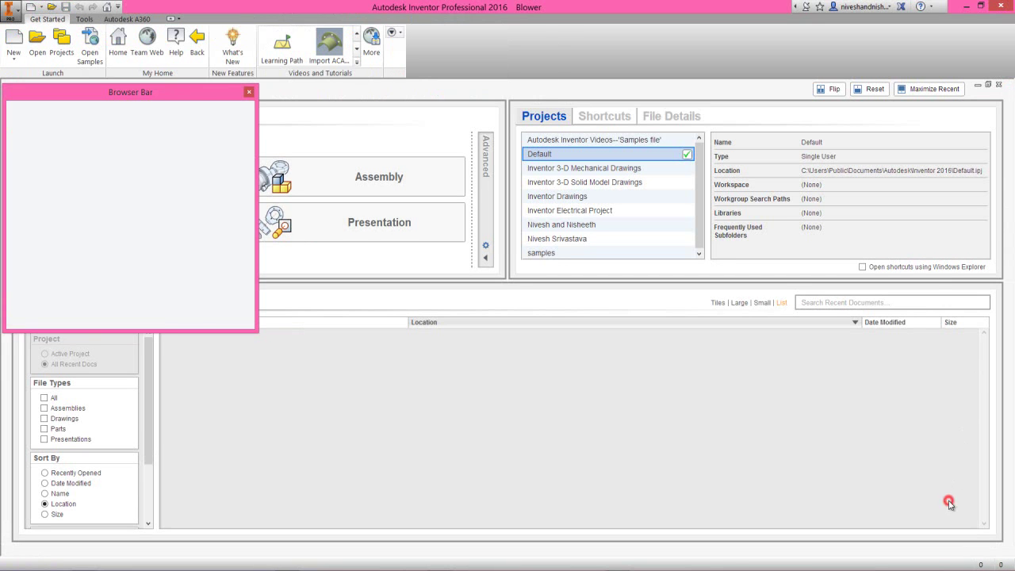
click(523, 300)
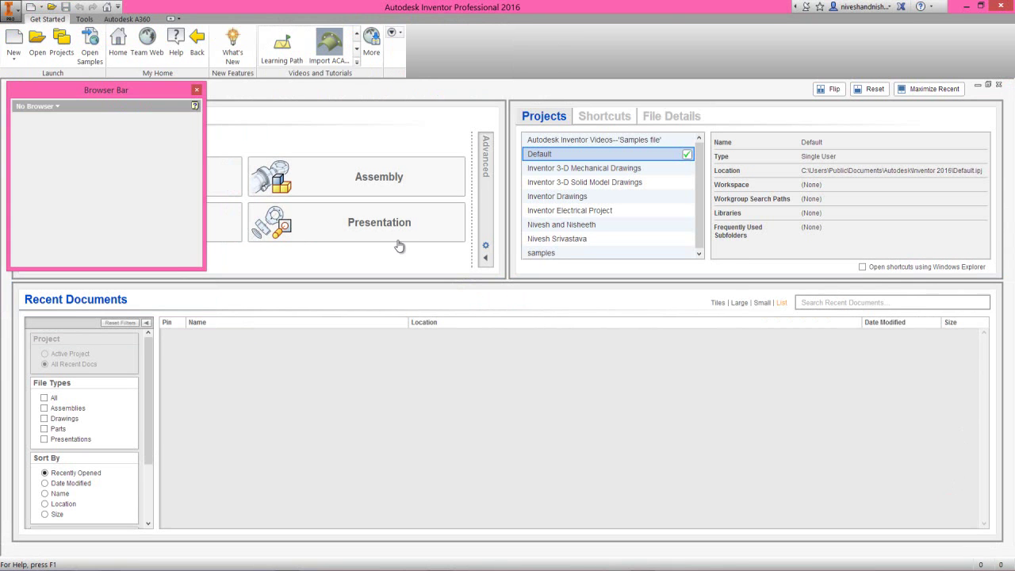
click(13, 42)
click(321, 212)
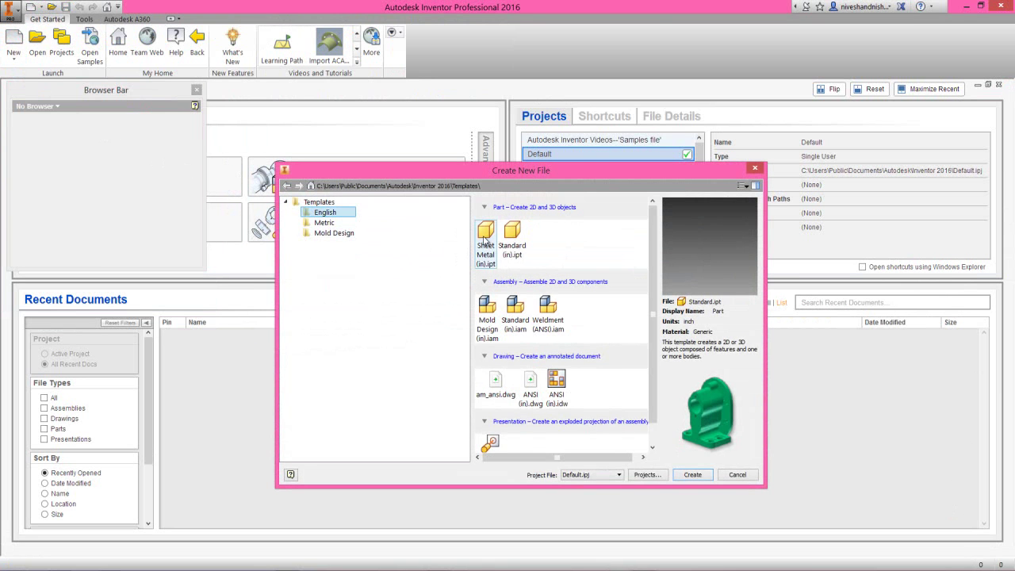
click(486, 239)
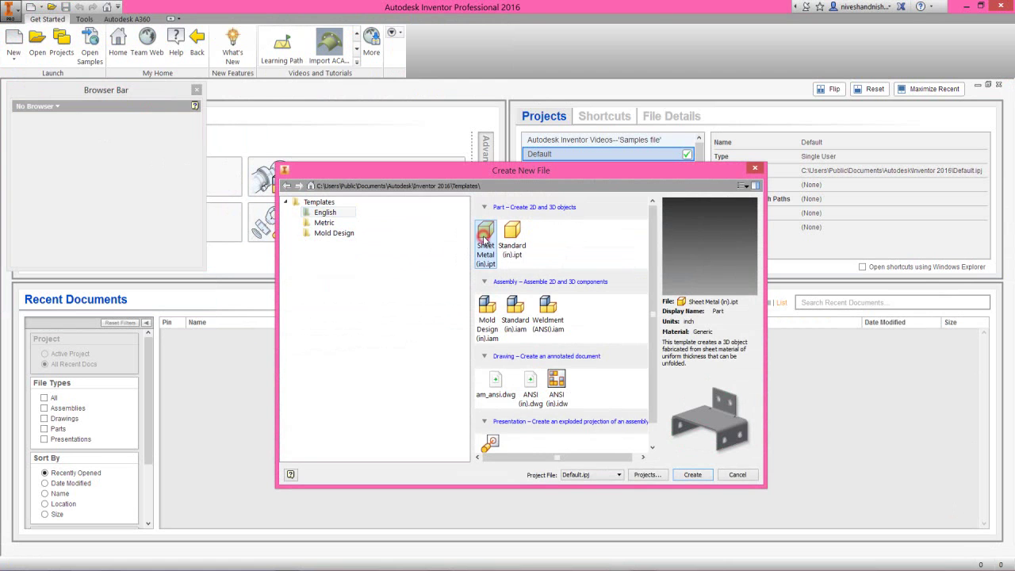
click(691, 475)
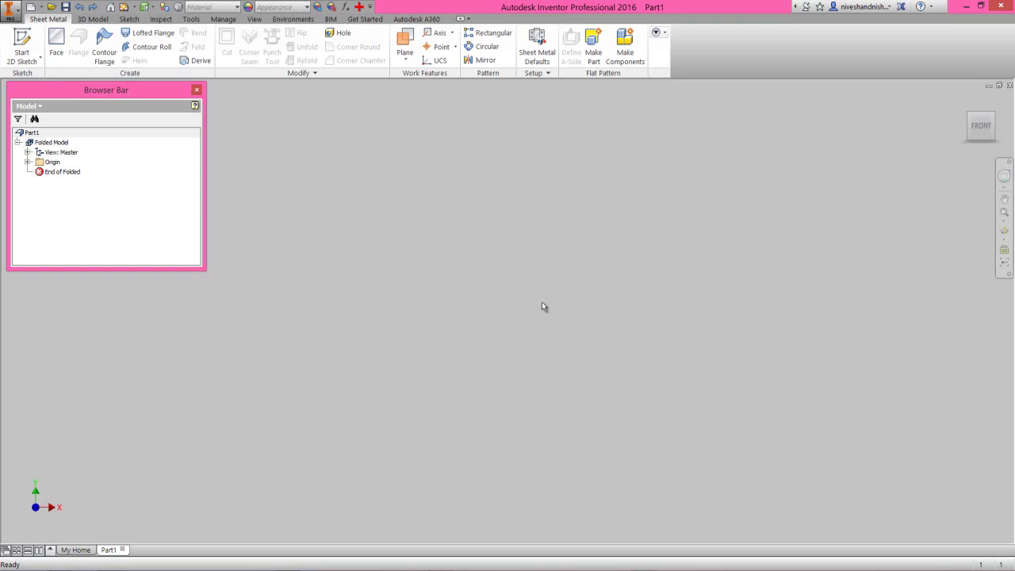
click(541, 304)
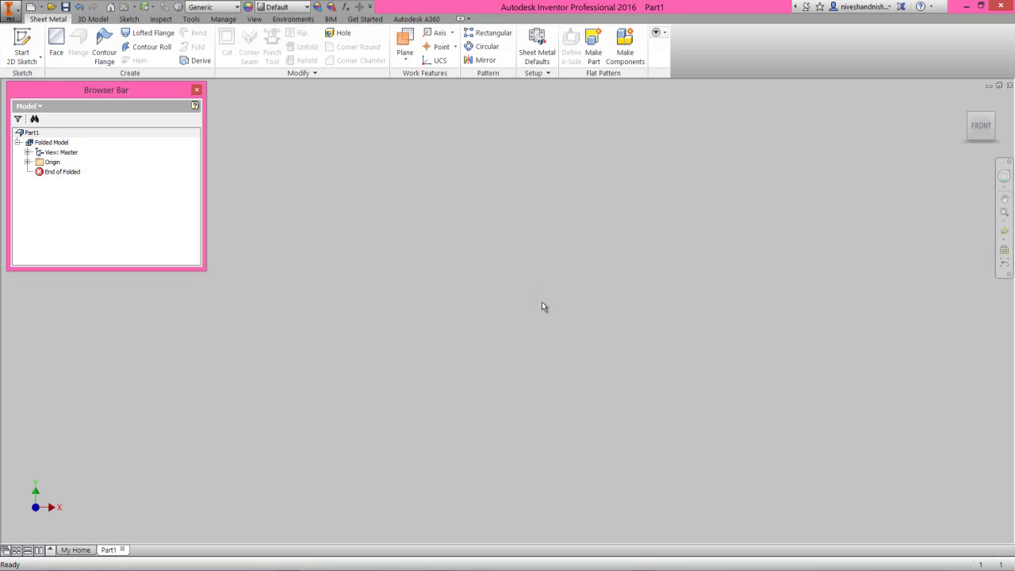
click(504, 309)
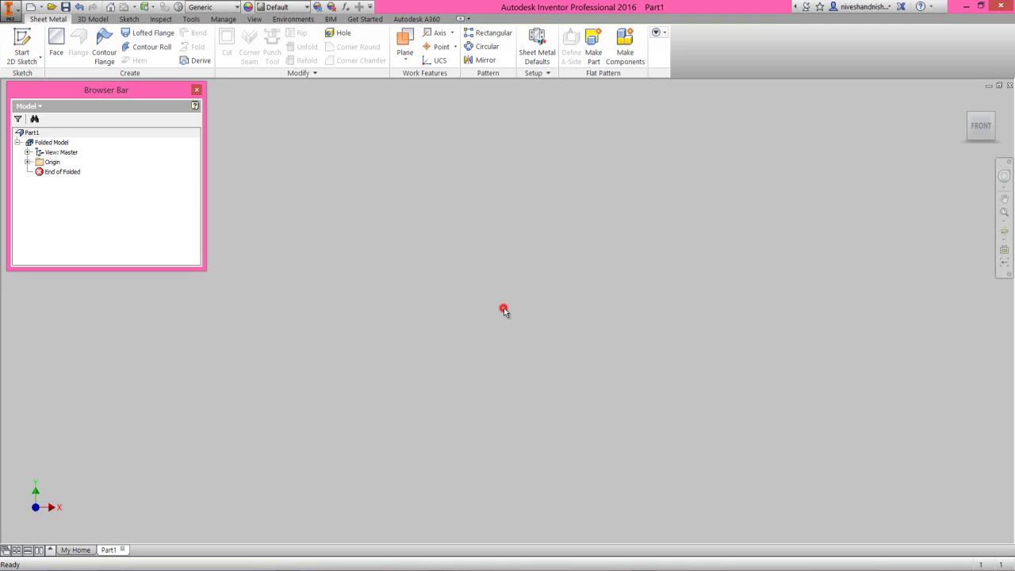
Step: Open the Default sheet metal rule for editing and set its three-bend intersection relief radius to Thickness
click(539, 54)
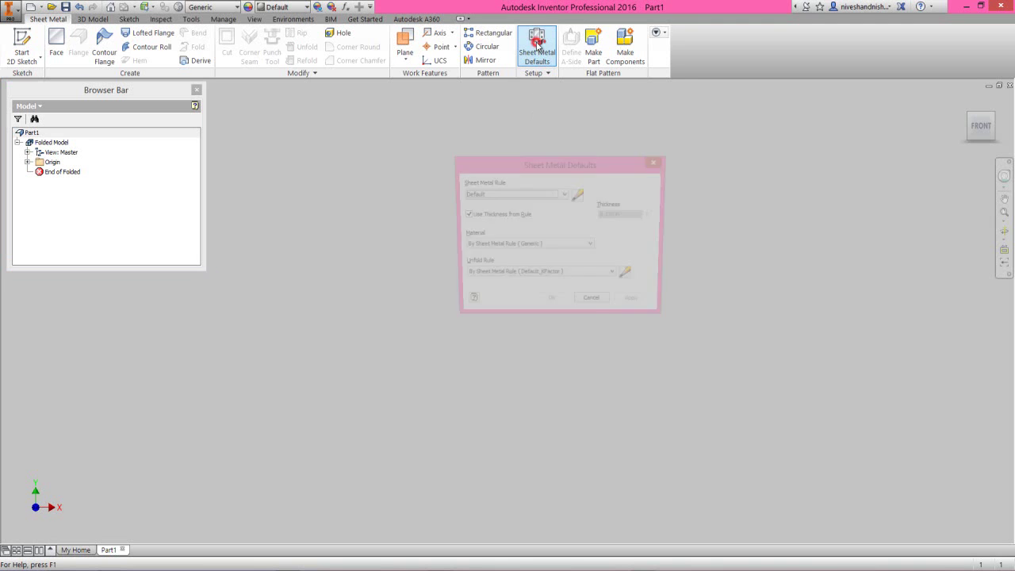
click(579, 194)
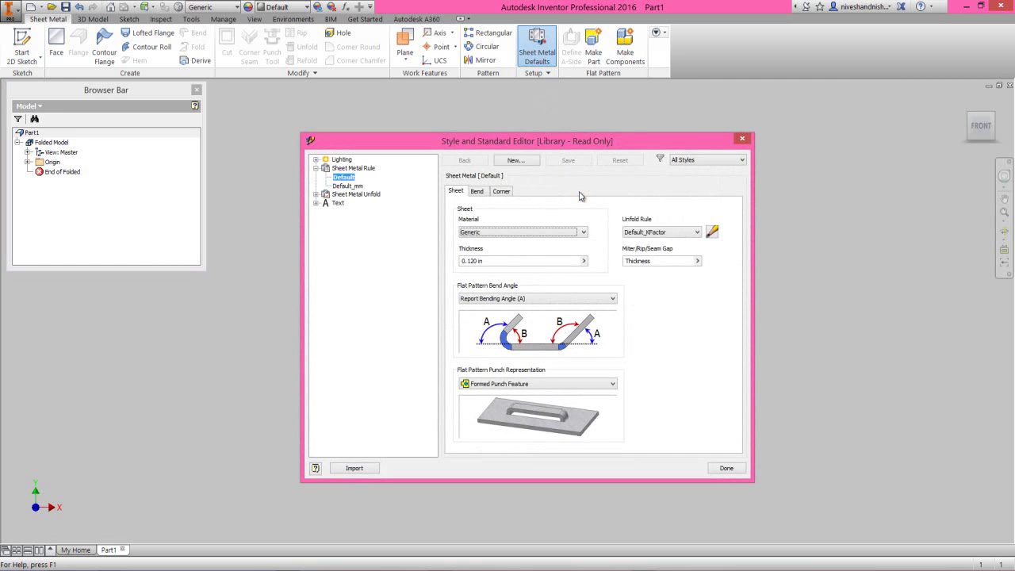
click(503, 191)
click(634, 251)
click(669, 281)
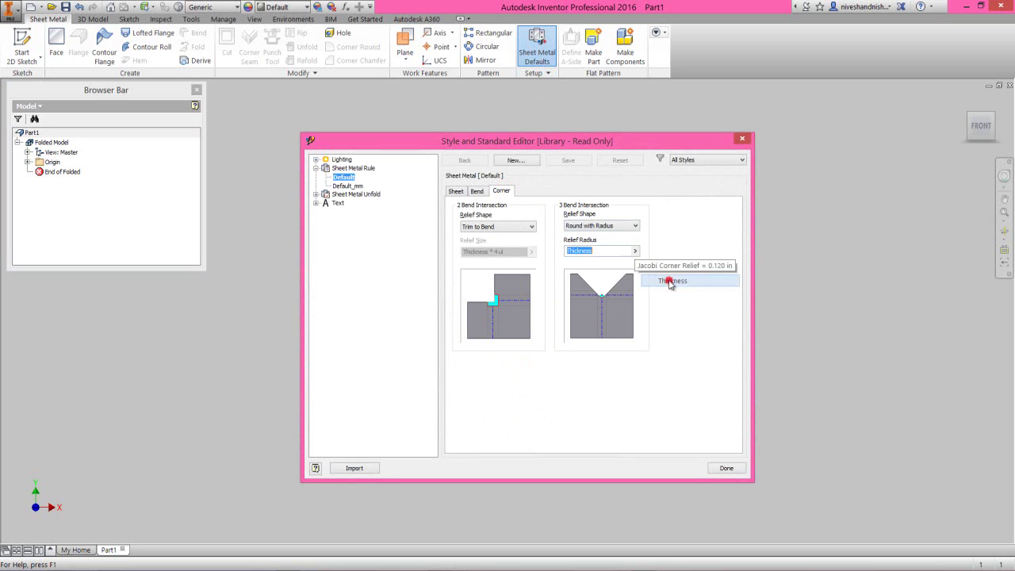
Step: Set the Default sheet metal rule's material to Steel, save the rule and close the style editor
click(457, 191)
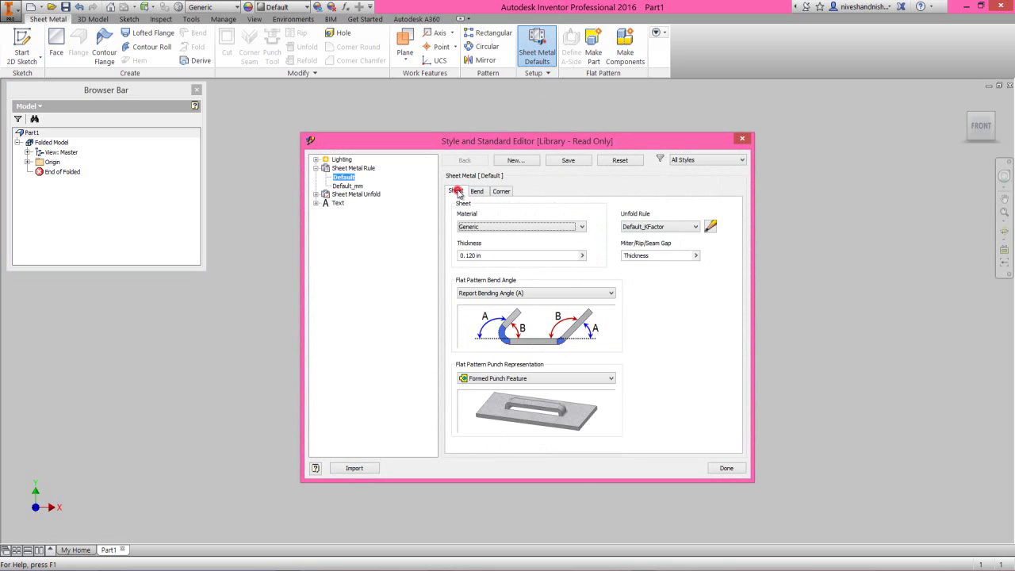
click(498, 228)
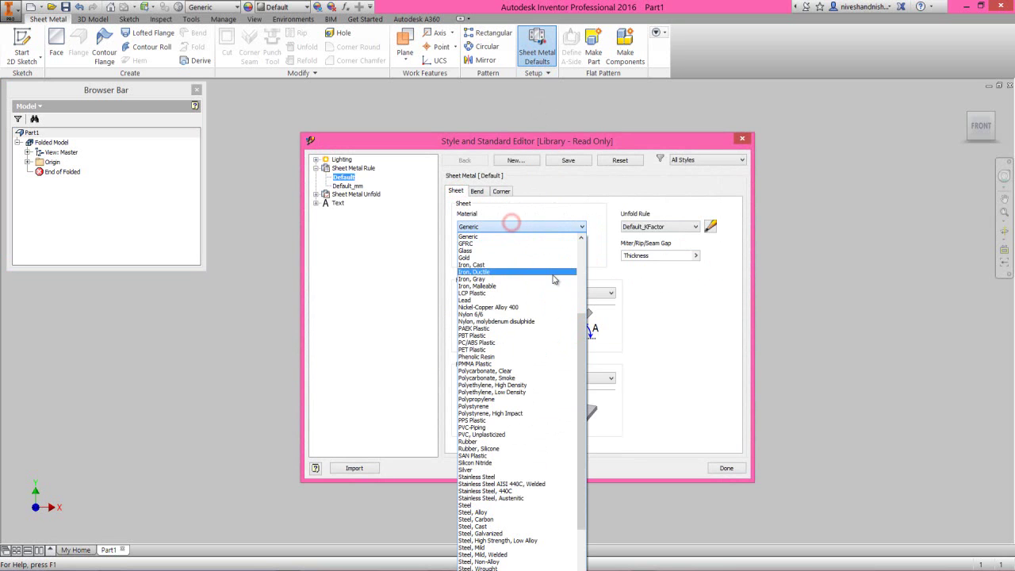
drag(583, 336, 584, 349)
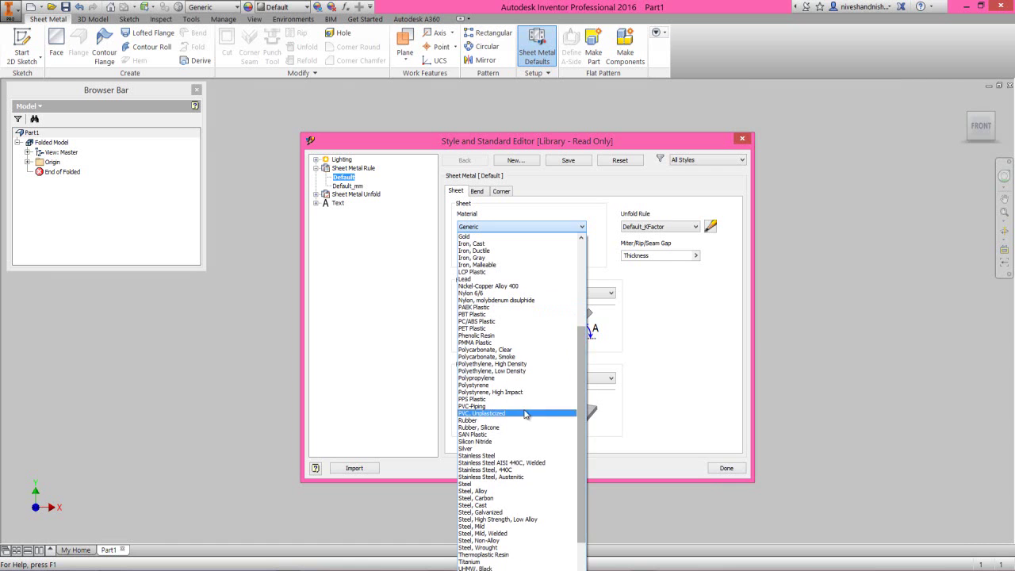
click(478, 484)
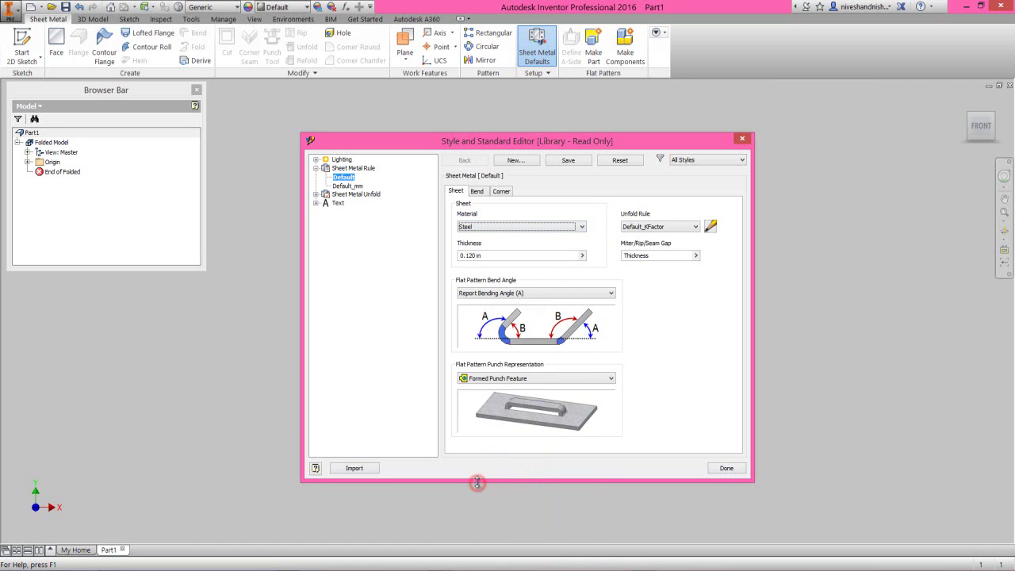
click(569, 161)
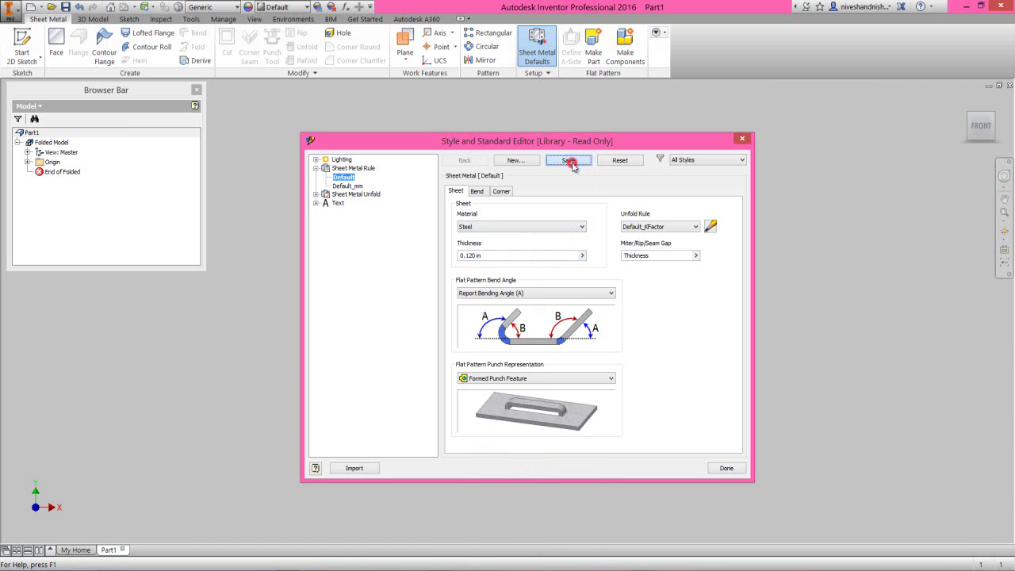
click(712, 469)
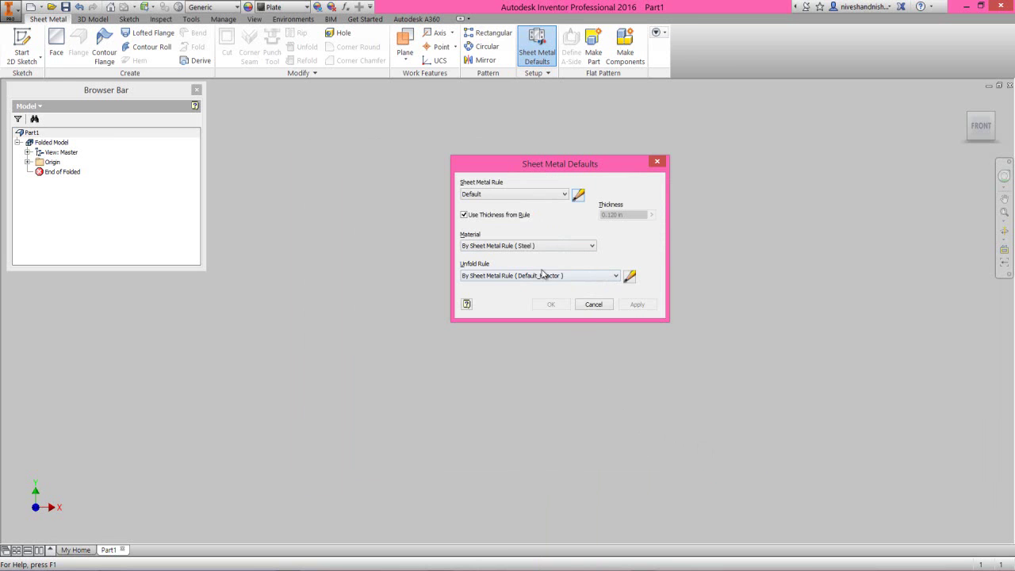
Step: Set the part's material to Steel in the sheet metal defaults and accept the settings
click(539, 248)
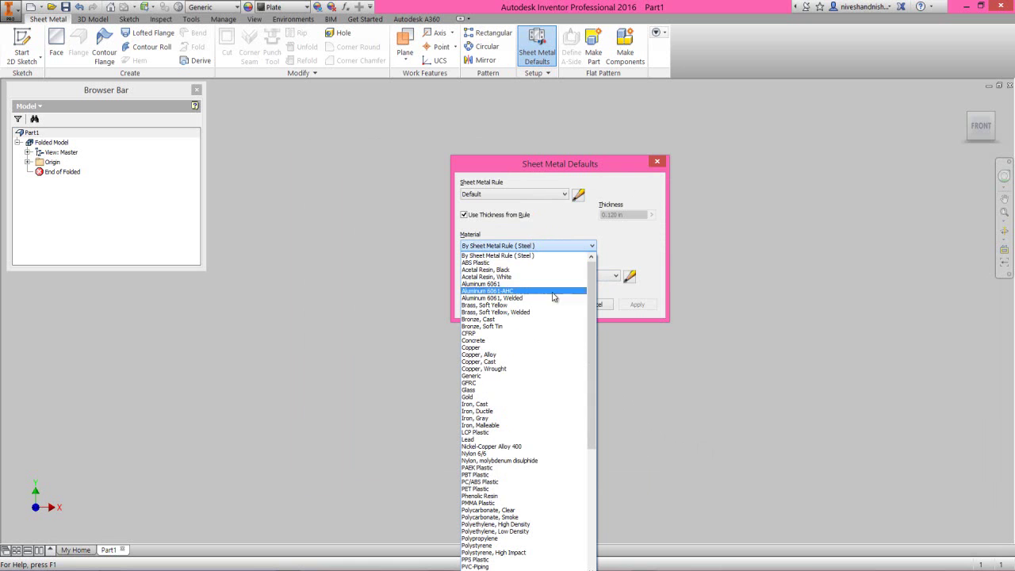
scroll(575, 444, down, 7)
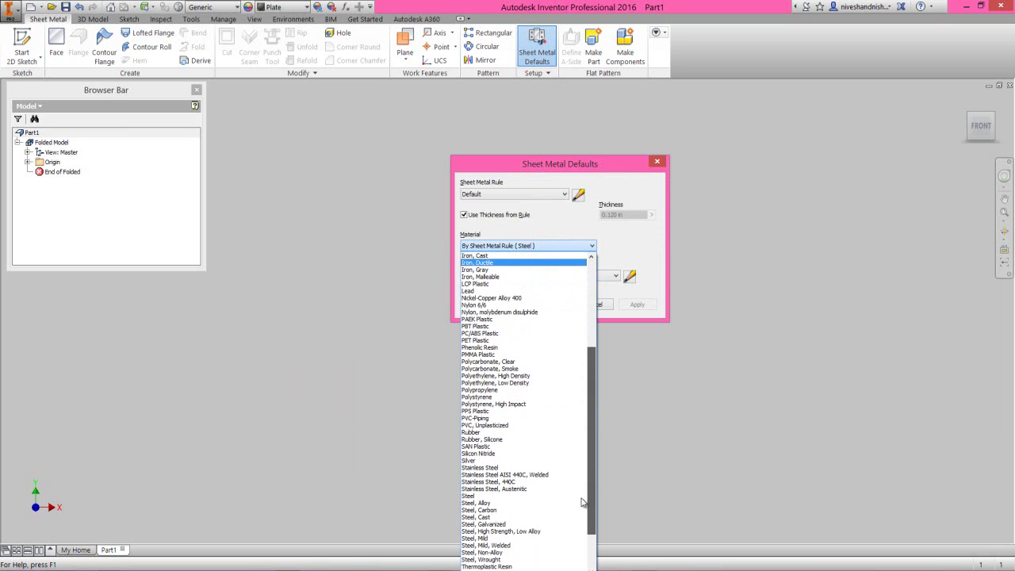
click(487, 496)
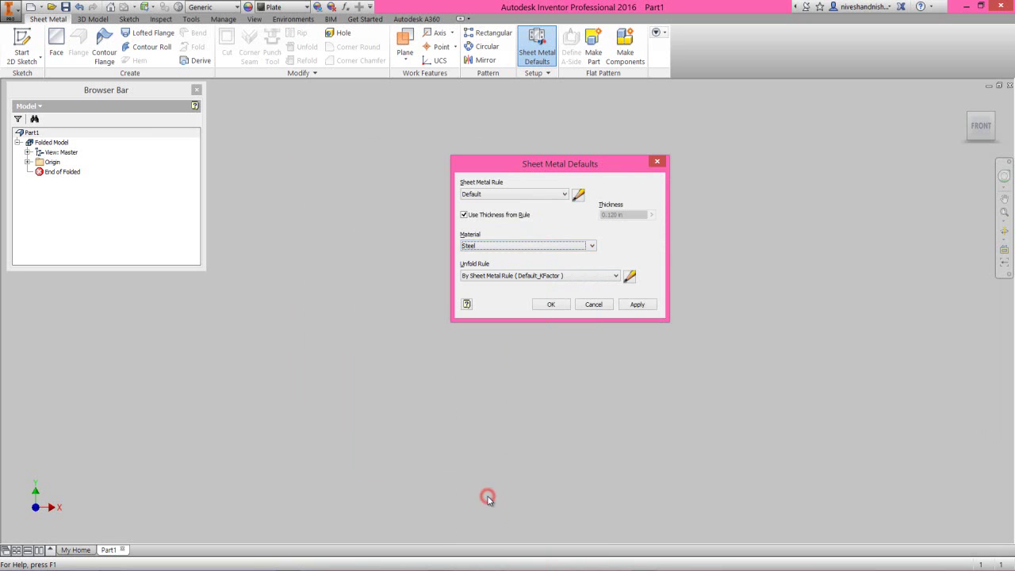
click(551, 304)
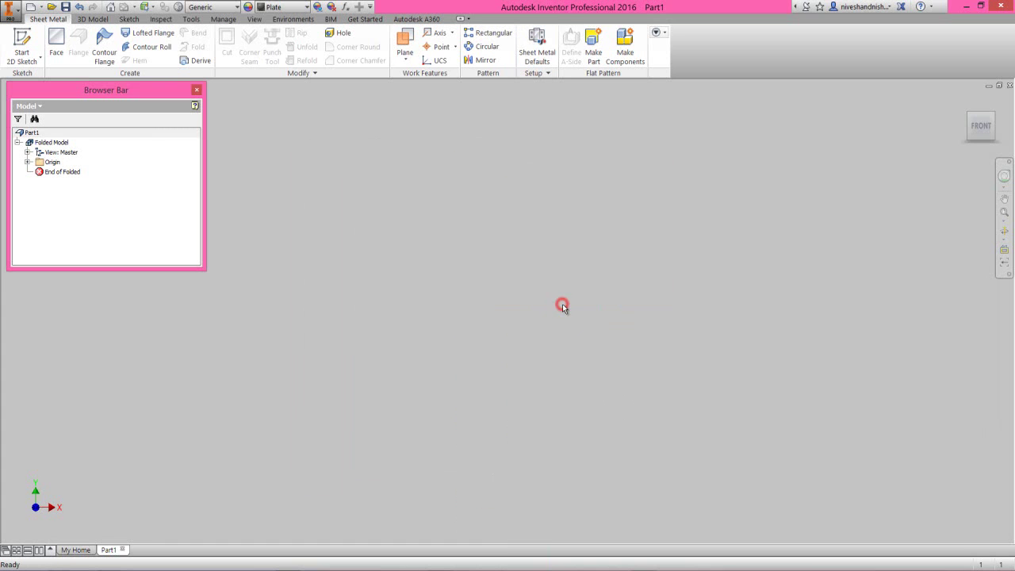
Step: Start a new 2D sketch on the XY plane and orient the view to Front
right_click(546, 241)
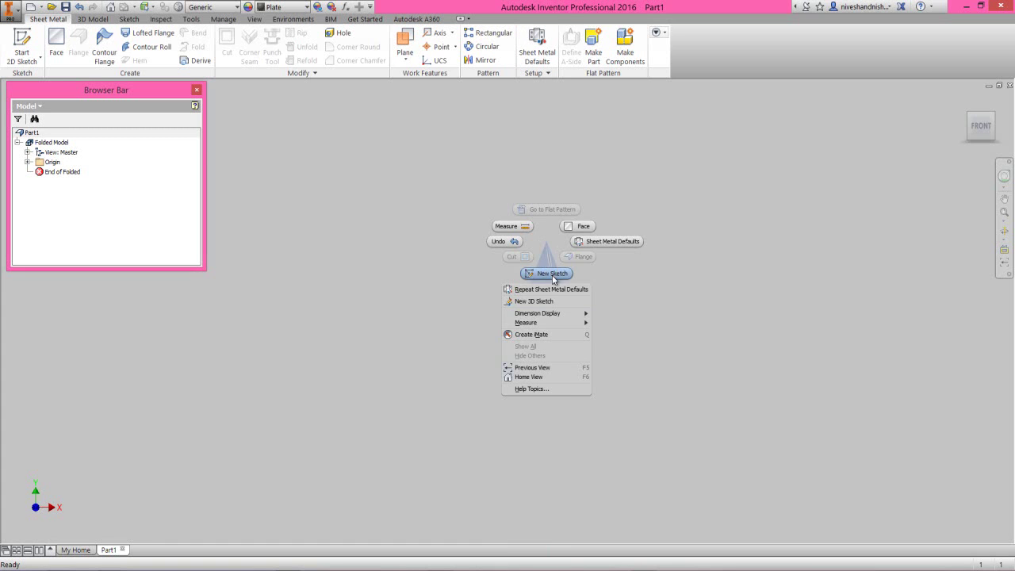
click(552, 275)
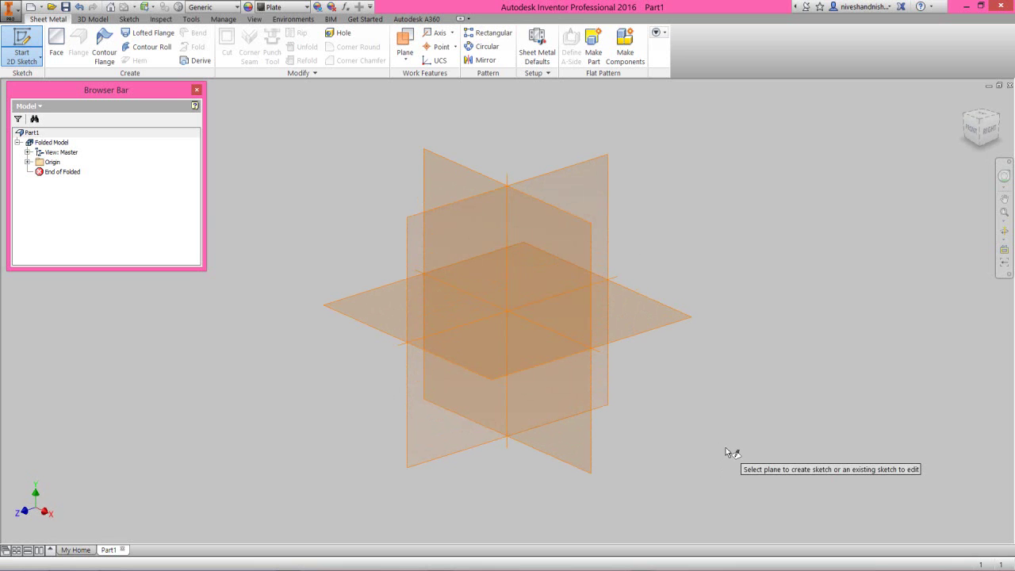
click(443, 166)
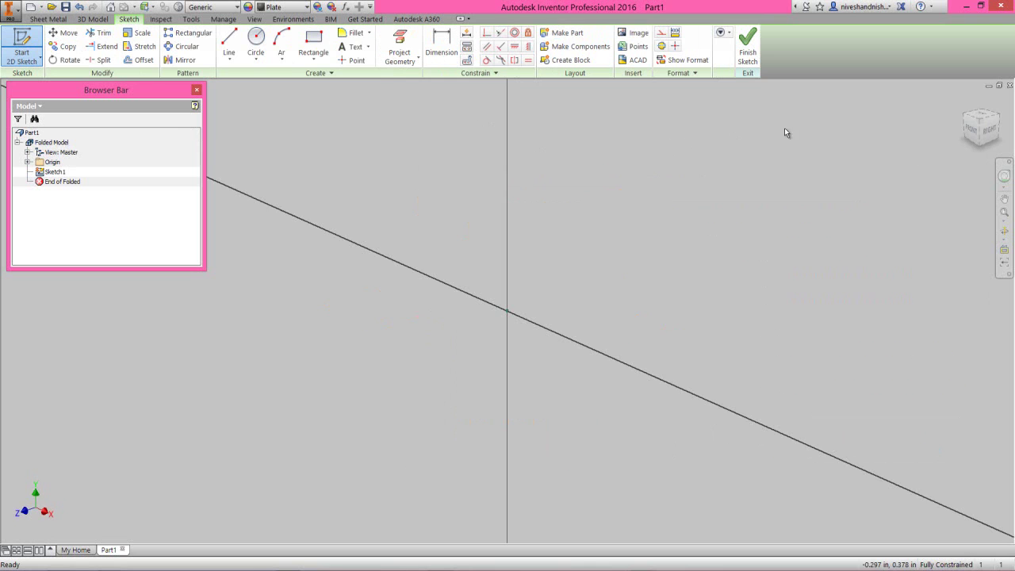
click(972, 133)
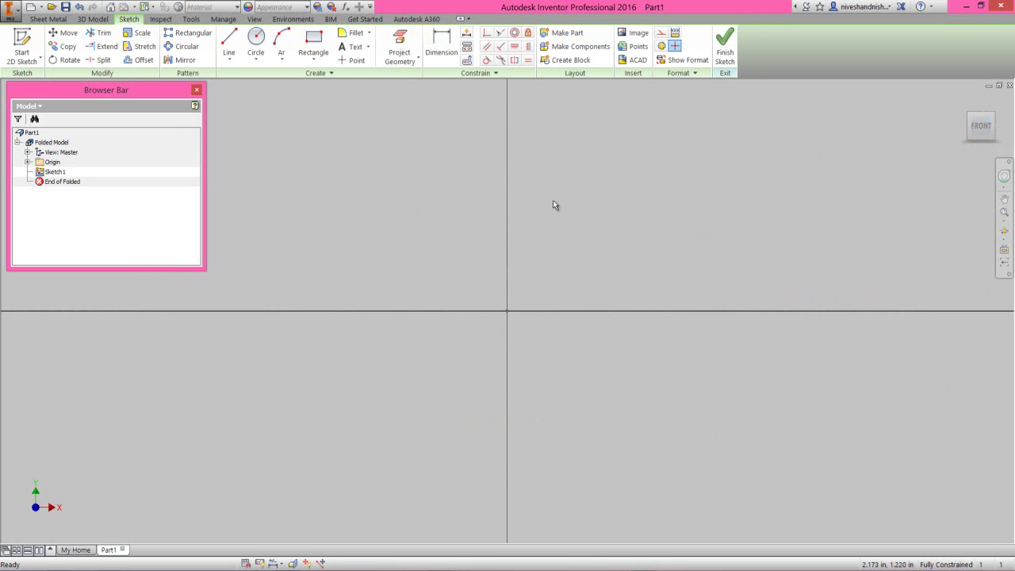
Step: Project the origin's YZ and XZ planes into the sketch as reference lines
right_click(476, 217)
click(496, 228)
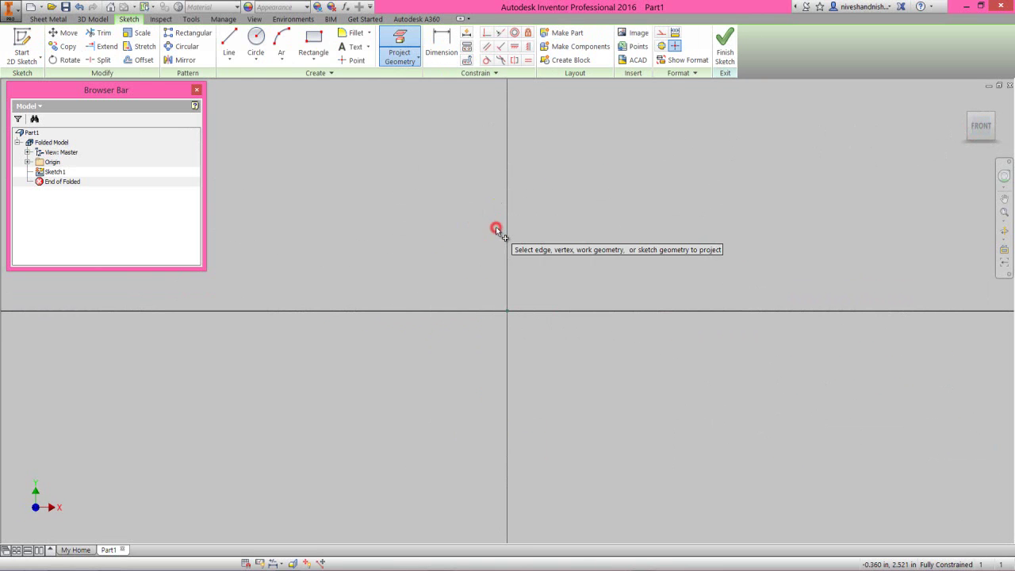
click(29, 163)
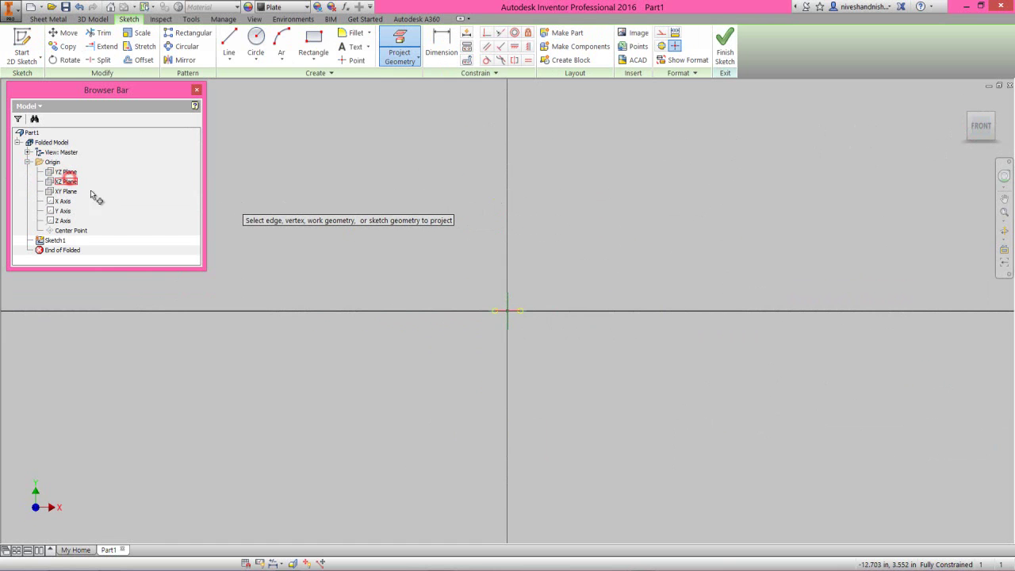
right_click(554, 266)
click(579, 265)
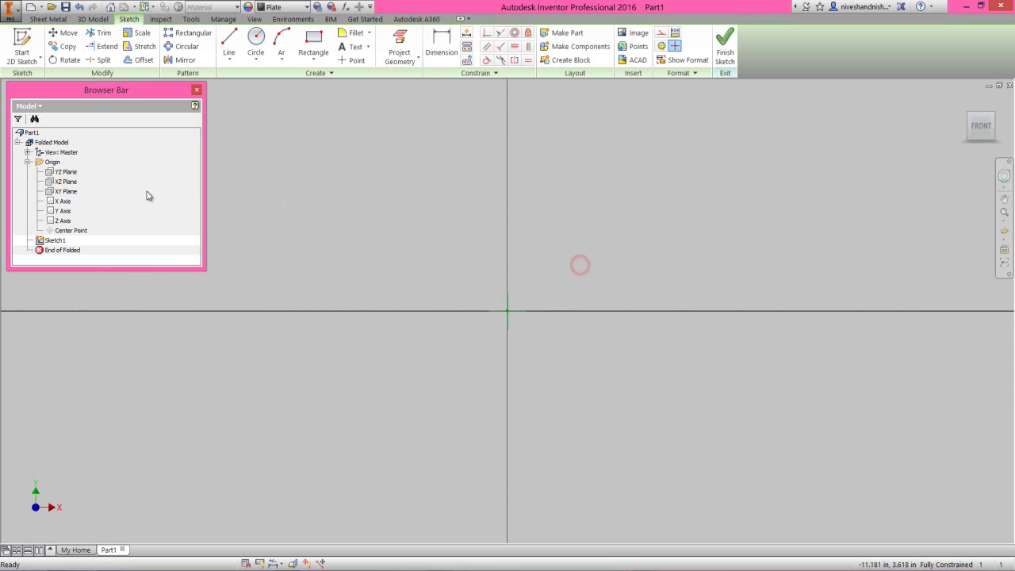
click(30, 163)
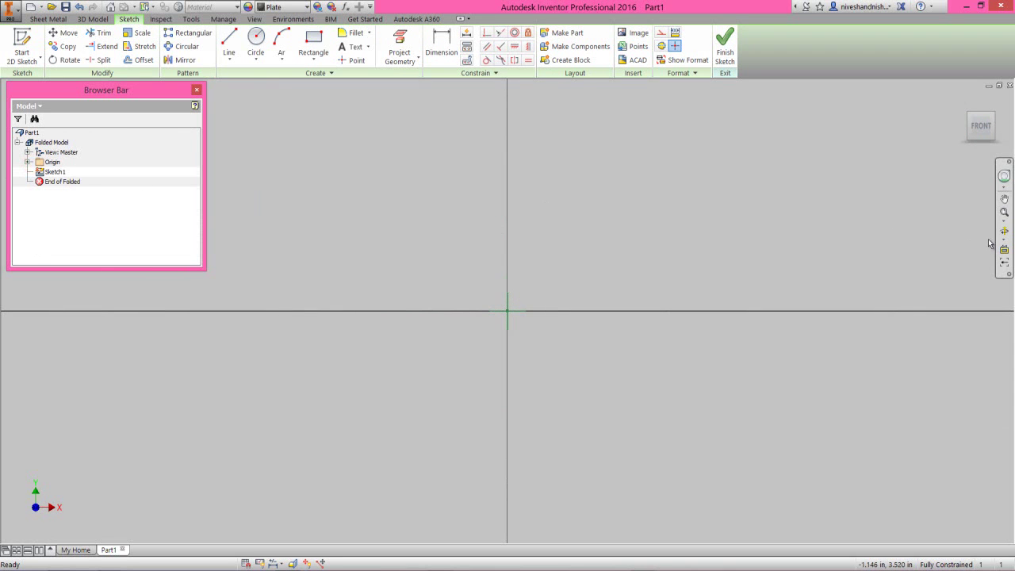
Step: Convert the projected vertical and horizontal lines to construction geometry
click(596, 248)
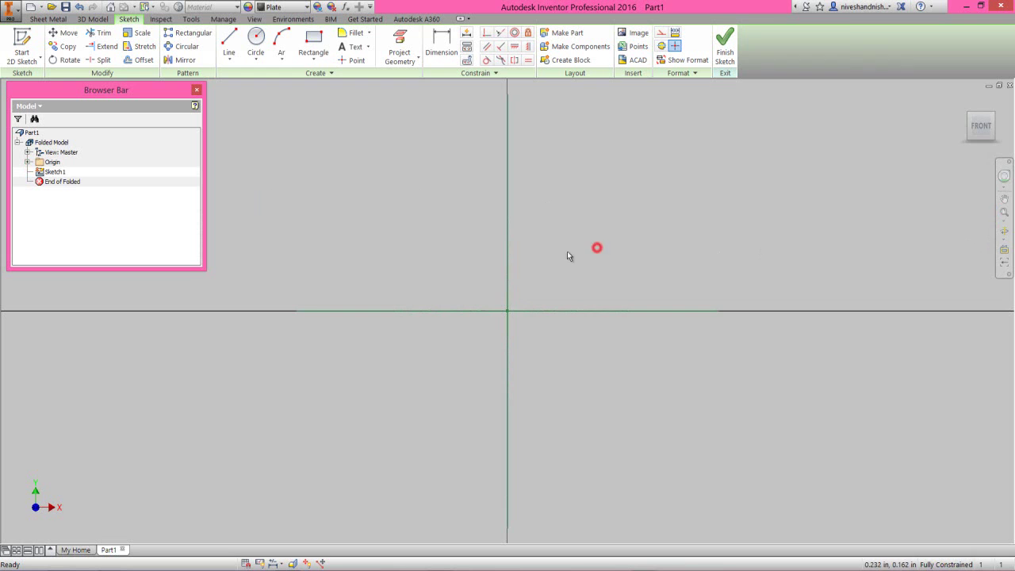
click(508, 273)
click(548, 313)
click(622, 240)
click(226, 46)
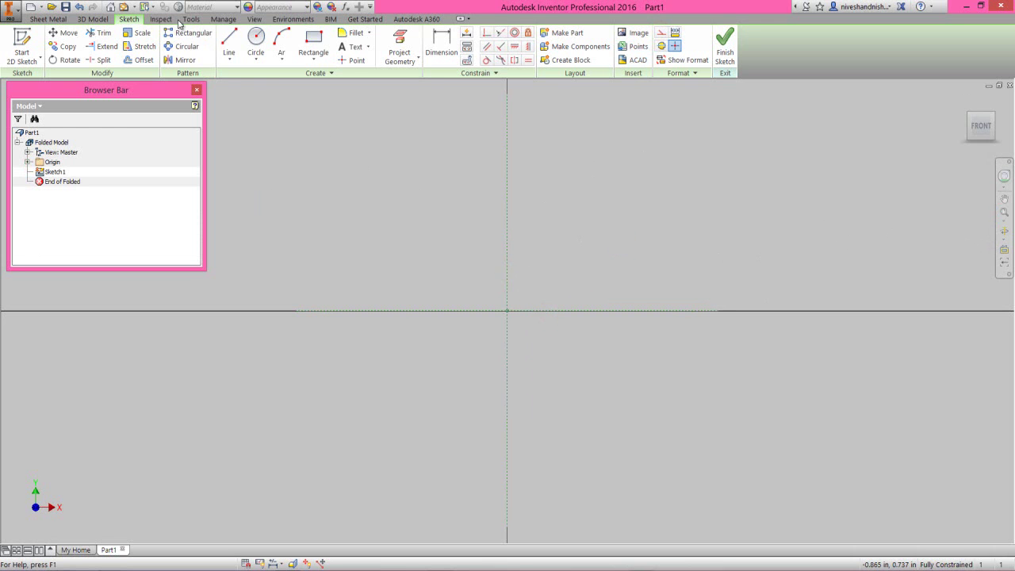
Step: Set the document's linear and angular dimension display precision to 5.12345
click(191, 19)
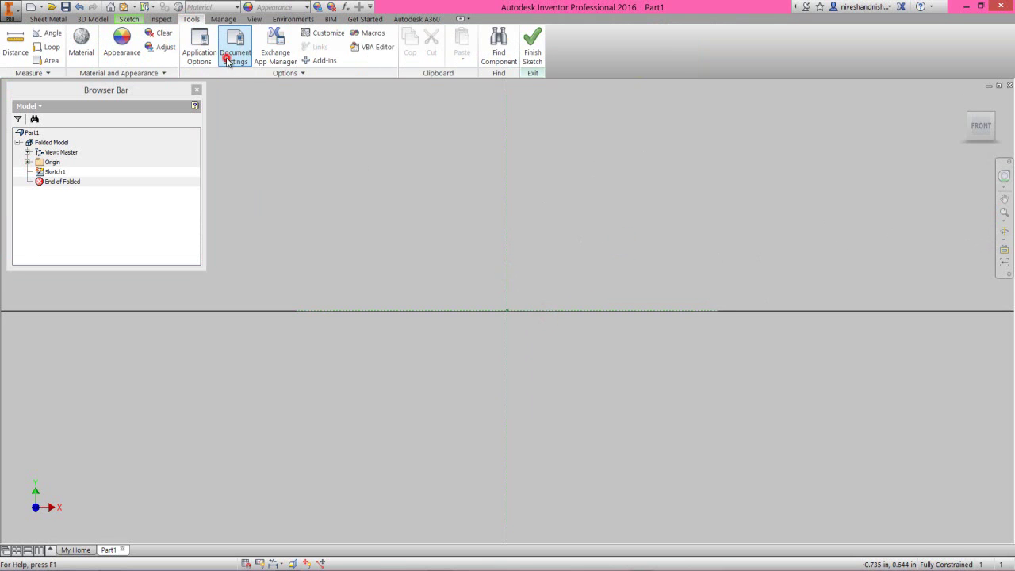
click(235, 57)
click(439, 189)
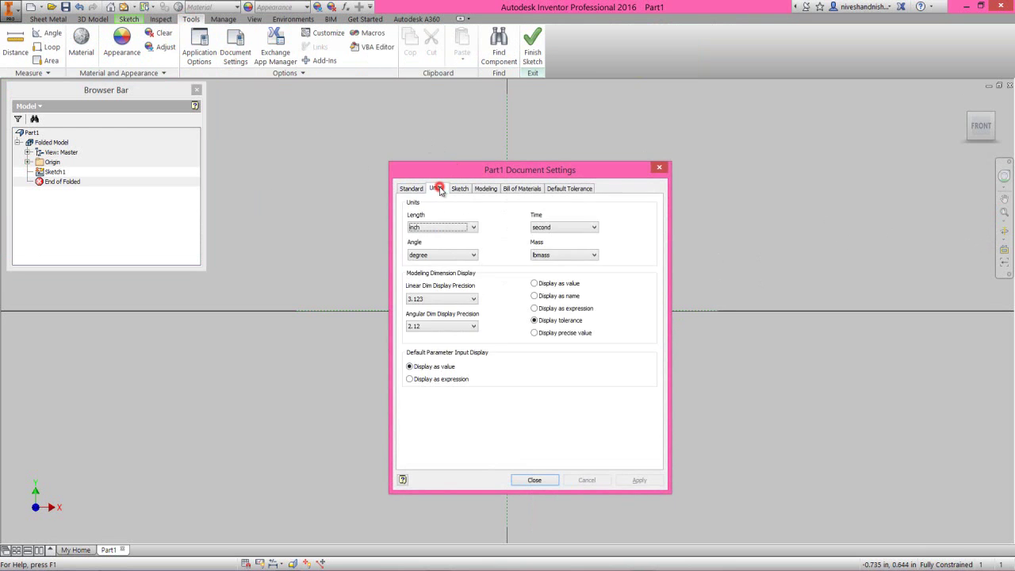
click(463, 299)
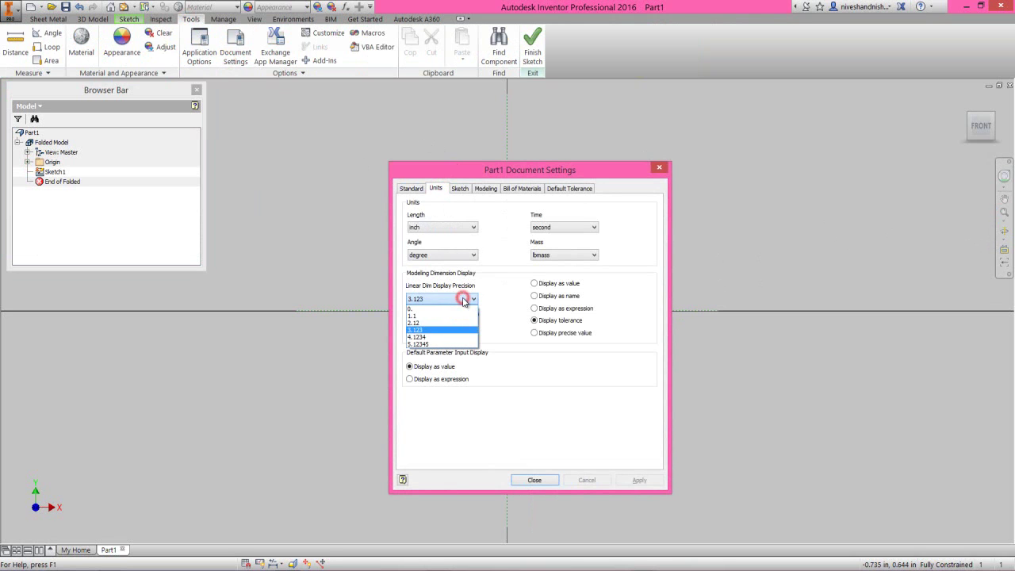
click(457, 344)
click(444, 328)
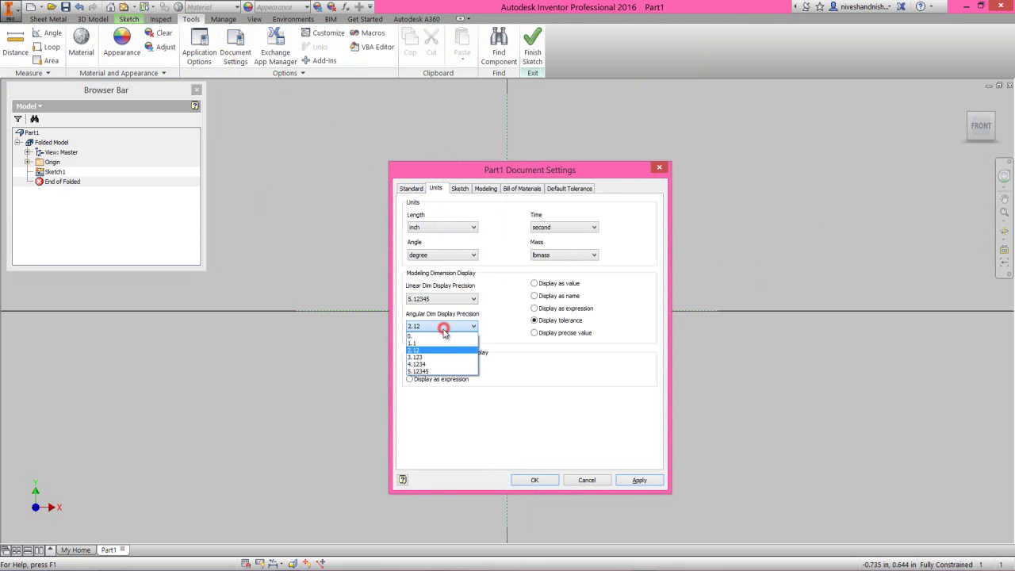
click(433, 371)
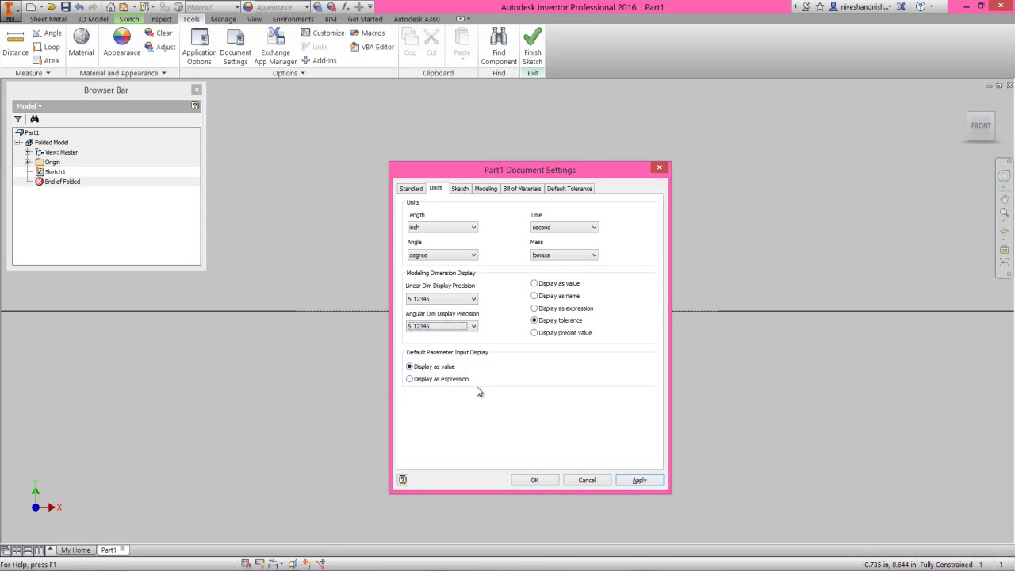
click(547, 480)
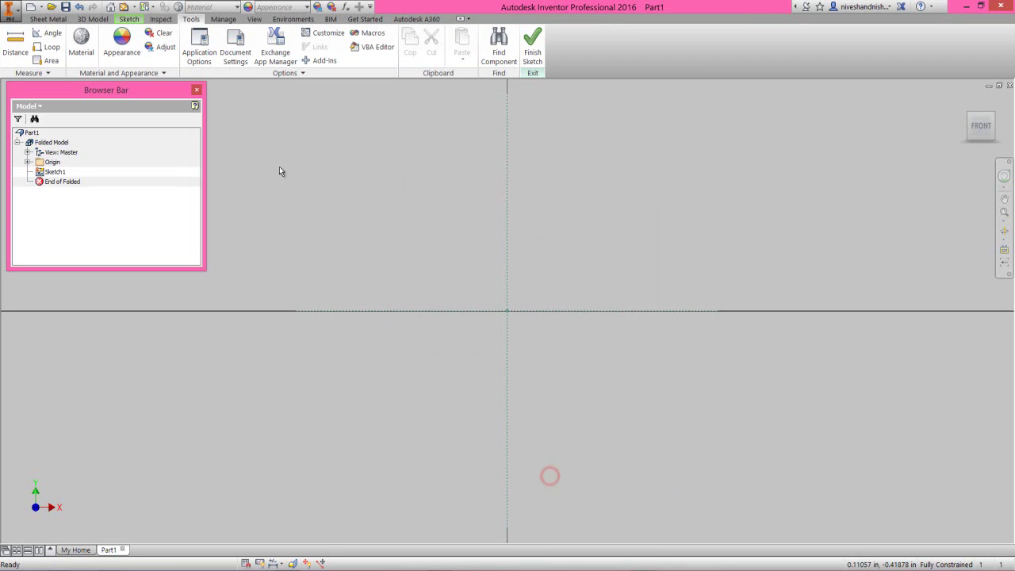
Step: Sketch a line from the origin out along the positive X side, sloping about 3.6° below the horizontal axis
click(130, 19)
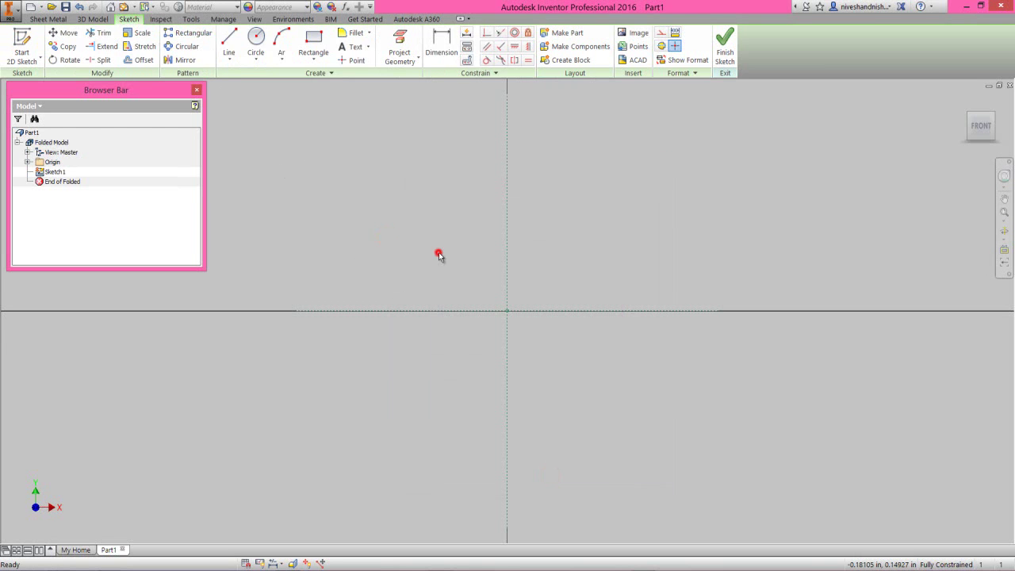
click(230, 37)
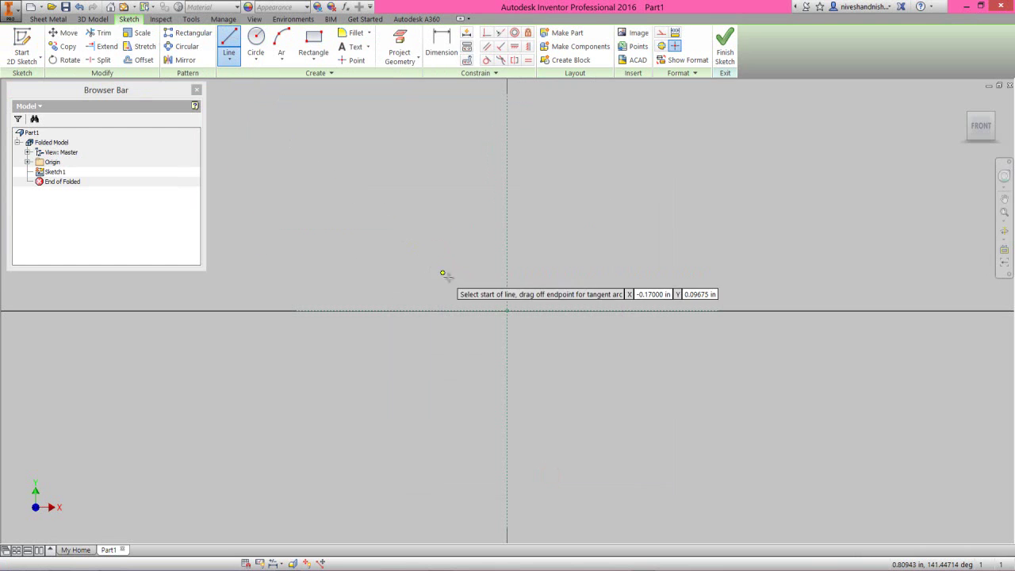
click(507, 311)
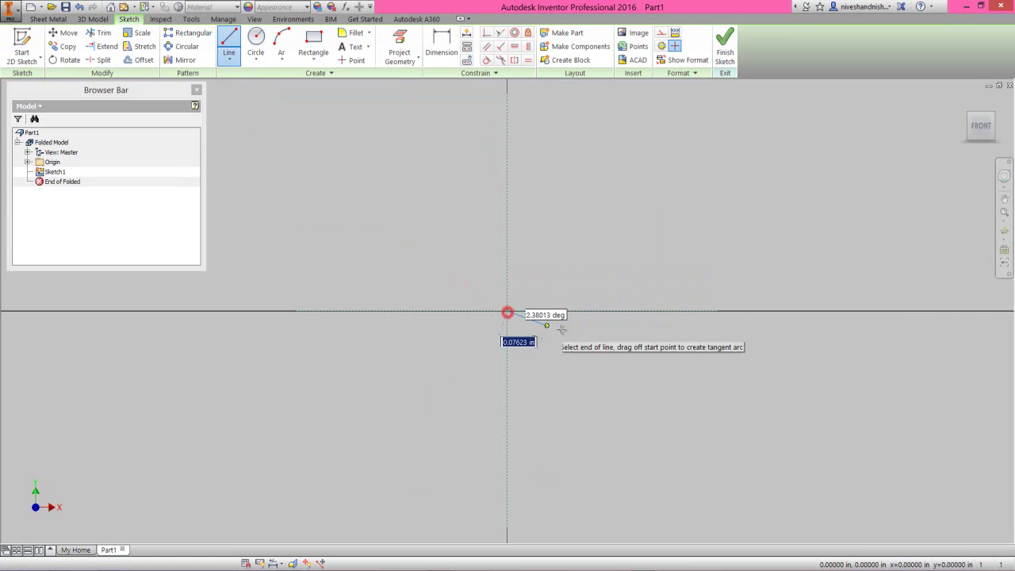
click(864, 335)
Step: Dimension the angle between the sloping line and the horizontal axis as 0.56394 degrees
right_click(818, 250)
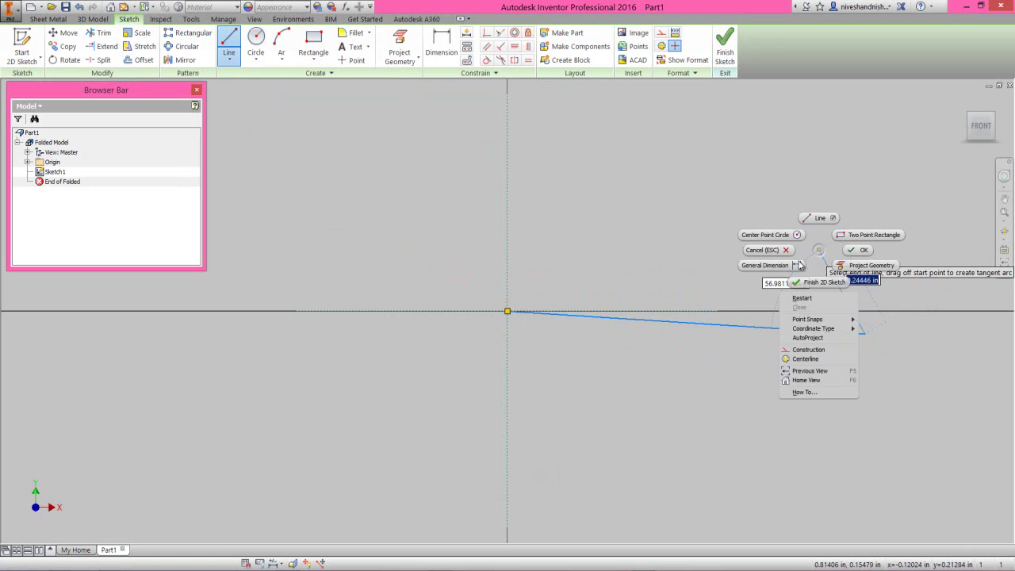
click(785, 264)
click(706, 322)
scroll(704, 317, up, 3)
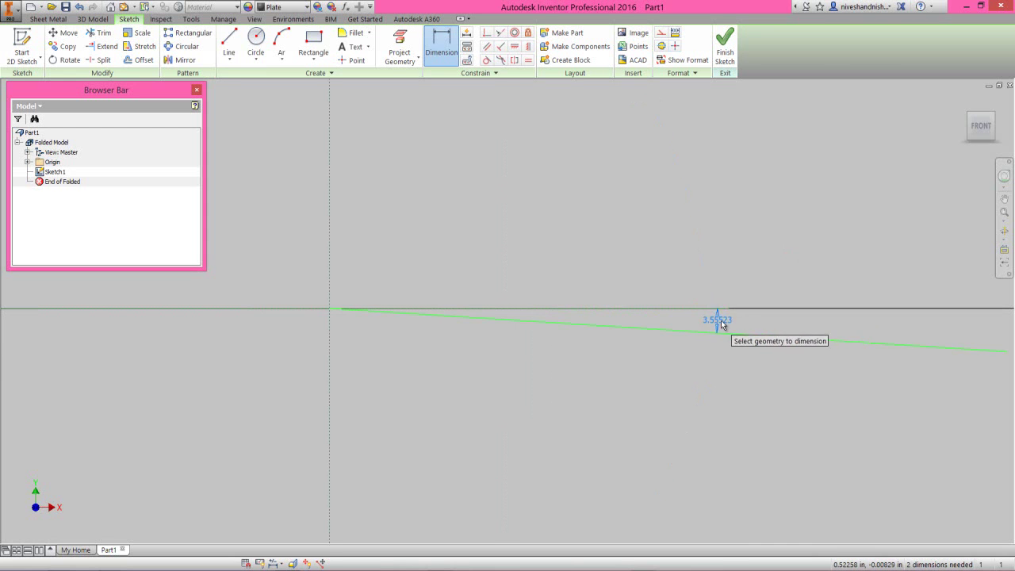
click(749, 315)
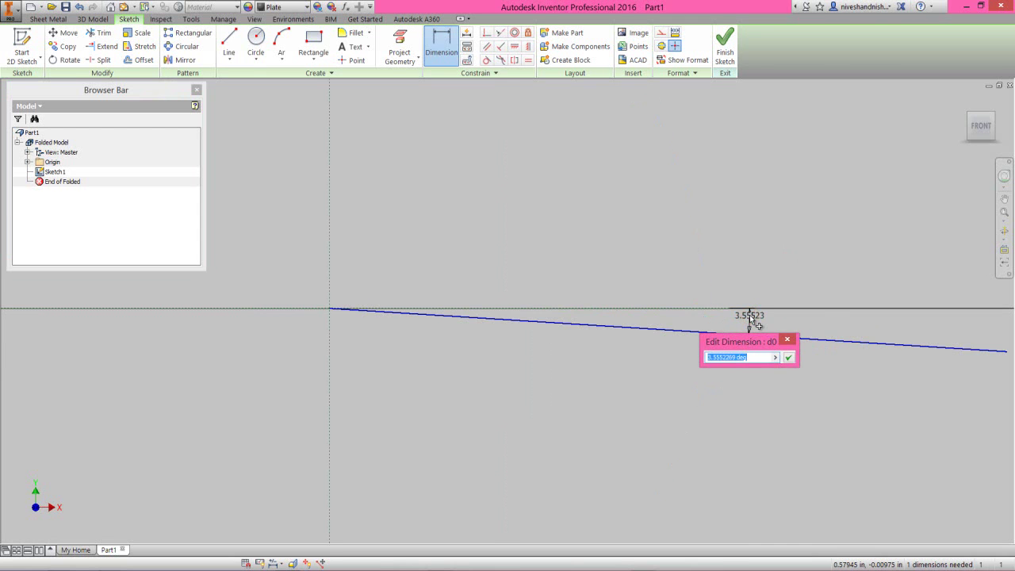
text(.56394)
key(Return)
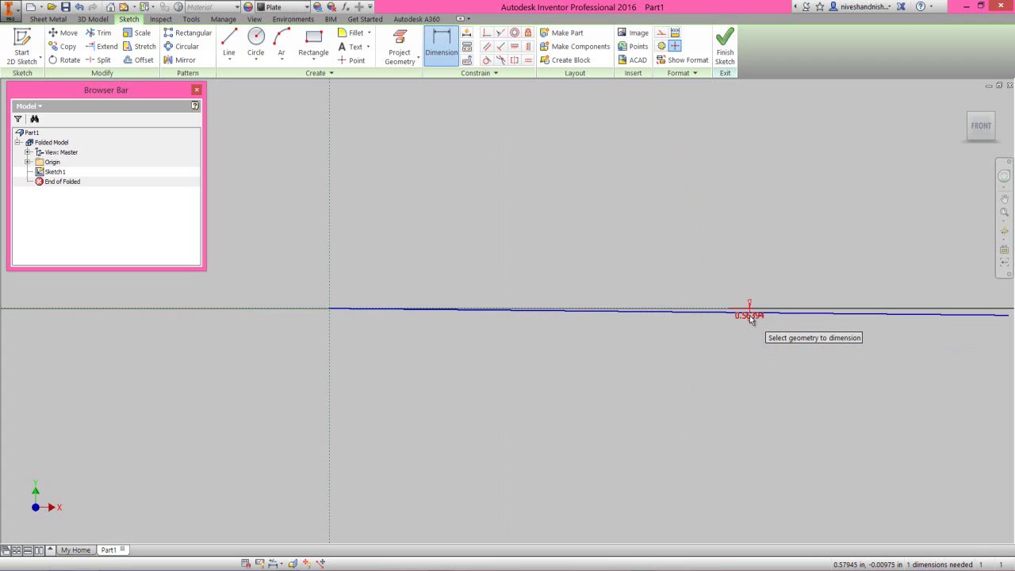
Step: Add an aligned length dimension of 11.79098 in to the sloping line from the origin
click(672, 313)
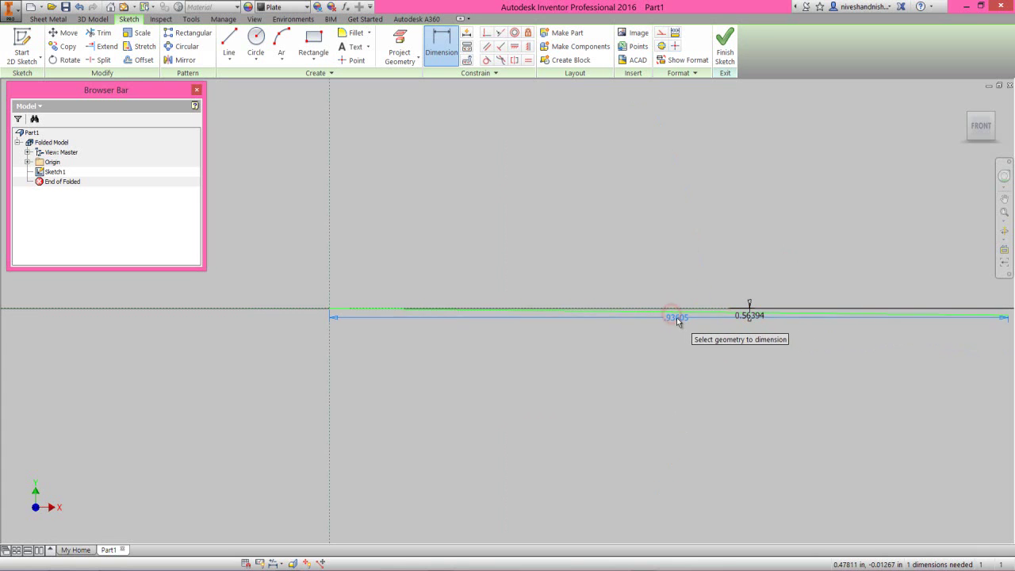
right_click(676, 332)
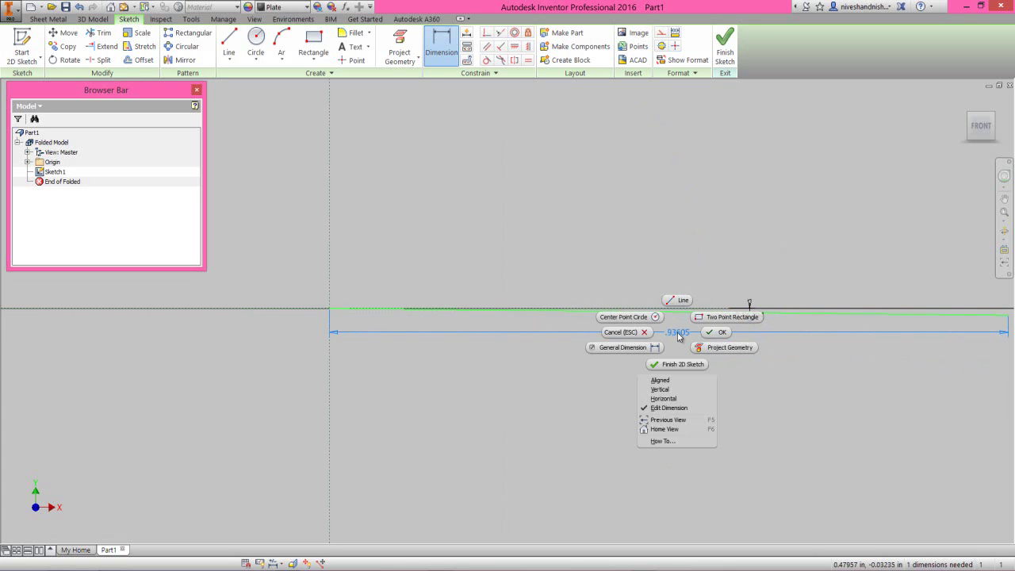
click(660, 379)
click(741, 356)
text(11.7909)
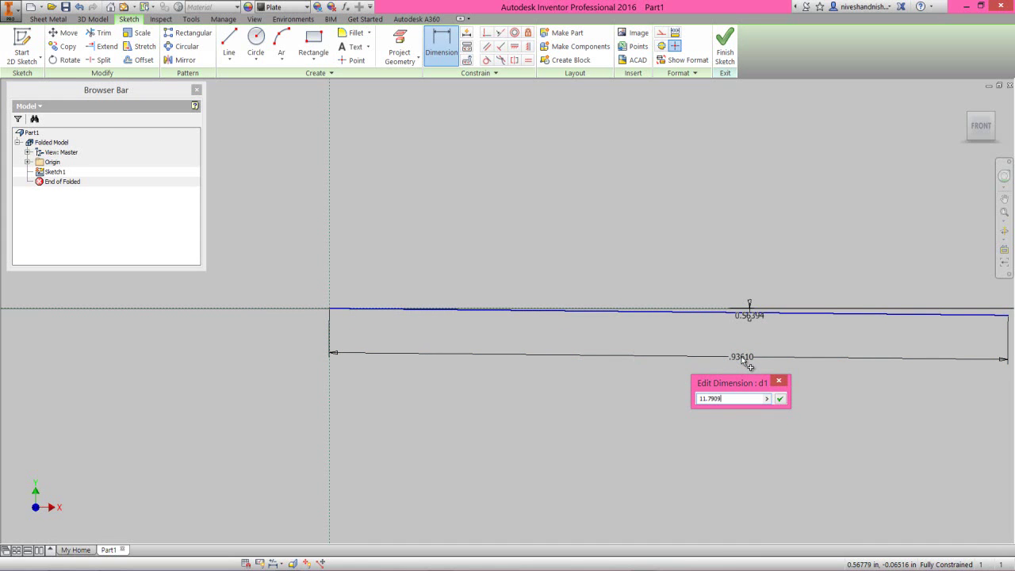
text(8)
key(Return)
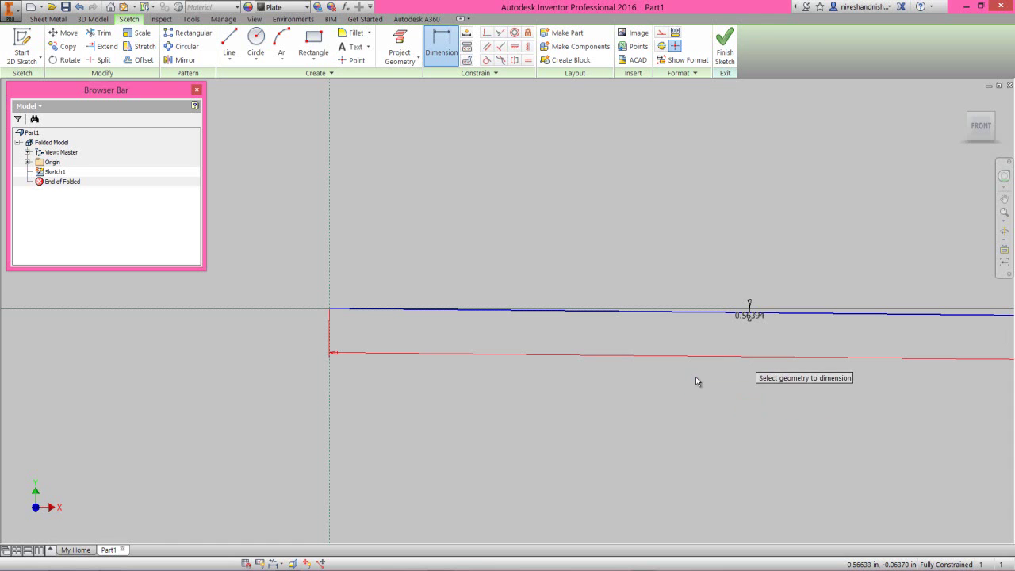
right_click(629, 396)
click(657, 395)
Step: Reposition the first line's length dimension and move its angle dimension away from the origin, towards the line's outer half
scroll(449, 380, down, 5)
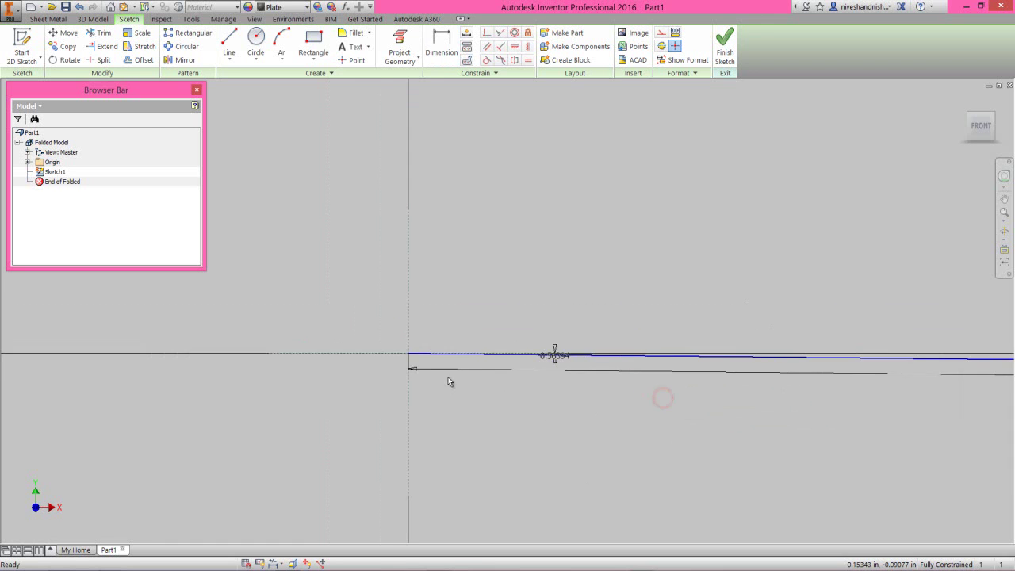
scroll(449, 382, down, 2)
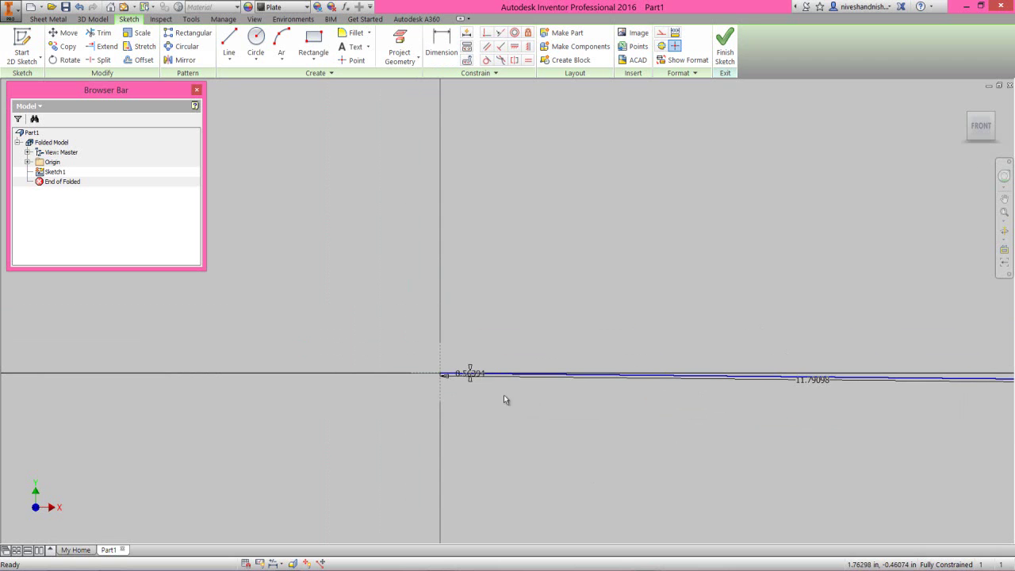
scroll(444, 379, down, 3)
scroll(680, 378, up, 3)
drag(638, 381, 629, 386)
click(599, 413)
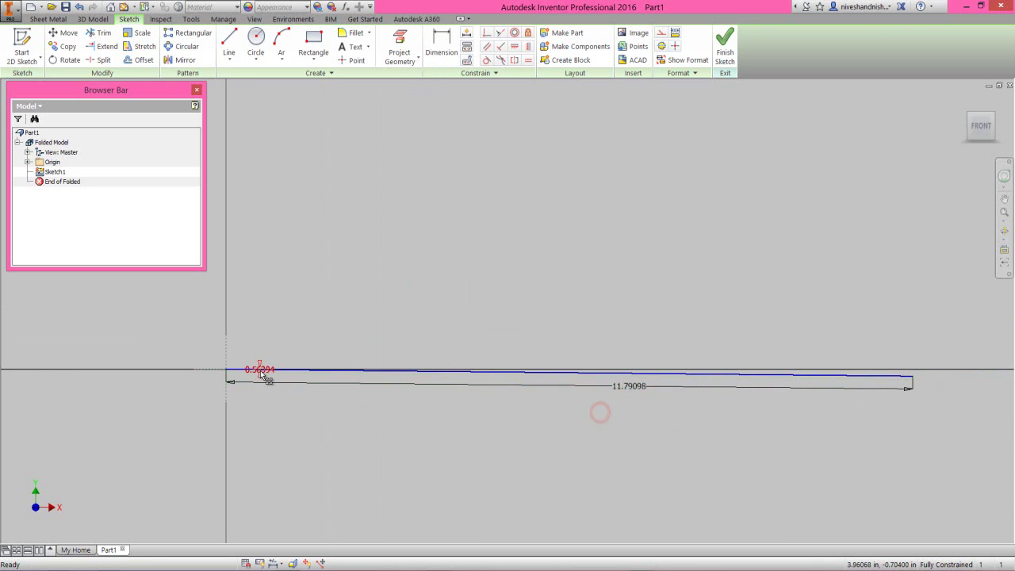
drag(267, 377, 672, 372)
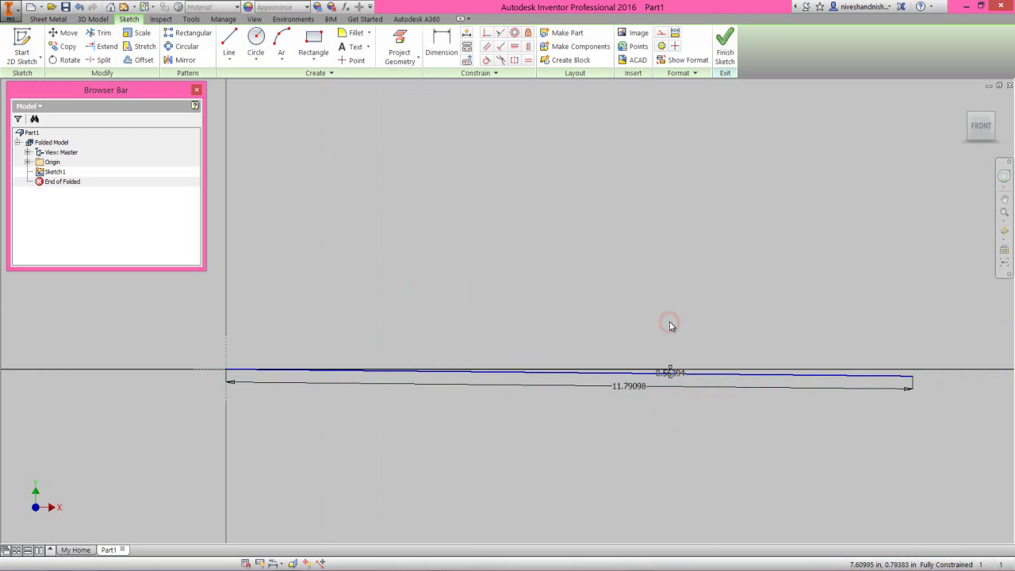
Step: Sketch a second line about 8.16 in long from the first line's outer end, rising outward at about 117° to it
right_click(668, 323)
click(666, 290)
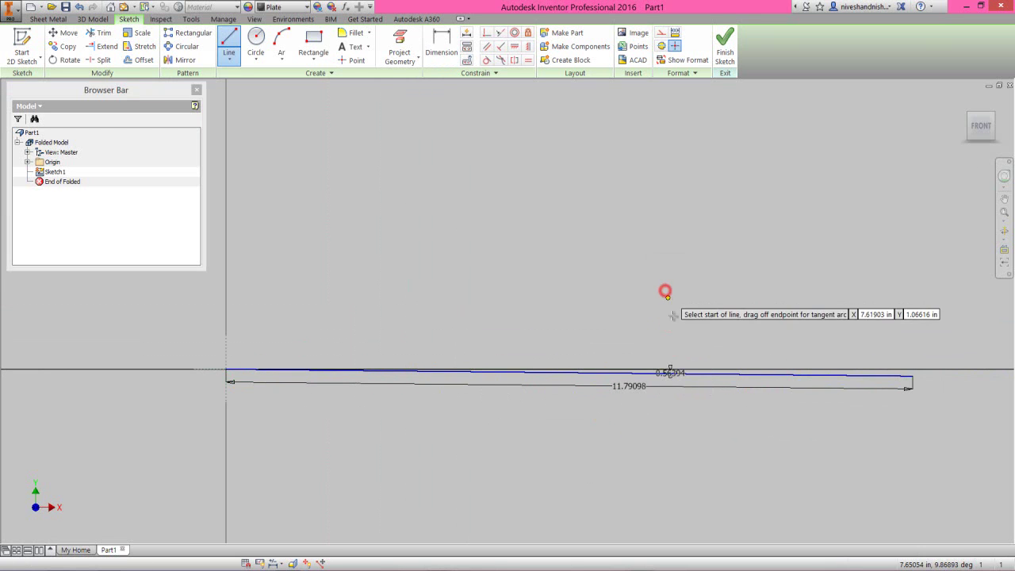
click(912, 378)
scroll(673, 403, down, 5)
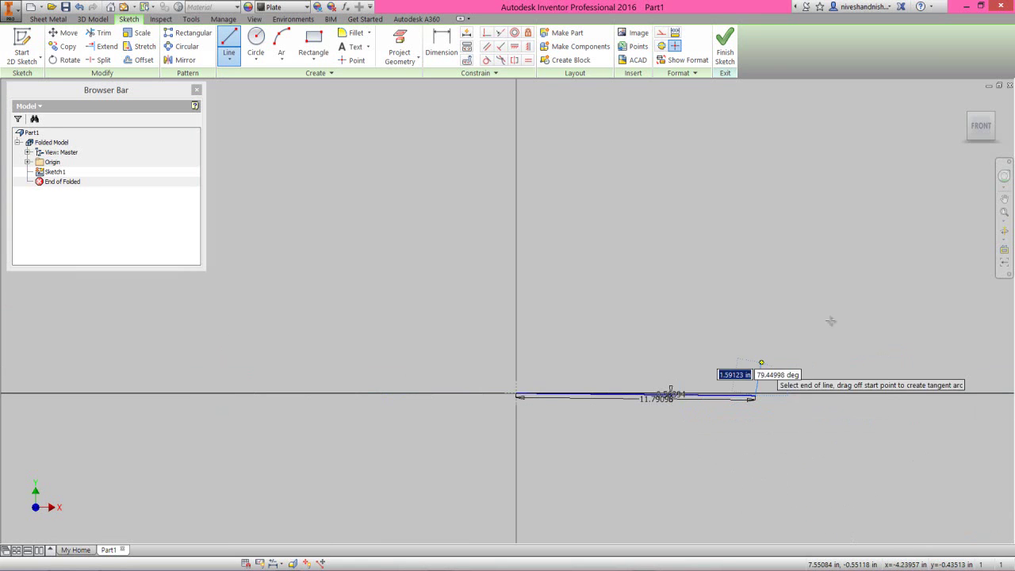
click(831, 244)
right_click(850, 291)
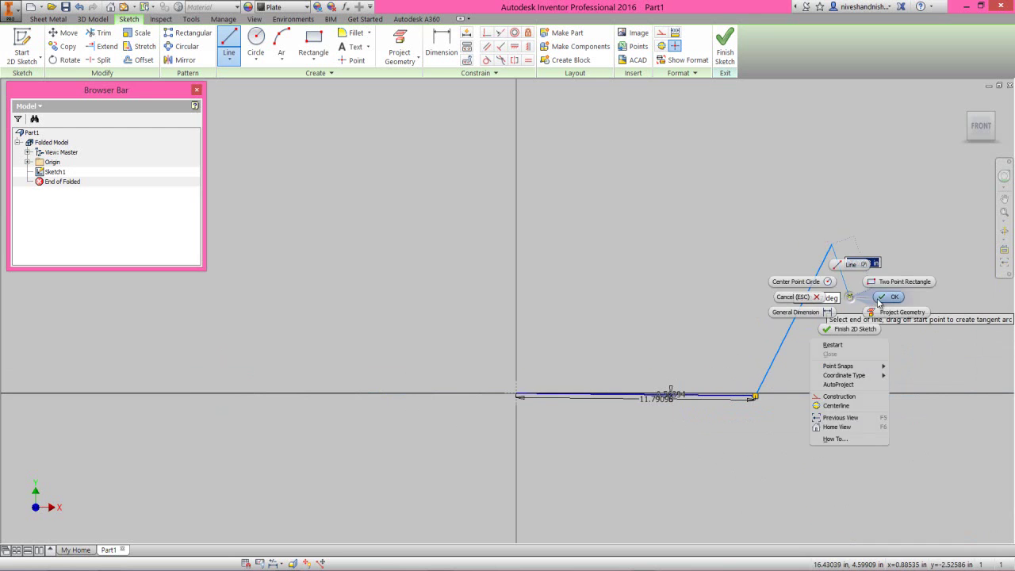
click(877, 297)
Step: Dimension the angle between the first and second lines as 152.80525 degrees
scroll(849, 322, up, 3)
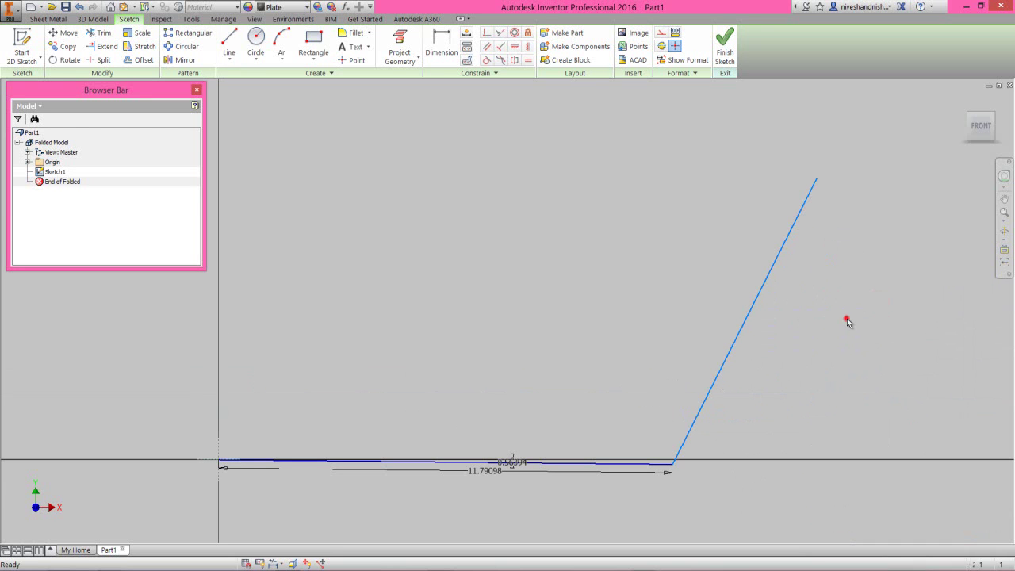
right_click(817, 290)
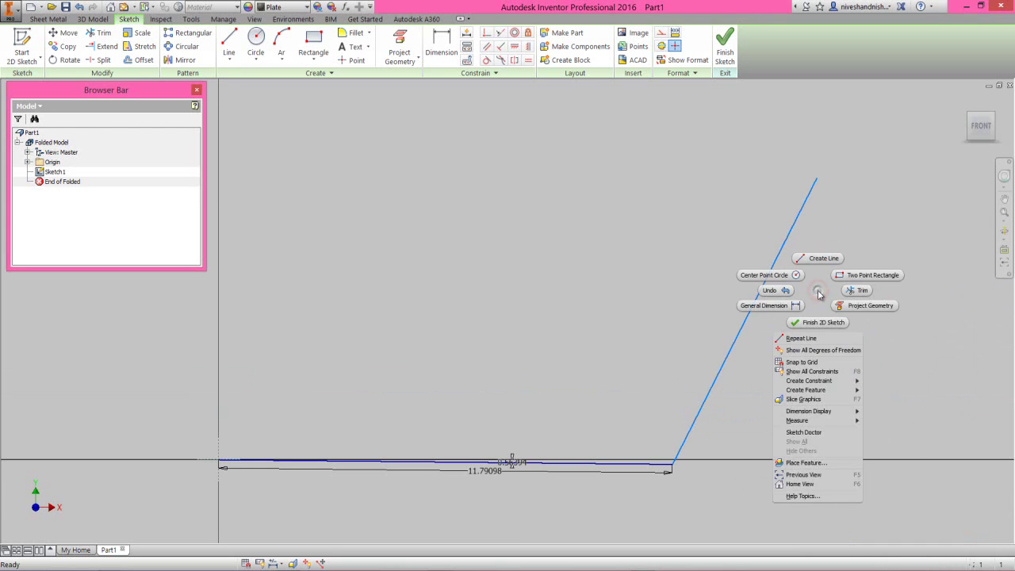
click(763, 305)
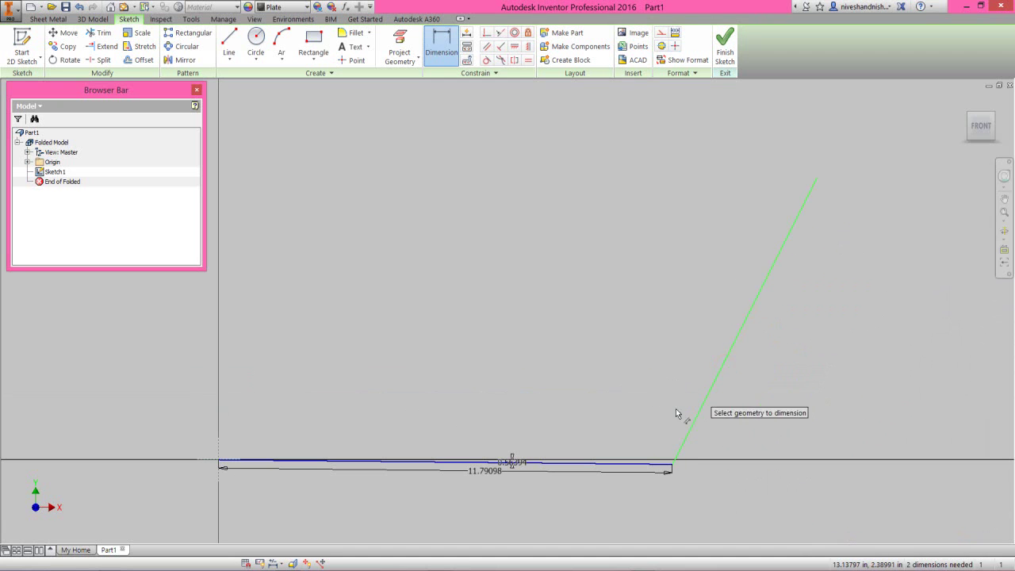
click(648, 466)
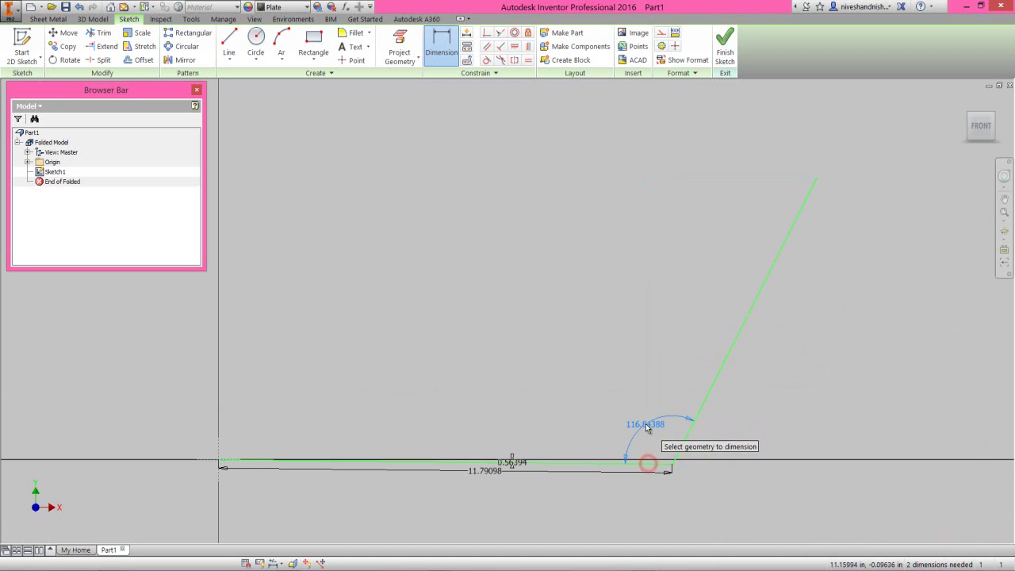
click(648, 426)
text(152)
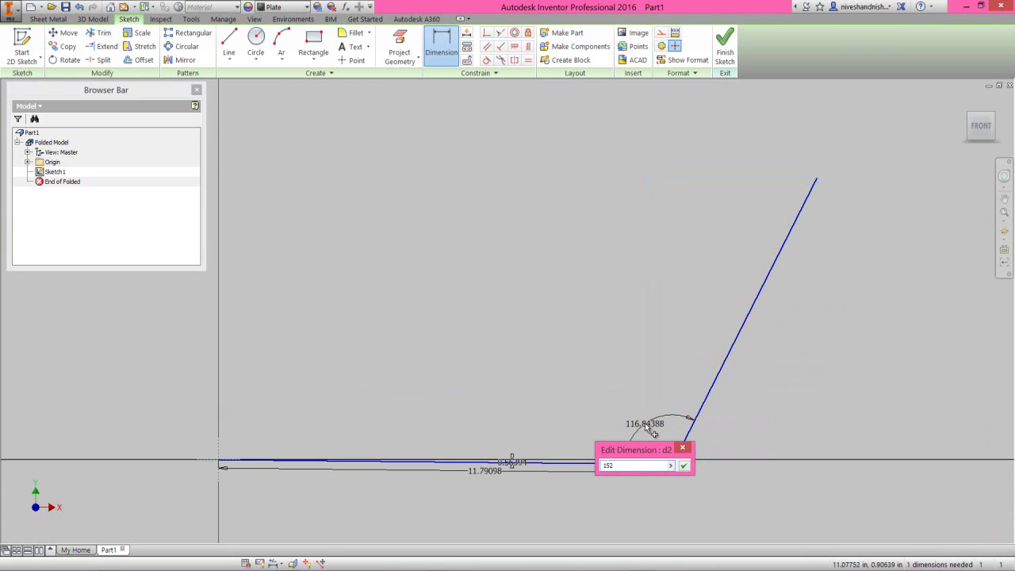
text(.80525)
key(Return)
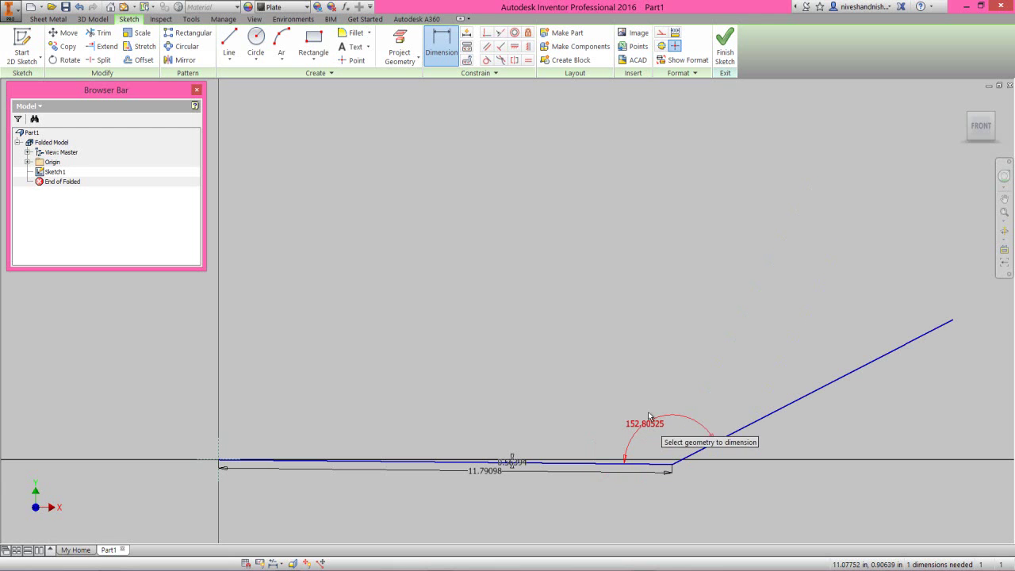
Step: Dimension the second line's aligned length as 24.36717 in
click(793, 410)
click(803, 418)
text(24.36717)
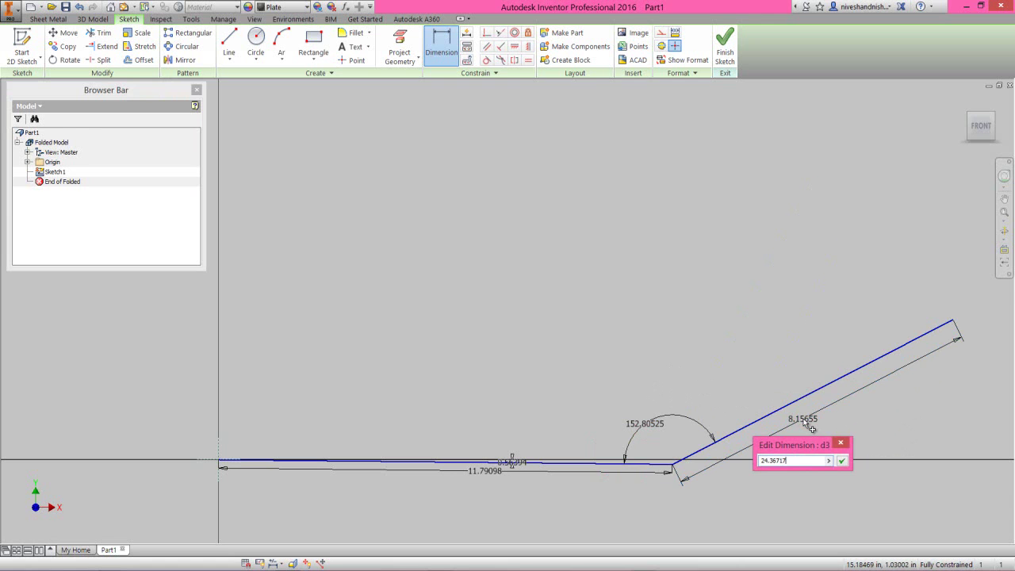
key(Return)
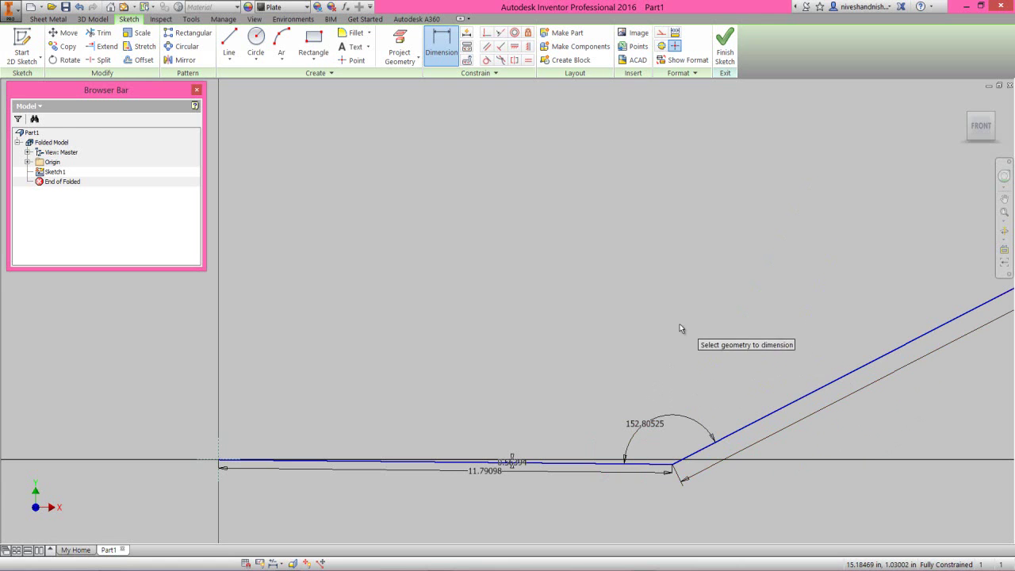
right_click(668, 326)
click(707, 325)
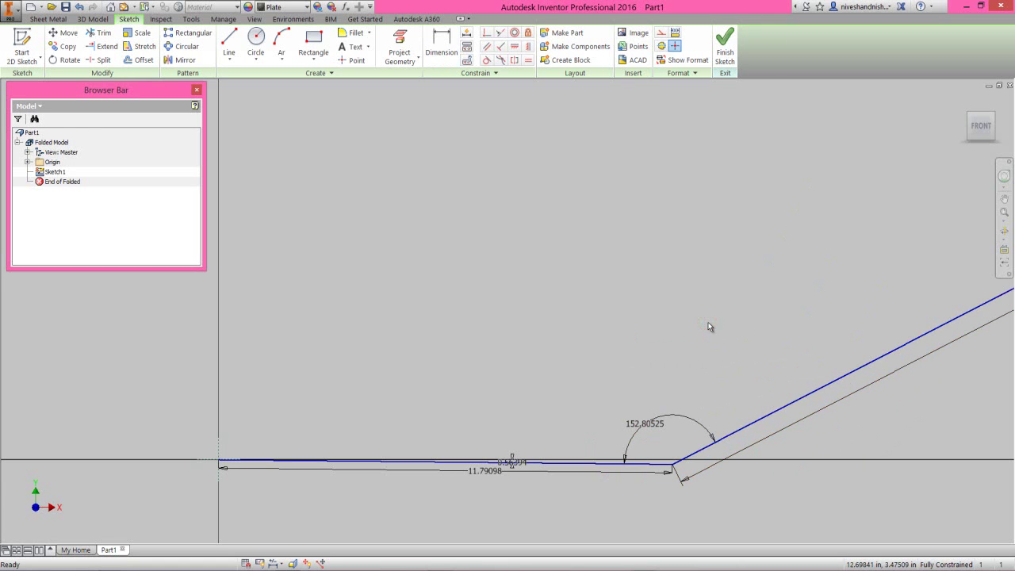
Step: Sketch a third, nearly vertical line about 5.86 in long upward from the second line's upper end
scroll(526, 433, down, 5)
scroll(934, 261, up, 3)
right_click(880, 250)
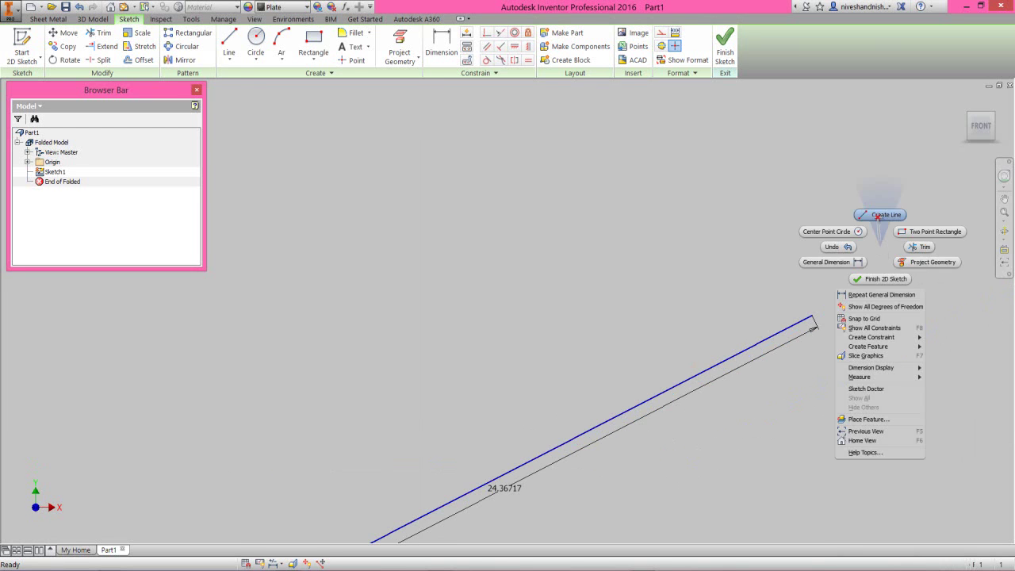
click(879, 221)
click(812, 316)
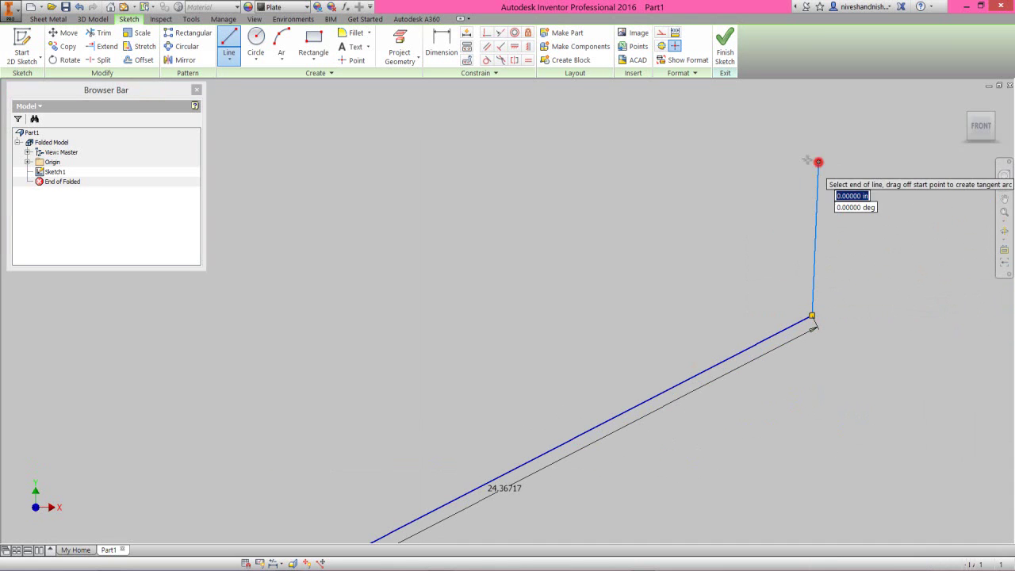
Step: Dimension the angle between the second and third lines as 117.19473 degrees
right_click(775, 149)
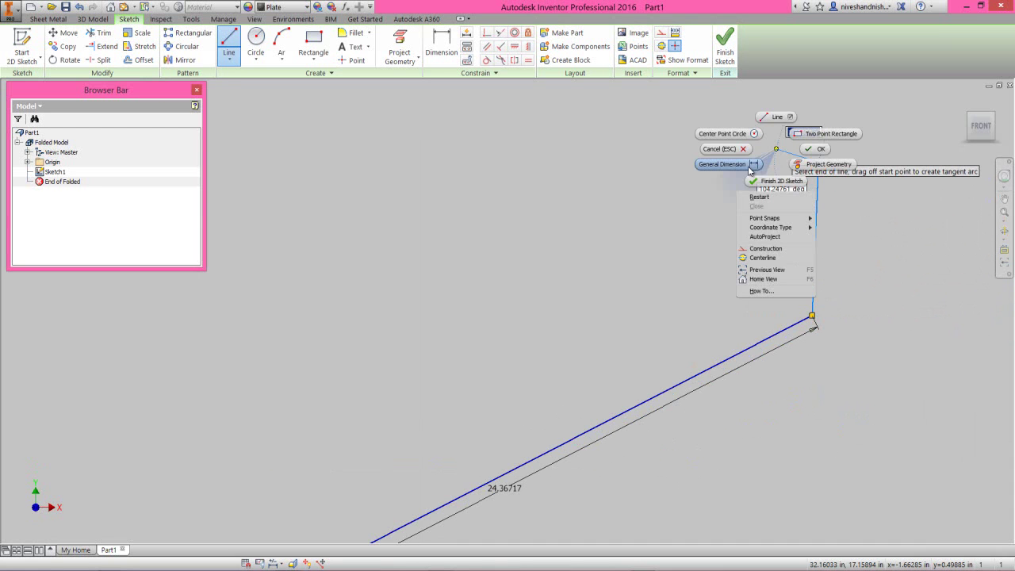
click(749, 169)
click(810, 284)
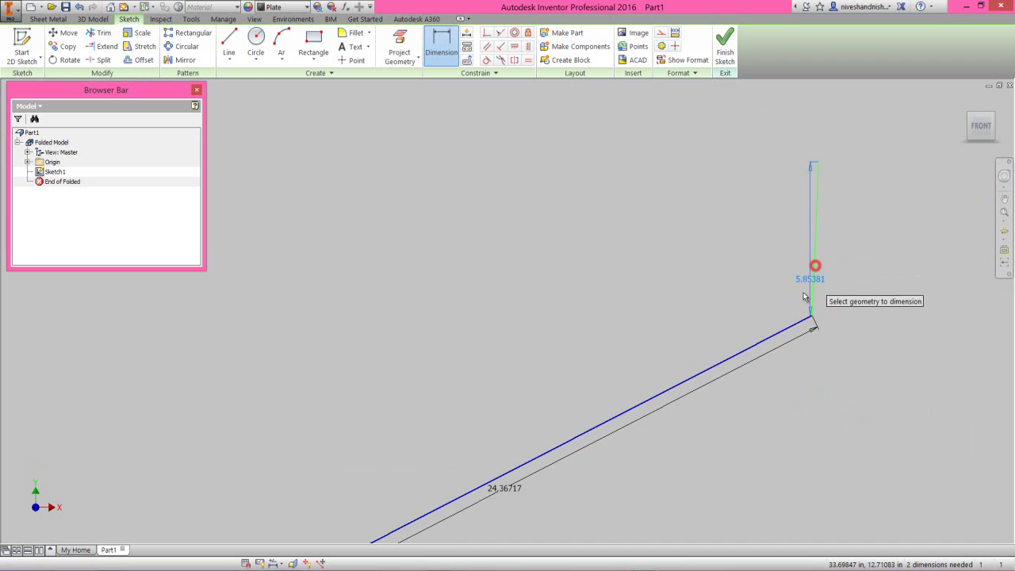
click(798, 323)
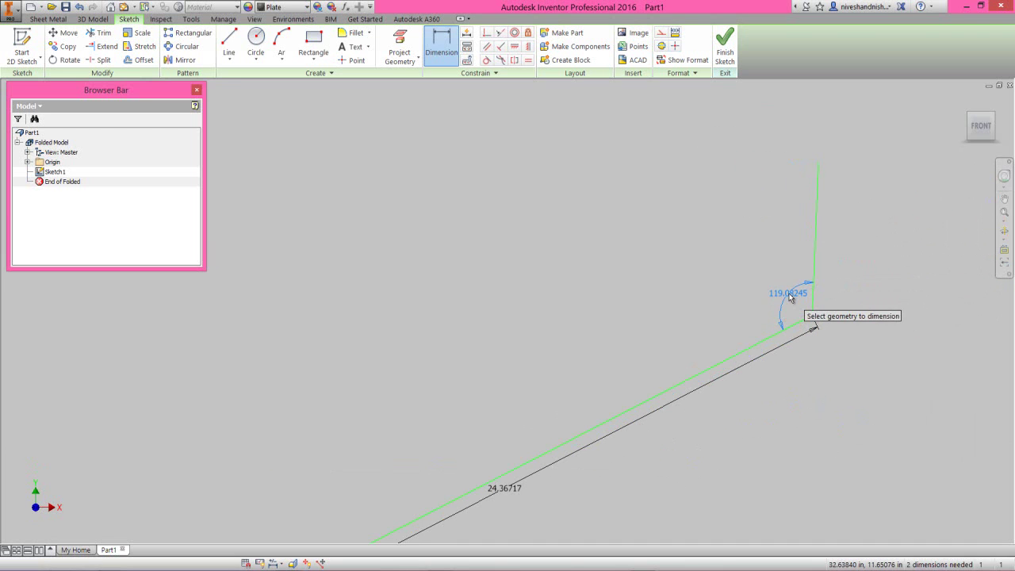
click(790, 297)
text(117.19473)
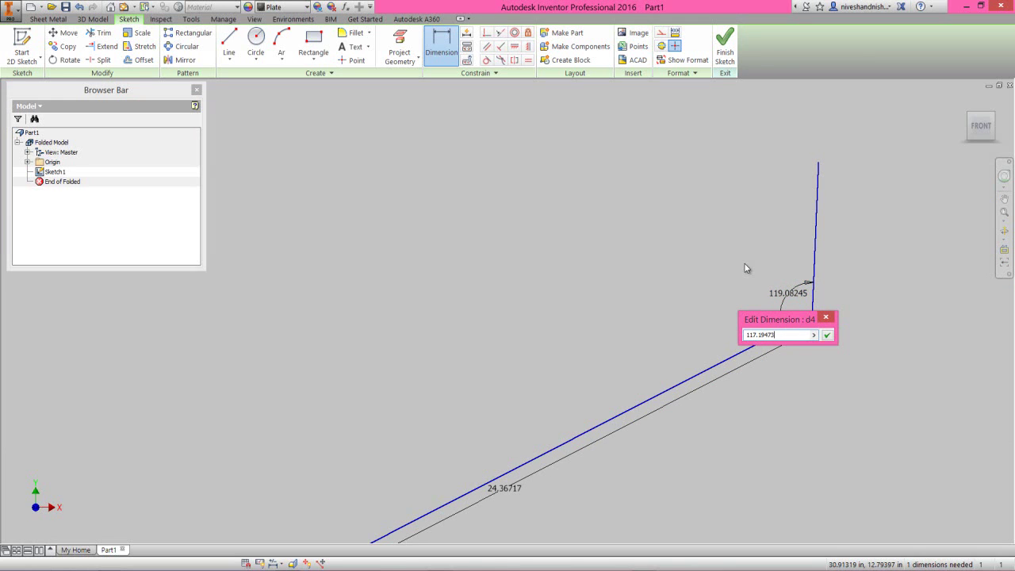
key(Return)
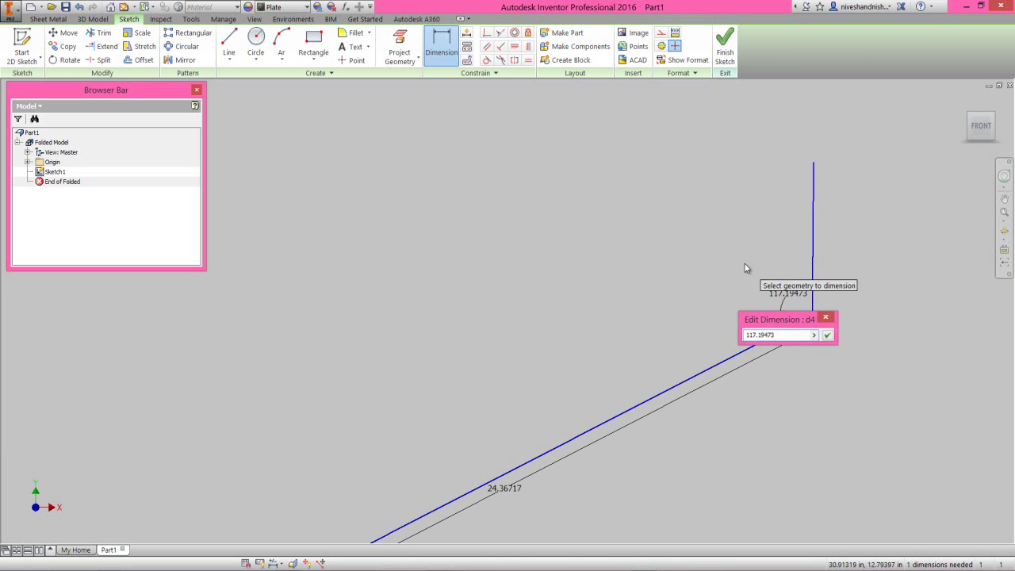
Step: Add an aligned length dimension of 10.31618 in to the third, nearly vertical line
click(815, 233)
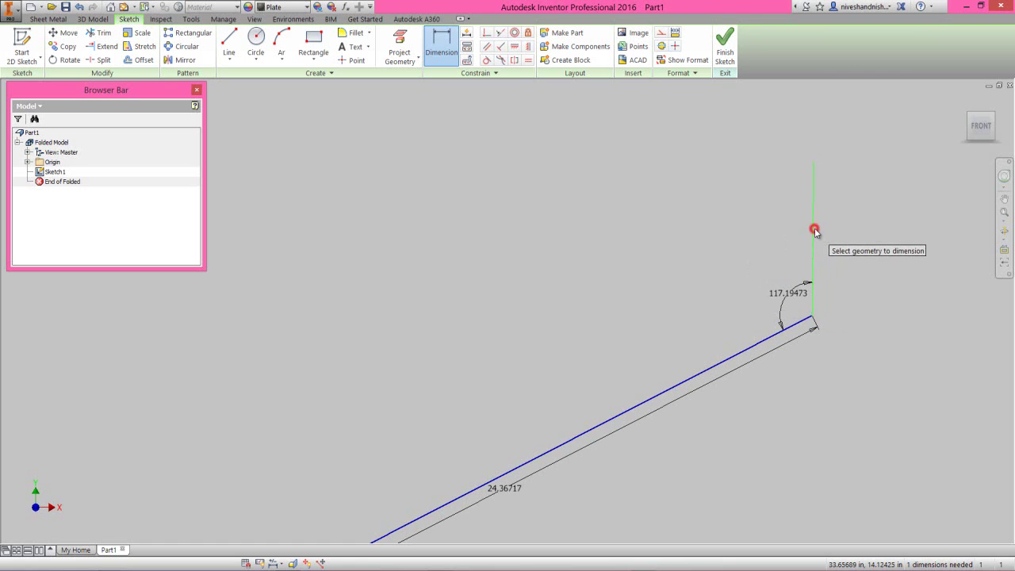
right_click(821, 229)
click(827, 276)
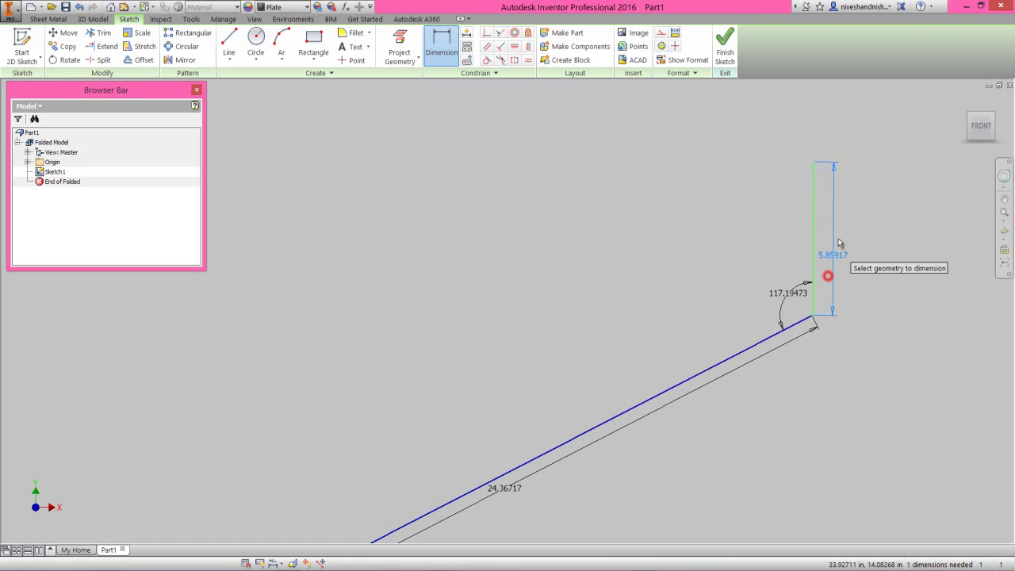
click(838, 235)
text(10)
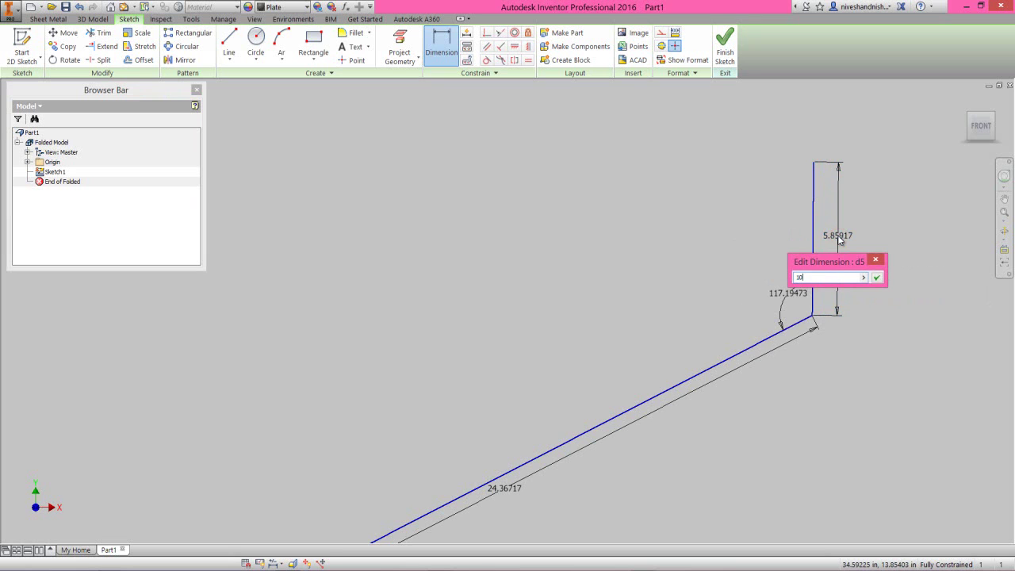
text(.3)
key(BackSpace)
key(BackSpace)
key(BackSpace)
key(BackSpace)
text(10.31618)
key(Return)
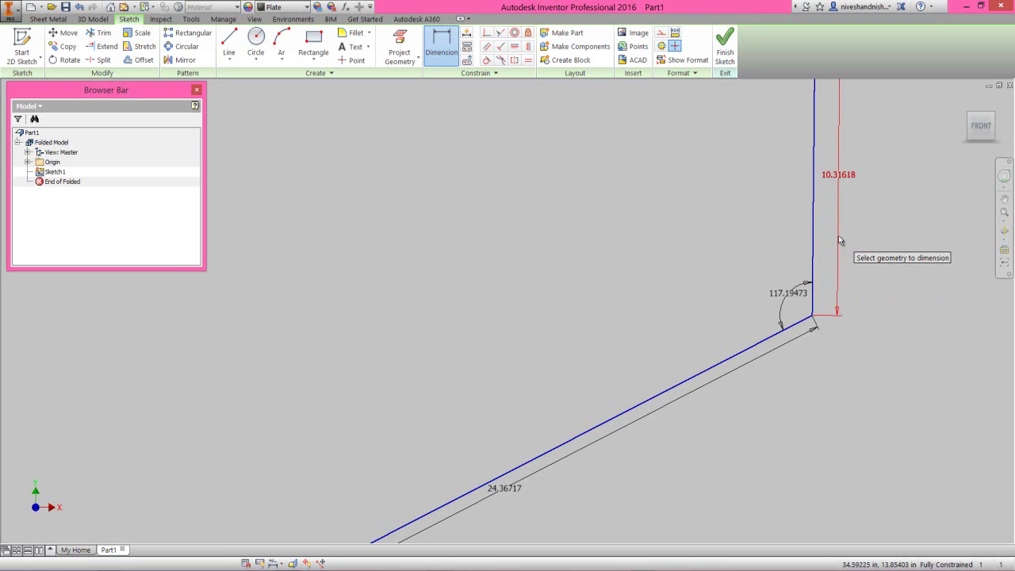
Step: Sketch a fourth, nearly horizontal line about 20.48 in long leftward from the third line's upper end
right_click(862, 226)
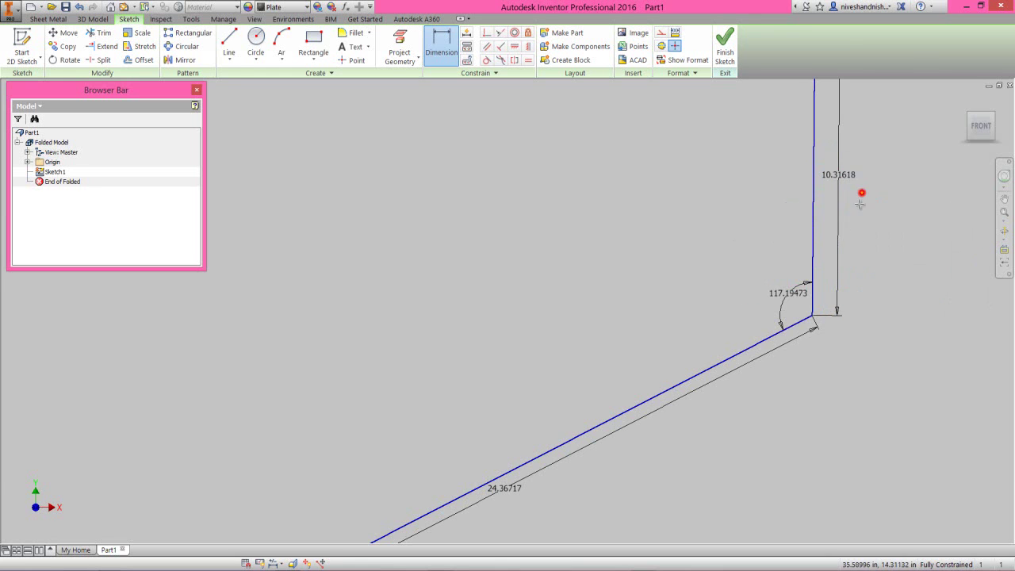
click(862, 191)
scroll(861, 190, down, 3)
scroll(815, 204, up, 3)
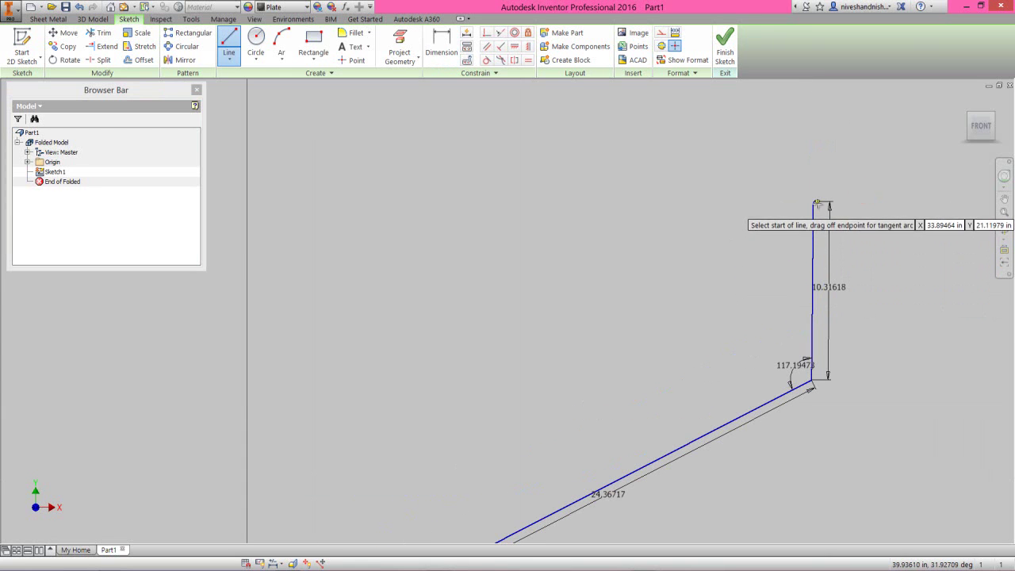
click(813, 203)
click(470, 195)
Step: Dimension the angle between the third and fourth lines as 90 degrees
right_click(564, 168)
click(556, 167)
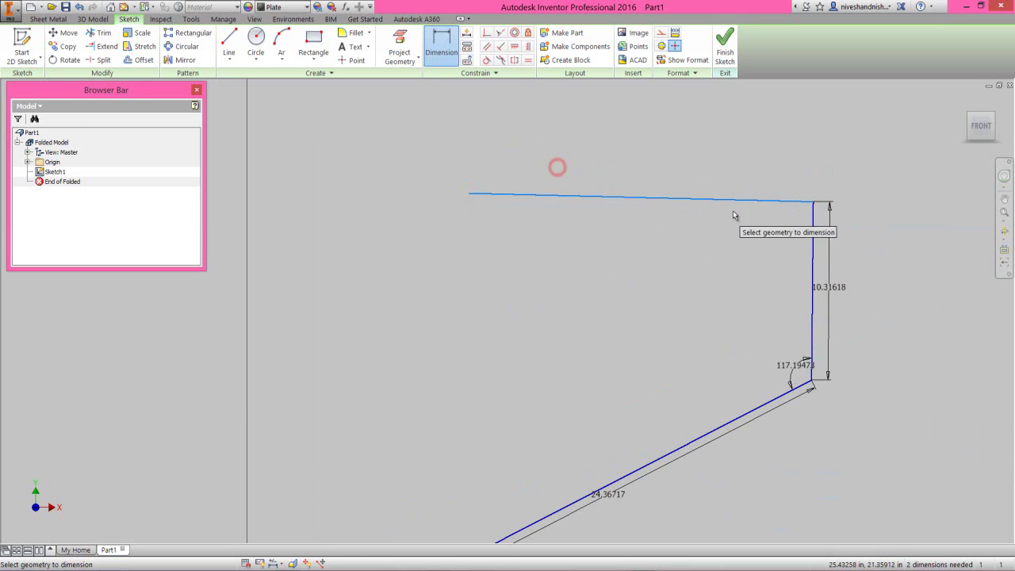
click(751, 199)
click(812, 223)
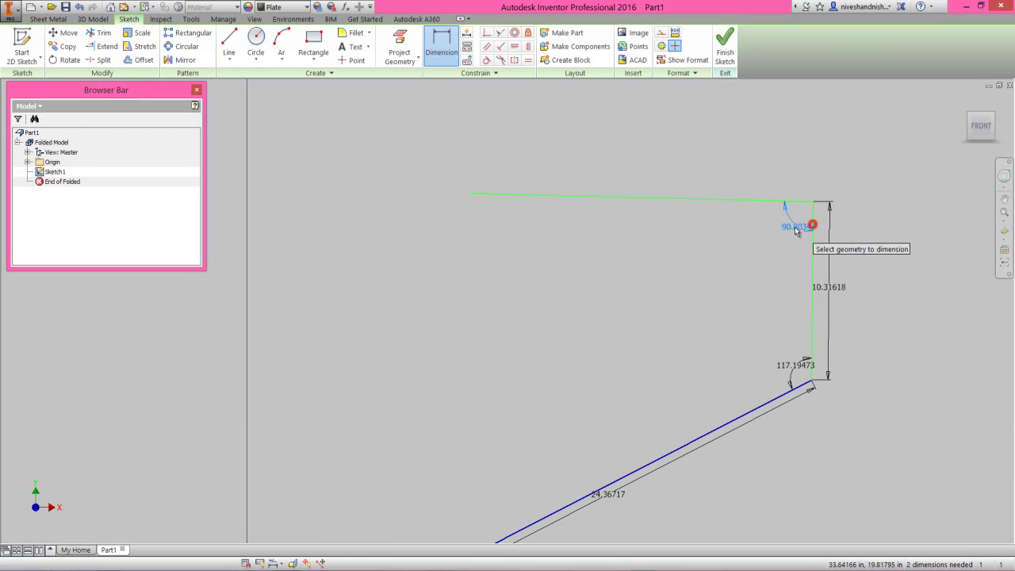
click(782, 230)
text(90)
key(Return)
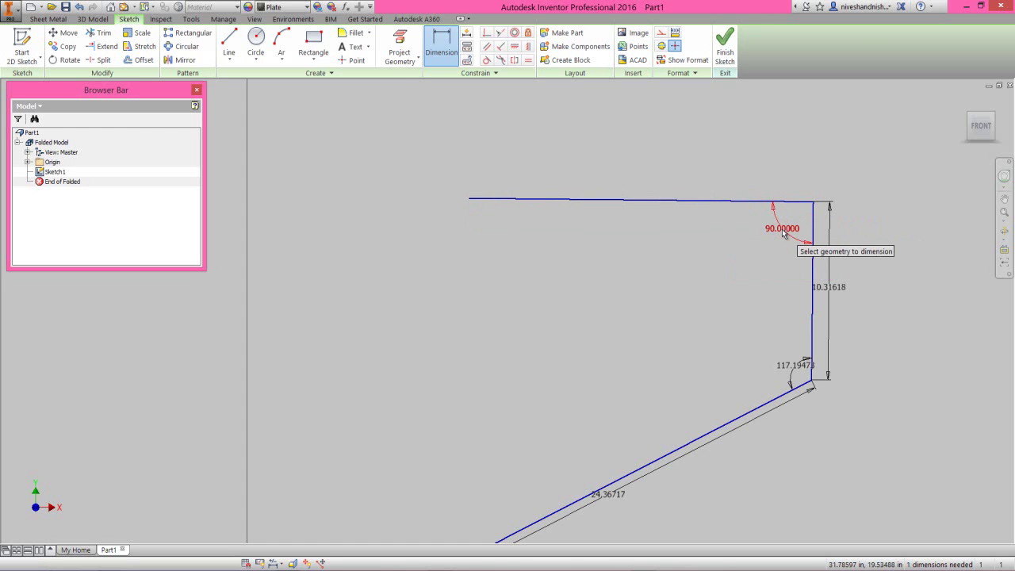
Step: Add an aligned length dimension of 33.46457 in to the fourth, nearly horizontal line
click(700, 203)
right_click(700, 178)
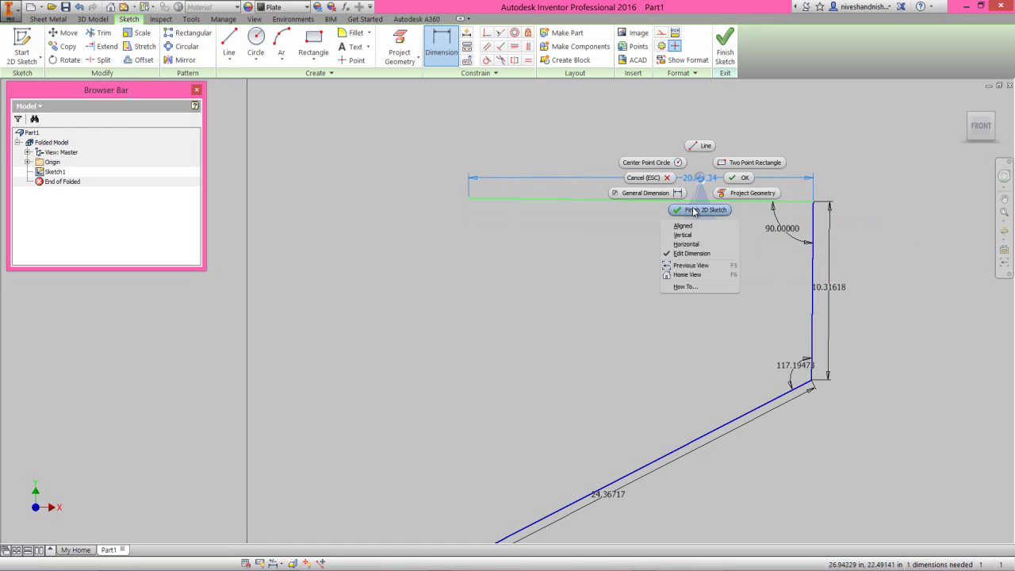
click(679, 210)
click(674, 170)
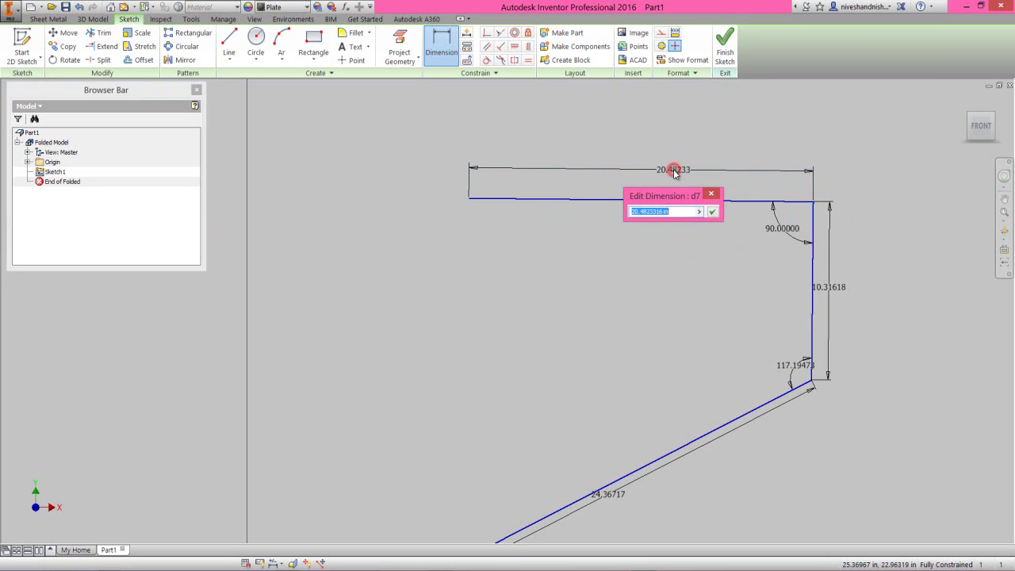
text(33.464573)
key(Return)
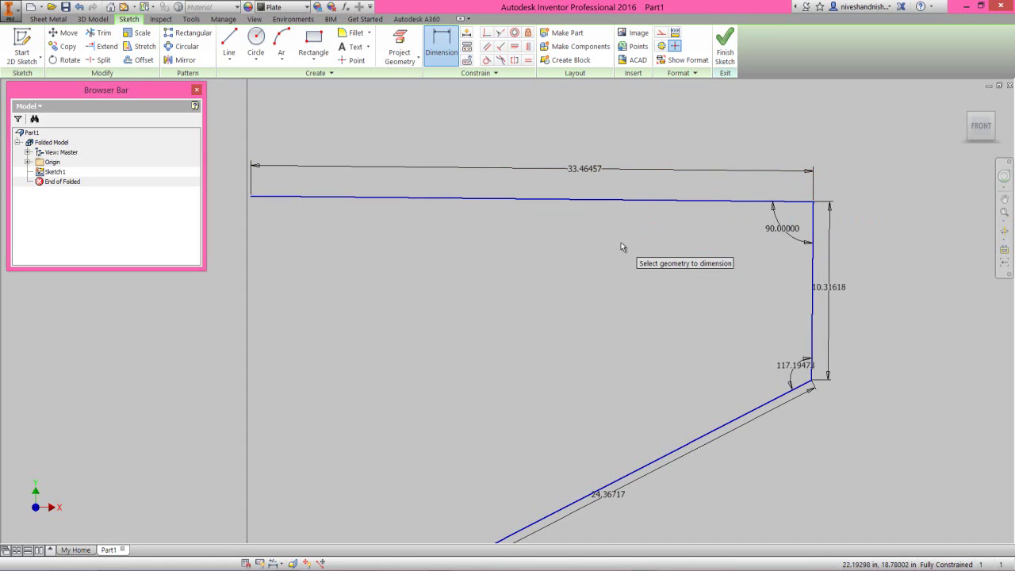
Step: Close the profile with a line from the fourth line's left end down to the first line's start at the origin
right_click(621, 247)
click(614, 211)
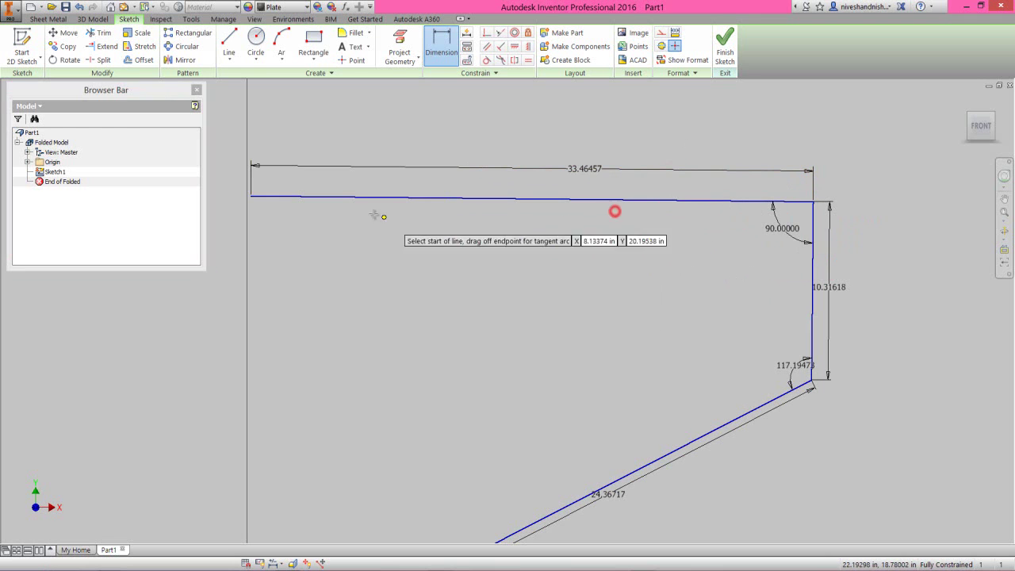
click(250, 196)
scroll(279, 226, up, 3)
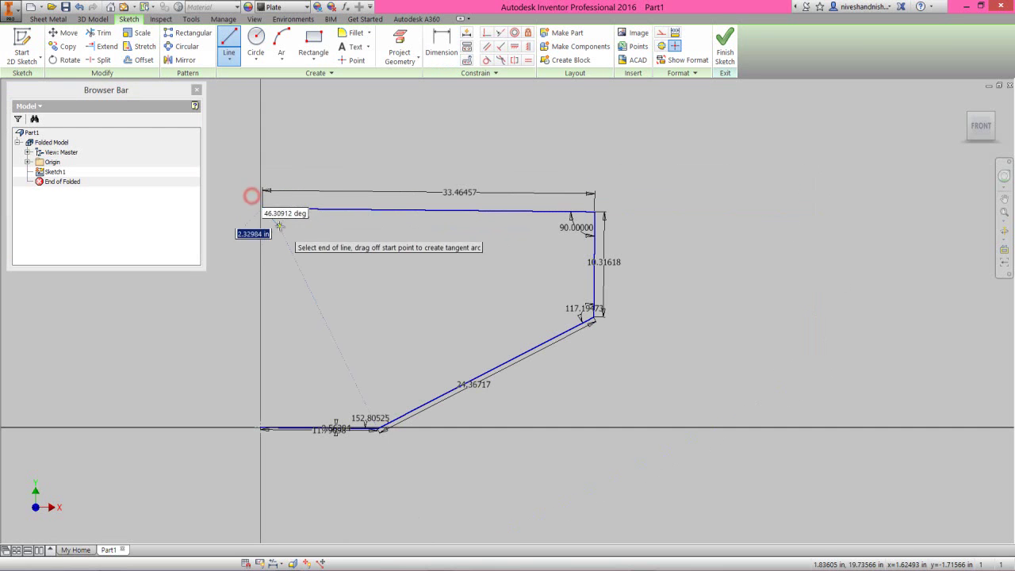
scroll(322, 385, down, 4)
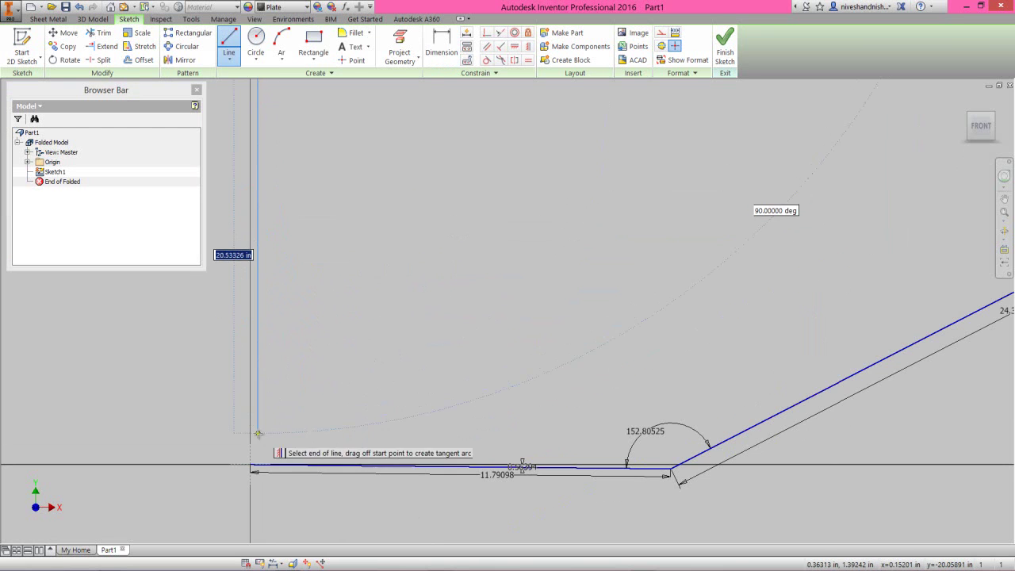
click(252, 463)
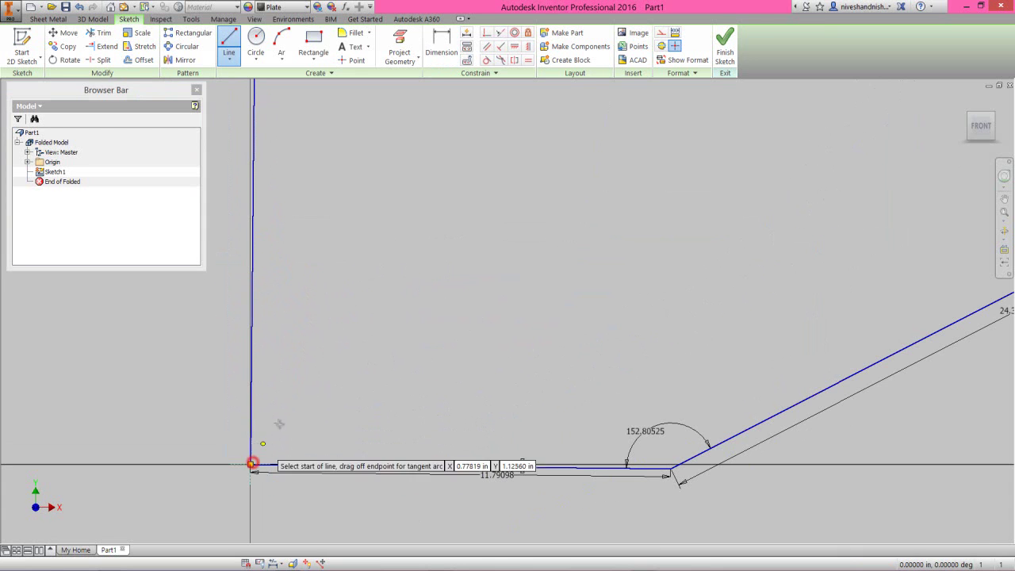
right_click(351, 294)
click(387, 295)
Step: Move the first line's 11.79098 length dimension clear below the profile's bottom edge
scroll(465, 345, up, 5)
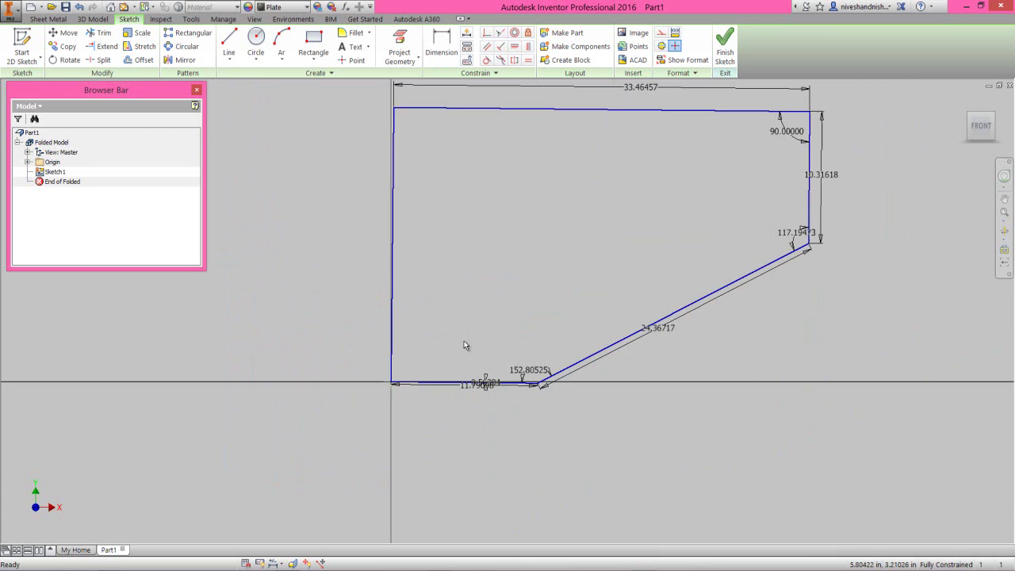
scroll(464, 344, up, 2)
scroll(540, 225, down, 3)
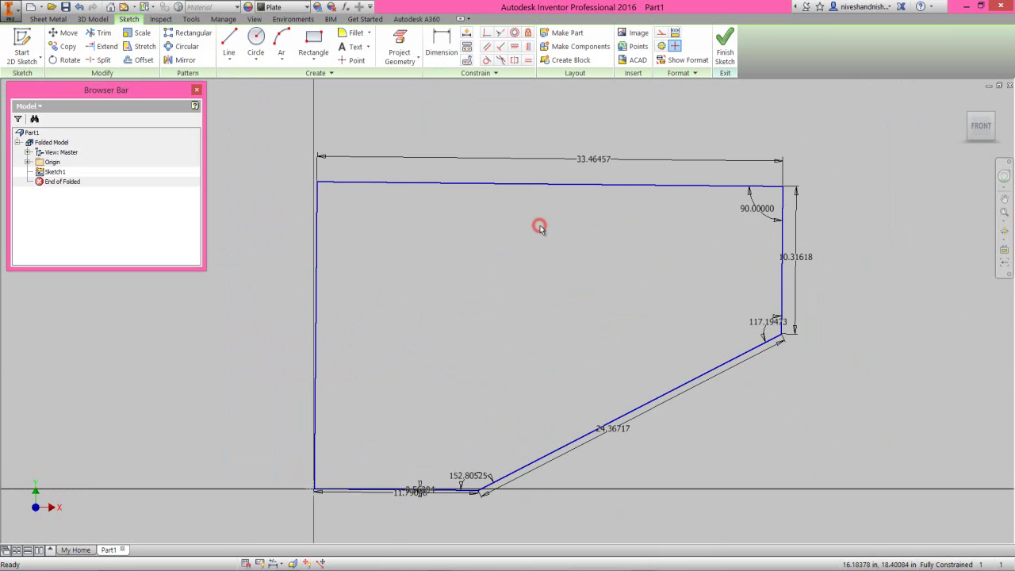
drag(409, 493, 408, 512)
click(511, 515)
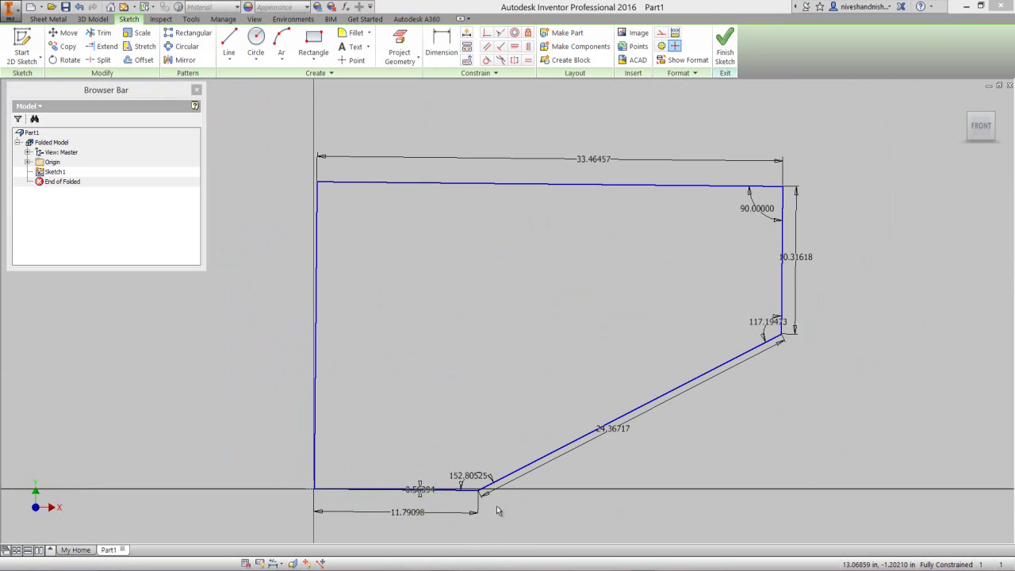
Step: Sketch a center-point circle of 1.35 in diameter inside the profile near its upper-right corner
right_click(602, 250)
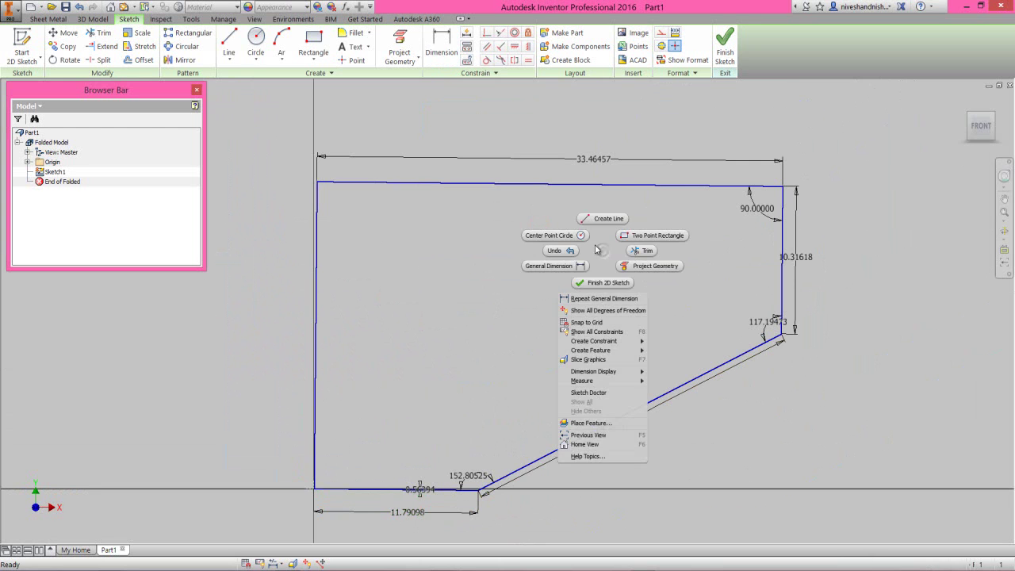
click(548, 234)
scroll(741, 210, up, 3)
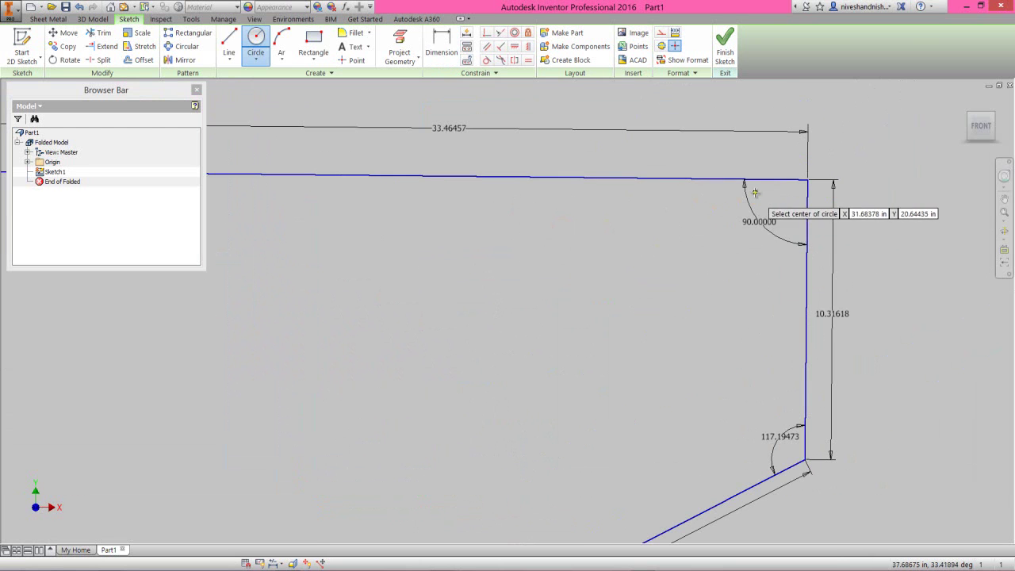
click(705, 268)
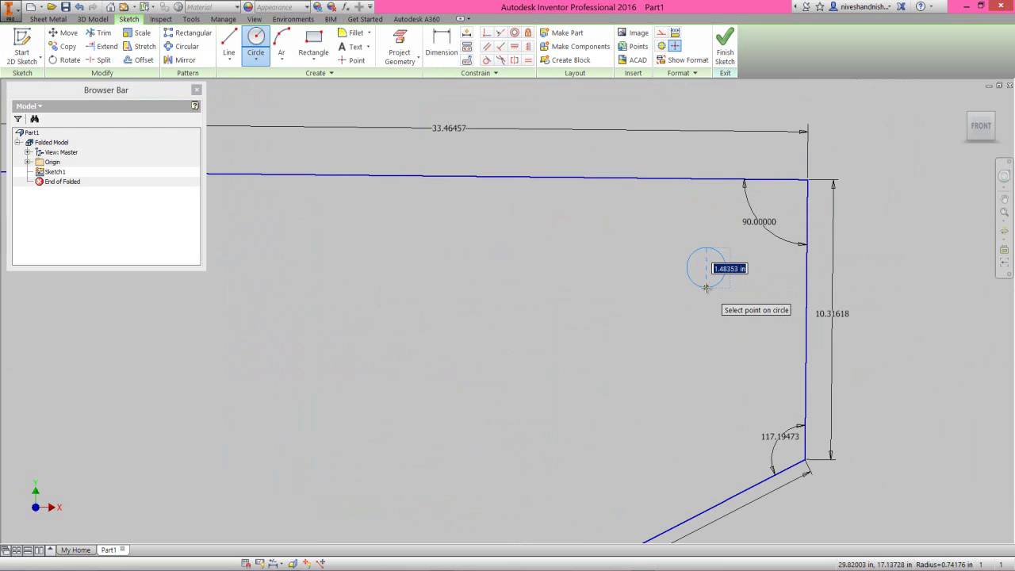
text(1.35)
key(Return)
Step: Dimension the horizontal distance from the circle's center to the profile's upper-right corner as 5.6644 in
right_click(672, 268)
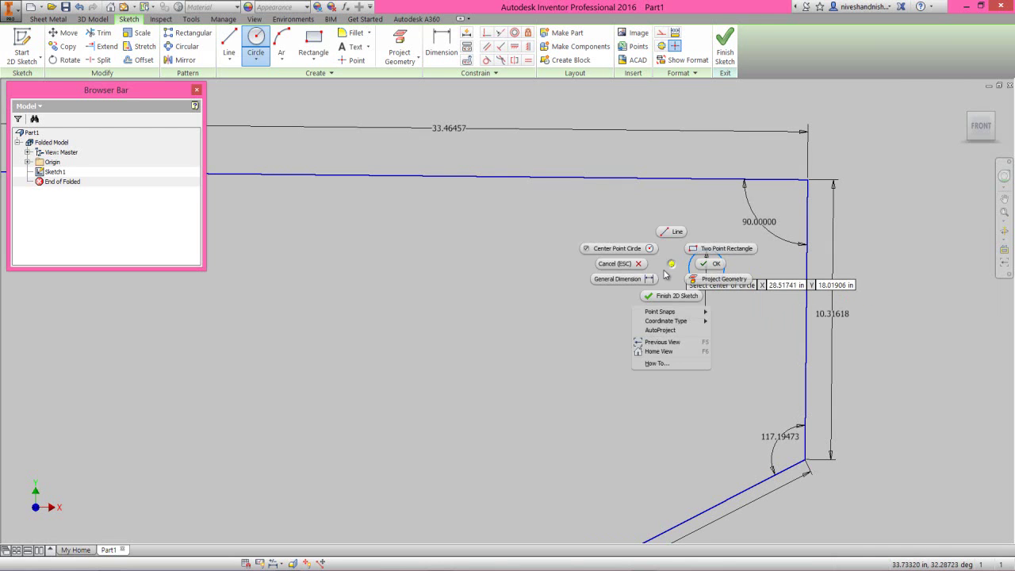
click(653, 280)
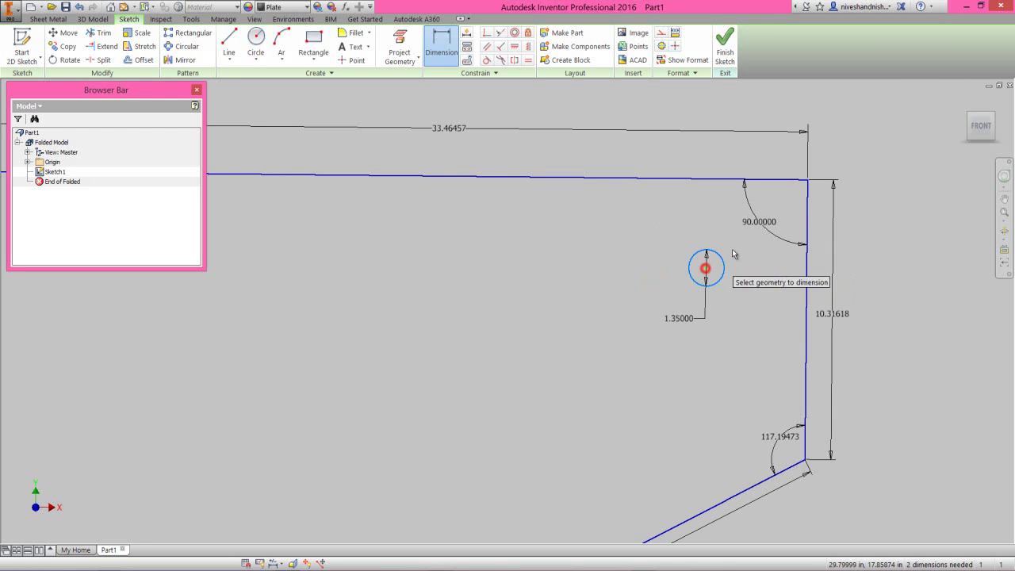
click(807, 179)
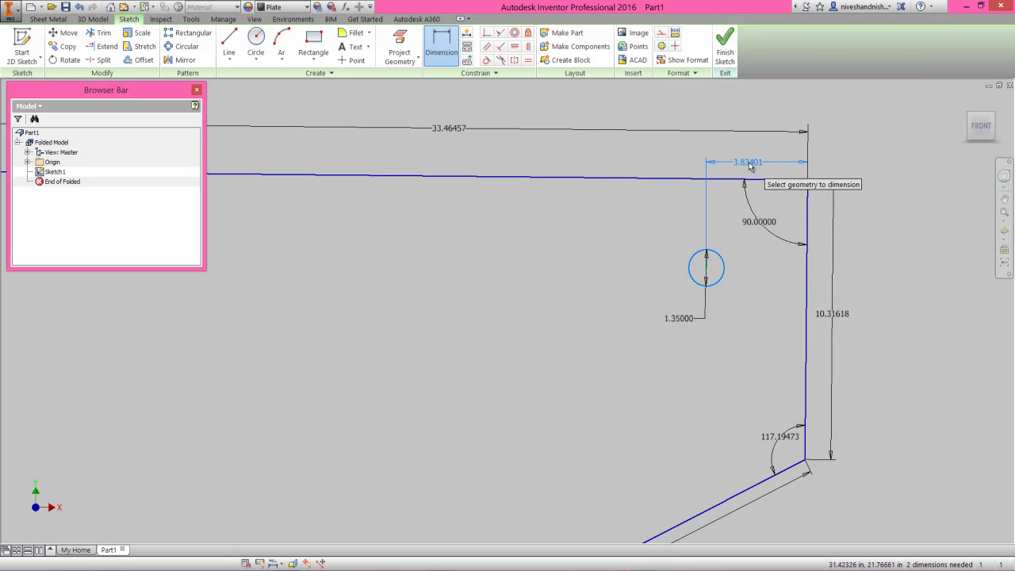
click(749, 165)
text(5.6644)
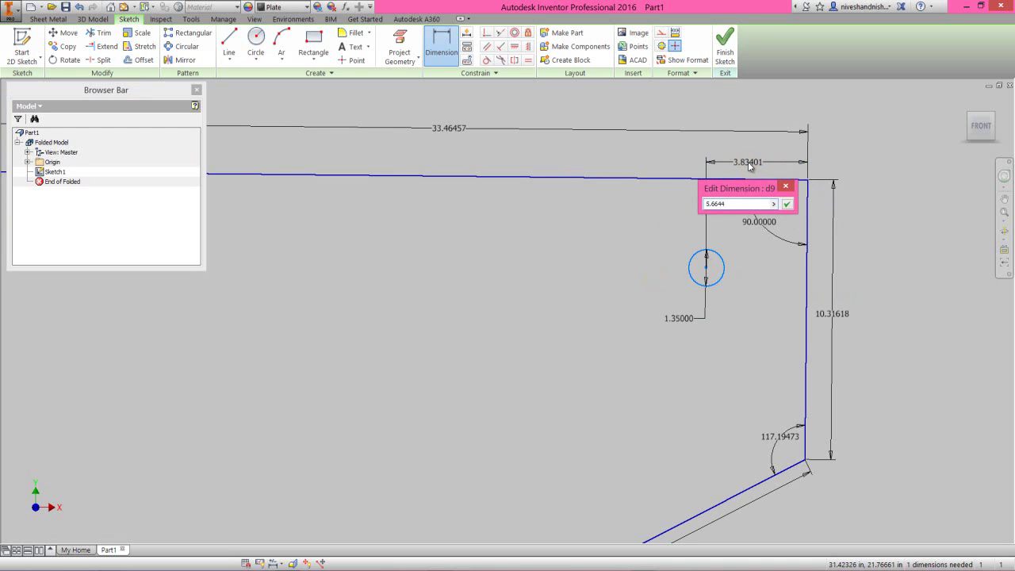
key(Return)
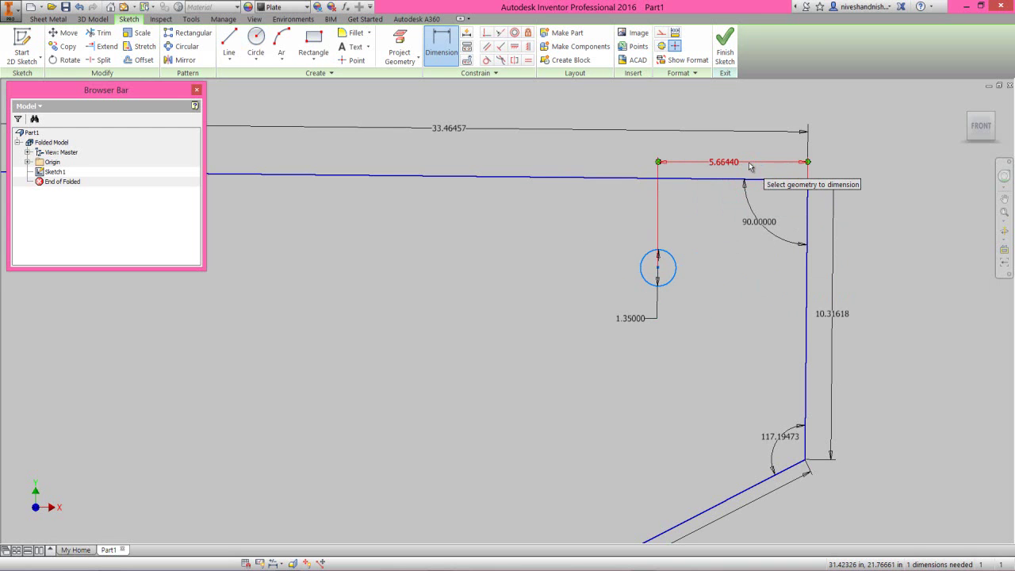
Step: Dimension the vertical distance from the 1.35 in circle's center to the profile's upper-right corner as 5.04018 in
click(658, 272)
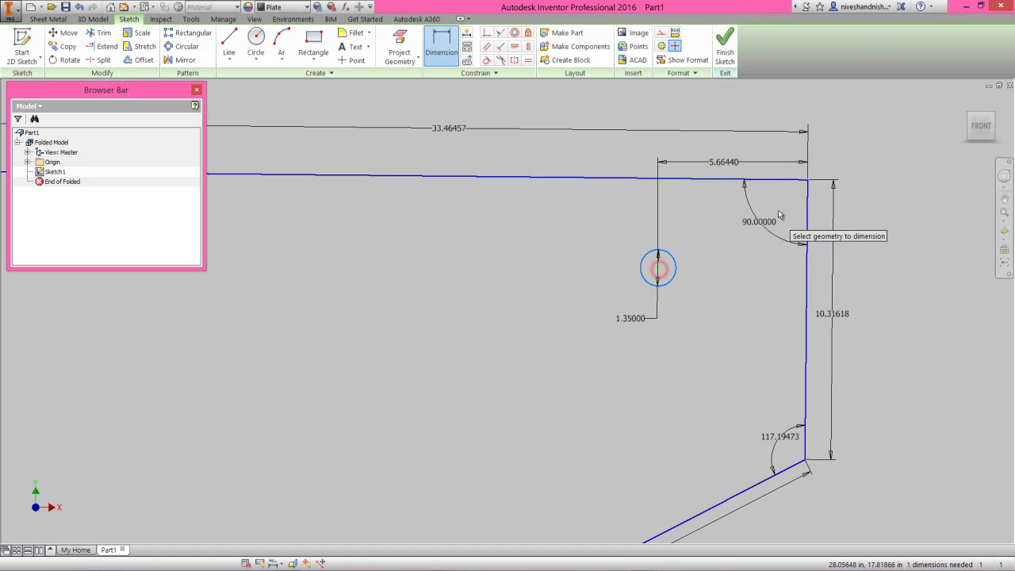
click(808, 181)
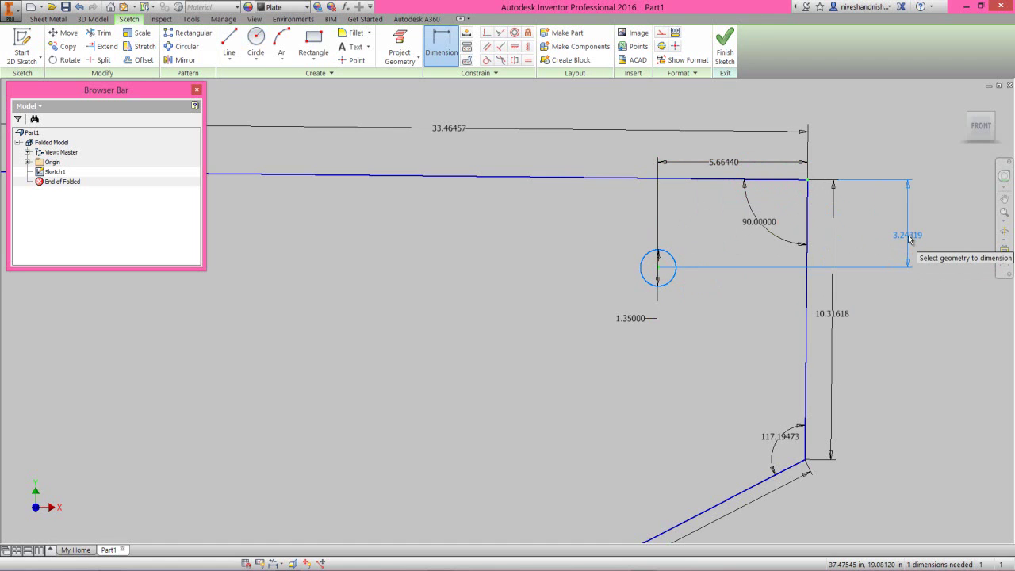
click(908, 235)
text(5)
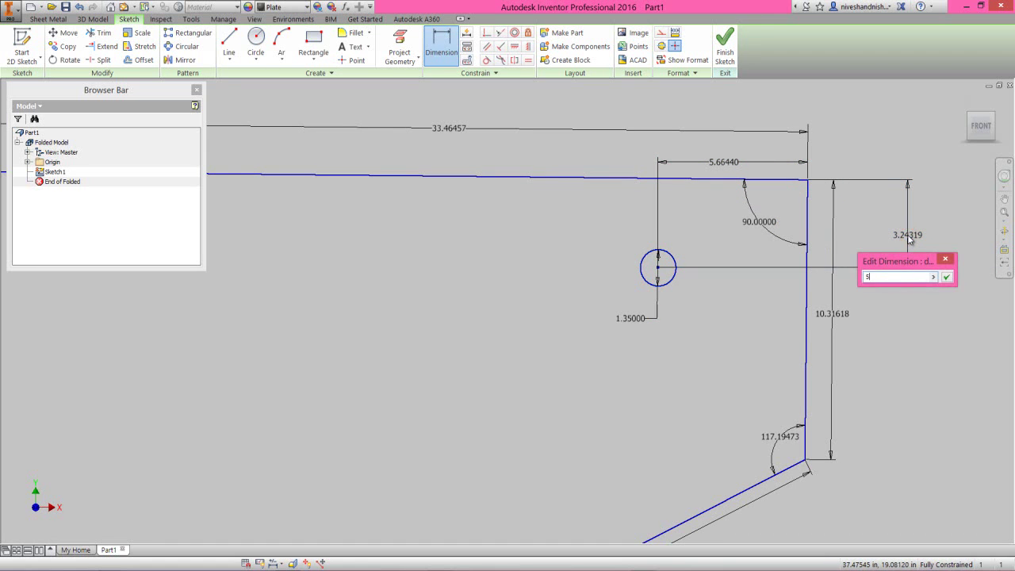
text(.04018)
key(Return)
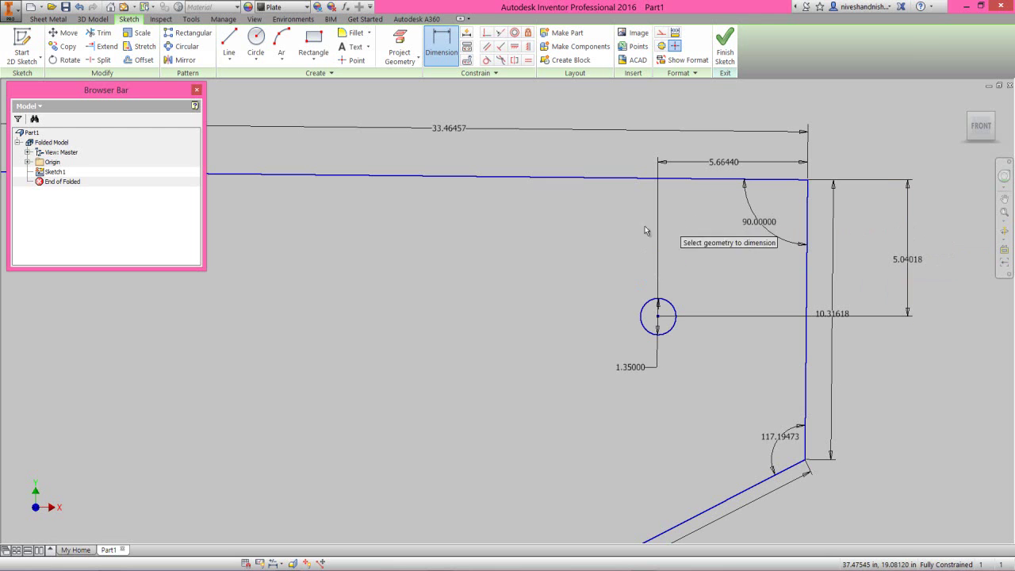
right_click(607, 244)
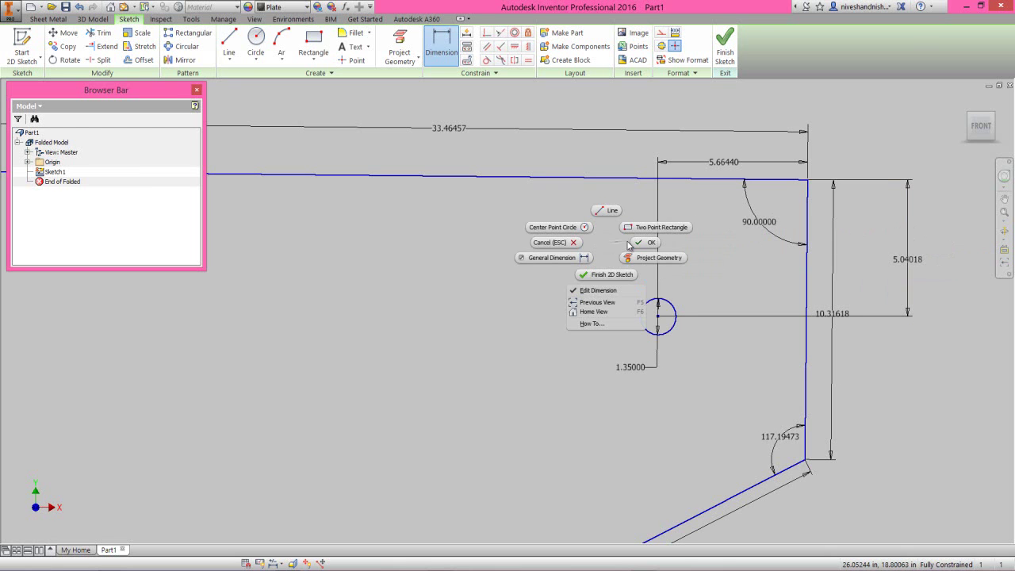
click(640, 243)
Step: Sketch a second center-point circle of 0.5 in diameter inside the profile, lower and well to the left of the first circle
right_click(549, 286)
click(529, 274)
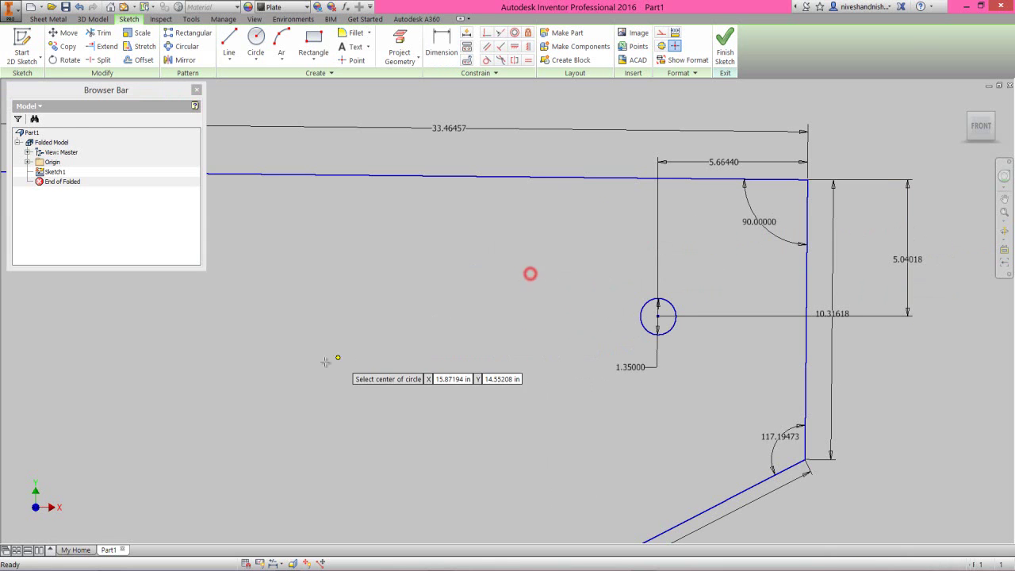
click(280, 383)
text(0.5)
key(Tab)
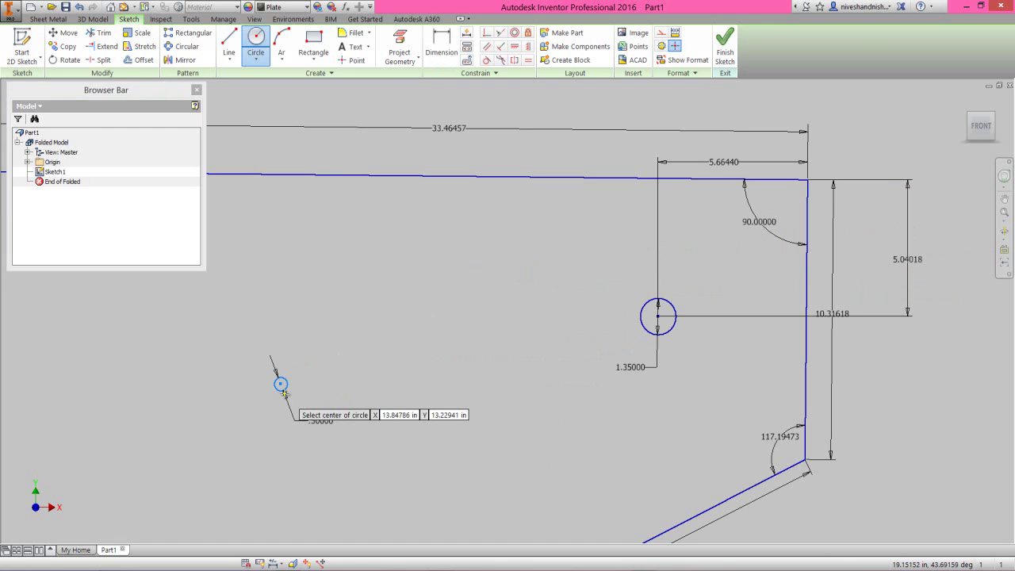
Step: Dimension the vertical distance from the 0.5 in circle's center to the profile's upper-right corner as 7.36991 in
right_click(322, 333)
click(300, 348)
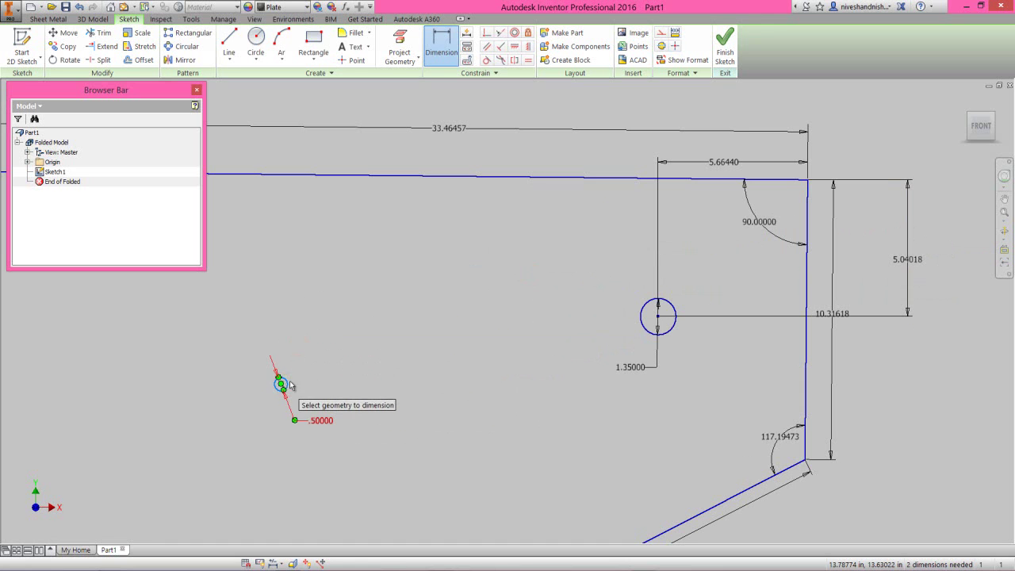
click(806, 179)
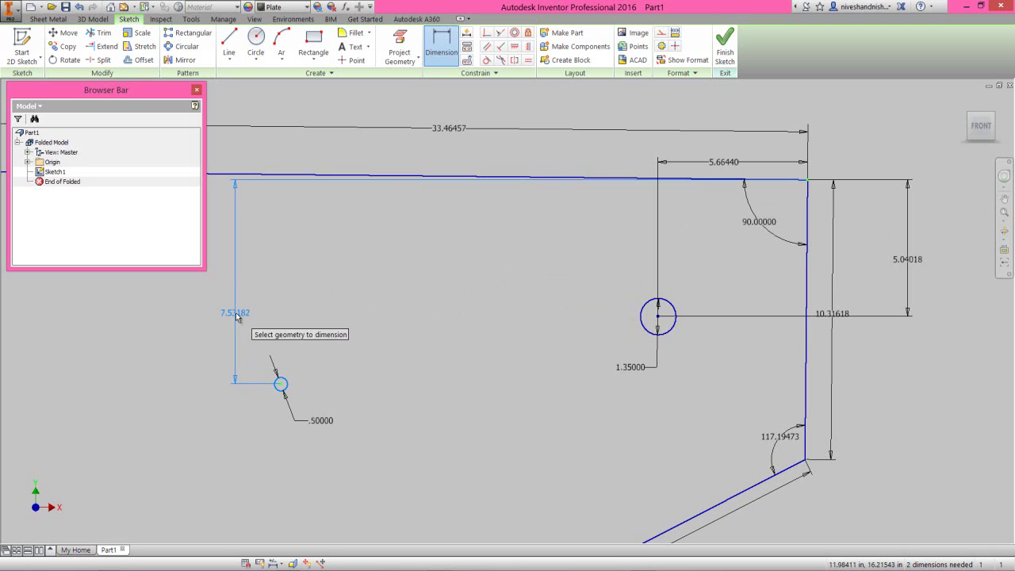
click(235, 312)
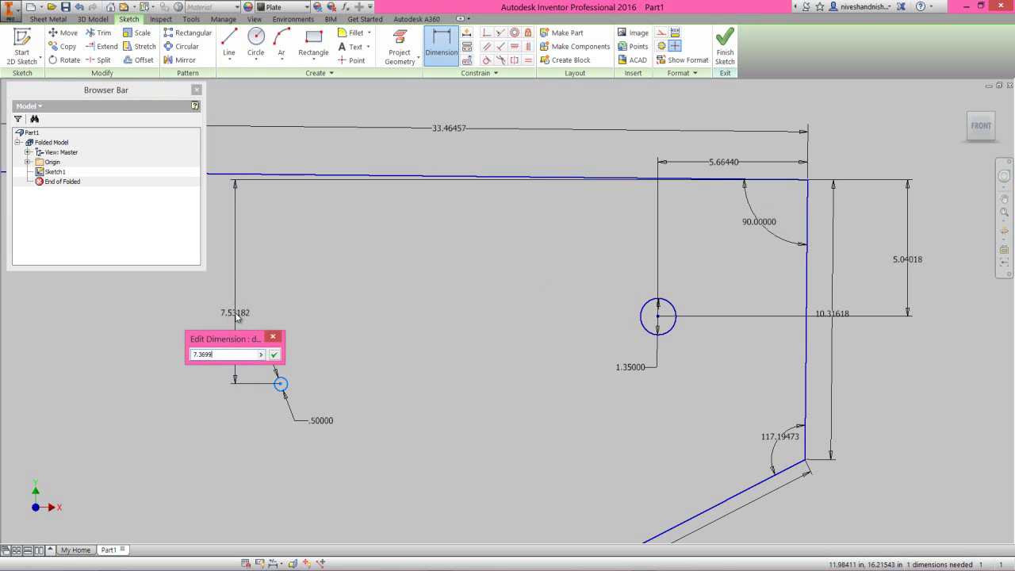
text(7.36991)
key(Return)
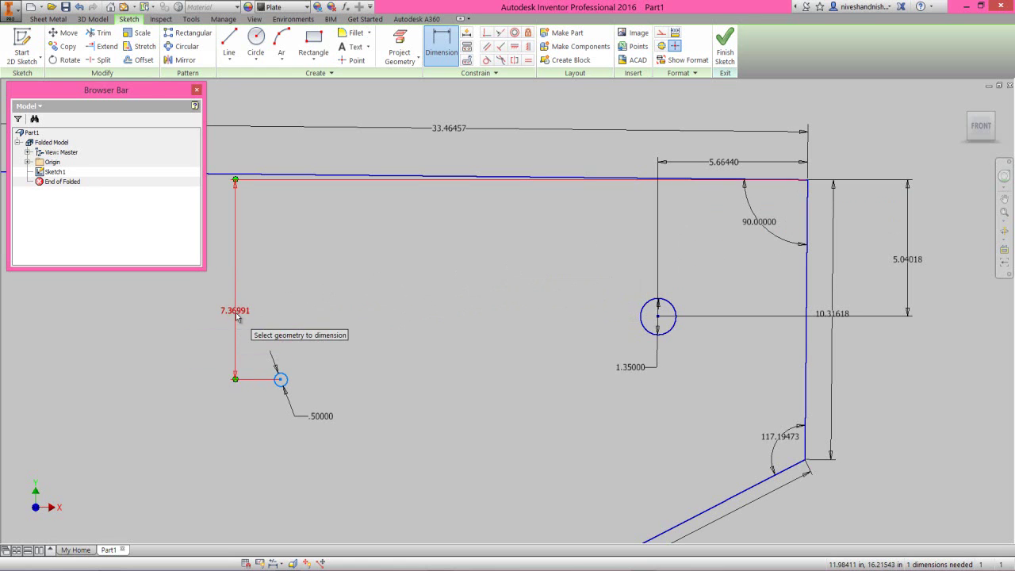
Step: Dimension the horizontal distance from the 0.5 in circle's center to the profile's upper-right corner as 18.44382 in, placing the dimension just inside the top edge
click(348, 297)
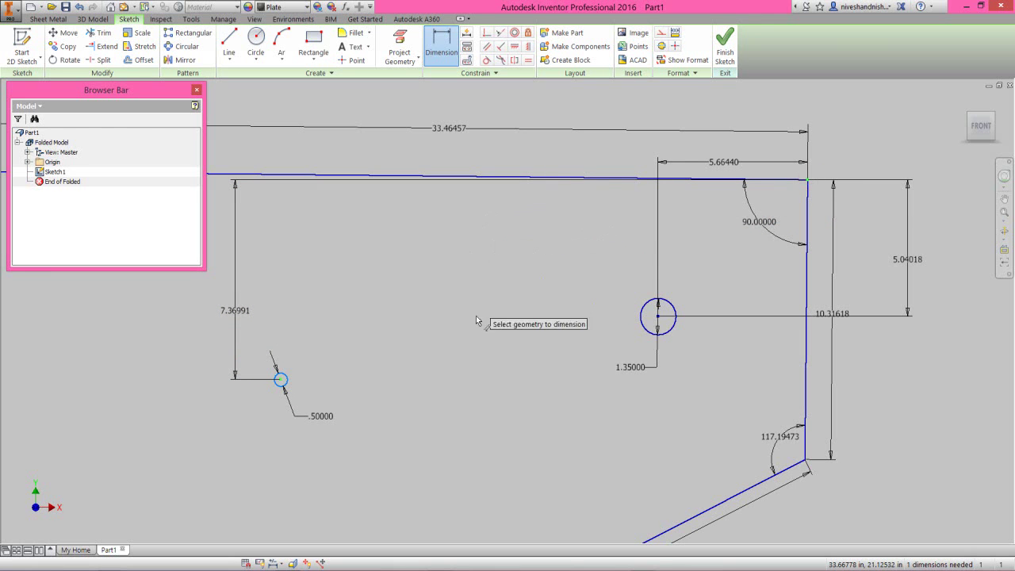
click(535, 175)
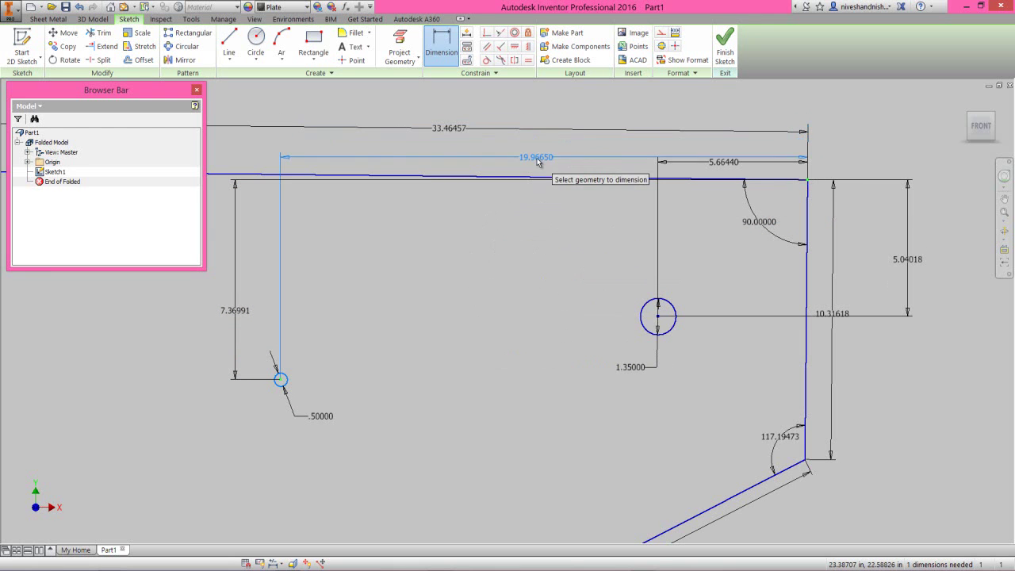
click(536, 155)
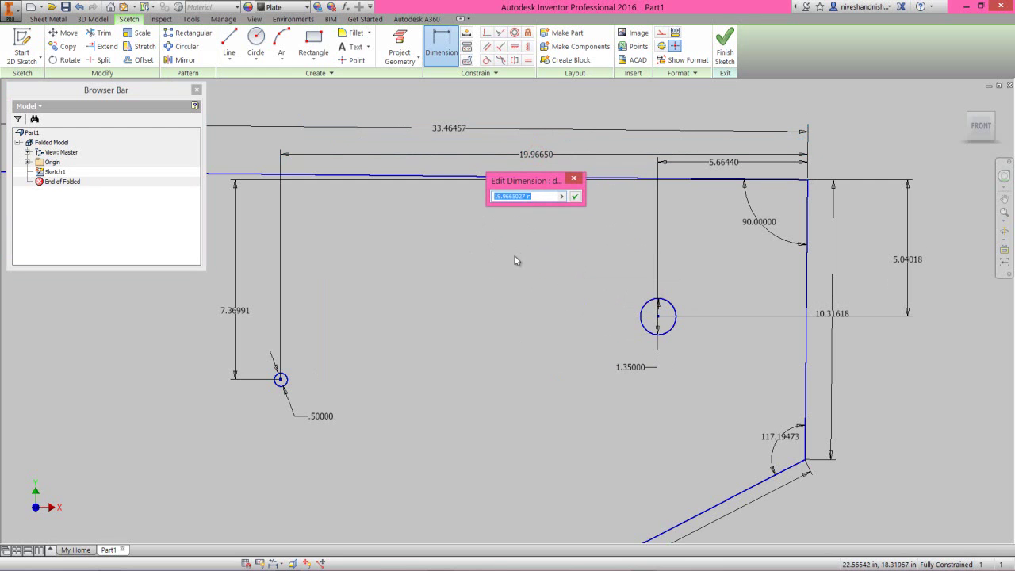
text(18.44382)
key(Return)
right_click(551, 259)
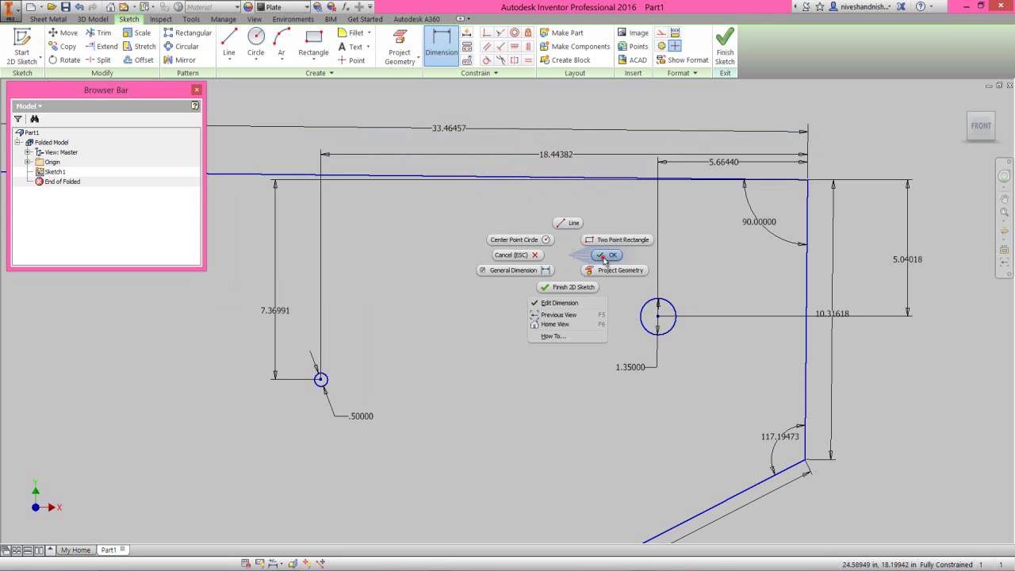
click(594, 255)
drag(563, 156, 542, 196)
click(540, 247)
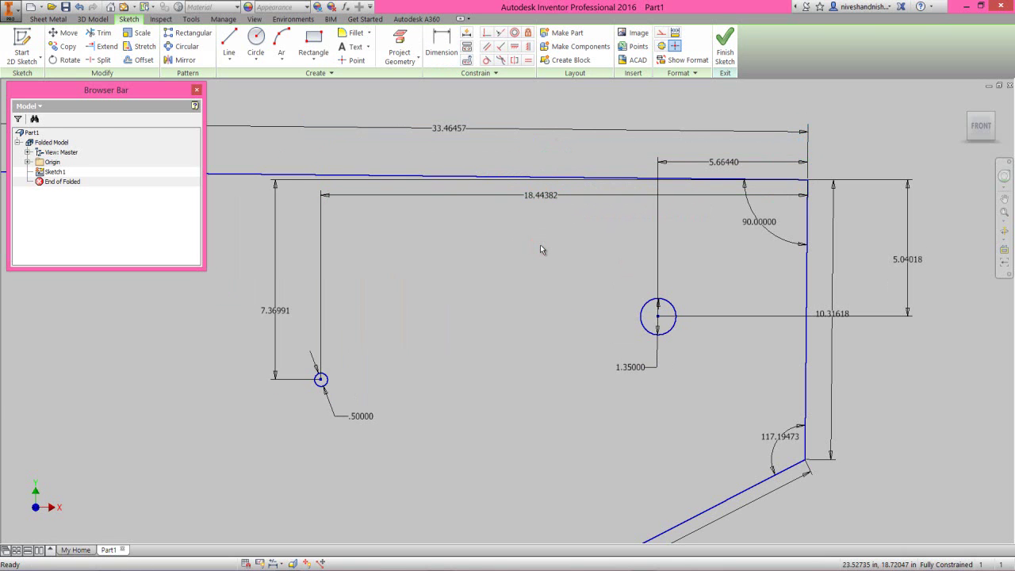
Step: Sketch a third center-point circle of 2 in diameter inside the profile, lower and to the left of the 0.5 in circle
scroll(668, 218, down, 5)
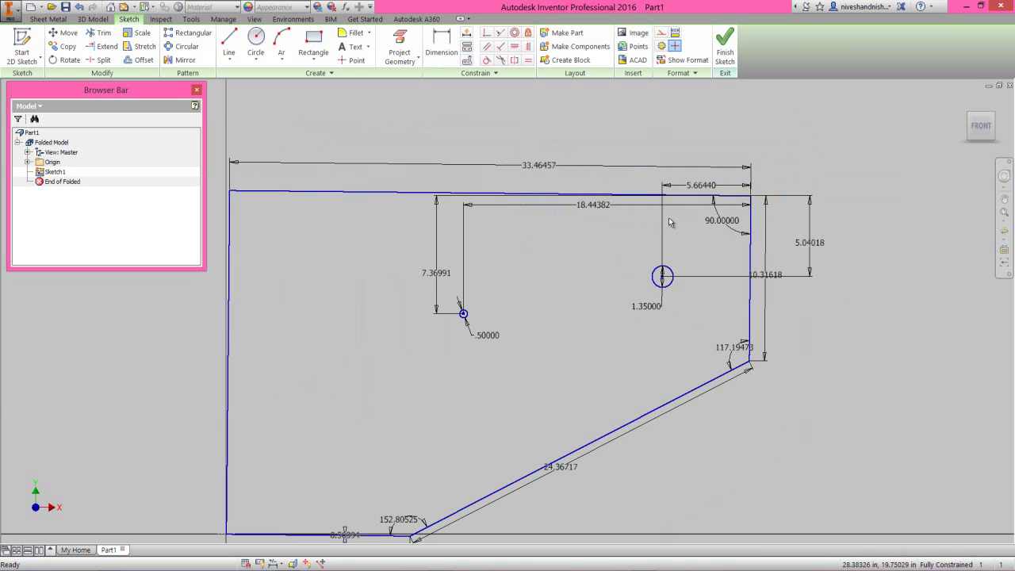
scroll(493, 289, up, 3)
right_click(493, 287)
click(472, 271)
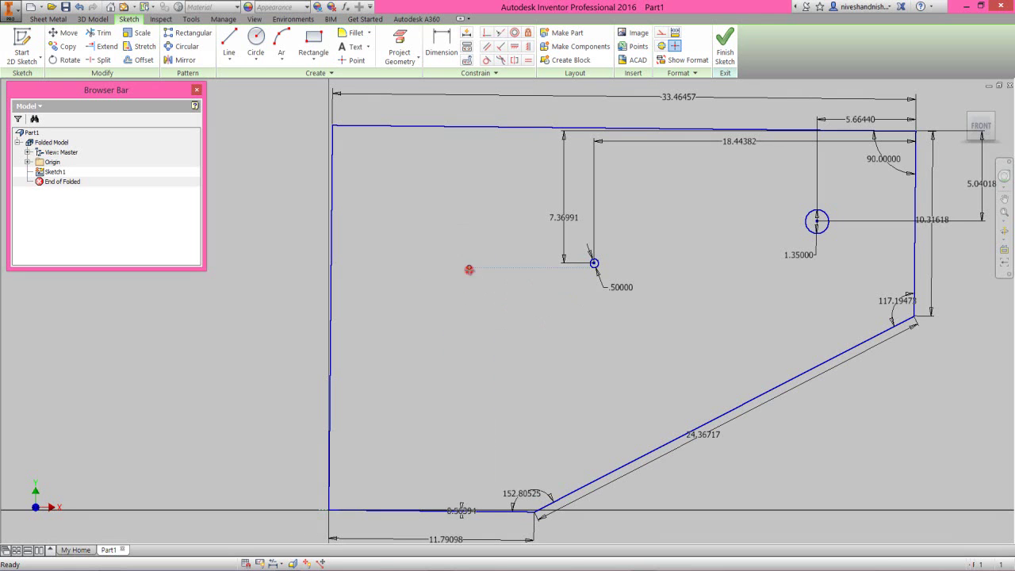
click(467, 353)
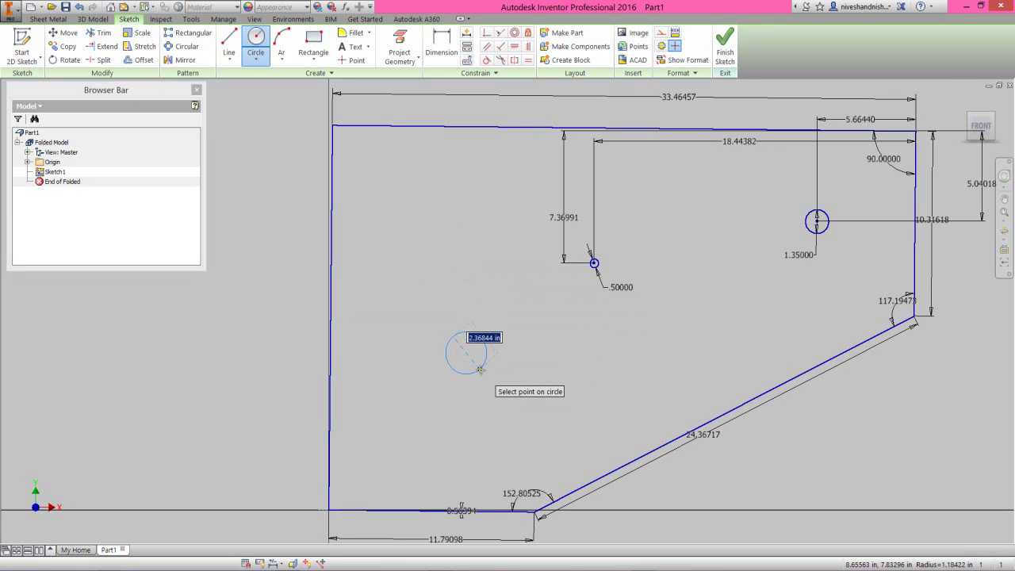
text(2)
key(Return)
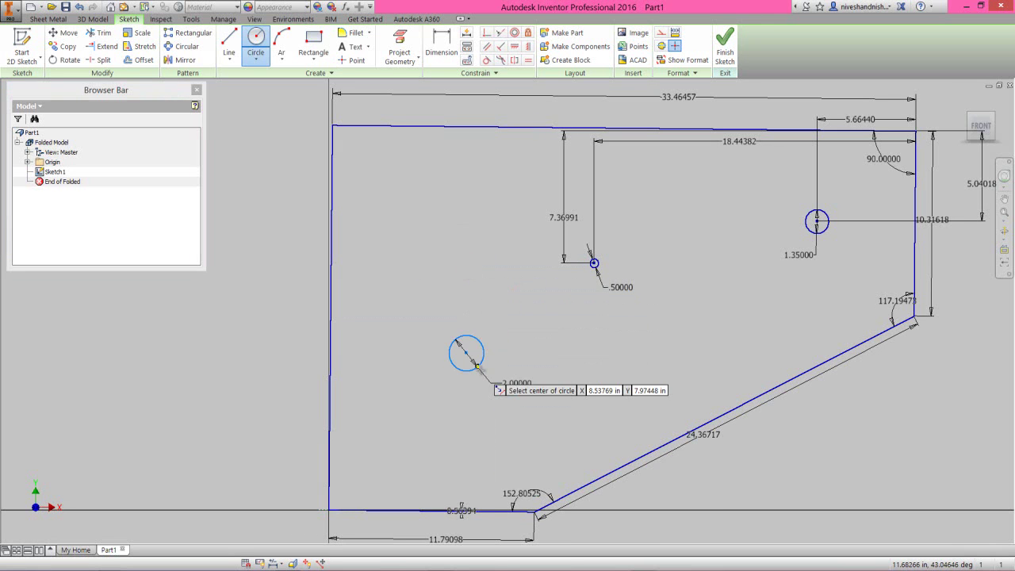
right_click(502, 327)
click(529, 328)
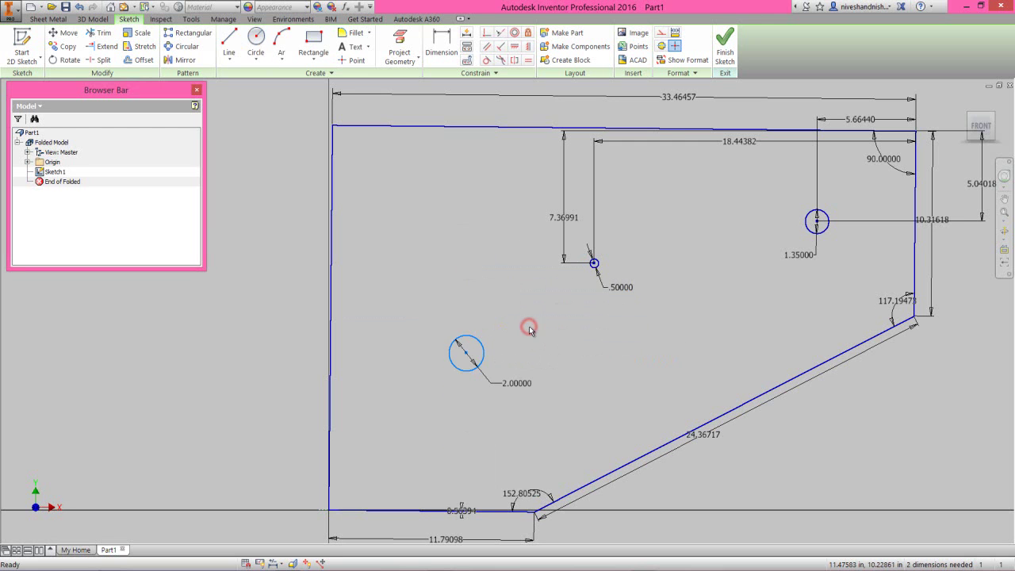
Step: Dimension the vertical distance from the 2 in circle's center to the profile's lower-left corner as 7.58512 in
right_click(515, 337)
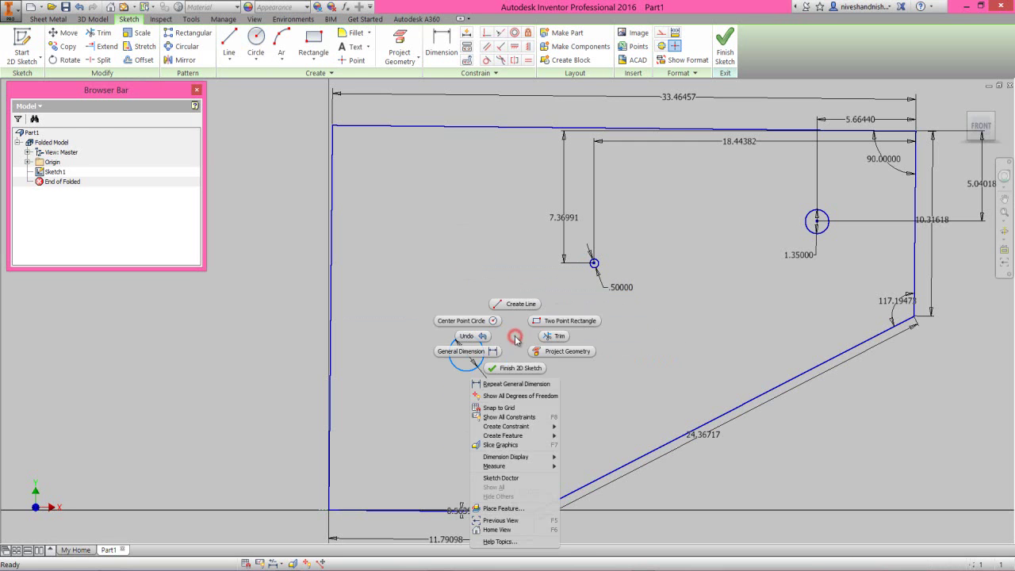
click(495, 352)
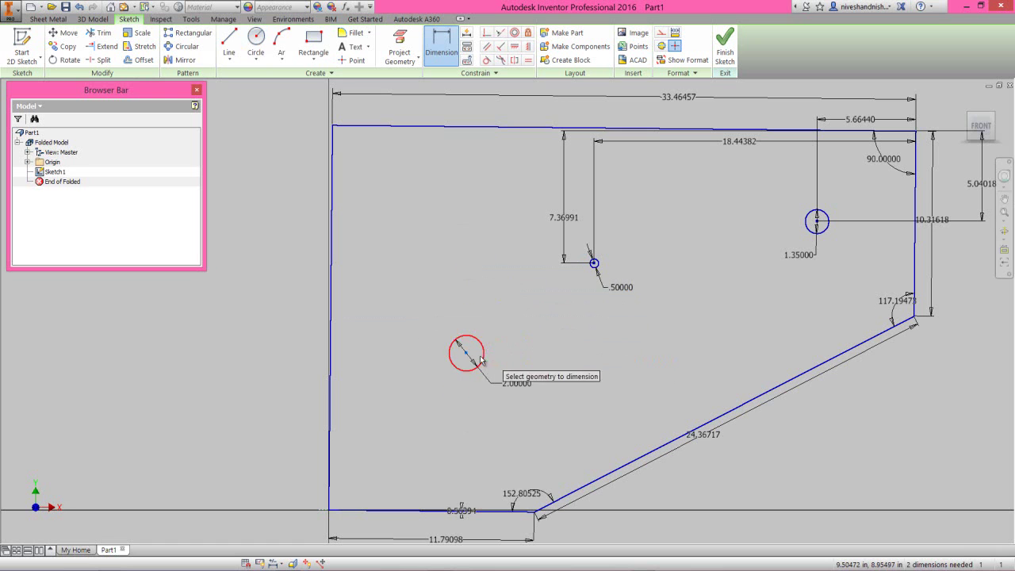
click(467, 357)
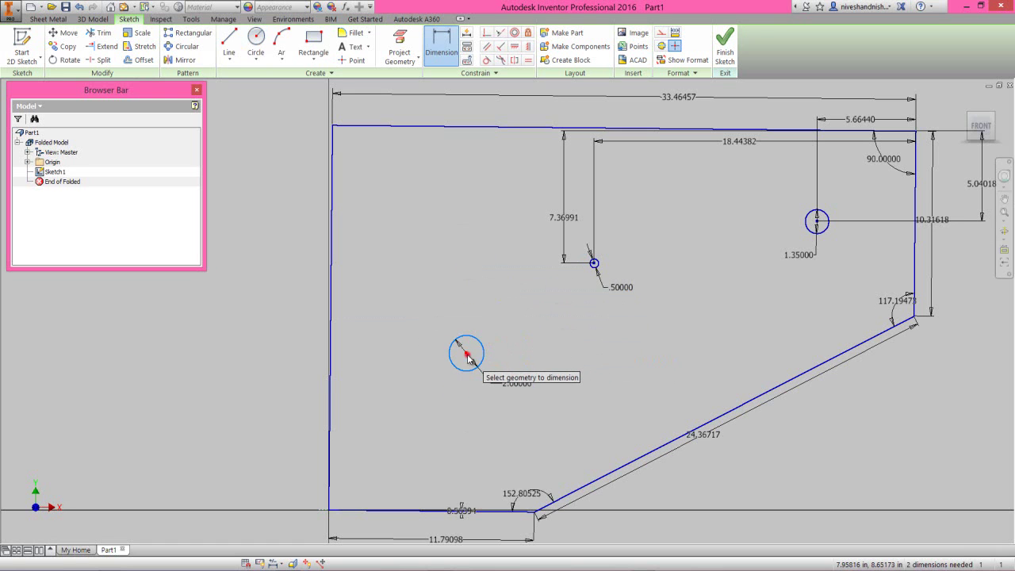
click(329, 509)
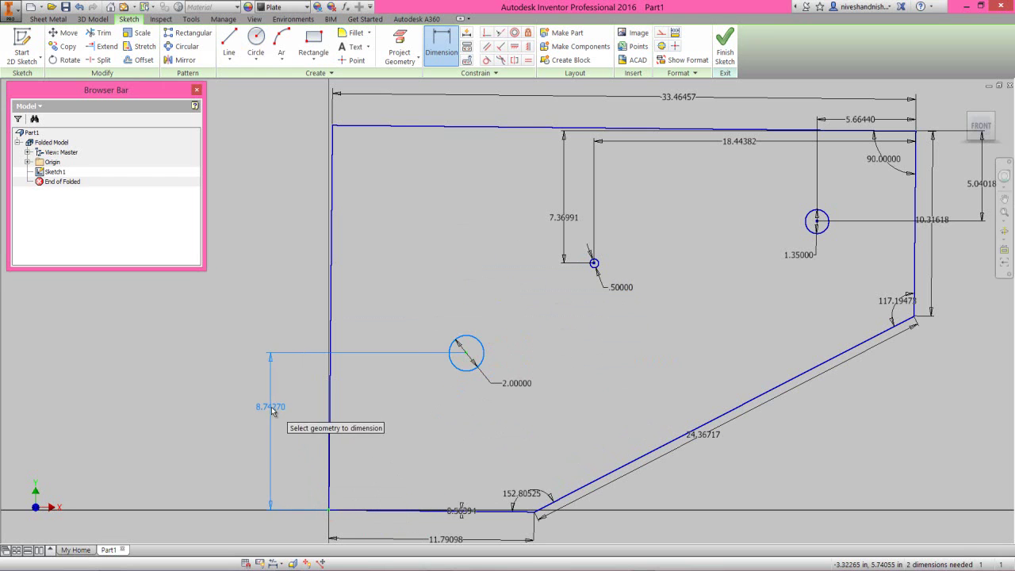
click(271, 407)
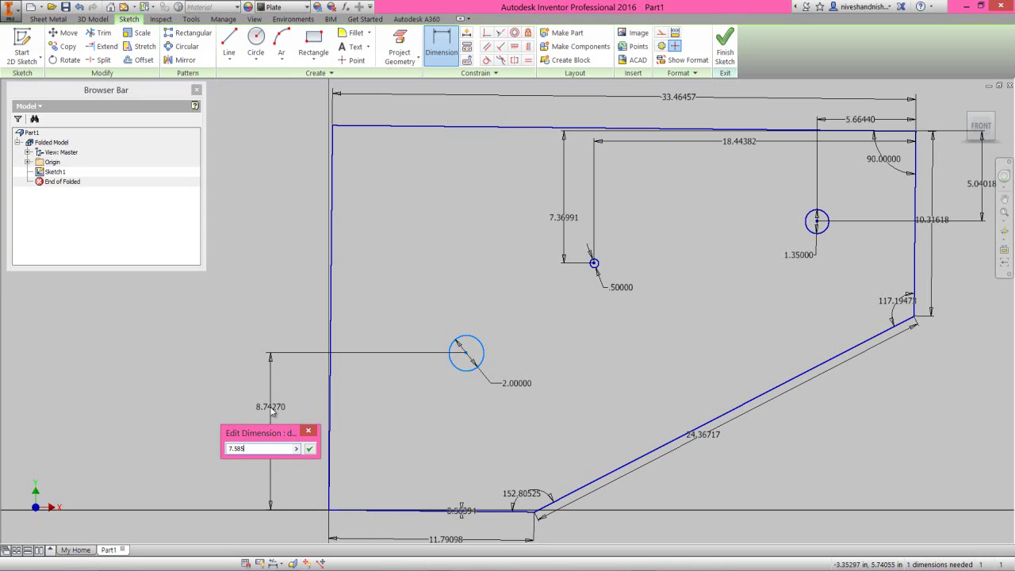
text(7.58512)
key(Return)
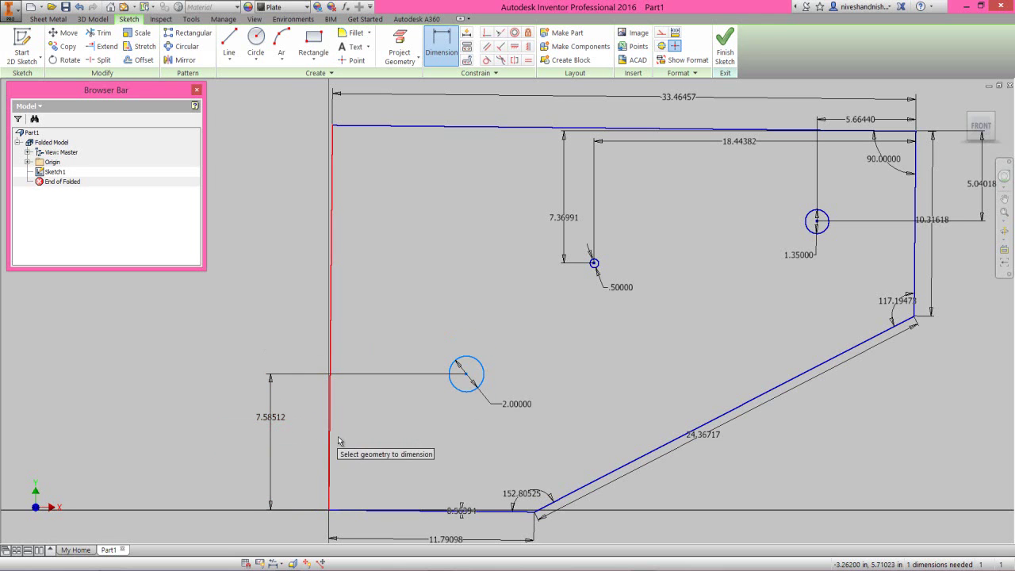
Step: Dimension the horizontal distance from the 2 in circle's center to the profile's lower-left corner as 8.94911 in
click(466, 374)
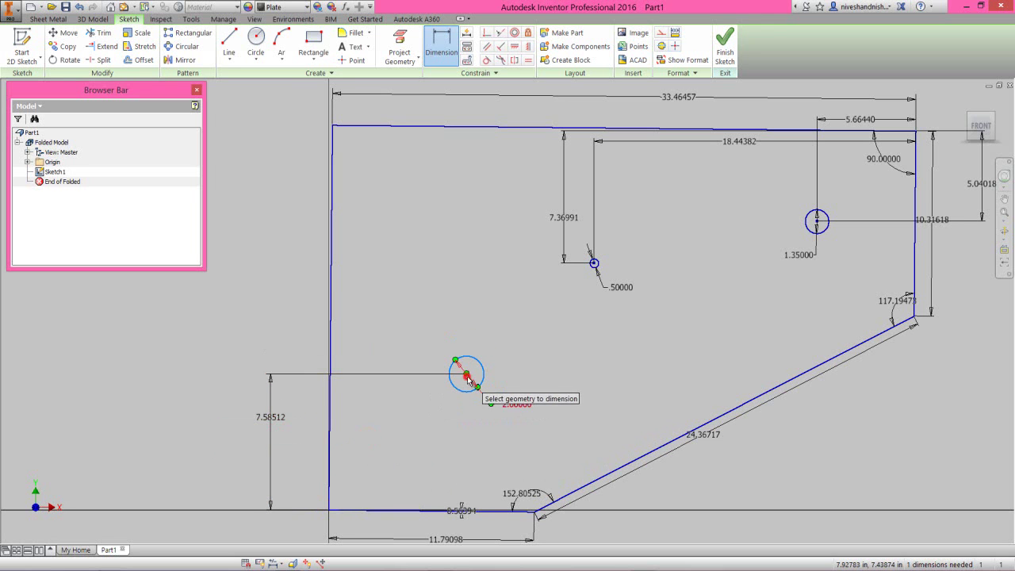
click(329, 510)
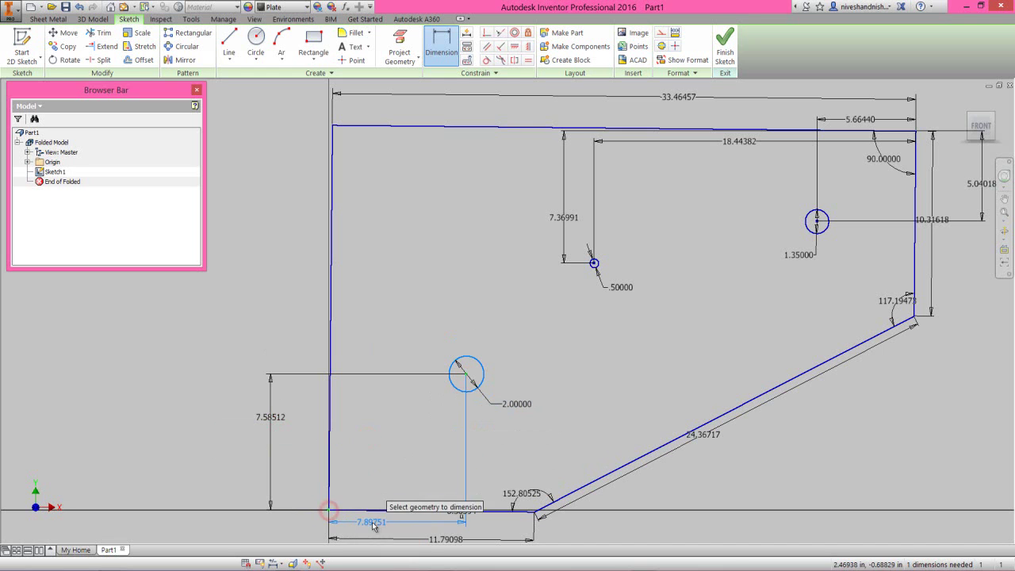
click(372, 524)
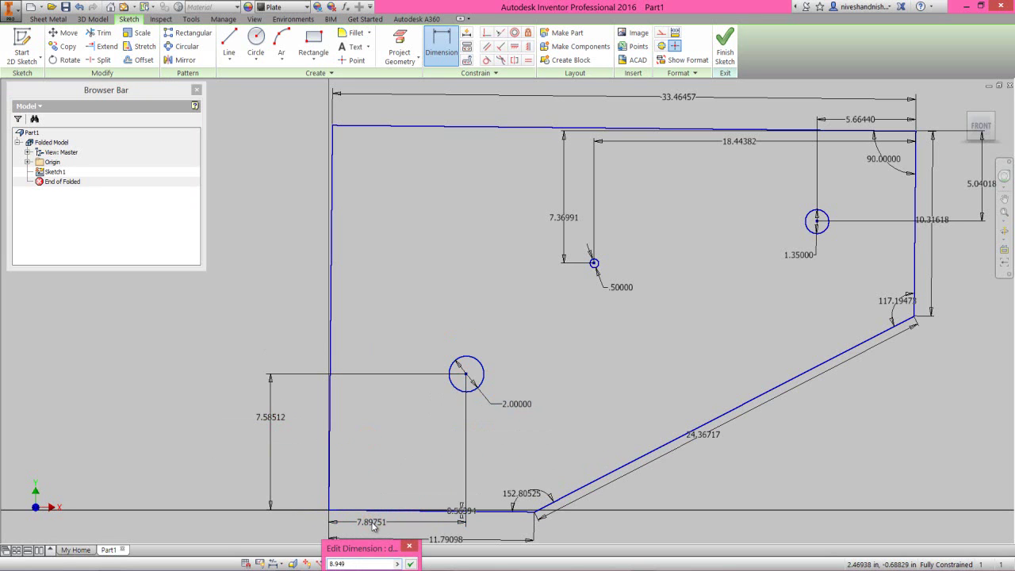
key(Return)
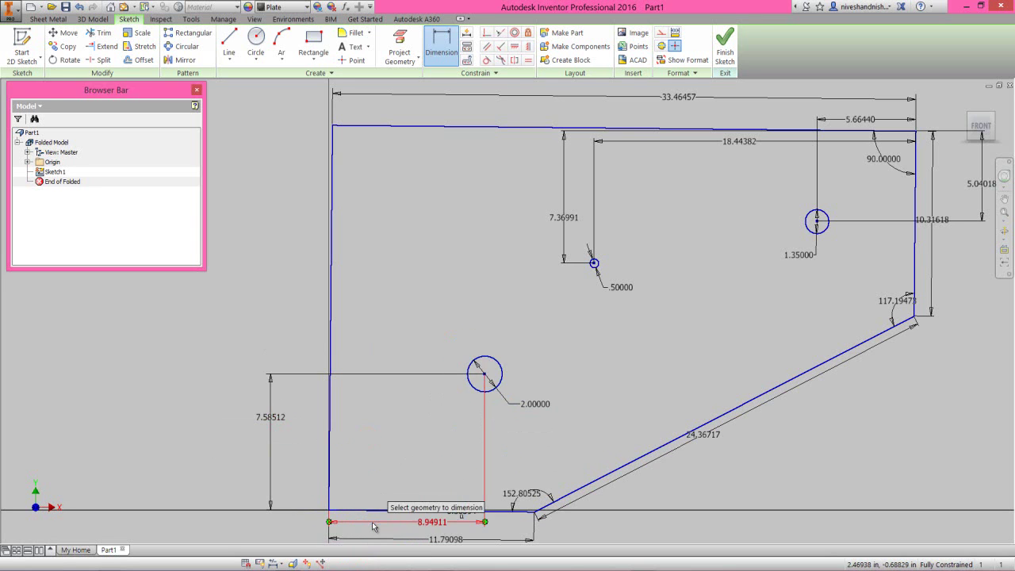
right_click(407, 440)
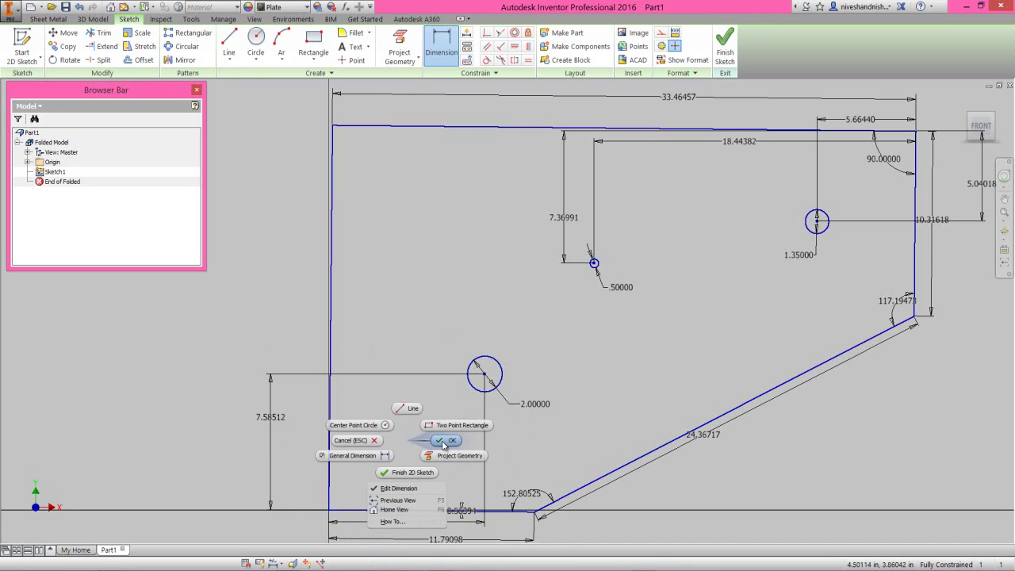
click(442, 444)
Step: Sketch a three-point rectangle about 1.1 in wide, slanting up to the right, in the upper-left area of the profile
click(314, 62)
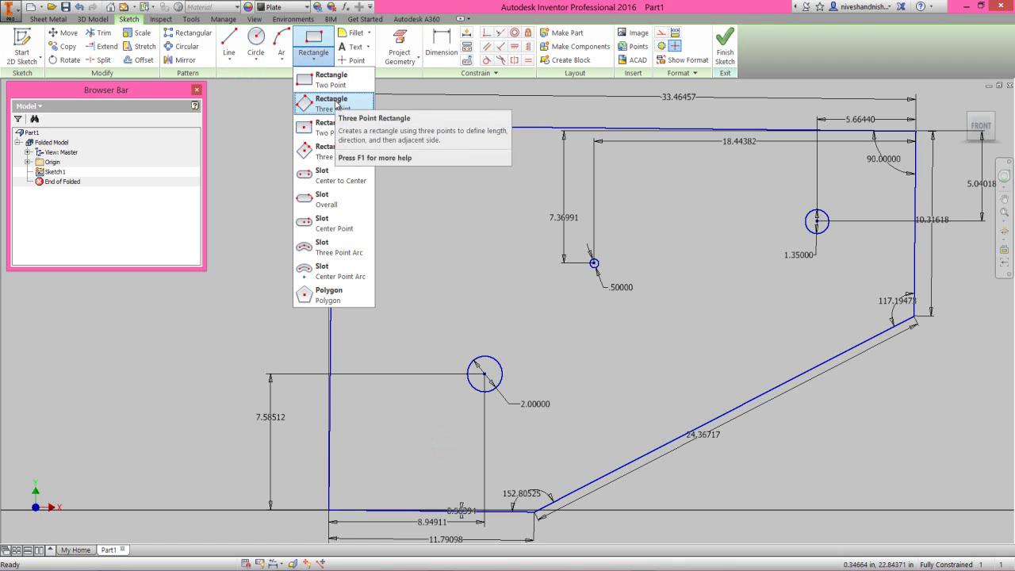
click(336, 103)
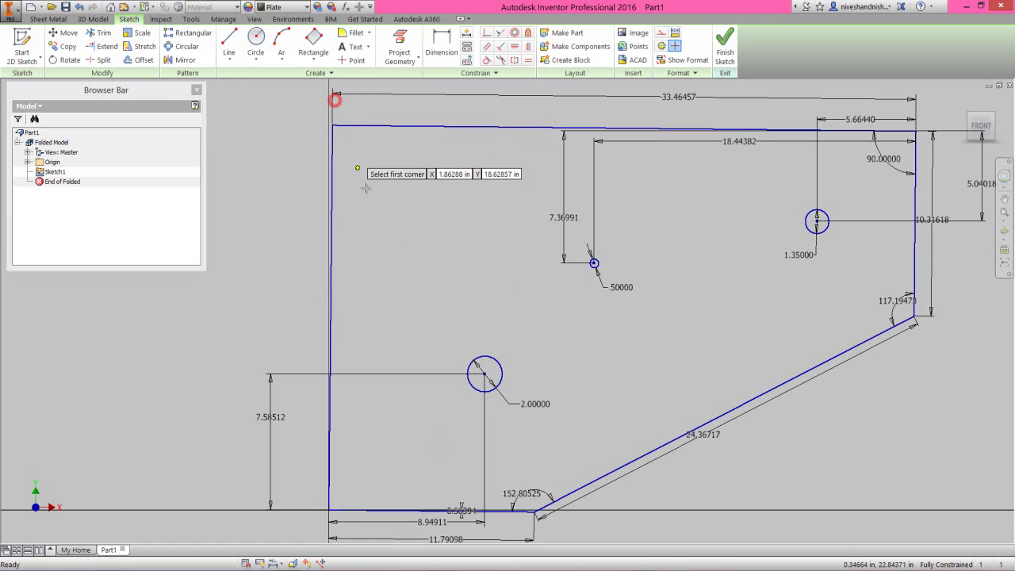
click(383, 254)
click(396, 267)
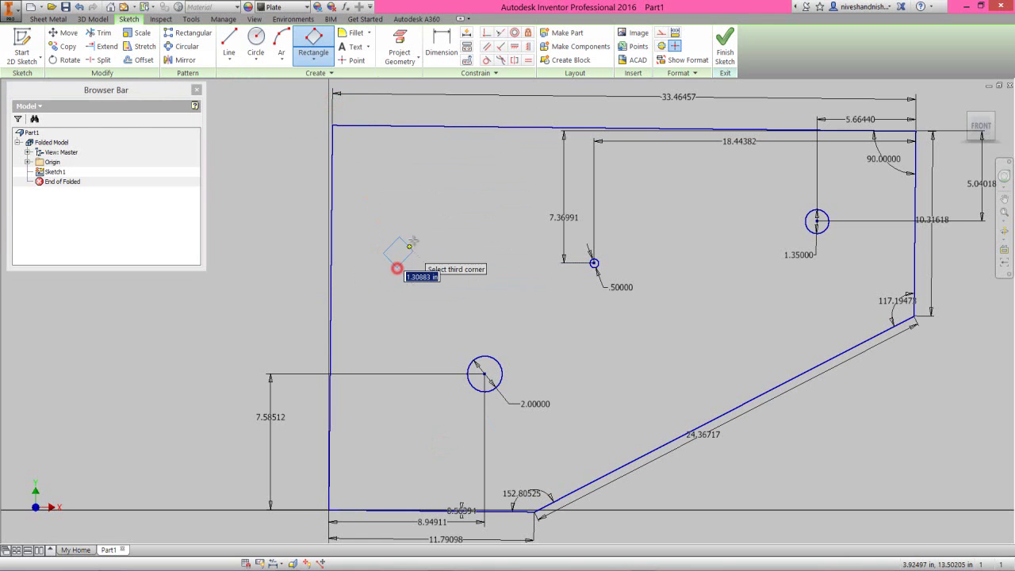
click(458, 187)
right_click(475, 197)
click(517, 167)
Step: Cap both short ends of the slanted rectangle with outward tangent arcs and convert its two short edges to construction lines
click(281, 46)
scroll(415, 145, down, 3)
click(485, 215)
click(510, 241)
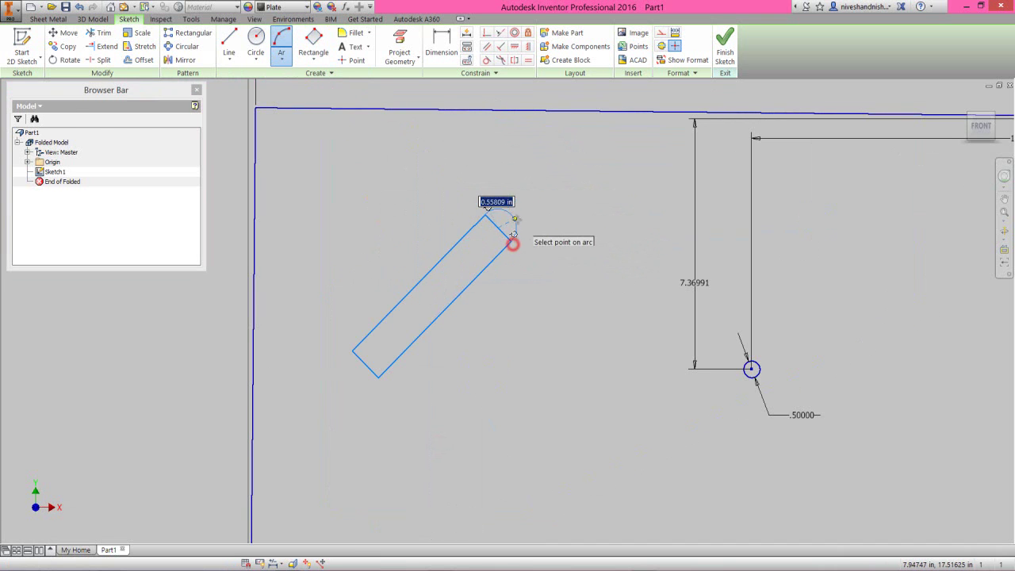
click(516, 217)
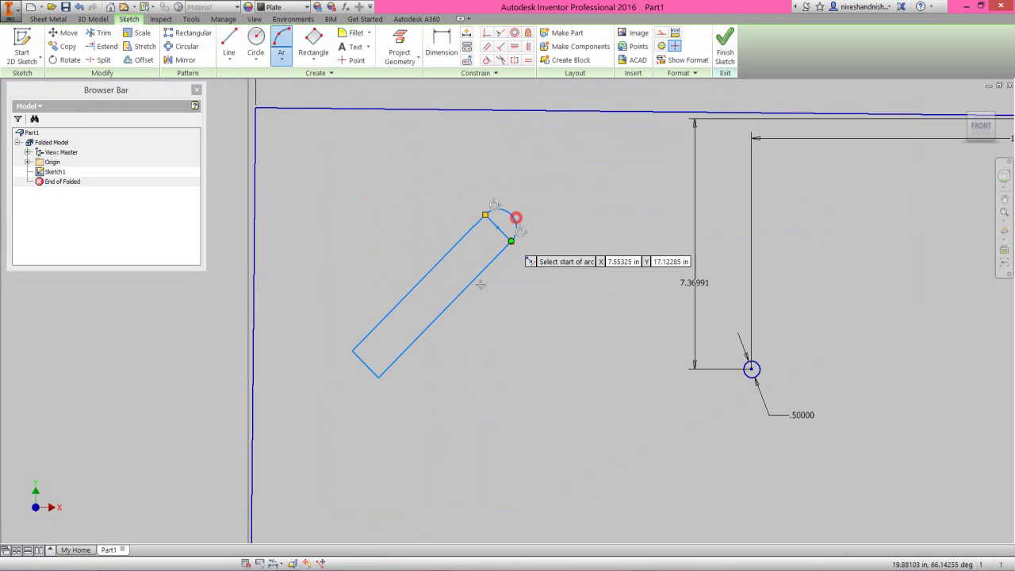
click(353, 349)
click(378, 376)
click(355, 378)
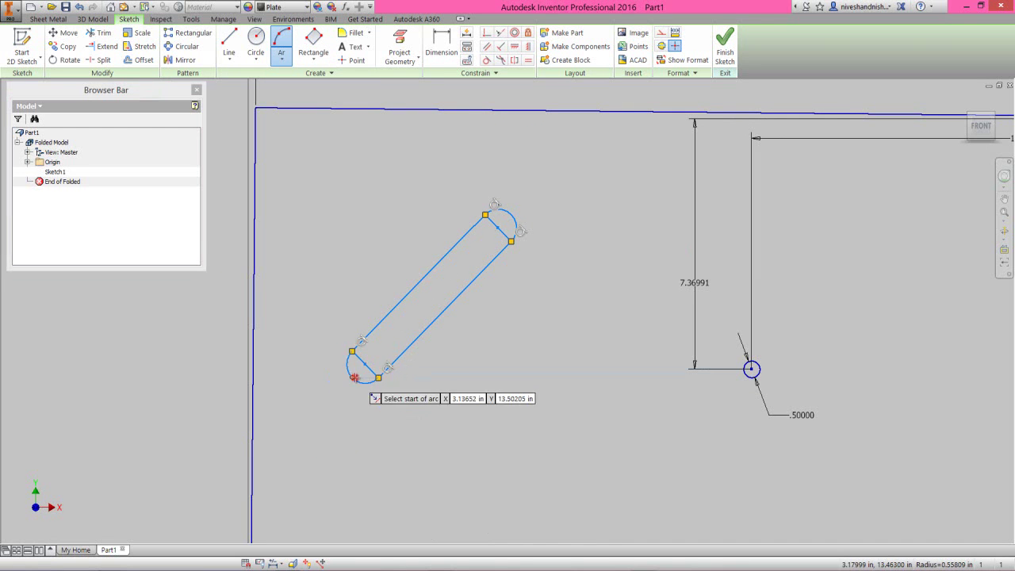
right_click(389, 331)
click(428, 332)
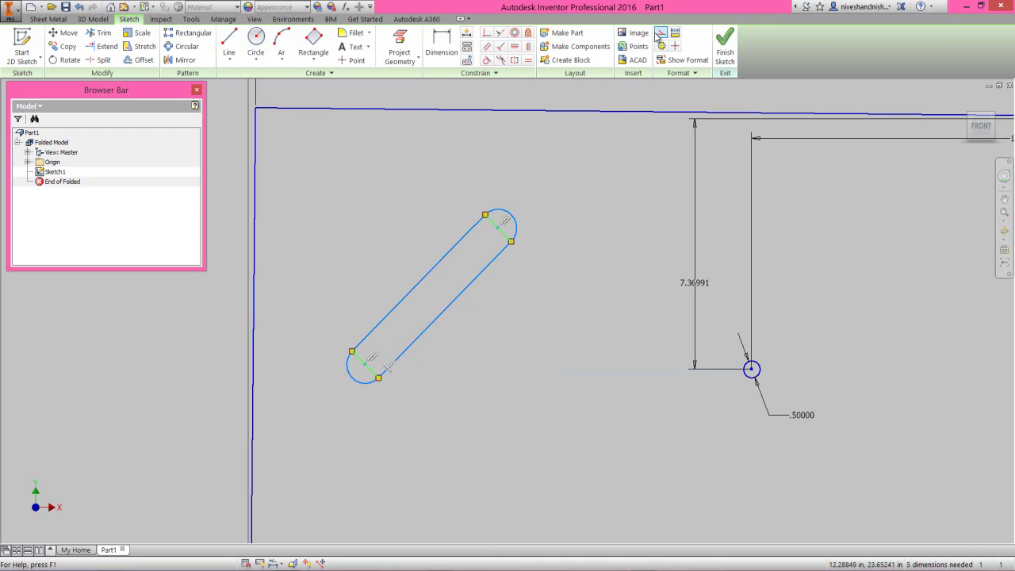
click(594, 271)
Step: Dimension the distance between the slanted slot's two long edges as 0.5 in
right_click(594, 271)
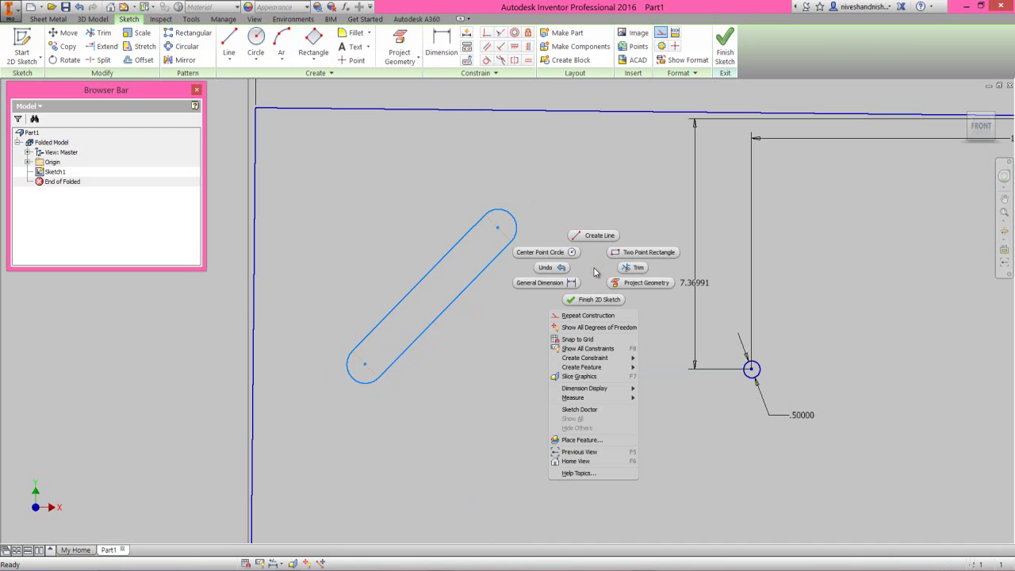
click(546, 282)
click(438, 264)
click(460, 293)
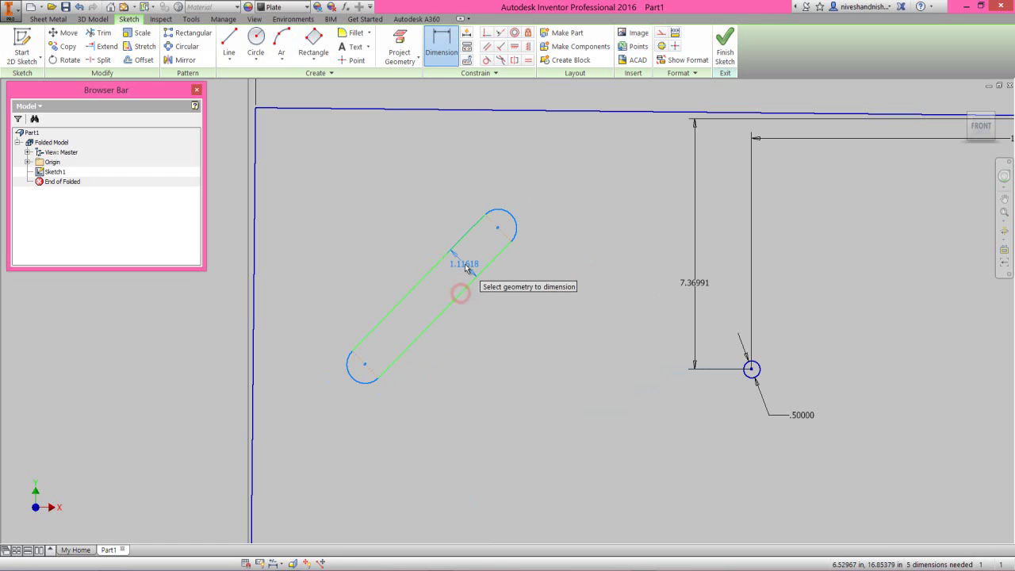
click(465, 268)
text(.)
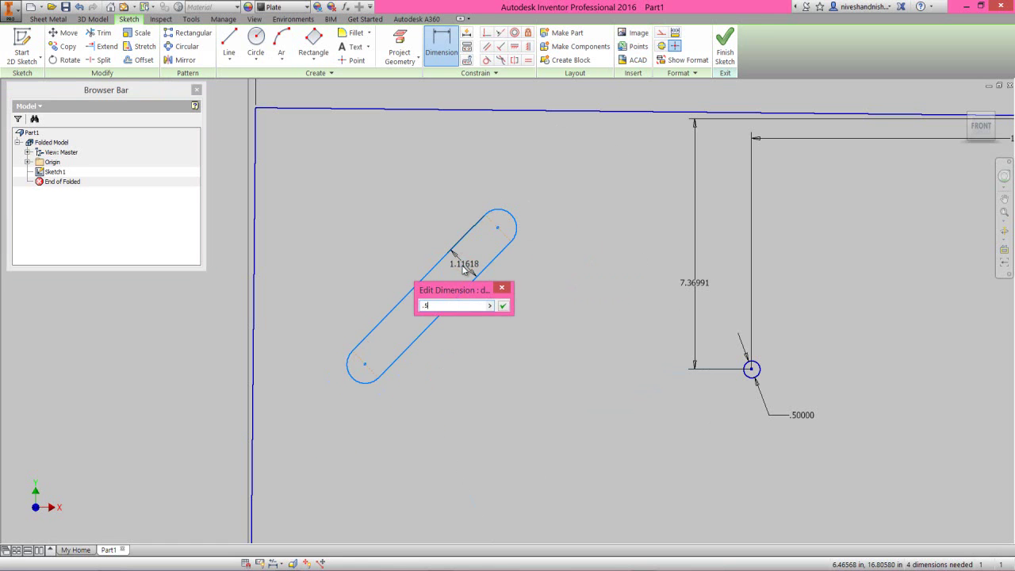
text(5)
key(Return)
right_click(544, 268)
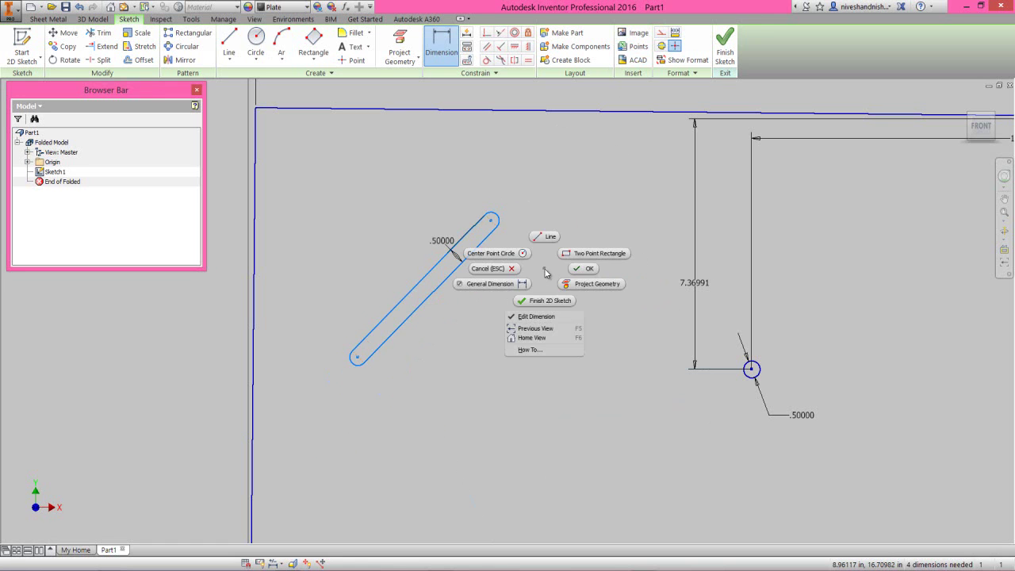
click(601, 268)
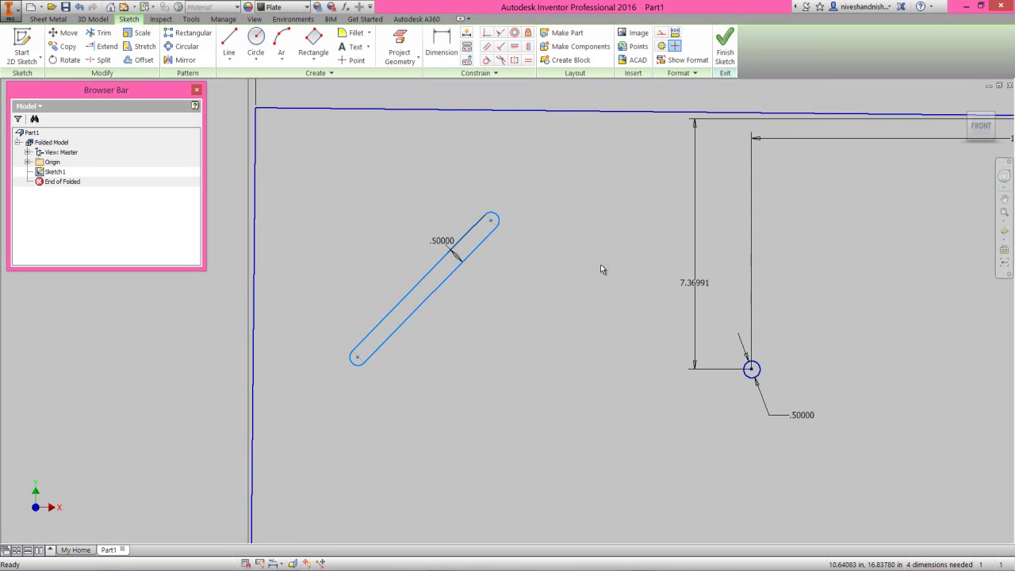
Step: Dimension the slanted slot's center-to-center length as 5.90403 in
right_click(550, 265)
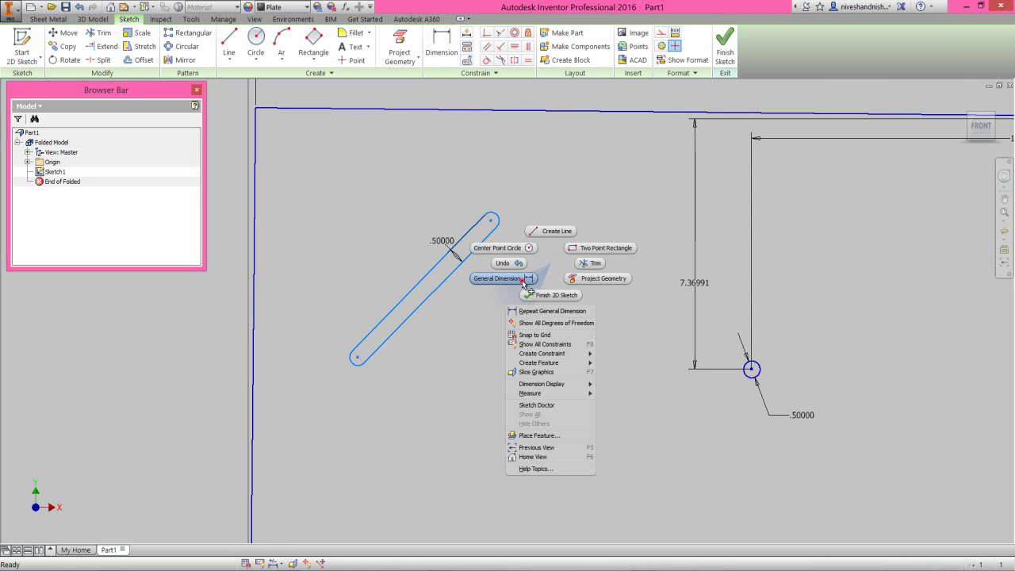
click(523, 278)
scroll(485, 238, up, 3)
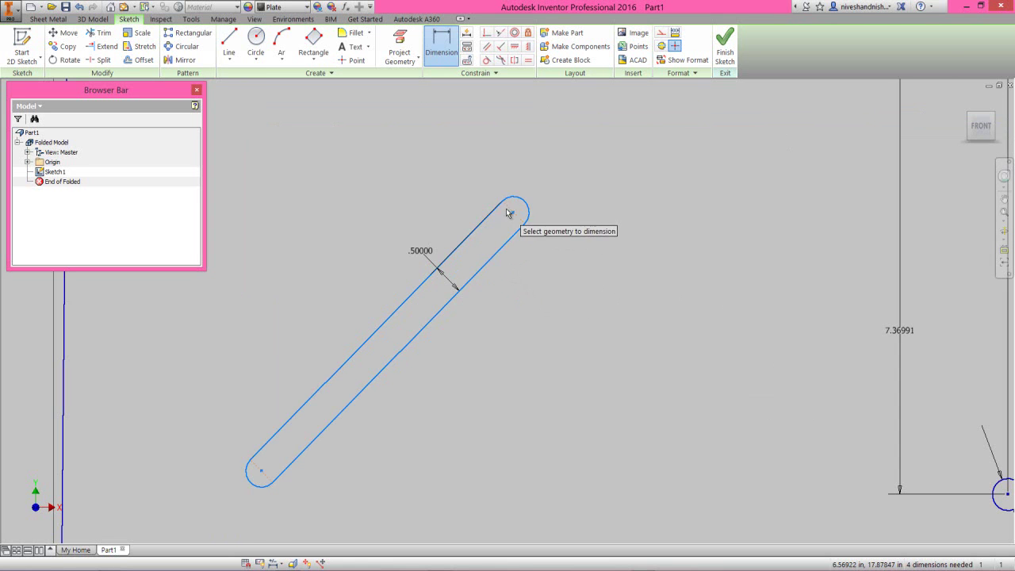
click(509, 212)
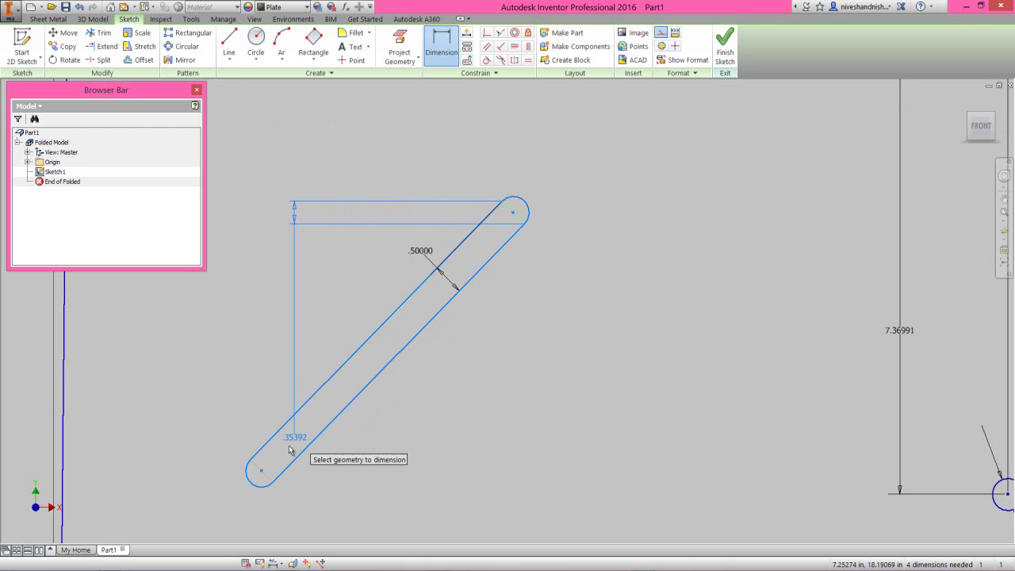
click(261, 471)
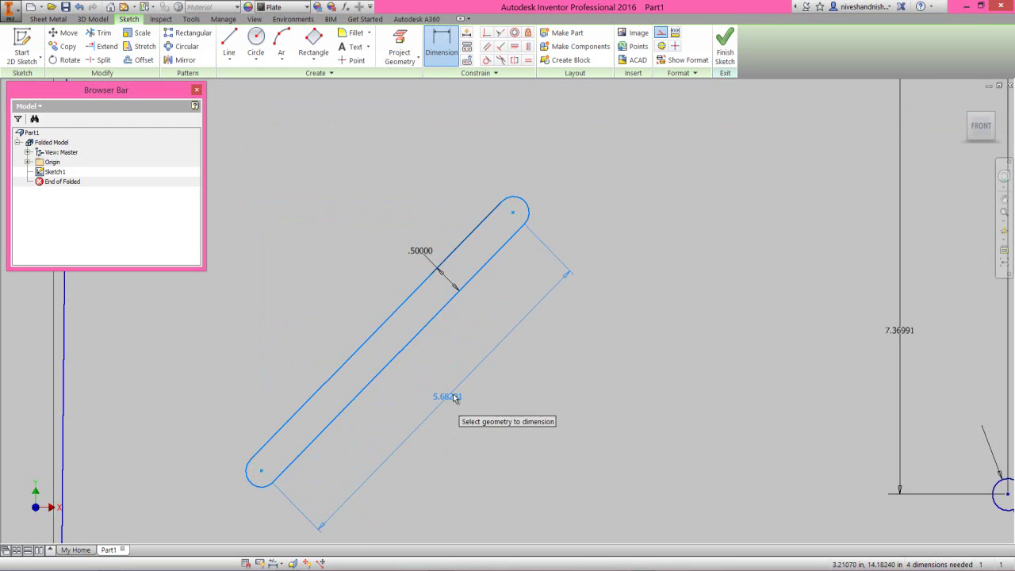
click(461, 389)
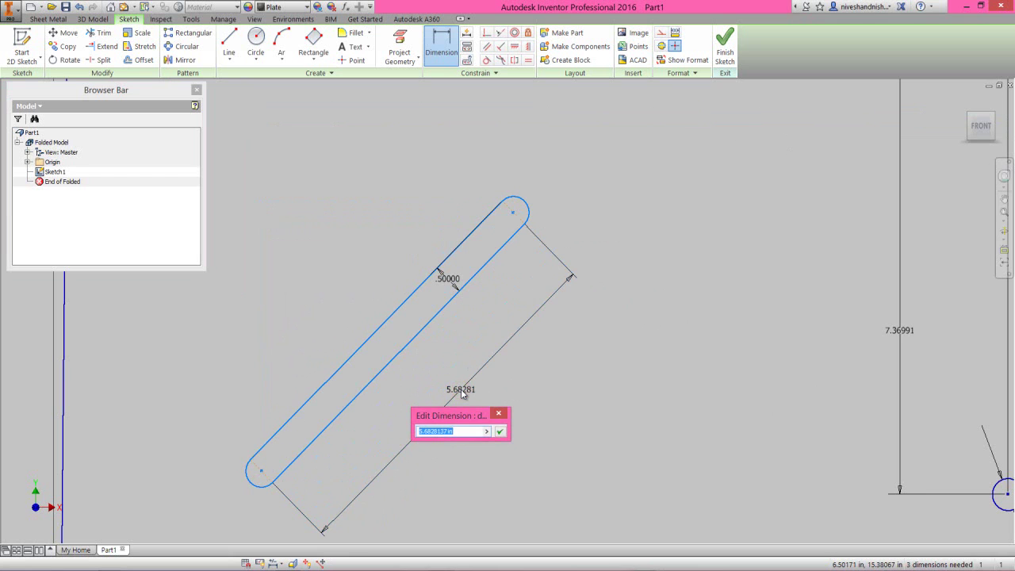
text(5.90403)
key(Return)
click(601, 367)
Step: Dimension the horizontal distance from the slot's upper arc center to the profile's upper-left corner as 6.52234 in
scroll(550, 361, down, 2)
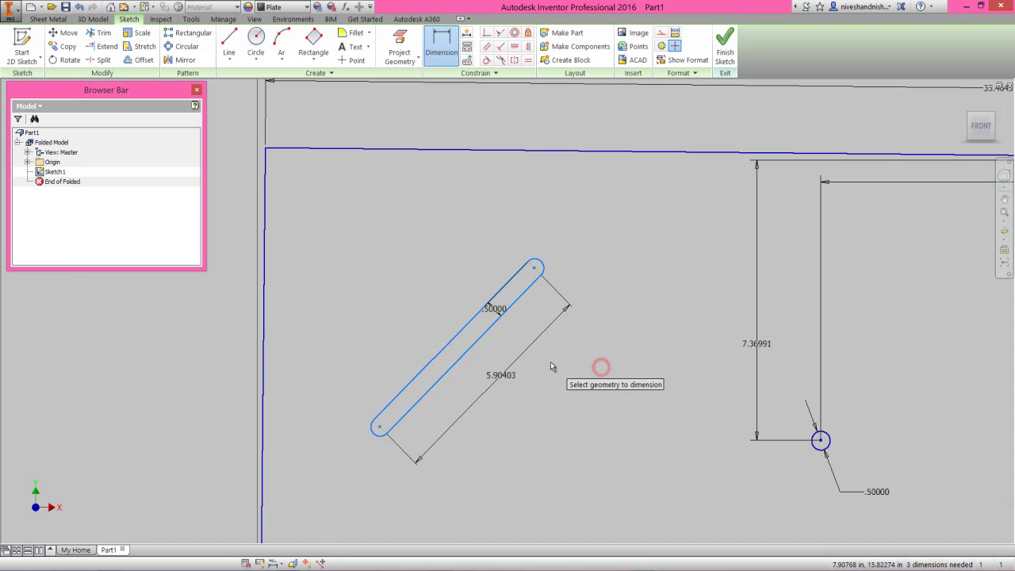
click(535, 270)
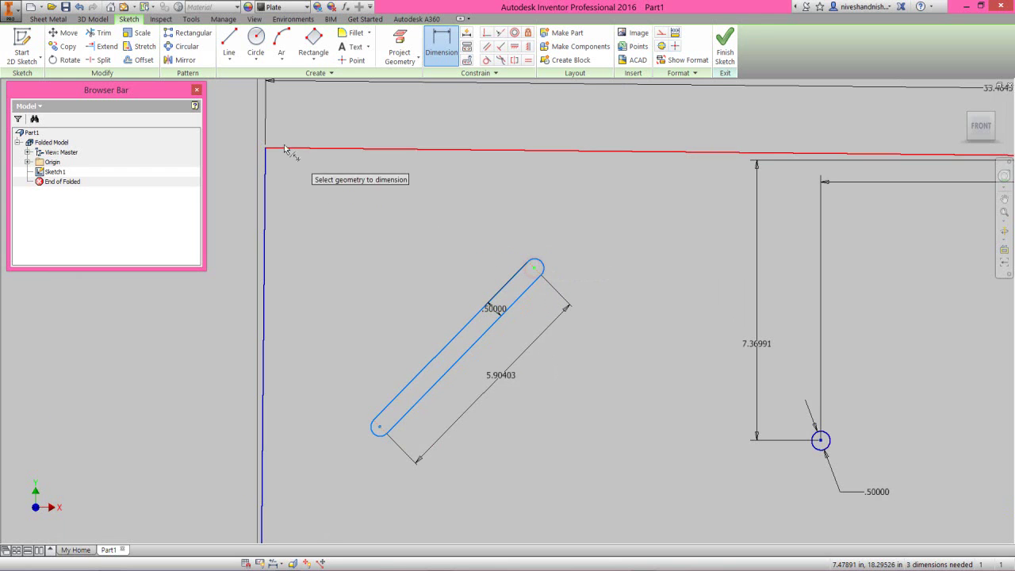
click(266, 148)
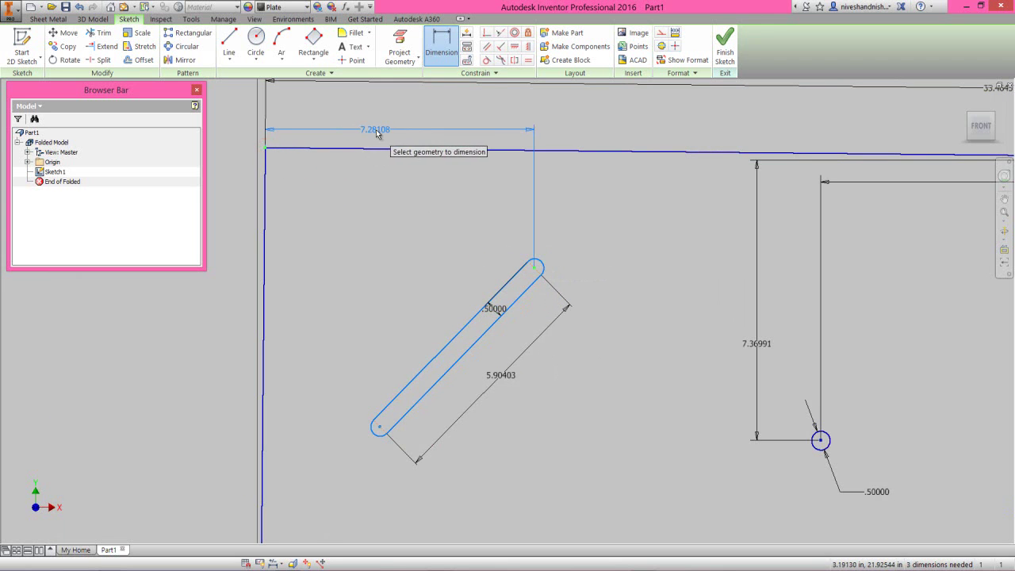
click(372, 131)
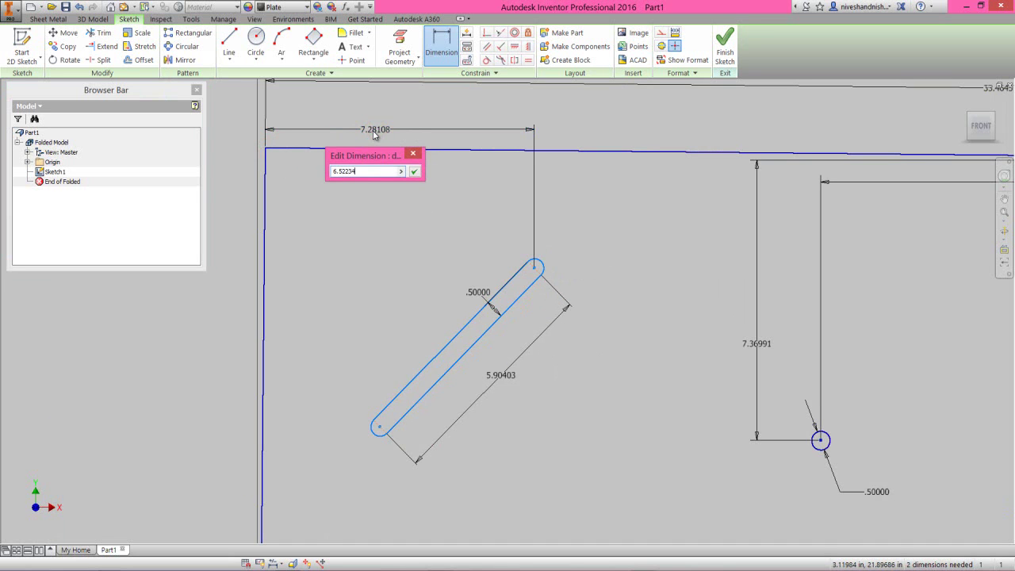
text(6.52234)
key(Return)
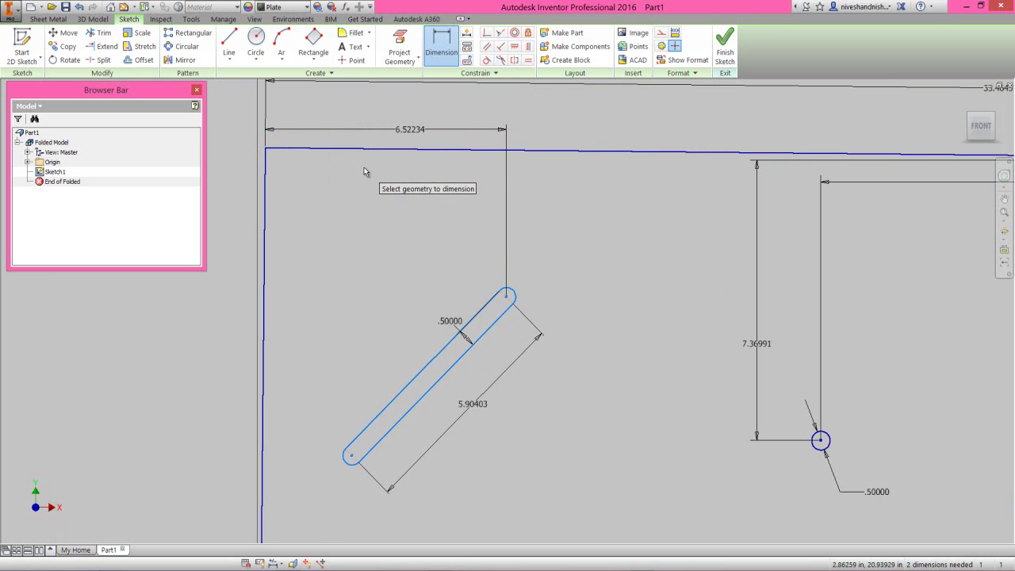
Step: Dimension the vertical distance from the profile's upper-left corner to the slot's upper arc center as 4.3422 in
click(266, 148)
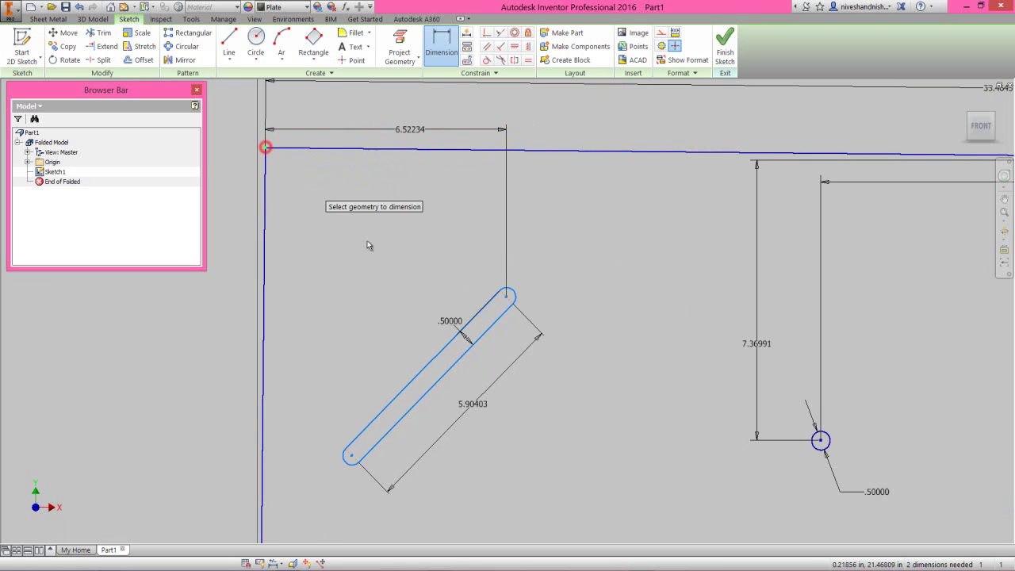
click(506, 298)
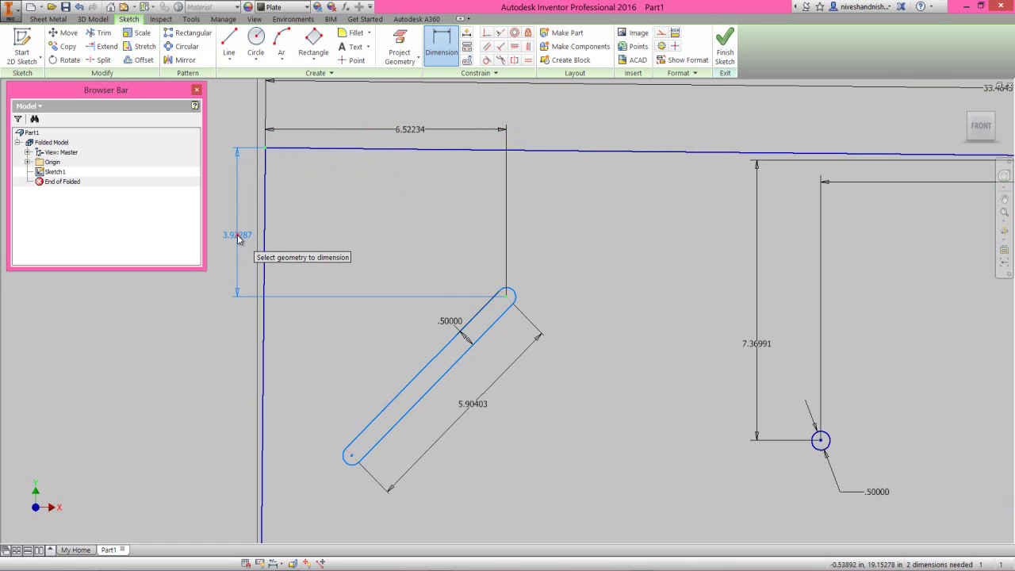
click(238, 235)
text(4.3)
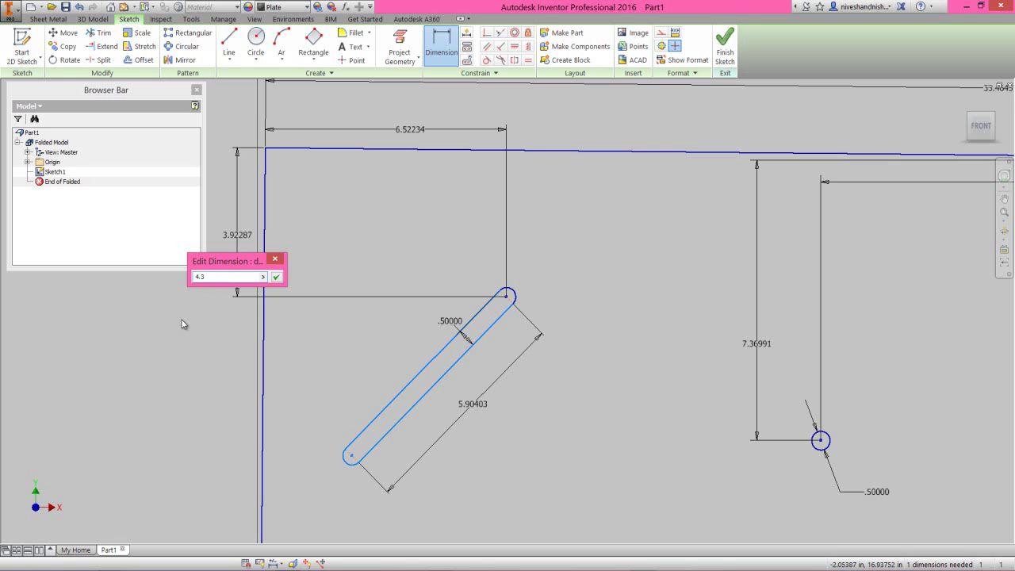
text(422)
key(Return)
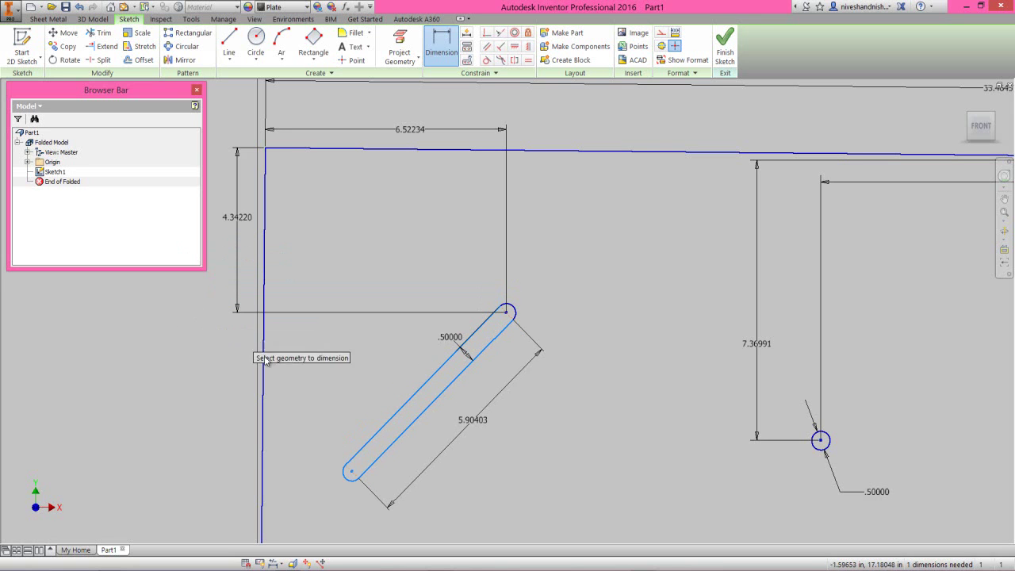
Step: Dimension the angle between the profile's left edge and the slot's long edge as 29.03853 degrees
click(333, 400)
click(263, 373)
click(406, 403)
click(345, 365)
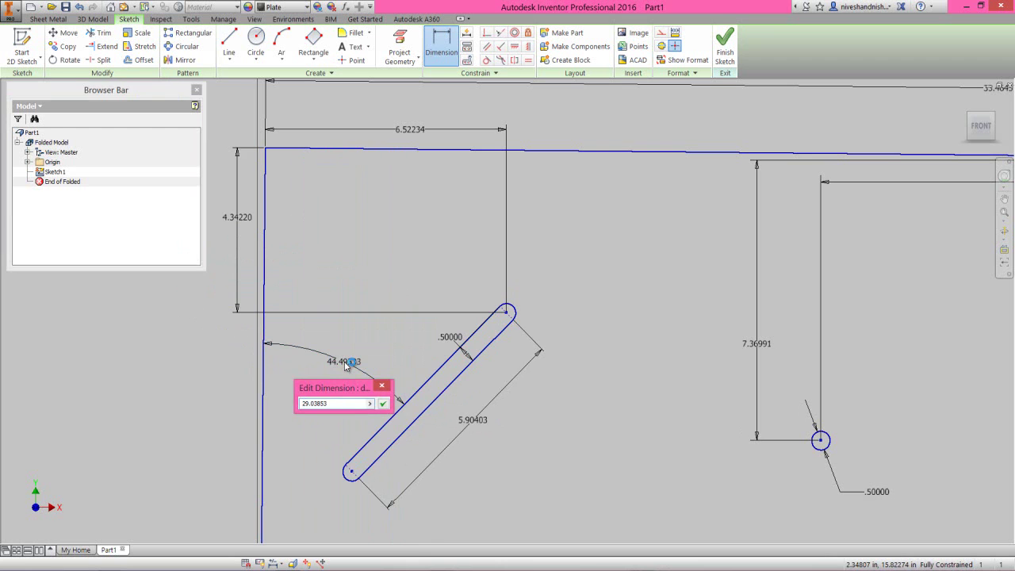
key(Return)
right_click(396, 253)
click(431, 249)
Step: Finish the sketch and create a sheet metal Face from the main profile, leaving the circles and slot open
click(728, 51)
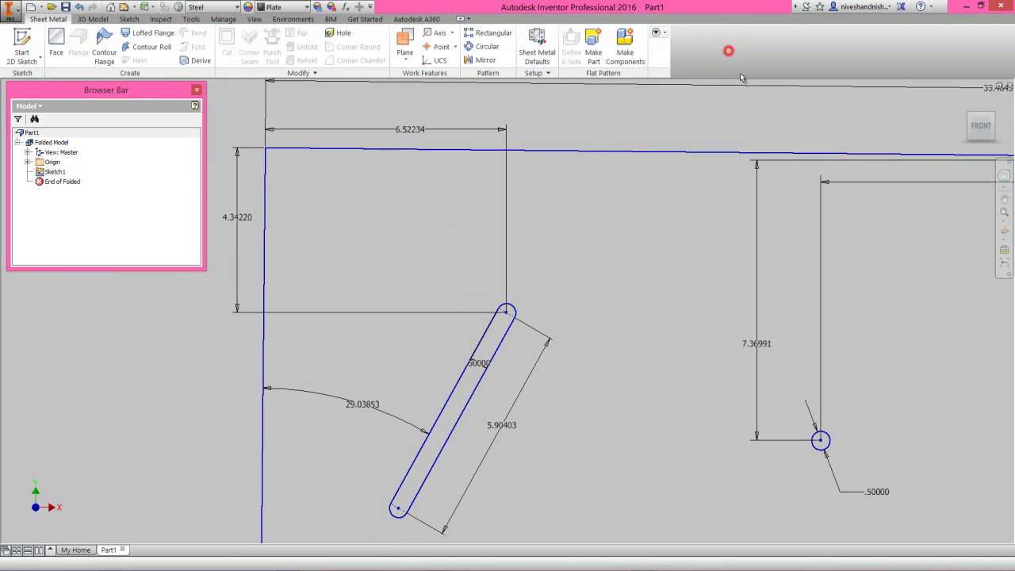
click(995, 116)
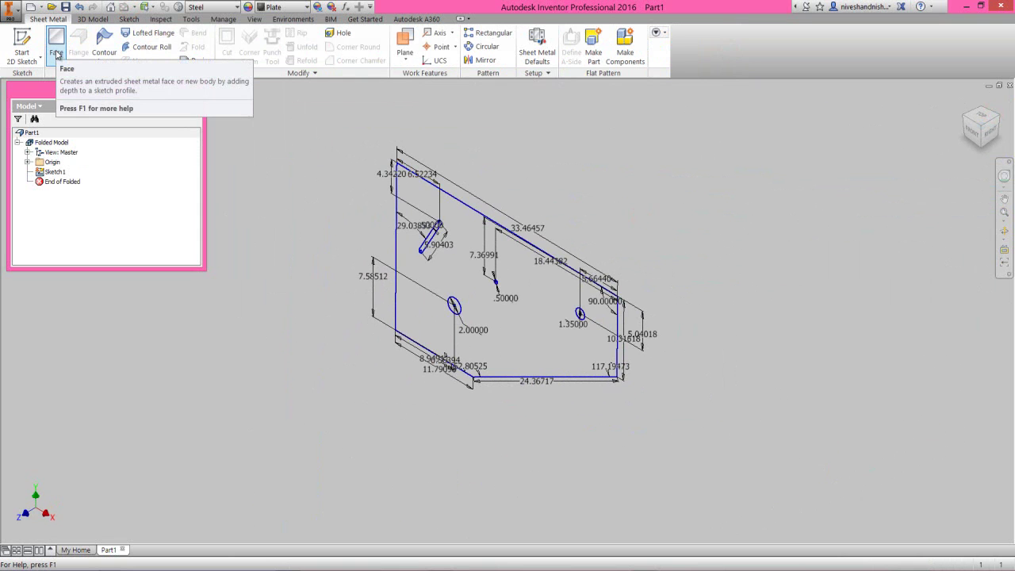
click(57, 54)
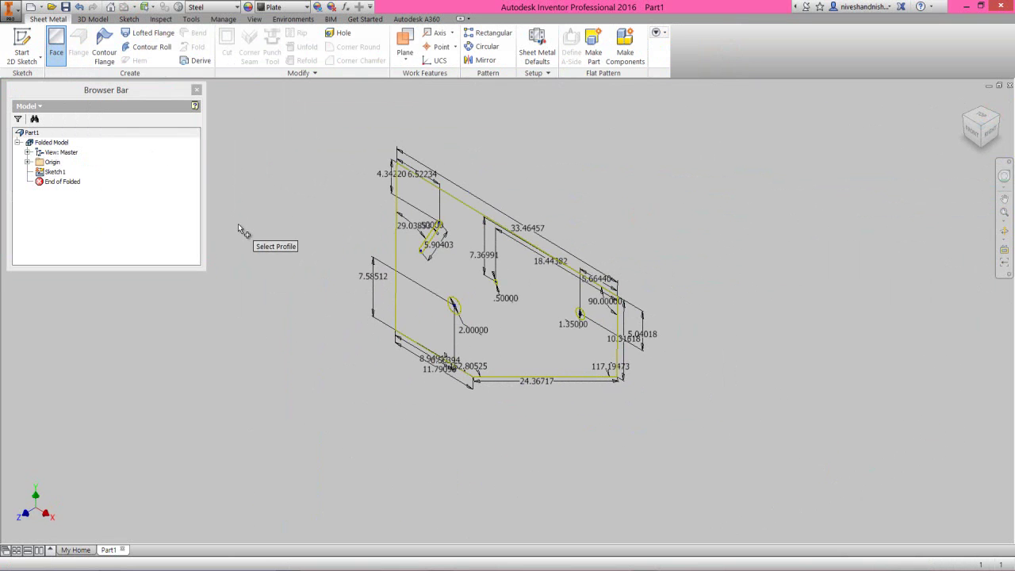
click(434, 278)
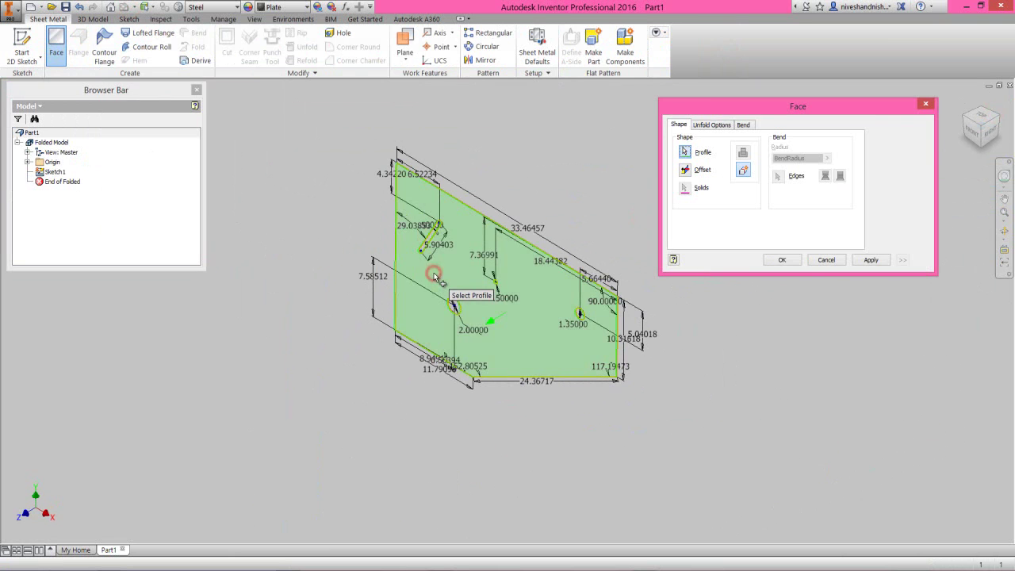
click(782, 260)
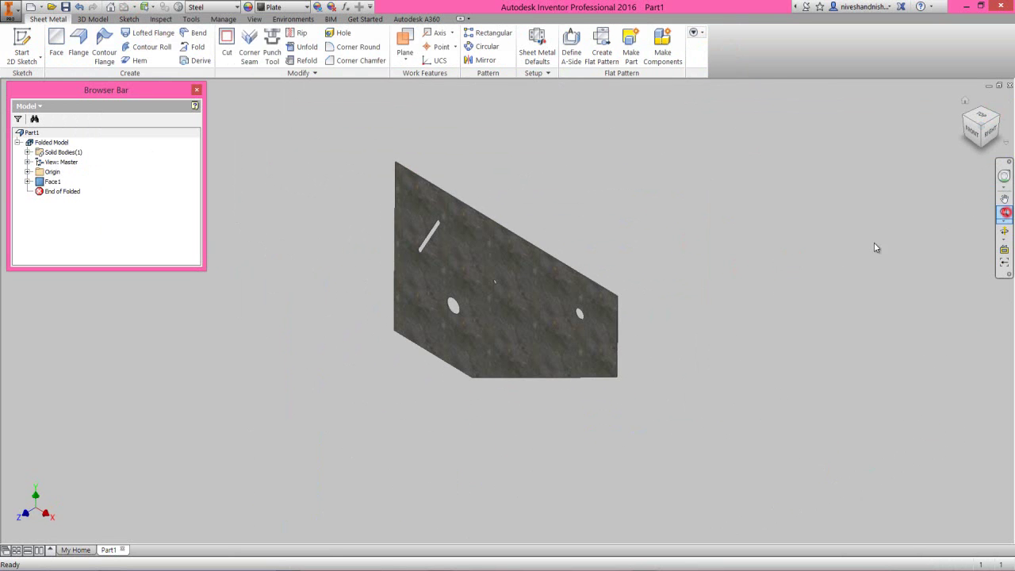
Step: Apply the Steel - Polished appearance to the whole part
click(1003, 212)
click(30, 133)
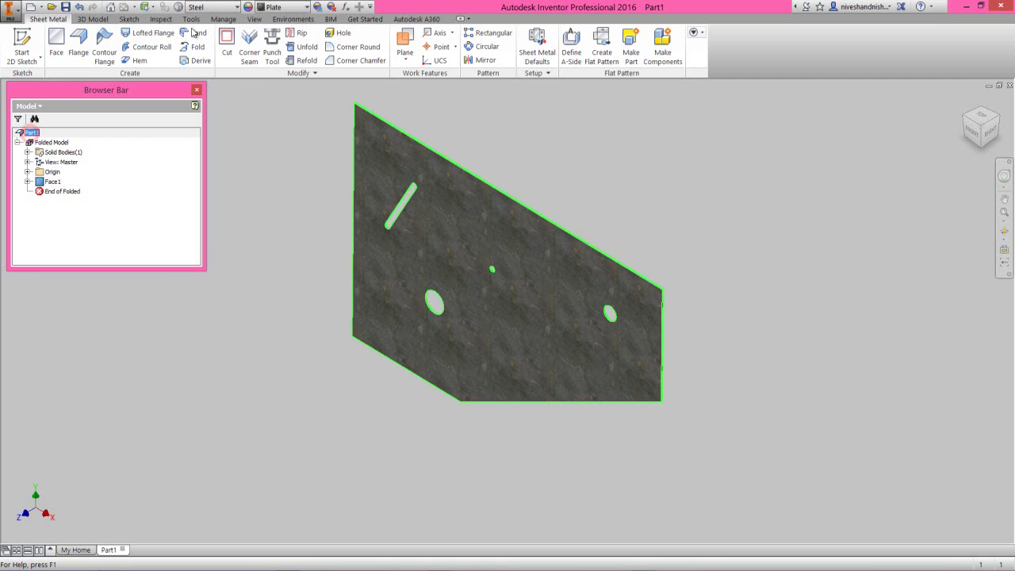
click(267, 6)
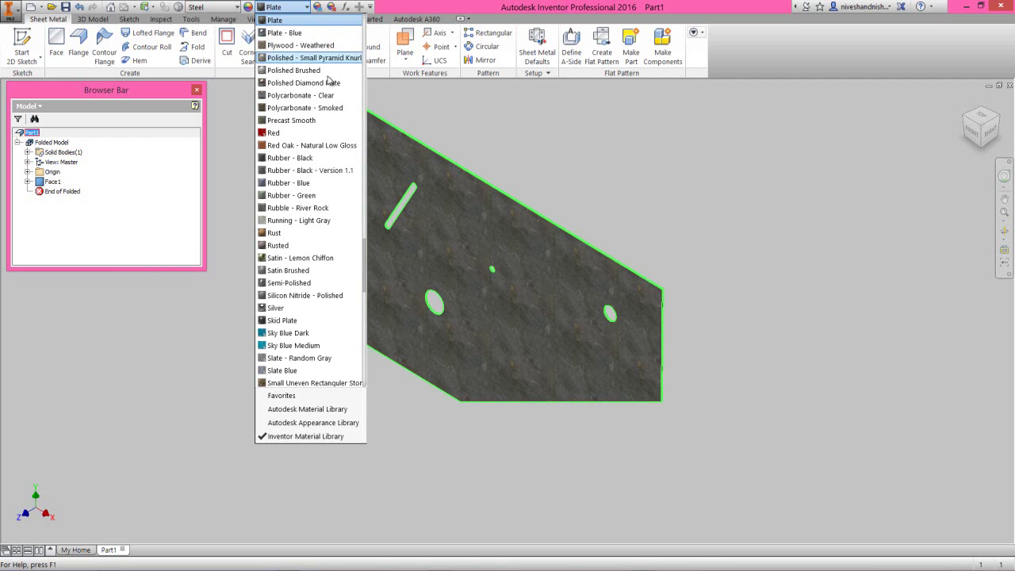
drag(366, 259, 366, 310)
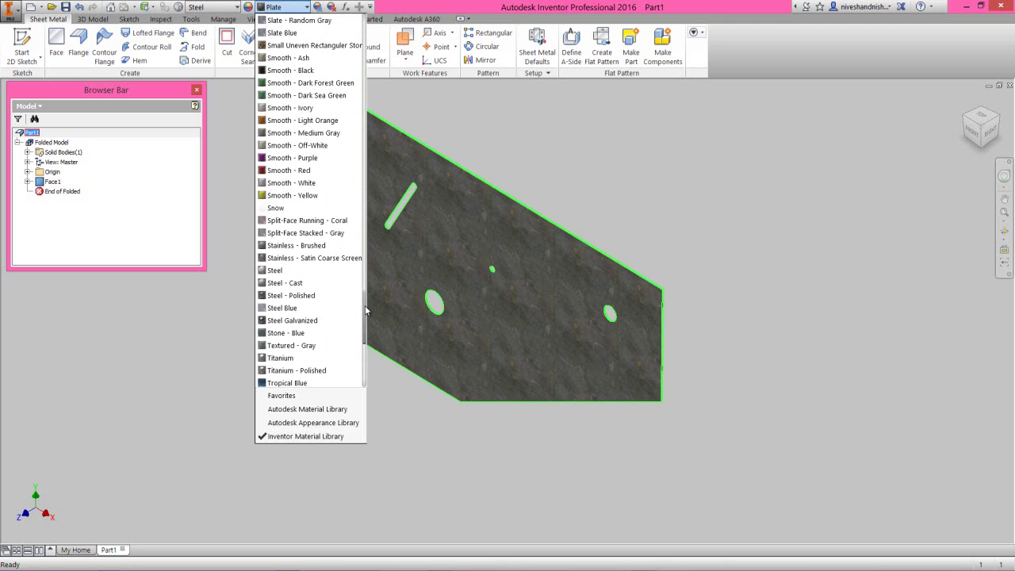
click(329, 294)
click(301, 251)
Step: Import the lighting style file Favorite Color.styxml and make Copy of Two Lights-1 the active lighting style
click(253, 19)
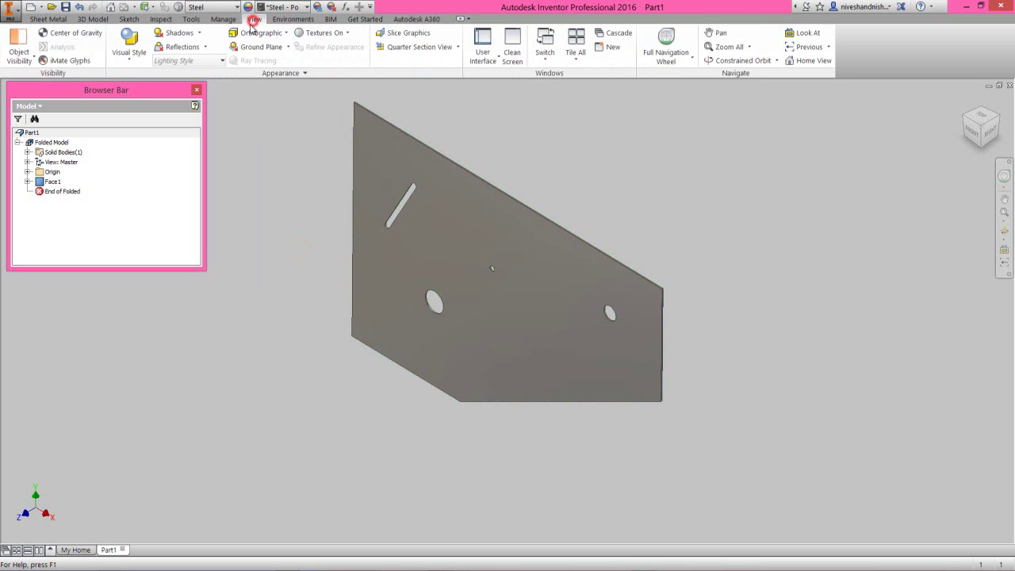
click(194, 60)
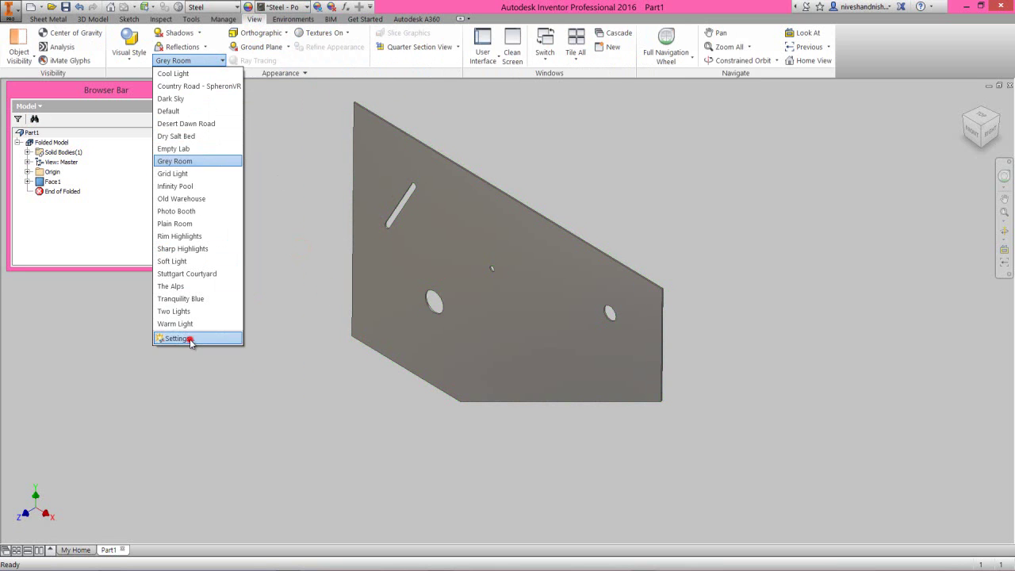
click(190, 338)
click(452, 475)
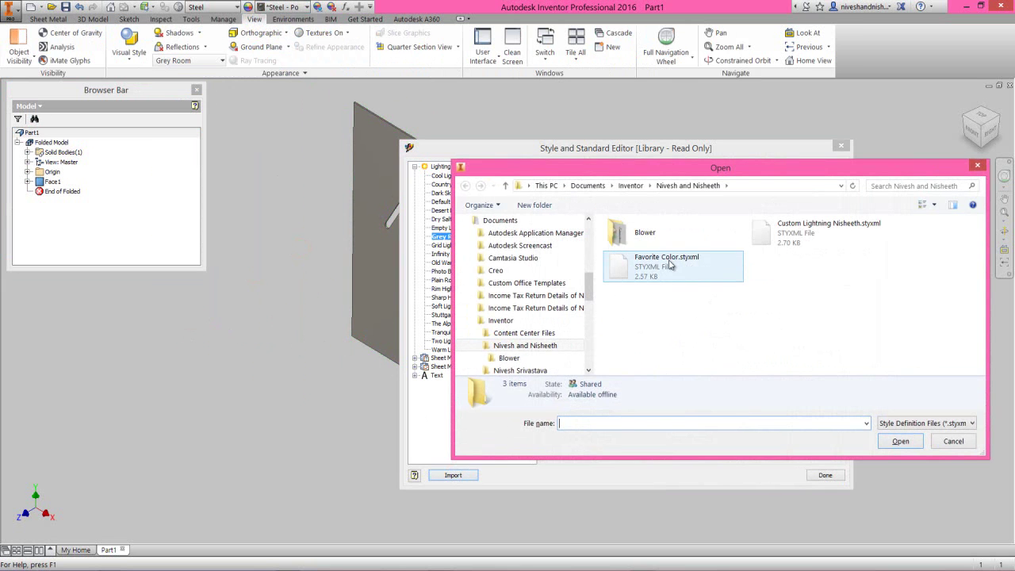
double_click(670, 260)
click(474, 183)
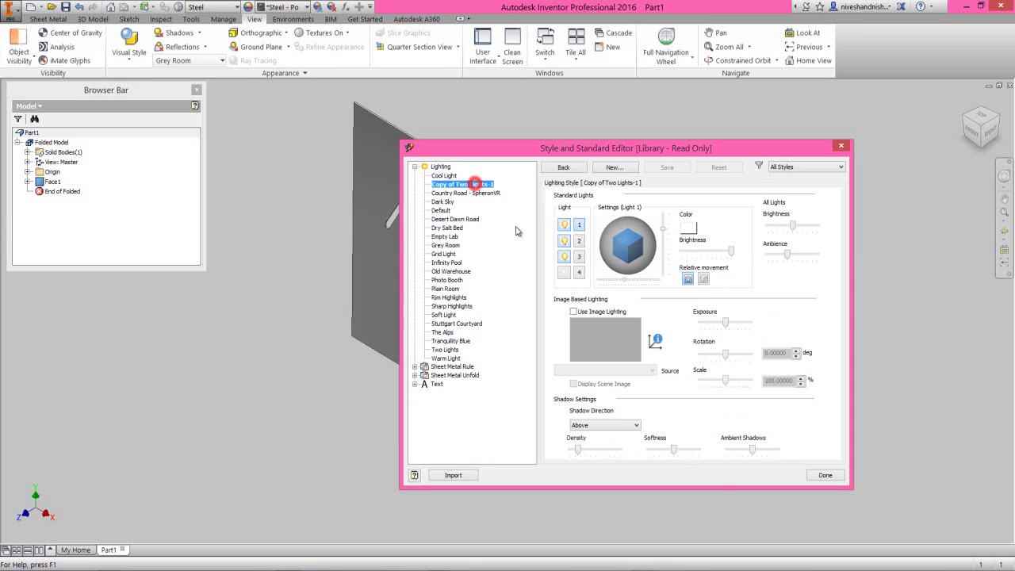
click(816, 474)
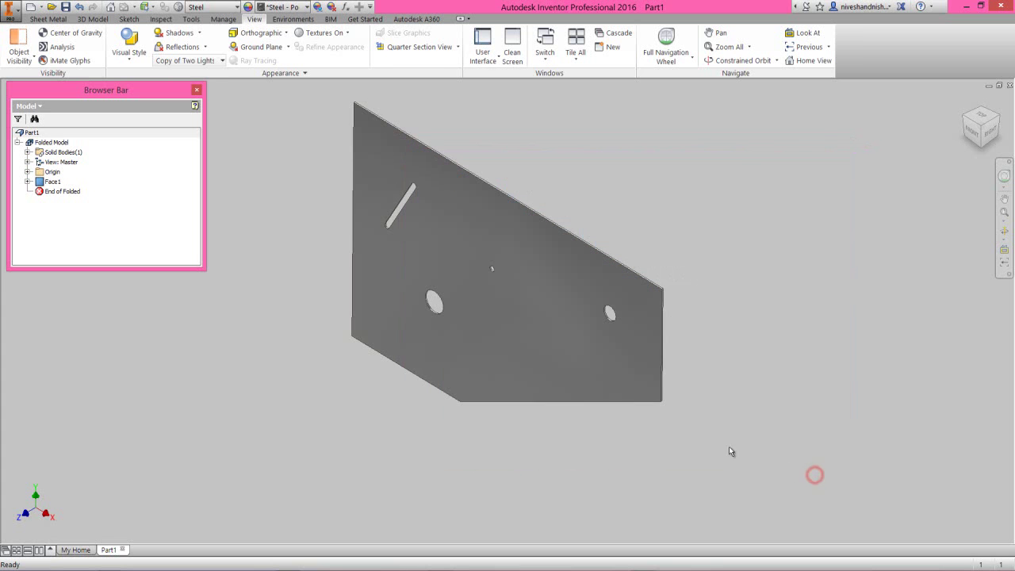
Step: Save the part as Drive Casing in the Blower folder
click(47, 19)
click(245, 200)
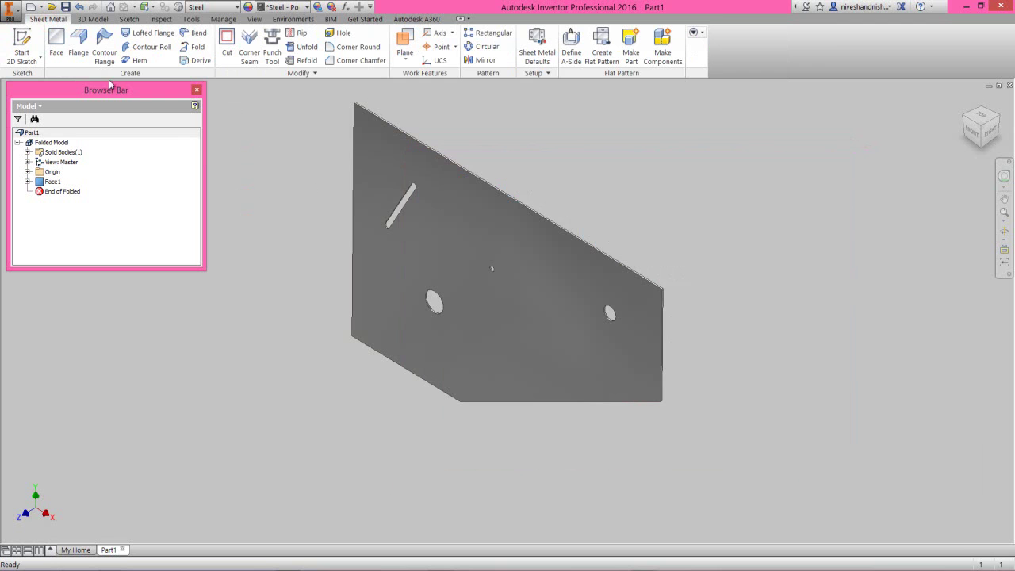
click(65, 7)
double_click(487, 250)
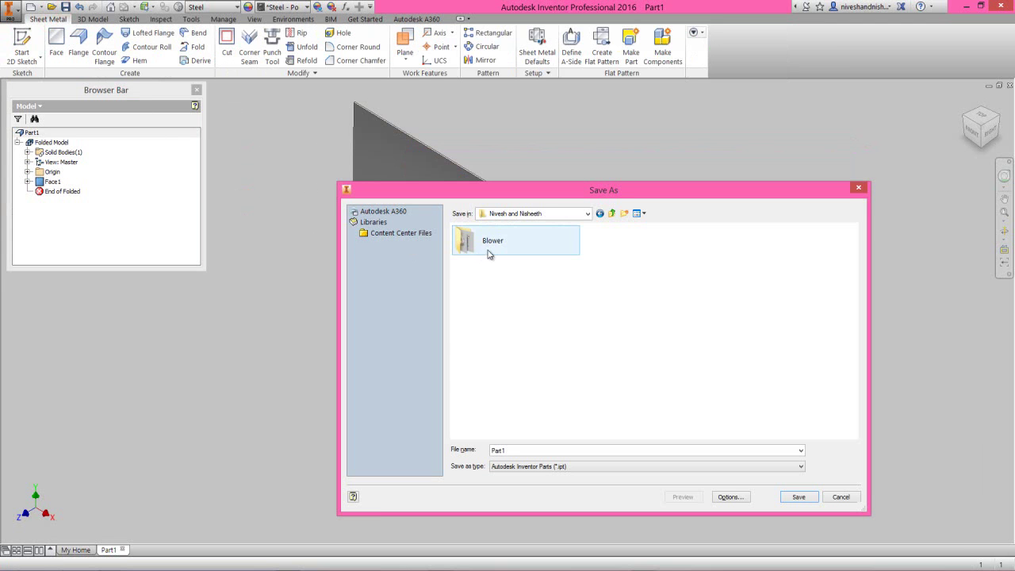
double_click(513, 450)
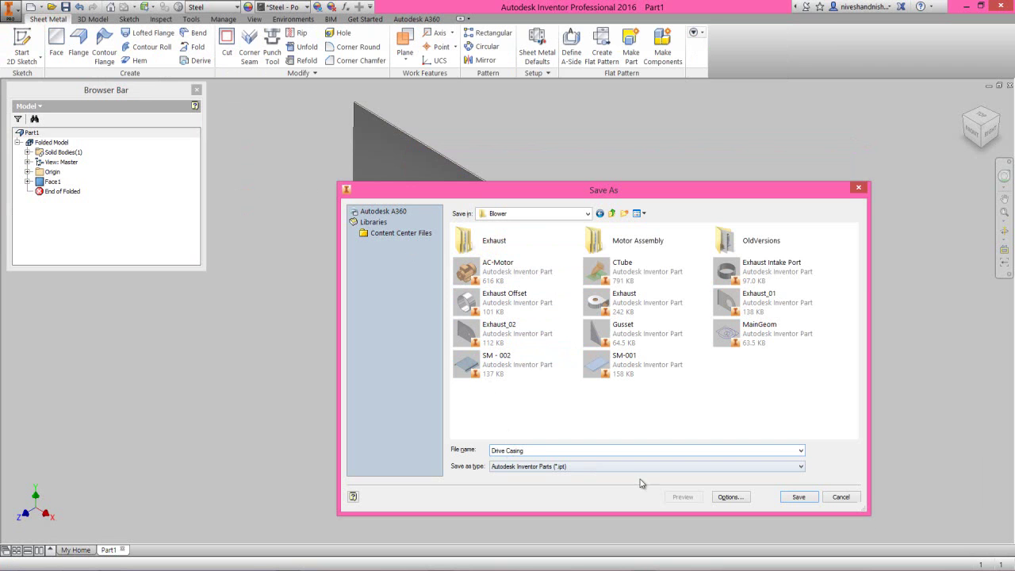
click(799, 498)
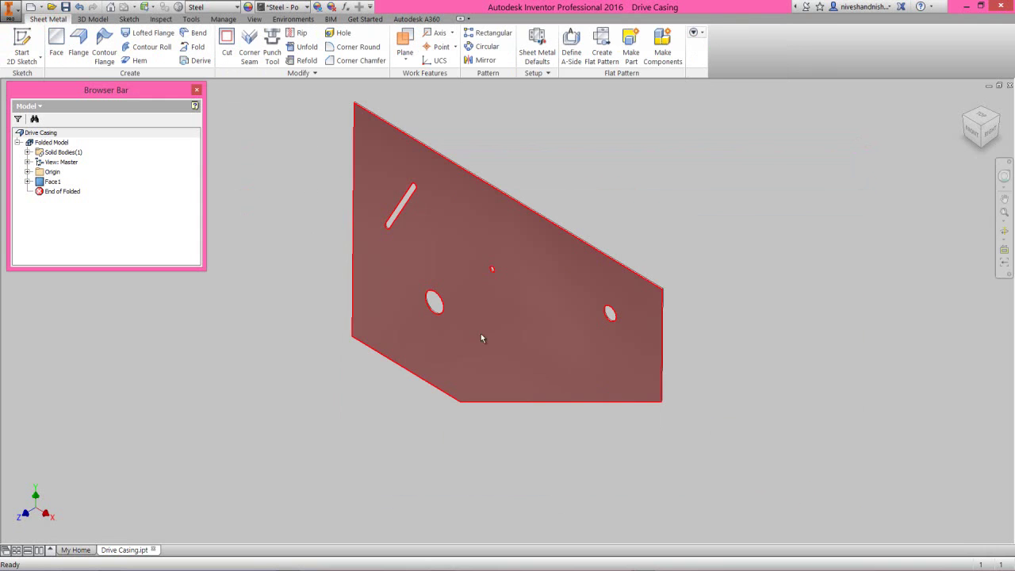
Step: Create a flange 4 in high at 90 degrees around the whole outer edge loop of the face
click(79, 48)
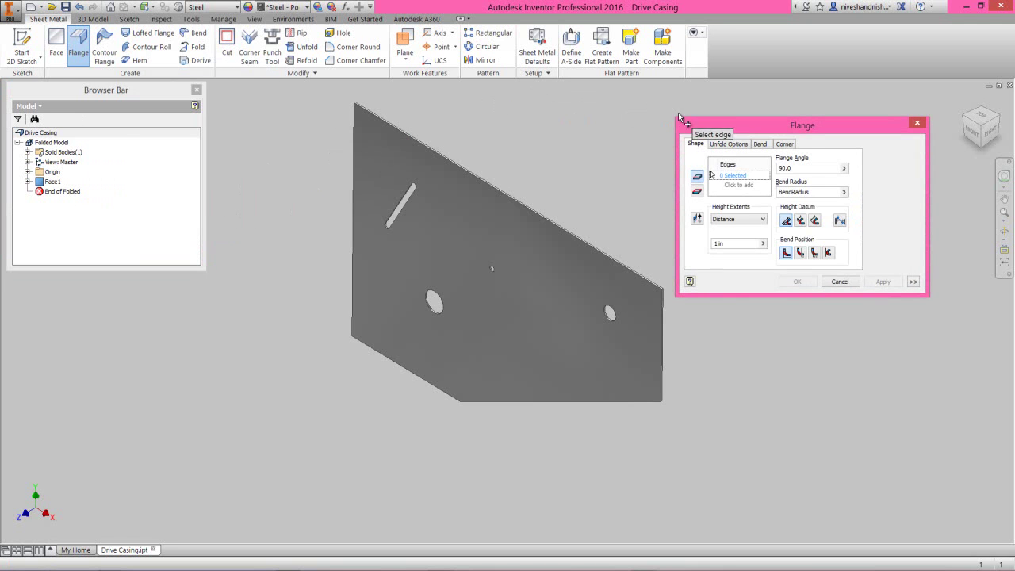
click(684, 116)
click(690, 129)
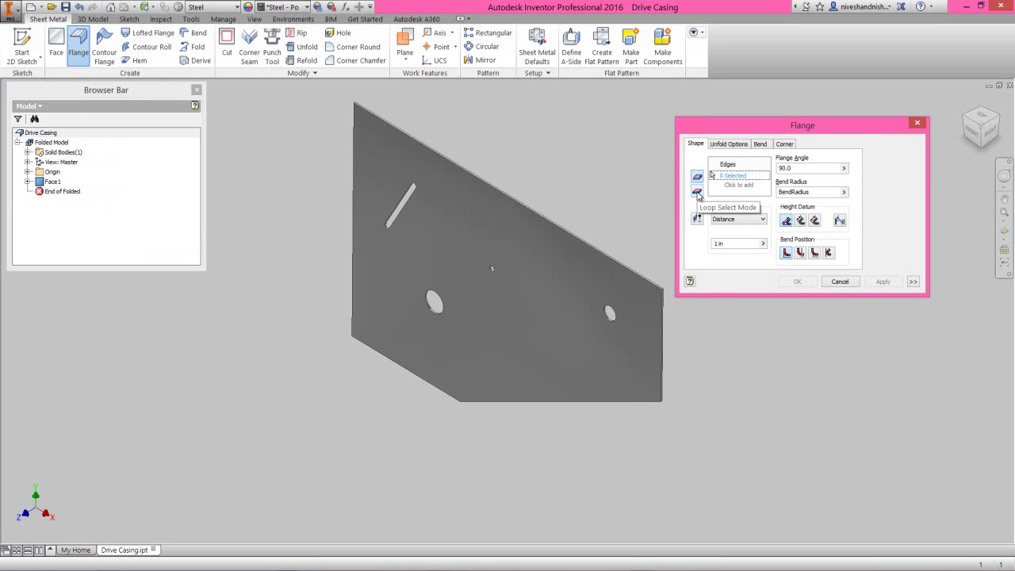
scroll(638, 262, up, 4)
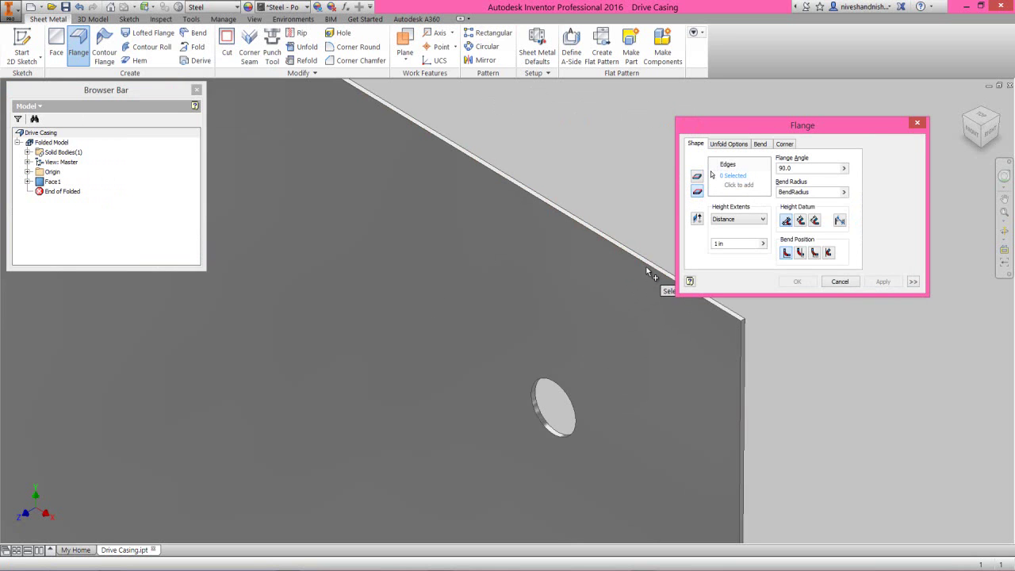
click(646, 269)
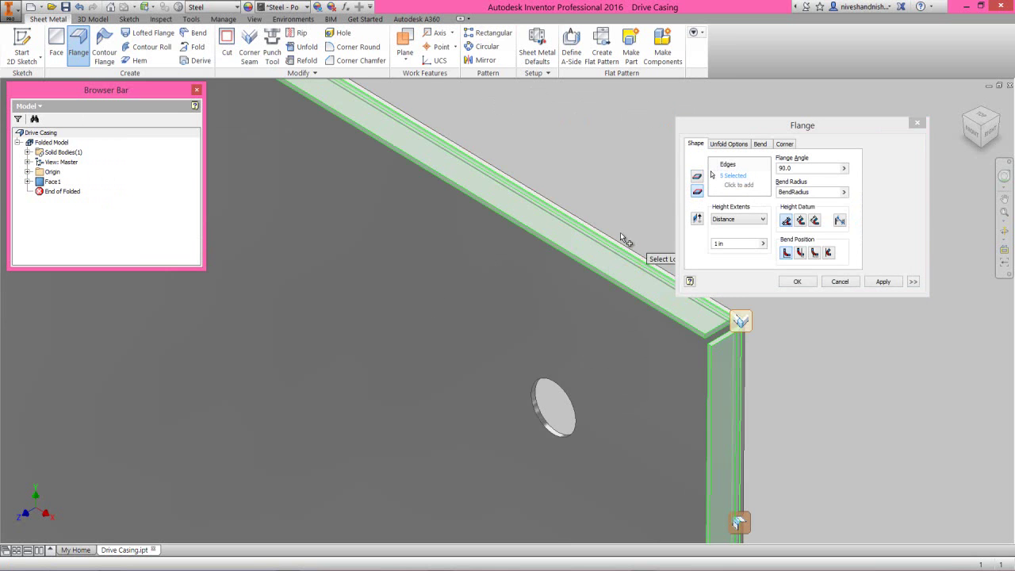
scroll(635, 239, down, 4)
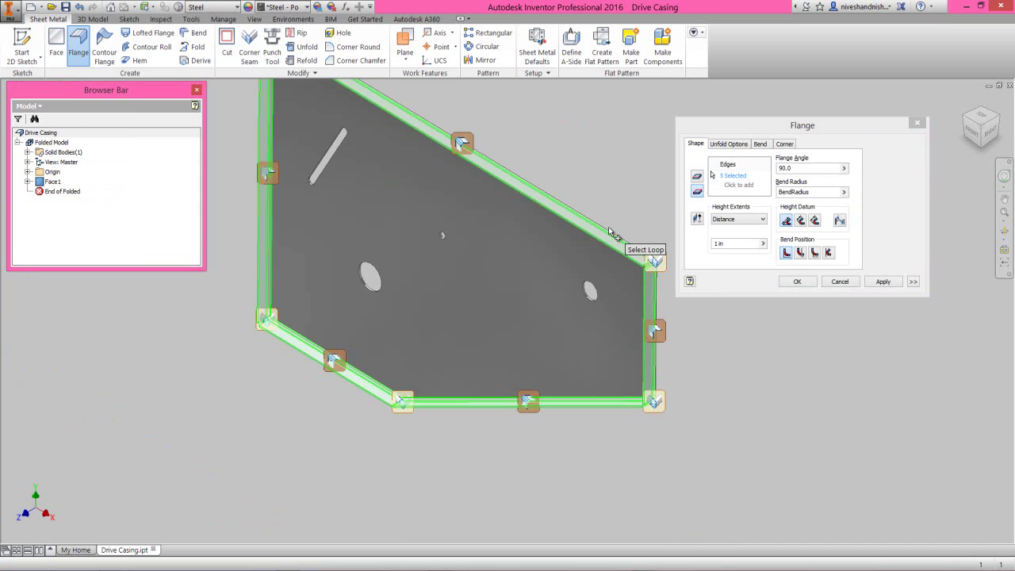
click(738, 242)
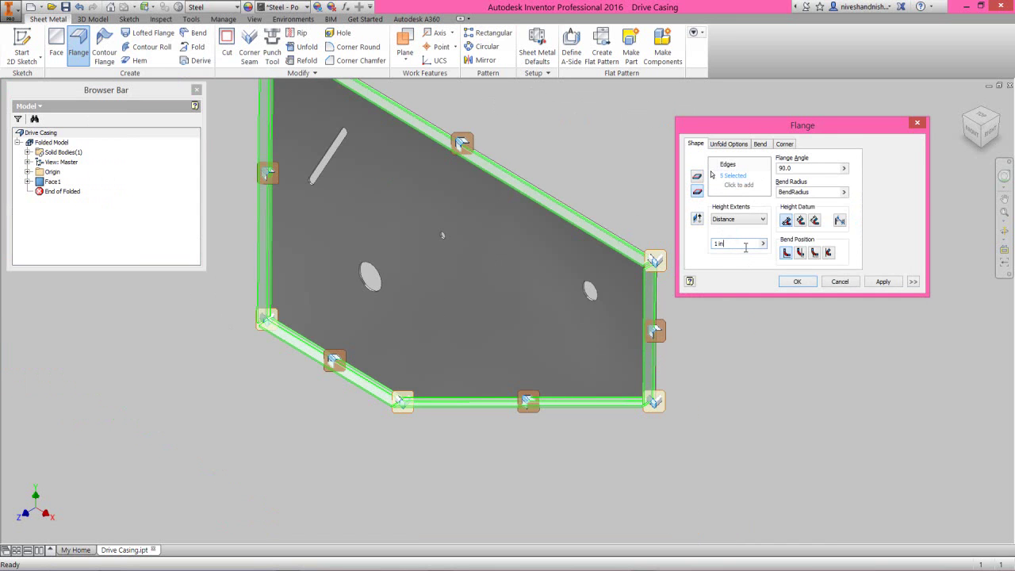
drag(744, 244, 708, 247)
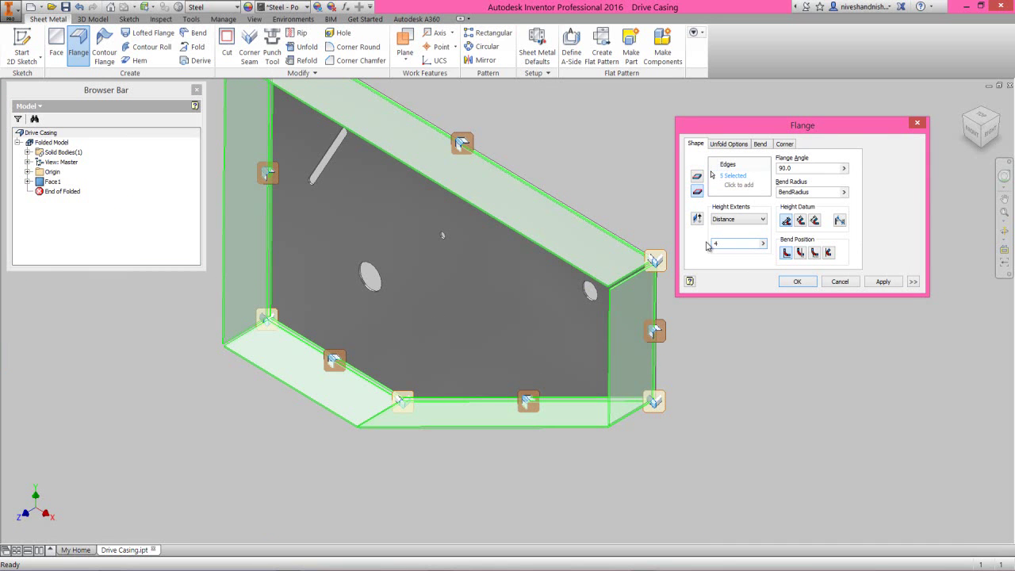
click(785, 281)
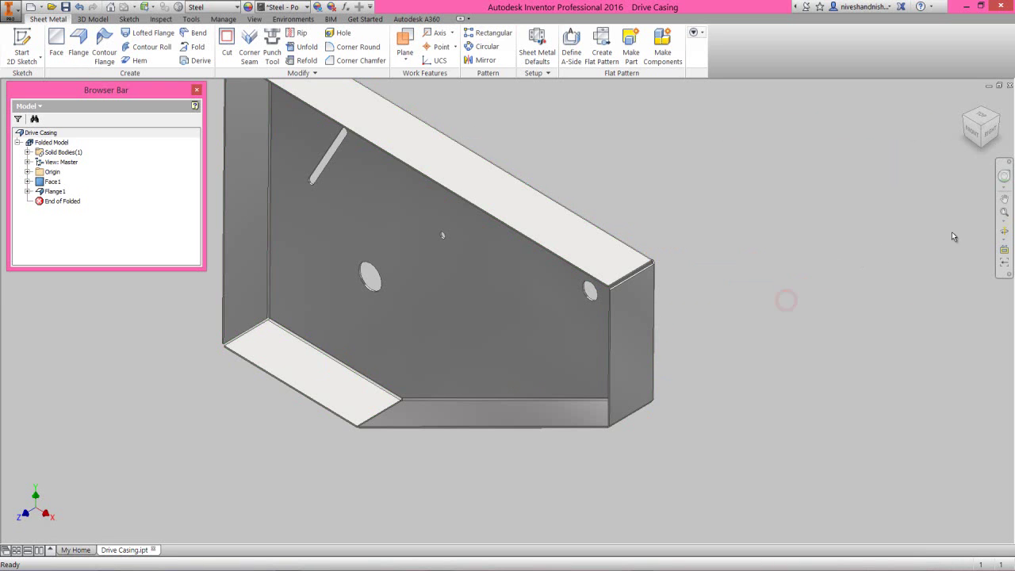
Step: Add a 1 in flange at 90 degrees along the sloped upper wall's front edge, flipped inward over the casing opening
click(1003, 212)
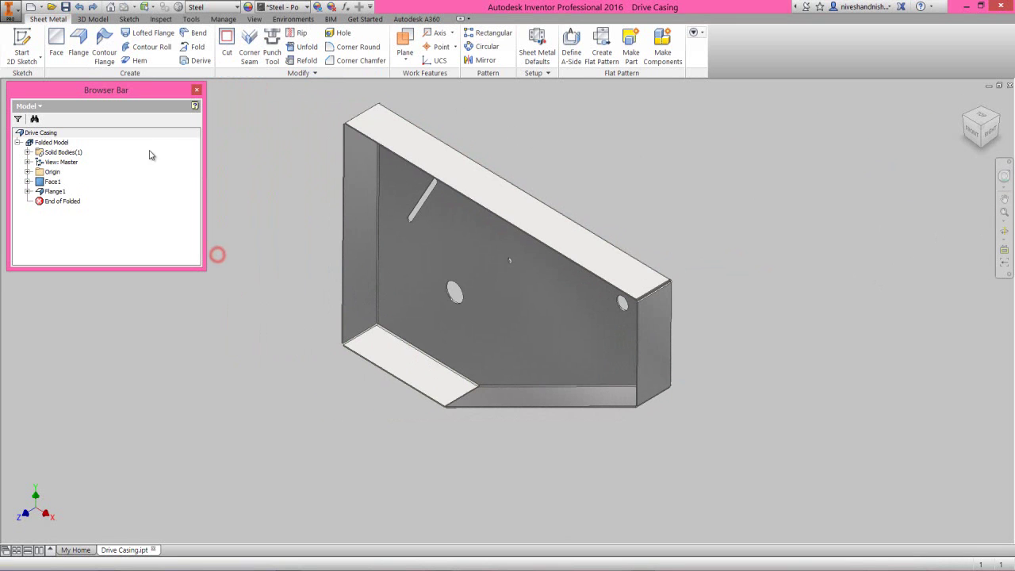
click(87, 52)
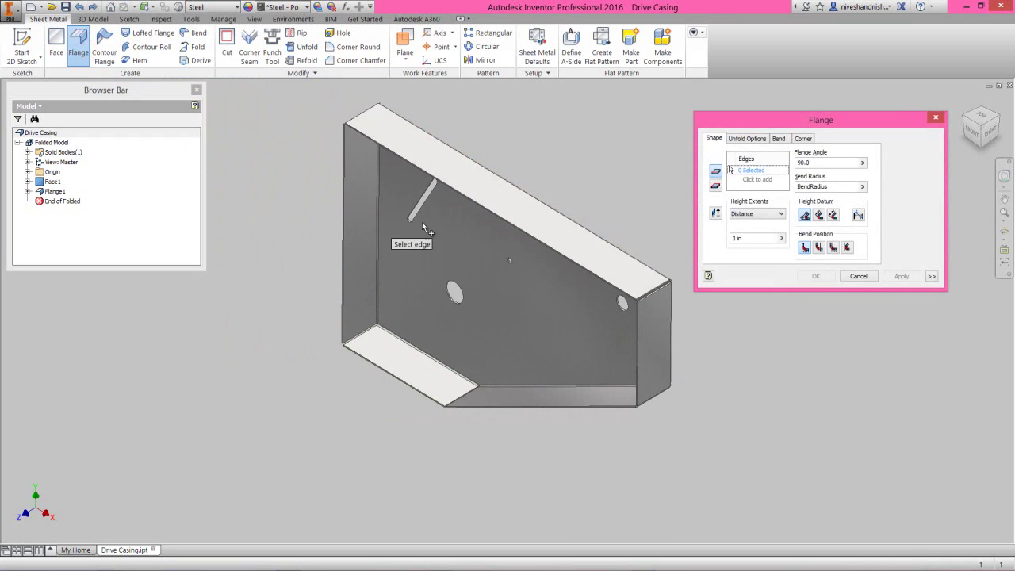
scroll(595, 264, down, 3)
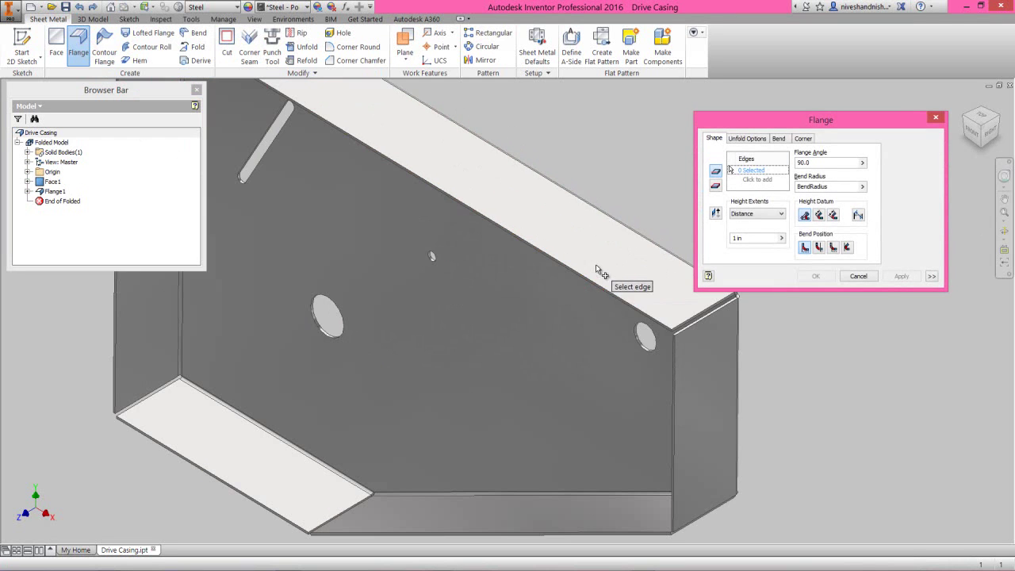
scroll(625, 297, down, 2)
click(627, 311)
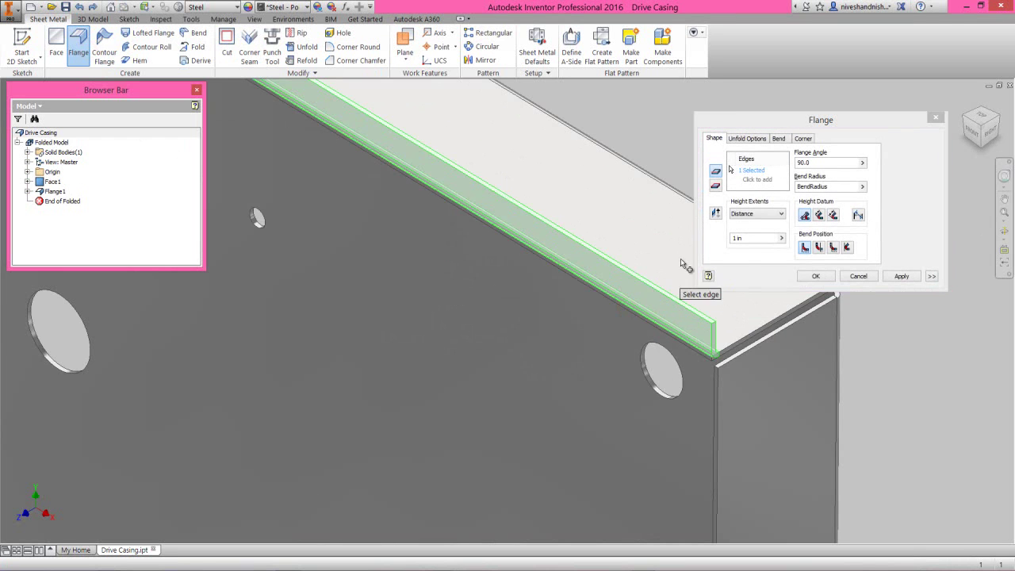
click(715, 212)
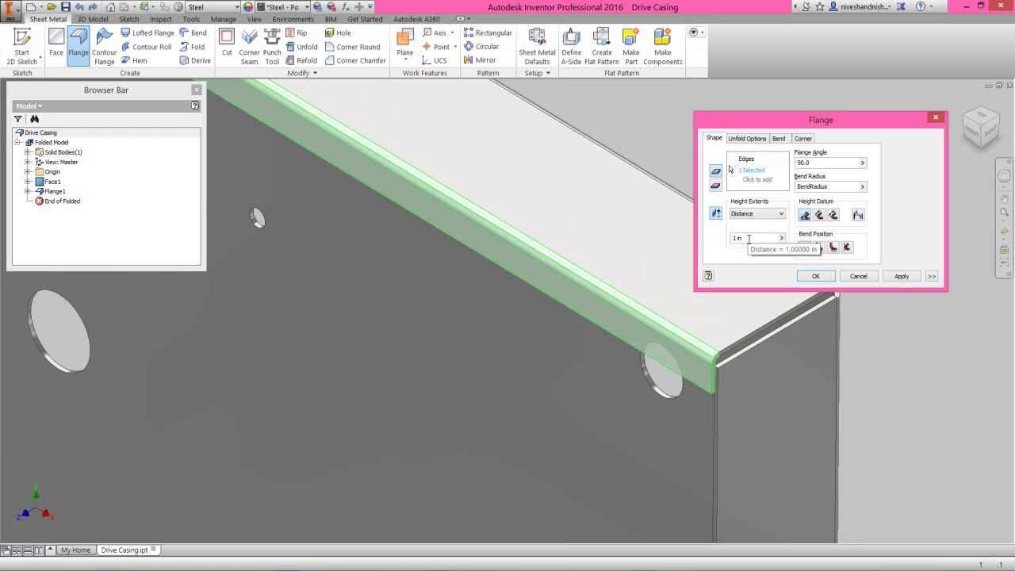
click(899, 277)
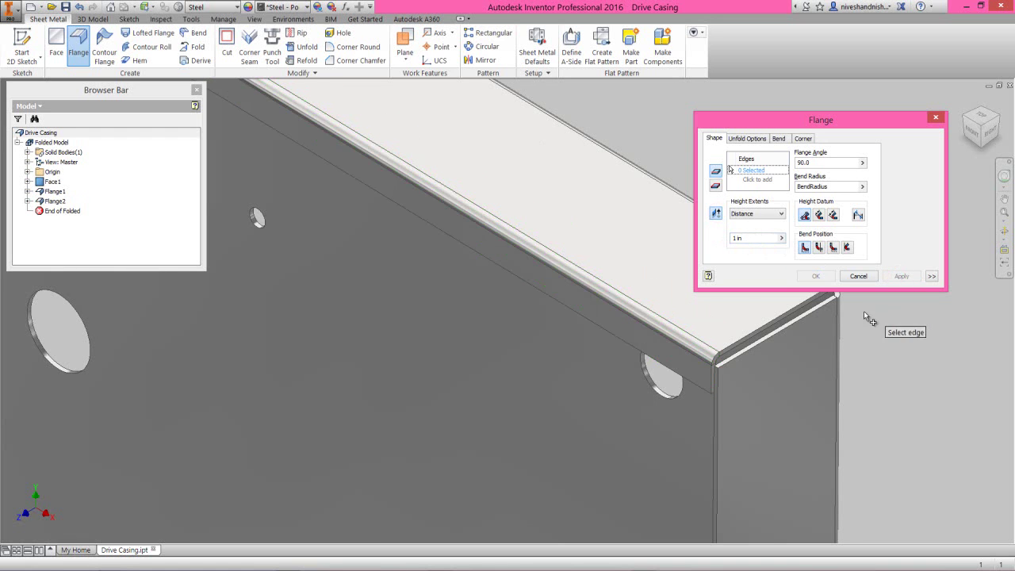
Step: Set up a 1 in inward flange at 90 degrees on the front vertical edge of the short right wall
drag(829, 127, 332, 124)
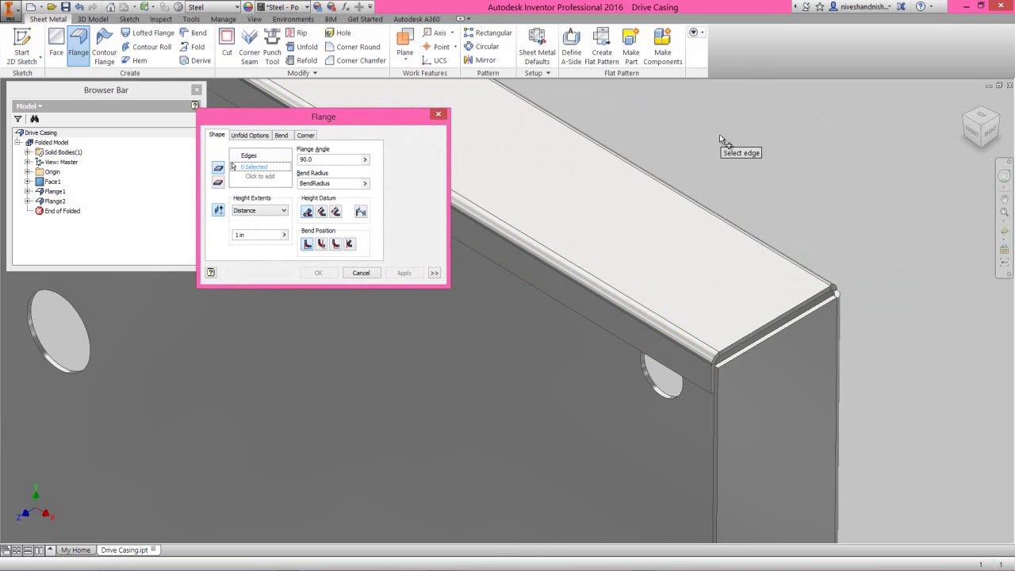
scroll(702, 140, up, 2)
scroll(734, 282, down, 2)
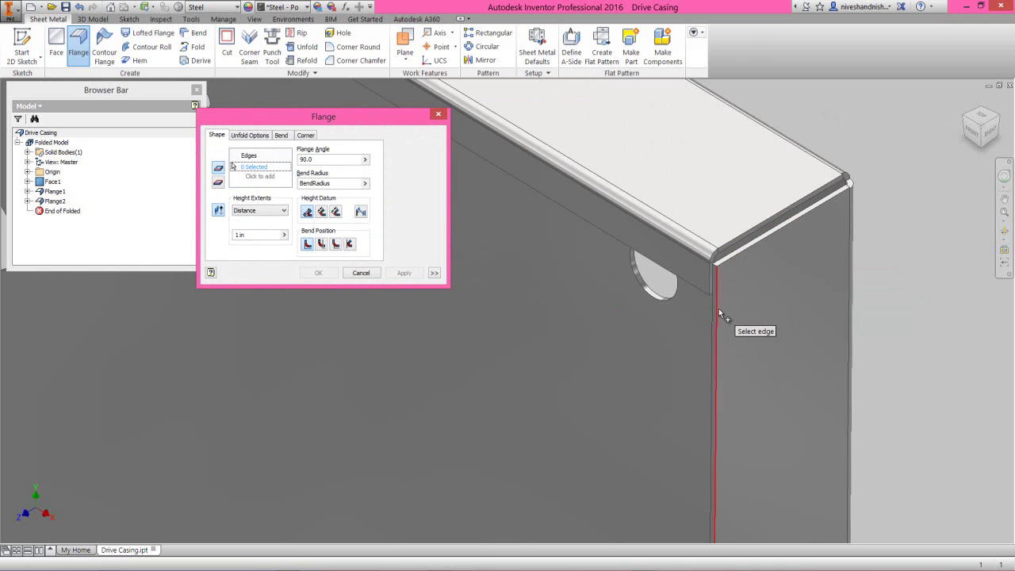
click(717, 309)
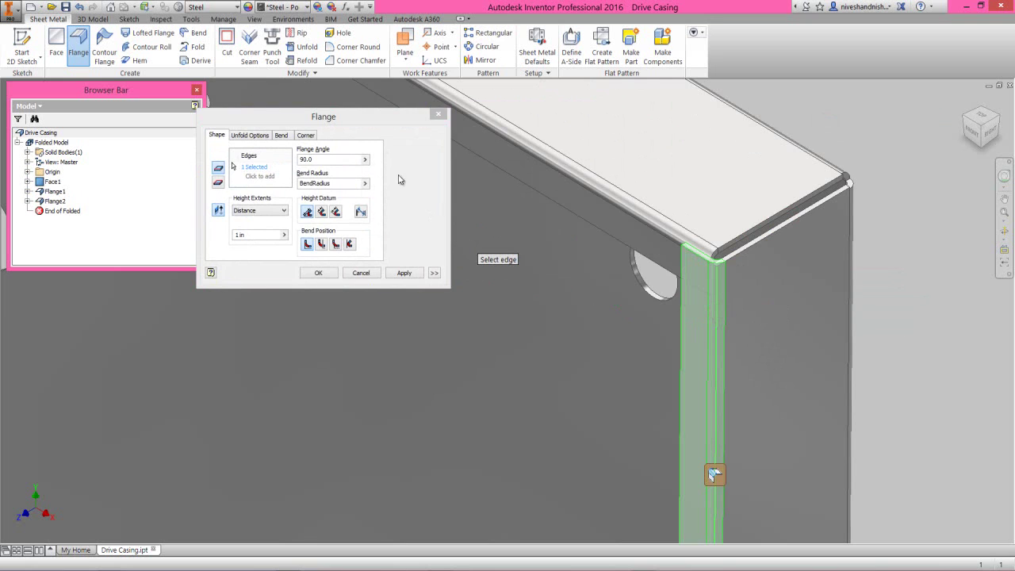
click(373, 121)
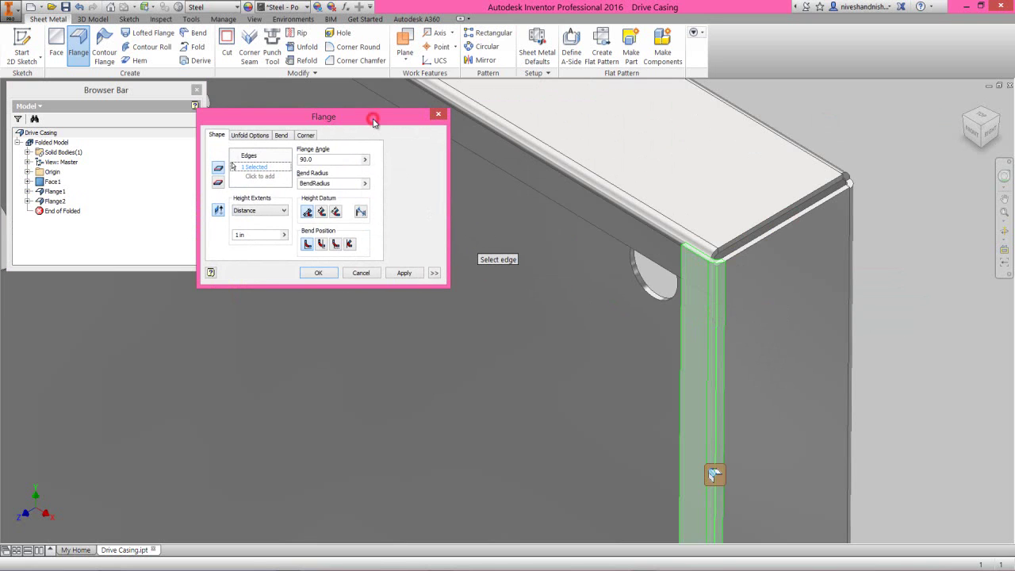
Step: Set the flange's width extents to Offset with values 0 and 0.1, reference the upper flange's inner edge, and create the flange
click(434, 272)
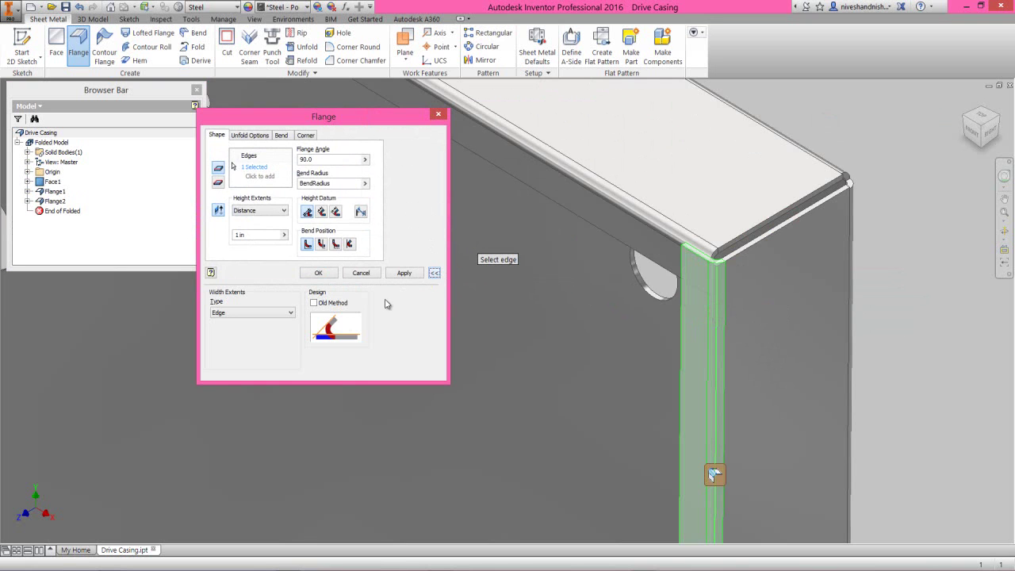
scroll(241, 342, down, 2)
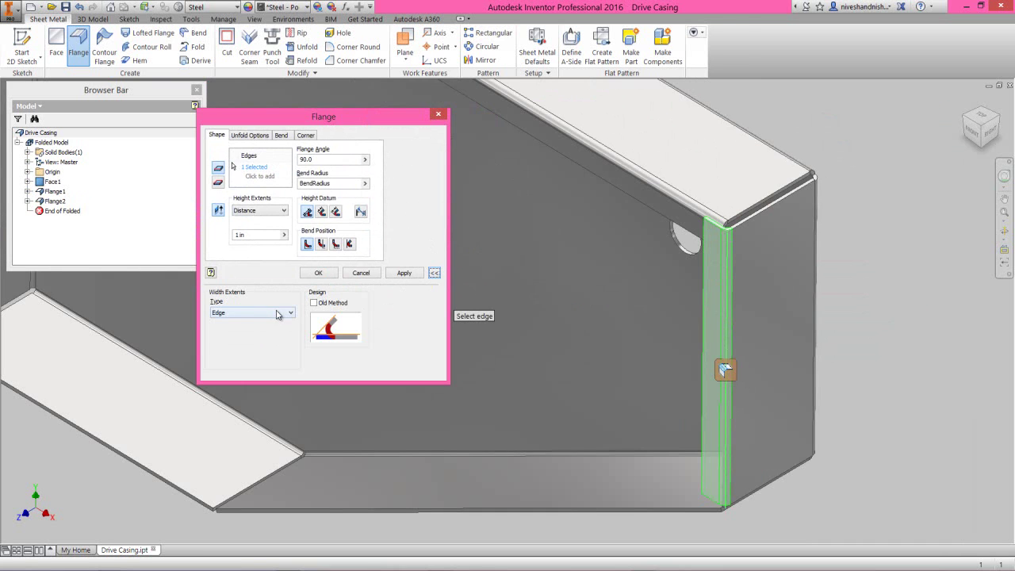
click(277, 314)
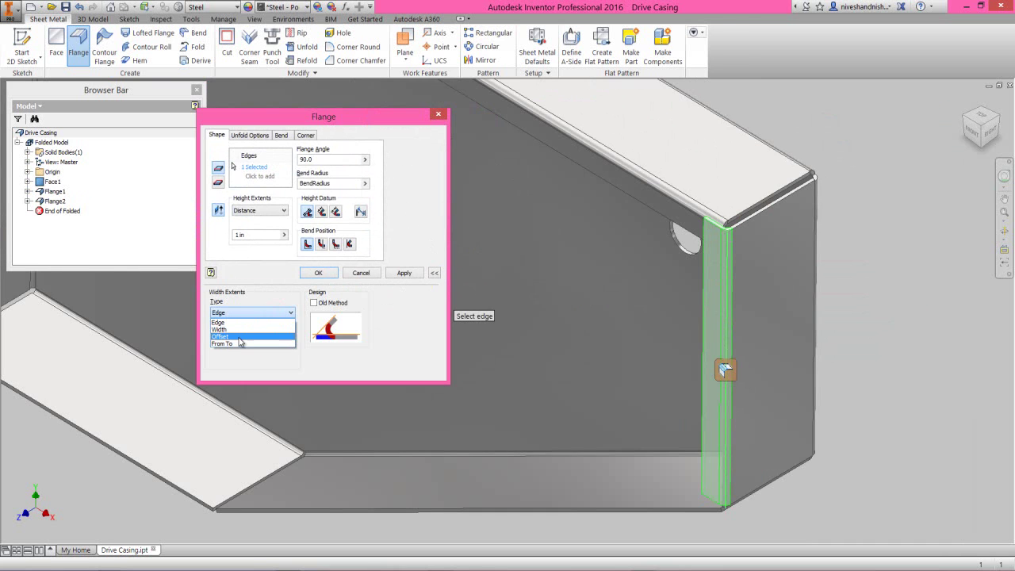
click(239, 340)
click(251, 338)
click(245, 357)
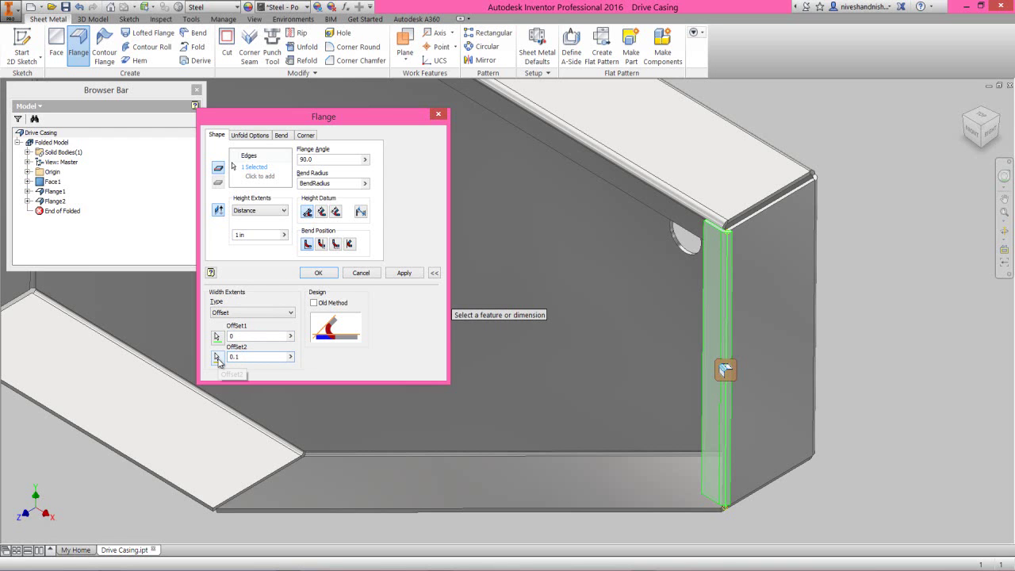
click(217, 358)
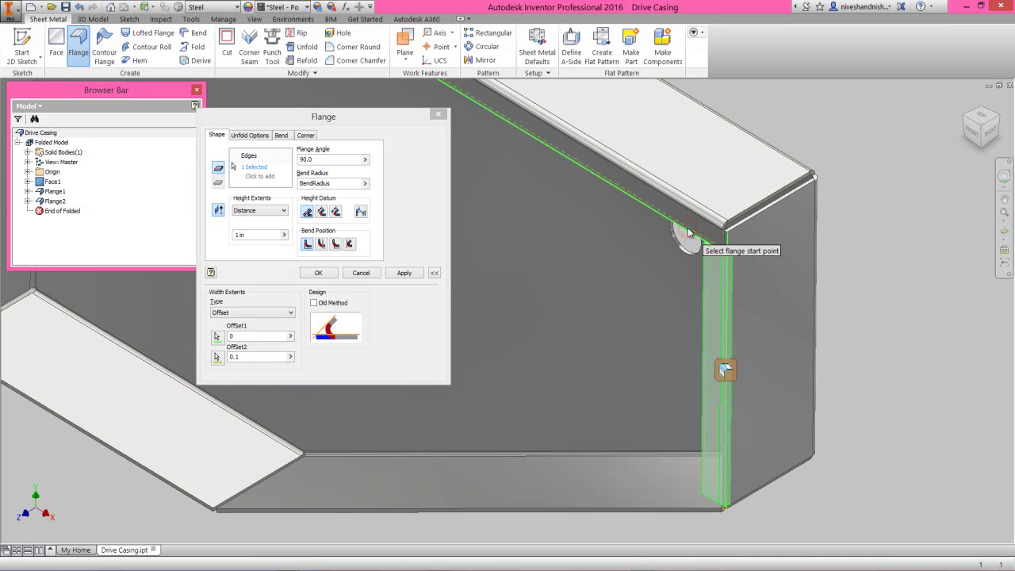
click(318, 273)
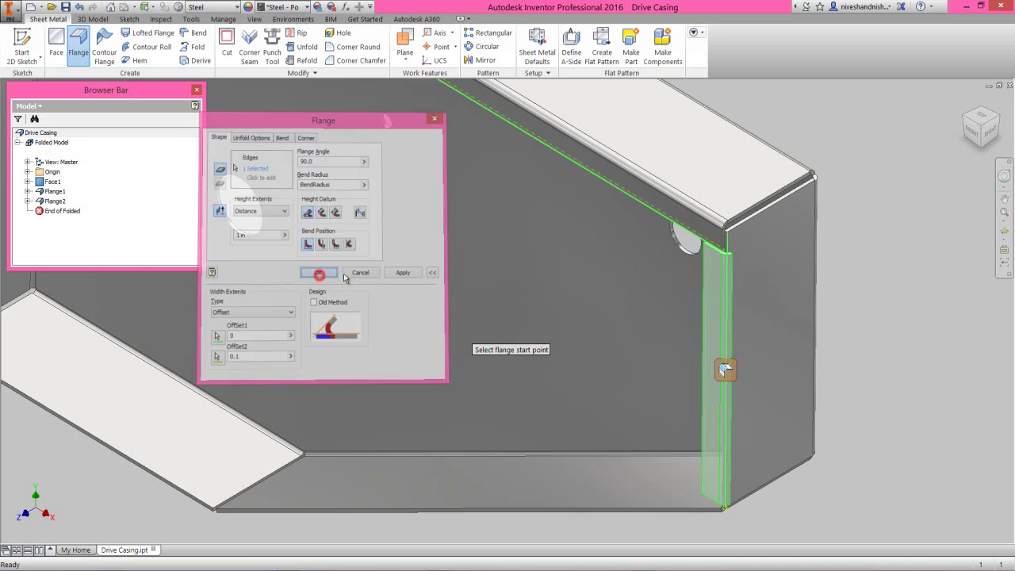
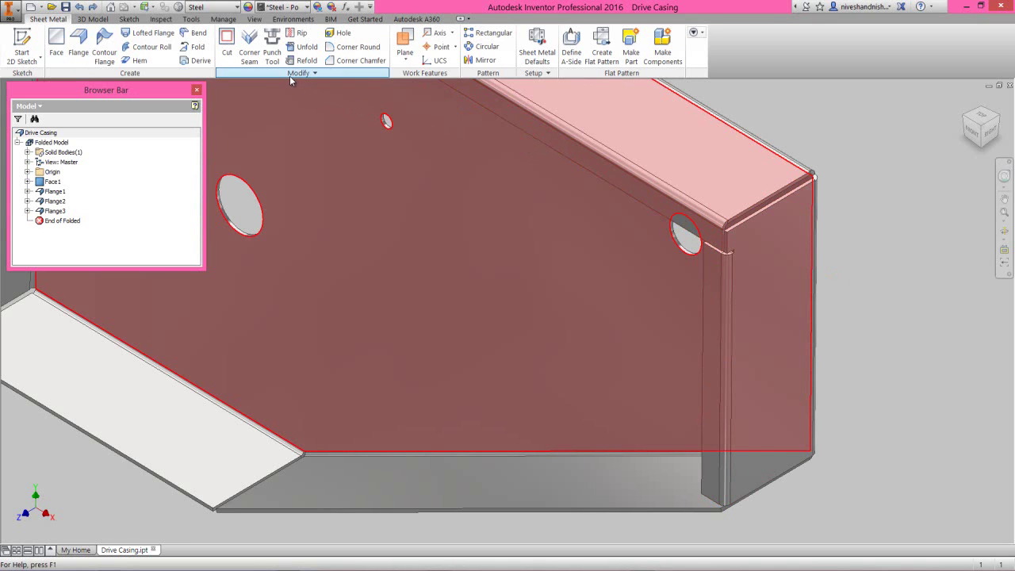
Step: Add a mitered corner seam with a Thickness gap between the upper and right inward flanges, using face/edge distance
click(249, 54)
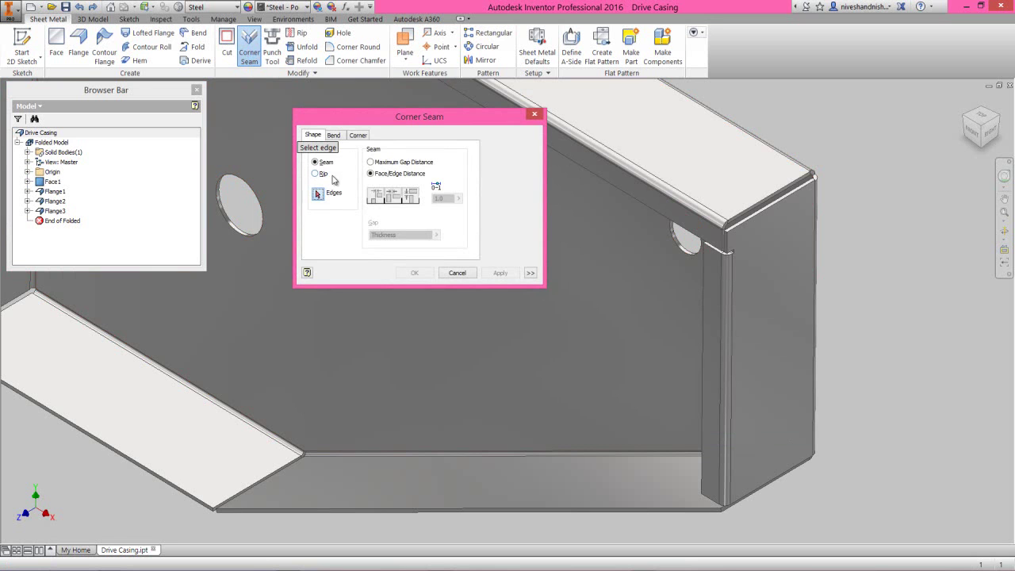
drag(454, 123, 427, 125)
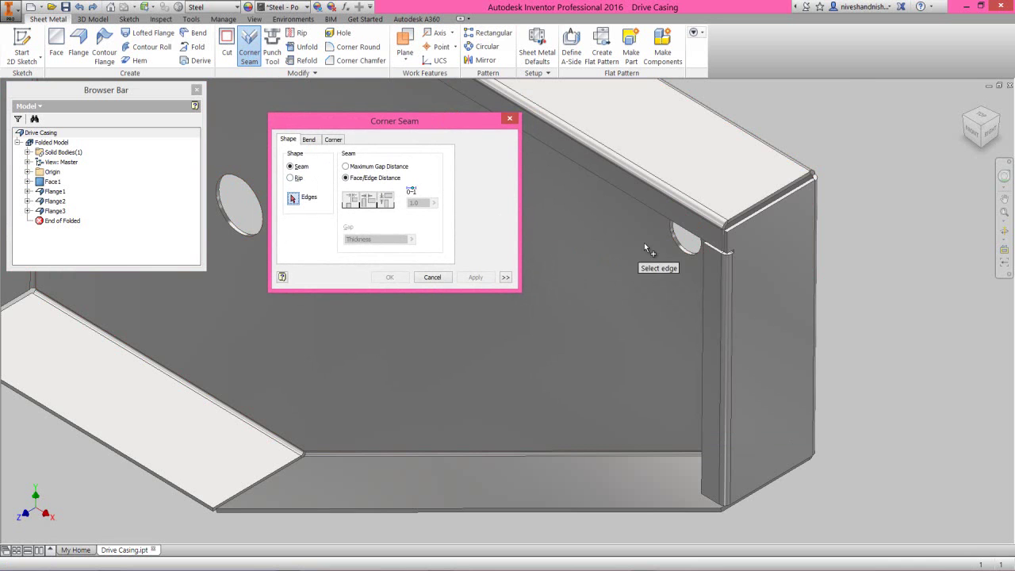
scroll(697, 238, down, 2)
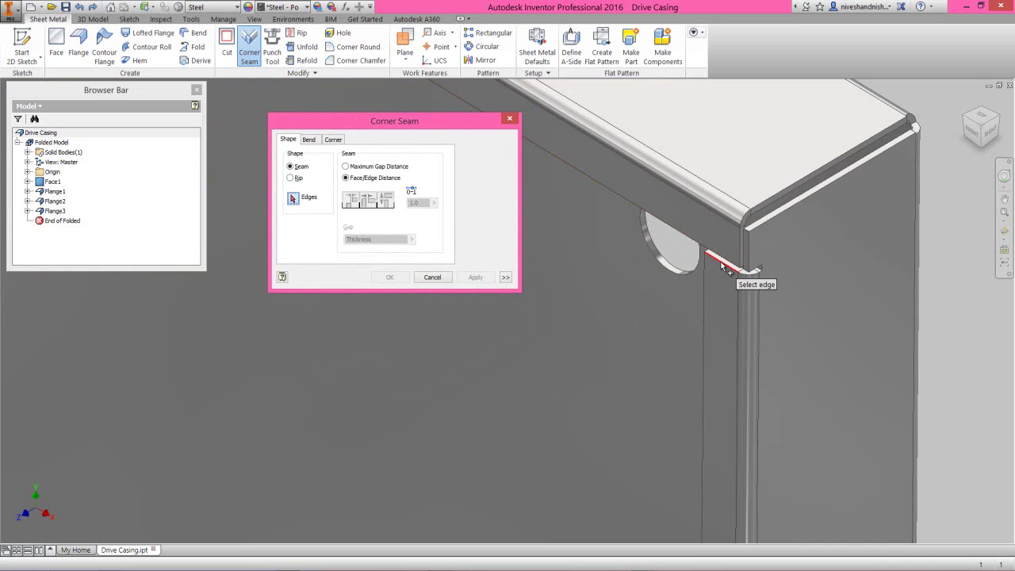
click(723, 265)
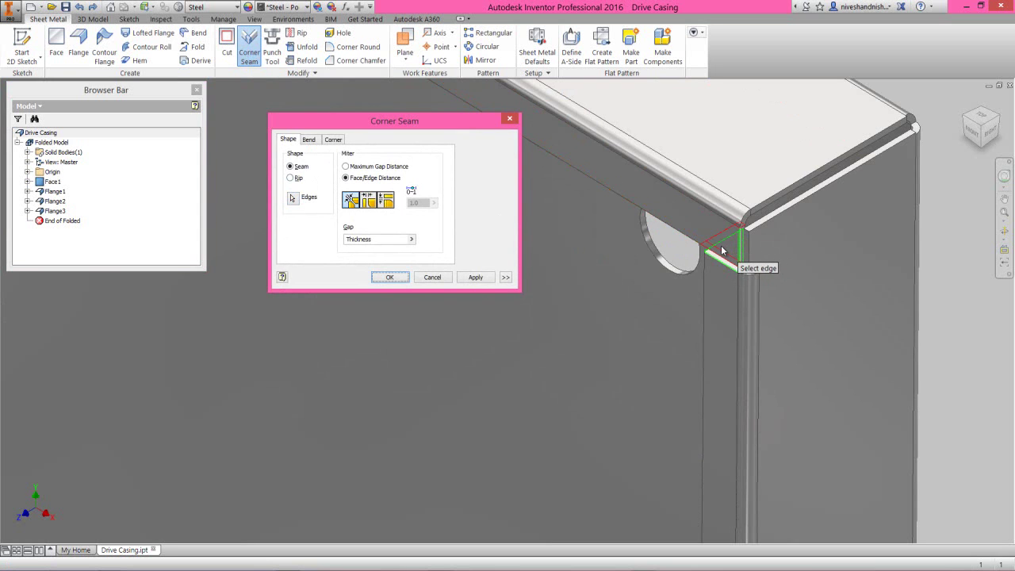
click(389, 277)
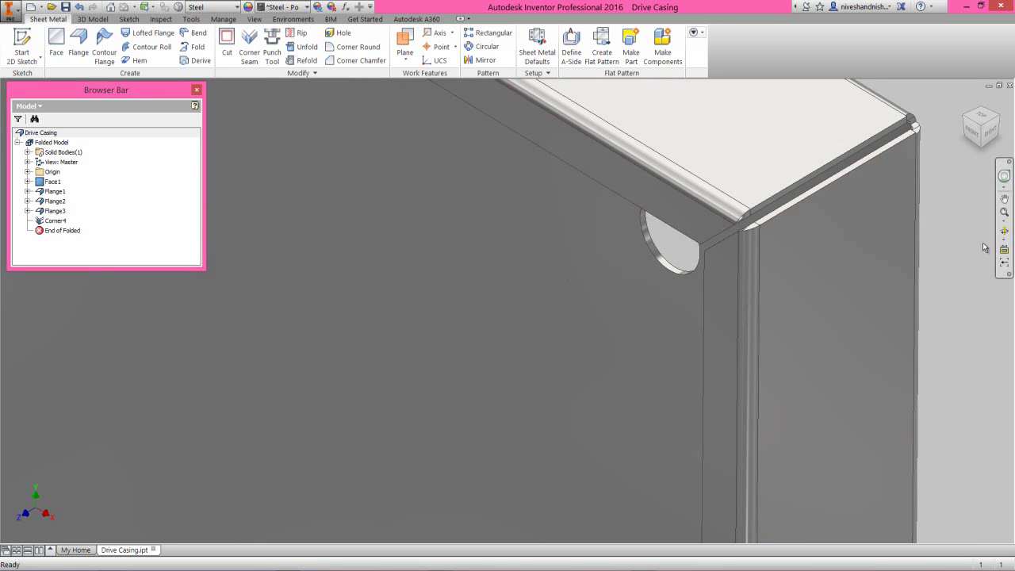
Step: Set up a 1 in inward flange at 90 degrees on the front edge of the lower sloped wall beside the short right wall
click(1000, 223)
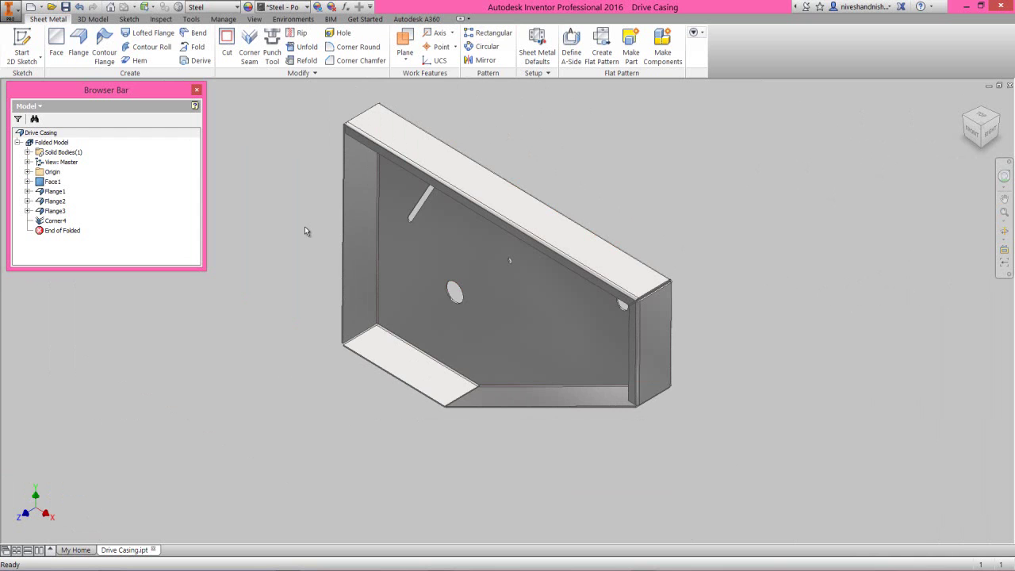
click(314, 261)
click(78, 44)
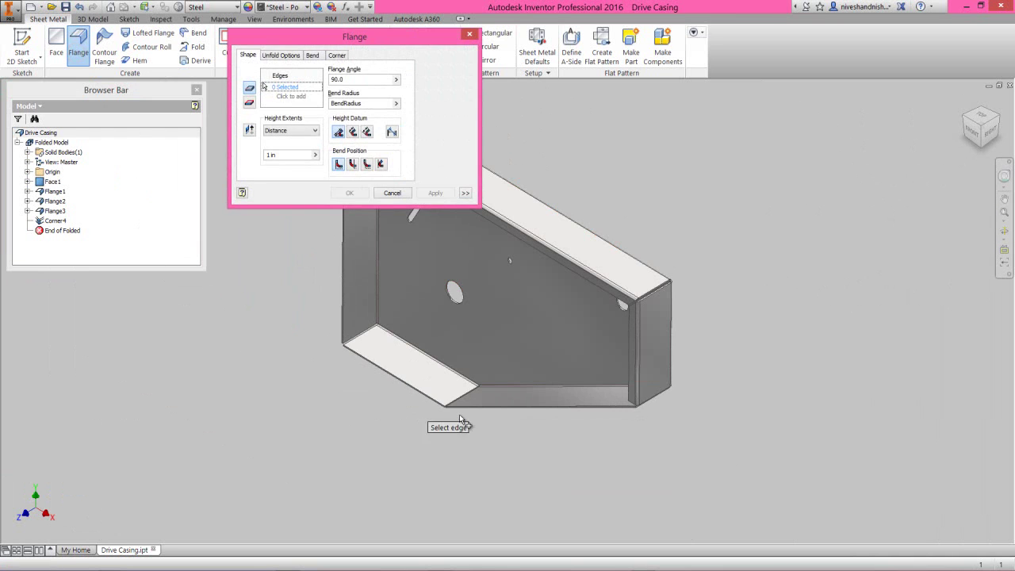
scroll(586, 396, down, 5)
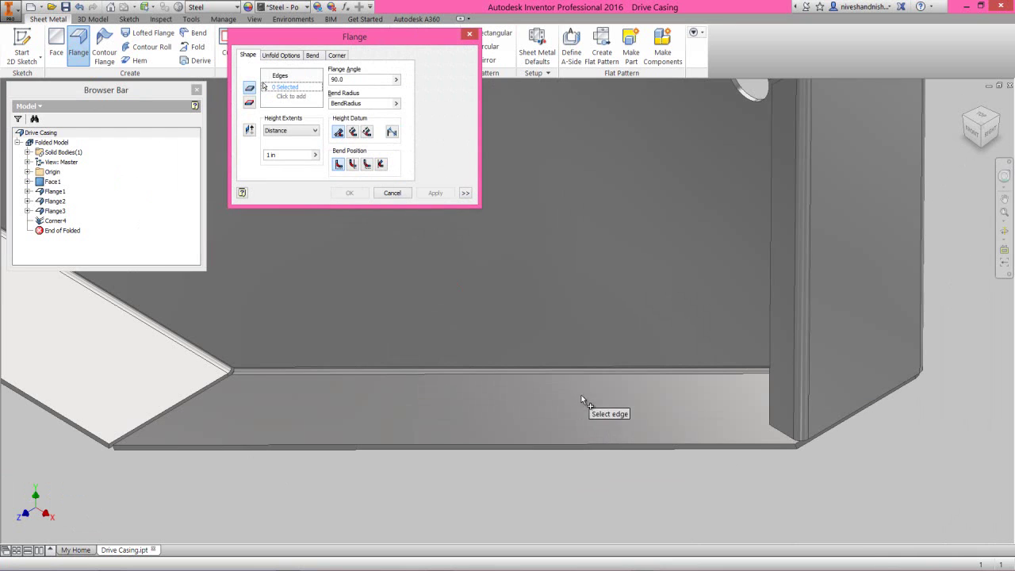
click(752, 449)
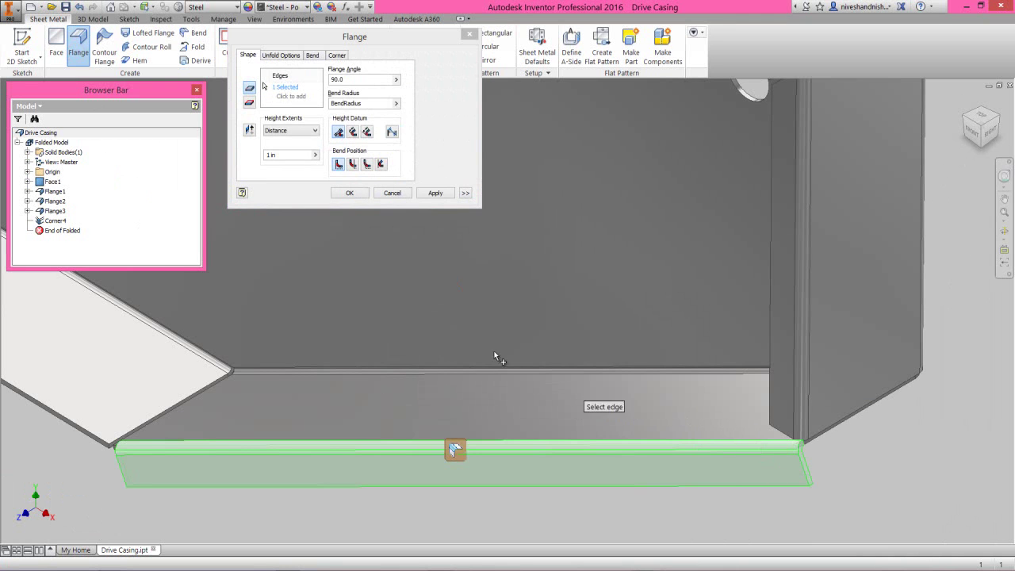
click(291, 199)
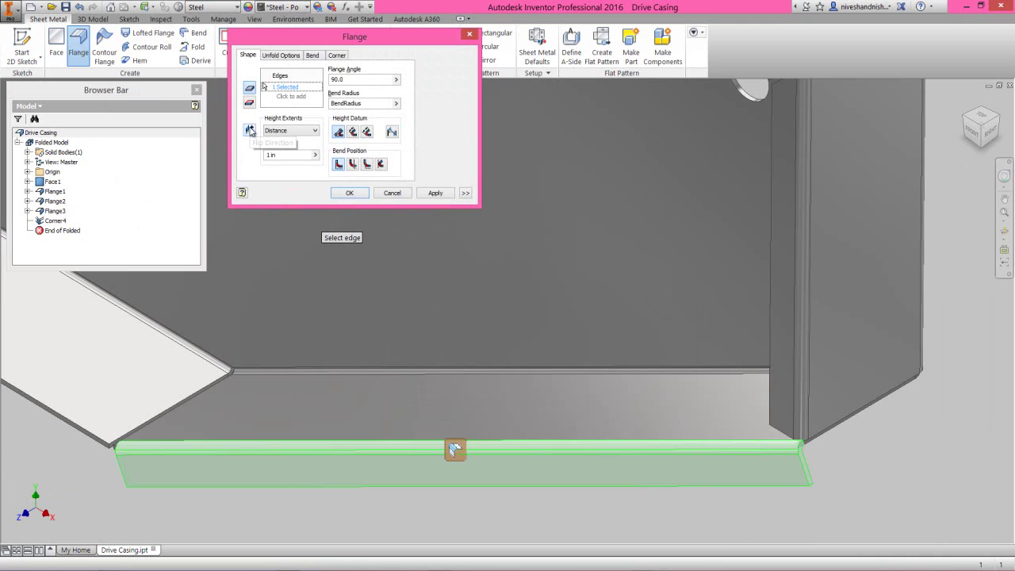
click(250, 130)
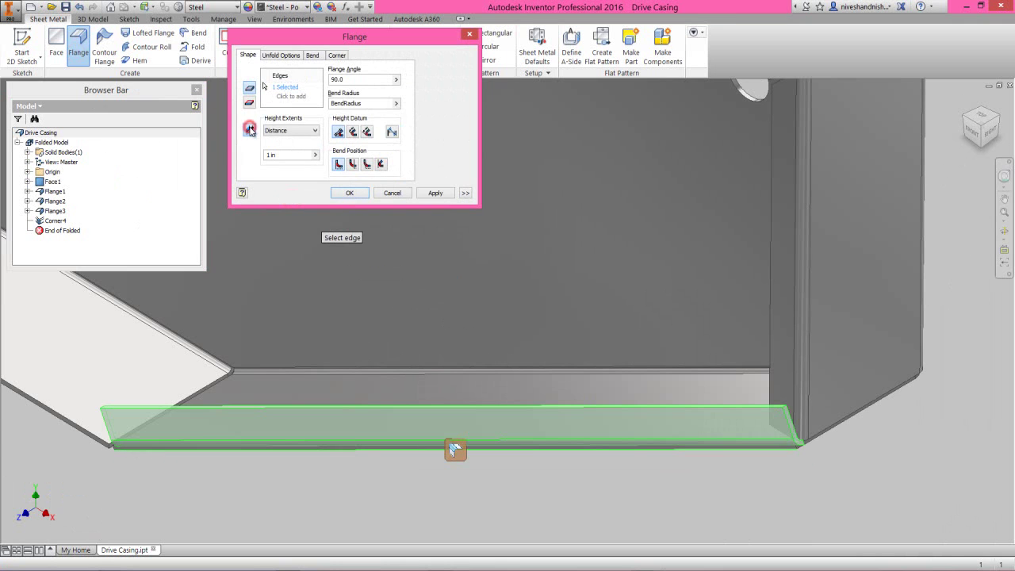
Step: Set the flange's width extents to Offset with values 0 and 0.1, reference the right flange's lower inner corner, and create the flange
click(465, 192)
click(317, 232)
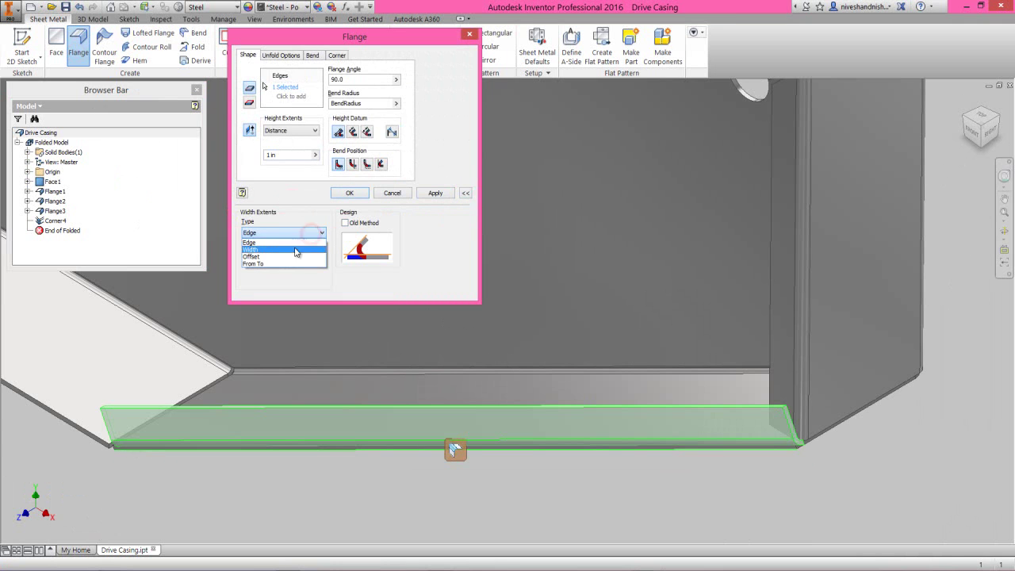
click(282, 256)
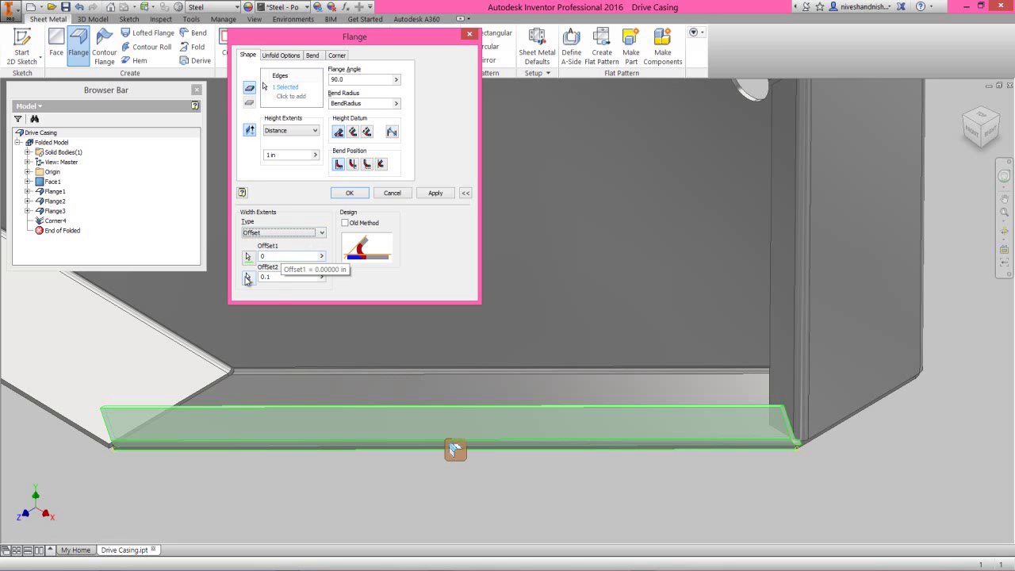
click(248, 276)
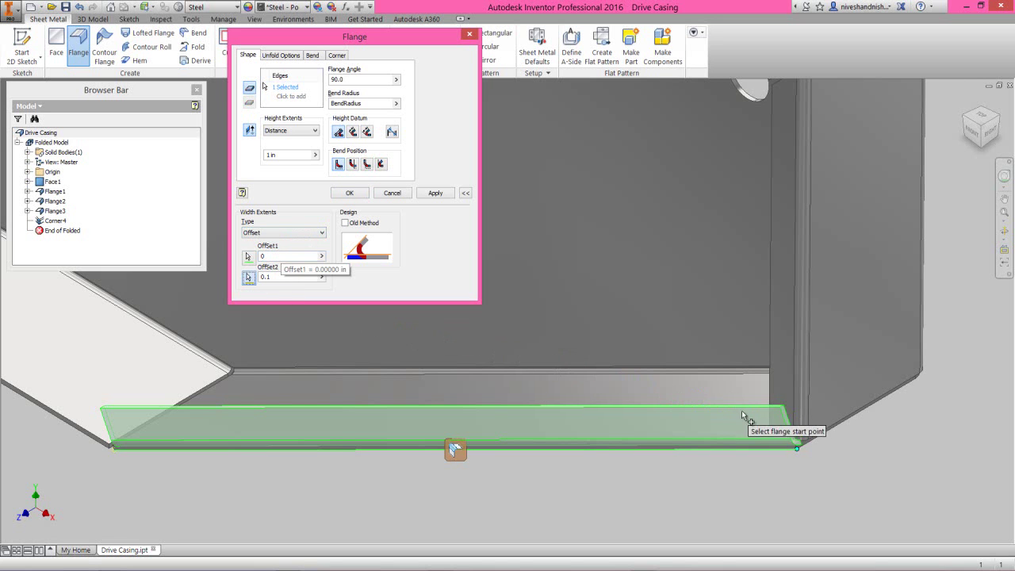
click(765, 422)
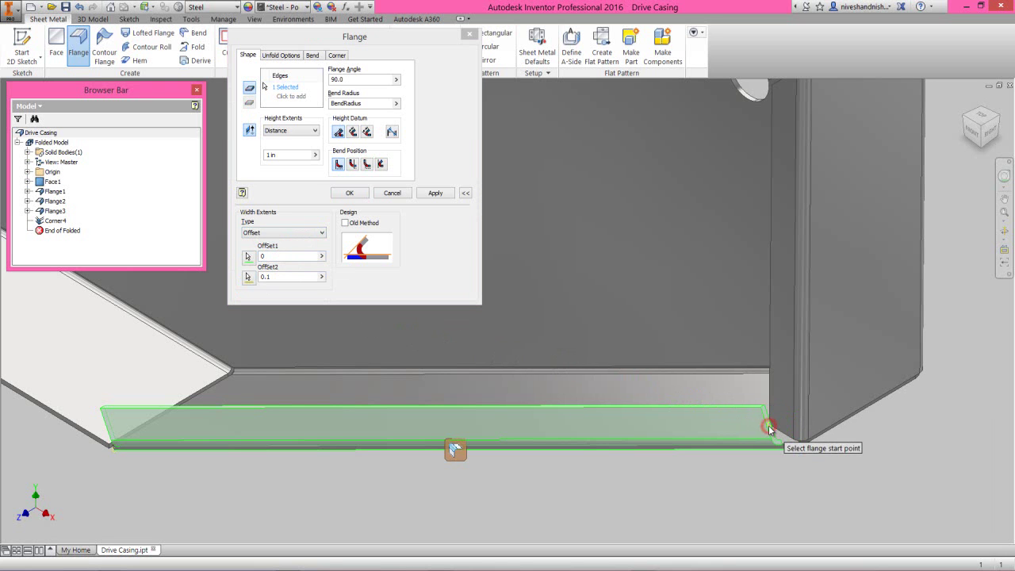
click(355, 196)
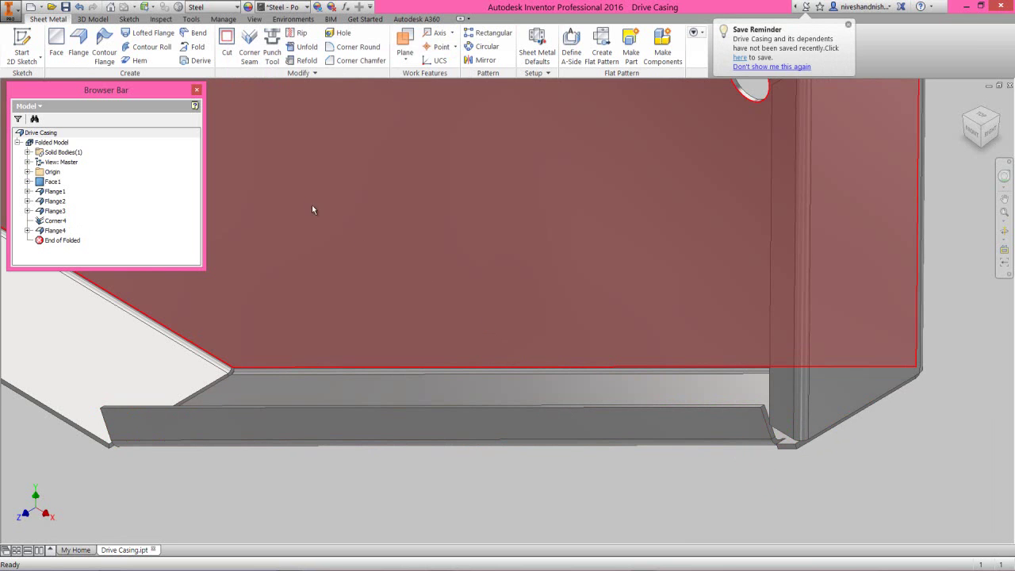
Step: Add a mitered corner seam with a Thickness gap between the short right wall's flange and the lower sloped flange, using face/edge distance
click(249, 49)
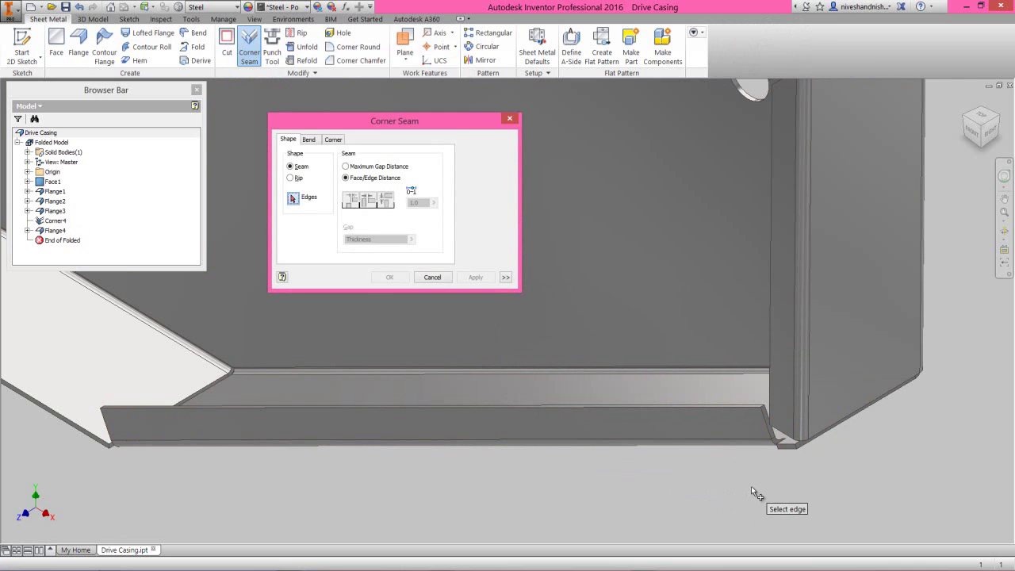
click(778, 432)
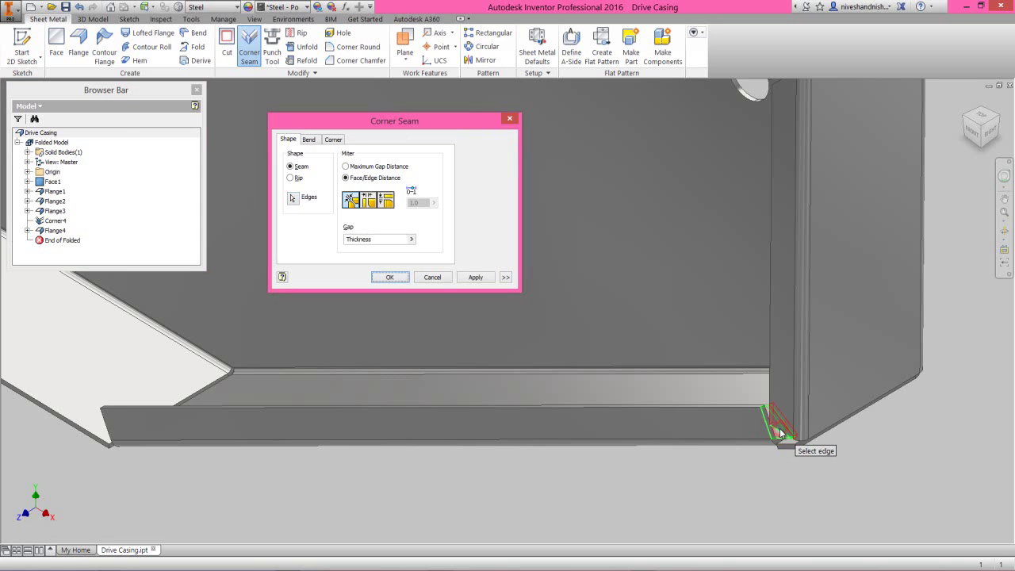
click(390, 276)
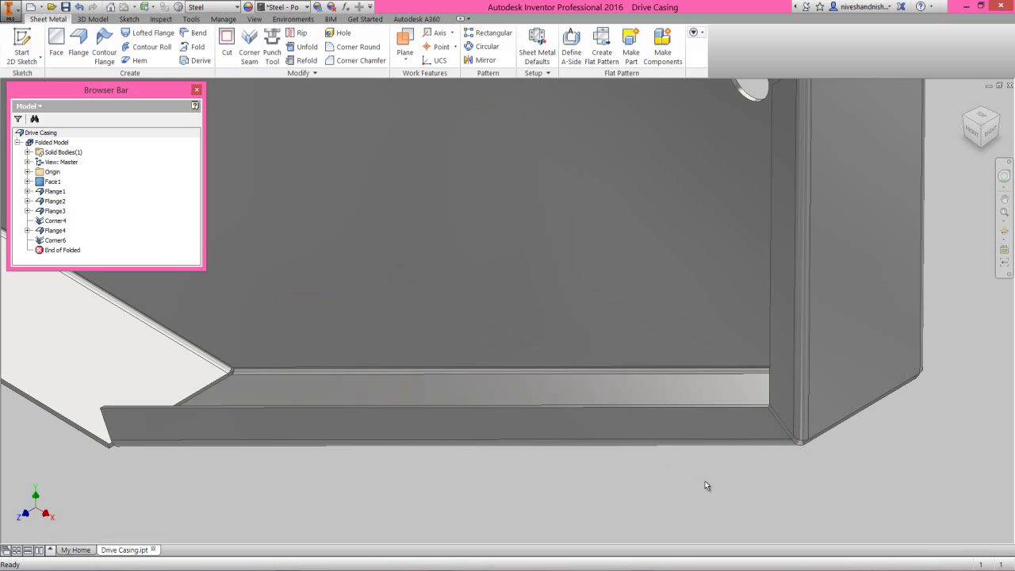
Step: Set up a 1 in flange at 90 degrees on the bottom wall's front edge, flipped inward over the casing opening
click(1004, 211)
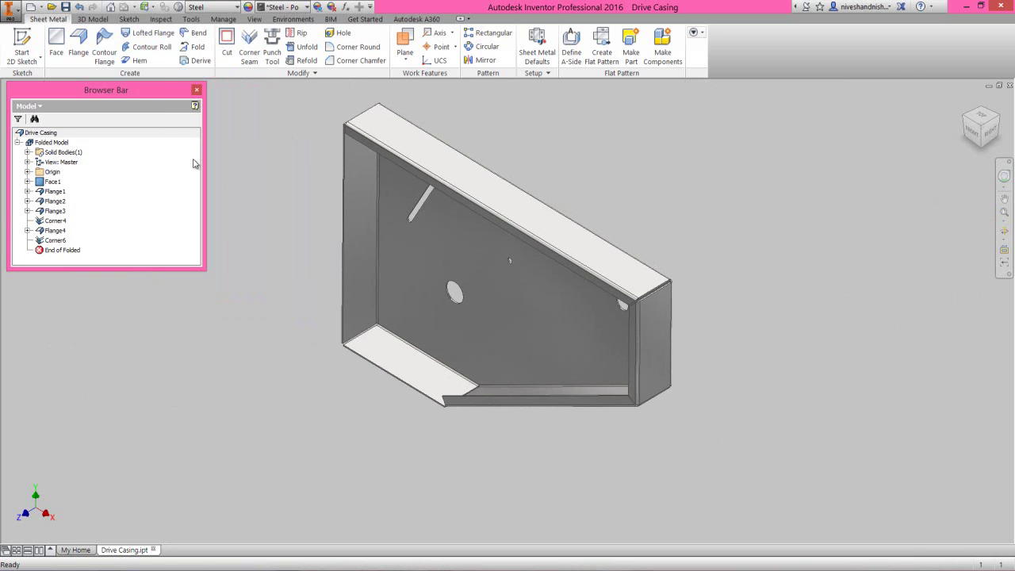
click(77, 49)
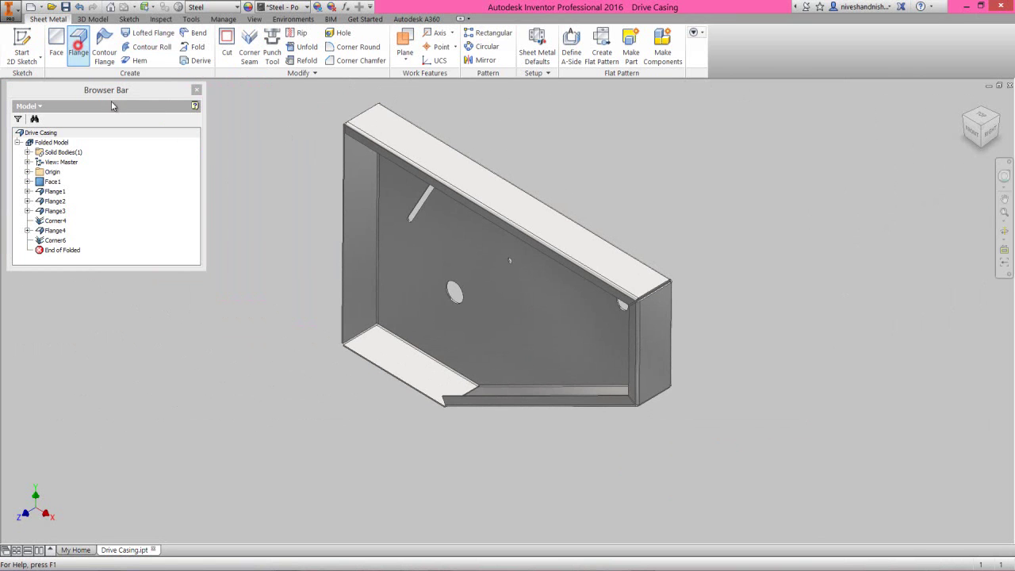
scroll(397, 405, up, 5)
scroll(447, 411, up, 3)
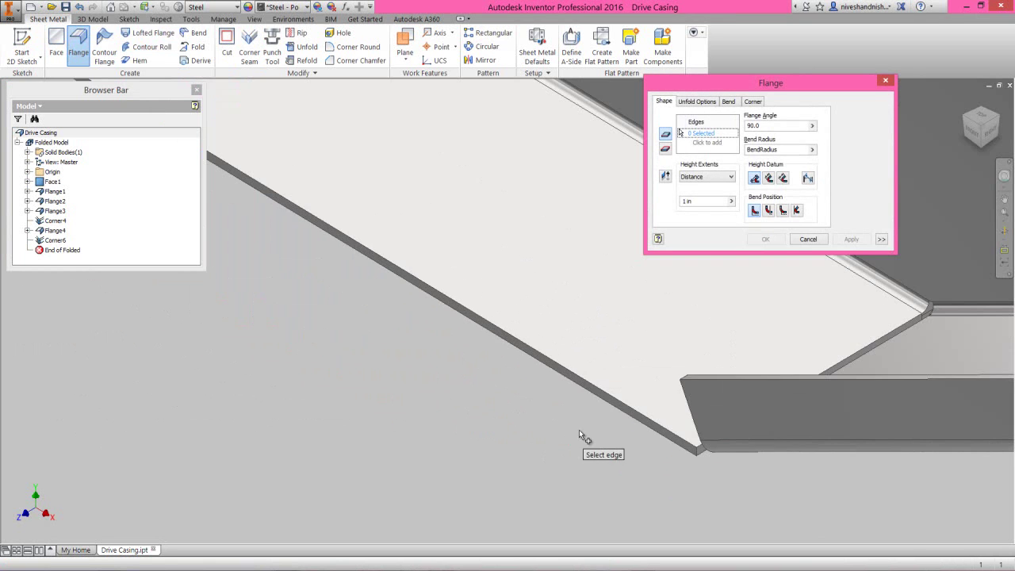
click(623, 415)
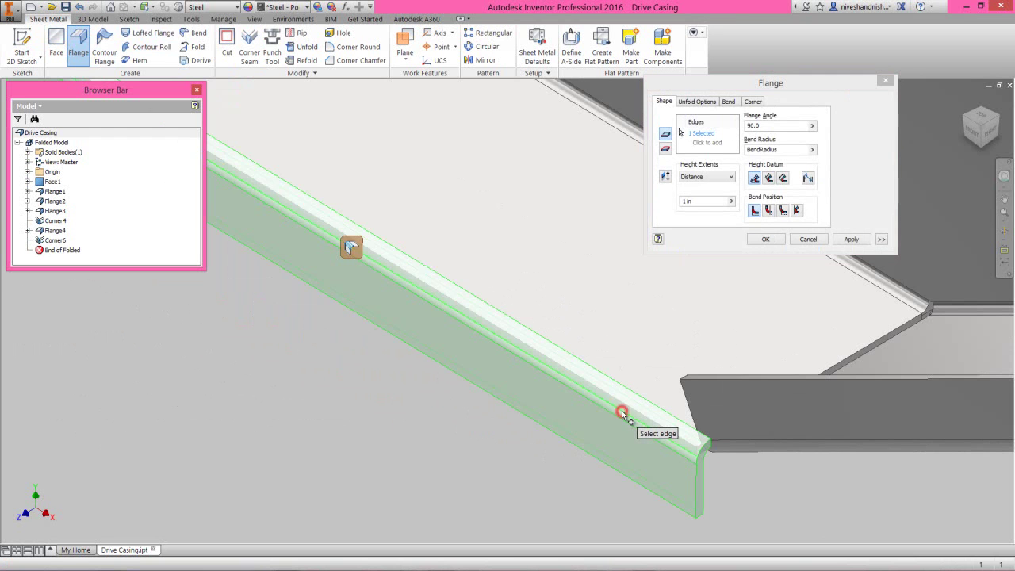
click(665, 177)
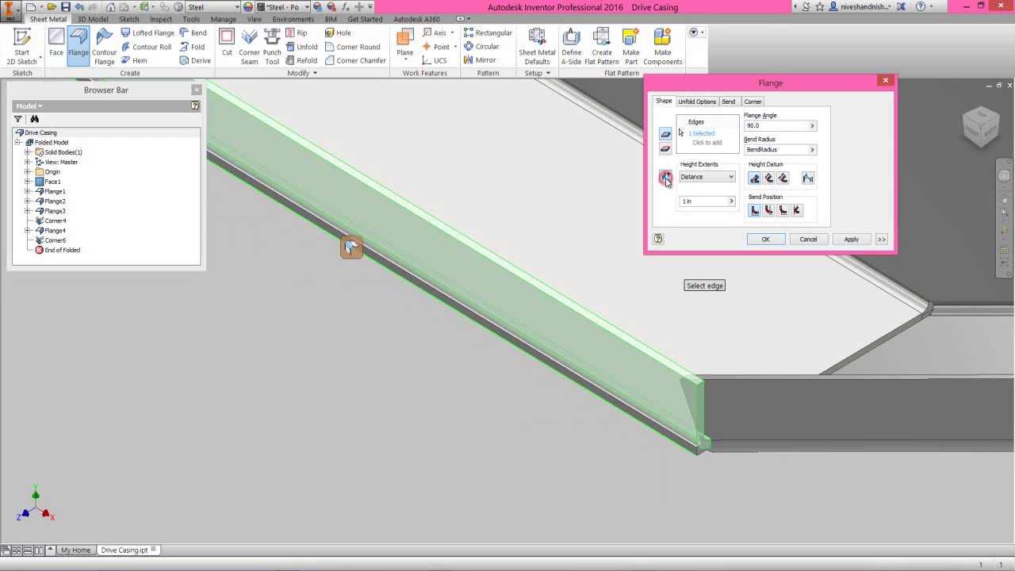
Step: Set the bottom flange's width extents to Offset with values 0 and 0.1, reference the lower sloped flange's inner corner, and create the flange
click(880, 239)
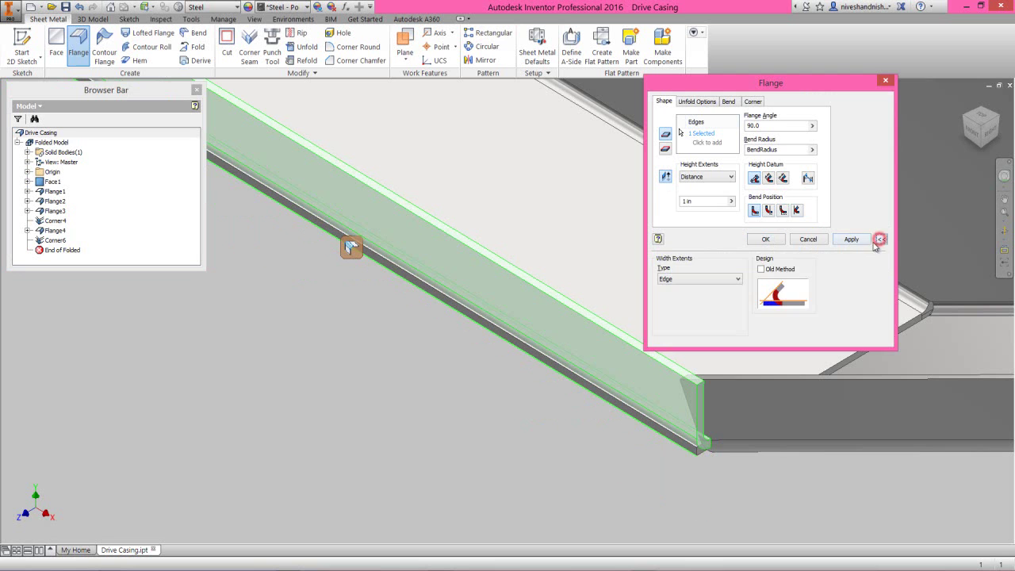
drag(764, 91, 139, 152)
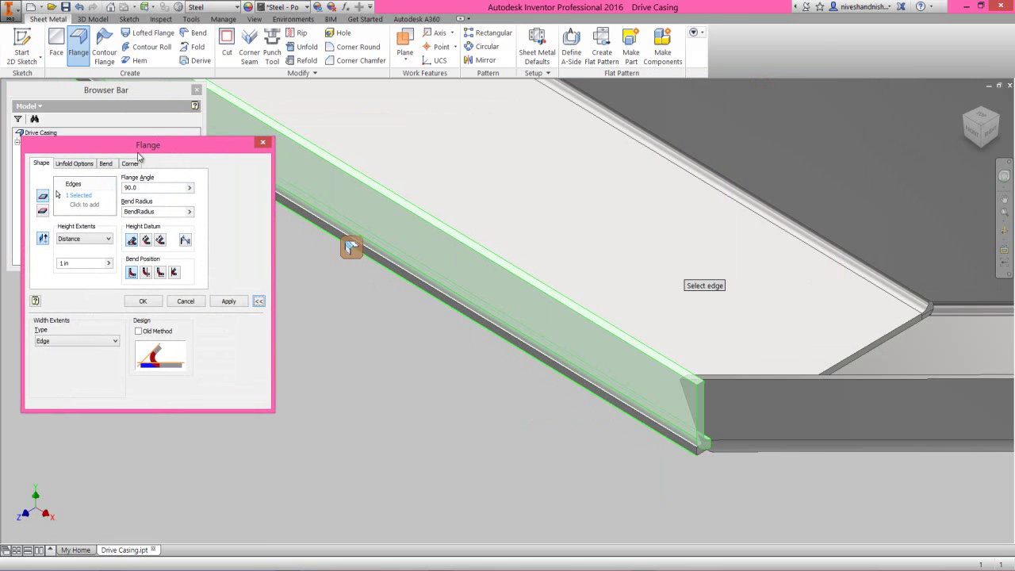
click(95, 340)
click(86, 365)
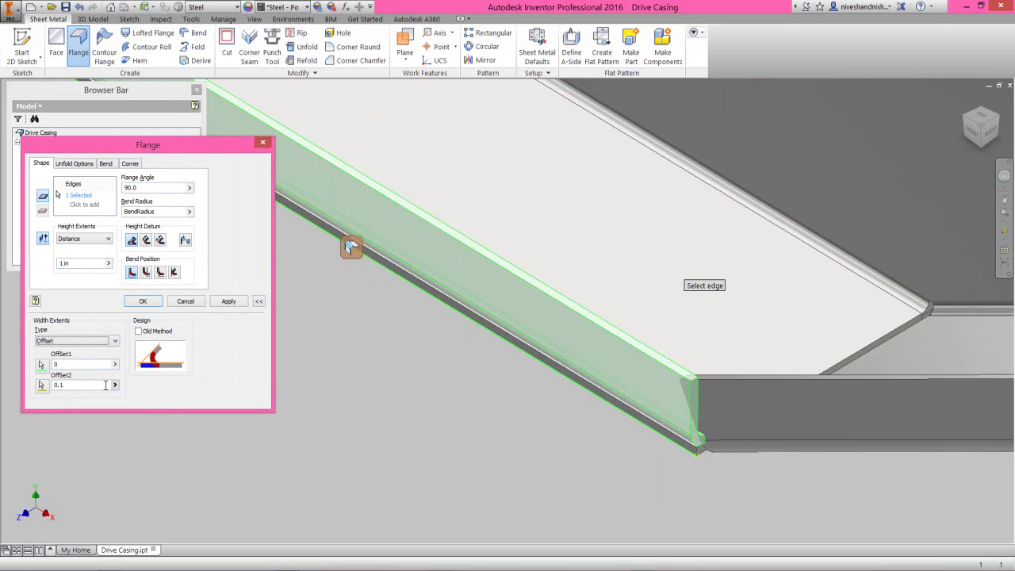
click(42, 386)
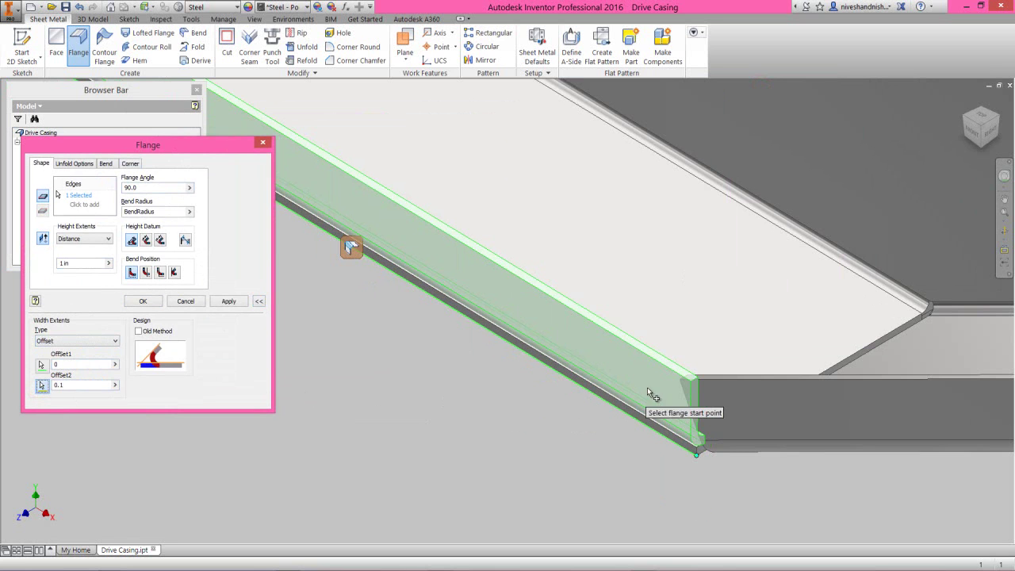
click(677, 382)
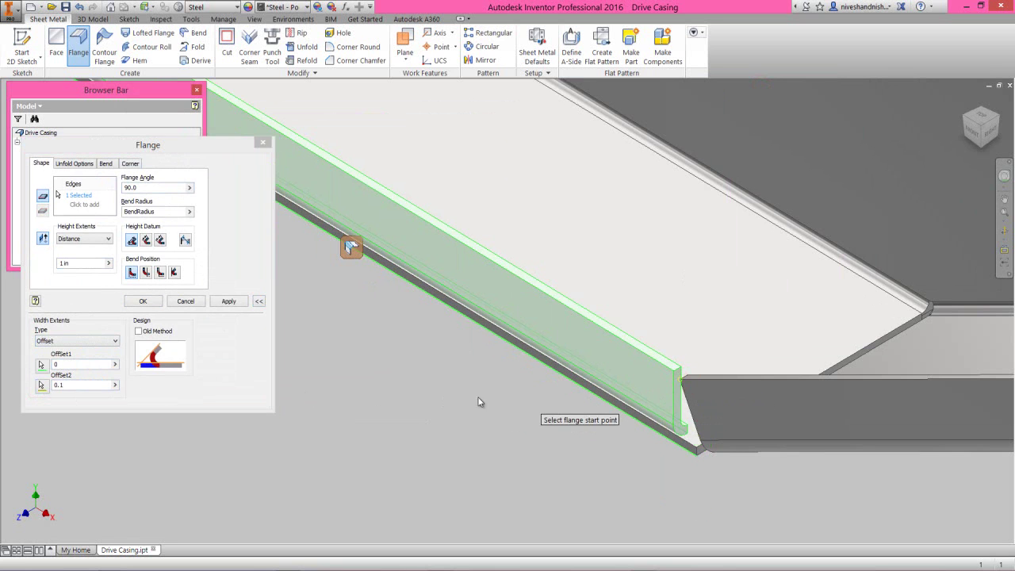
click(154, 301)
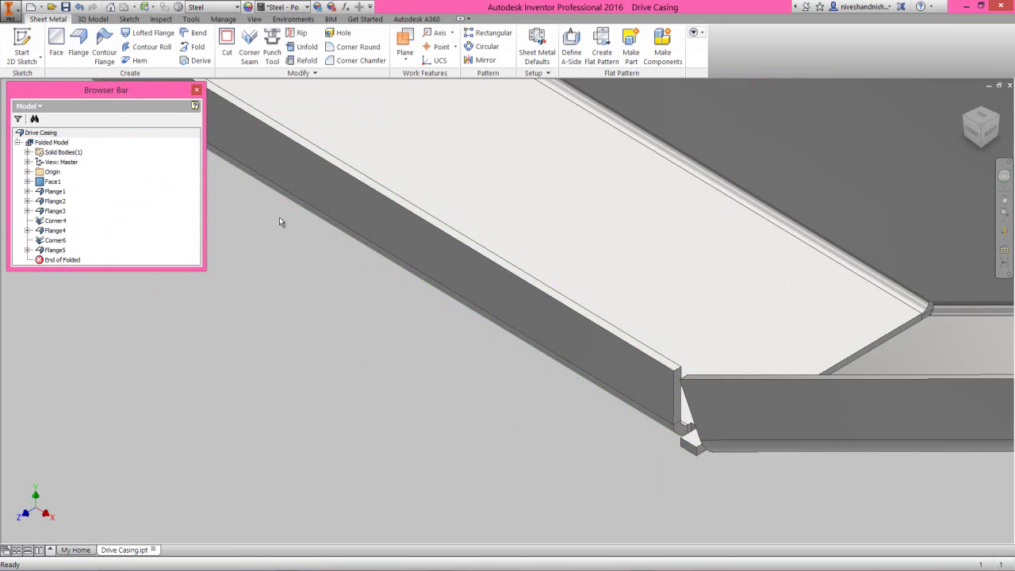
Step: Add a mitered corner seam with a Thickness gap between the bottom flange and the lower sloped flange, using face/edge distance
click(249, 52)
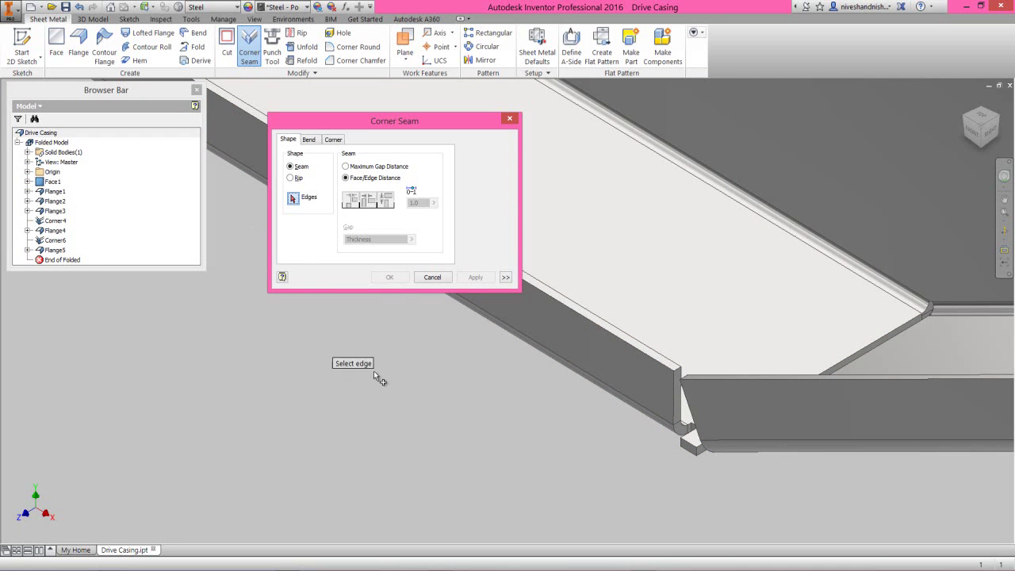
click(675, 403)
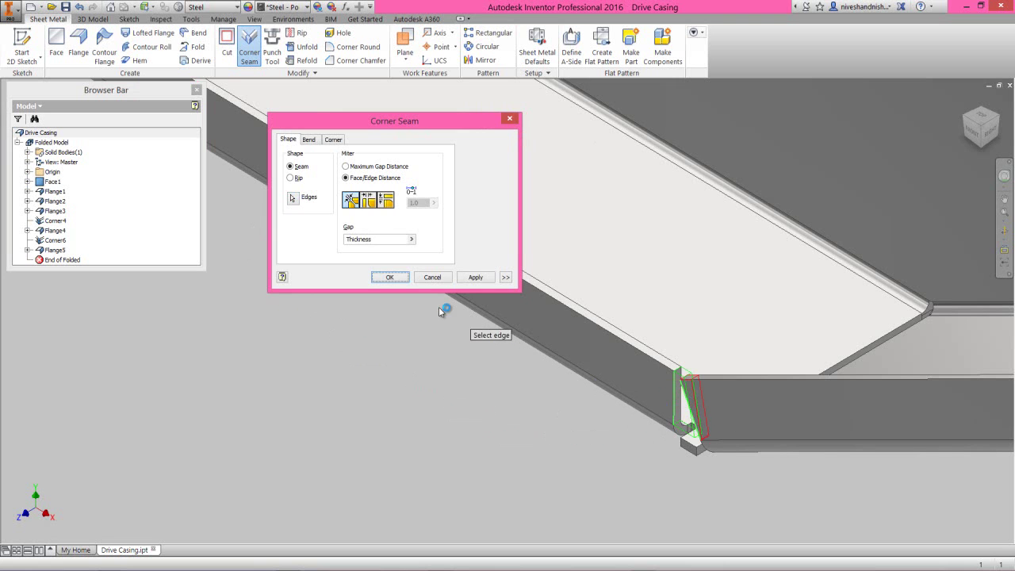
click(386, 276)
click(421, 341)
Step: Set up a 1 in inward flange at 90 degrees on the front vertical edge of the tall left wall and show its width extents options
key(F6)
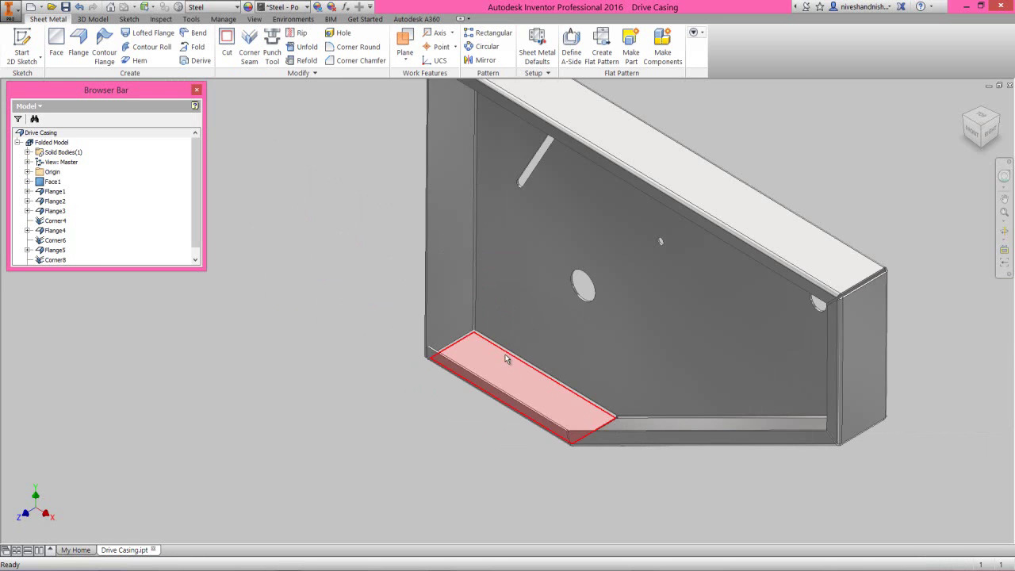
scroll(461, 191, up, 3)
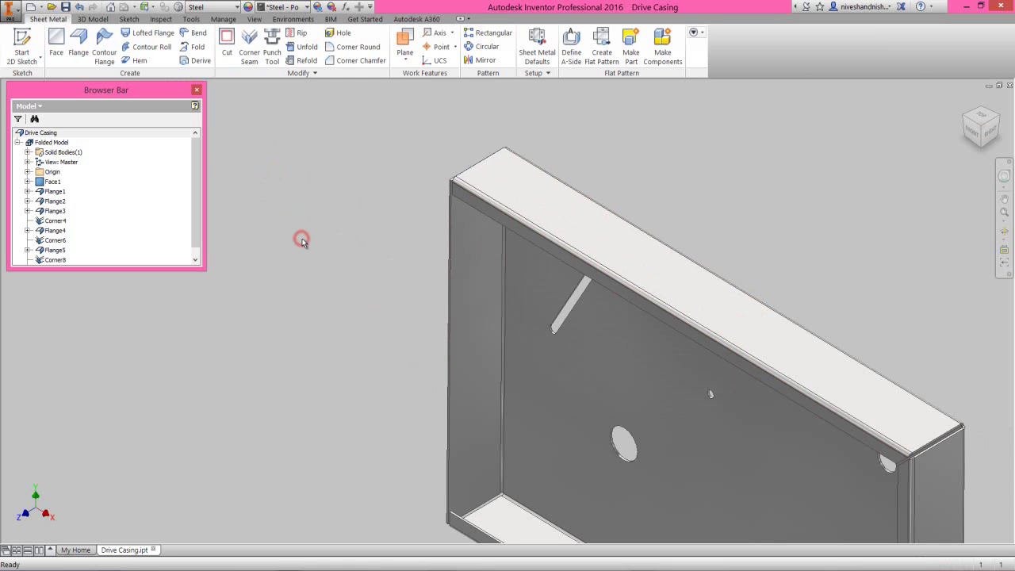
click(968, 119)
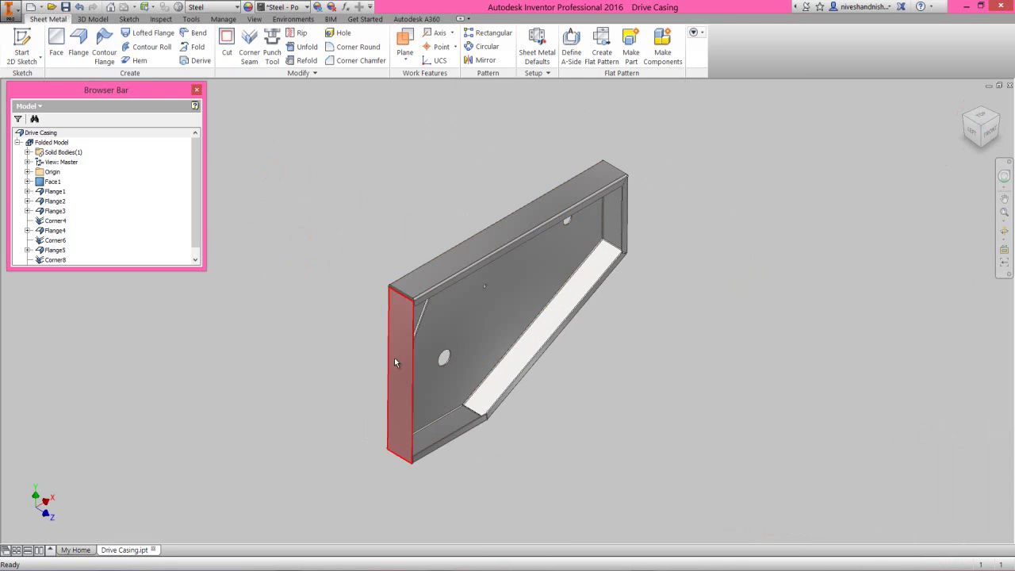
scroll(420, 317, down, 2)
scroll(428, 300, down, 3)
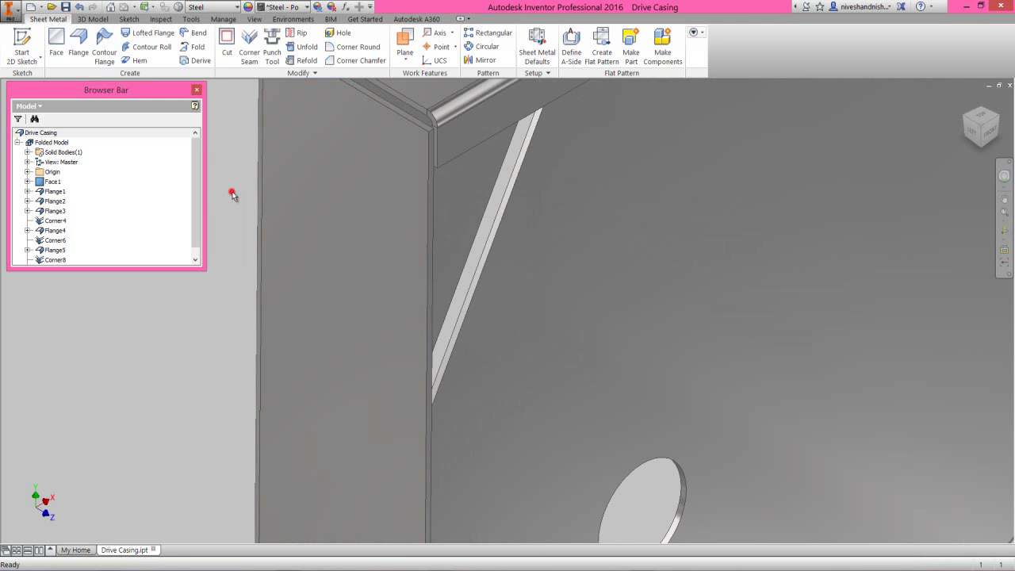
click(78, 43)
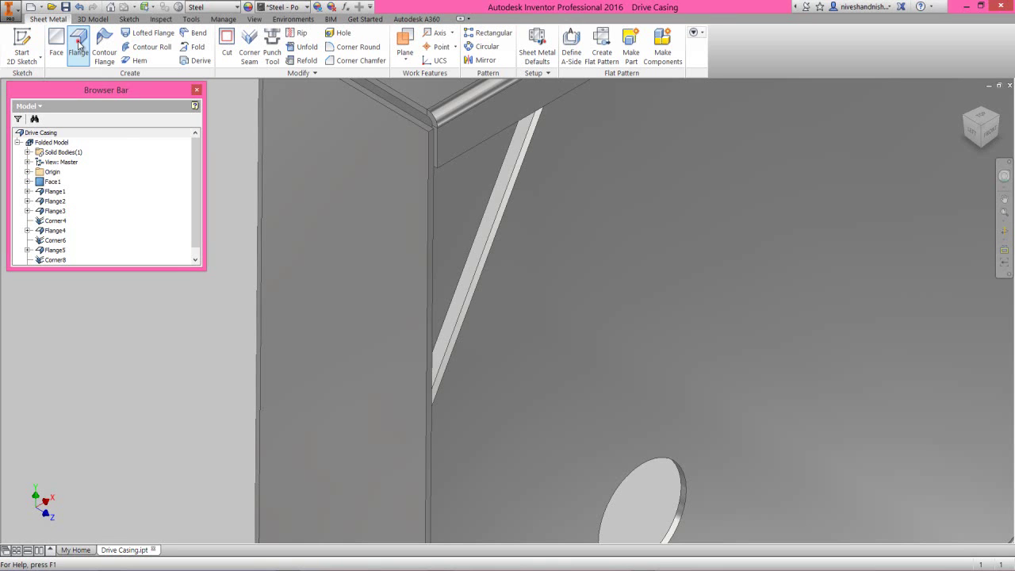
click(426, 223)
click(596, 230)
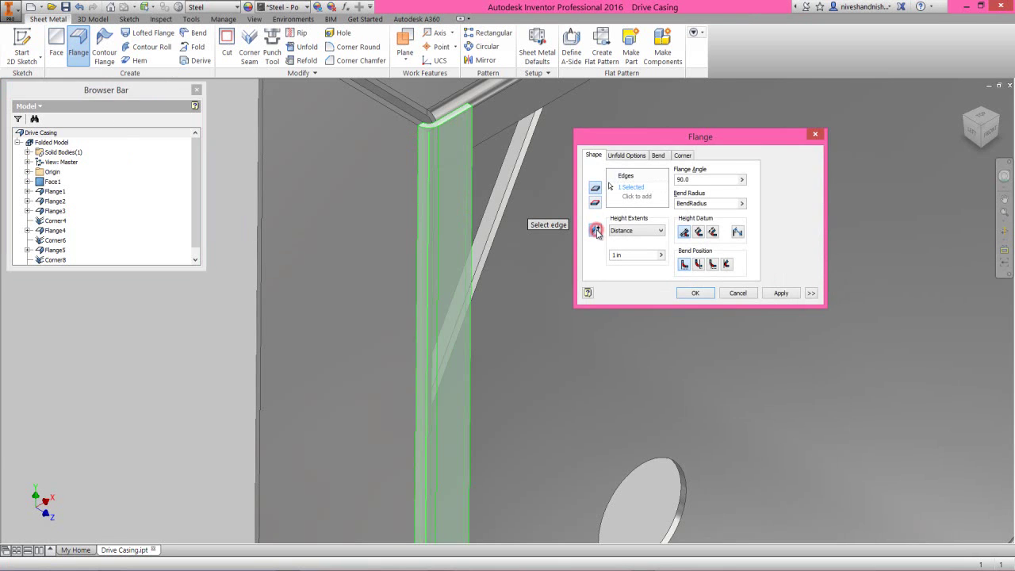
click(810, 293)
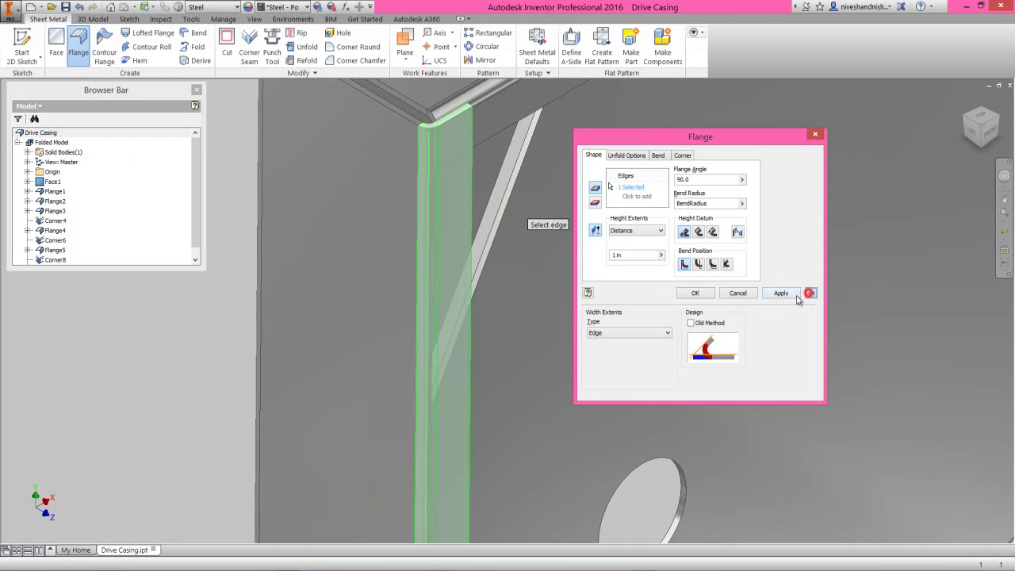
Step: Set the vertical edge flange's width extents to Offset and define the start offset of 0.1 at its upper end
click(660, 333)
click(624, 359)
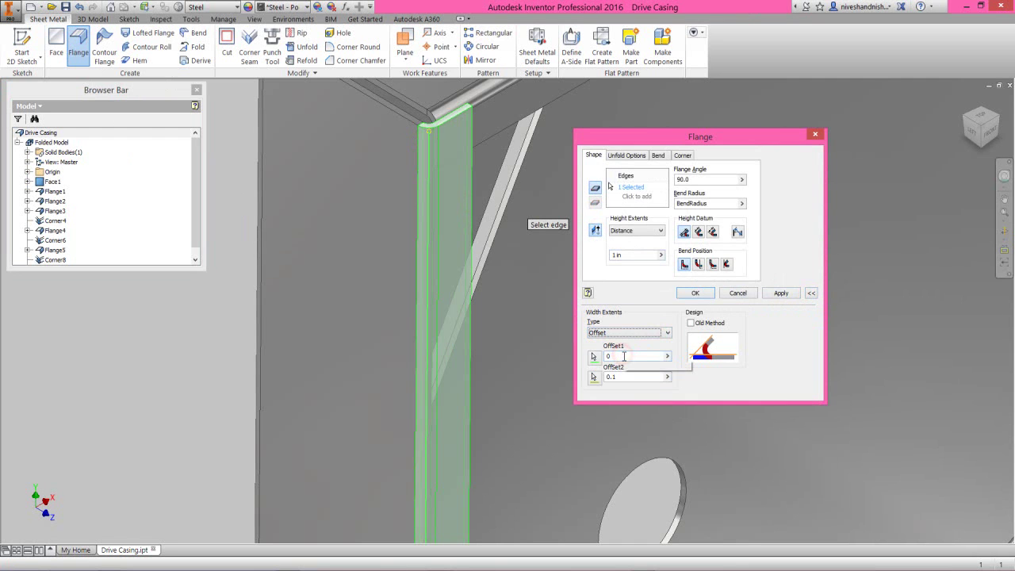
text(.1)
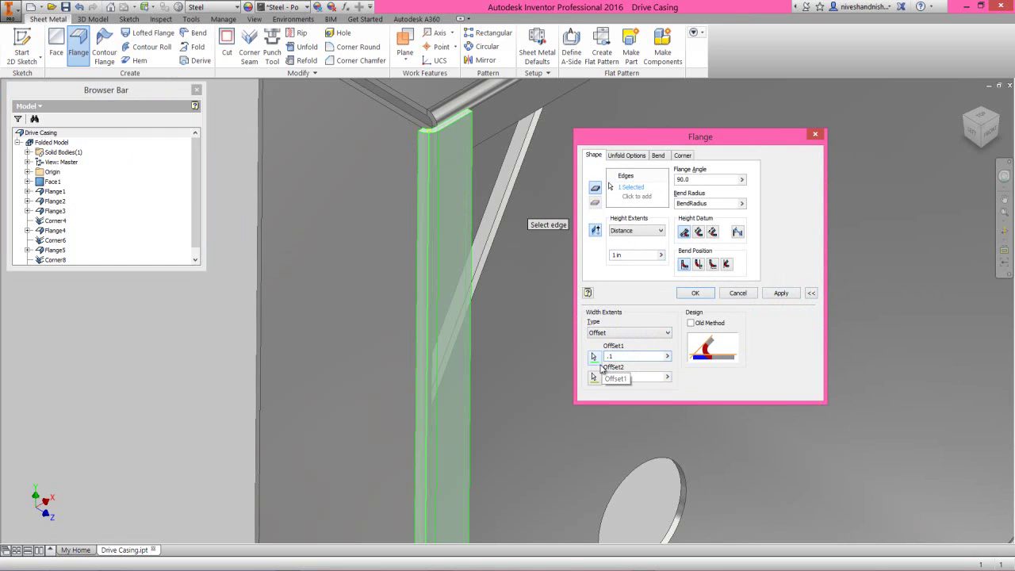
click(594, 358)
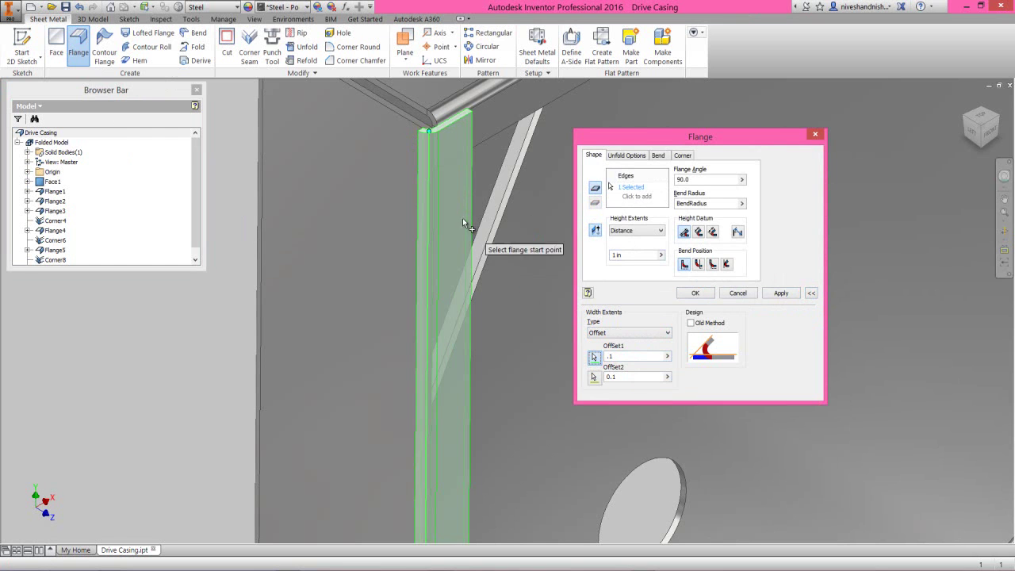
click(438, 172)
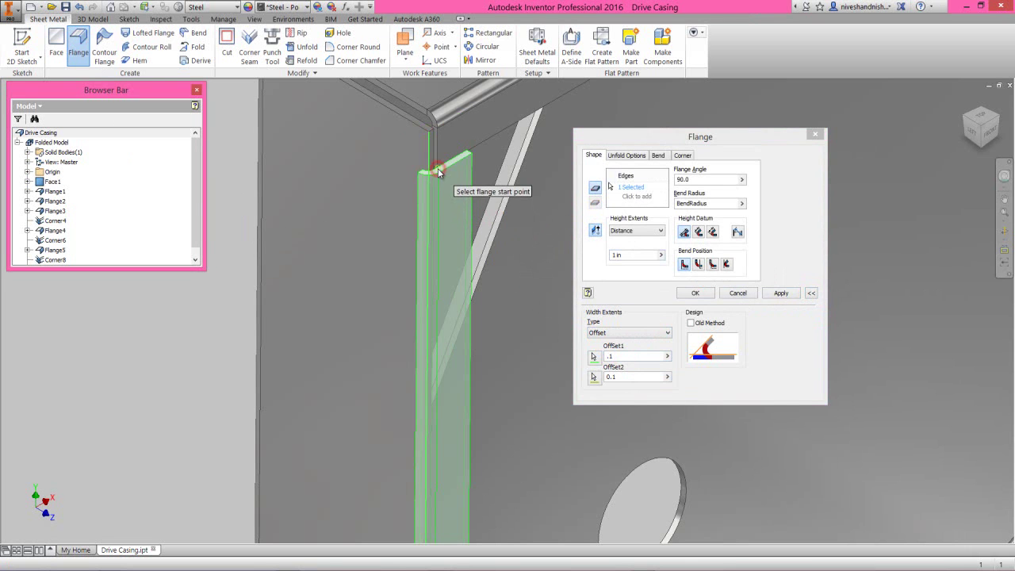
Step: Define the flange's second offset of 0.1 from the lower end and create the 1 in, 90-degree flange
drag(733, 143, 314, 133)
scroll(565, 194, up, 3)
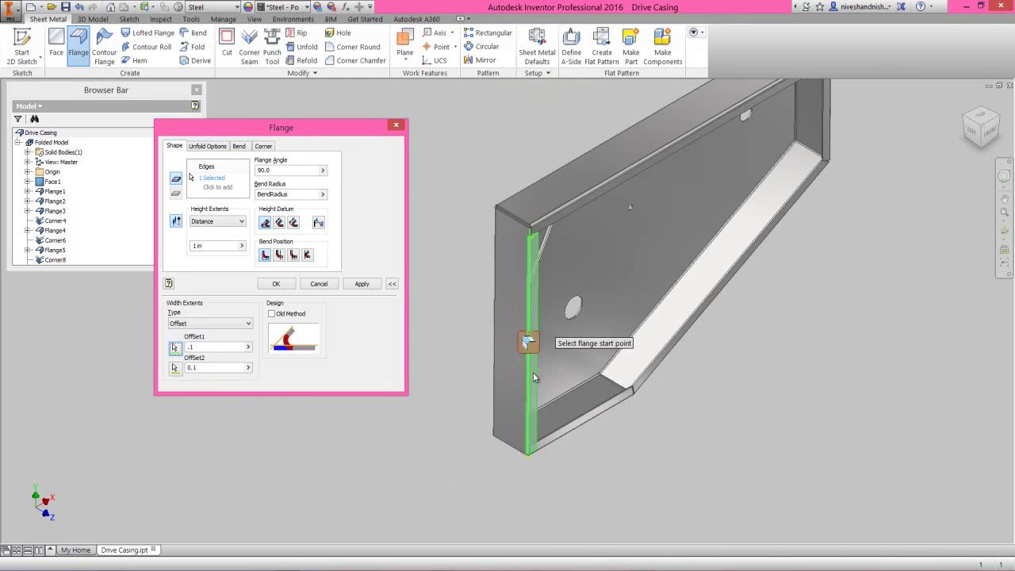
scroll(529, 453, down, 5)
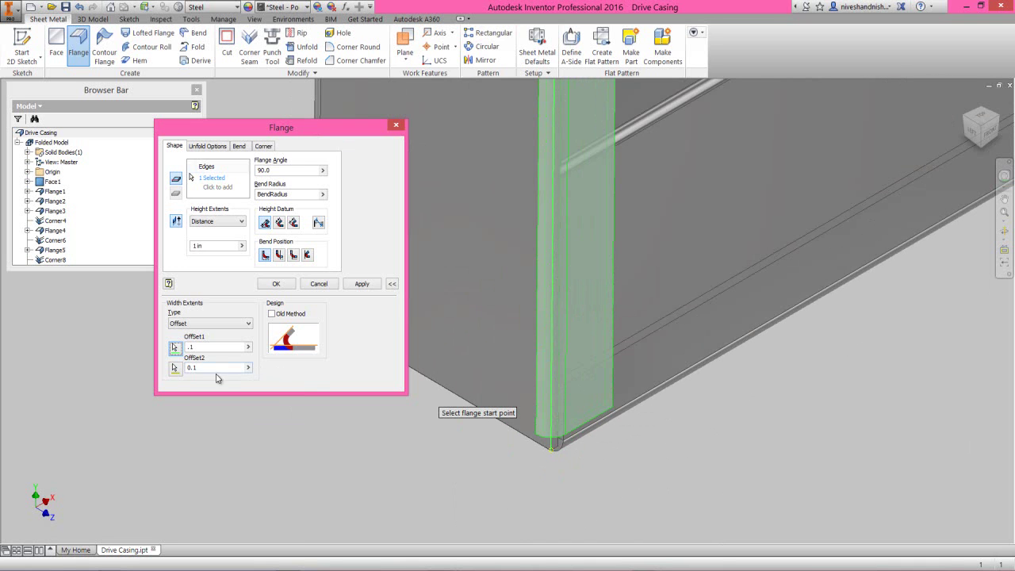
click(175, 368)
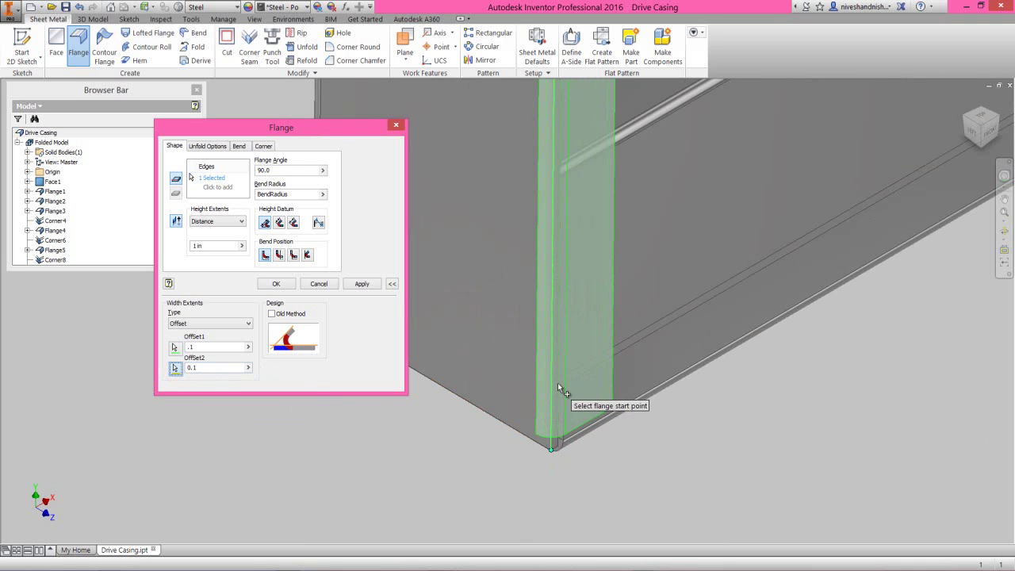
click(563, 382)
click(275, 283)
Step: Add a mitered corner seam with a Thickness gap between the new flange and the top lip at the upper corner
scroll(611, 494, up, 5)
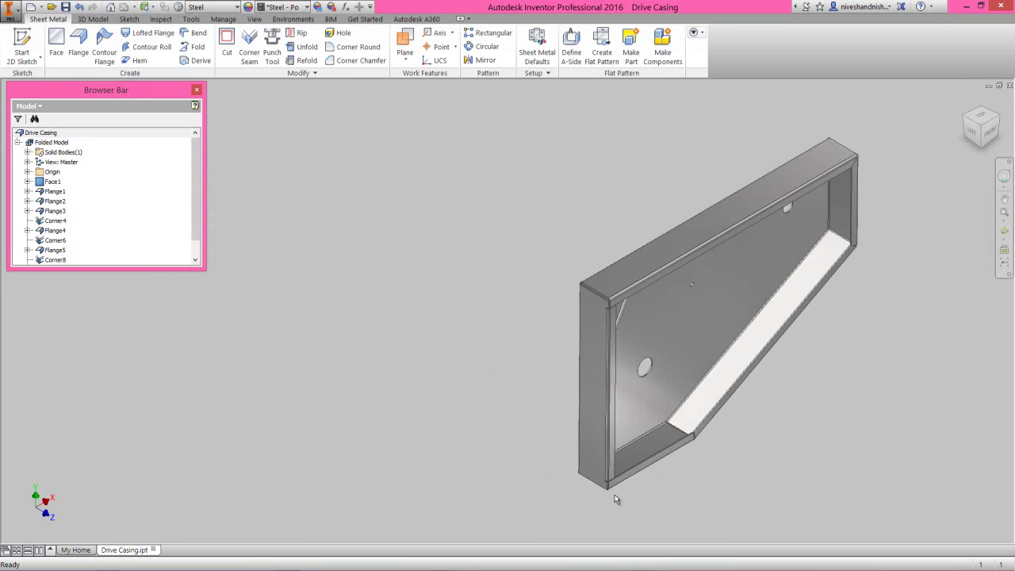
click(974, 141)
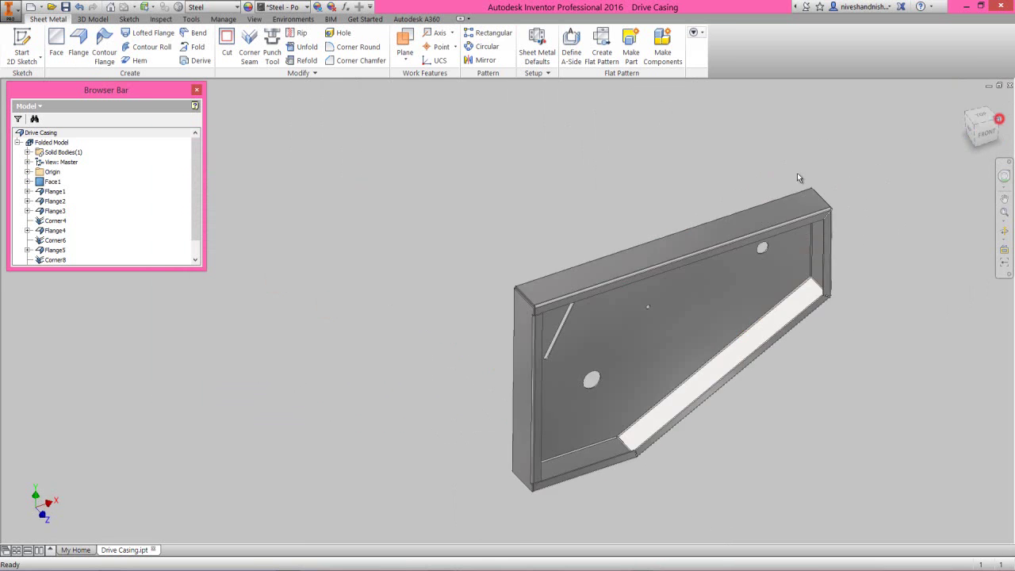
scroll(388, 139, down, 6)
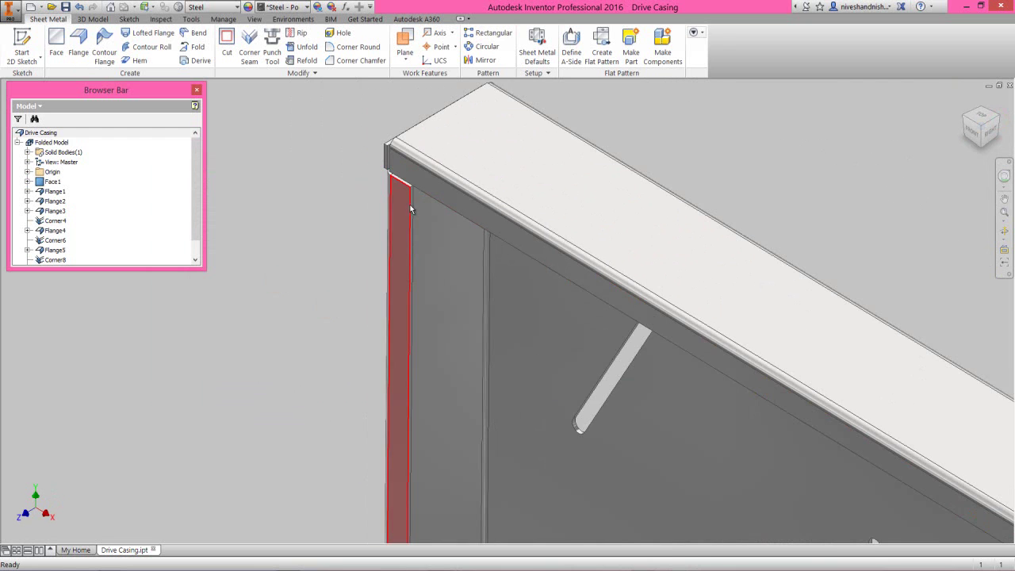
scroll(376, 170, down, 4)
click(346, 199)
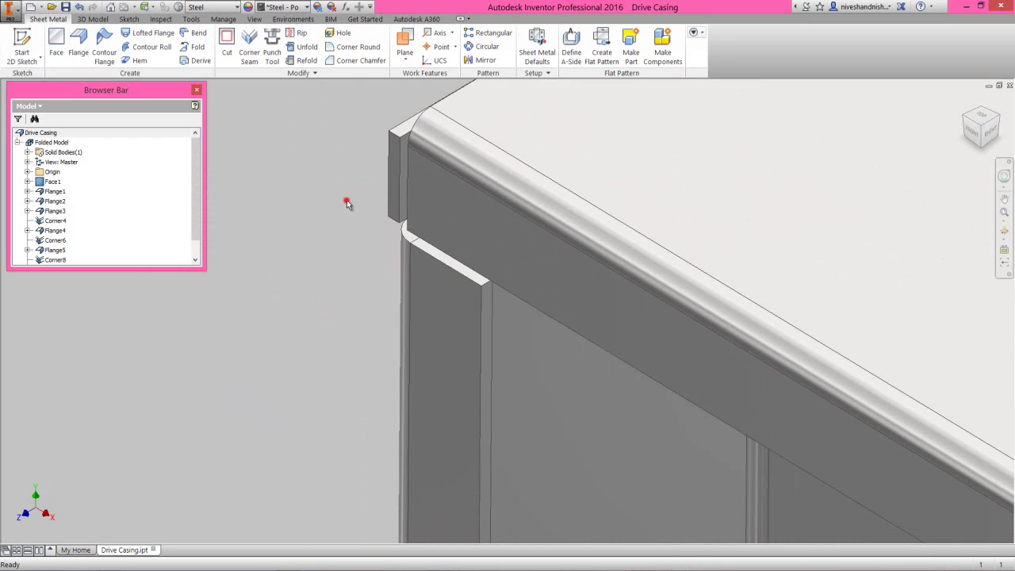
click(249, 49)
drag(395, 121, 181, 108)
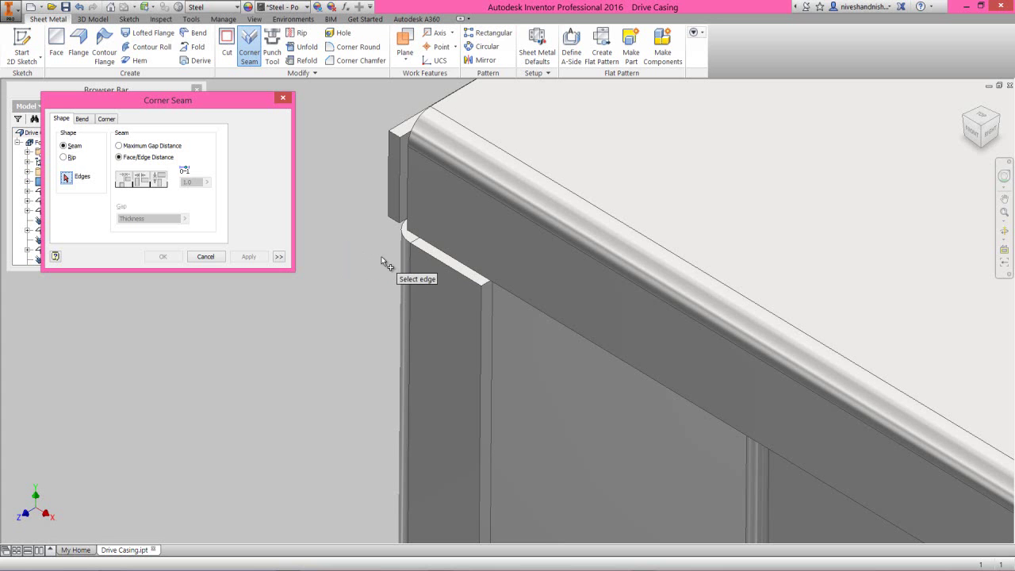
click(420, 251)
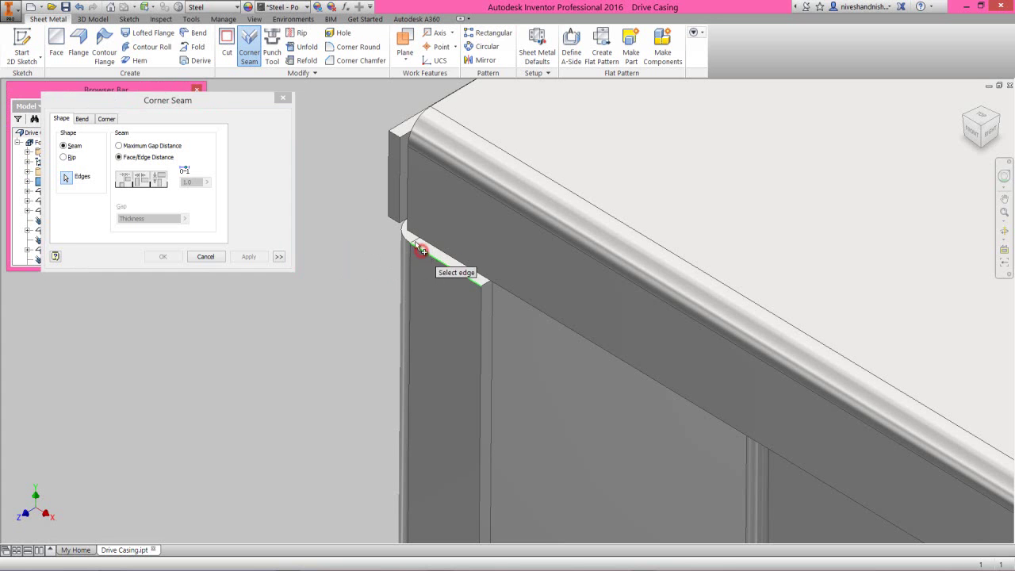
click(409, 222)
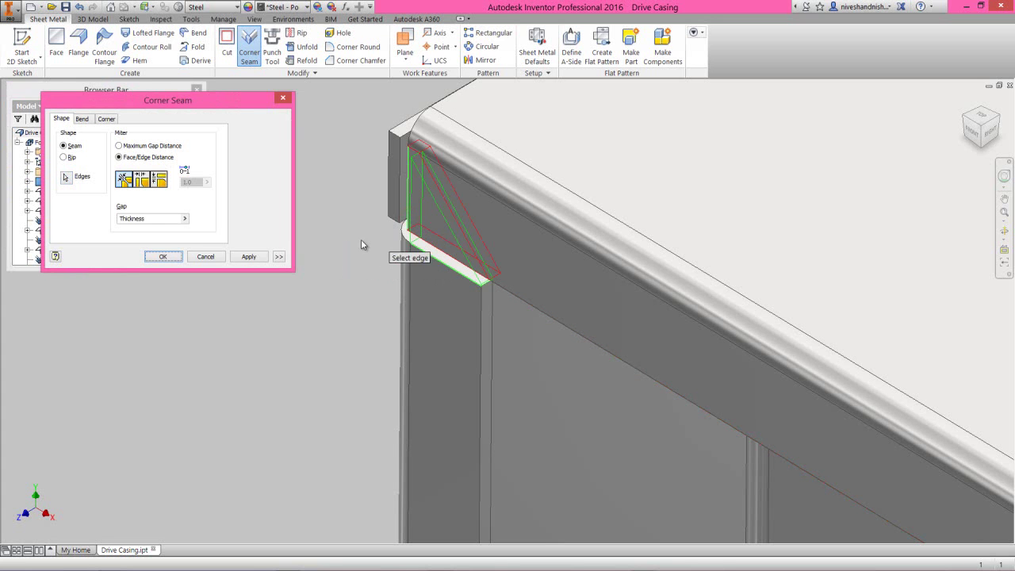
click(249, 256)
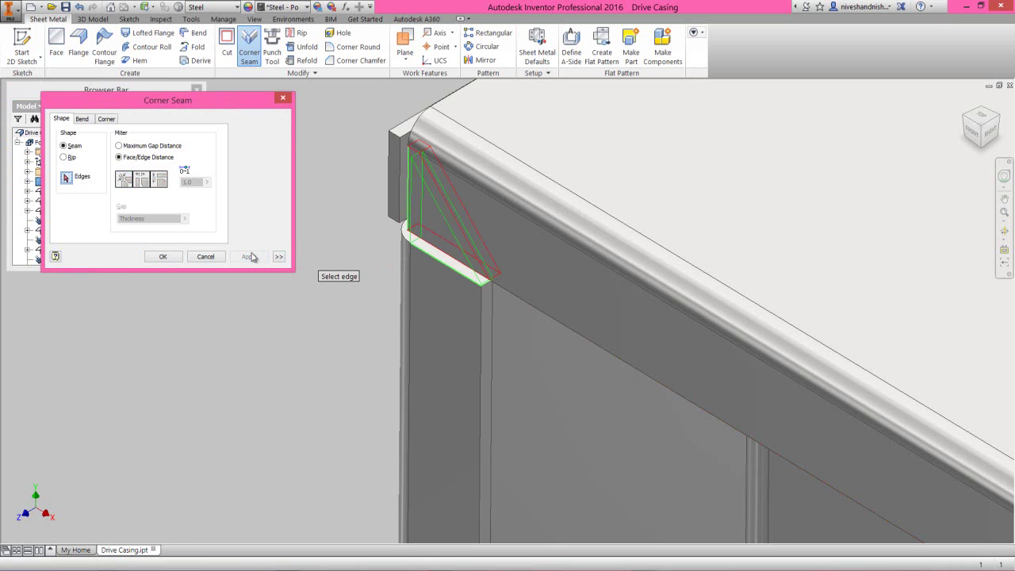
Step: Add a mitered corner seam with a Thickness gap between the side flange and the bottom lip at the lower corner
scroll(355, 198, up, 5)
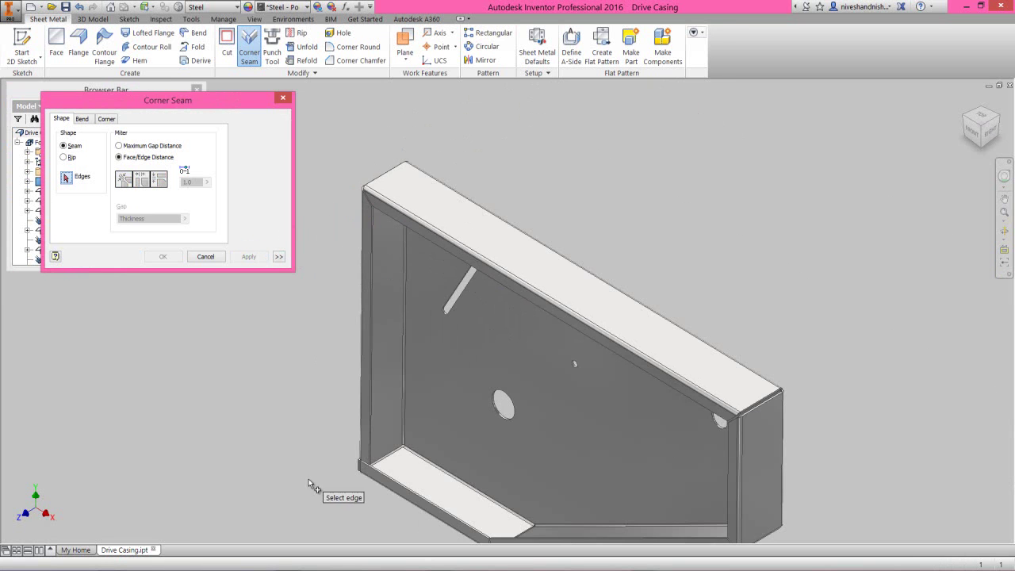
scroll(332, 468, down, 3)
scroll(406, 434, down, 2)
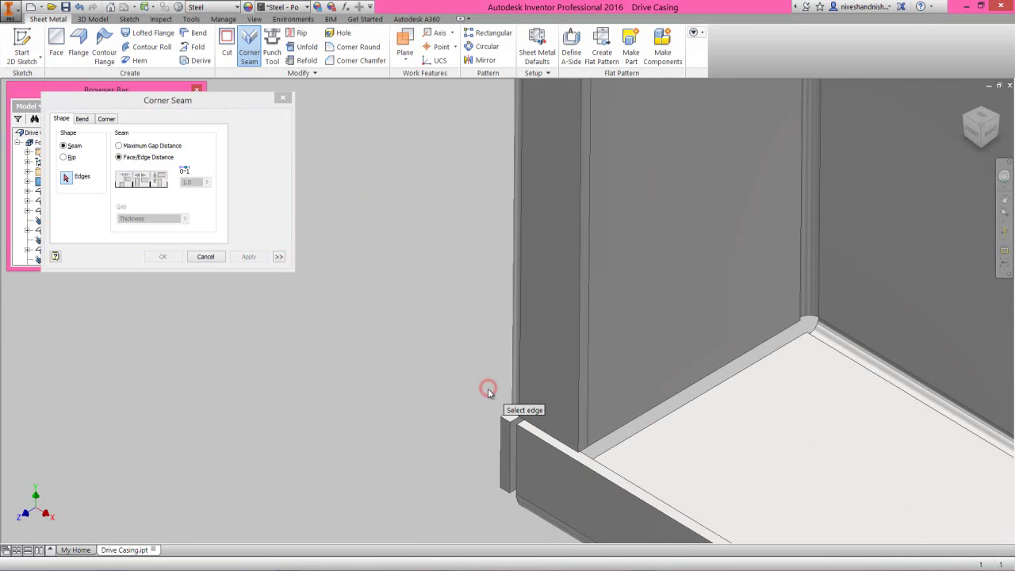
click(517, 446)
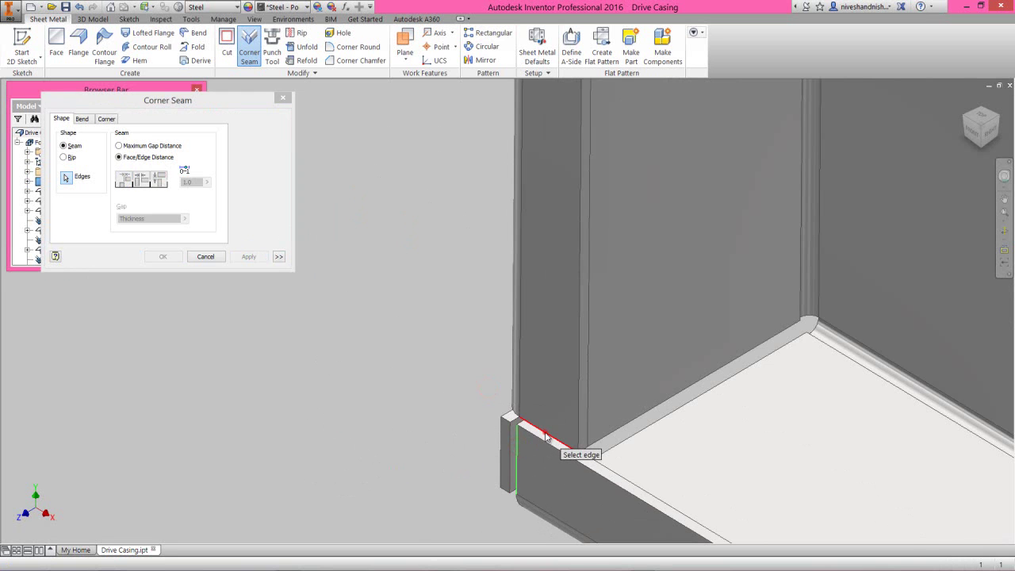
click(544, 435)
click(164, 256)
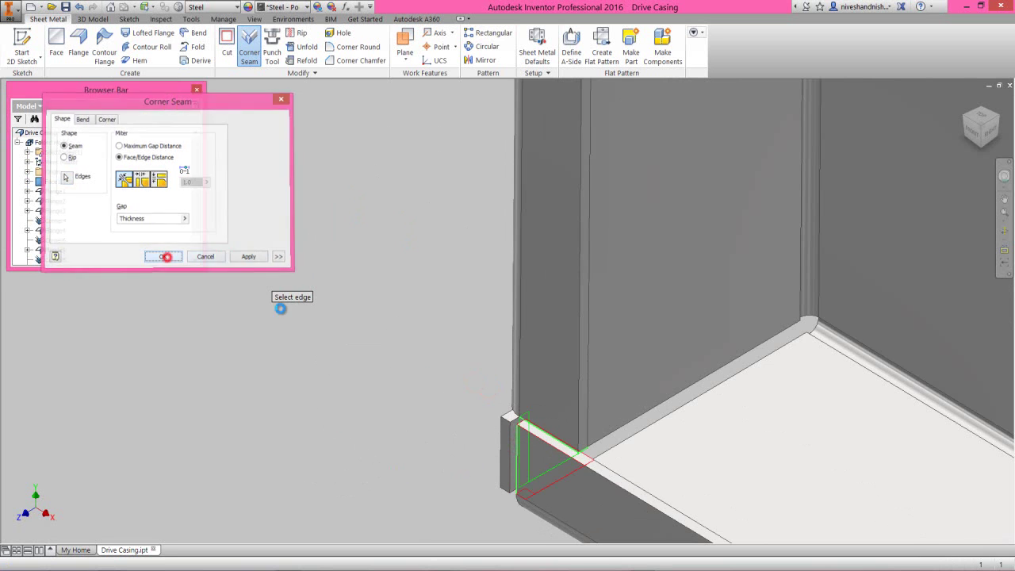
click(323, 331)
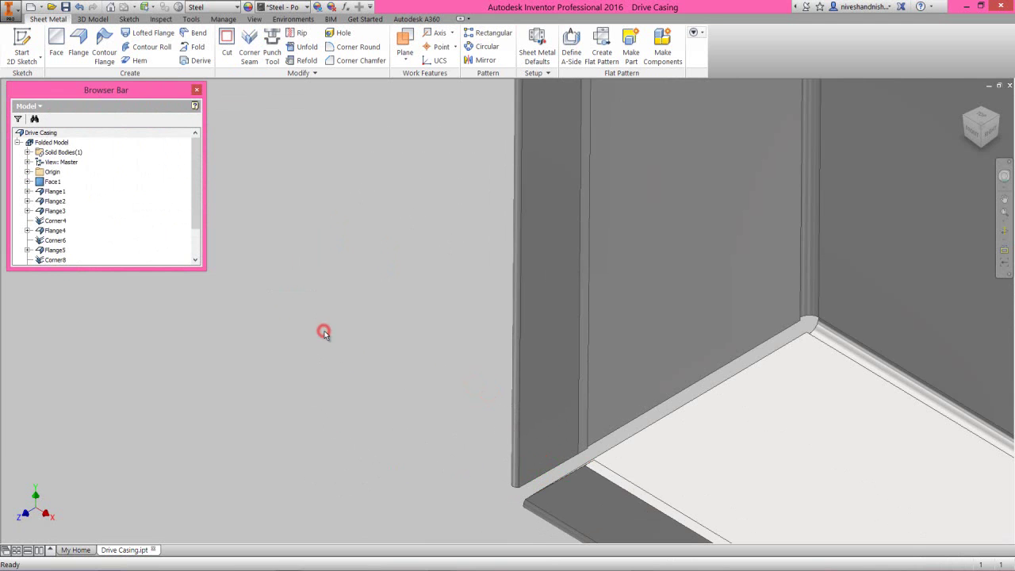
Step: Save the part with the model tree collapsed, and expand the Folded Model node again
key(F6)
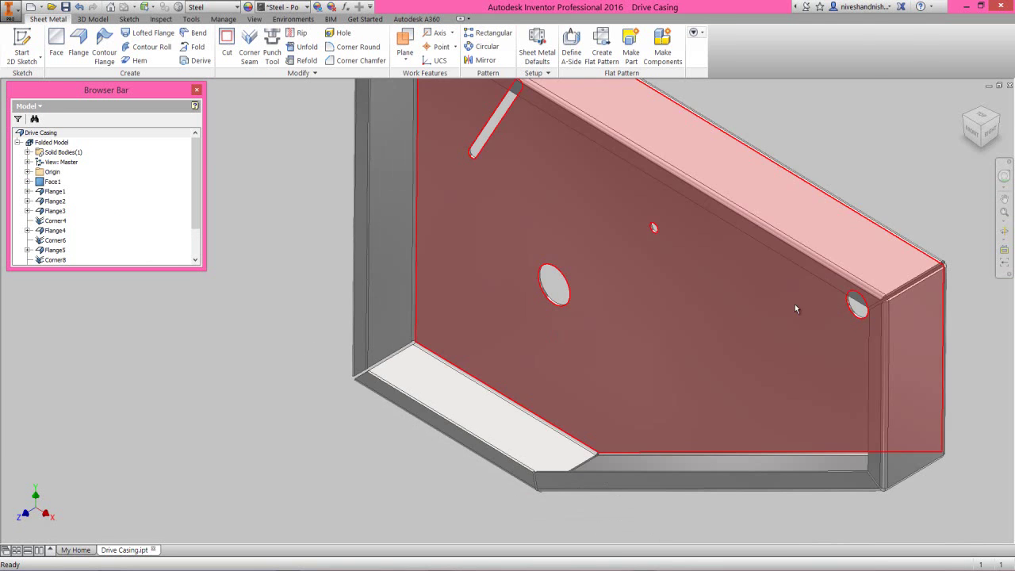
click(1003, 213)
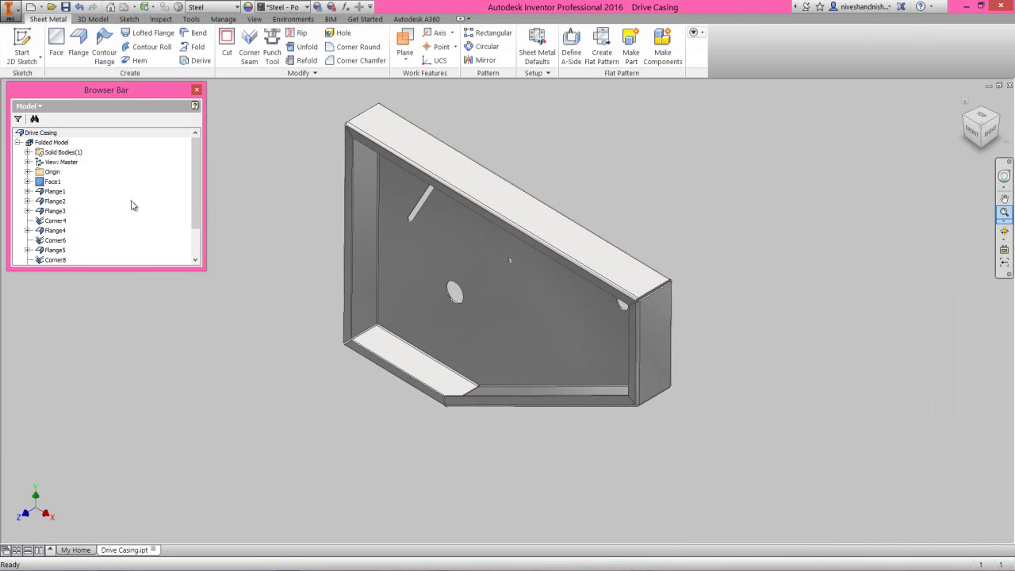
right_click(131, 200)
click(161, 313)
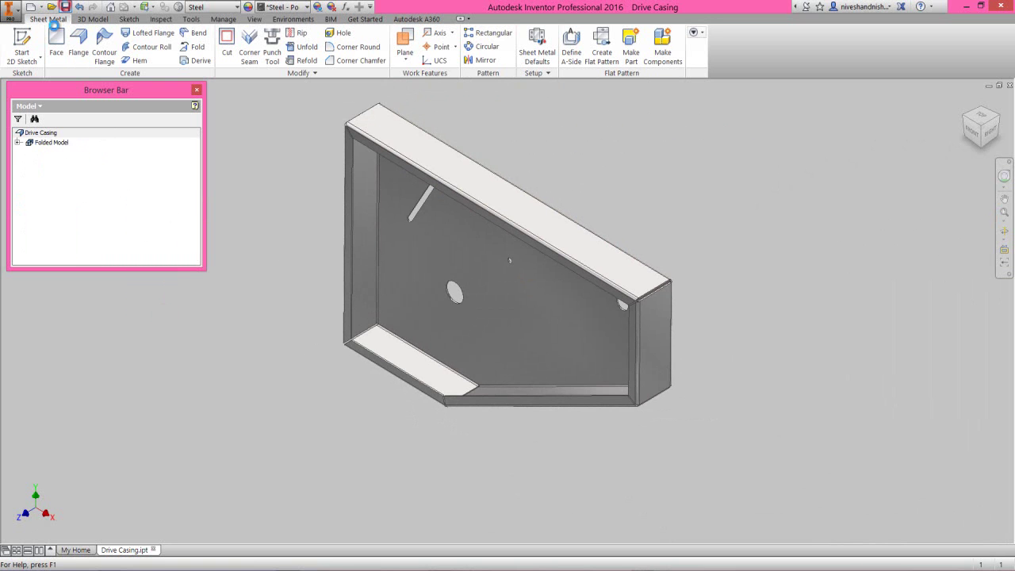
click(16, 143)
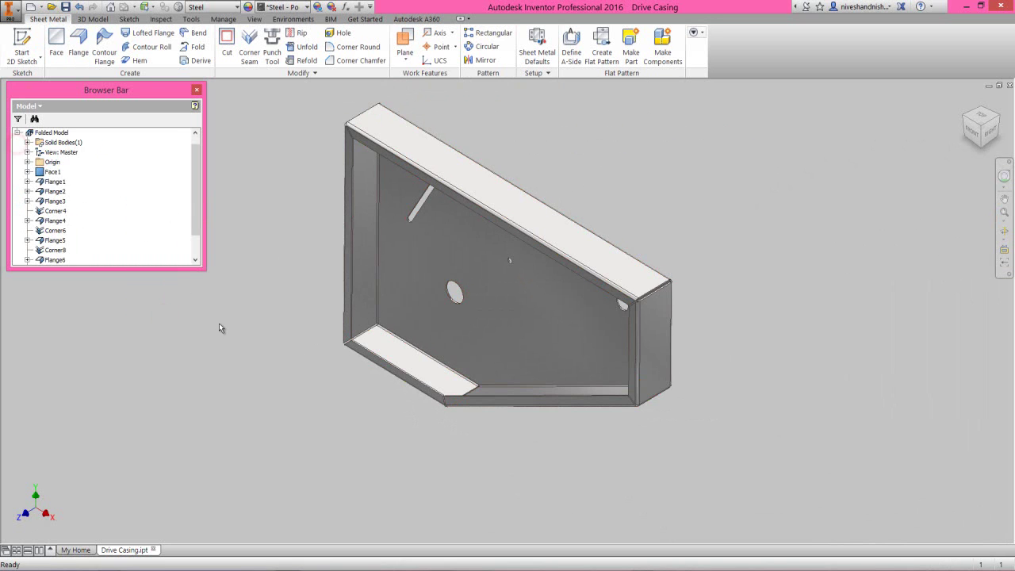
click(225, 291)
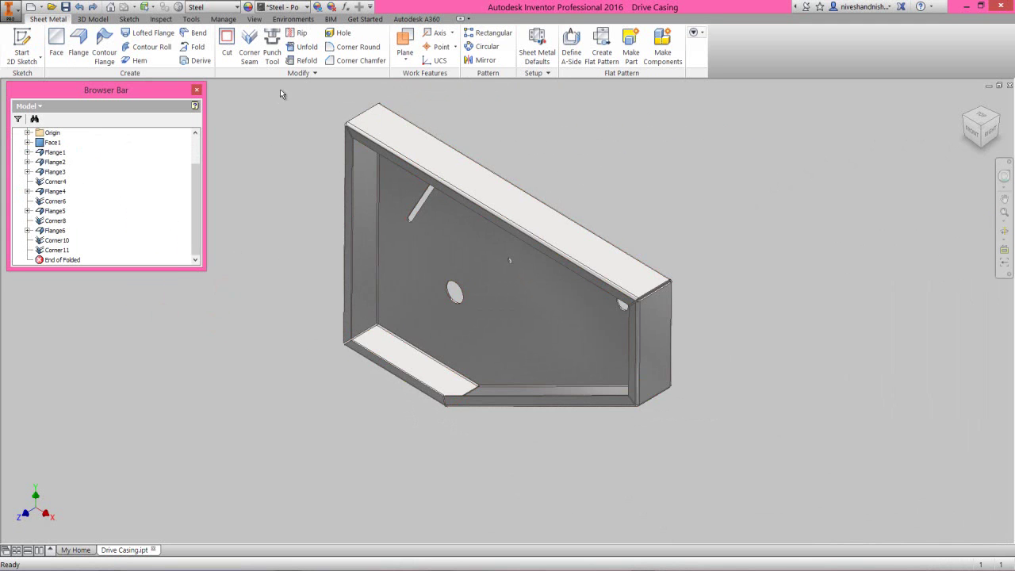
Step: Place a linear hole on the casing's top face, 0.75 in from the short end edge and 0.63 in from the long rear edge
click(351, 35)
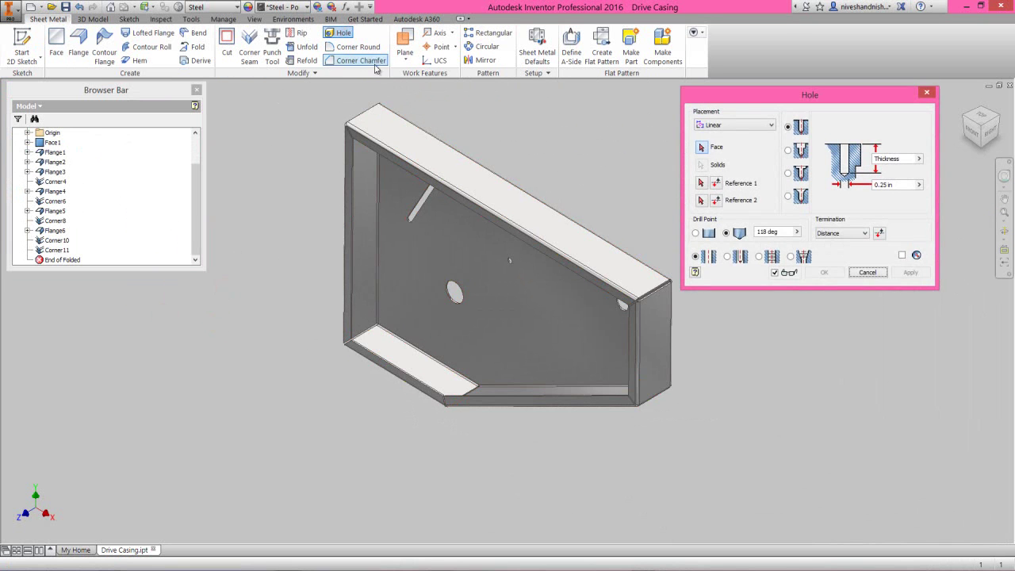
scroll(396, 94, up, 5)
scroll(428, 127, down, 4)
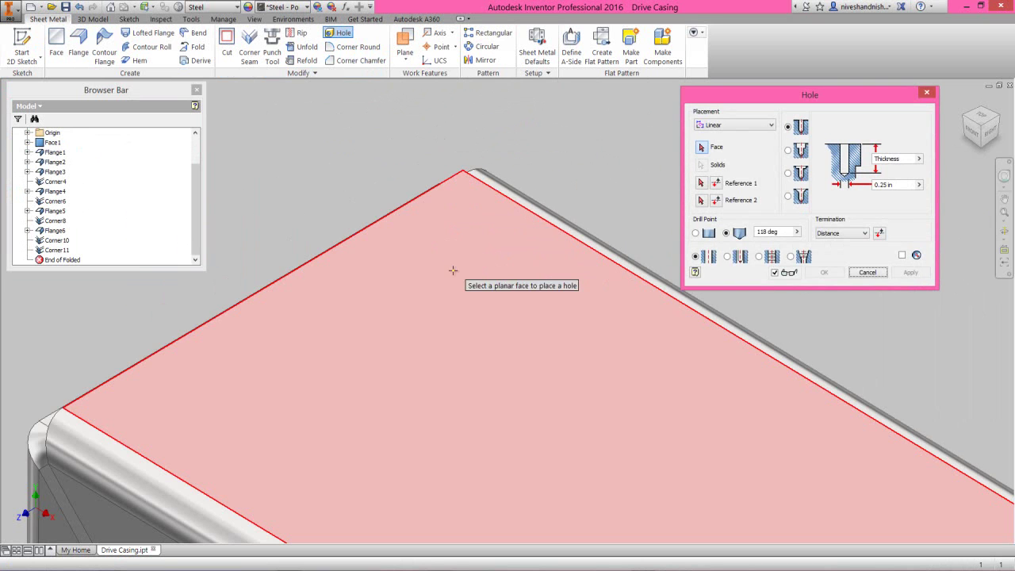
click(452, 272)
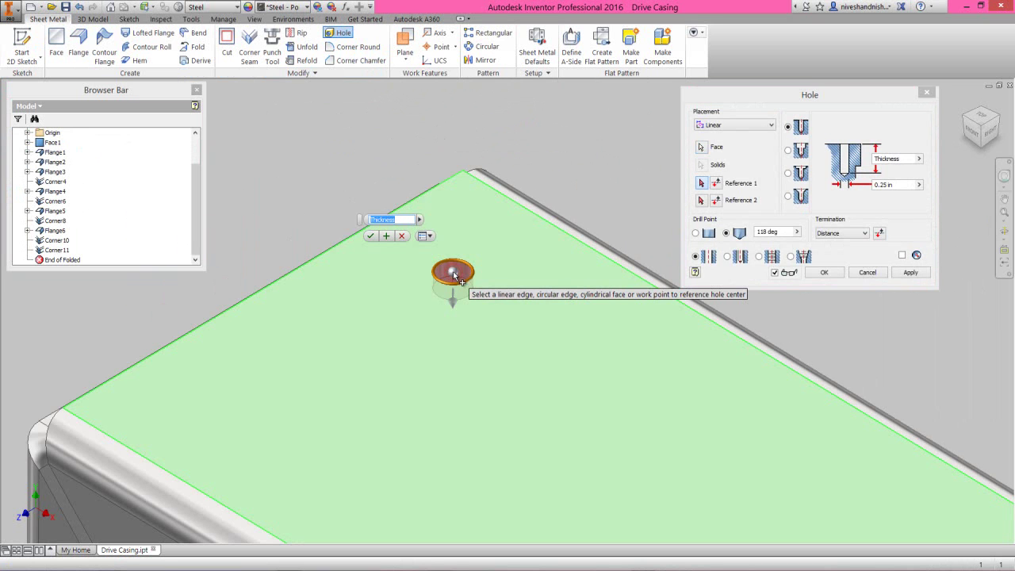
click(446, 182)
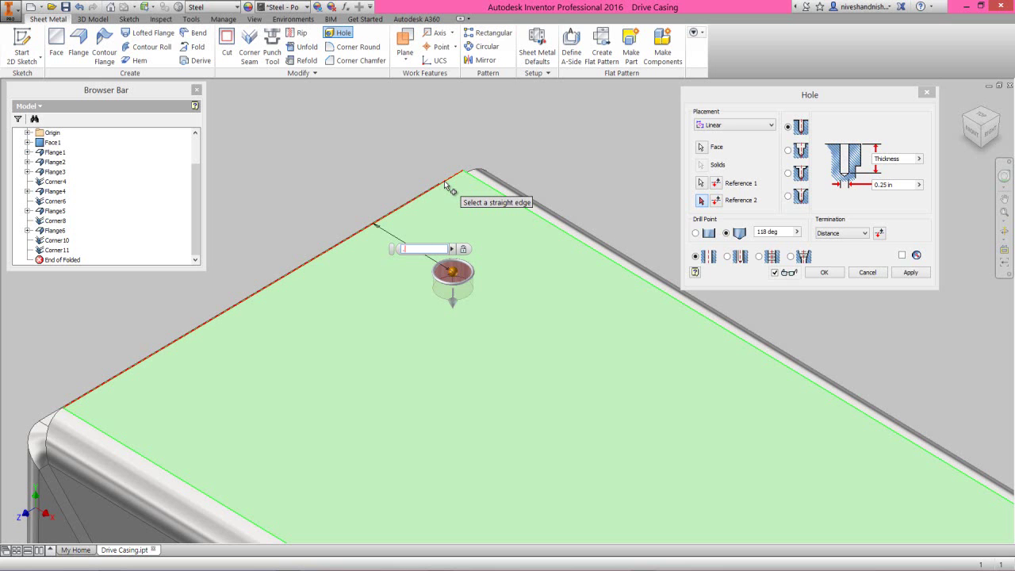
text(.75)
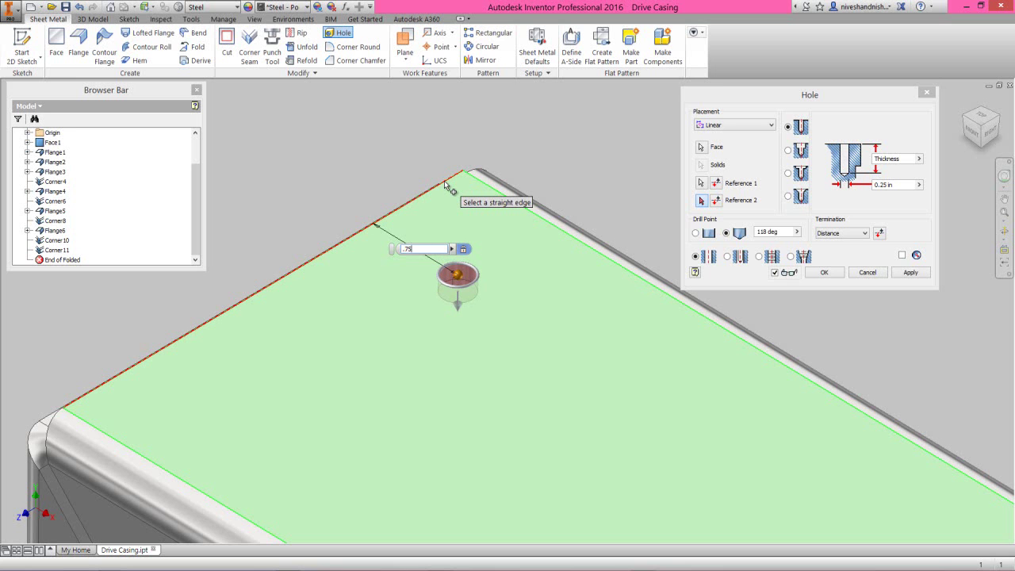
click(559, 232)
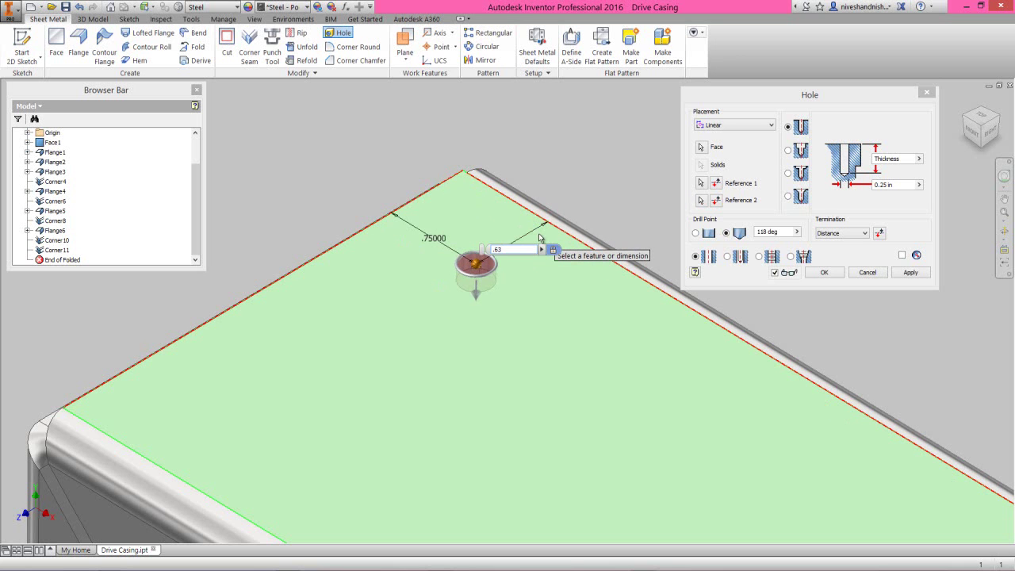
Step: Set the hole's termination to Through All
click(854, 234)
click(849, 253)
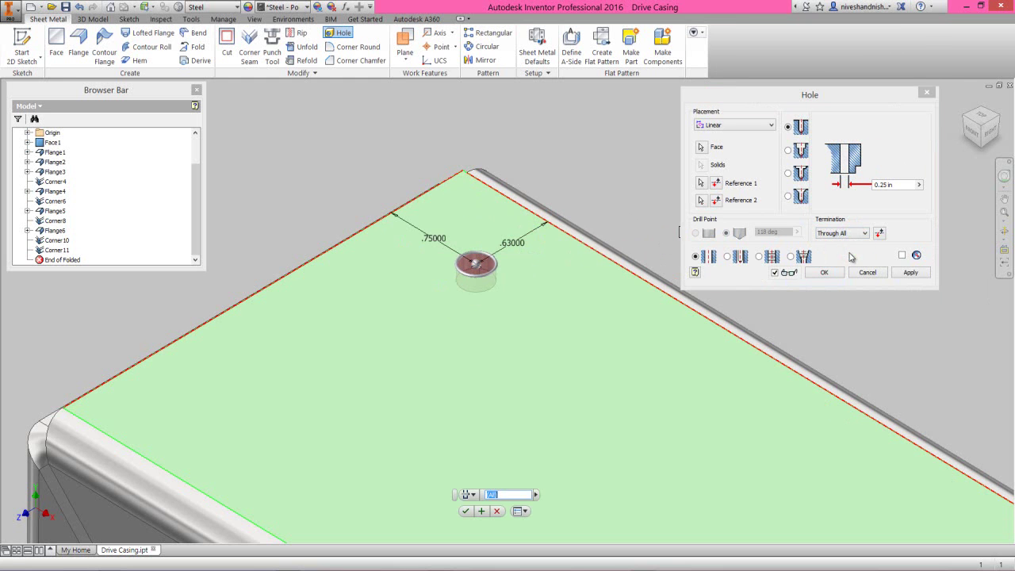
click(851, 256)
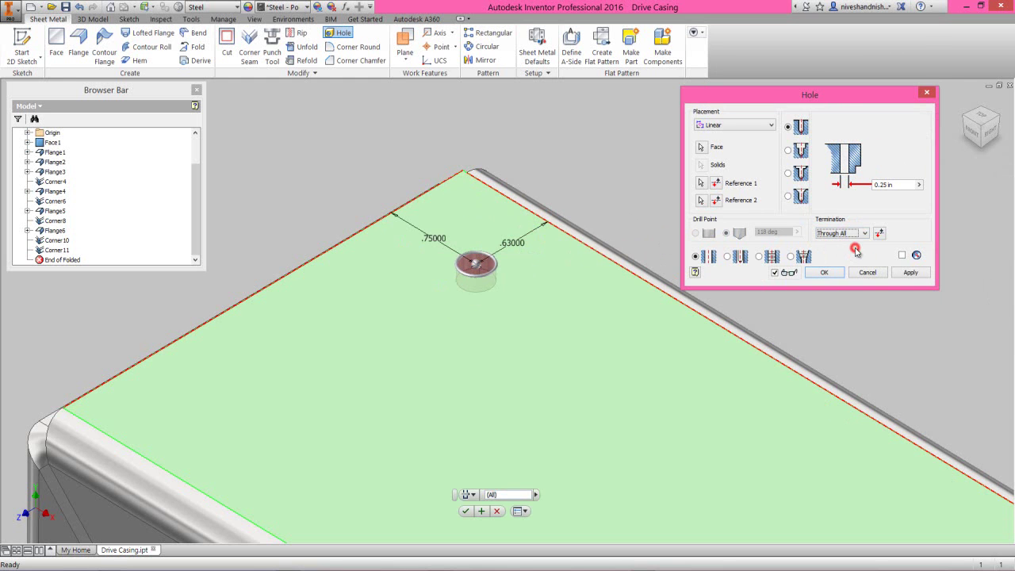
Step: Make it a clearance hole for a 1/4 Ansi Unified Socket Head Cap Screw with Normal fit, and create it
click(726, 257)
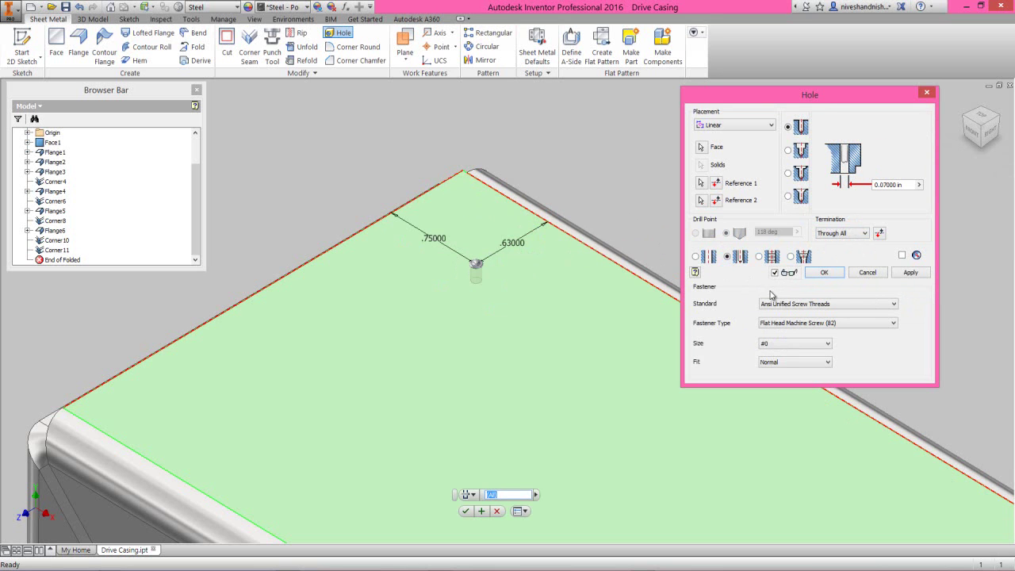
click(845, 323)
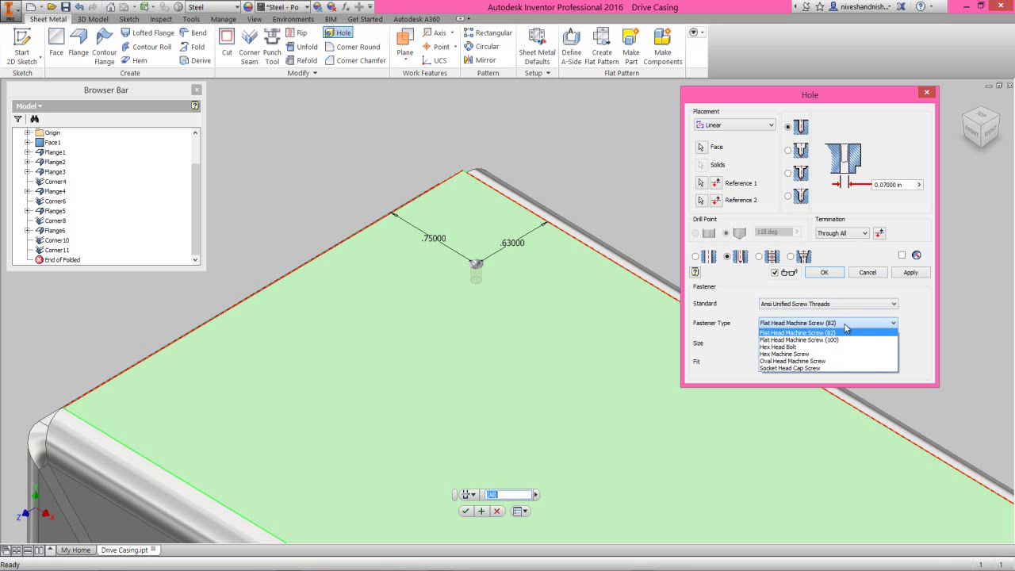
click(841, 367)
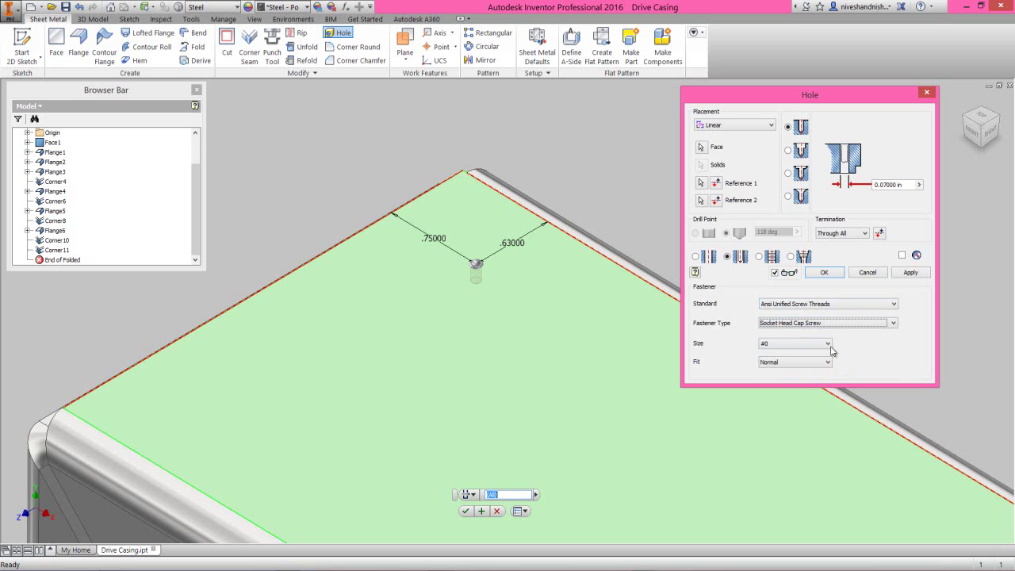
click(824, 343)
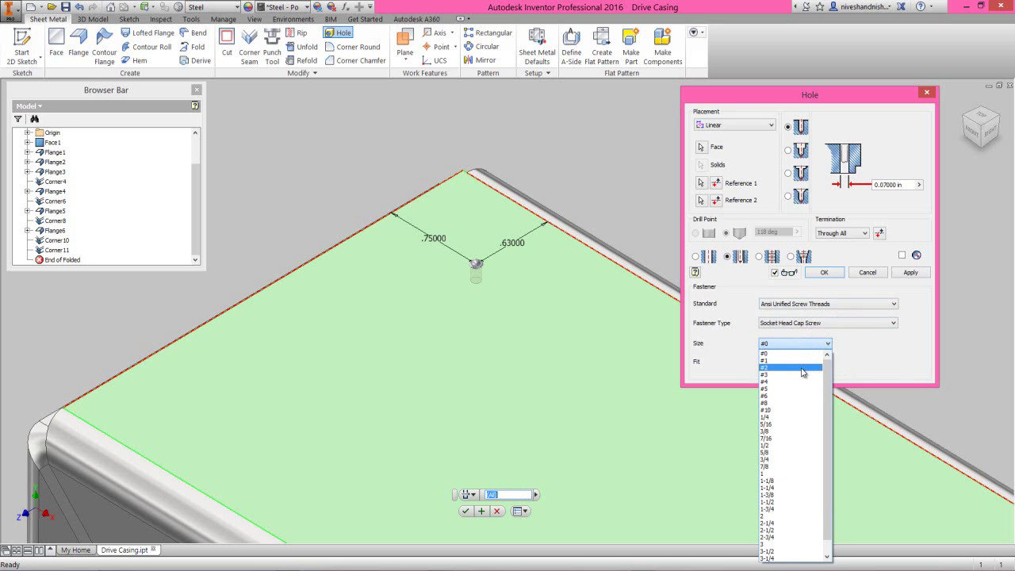
click(784, 415)
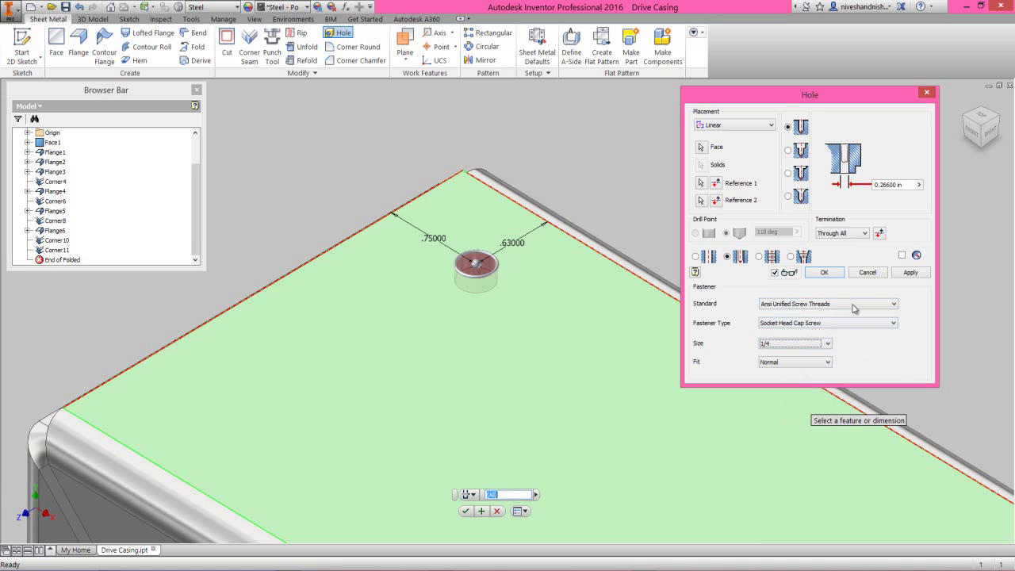
click(825, 273)
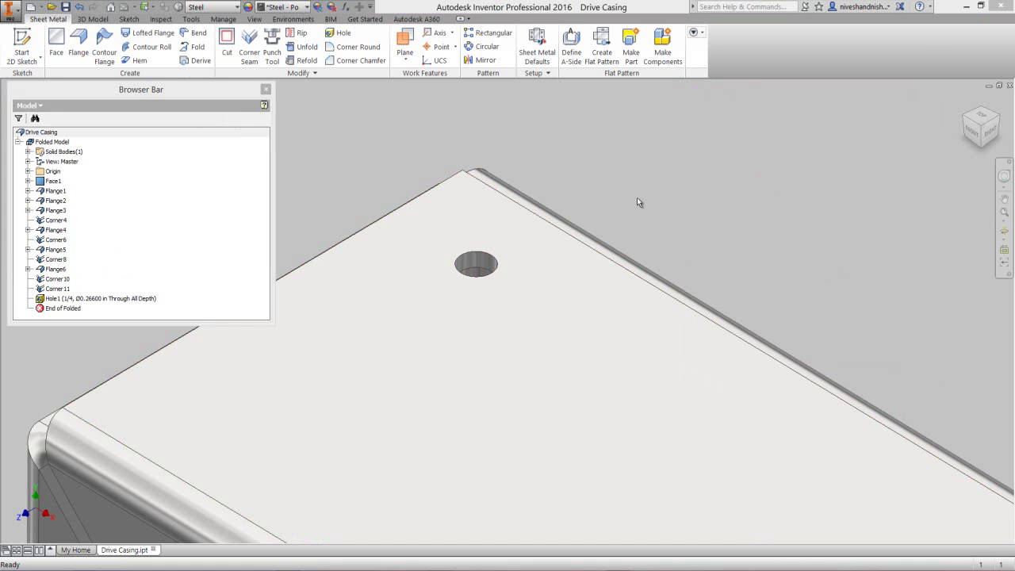
click(637, 202)
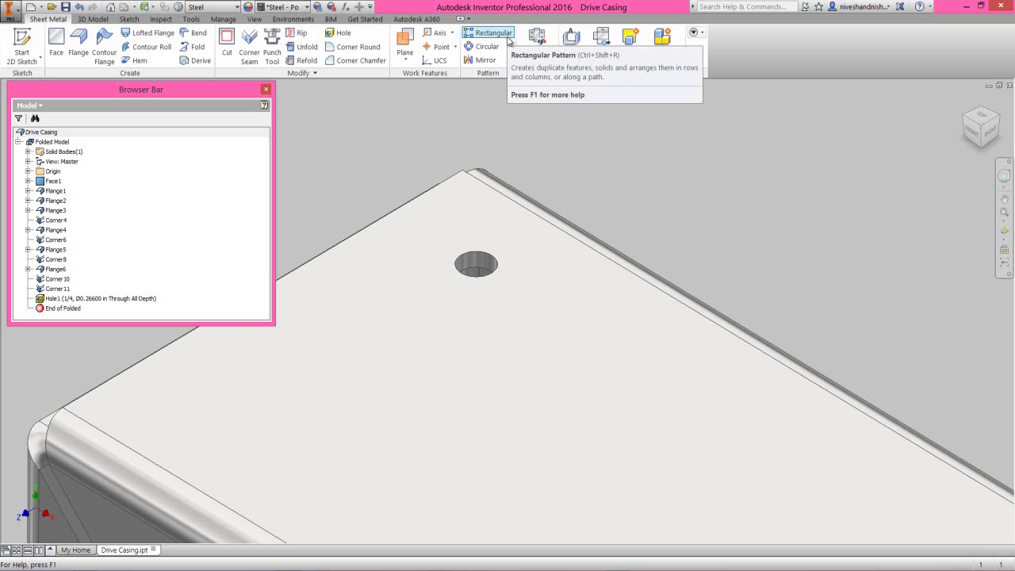
Step: Start a rectangular pattern of the hole with 2 instances spaced 2 in along the short end edge, running toward the casing's front
click(492, 33)
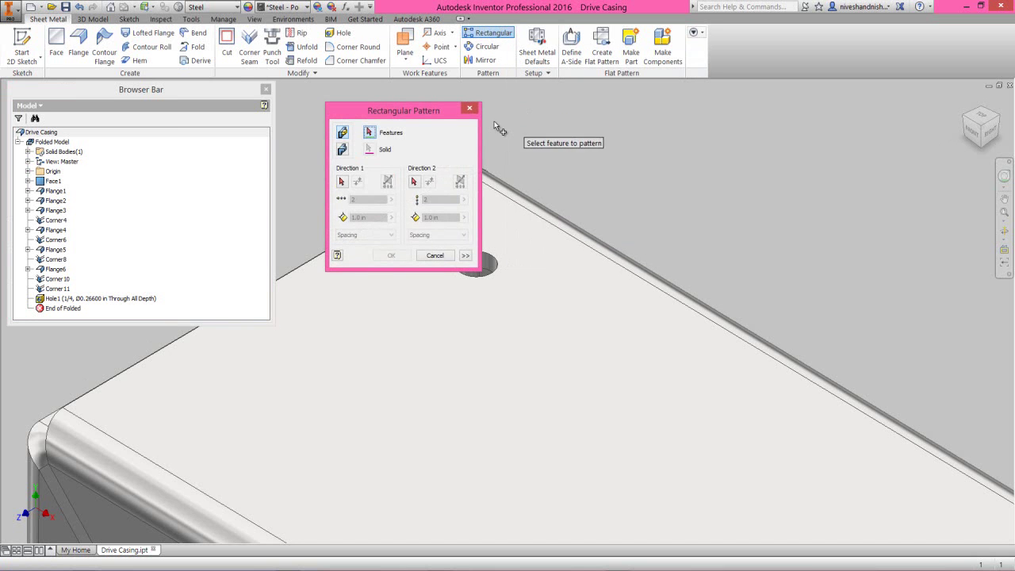
drag(432, 111, 791, 73)
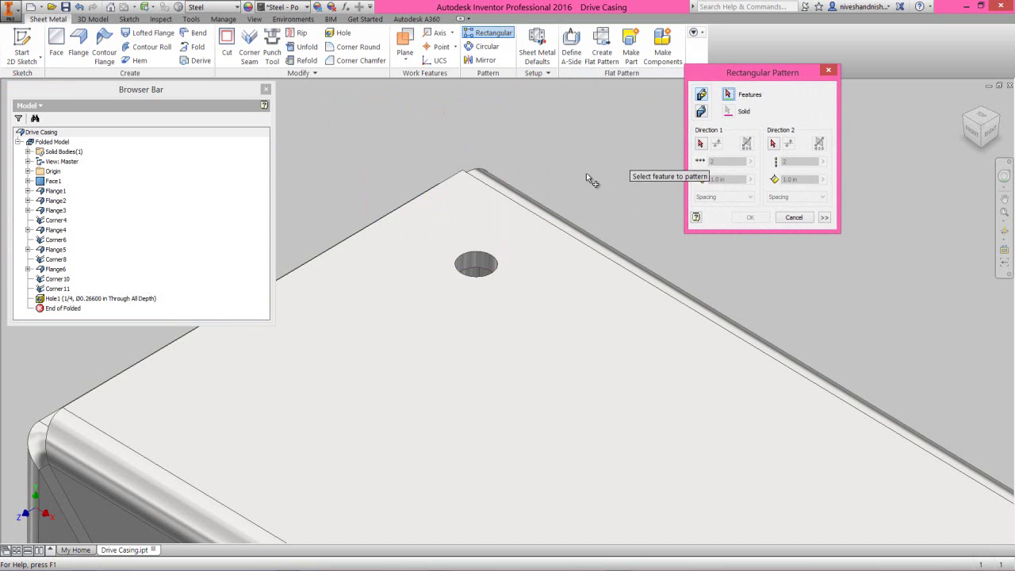
click(477, 266)
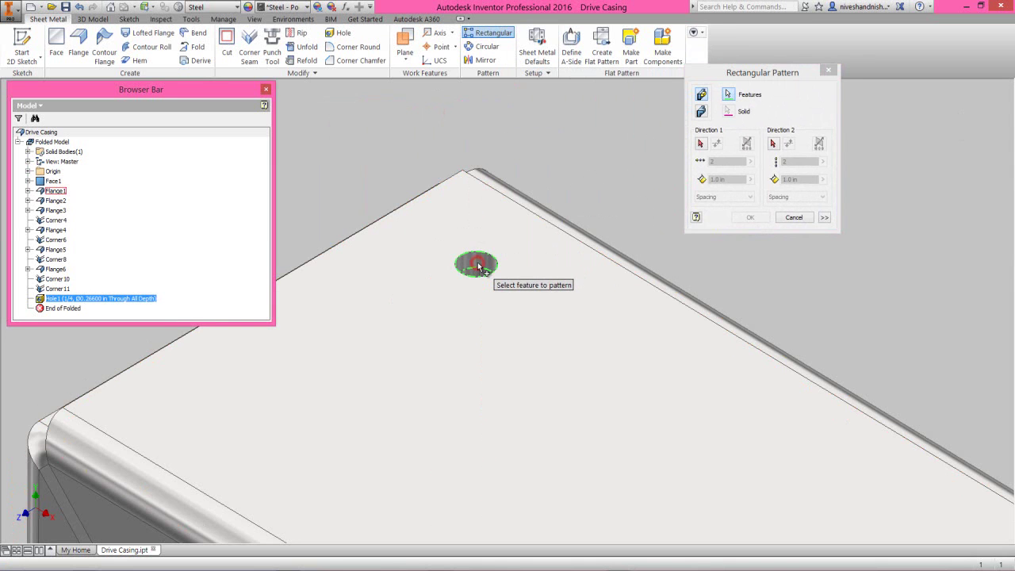
click(701, 144)
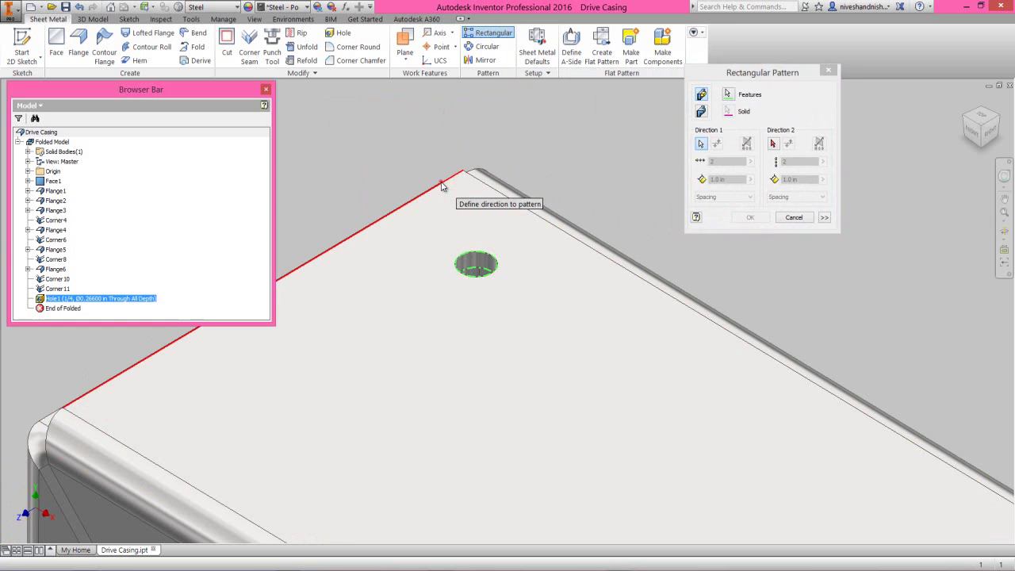
click(441, 183)
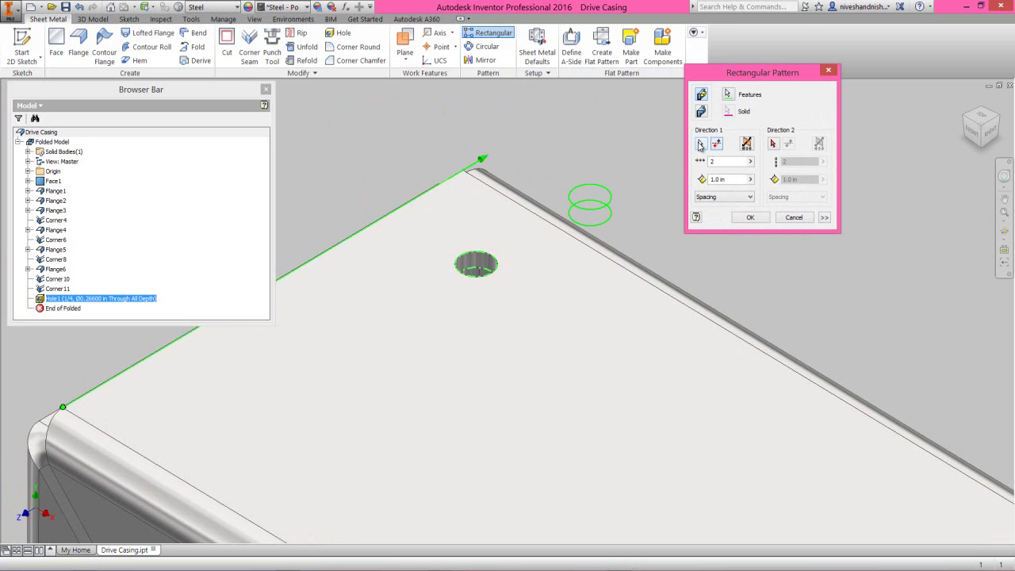
click(716, 145)
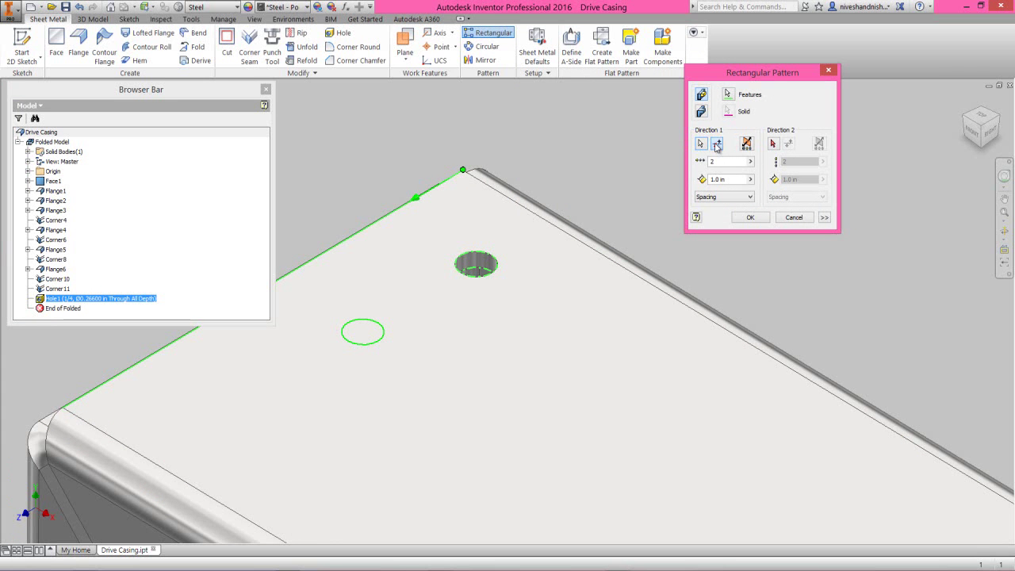
click(719, 161)
double_click(731, 179)
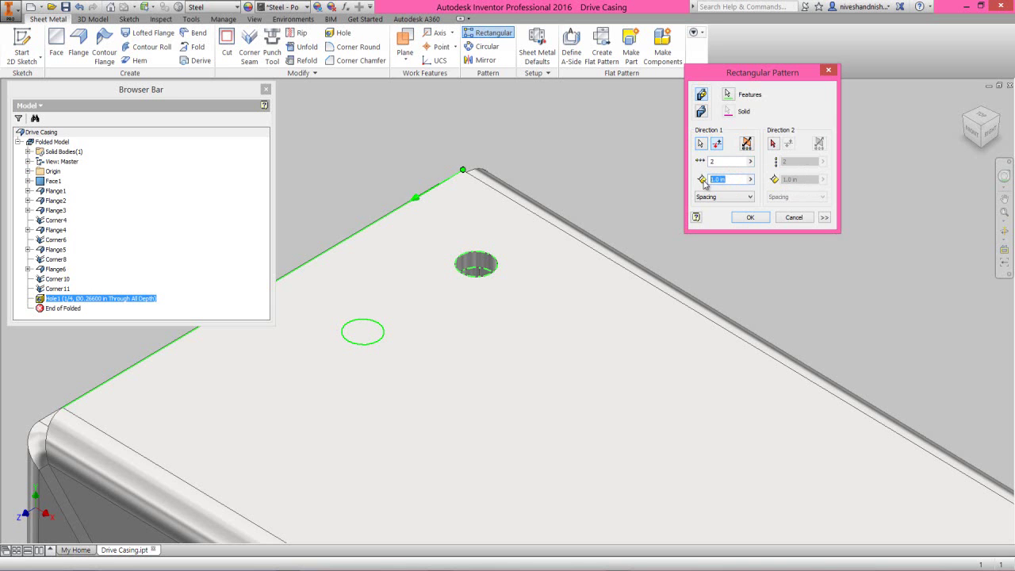
text(2)
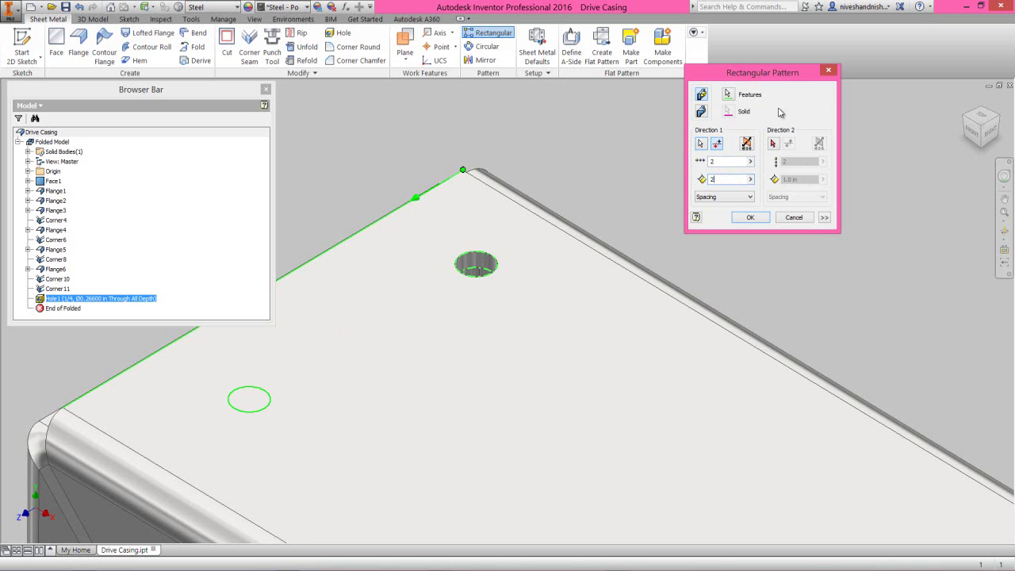
Step: Add a second pattern direction along the long rear edge with 3 instances spaced 15.8 in, running toward the far end, and create the pattern
click(773, 144)
scroll(595, 166, down, 3)
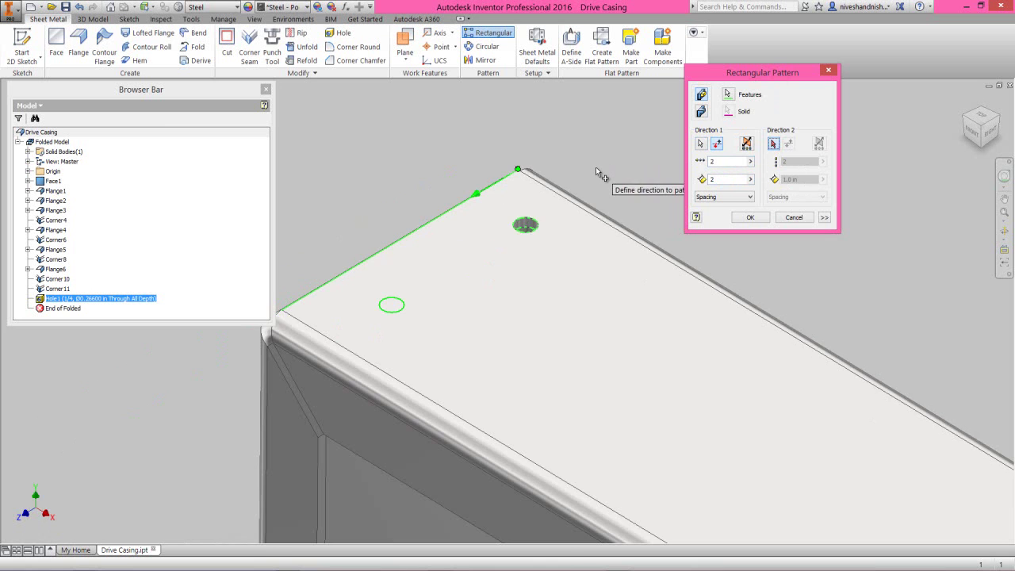
click(573, 204)
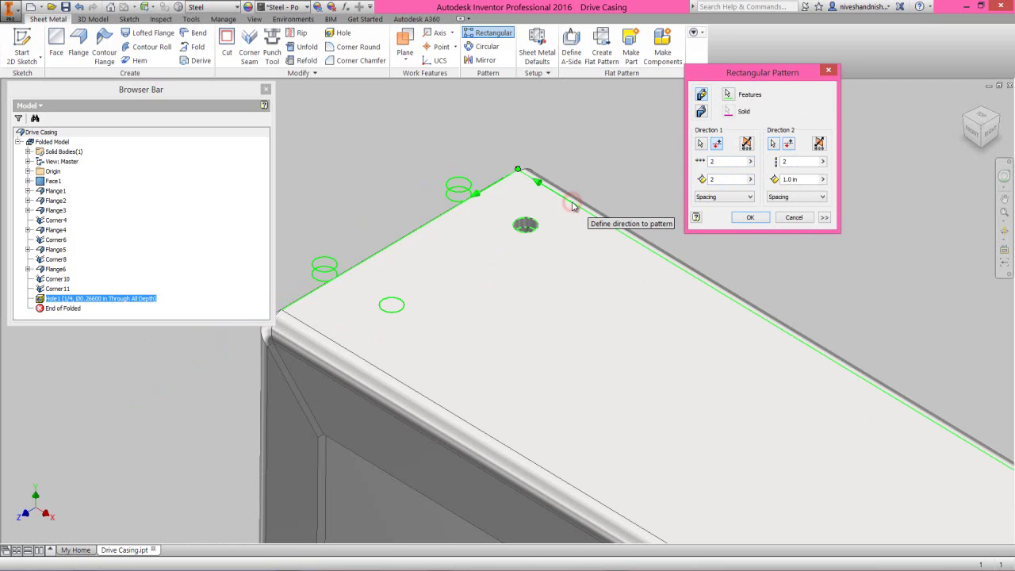
click(790, 146)
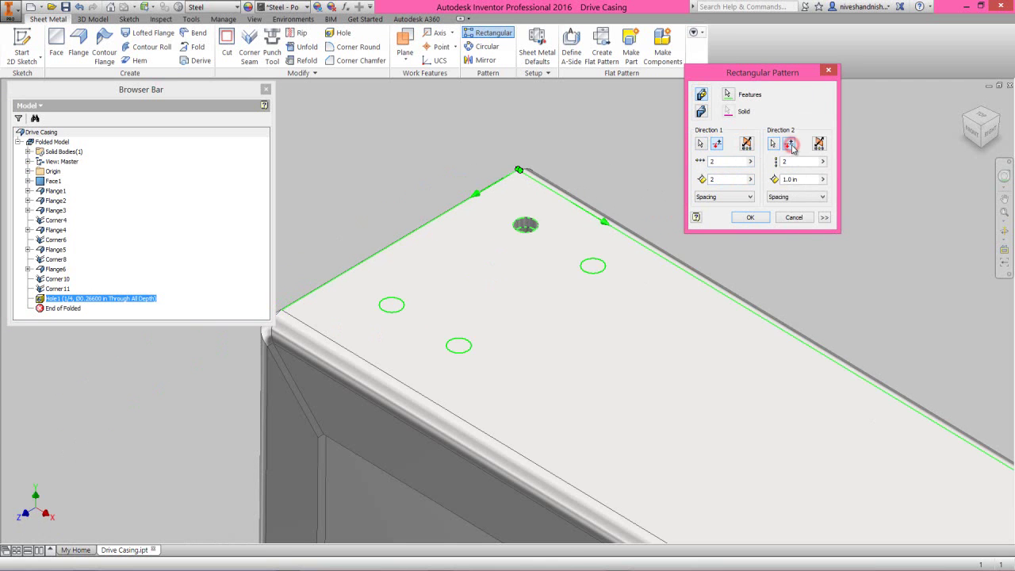
click(793, 161)
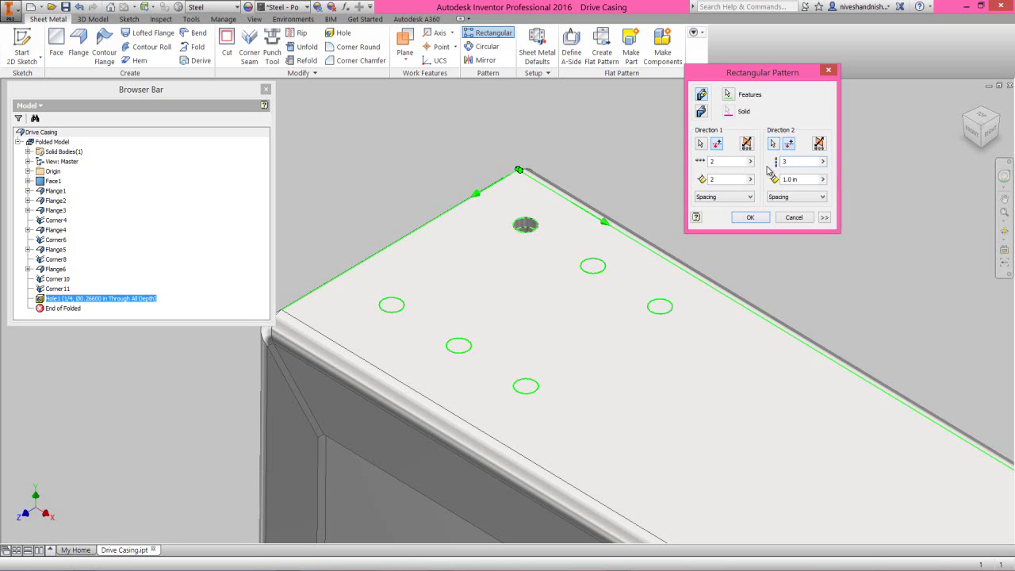
text(3)
click(807, 180)
text(15.8)
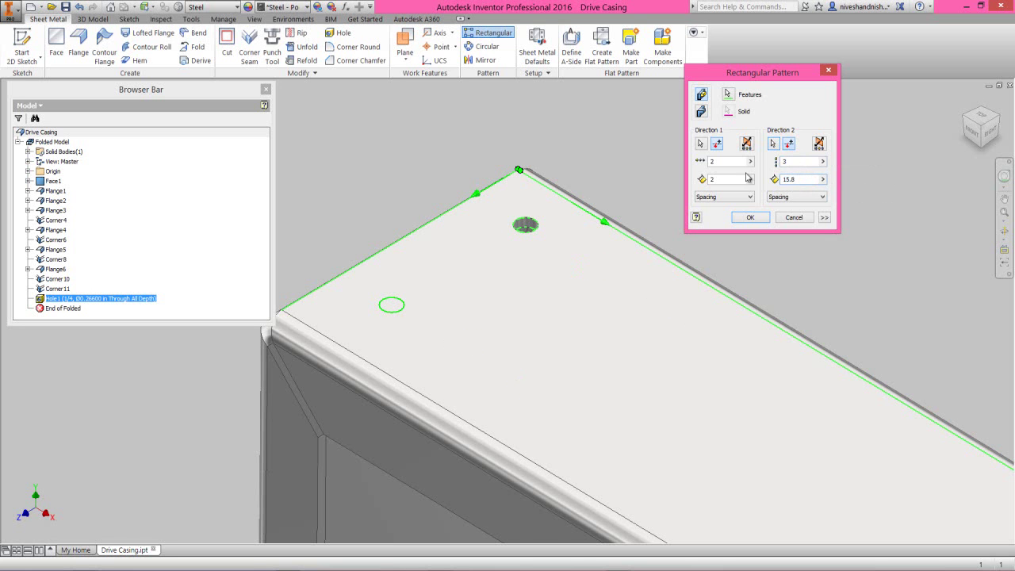
scroll(655, 174, up, 6)
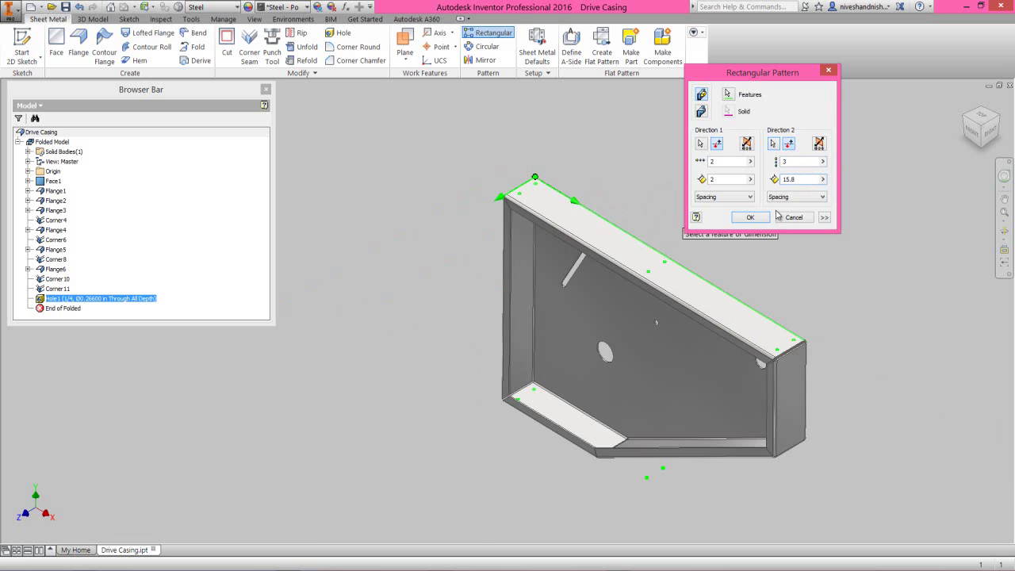
click(764, 217)
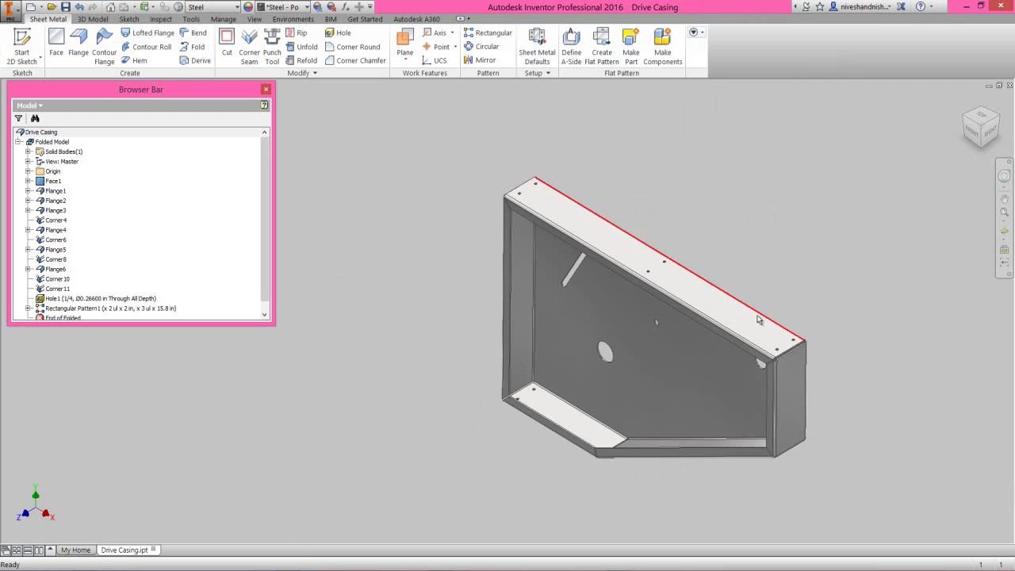
scroll(758, 318, up, 5)
scroll(842, 397, up, 2)
scroll(861, 406, down, 8)
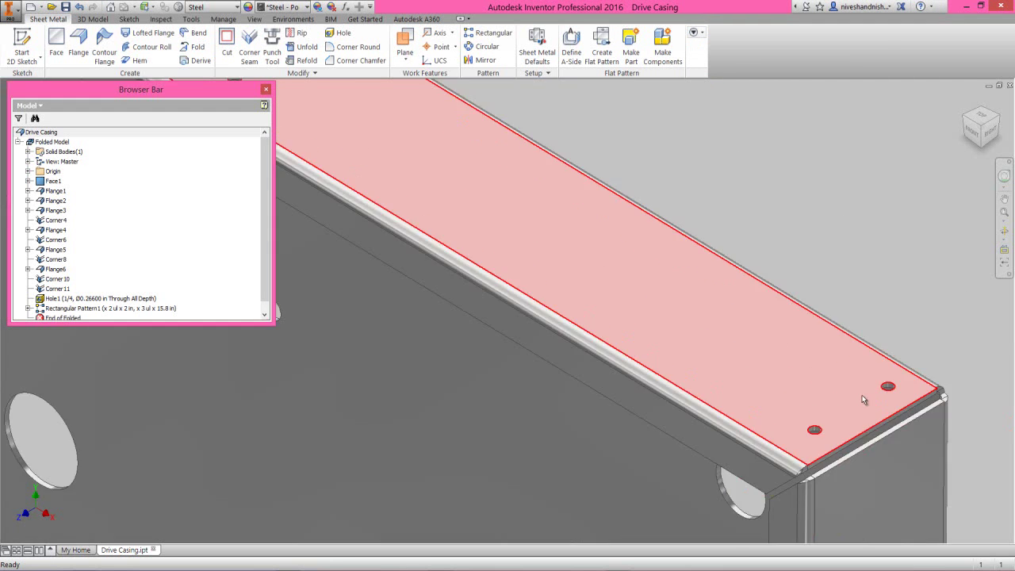
click(1004, 214)
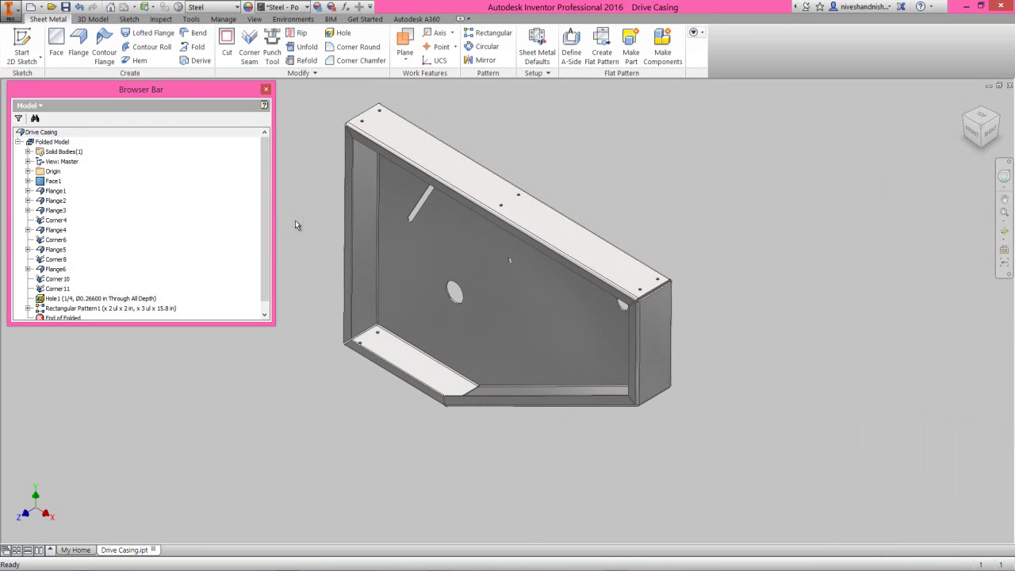
Step: Create a work plane through three corner points of the top flange's front lip, one at the near end and two at the far end
click(405, 37)
scroll(348, 131, up, 5)
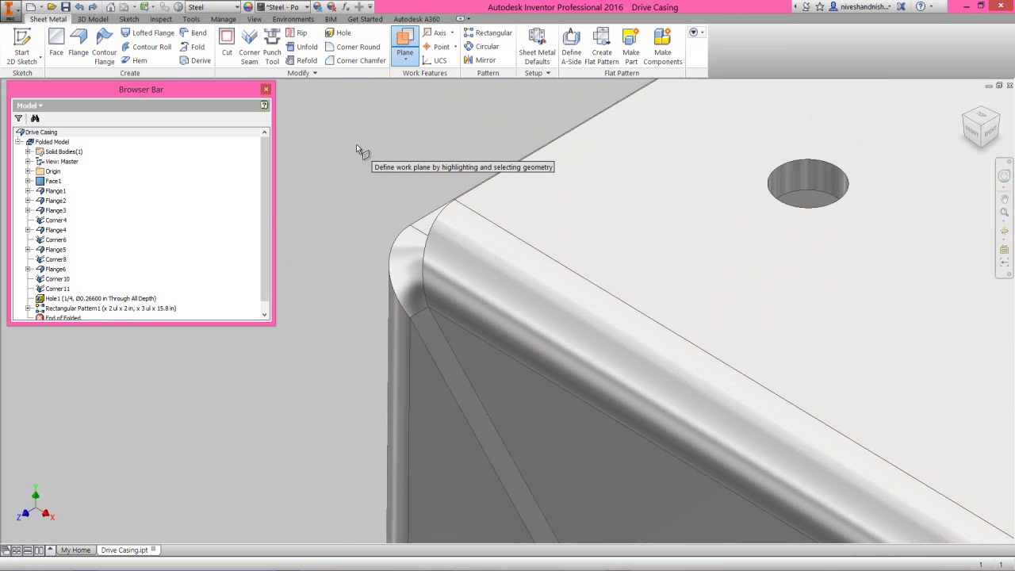
click(429, 311)
scroll(378, 202, down, 5)
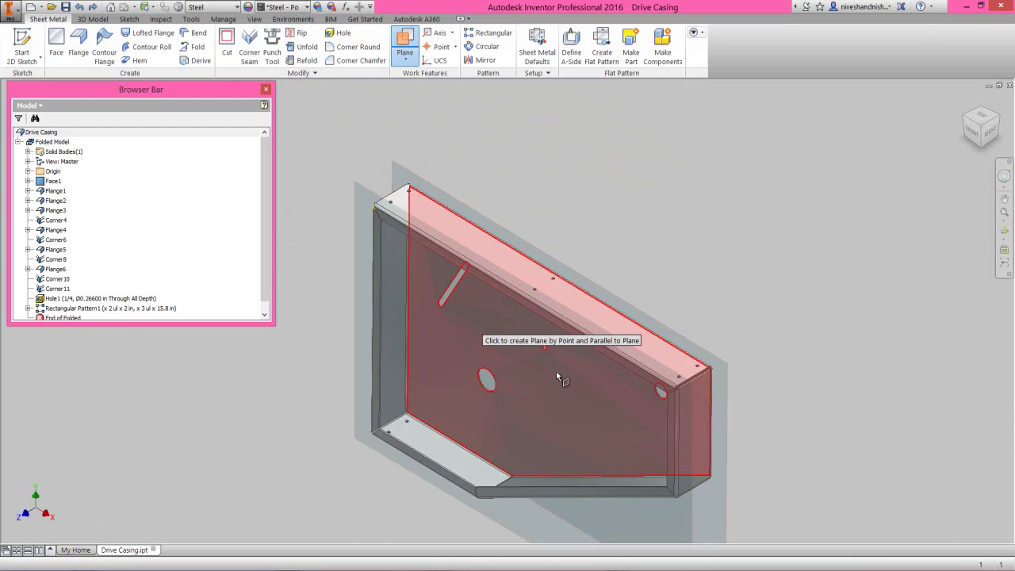
scroll(673, 396, up, 5)
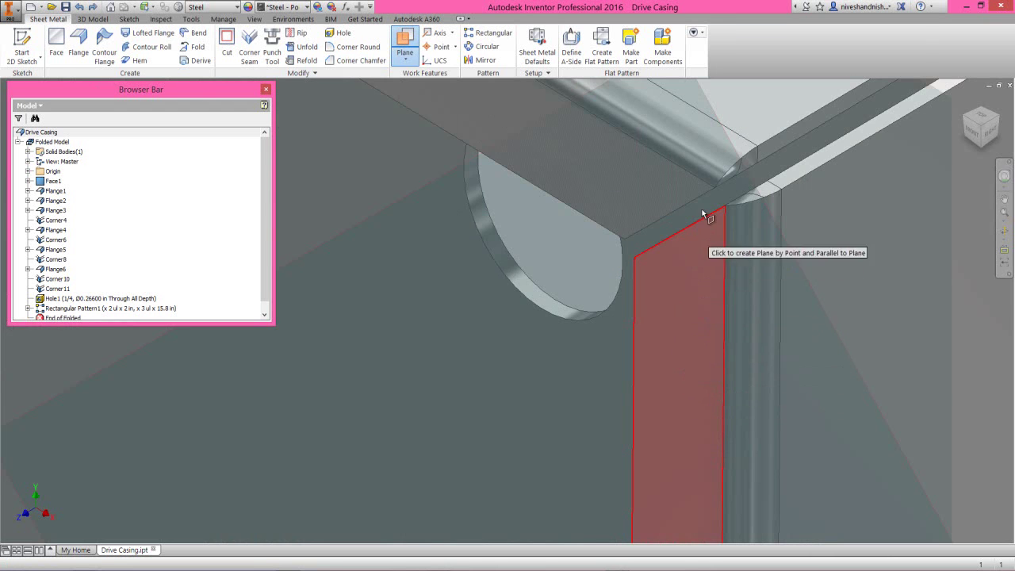
click(700, 218)
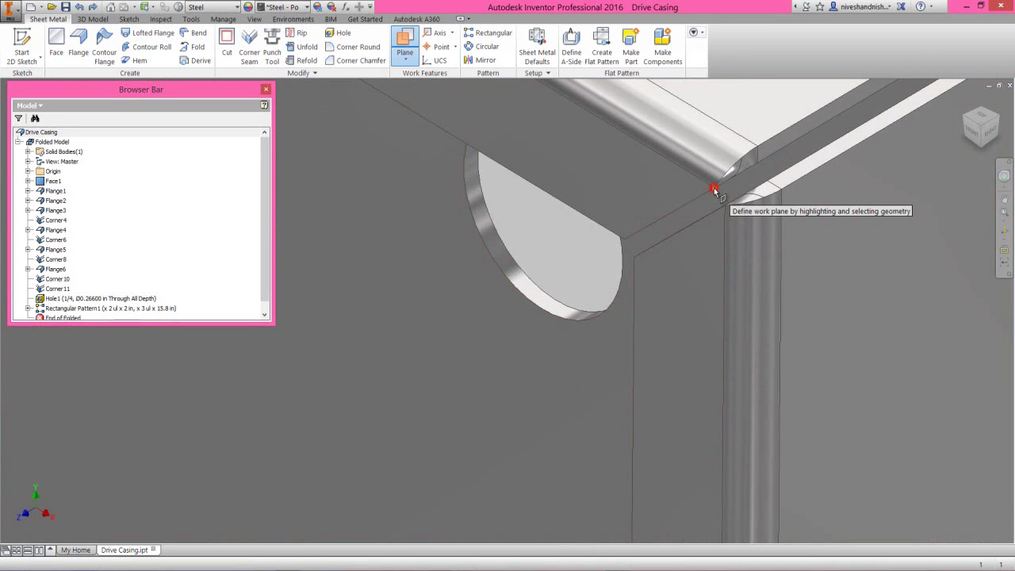
click(715, 191)
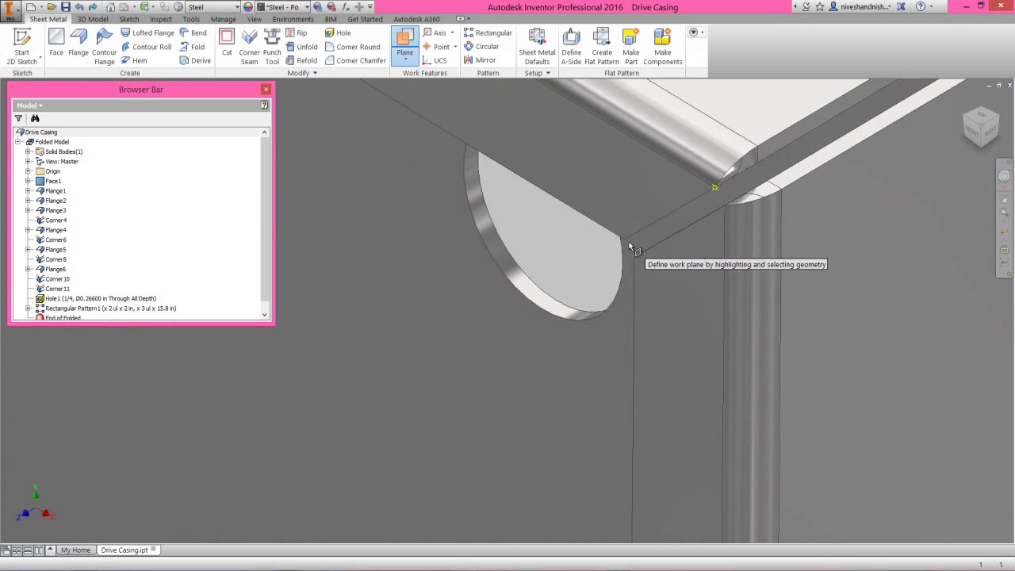
click(623, 240)
scroll(625, 237, down, 3)
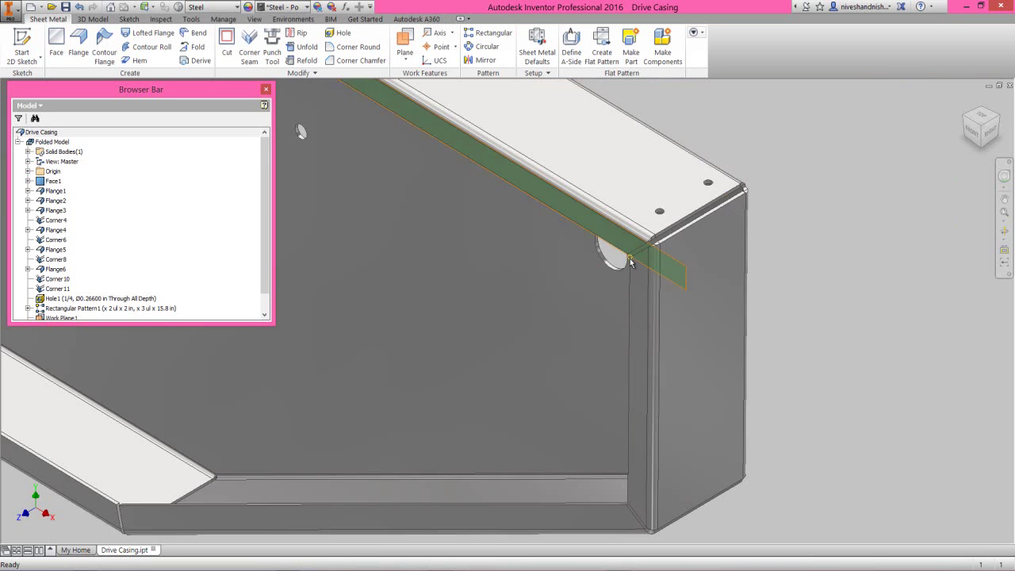
Step: Flip the normal of the work plane on the top flange's front lip
right_click(686, 275)
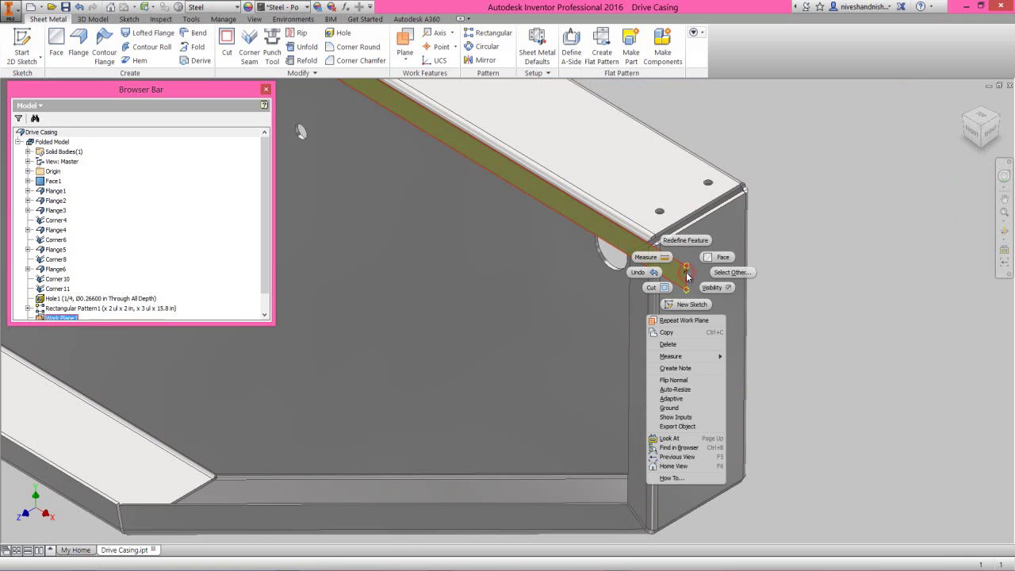
click(701, 380)
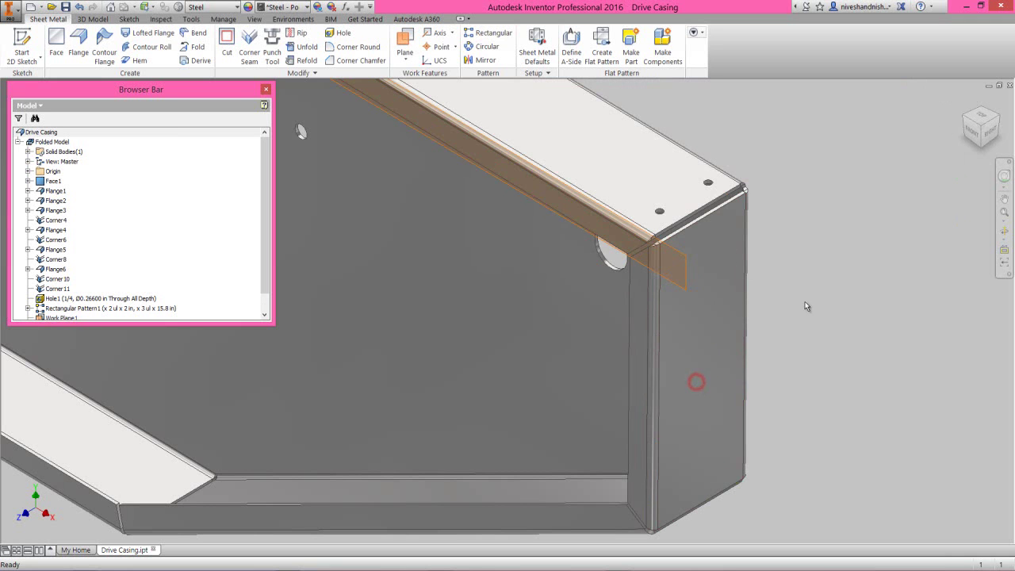
click(684, 270)
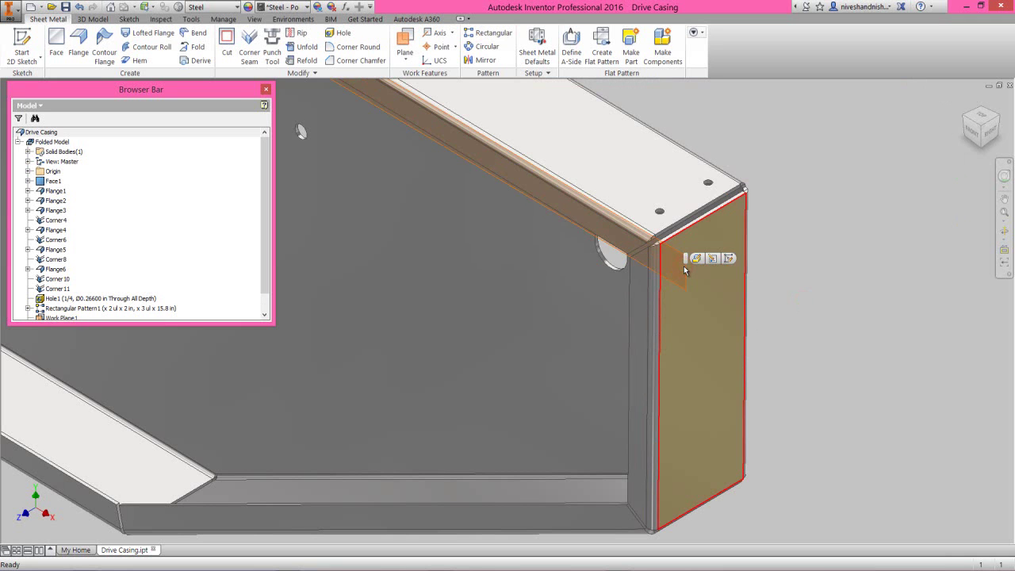
Step: Start a 2D sketch on the work plane at the top flange's front lip and view it from the front
click(782, 278)
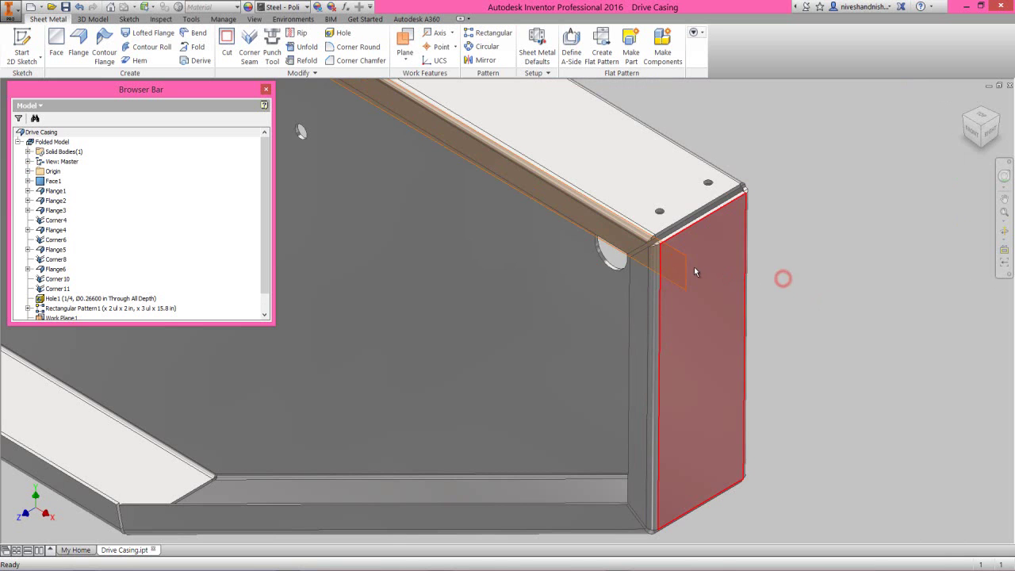
click(688, 272)
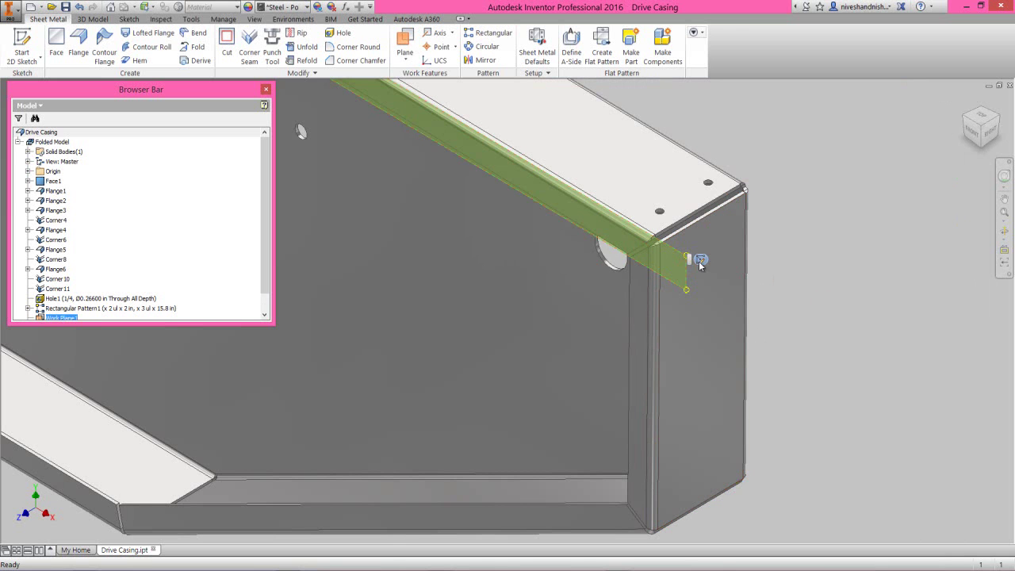
click(701, 260)
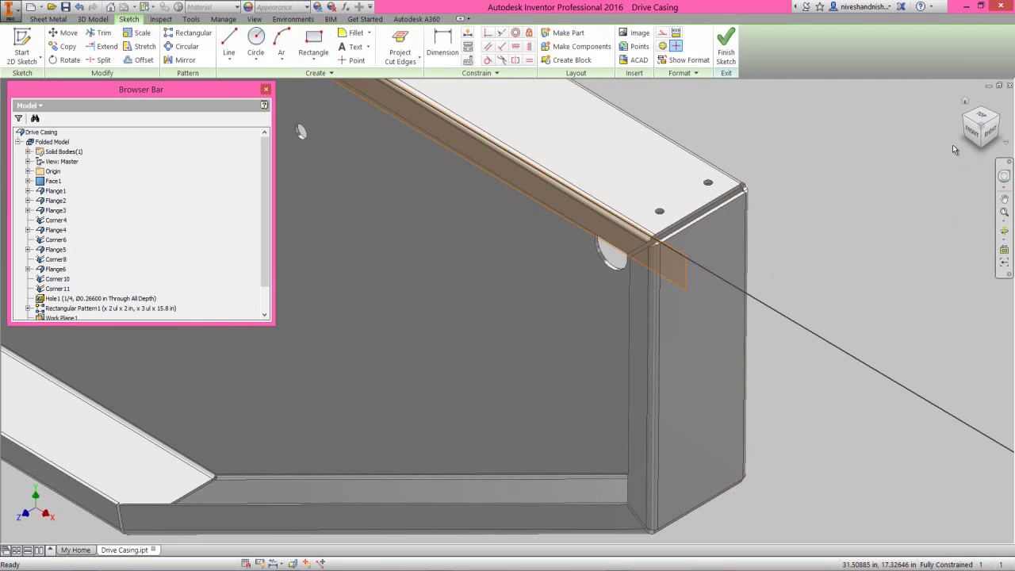
click(970, 131)
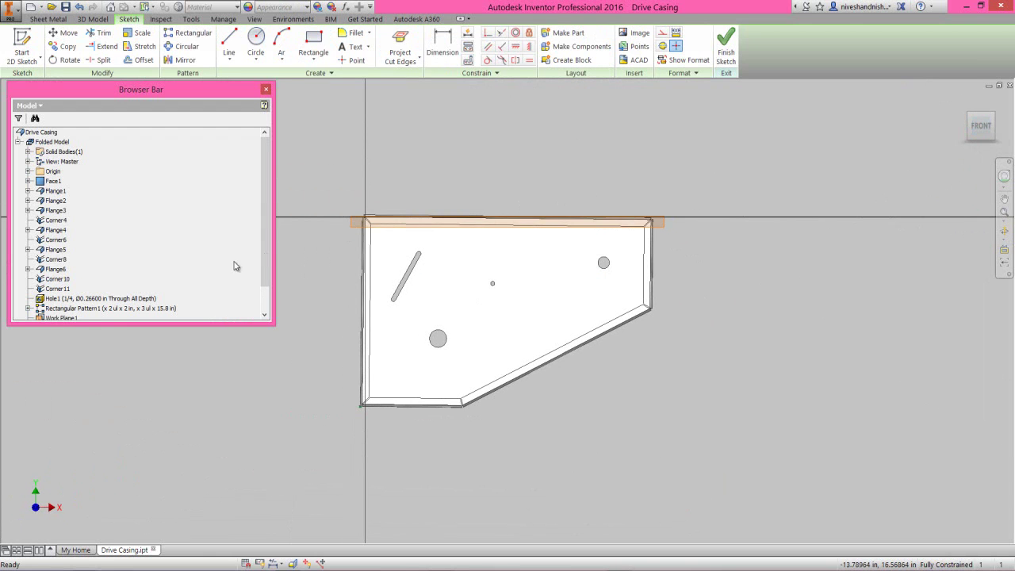
Step: Auto-resize the work plane to cover the whole casing and project the cut edges of the front lips into the sketch
right_click(70, 318)
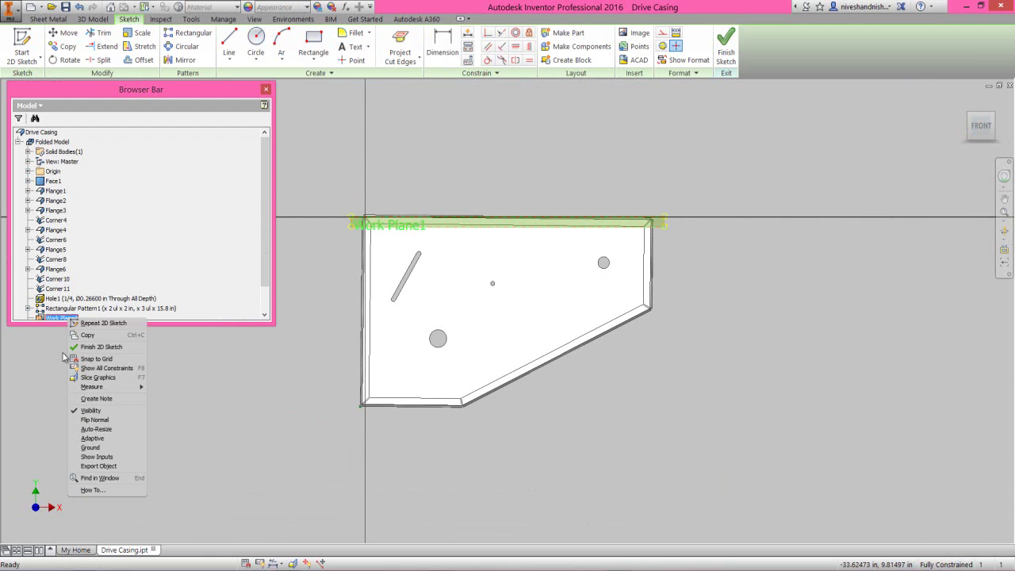
click(87, 429)
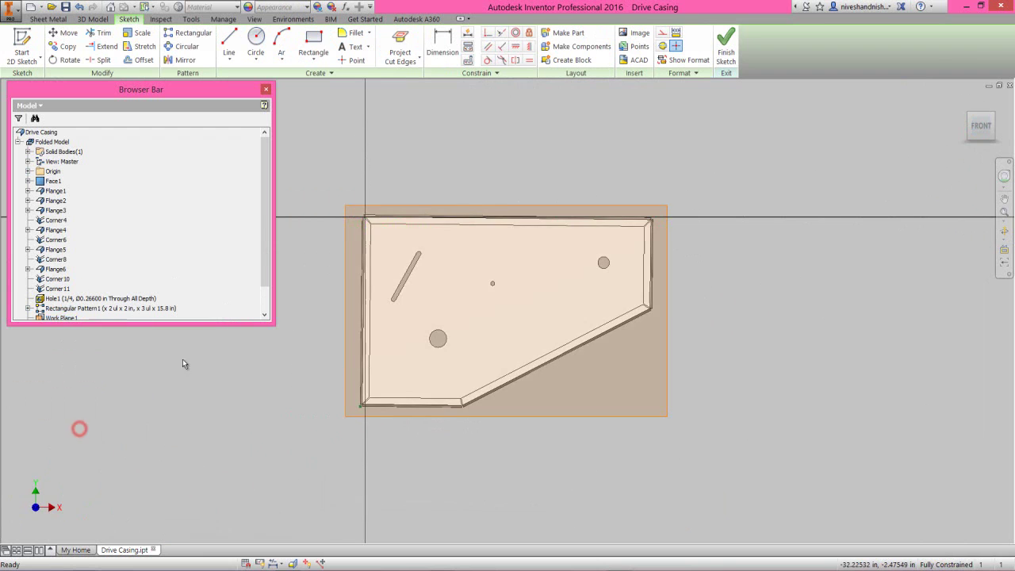
scroll(388, 209, up, 5)
click(401, 48)
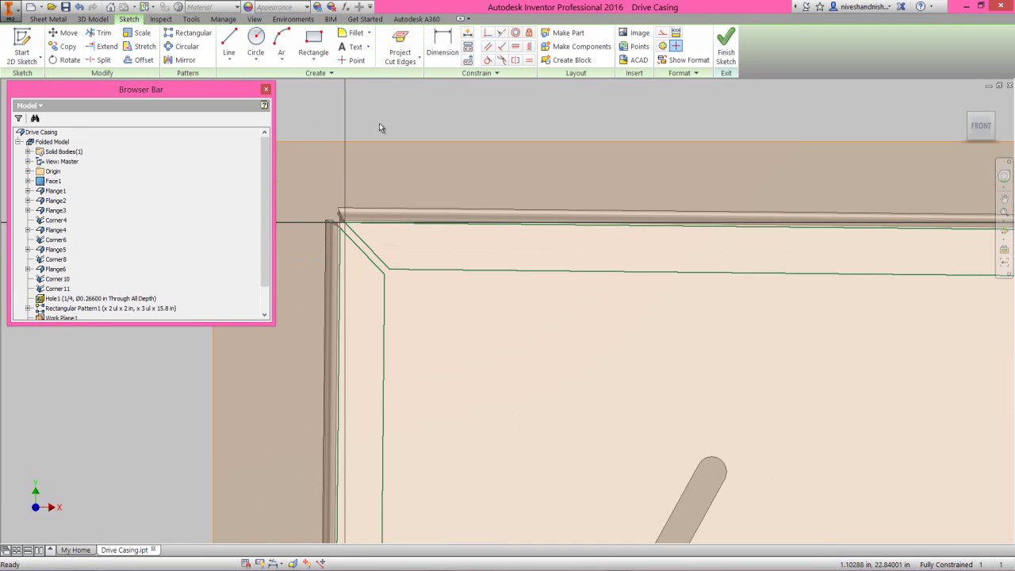
click(379, 125)
Step: Place two sketch points near the upper-left mitred corner, one on the top lip and one on the left lip
click(357, 60)
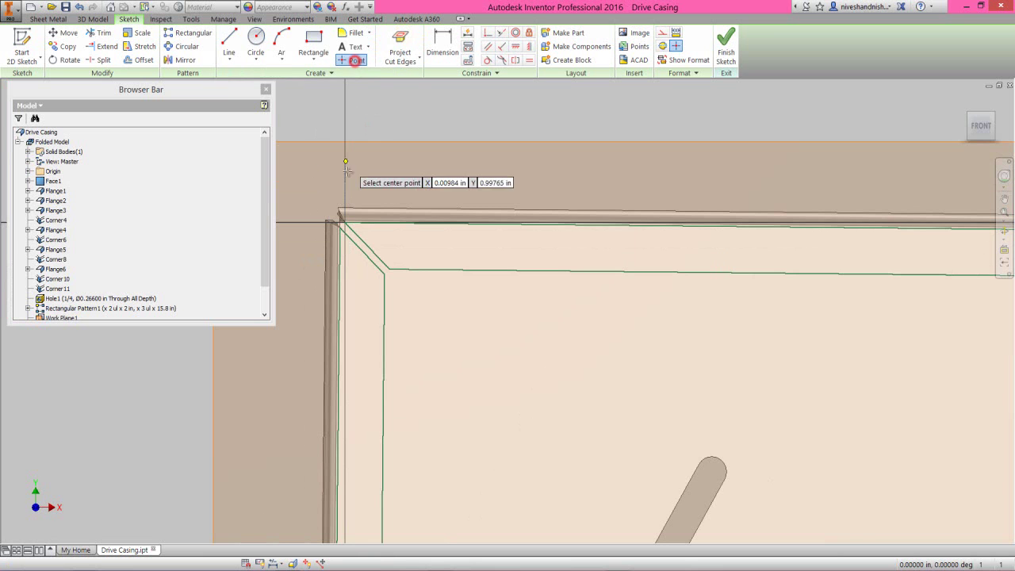
scroll(349, 222, up, 1)
click(452, 269)
click(359, 340)
Step: Dimension the top lip's point 0.375 in above the lip's inner edge and 0.16515 in horizontally from its inner corner
click(443, 47)
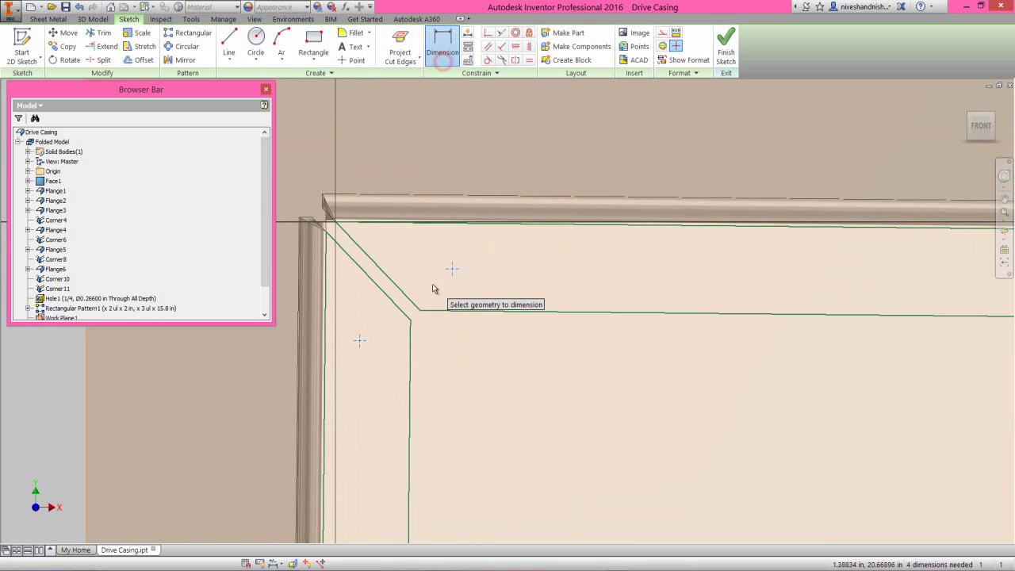
click(451, 269)
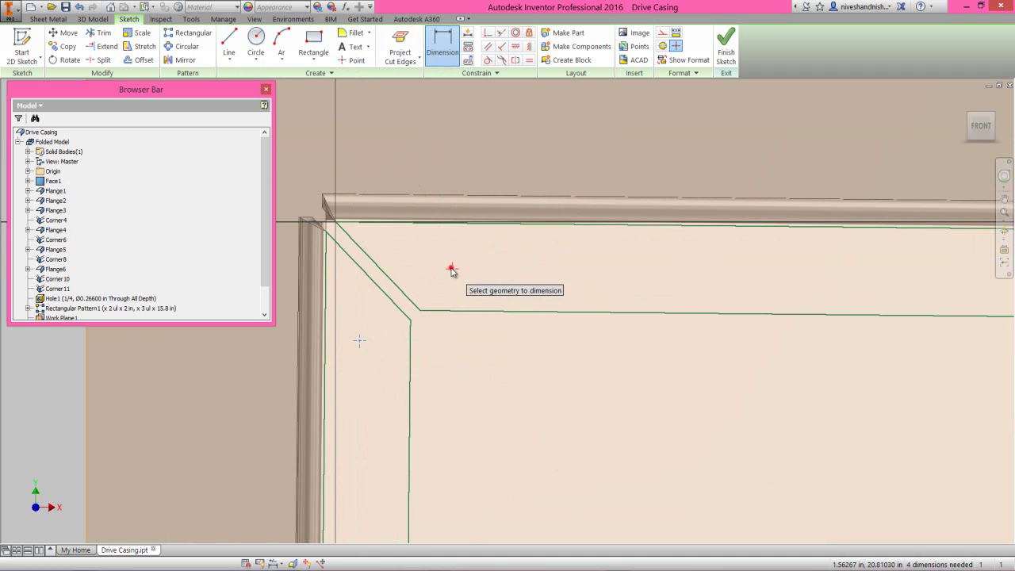
click(458, 313)
click(496, 289)
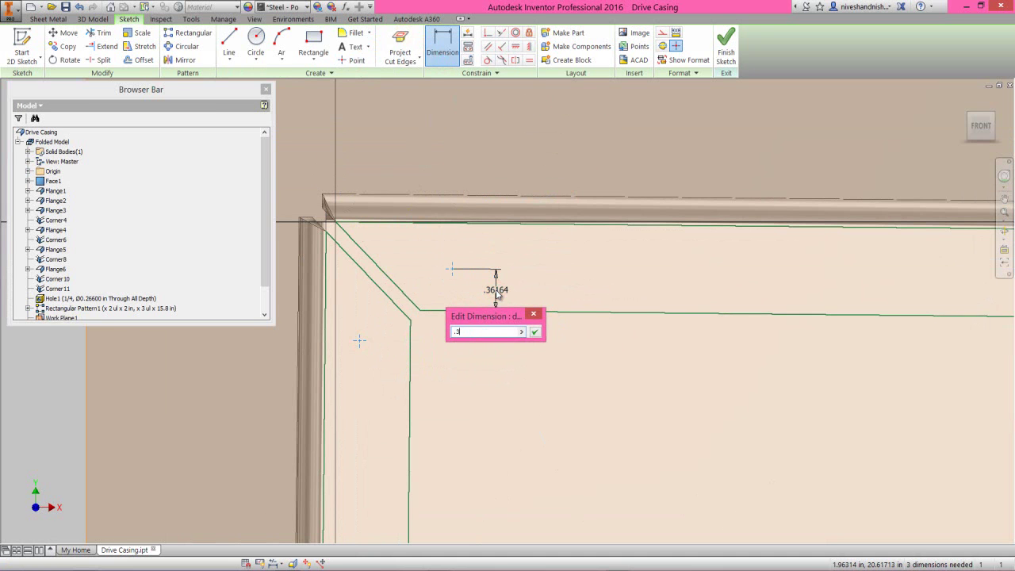
key(Return)
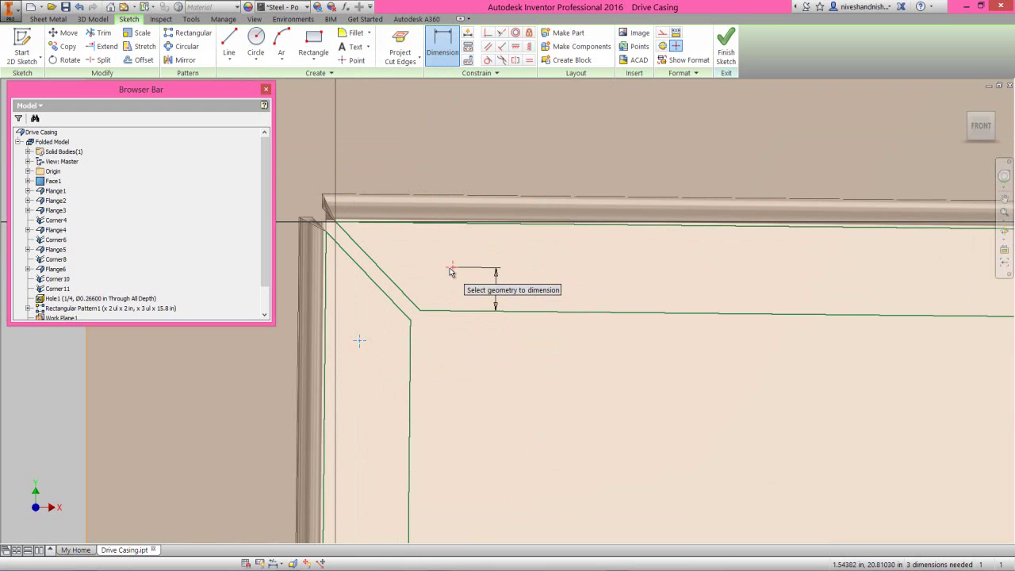
click(419, 310)
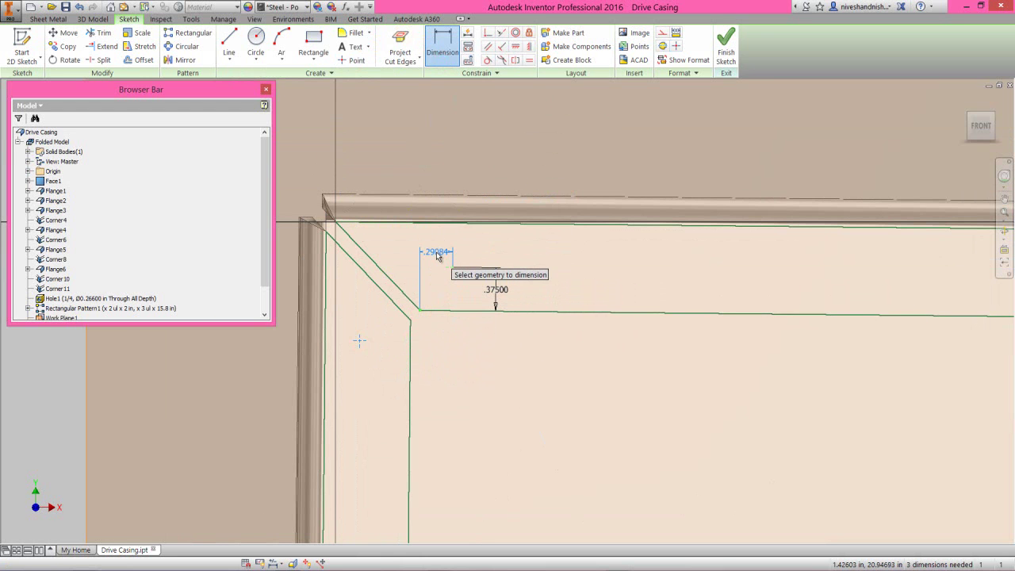
click(437, 256)
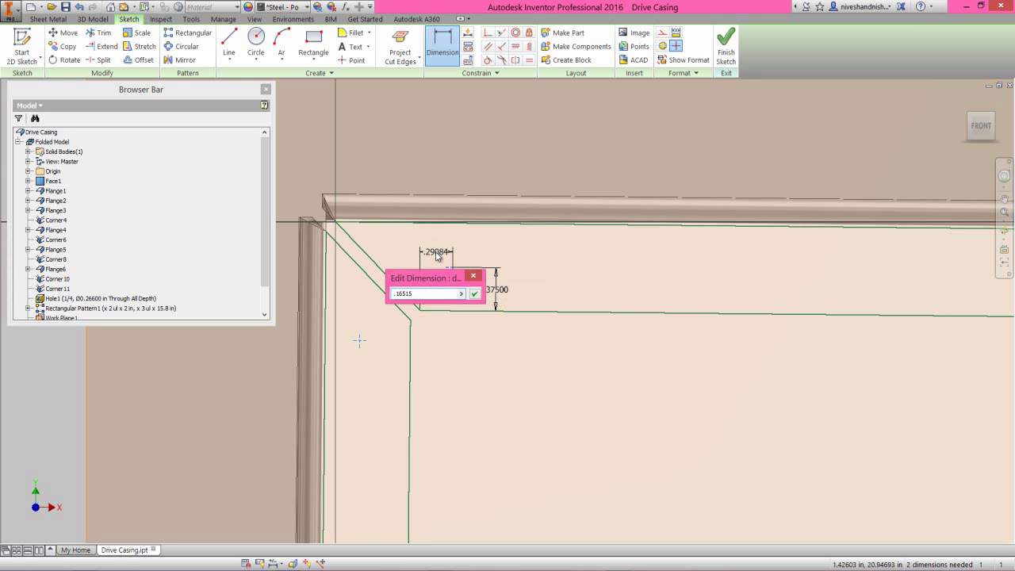
key(Return)
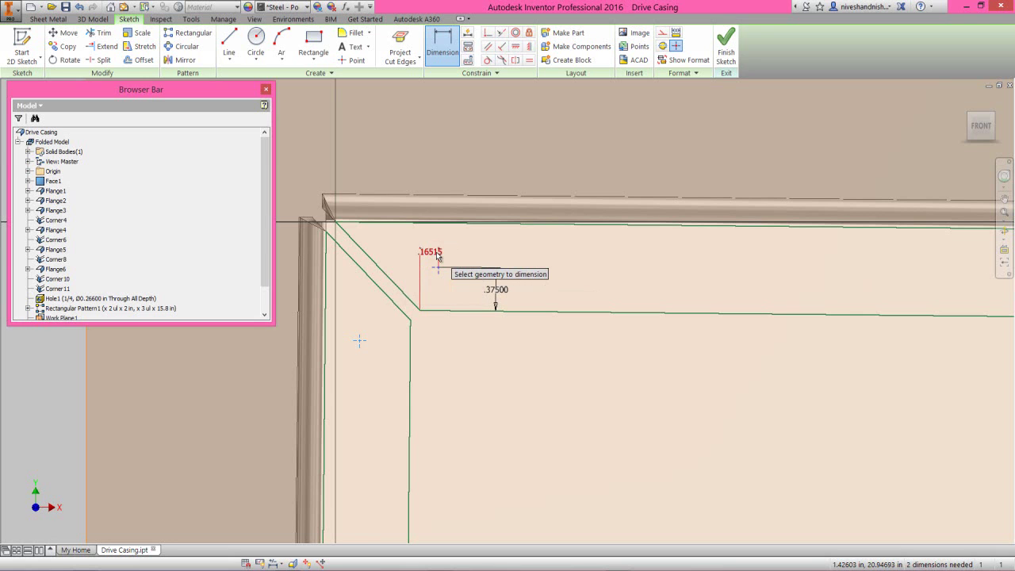
Step: Dimension the left lip's point from the inner edge, linked to the existing 0.375 dimension, and 0.12 in below the inner corner
click(412, 323)
click(359, 341)
click(374, 309)
click(492, 290)
click(415, 350)
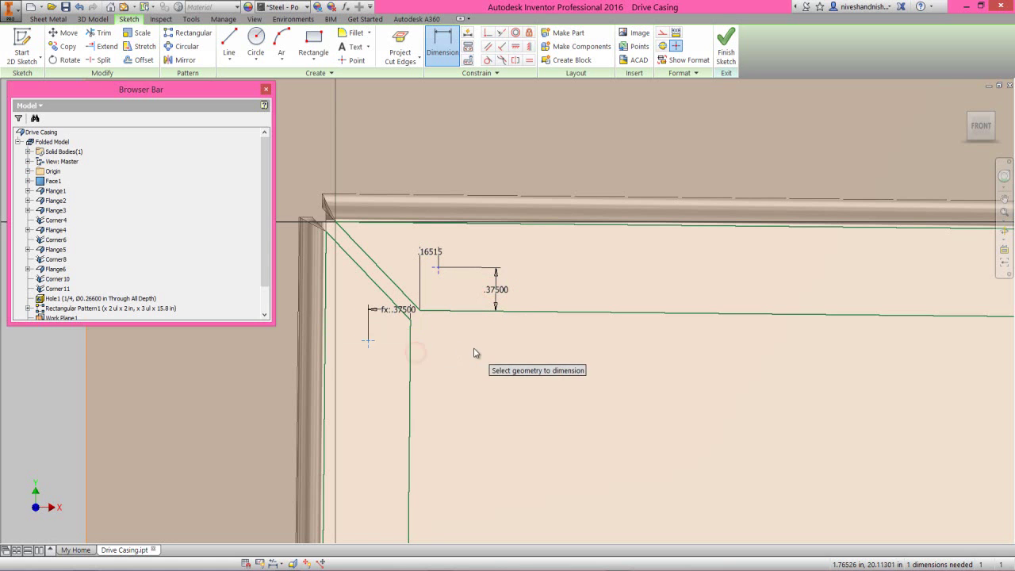
click(368, 342)
click(410, 323)
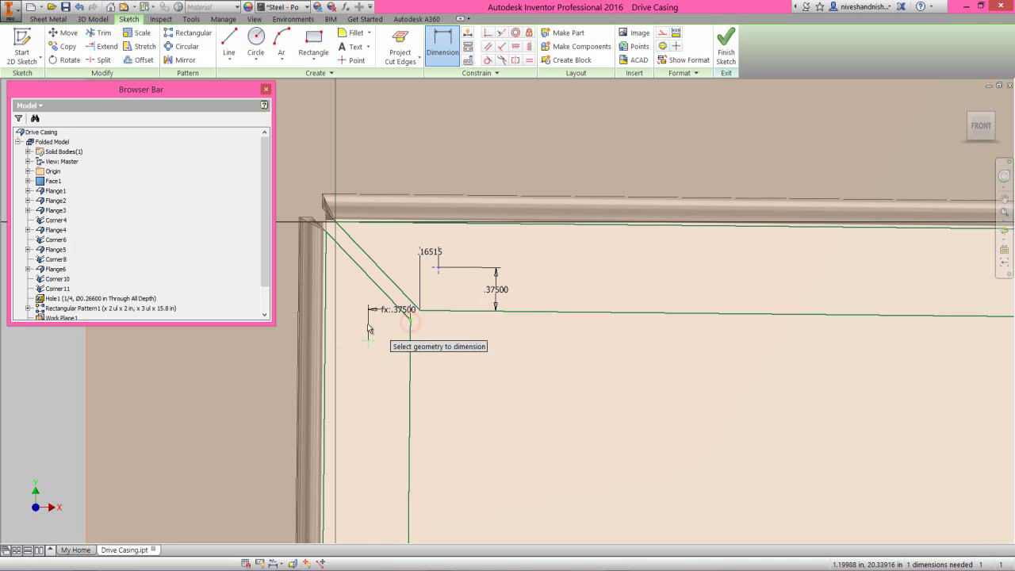
click(354, 326)
text(.125)
key(Return)
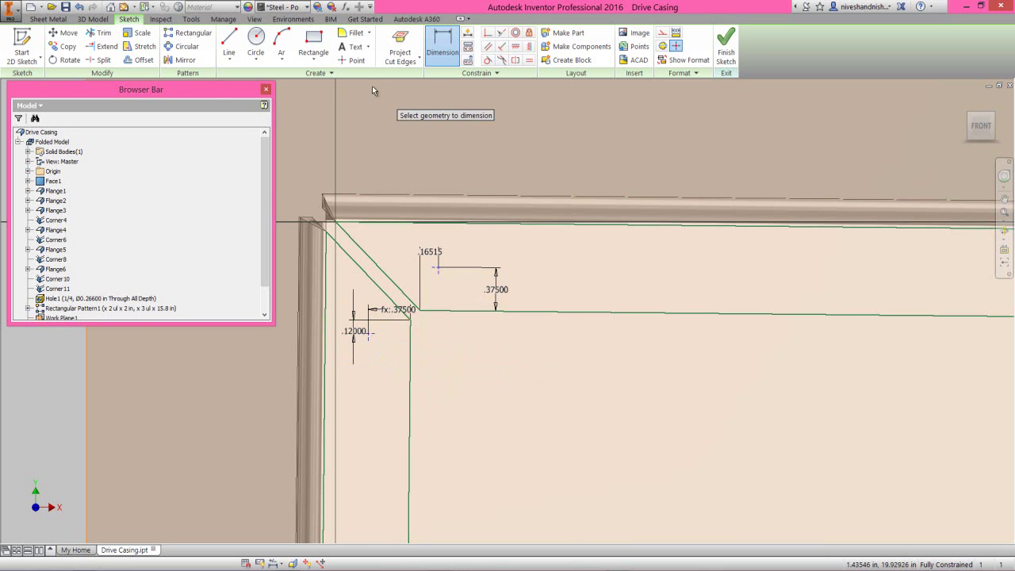
Step: Place a sketch point on the bottom lip near its left mitred corner
click(355, 59)
scroll(383, 148, up, 5)
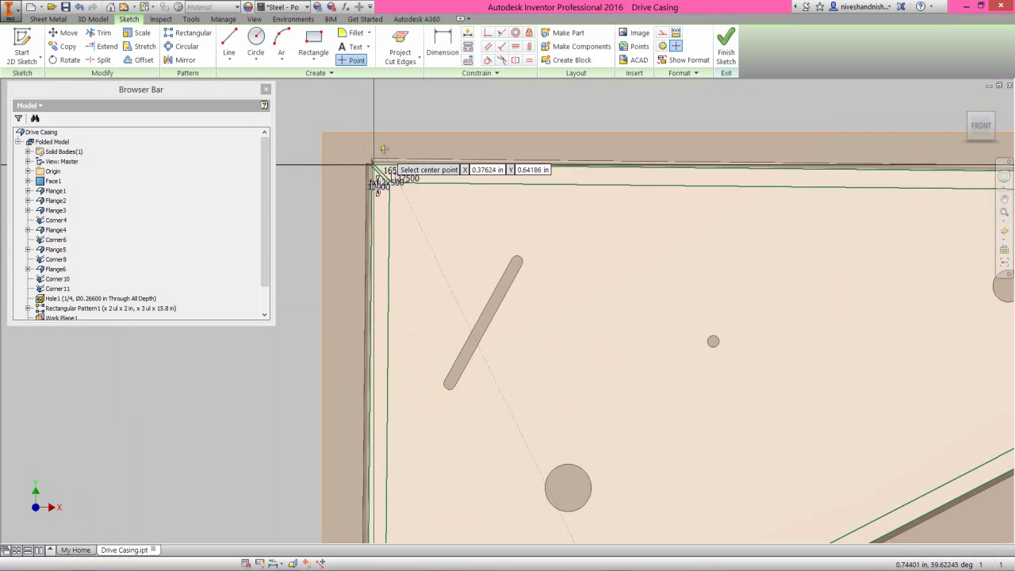
scroll(378, 170, up, 4)
scroll(376, 444, down, 5)
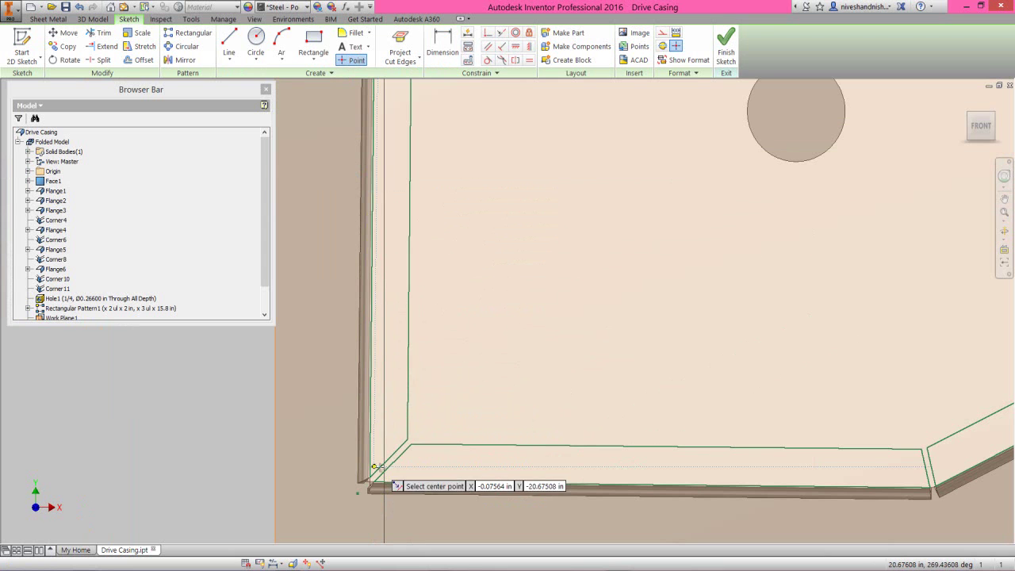
right_click(453, 398)
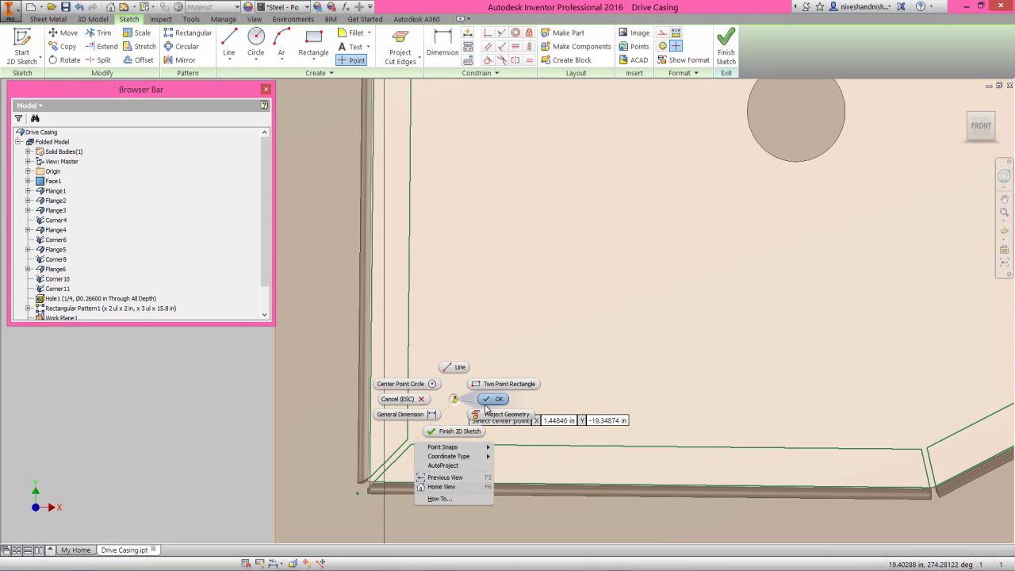
click(486, 405)
Step: Dimension the bottom lip's point 0.16515 in horizontally from the lip's inner left corner
right_click(458, 426)
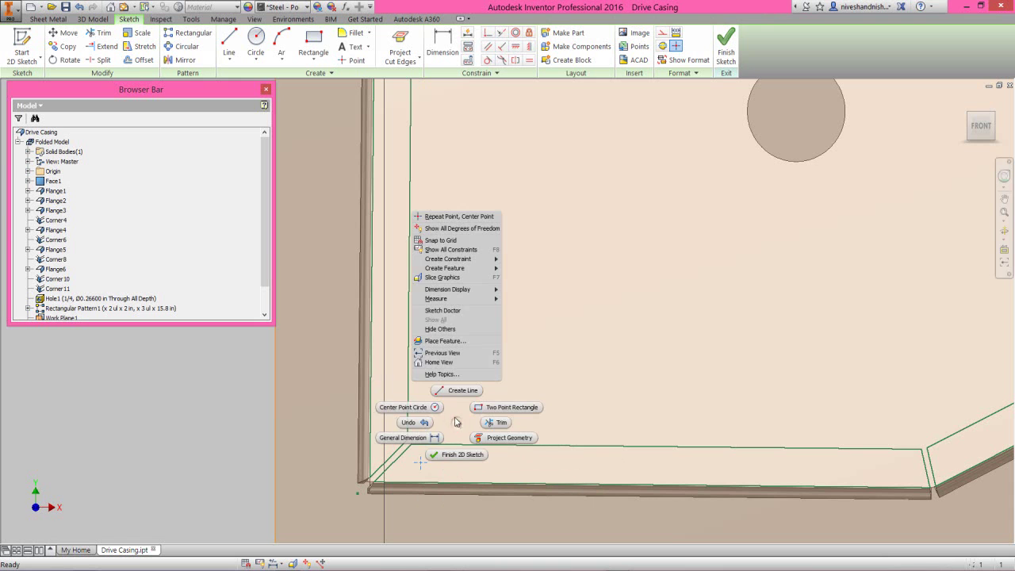
click(426, 438)
scroll(418, 454, up, 2)
scroll(419, 454, up, 2)
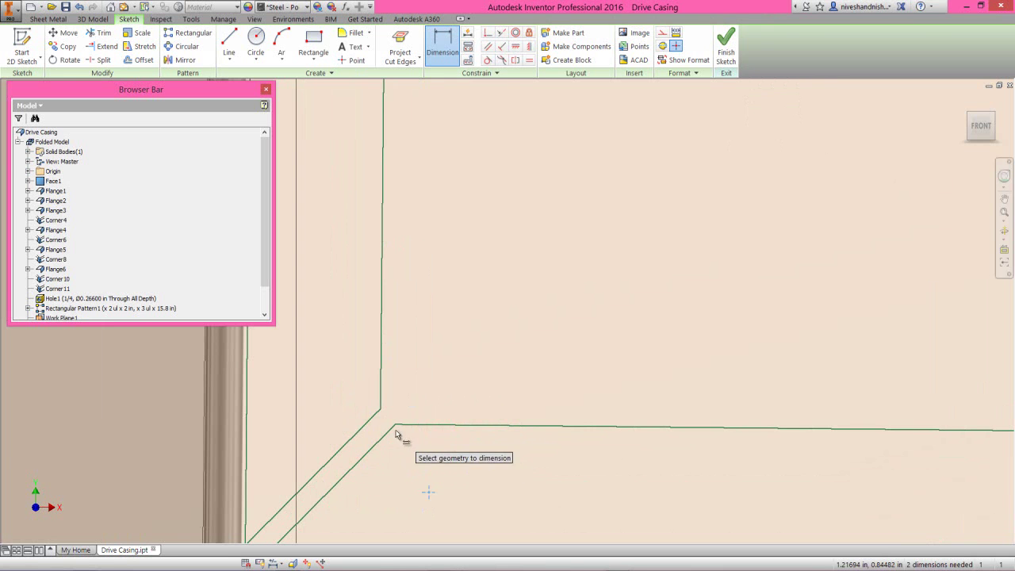
click(426, 492)
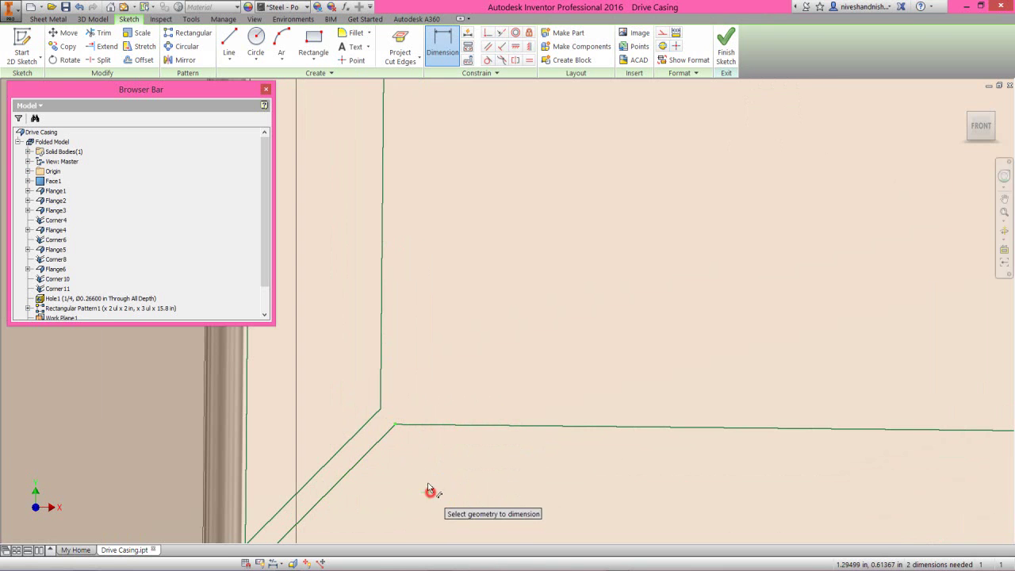
click(407, 383)
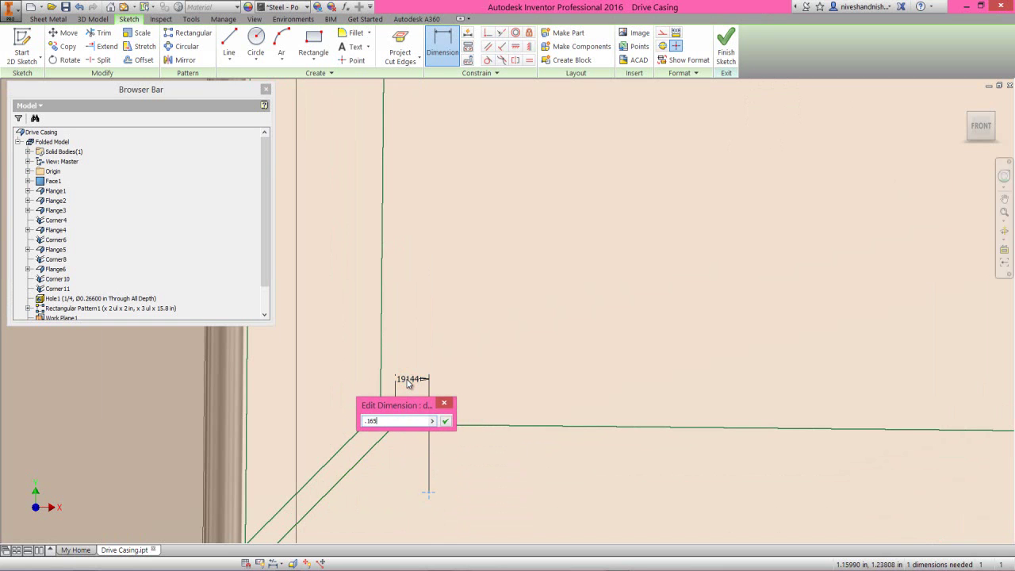
key(Return)
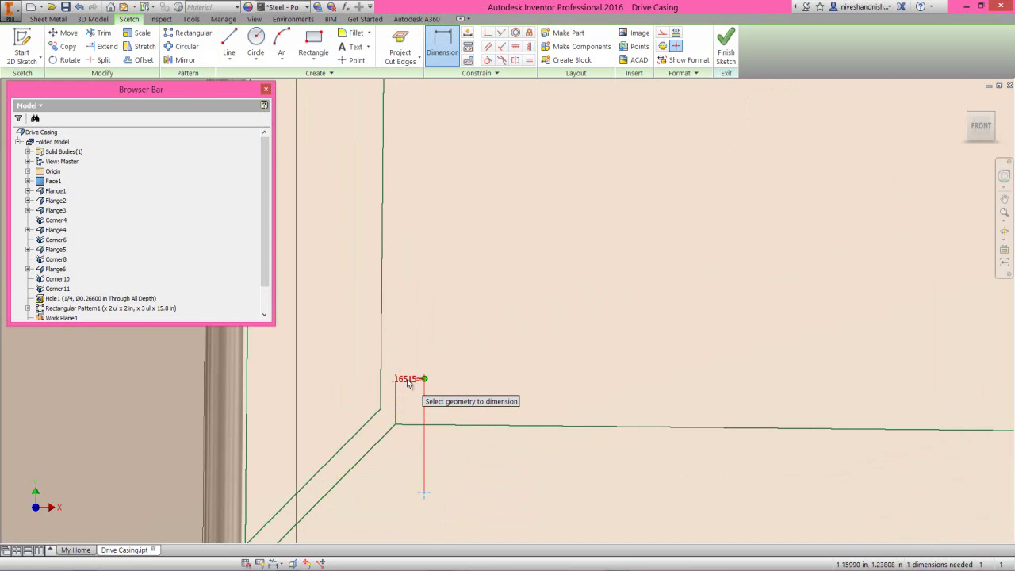
Step: Dimension the bottom lip's point 0.375 in below the lip's inner edge
click(425, 488)
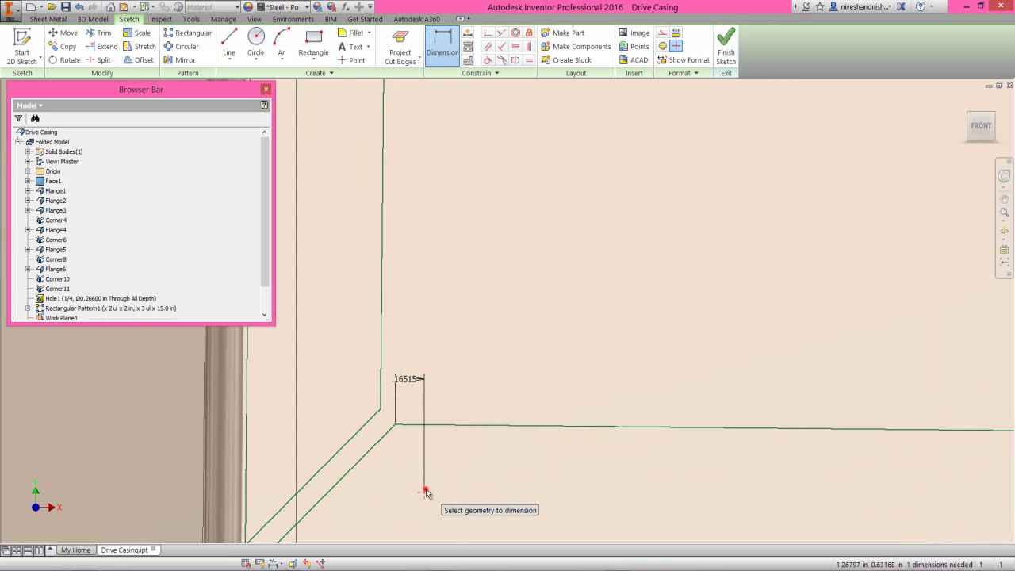
click(451, 425)
click(458, 449)
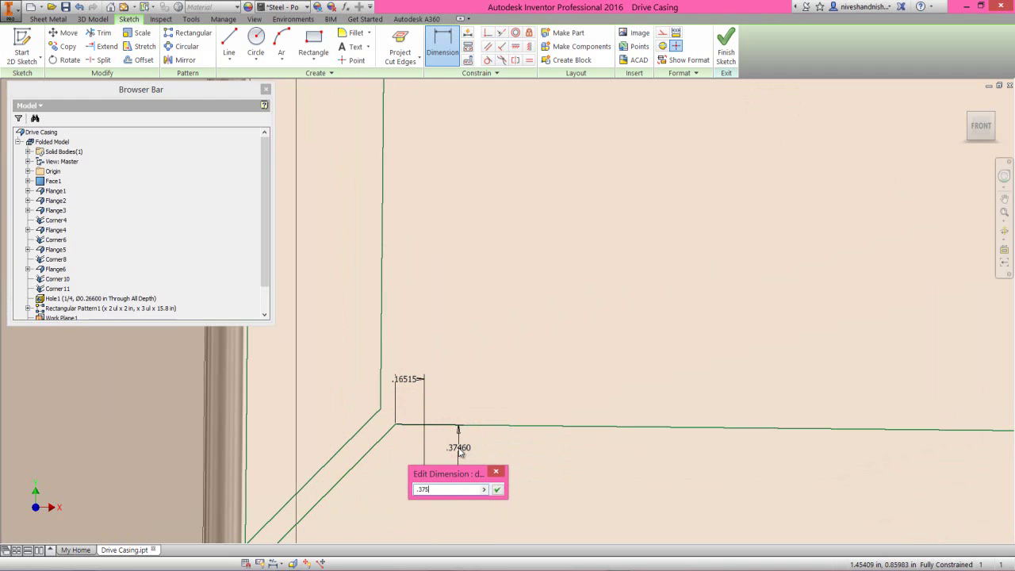
text(.375)
key(Return)
right_click(493, 366)
click(525, 365)
click(469, 362)
click(442, 44)
Step: Place a sketch point on the angled lip near its lower mitred corner
scroll(404, 361, down, 4)
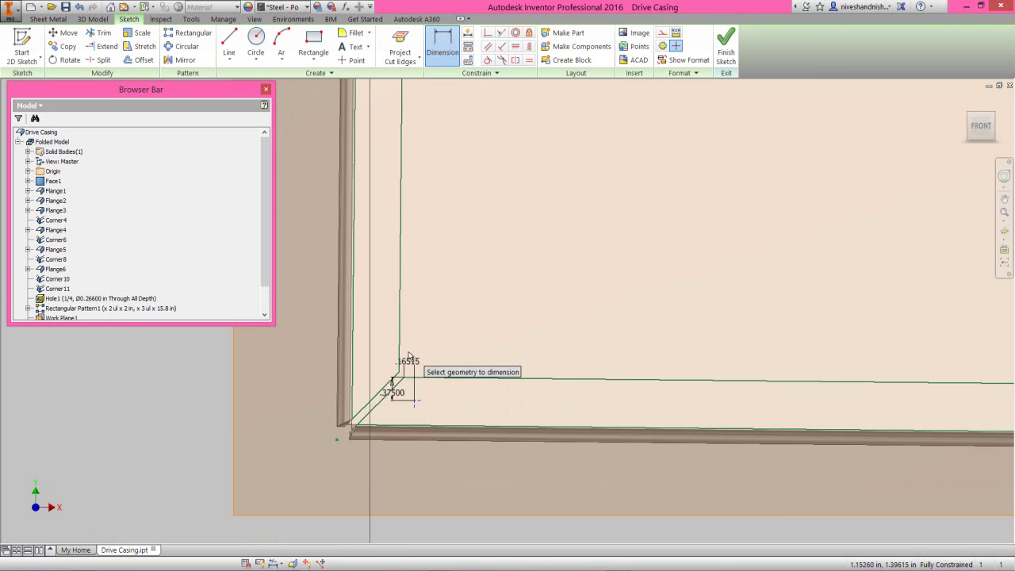
scroll(655, 368, up, 3)
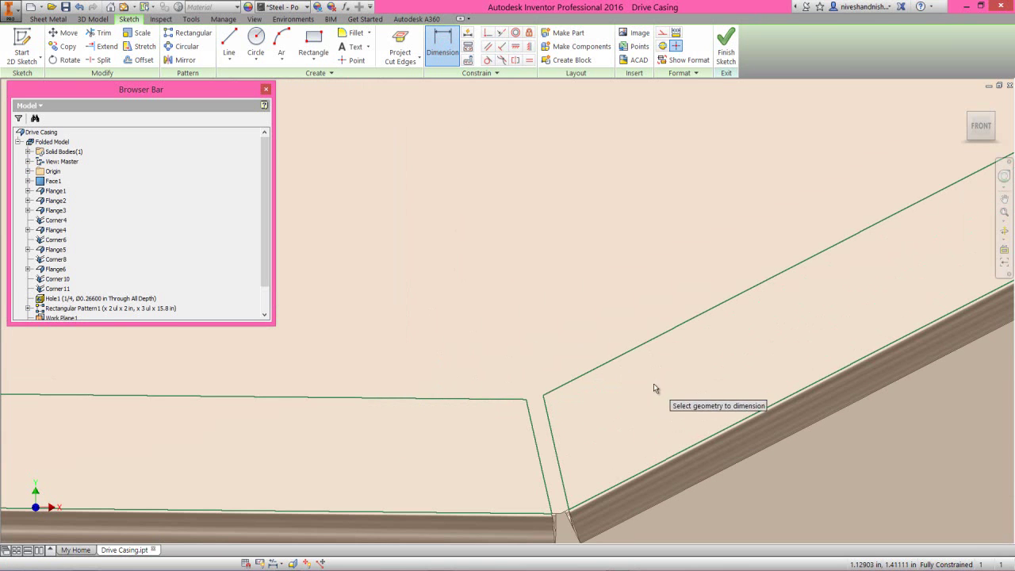
right_click(553, 275)
click(589, 275)
click(352, 60)
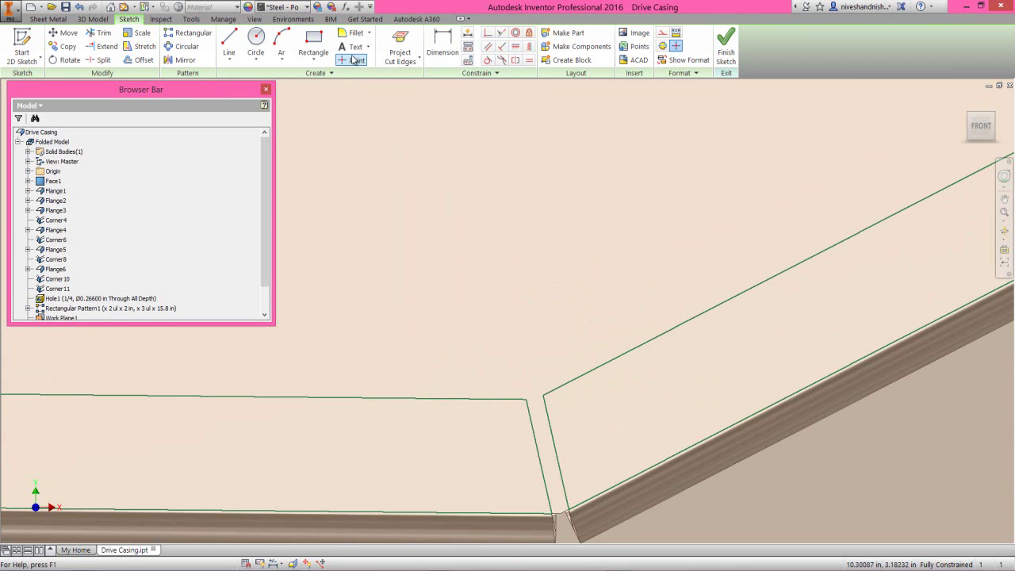
click(655, 416)
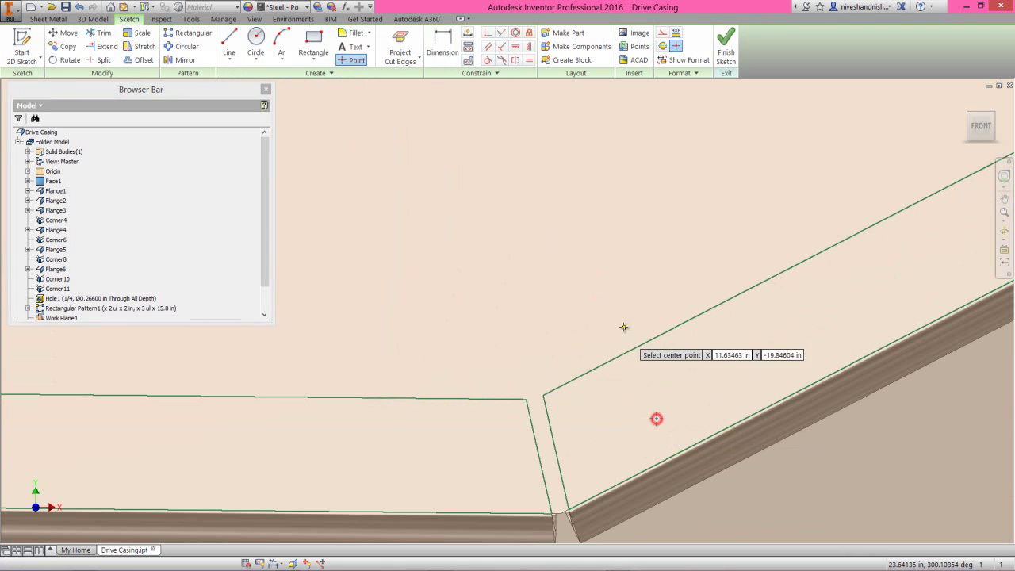
Step: Dimension the angled lip's point 0.53797 in horizontally from the lip's inner lower corner
right_click(620, 318)
click(598, 334)
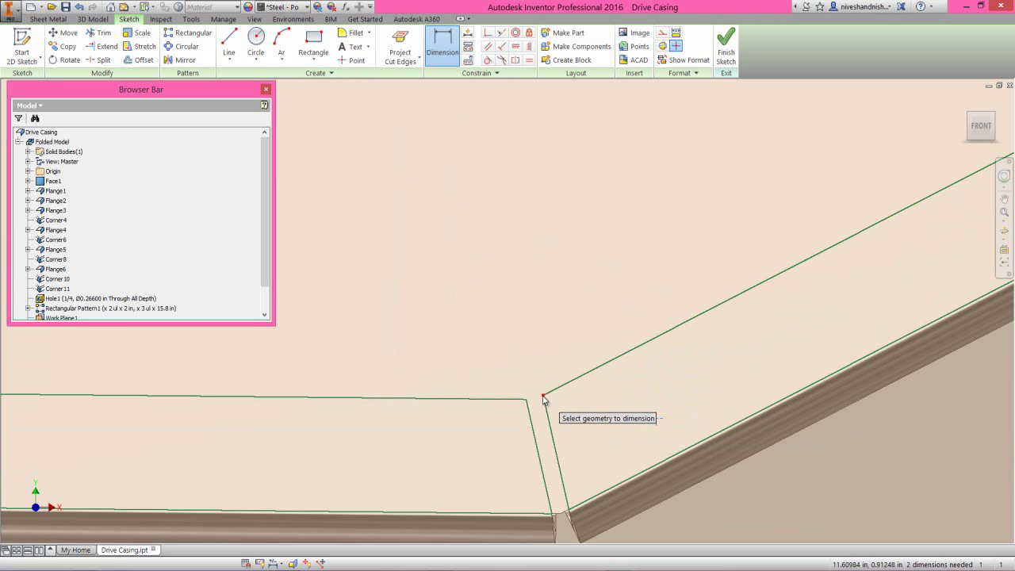
click(655, 420)
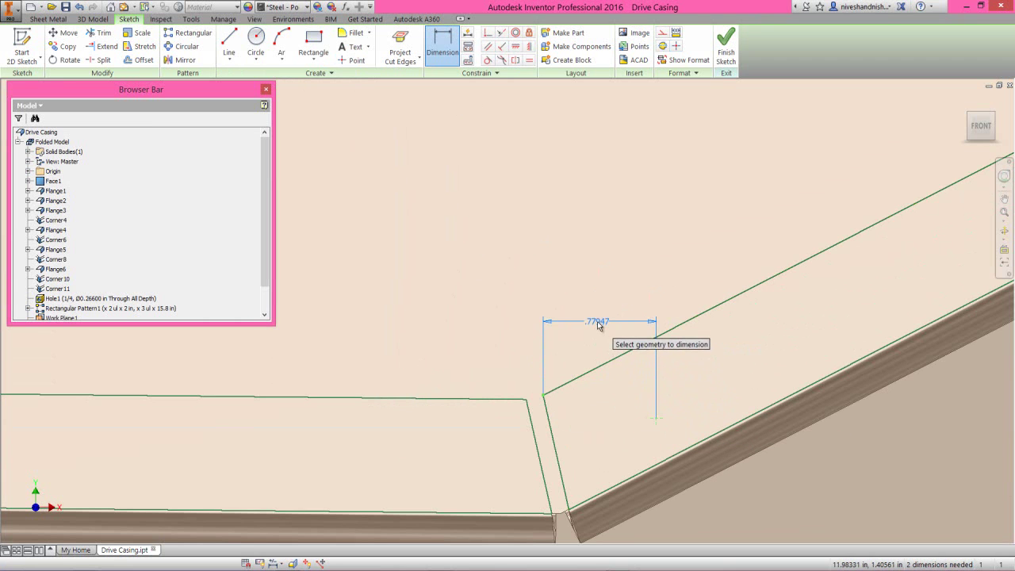
click(597, 321)
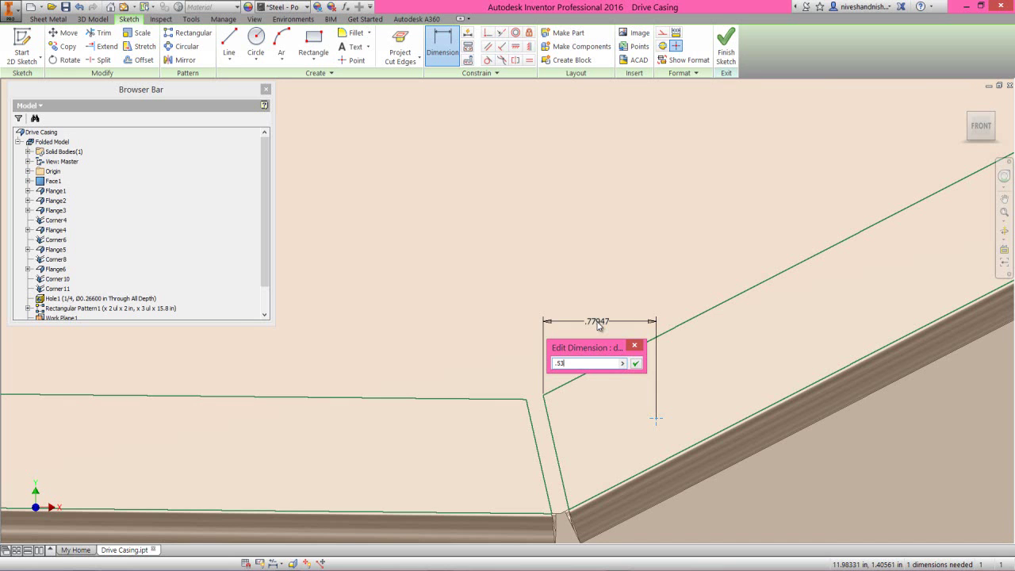
text(.53797)
key(Return)
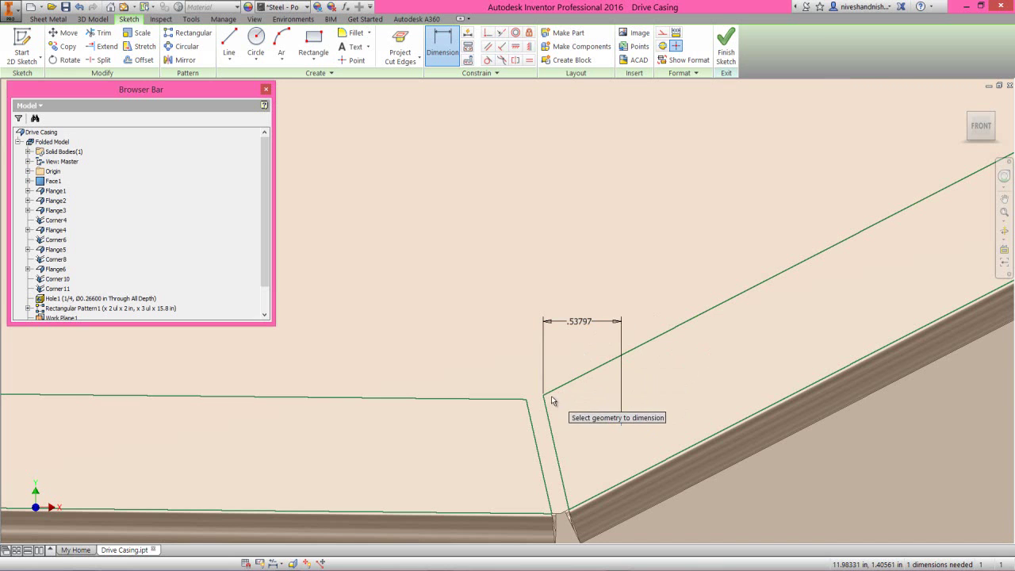
Step: Dimension the angled lip's point 0.14519 in vertically below the lip's inner lower corner
click(545, 395)
click(615, 417)
click(657, 399)
text(.145)
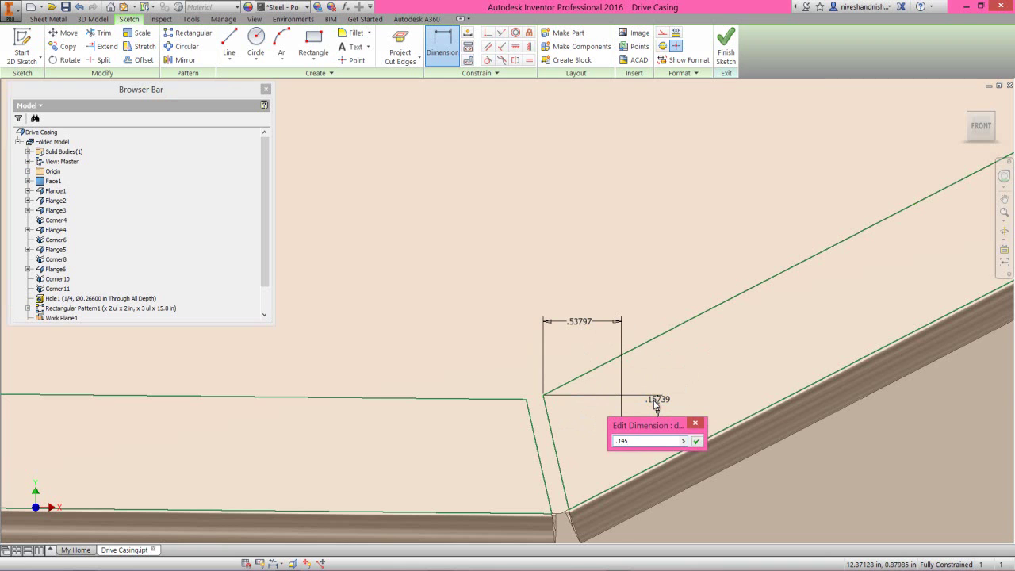
text(19)
key(Return)
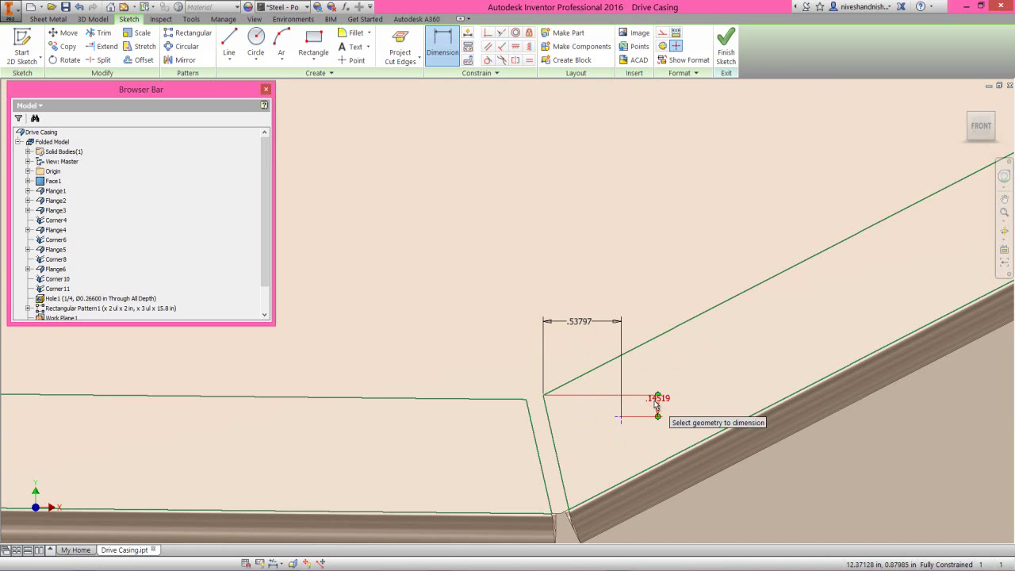
right_click(652, 261)
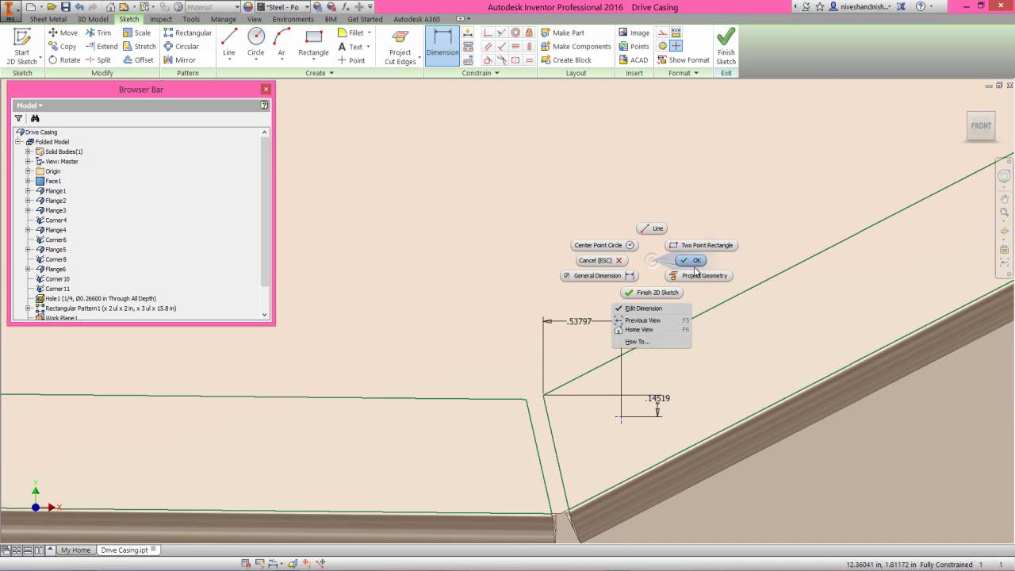
click(695, 263)
Step: Place a sketch point on the right-hand lip near its upper mitred corner
key(F5)
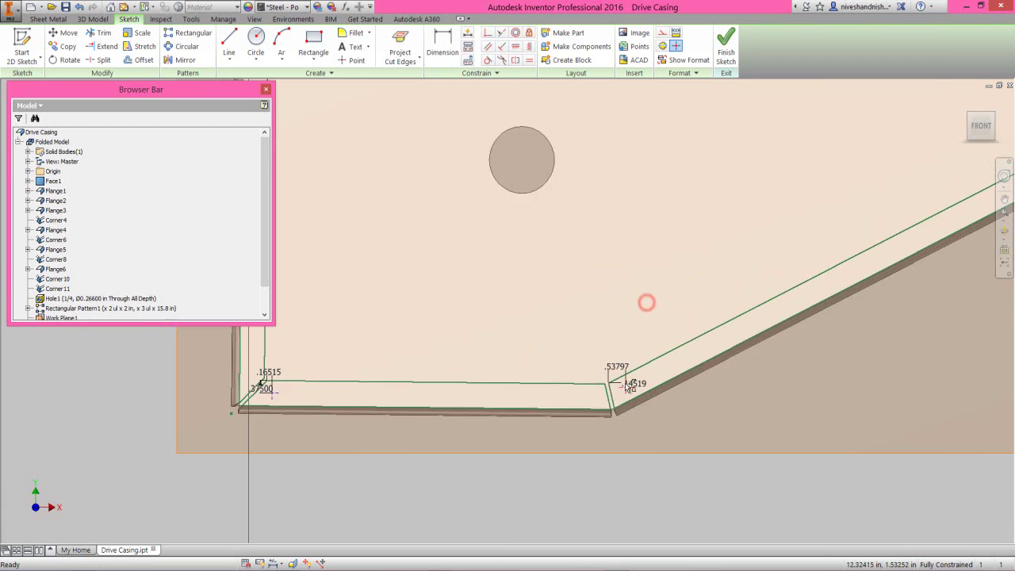
scroll(768, 275, up, 5)
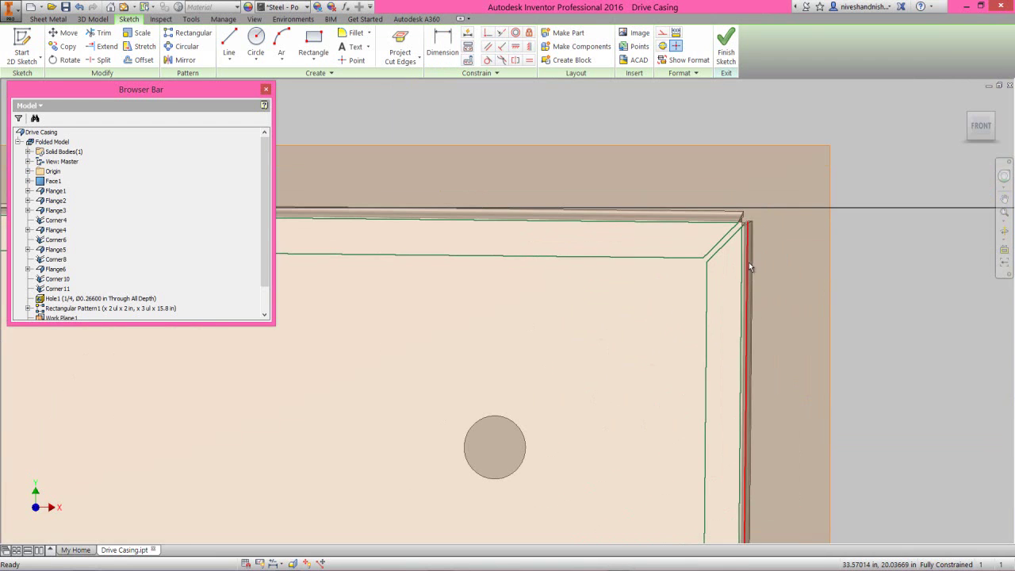
click(353, 60)
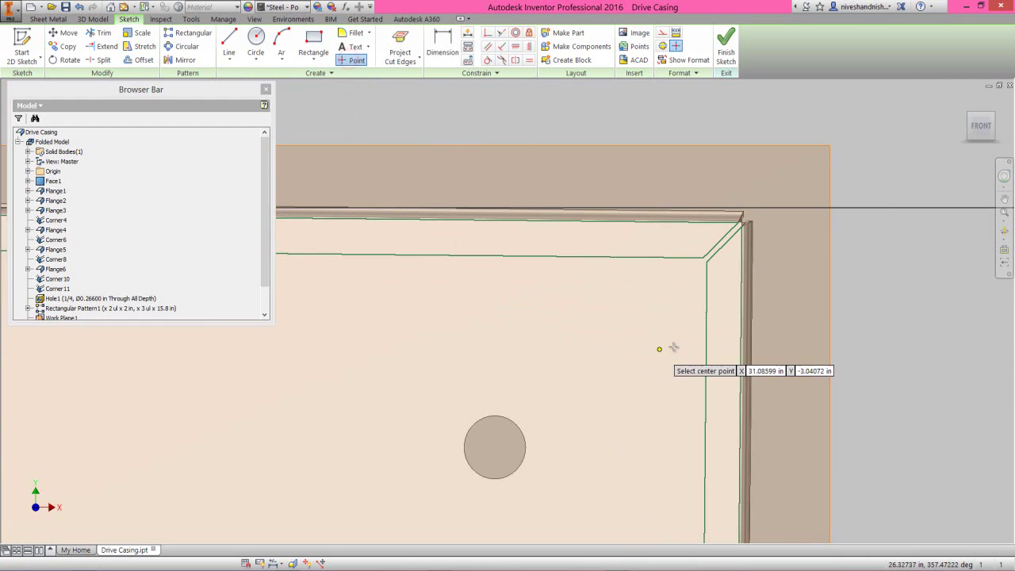
scroll(721, 274, up, 2)
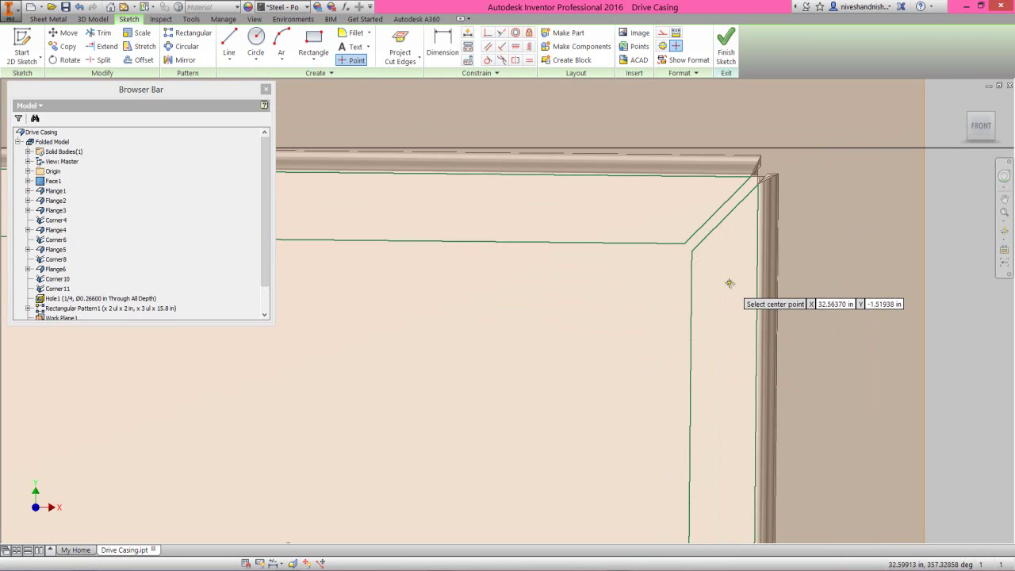
scroll(726, 281, up, 2)
Step: Dimension the right-hand lip's point 0.375 in horizontally from the lip's inner upper corner
key(d)
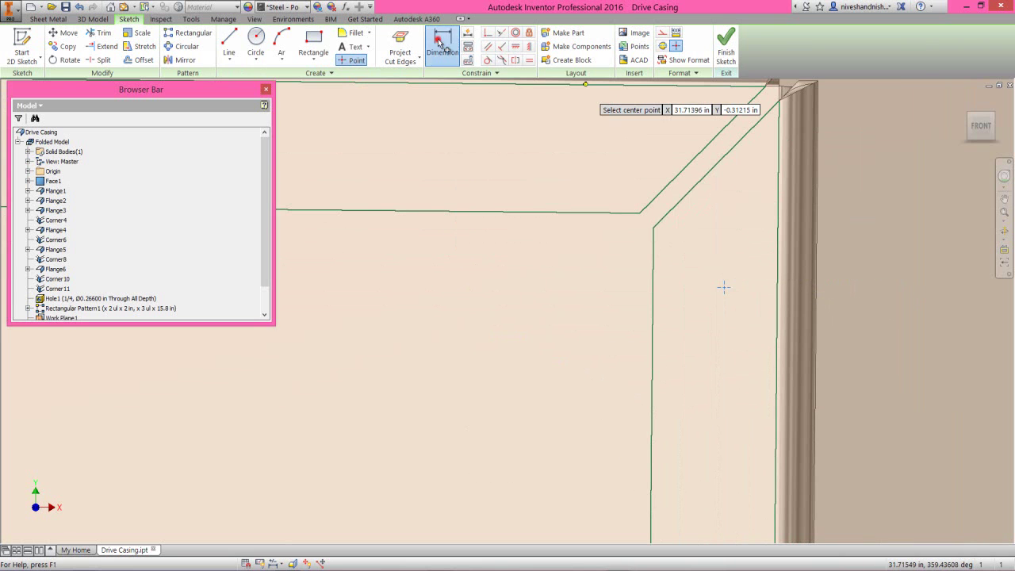
click(653, 228)
click(721, 287)
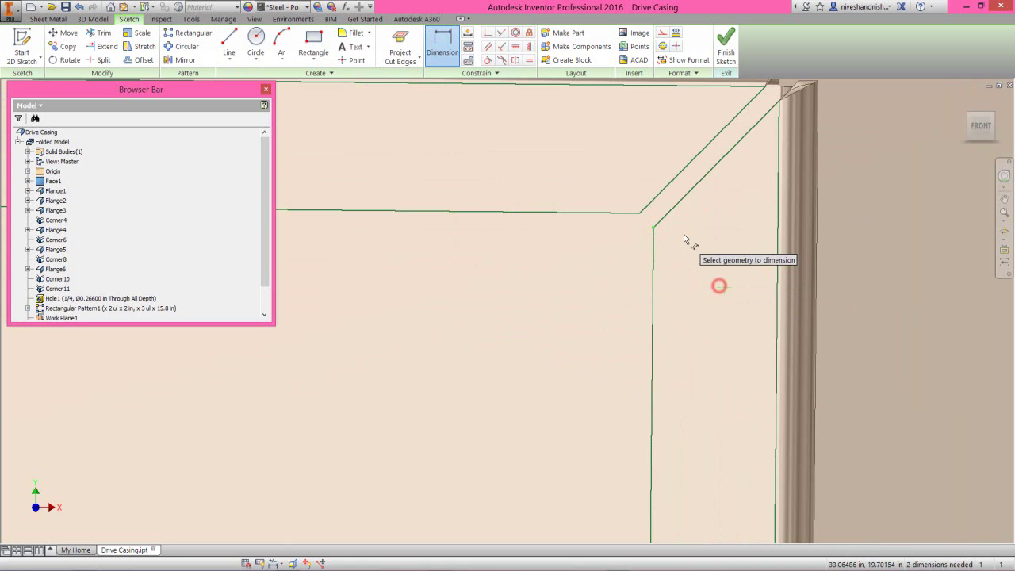
click(711, 202)
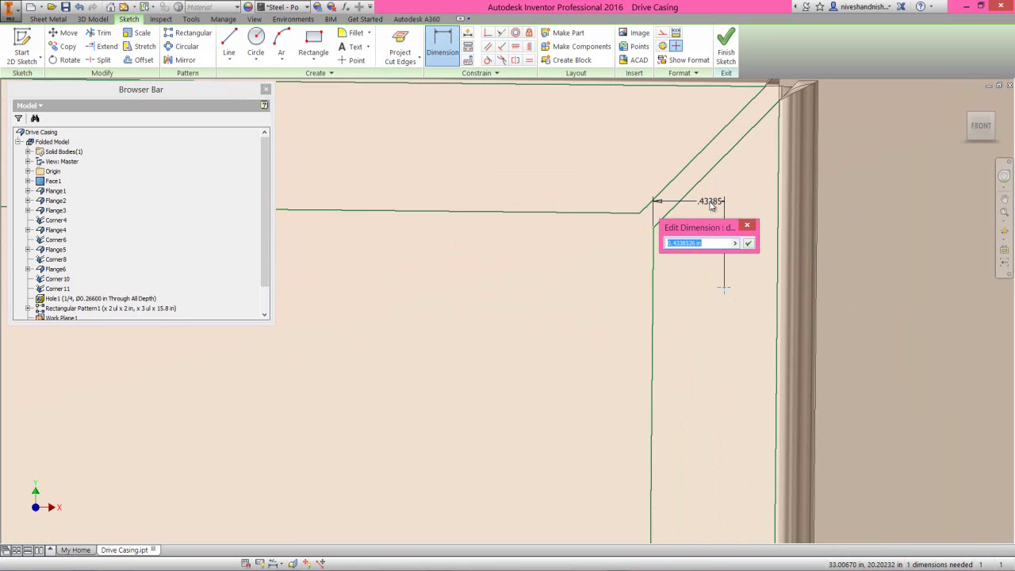
text(.375)
key(Return)
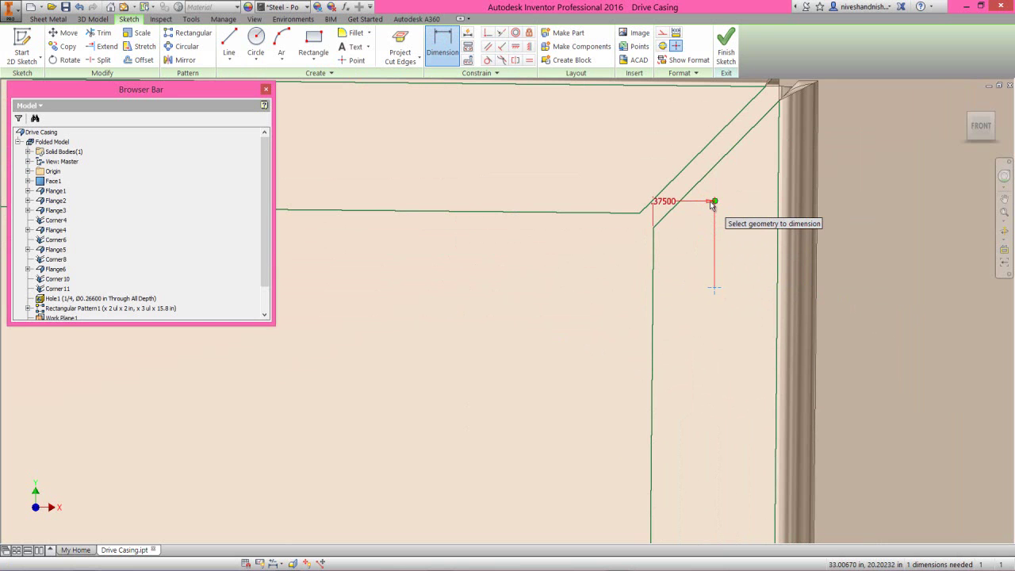
Step: Dimension the right-hand lip's point 0.16515 in vertically below the lip's inner upper corner
click(715, 291)
click(745, 252)
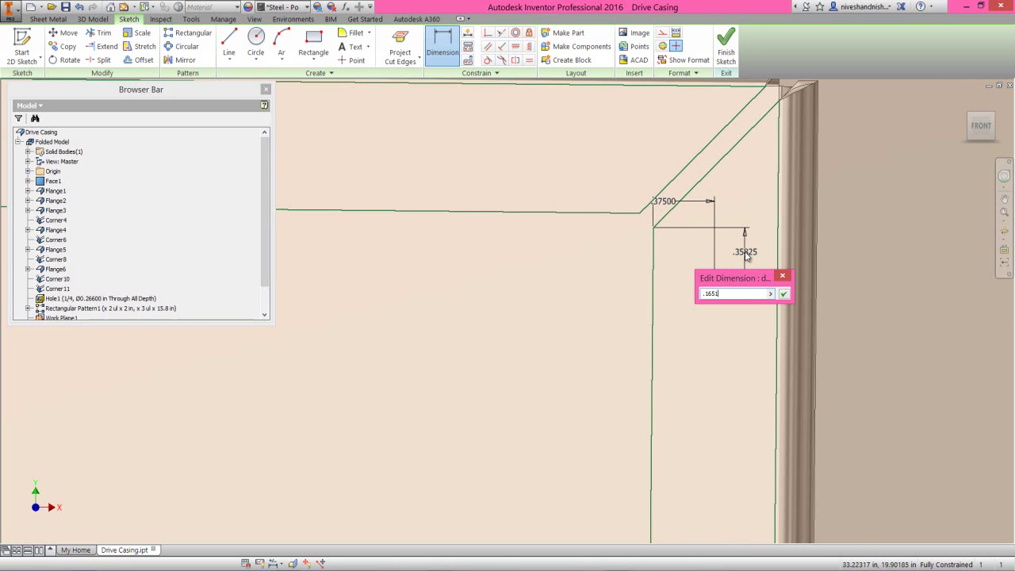
key(Return)
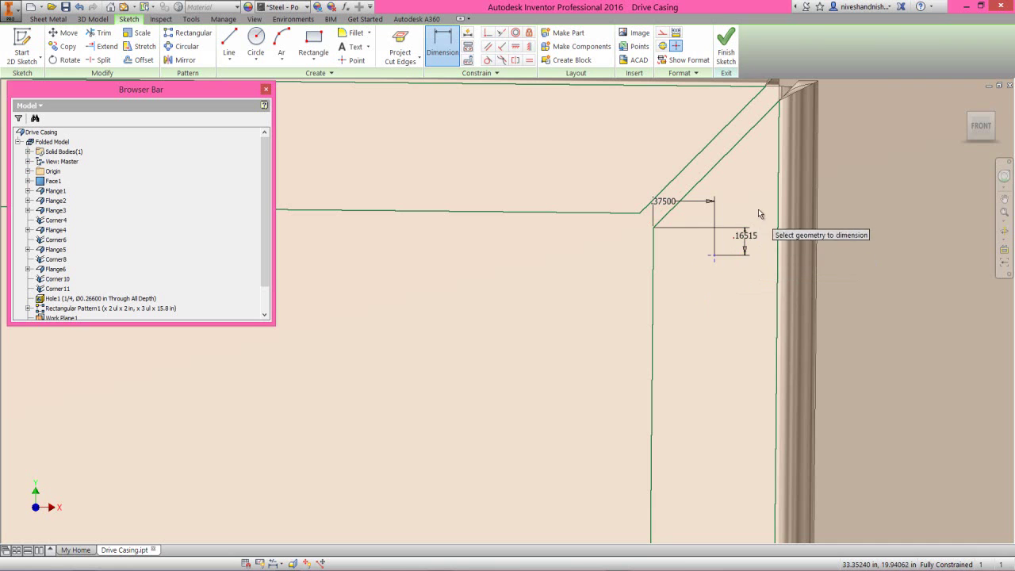
Step: Finish the sketch of hole points and turn the casing to an isometric view
scroll(763, 207, down, 2)
scroll(764, 208, down, 6)
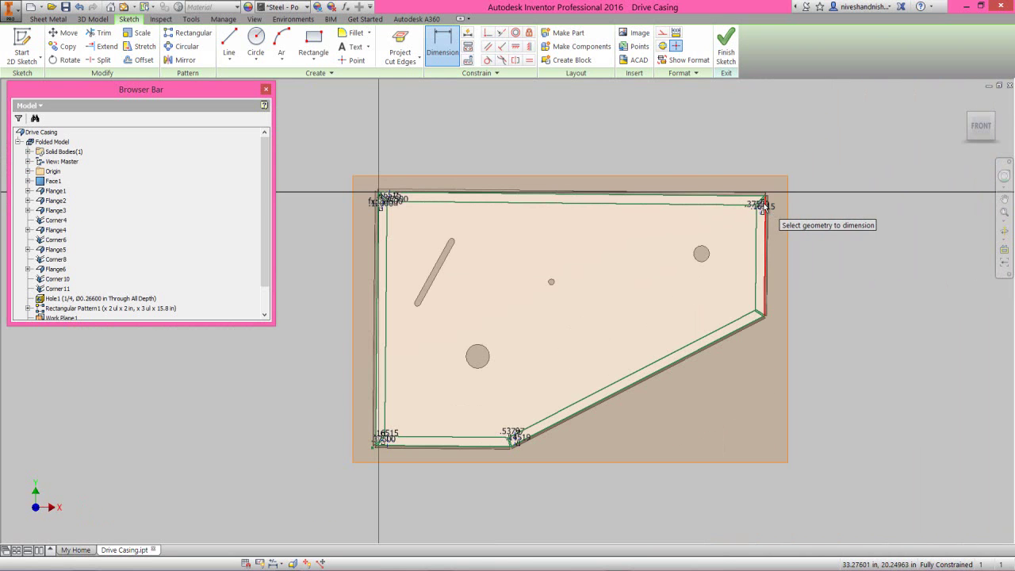
right_click(668, 144)
click(702, 143)
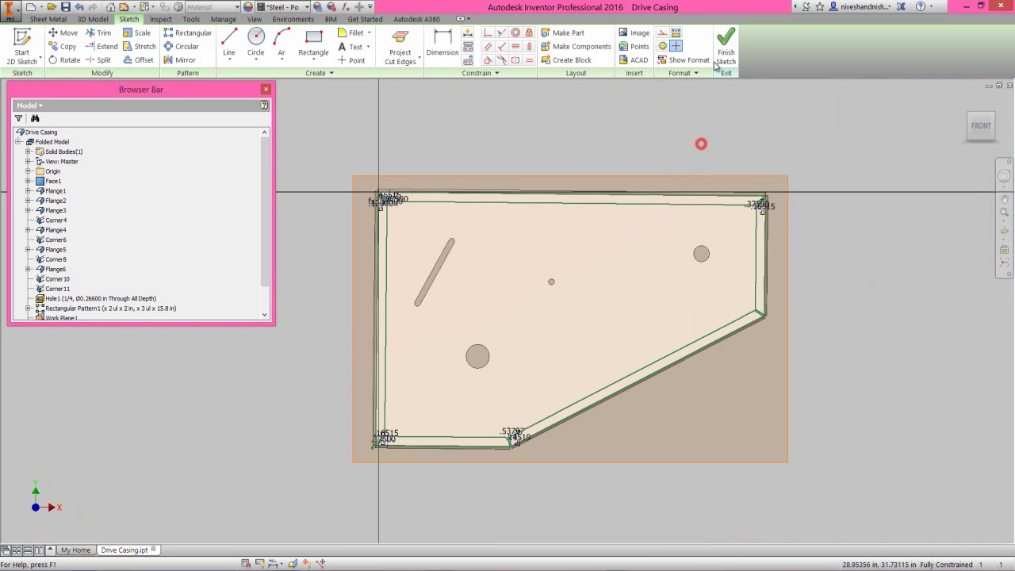
click(724, 54)
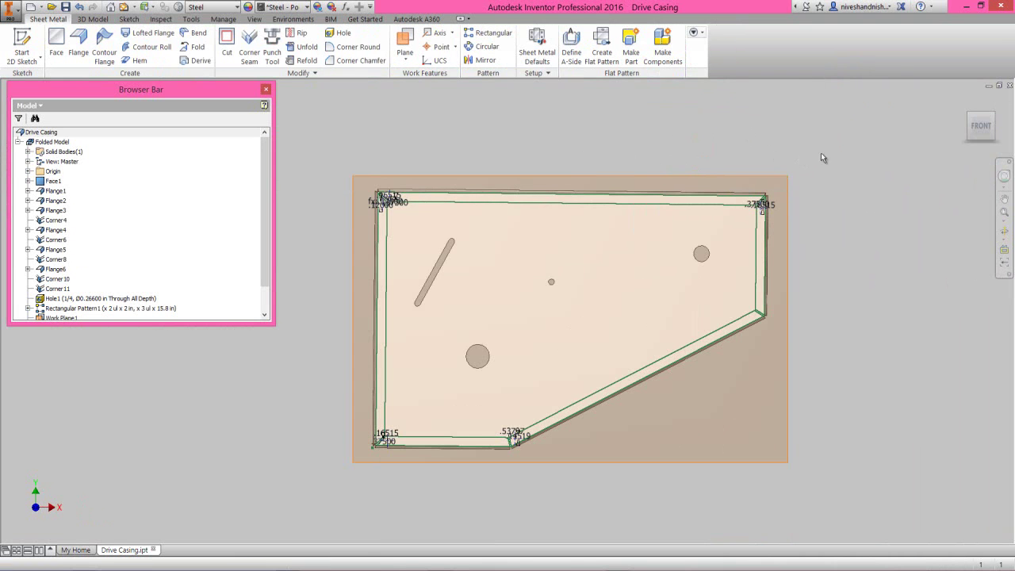
click(995, 116)
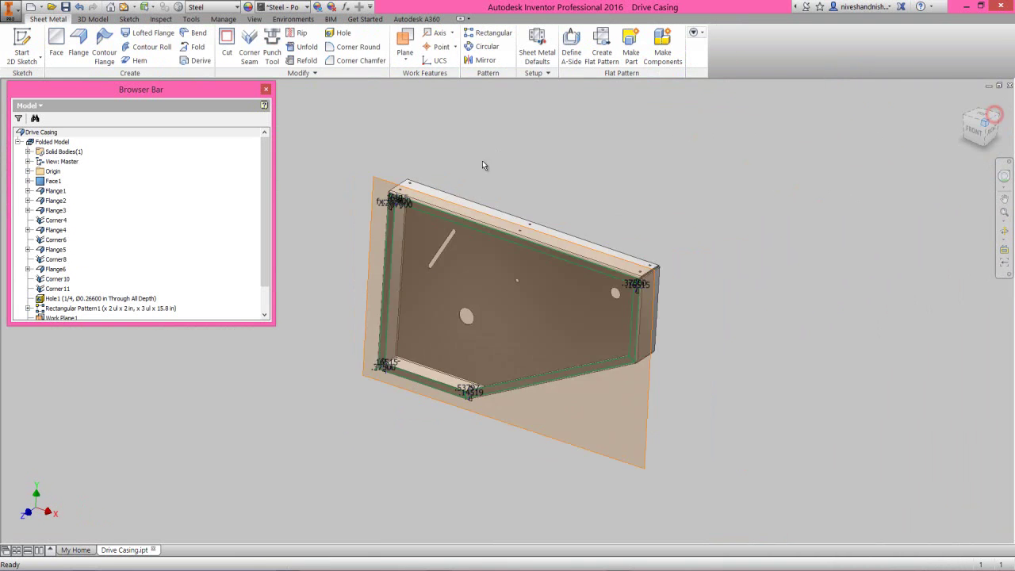
Step: Hide the work plane that carries the lip hole points
right_click(388, 180)
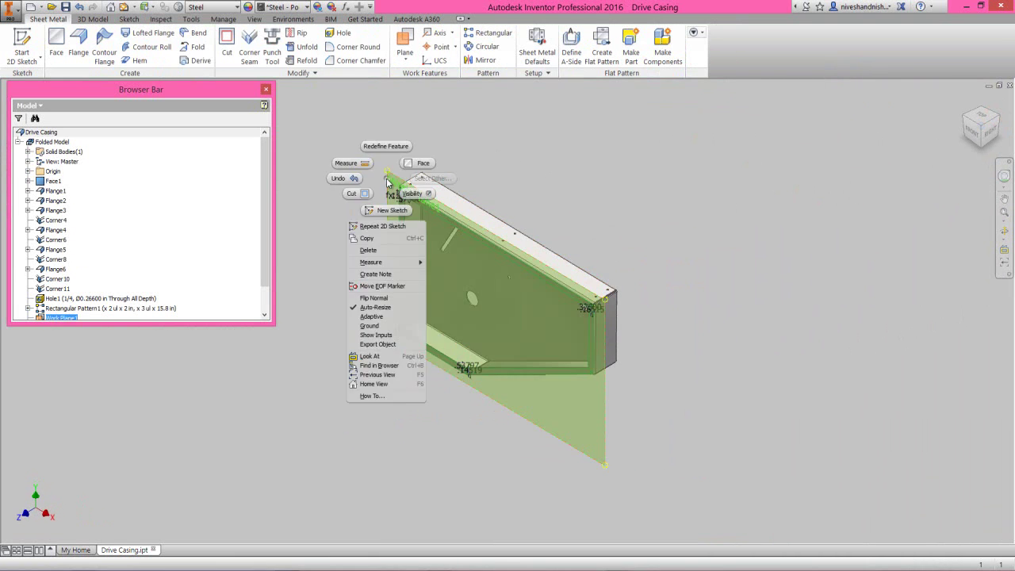
click(365, 195)
click(344, 190)
click(320, 240)
Step: Edit the 1/4 clearance hole feature Hole1 and change its termination to To
scroll(372, 342, up, 5)
click(137, 269)
right_click(137, 272)
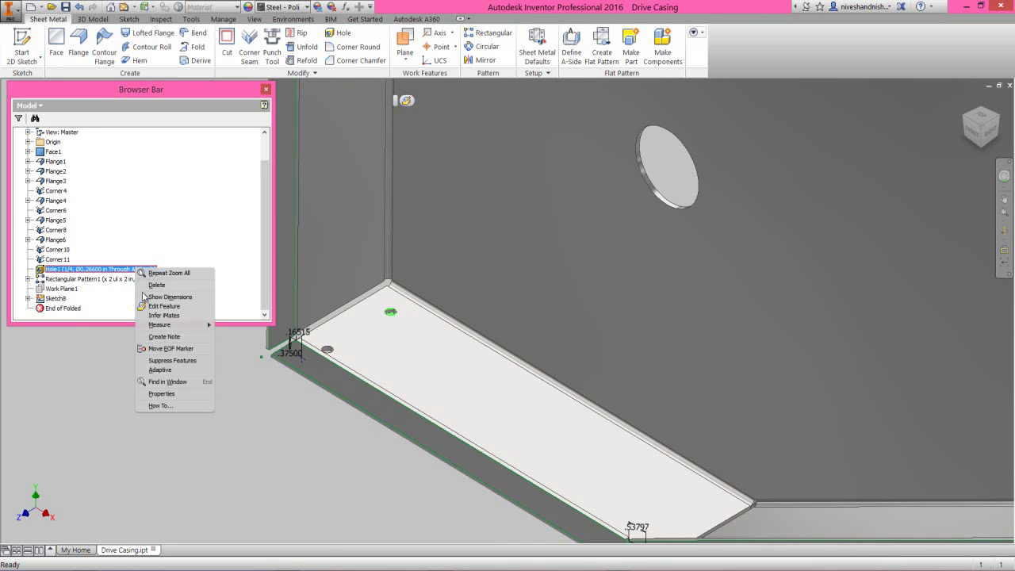
click(148, 304)
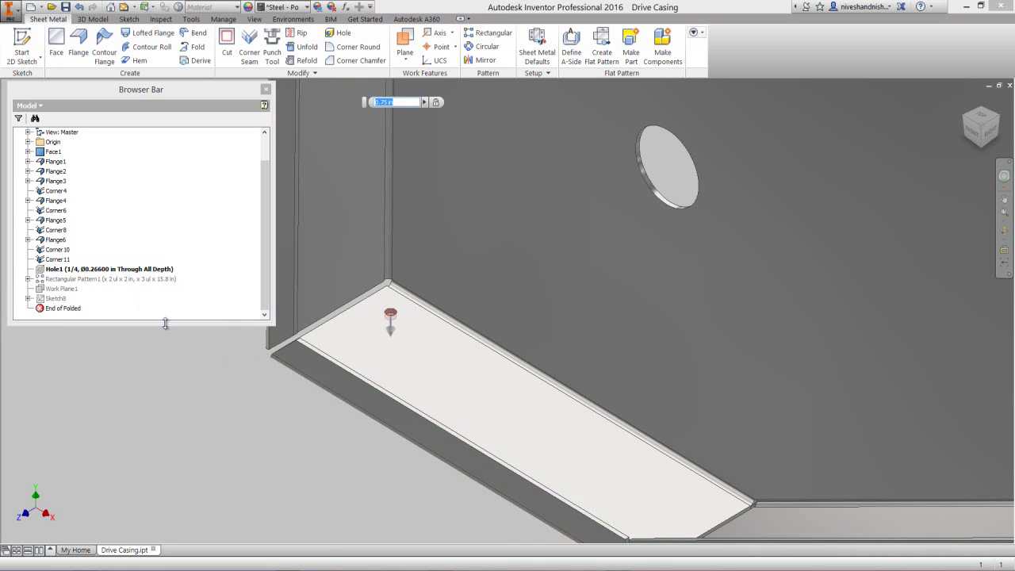
click(721, 253)
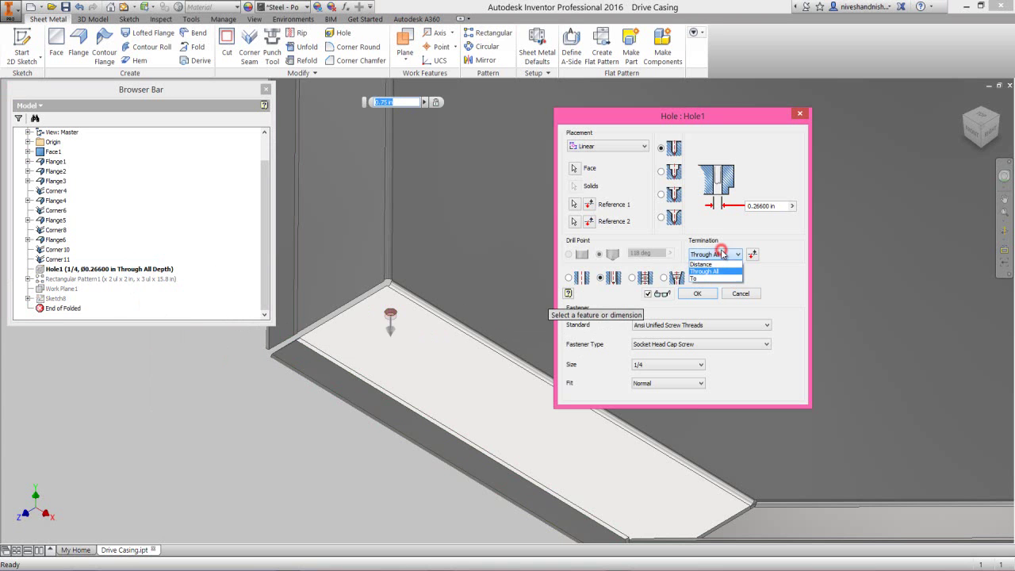
click(710, 279)
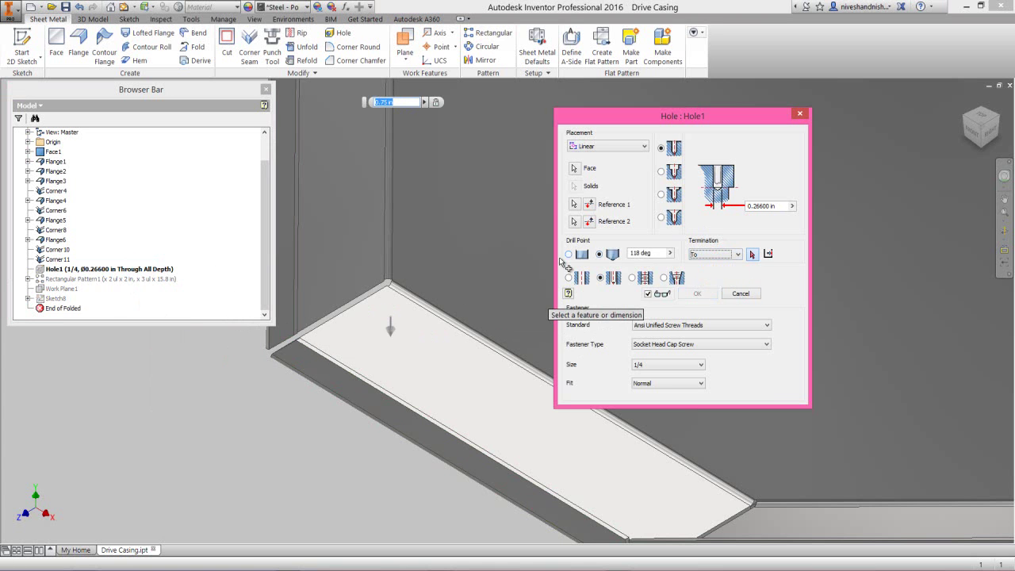
Step: End the clearance hole at the inner face of the top flange and apply the edit
scroll(340, 409, down, 5)
shift+middle_drag(339, 409, 358, 274)
scroll(373, 179, up, 3)
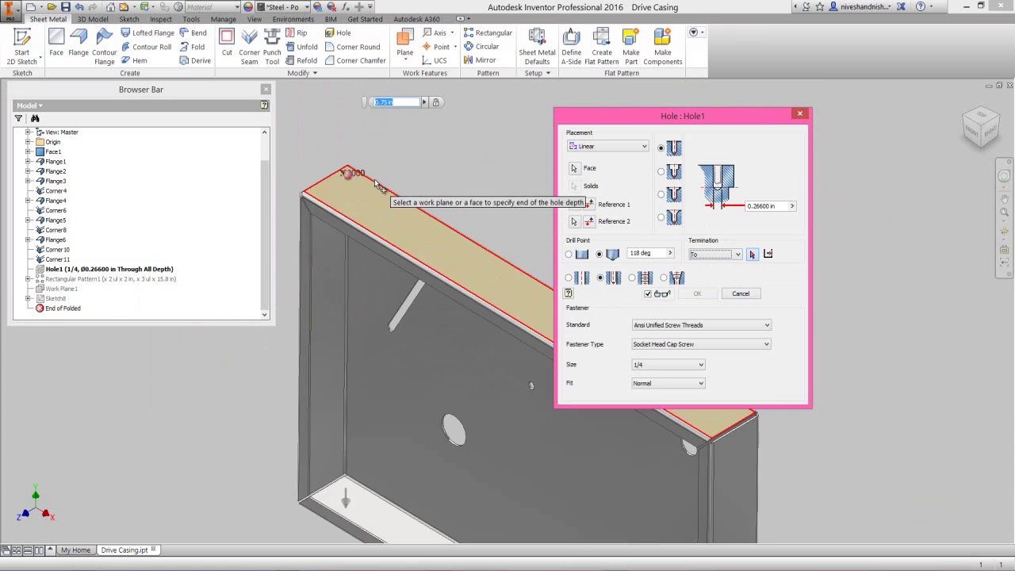
click(1003, 230)
drag(453, 291, 451, 246)
right_click(435, 336)
click(381, 361)
click(457, 327)
click(696, 293)
Step: Create a work point on the left-hand lip's sketch point near the upper mitred corner
key(F5)
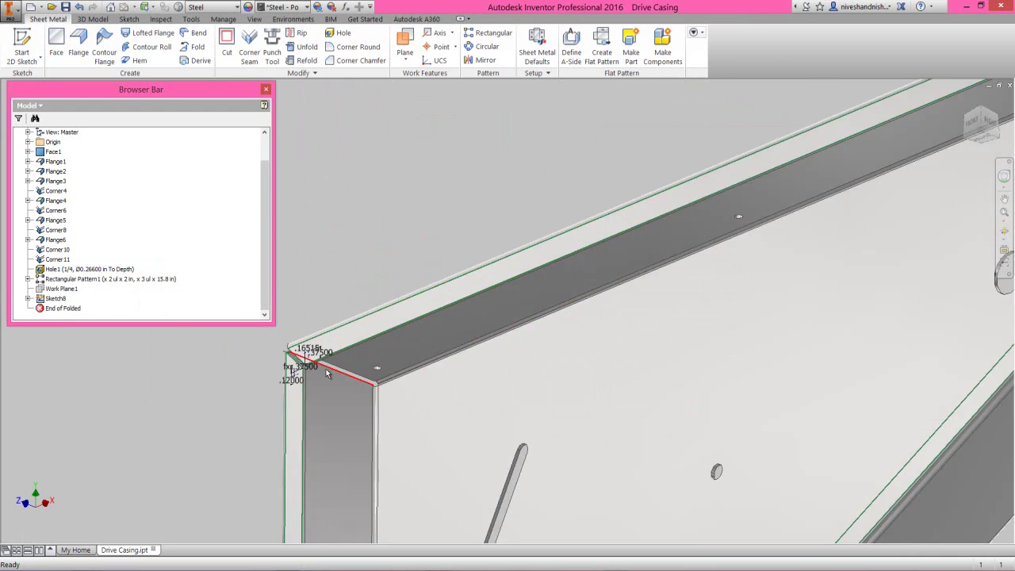
click(981, 111)
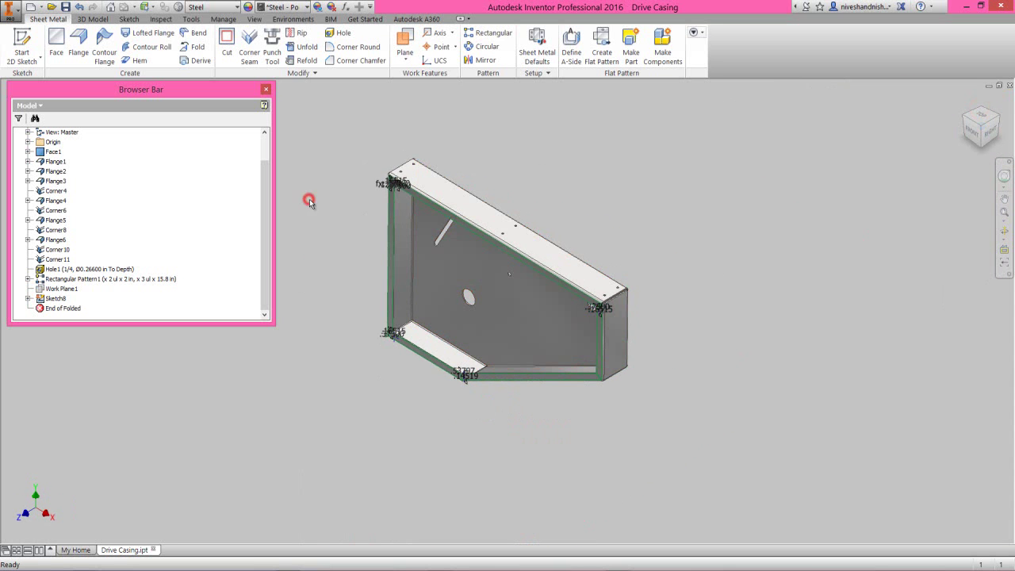
click(440, 47)
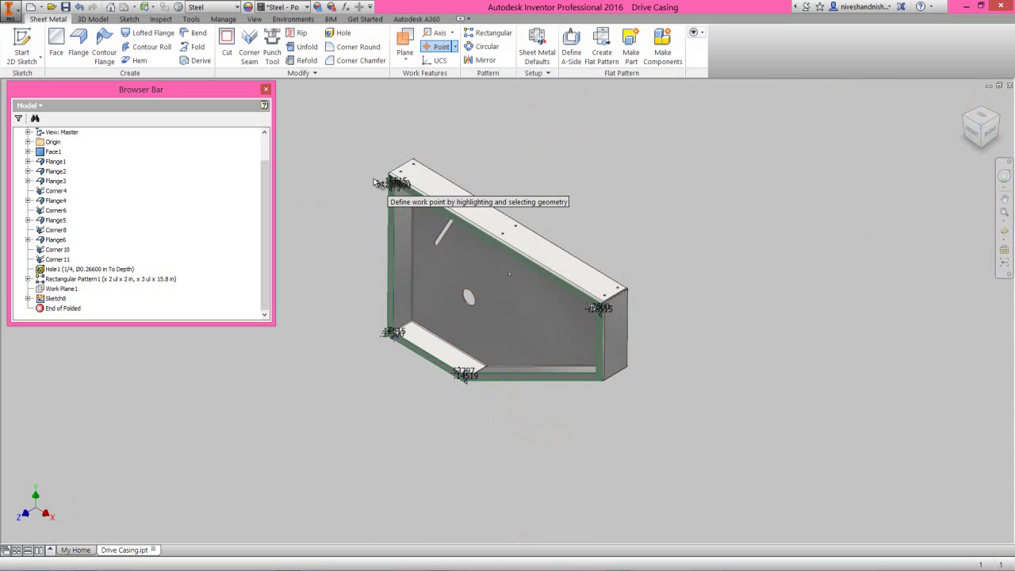
scroll(372, 184, up, 4)
scroll(428, 197, up, 2)
click(452, 194)
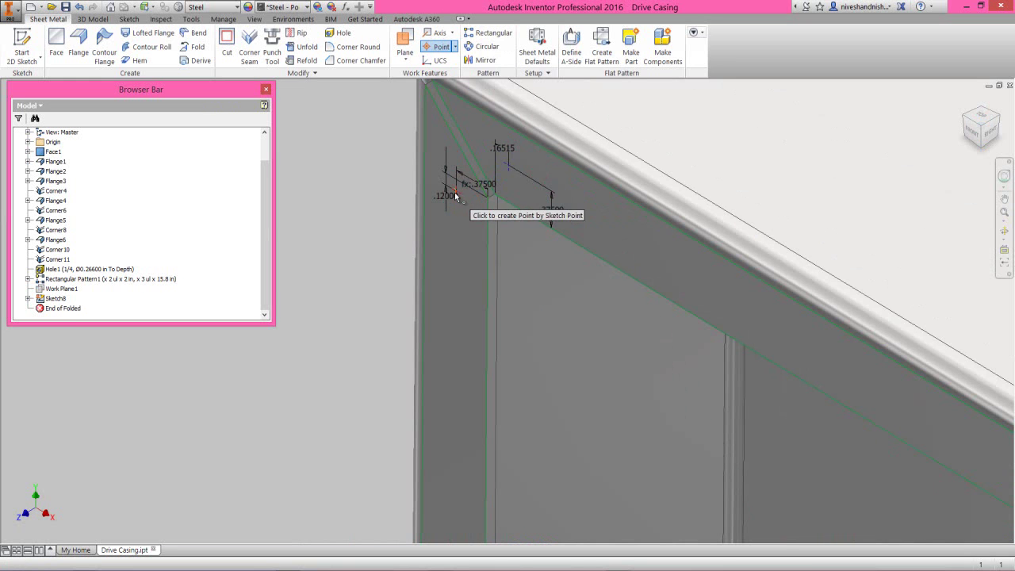
Step: Create a work point on the top lip's sketch point near its left mitred corner
click(444, 49)
right_click(332, 178)
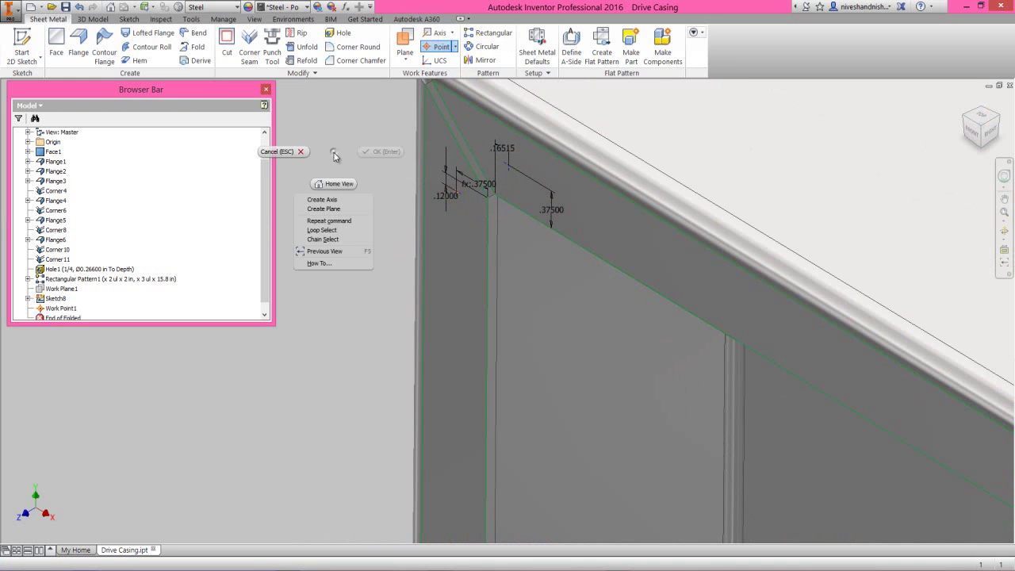
click(330, 220)
click(509, 167)
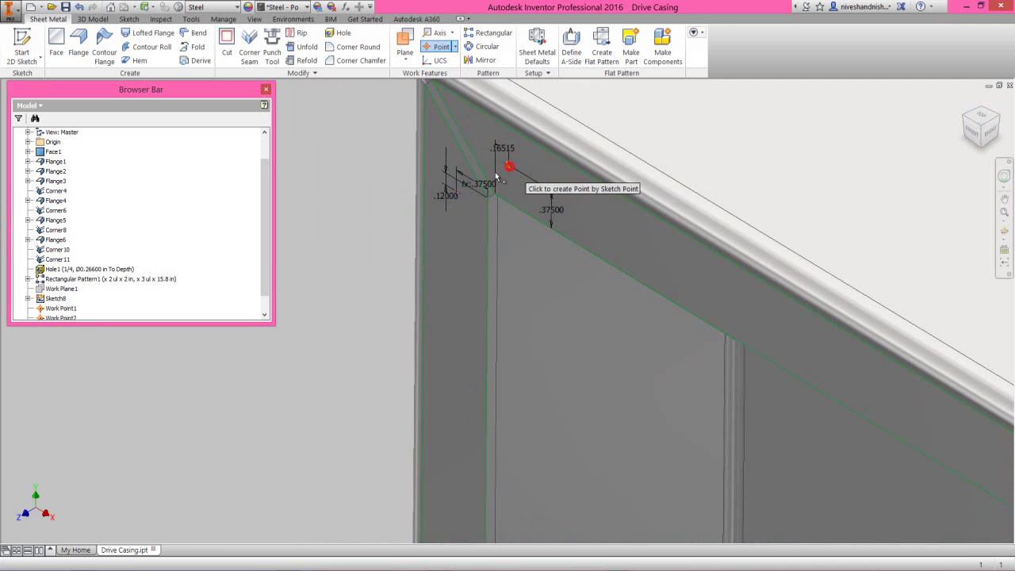
Step: Create work points on the sketch points at the upper end of the sloping lower lip and the left end of the bottom lip
scroll(505, 174, down, 5)
scroll(473, 368, up, 5)
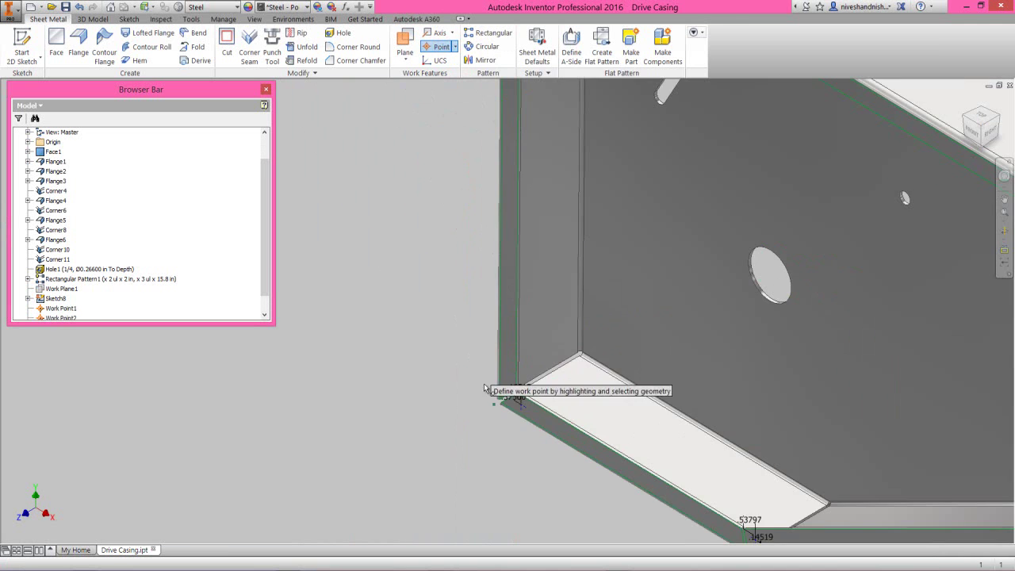
shift+middle_drag(474, 366, 501, 399)
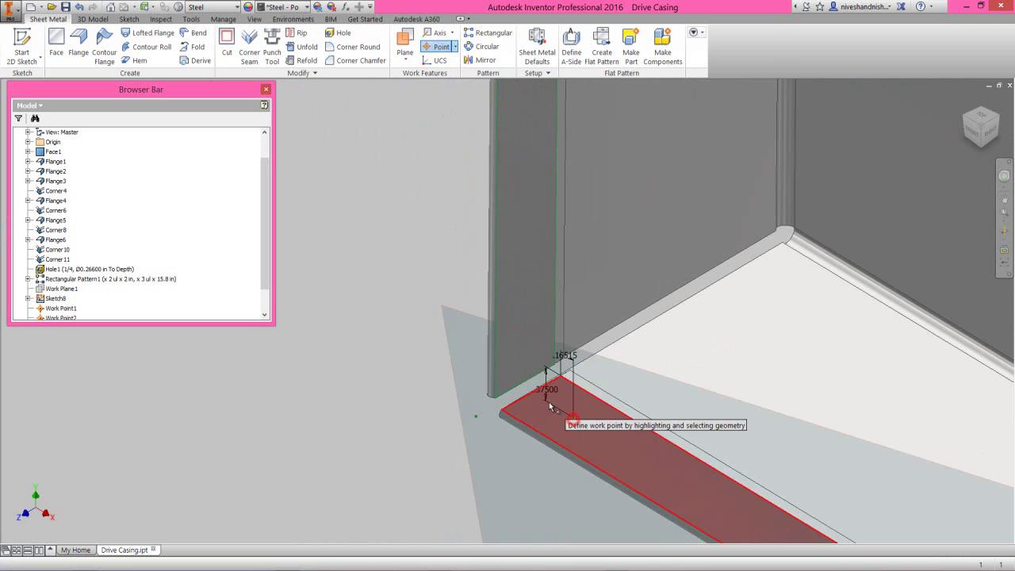
scroll(558, 432, down, 5)
scroll(634, 459, up, 5)
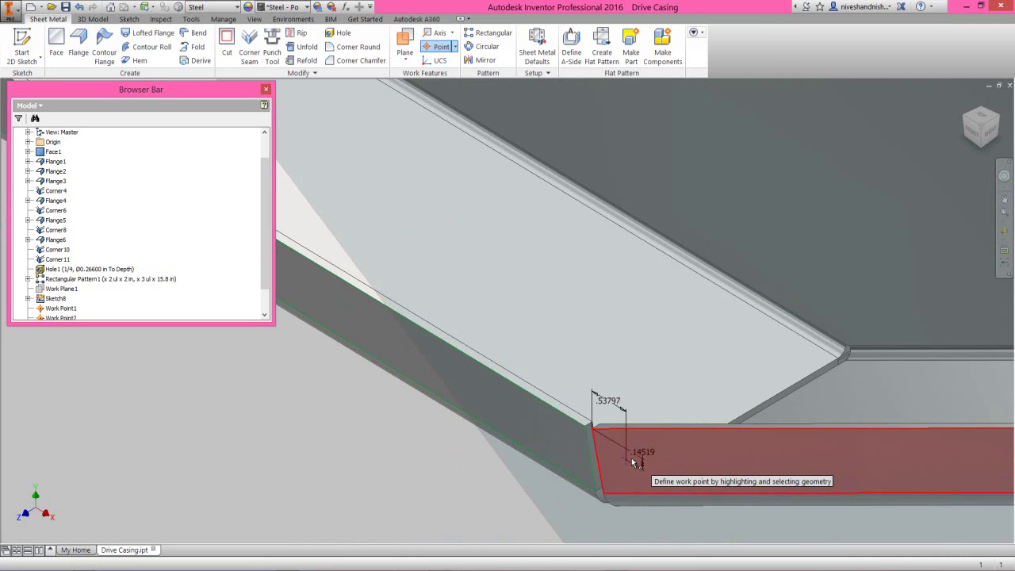
Step: Create a work point on the right-hand lip's sketch point near its upper end and finish the Work Point command
scroll(630, 456, down, 4)
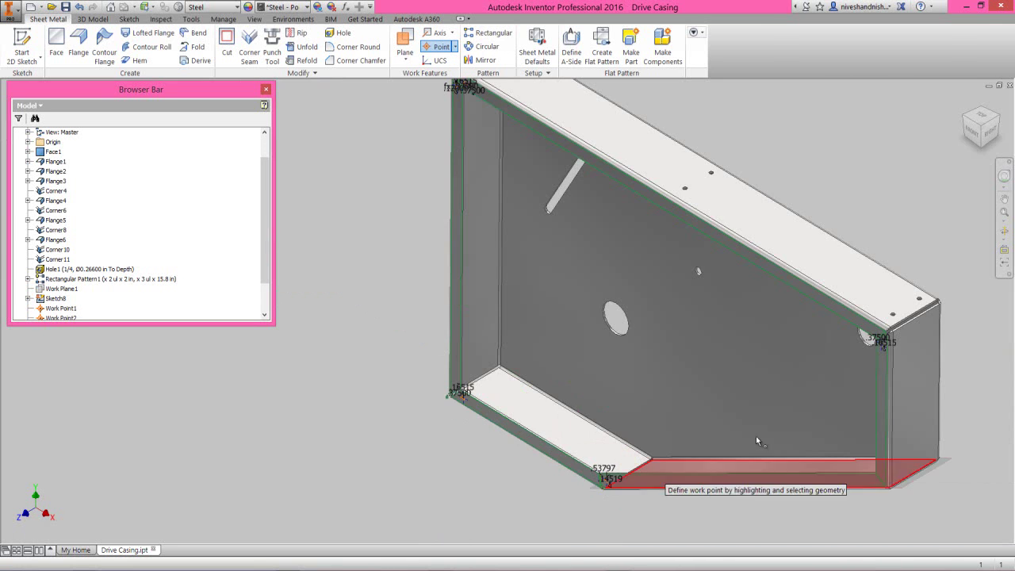
scroll(867, 348, up, 5)
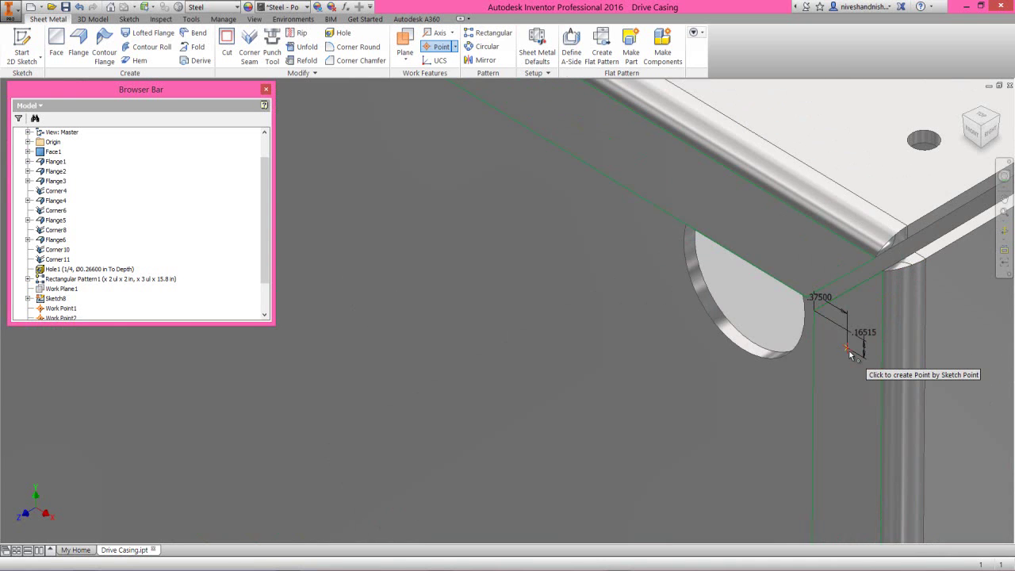
scroll(816, 309, down, 5)
right_click(776, 239)
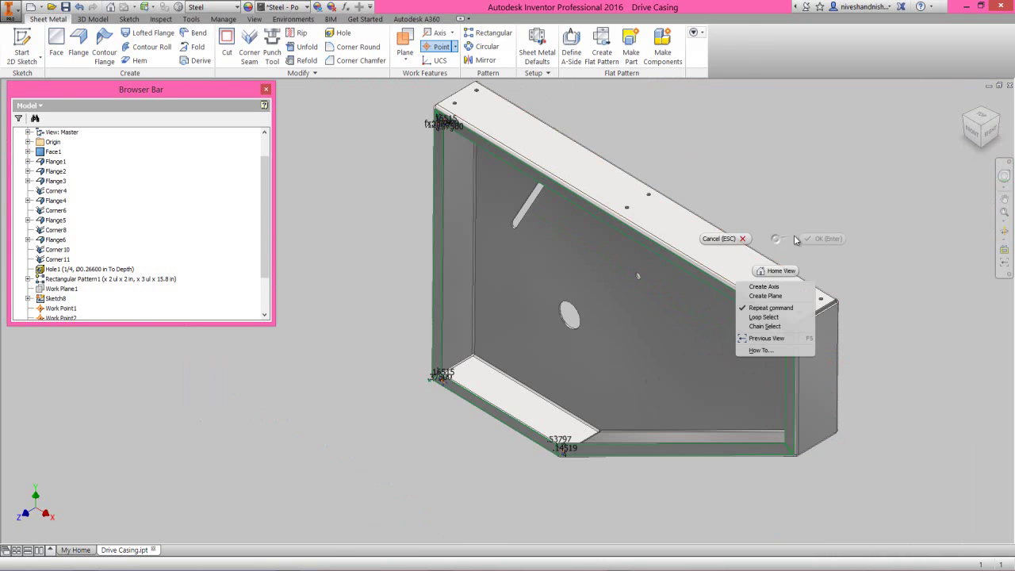
click(725, 239)
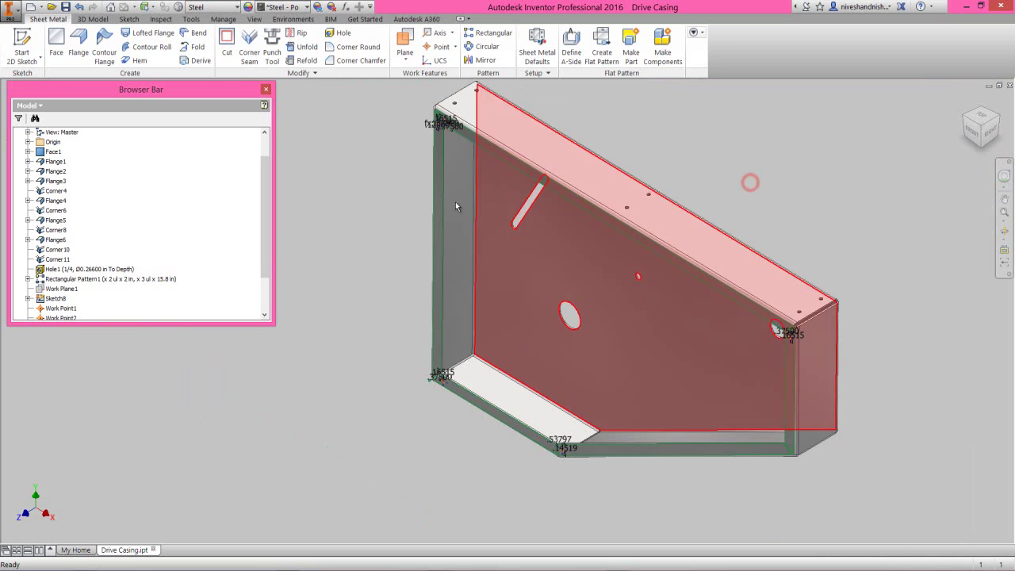
Step: Hide Sketch8 so that only the work points remain displayed on the lips
right_click(57, 298)
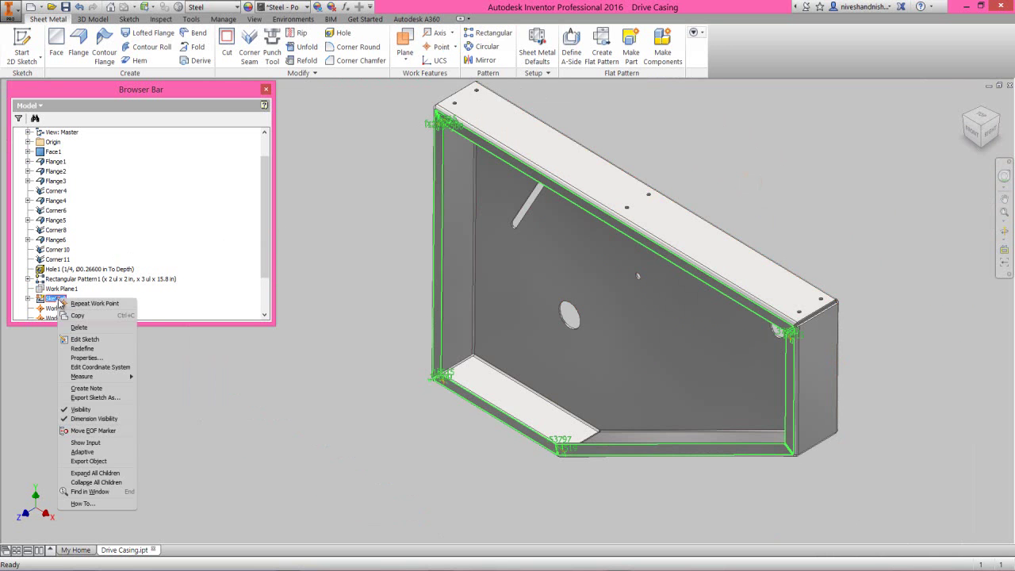
click(82, 409)
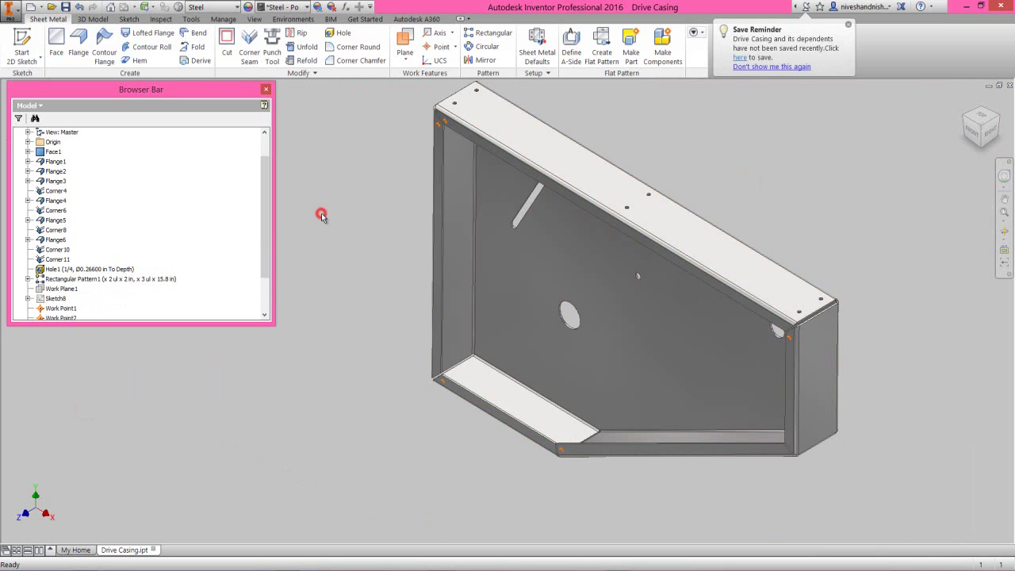
click(339, 176)
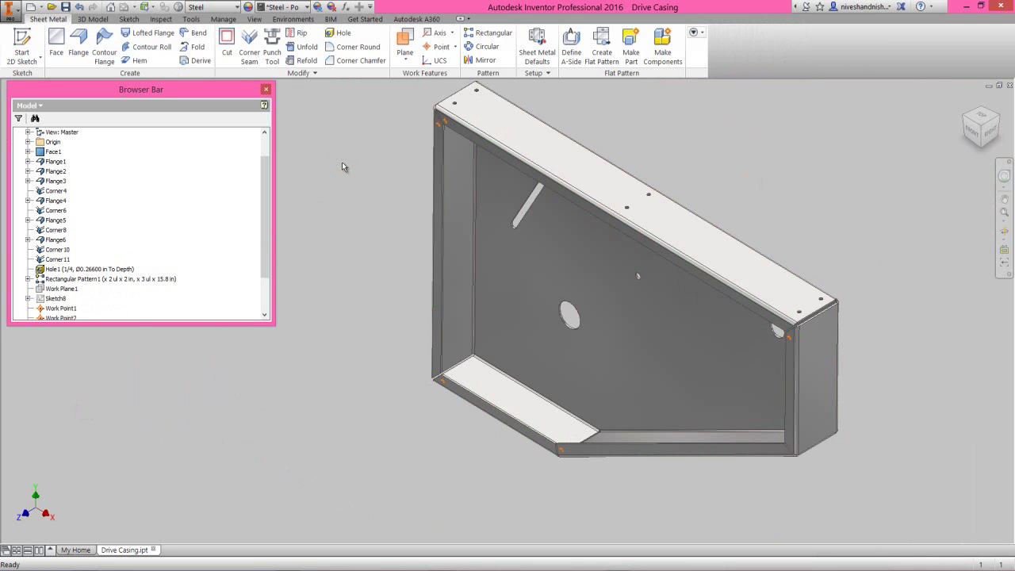
click(296, 147)
Step: Start a hole with On Point placement at the top lip's work point near the left corner, using the lip face as direction
scroll(322, 130, up, 4)
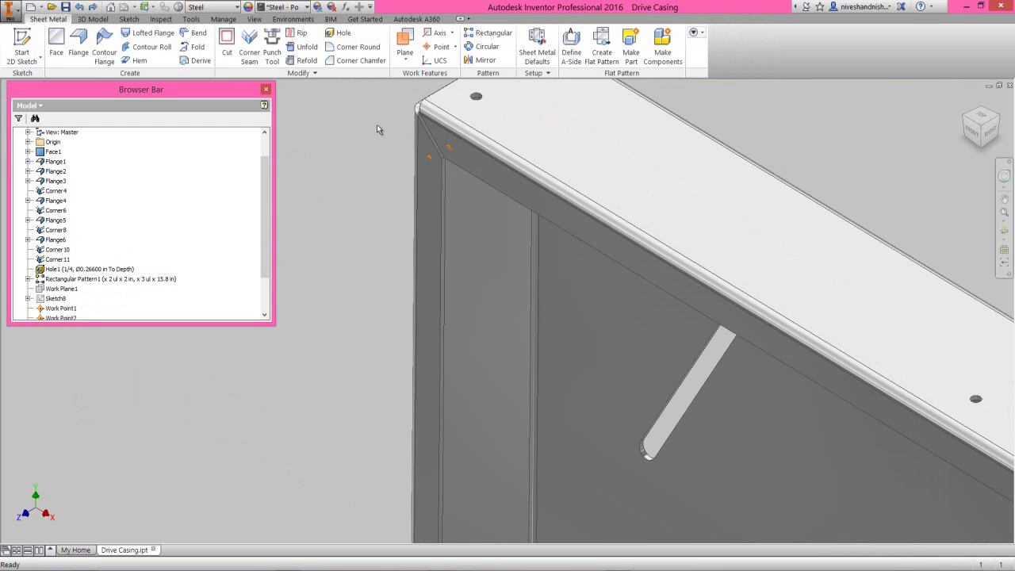
scroll(380, 125, up, 2)
click(338, 32)
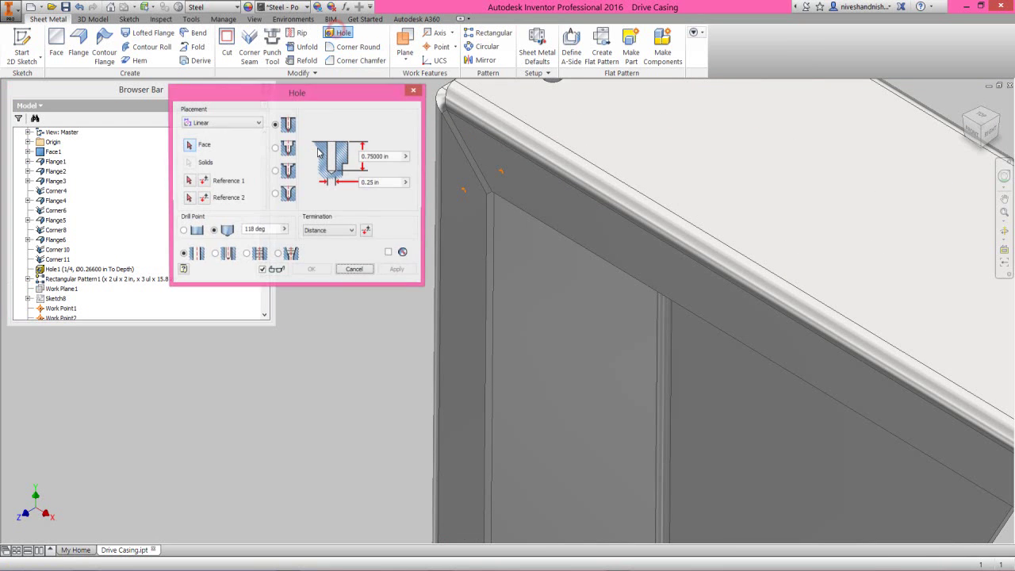
click(238, 123)
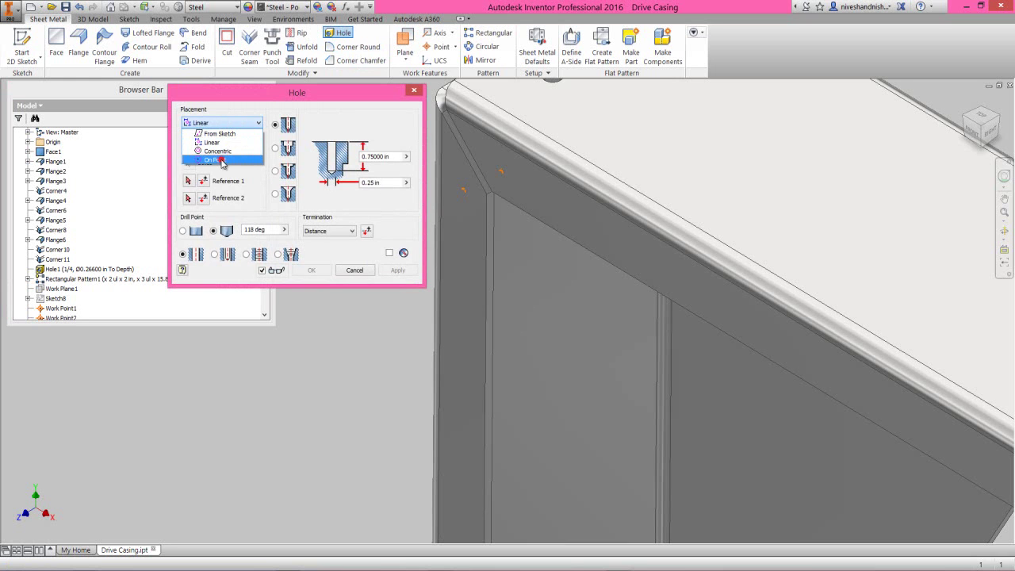
click(216, 160)
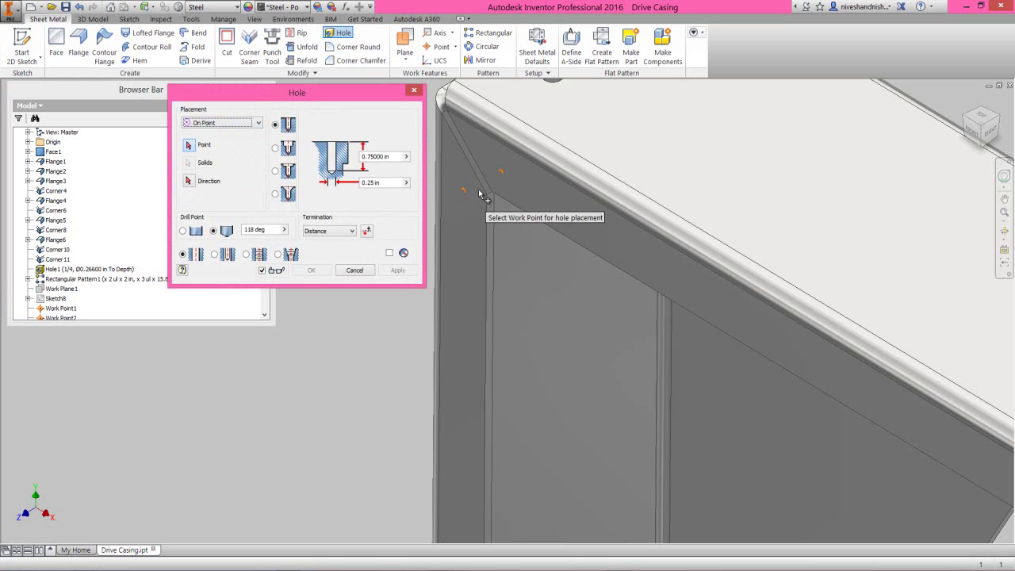
click(501, 172)
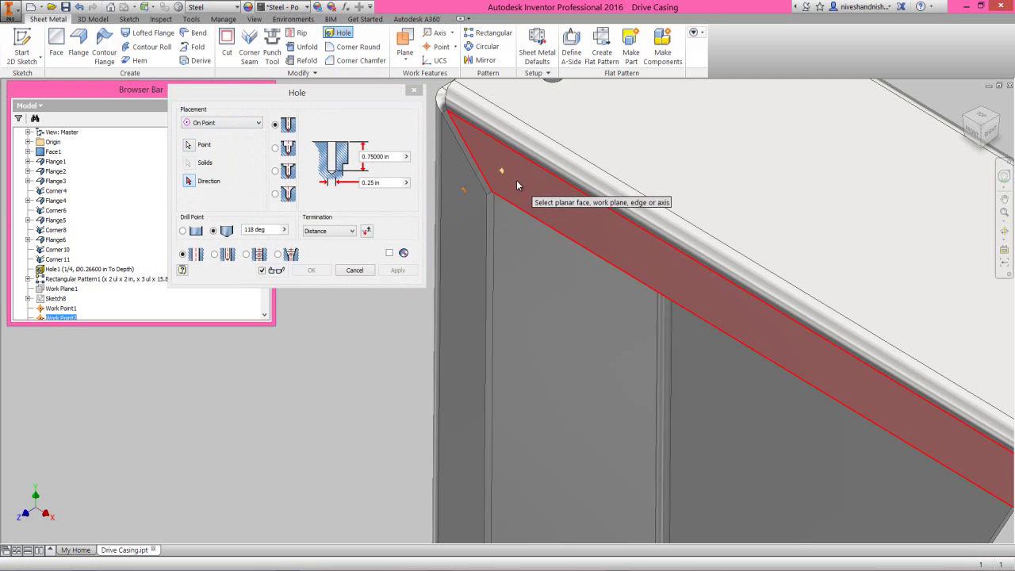
click(516, 183)
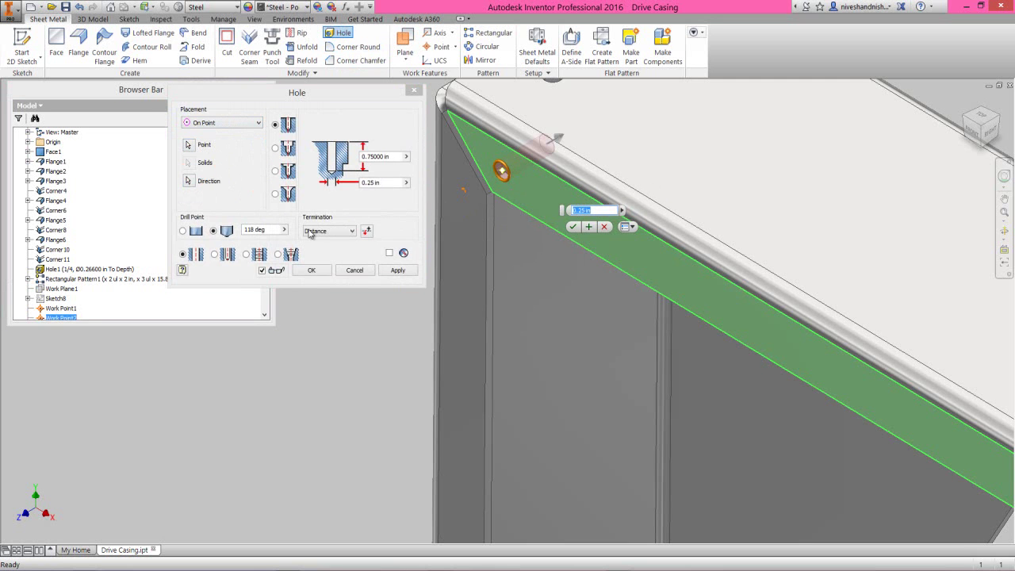
Step: Make the hole a tapped hole with ANSI Unified thread size 0.19 (#10) and full-depth thread
click(247, 271)
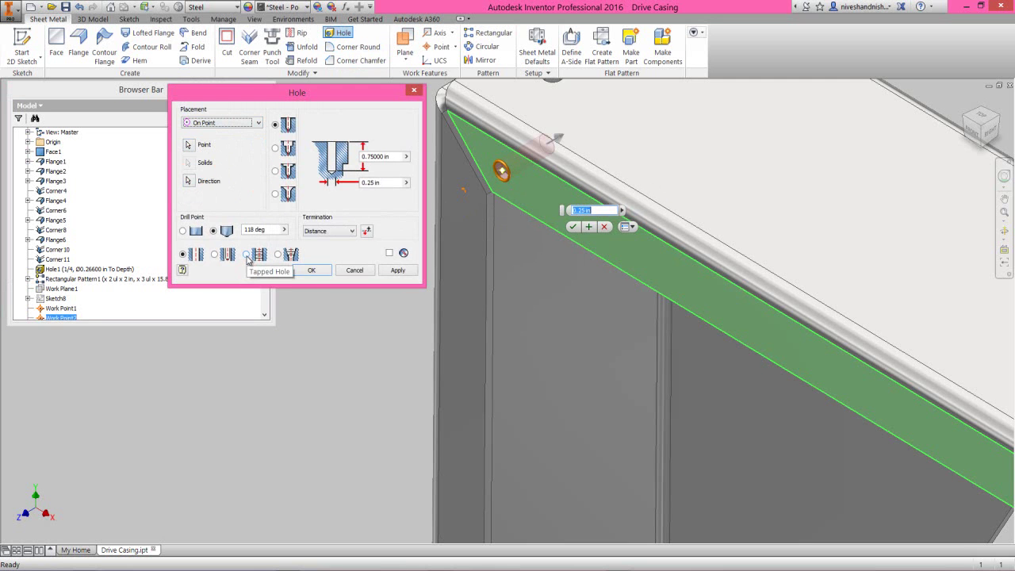
click(246, 254)
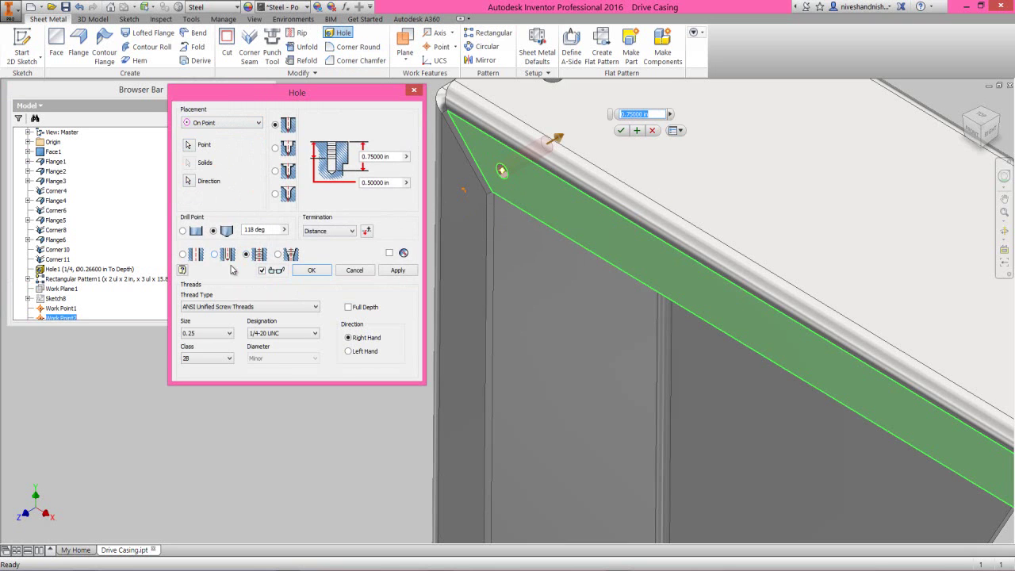
click(212, 333)
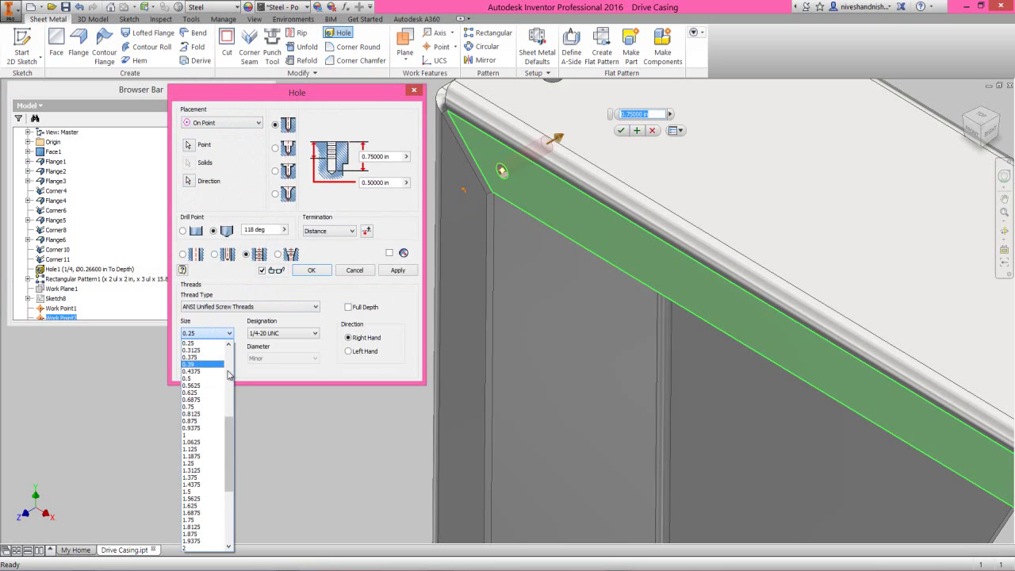
drag(228, 432, 234, 409)
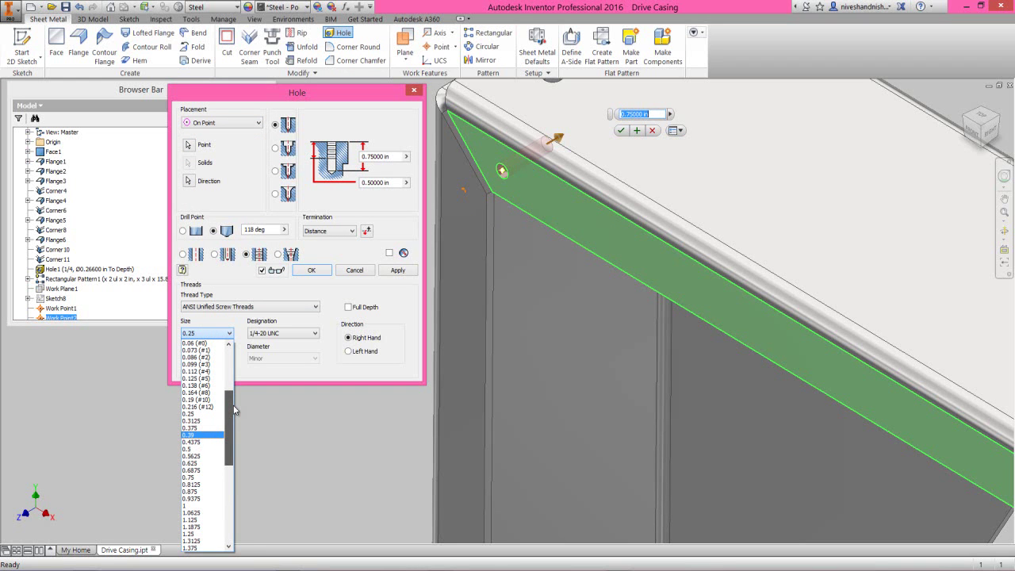
click(207, 399)
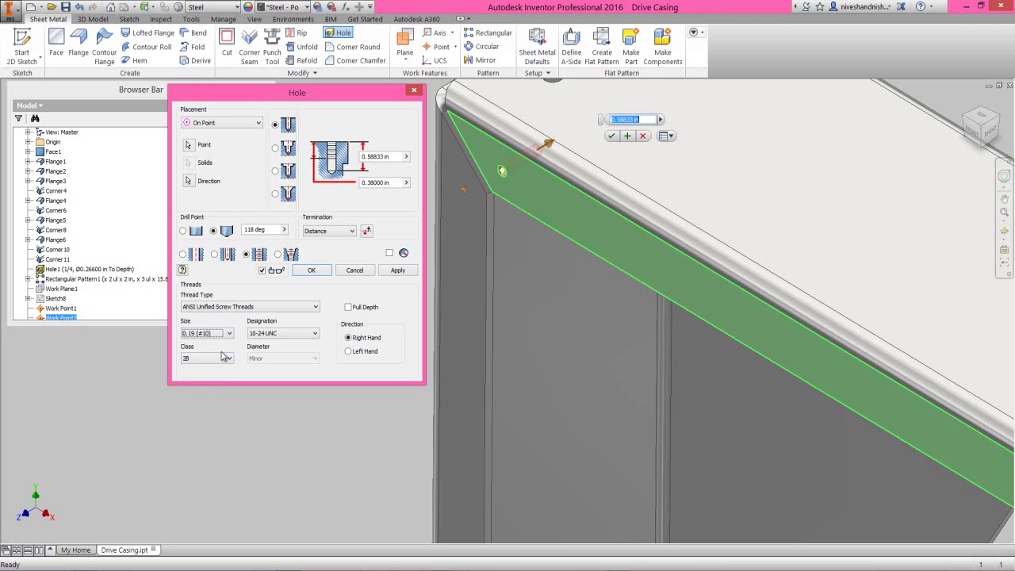
click(349, 307)
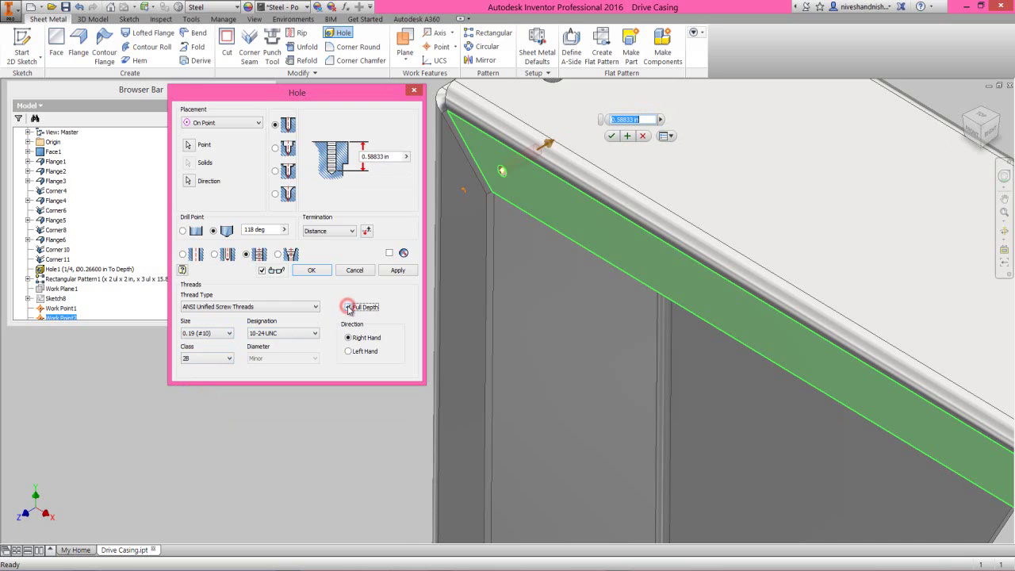
Step: Set the tapped hole's depth to the Thickness parameter and apply the hole on the top lip
click(393, 156)
click(406, 156)
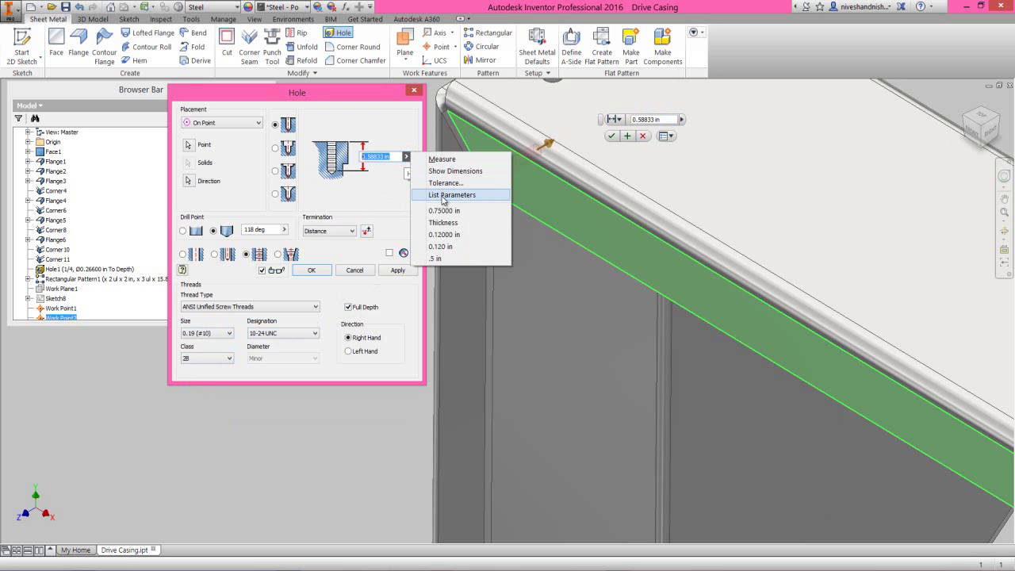
click(455, 223)
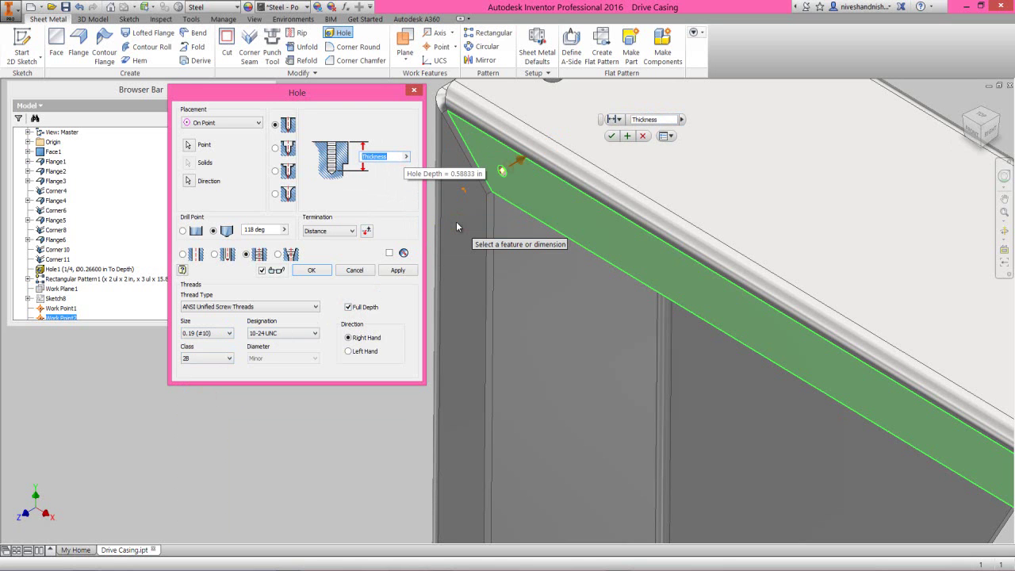
click(399, 270)
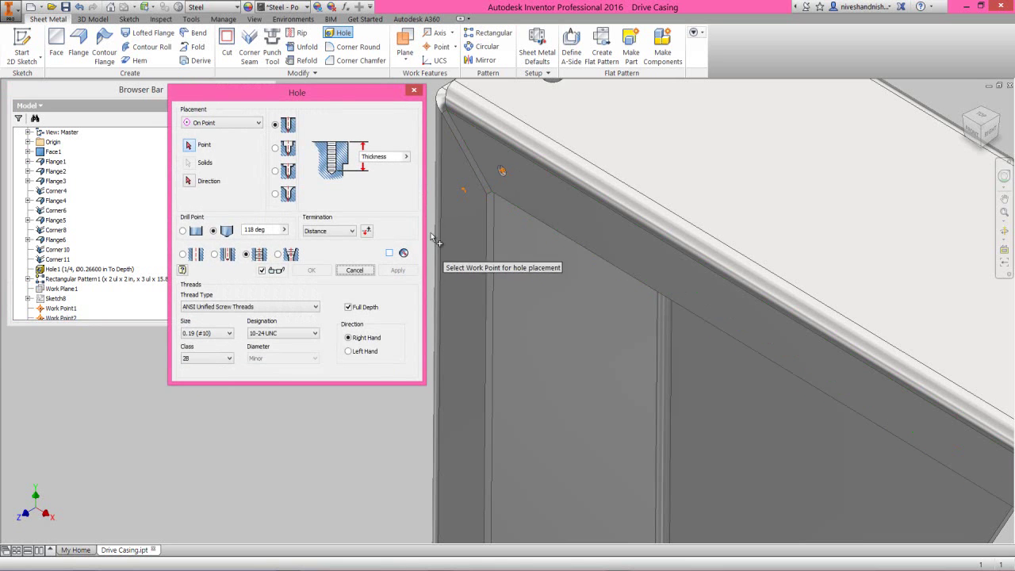
Step: Apply the same #10 tapped hole at the left-hand lip's upper work point, with the lip face as direction
click(464, 190)
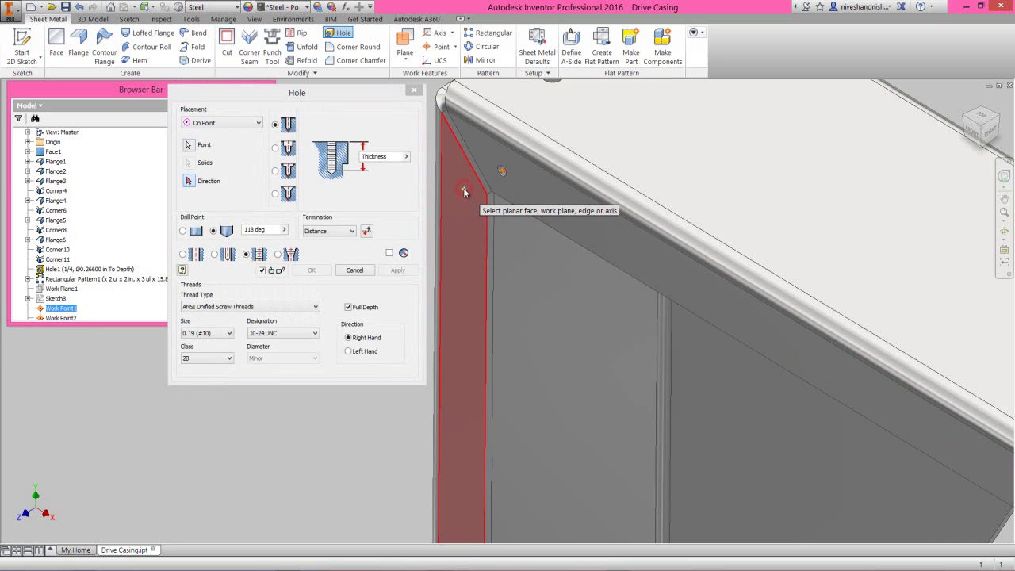
click(474, 216)
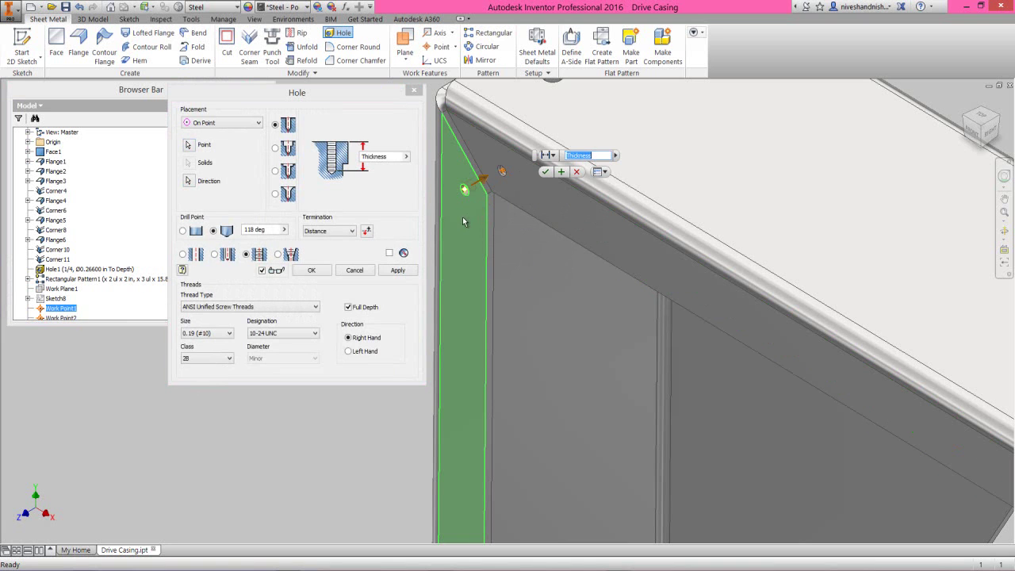
click(401, 273)
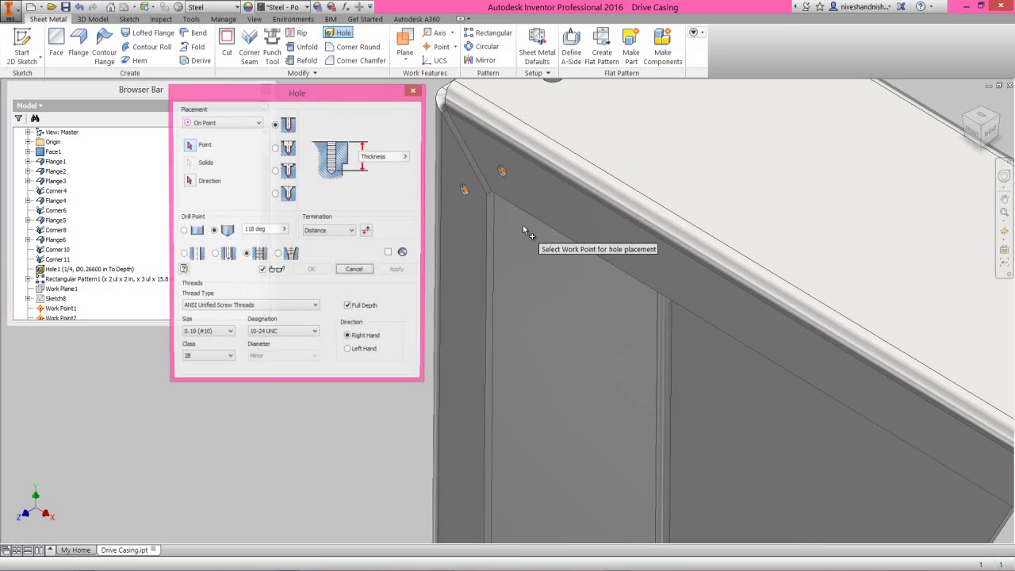
Step: Apply the same #10 tapped hole at the work point on the upper end of the sloping lower lip, perpendicular to that lip's face
scroll(522, 225, down, 5)
scroll(514, 520, up, 3)
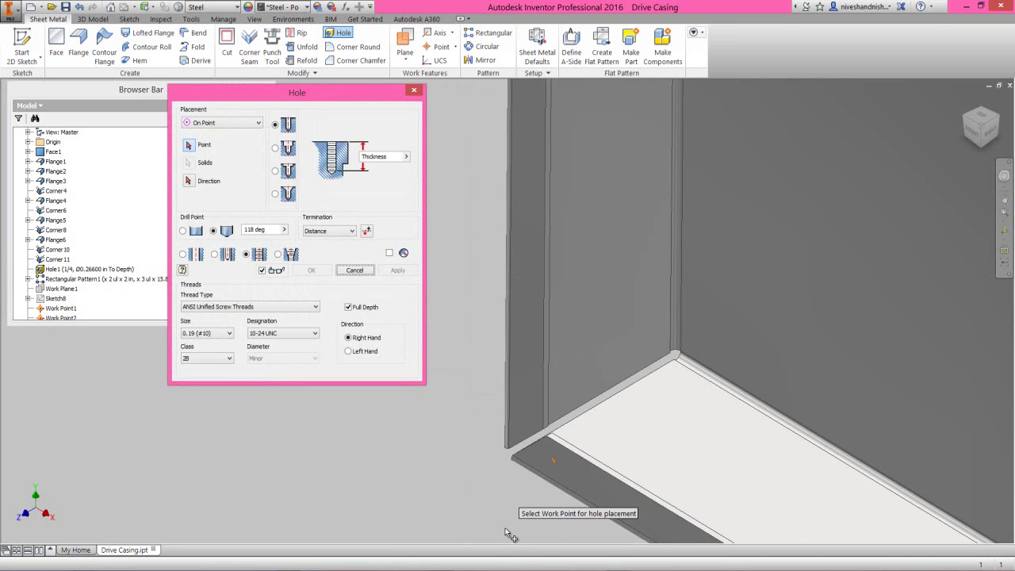
click(553, 464)
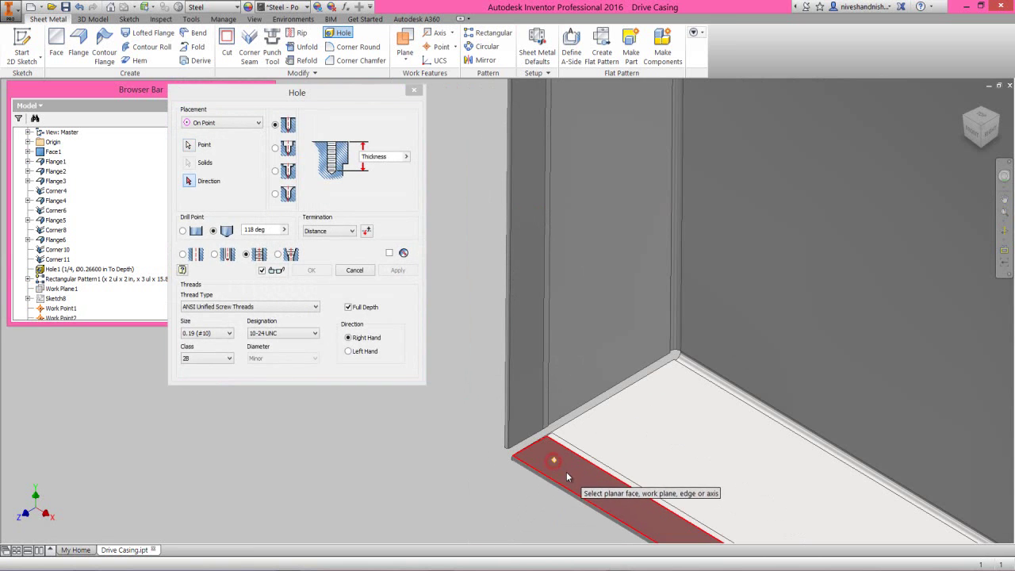
click(566, 473)
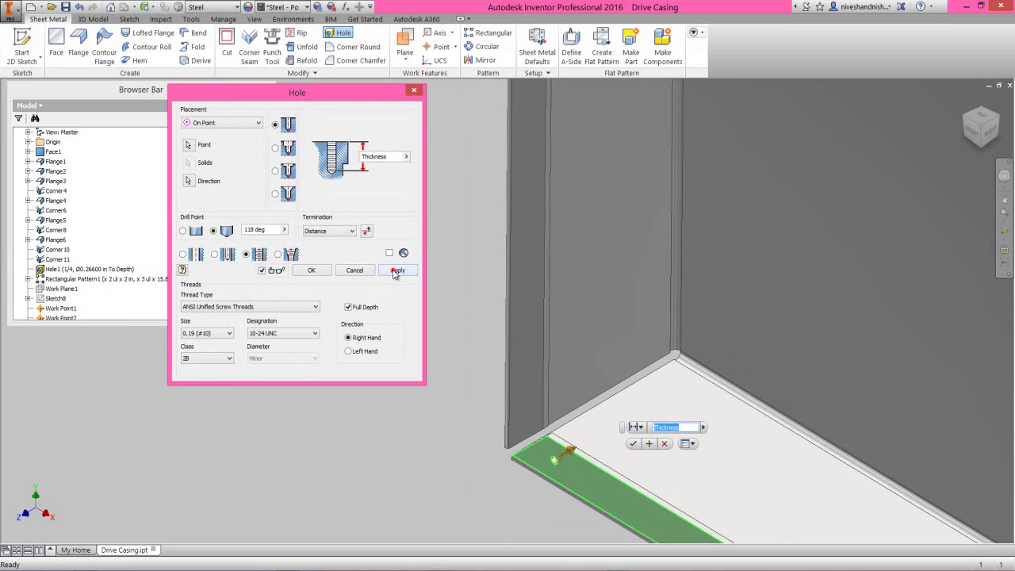
click(396, 271)
Step: Apply the same #10 tapped hole at the work point on the left end of the bottom lip, perpendicular to that lip's face
scroll(457, 304, down, 5)
scroll(657, 471, up, 3)
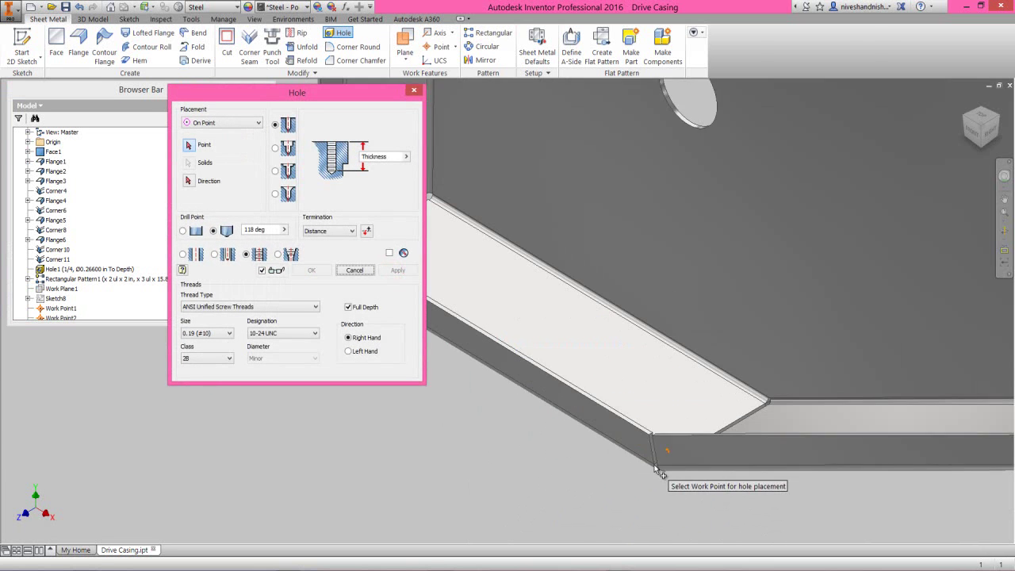
click(678, 436)
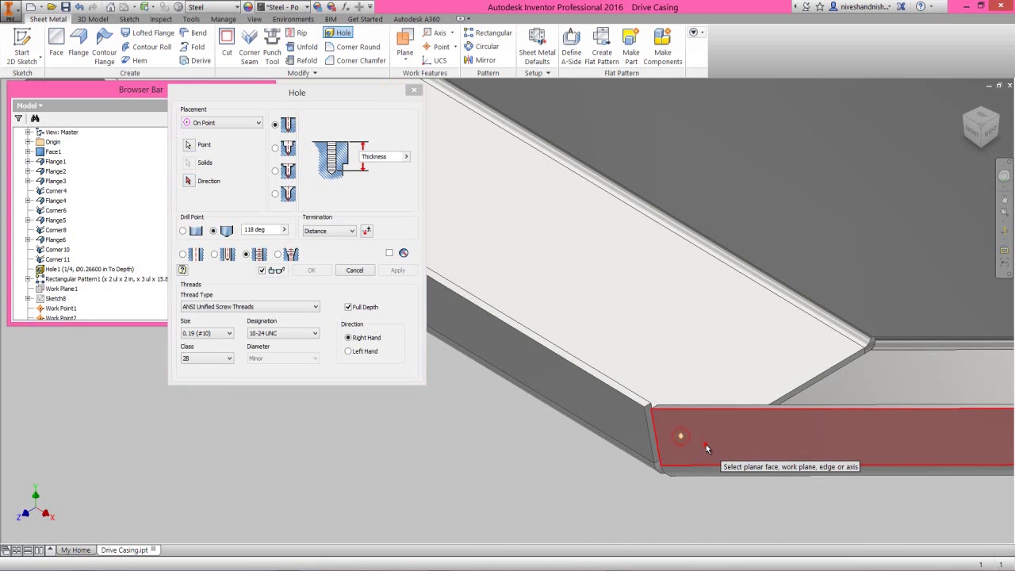
click(705, 447)
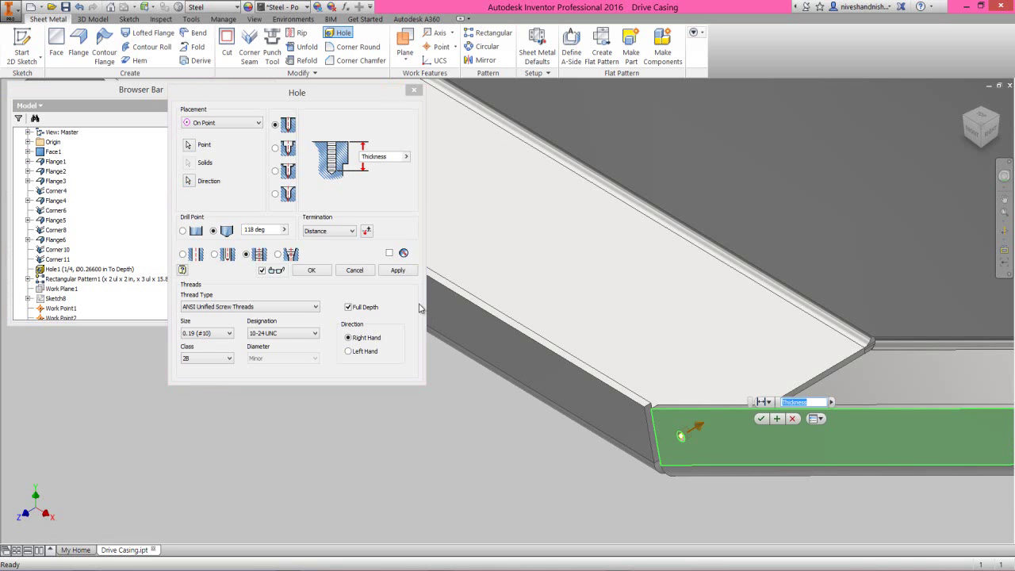
click(400, 274)
scroll(502, 470, down, 3)
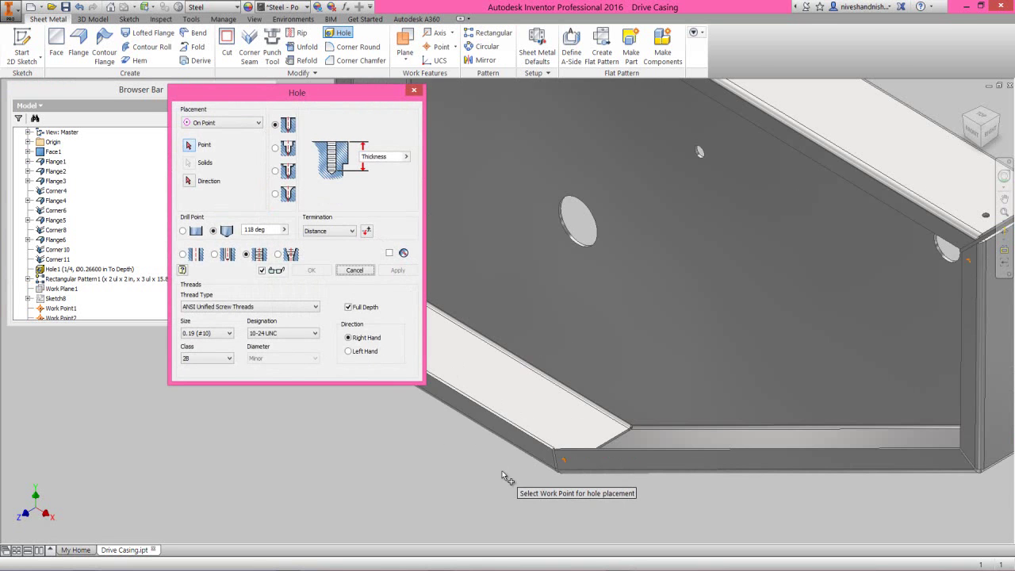
Step: Place the same #10 tapped hole at the right-hand lip's upper work point, perpendicular to the lip face, and finish the Hole command
scroll(595, 442, down, 3)
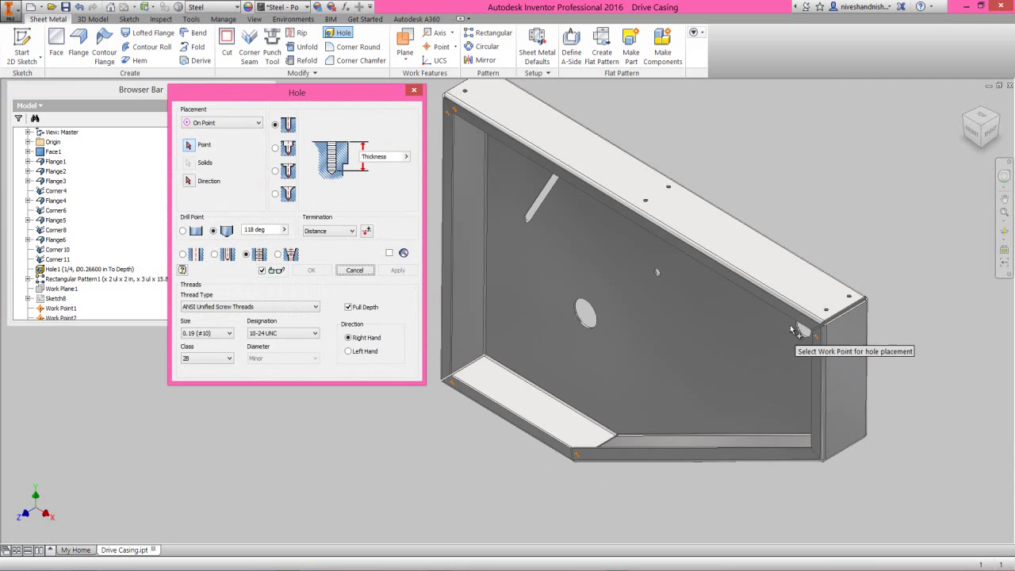
scroll(813, 355, up, 5)
scroll(802, 382, up, 3)
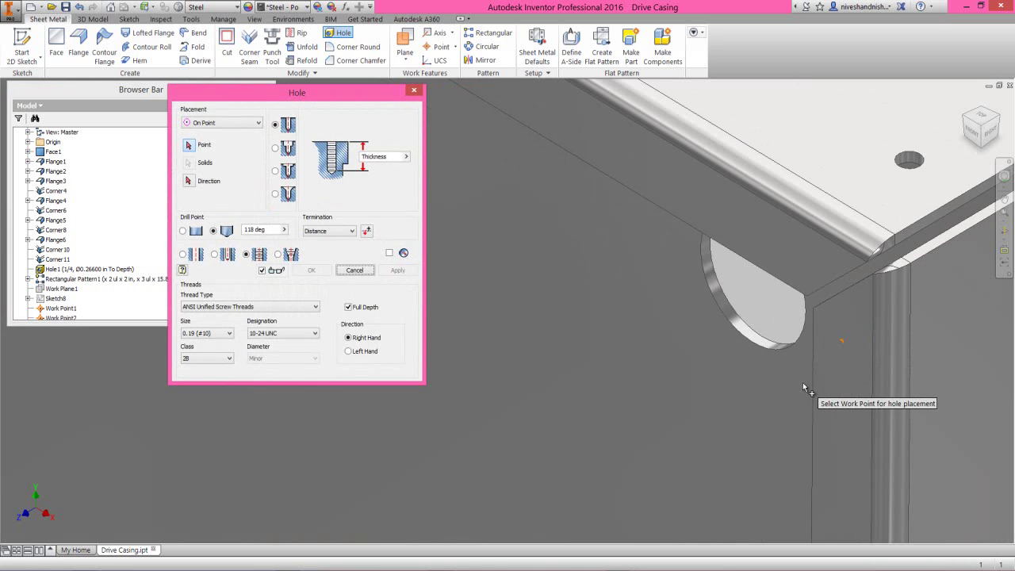
click(842, 342)
click(845, 356)
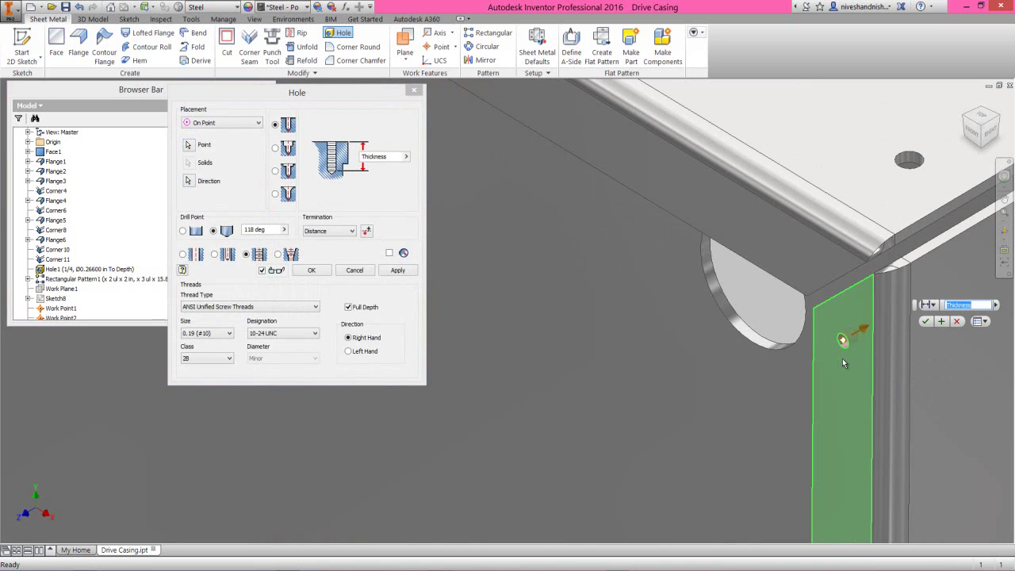
click(324, 272)
Step: Turn off the visibility of Work Point1 through Work Point5
scroll(693, 335, down, 5)
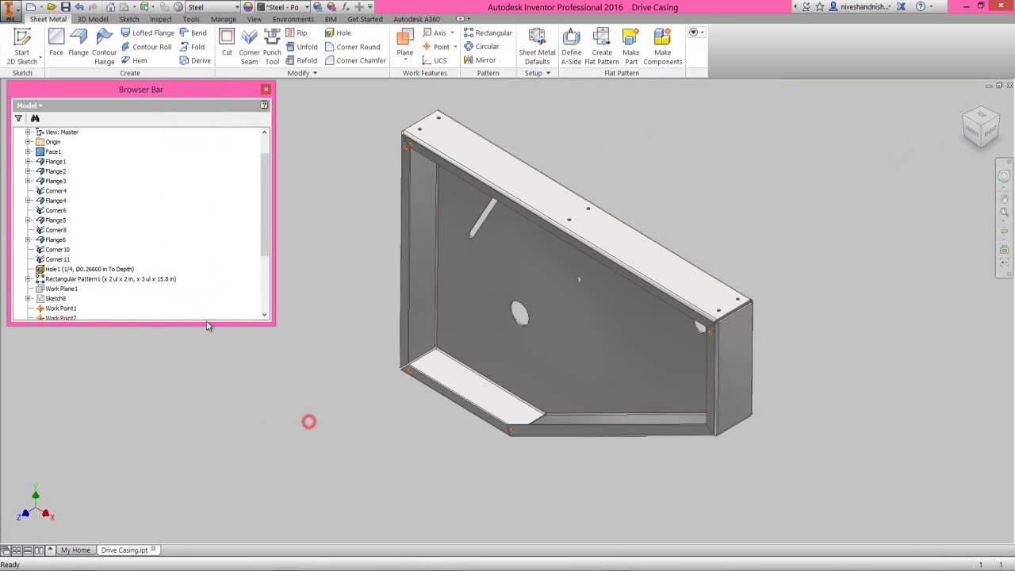
scroll(199, 301, down, 2)
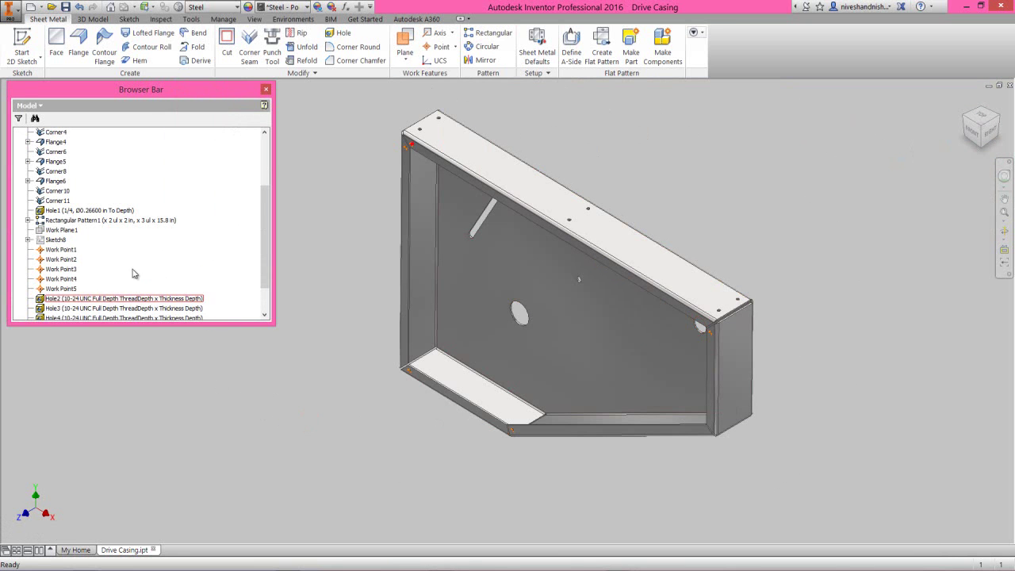
shift+click(61, 289)
right_click(62, 288)
click(83, 350)
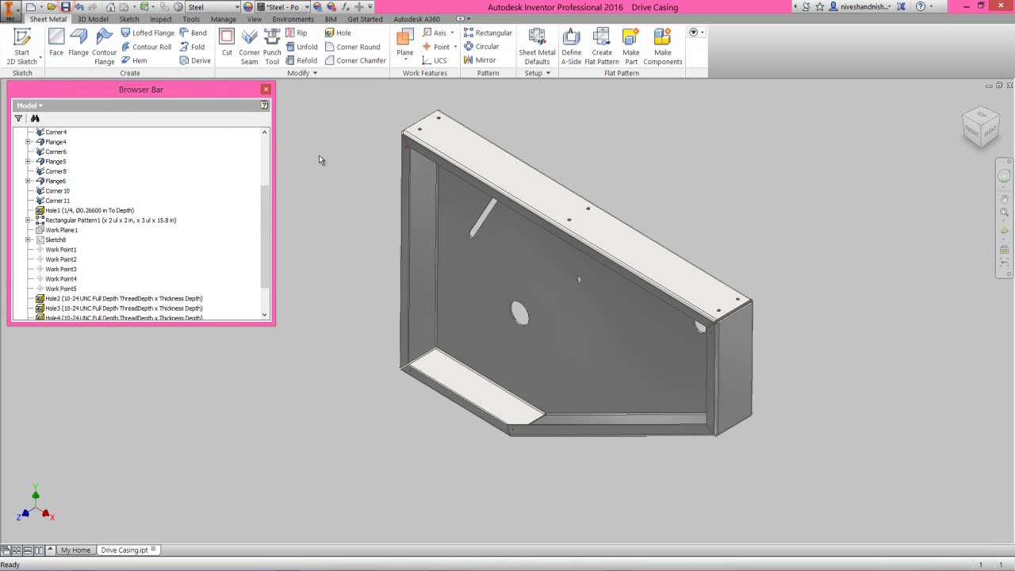
Step: Start a rectangular pattern of the left-hand lip's tapped hole, running down along the lip's vertical inner edge
scroll(372, 122, up, 5)
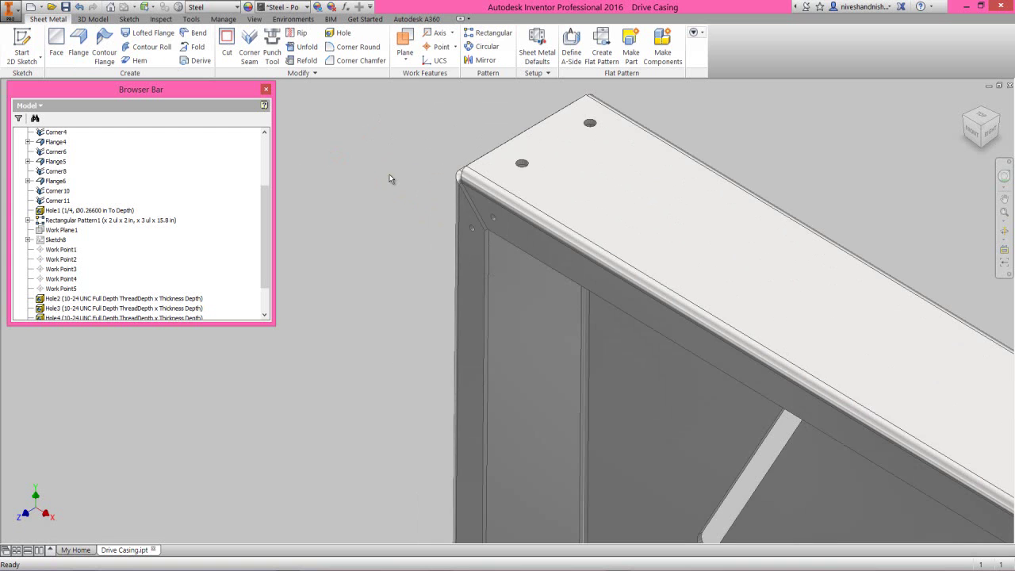
click(359, 241)
click(485, 32)
shift+middle_drag(407, 181, 538, 260)
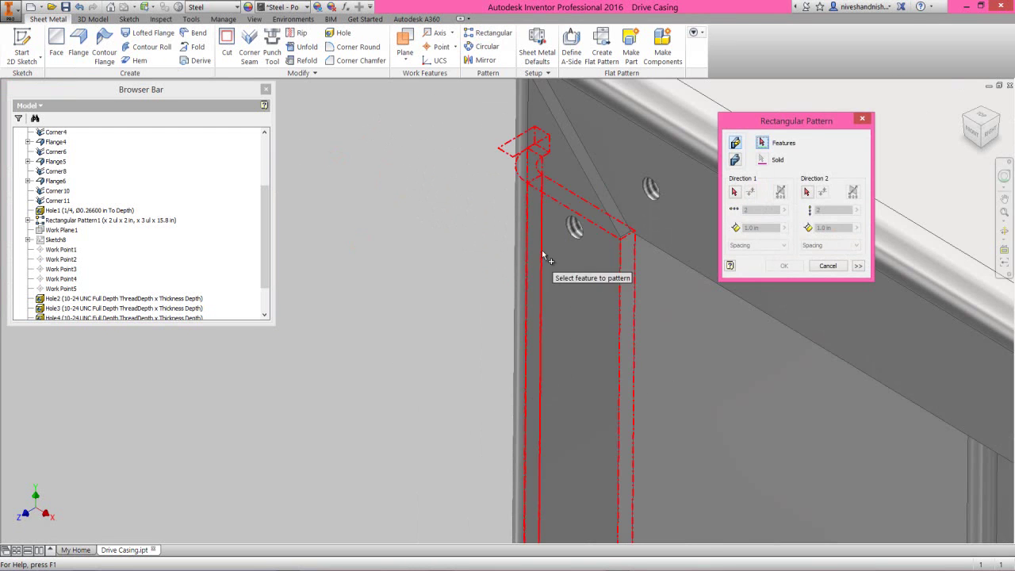
click(573, 227)
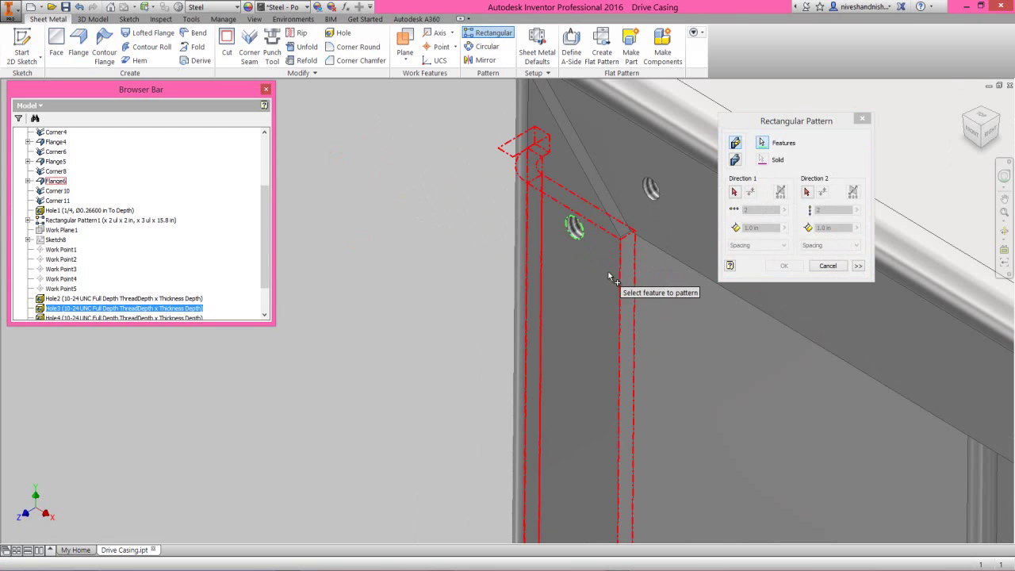
click(733, 192)
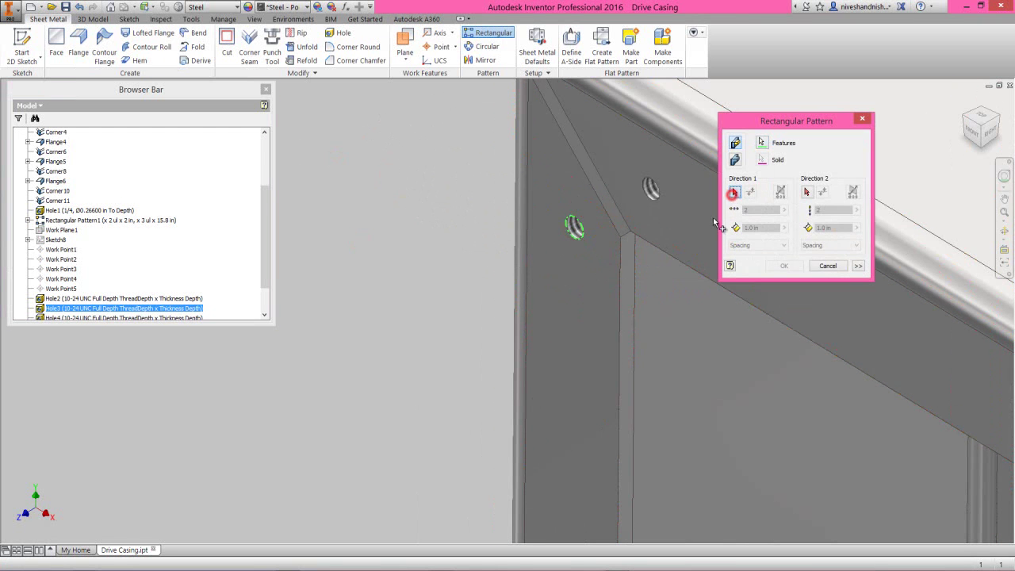
click(621, 287)
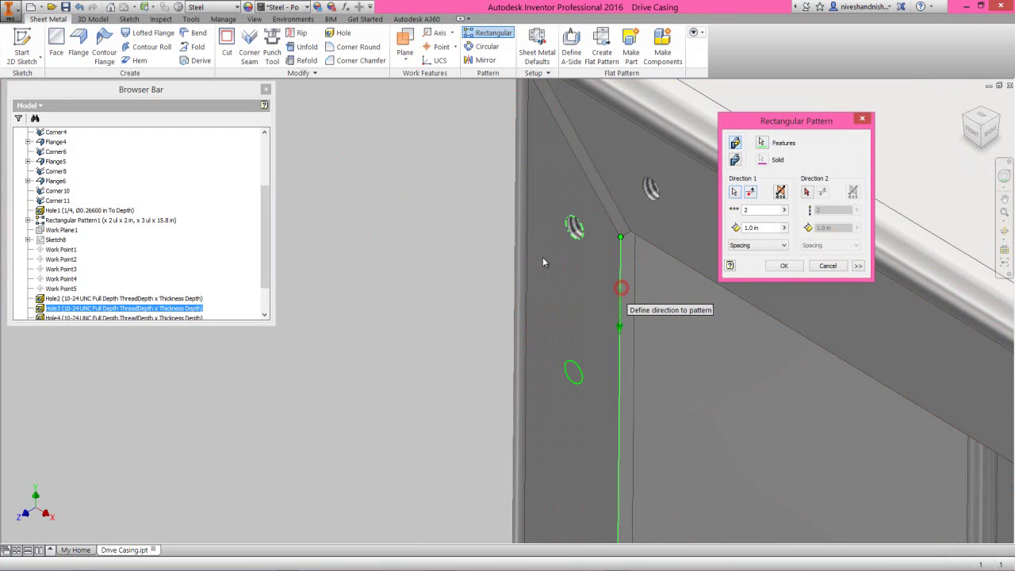
Step: Set the left-hand lip's pattern to 4 holes over a total distance of 19.033 in and create it
click(771, 247)
click(765, 261)
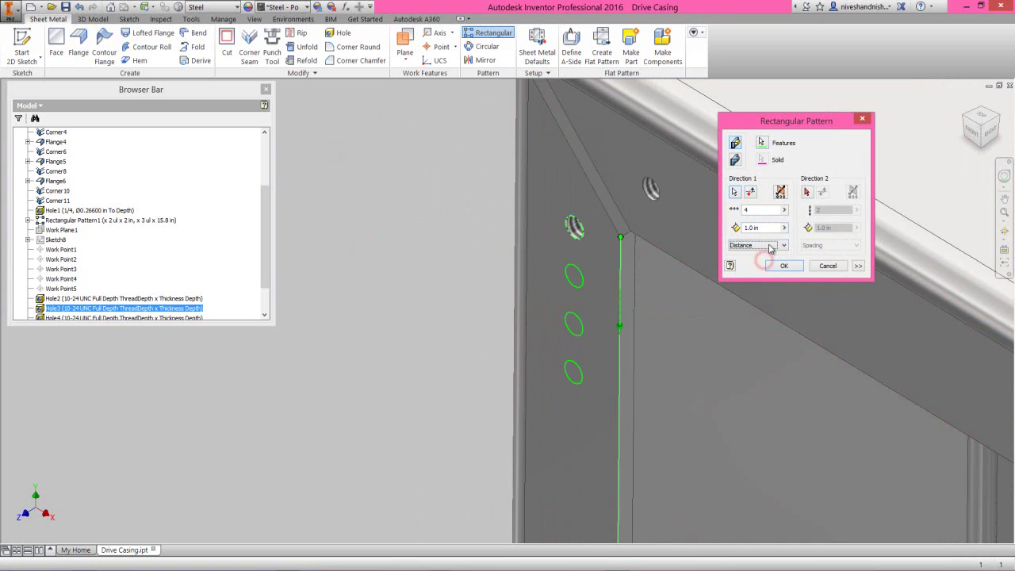
click(774, 228)
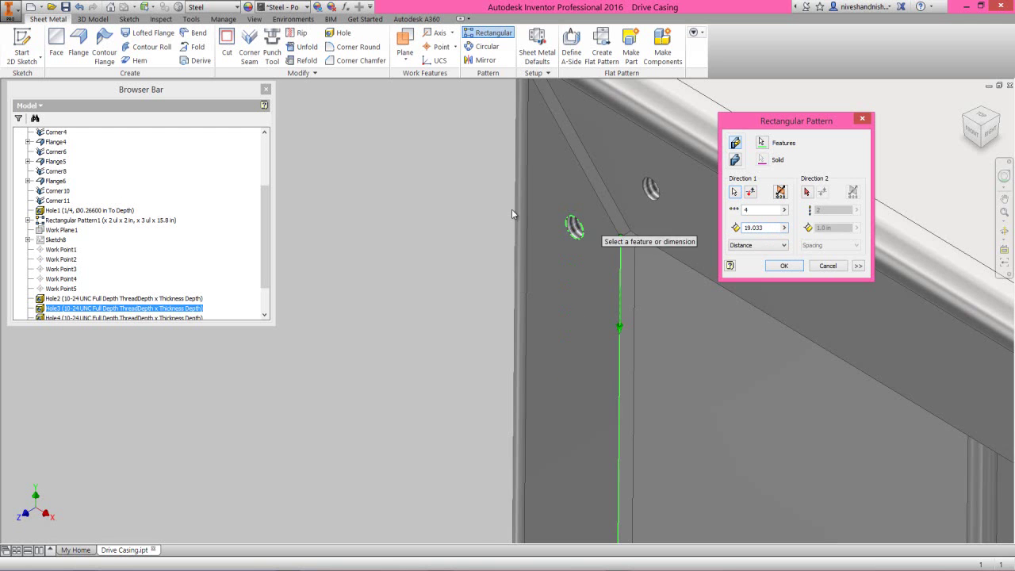
scroll(473, 203, down, 5)
scroll(468, 264, down, 3)
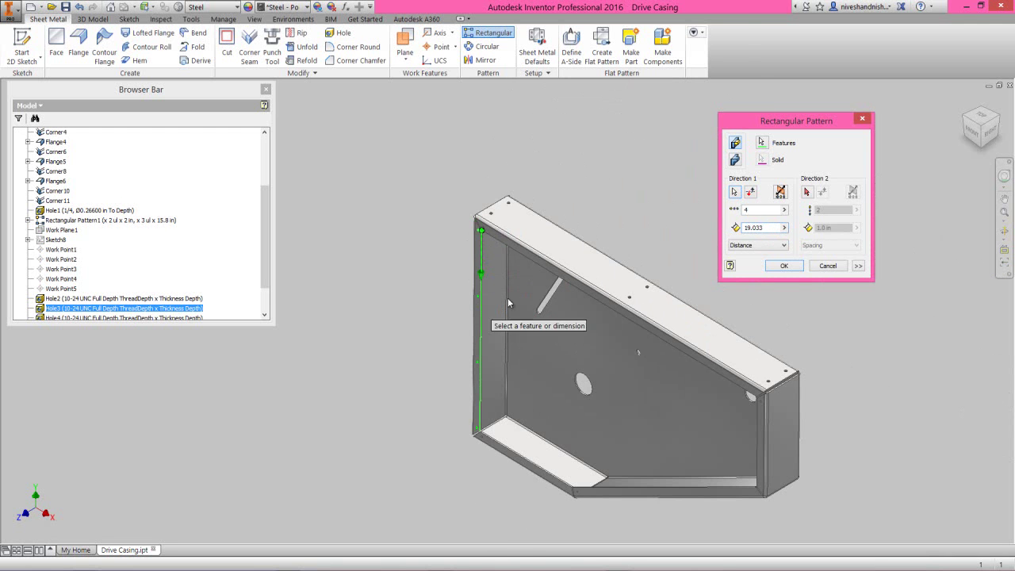
click(778, 267)
scroll(497, 323, up, 10)
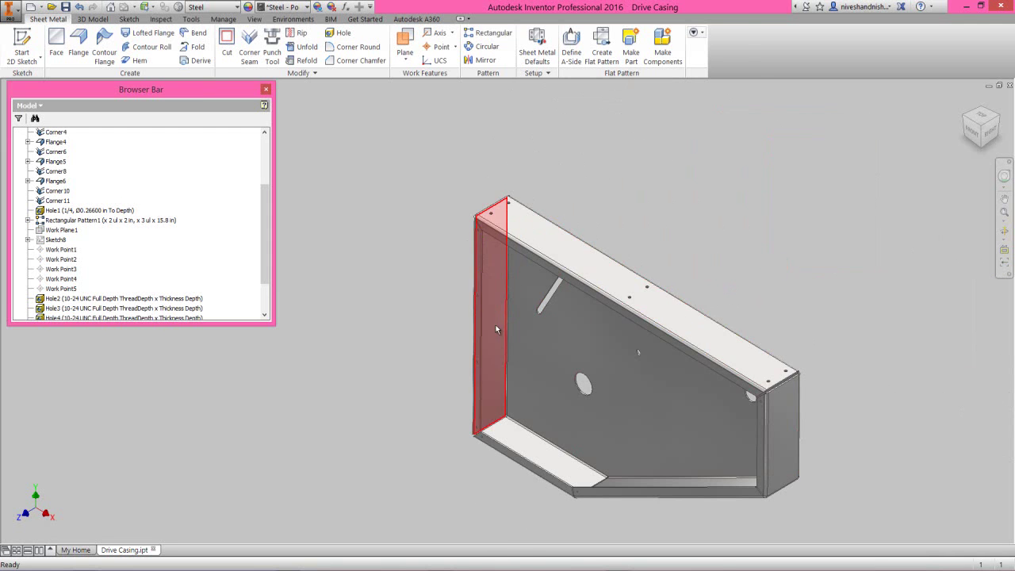
scroll(404, 484, down, 10)
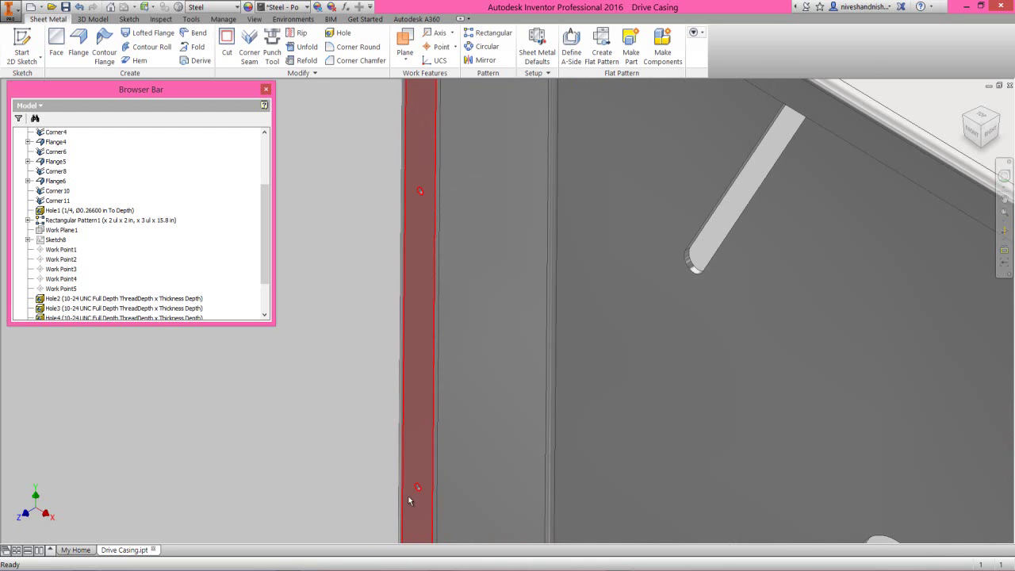
scroll(441, 394, down, 2)
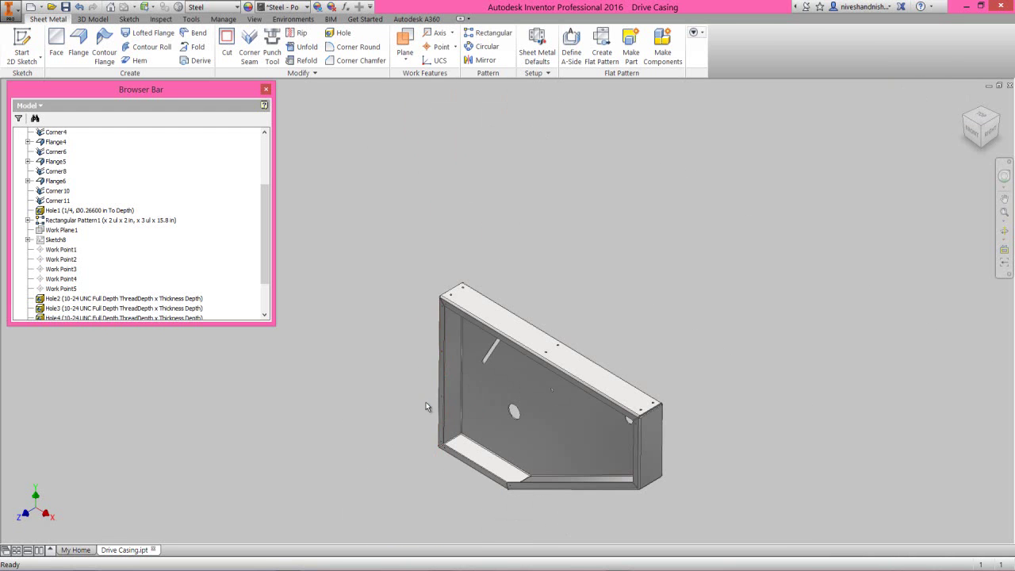
Step: Start a rectangular pattern of the sloping lower lip's tapped hole along that lip's inner edge, with the direction flipped down the slope
key(Home)
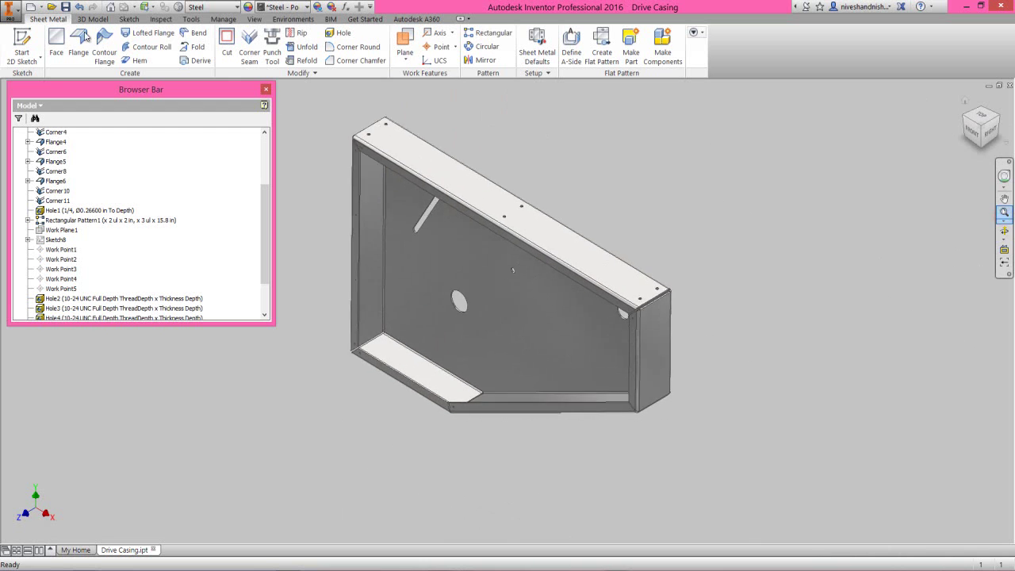
scroll(266, 254, down, 2)
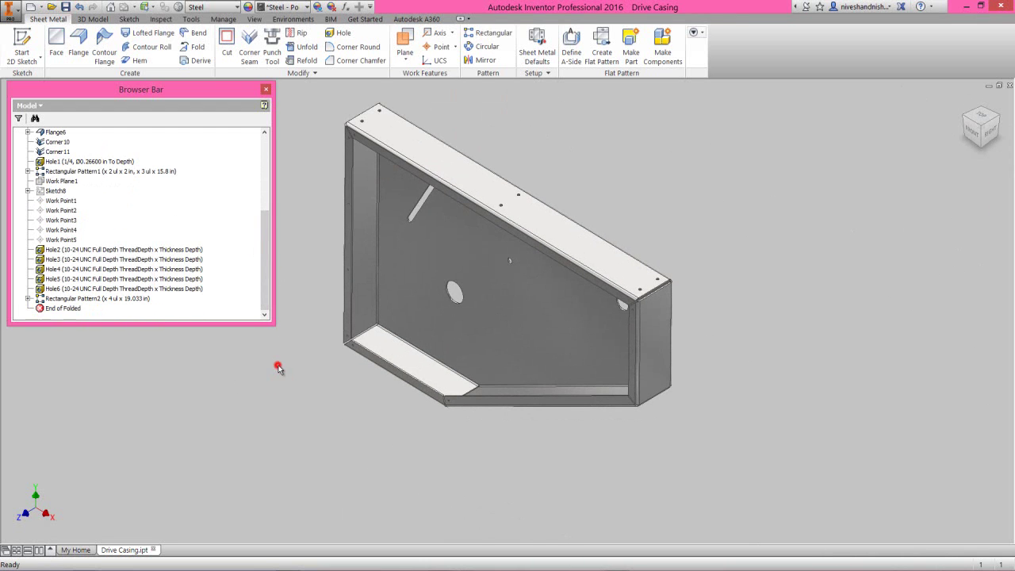
click(487, 33)
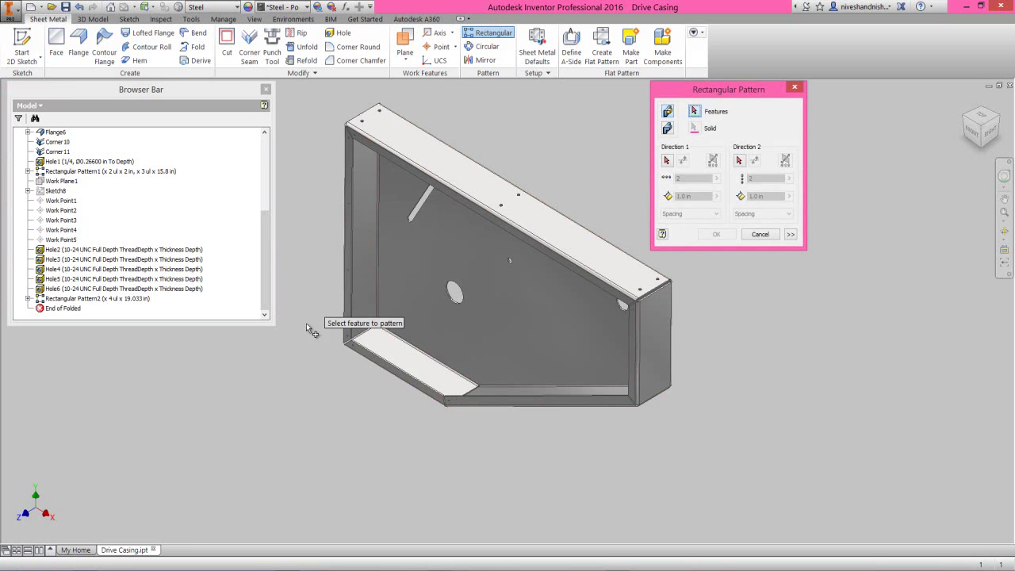
scroll(364, 361, down, 5)
scroll(308, 293, down, 3)
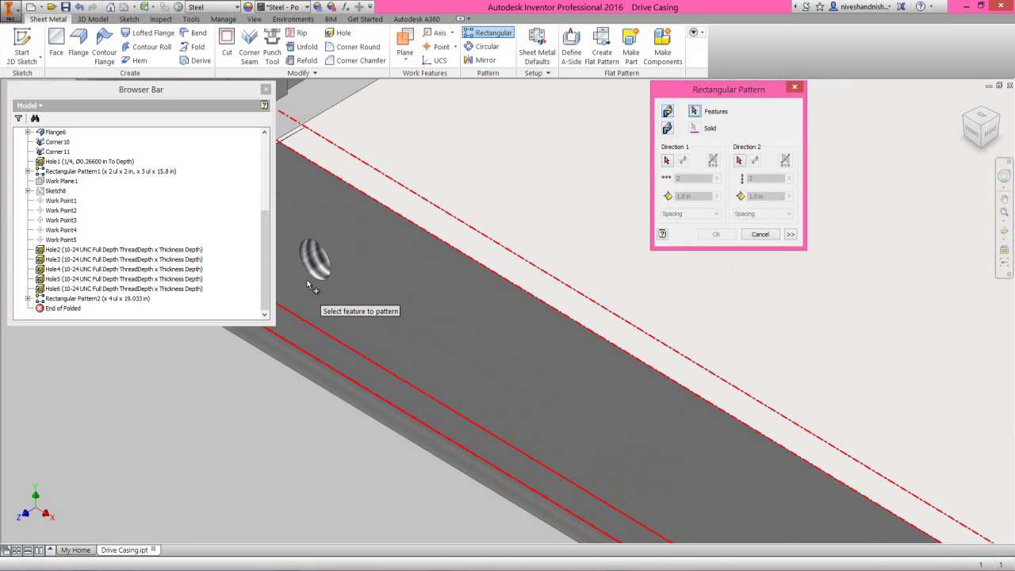
click(315, 267)
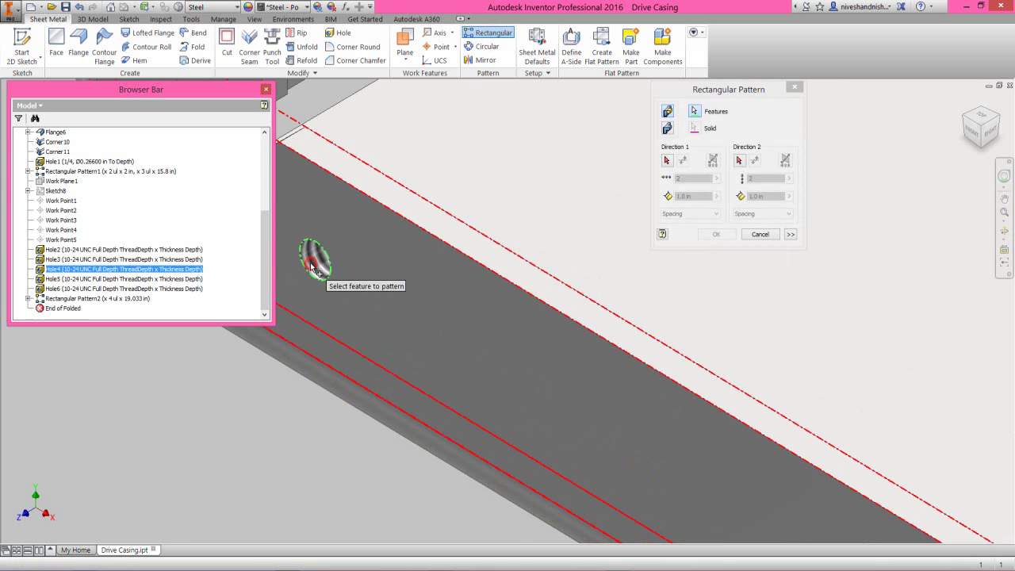
click(666, 160)
click(509, 274)
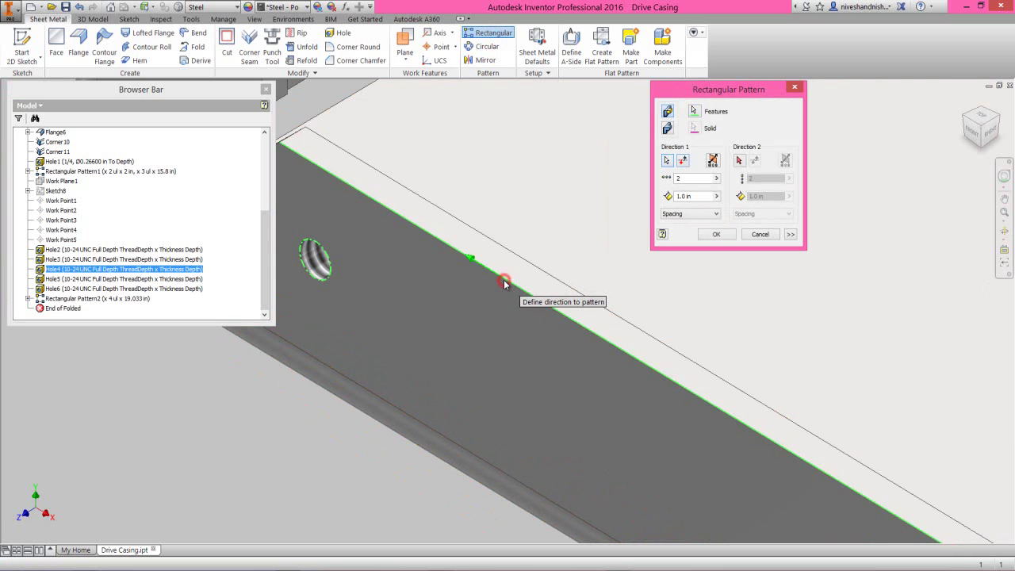
click(686, 162)
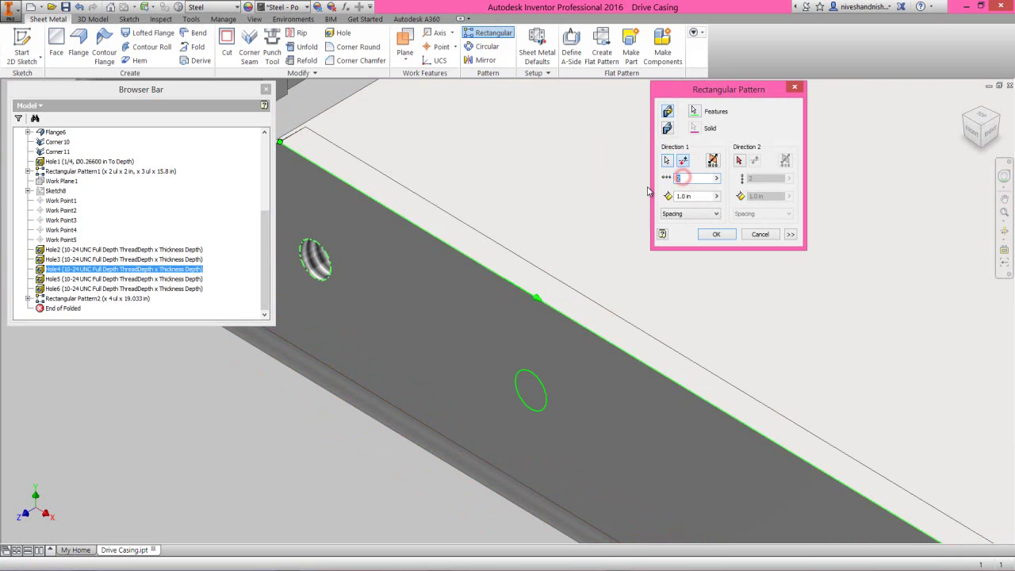
Step: Set the sloping lip's pattern to 3 holes over a total distance of 9.903 in and create it
click(694, 212)
click(680, 232)
click(702, 196)
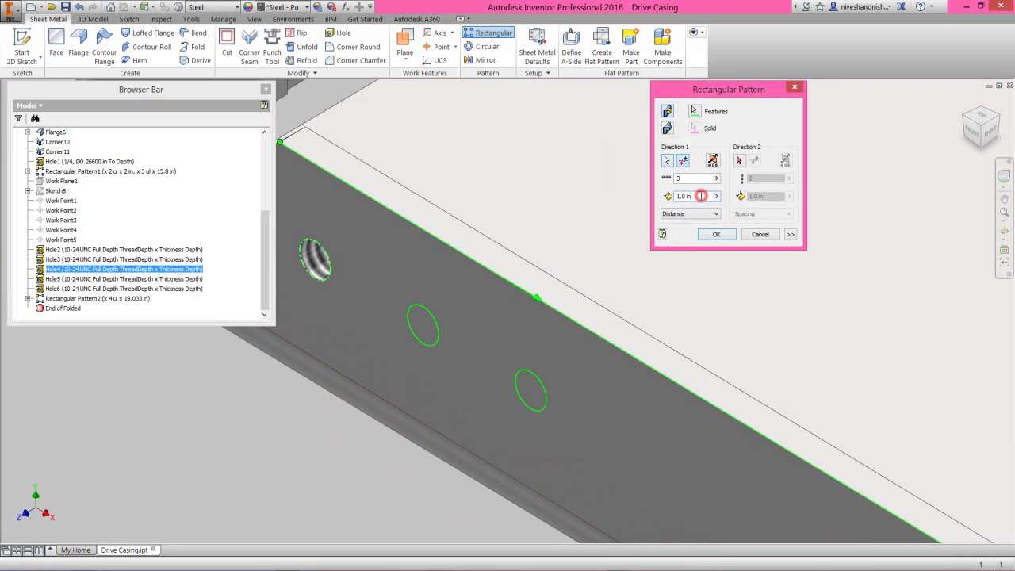
text(9.903)
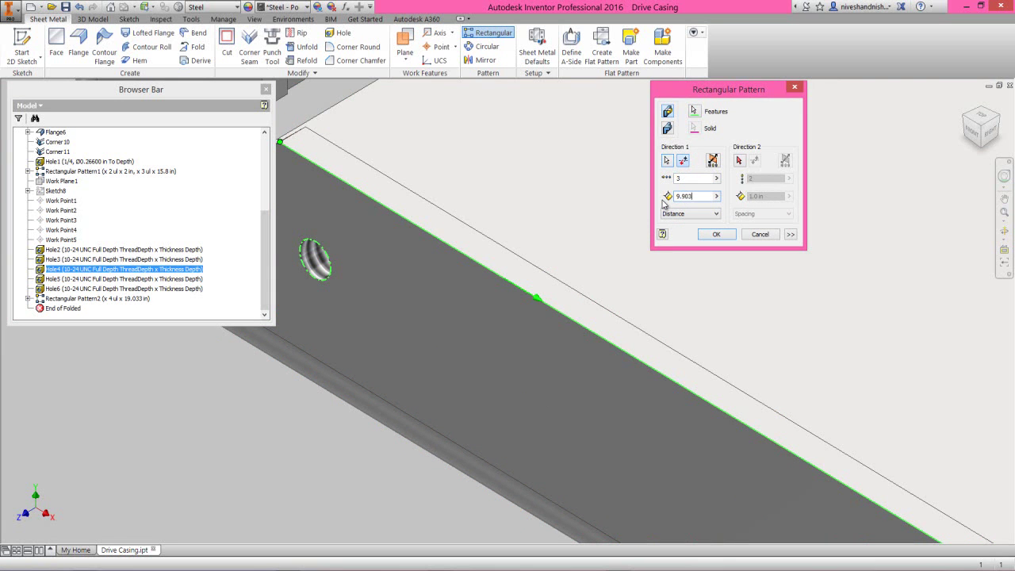
scroll(476, 240, up, 3)
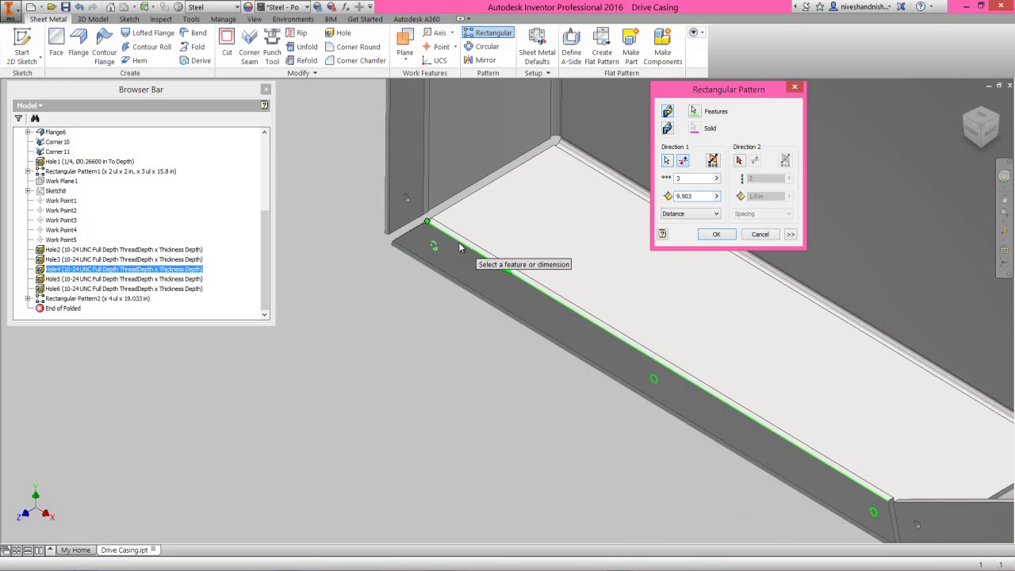
click(716, 233)
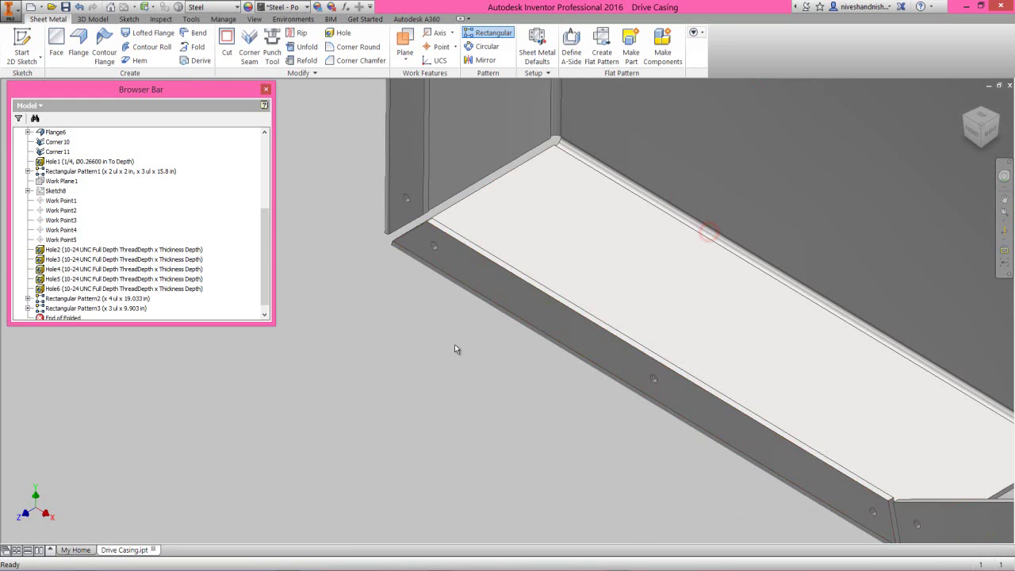
Step: Start a rectangular pattern of the horizontal bottom lip's tapped hole along that lip's inner edge, with the direction flipped to run along the lip
key(Home)
scroll(615, 379, down, 3)
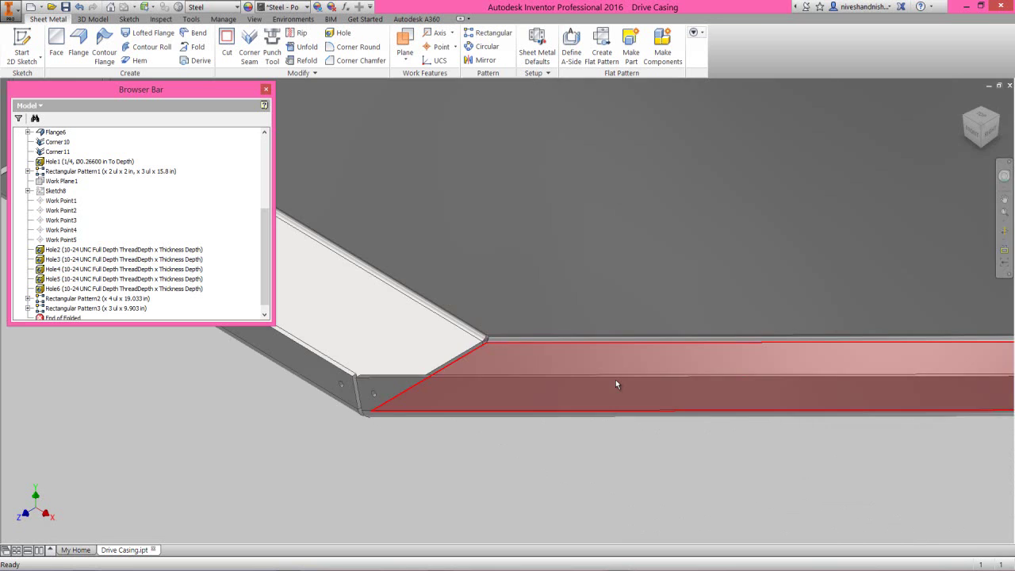
scroll(376, 420, up, 2)
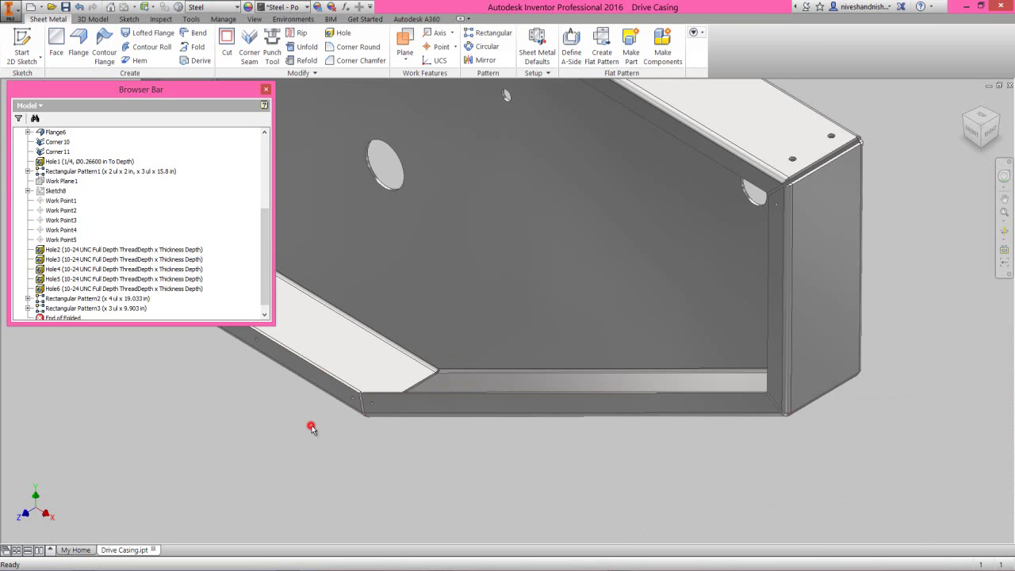
click(489, 33)
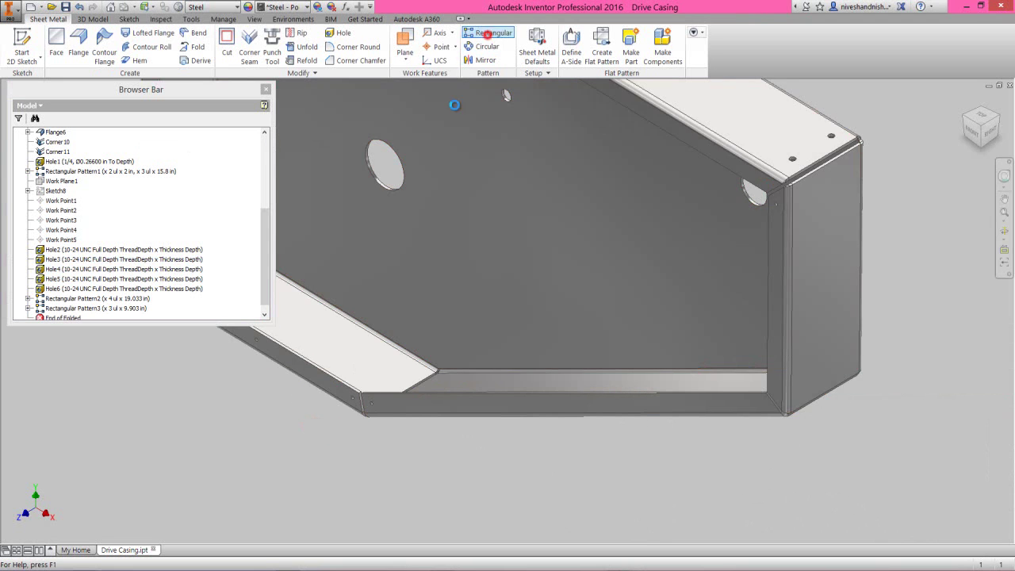
scroll(349, 402, up, 5)
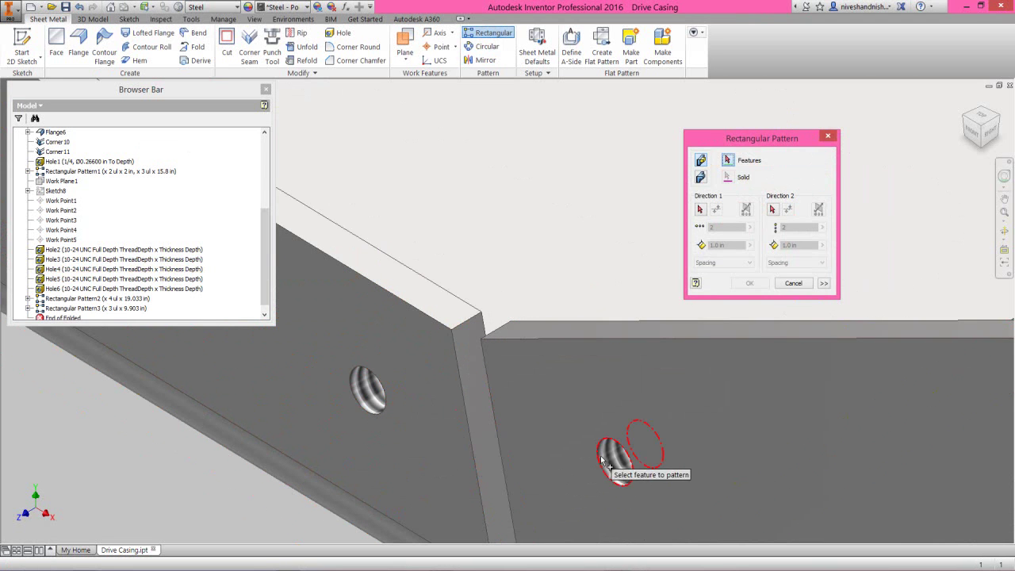
click(607, 463)
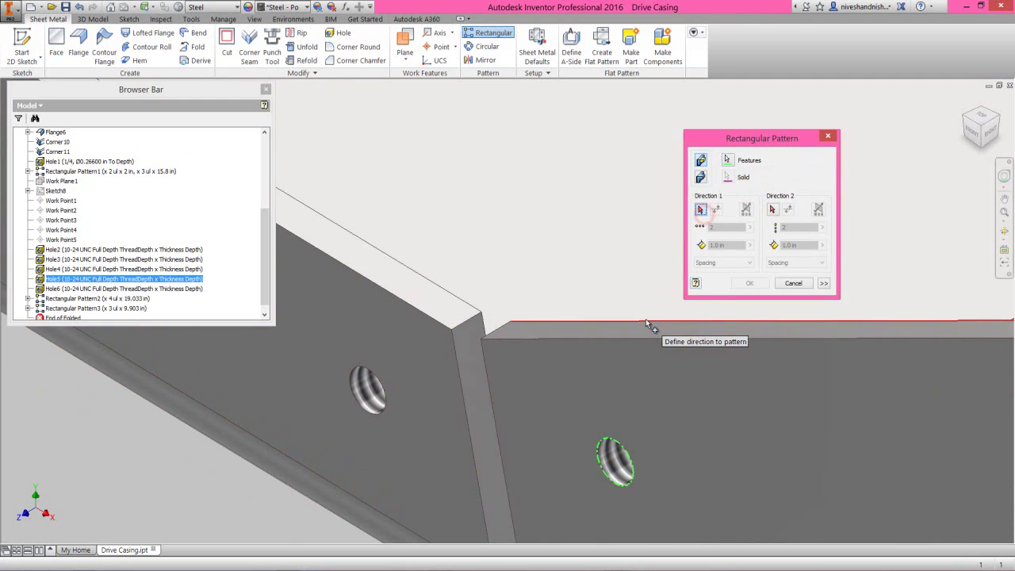
click(645, 337)
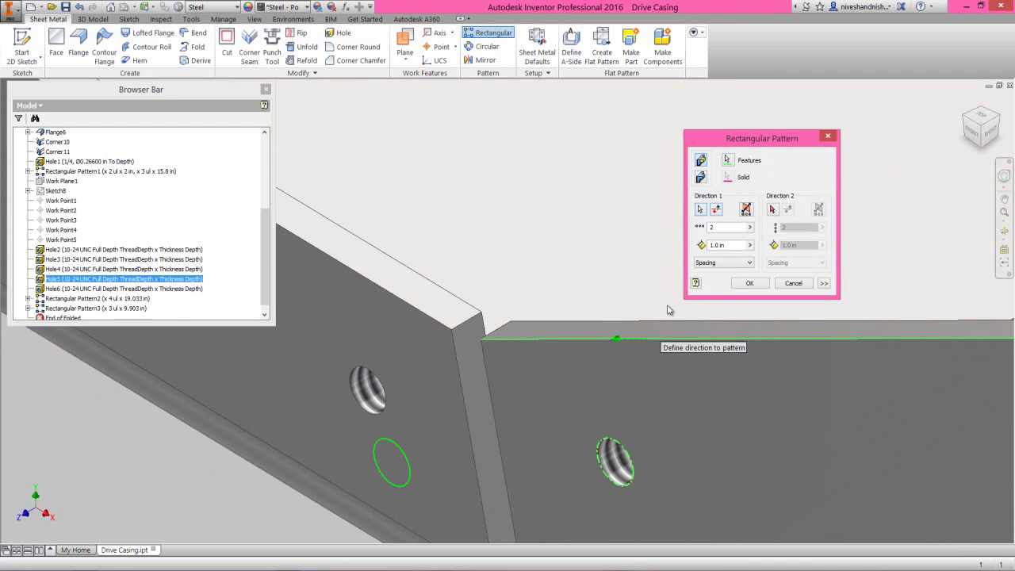
click(718, 210)
scroll(354, 408, down, 3)
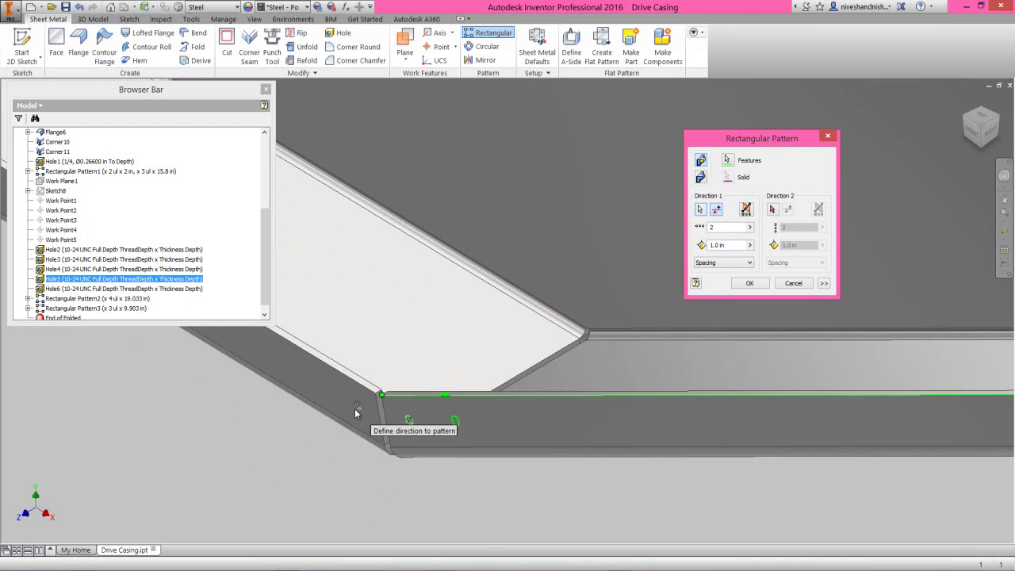
Step: Set the bottom lip's pattern to 4 holes over a total distance of 22.633 in and create it
click(715, 227)
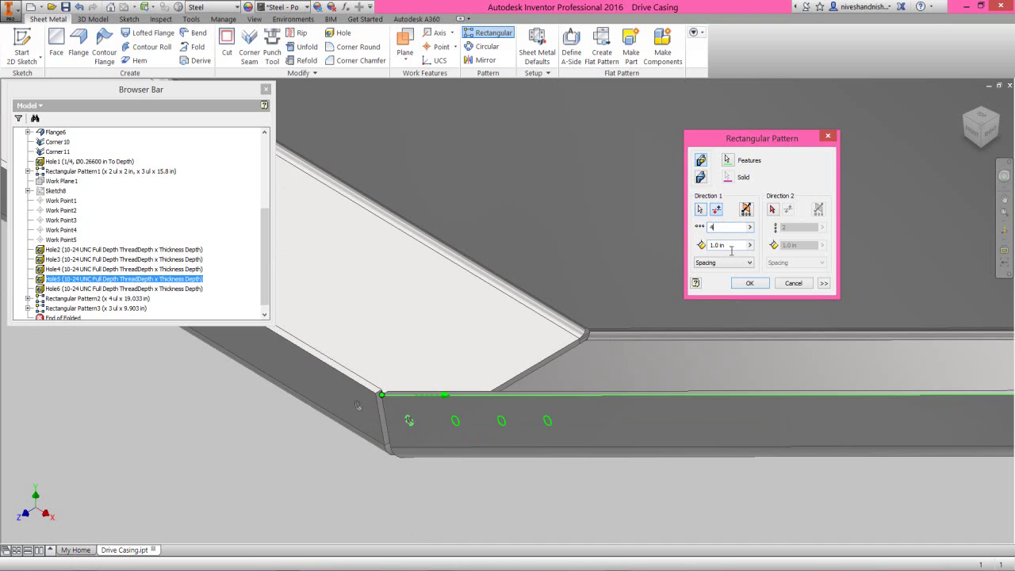
text(22.633)
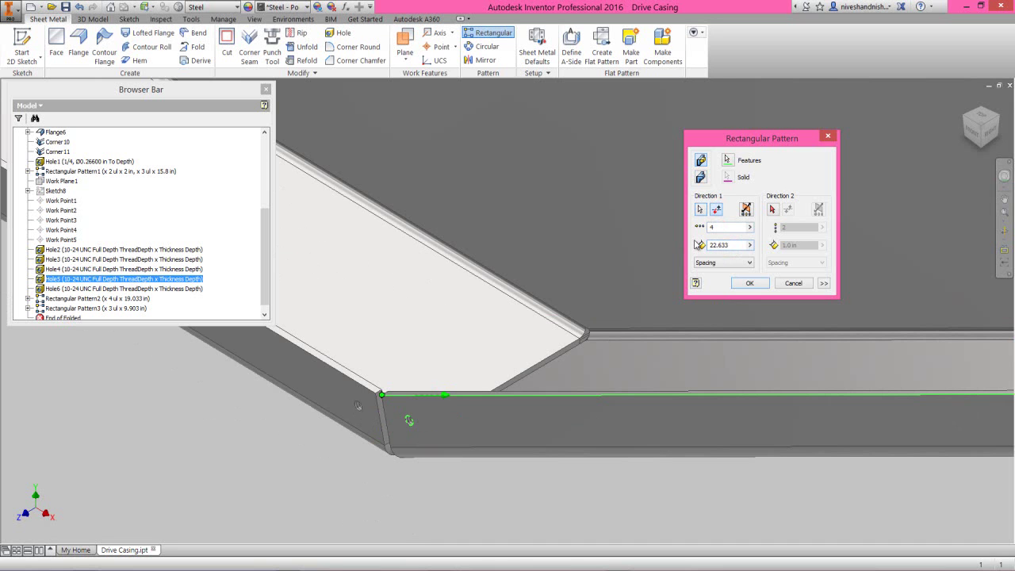
click(723, 264)
click(713, 277)
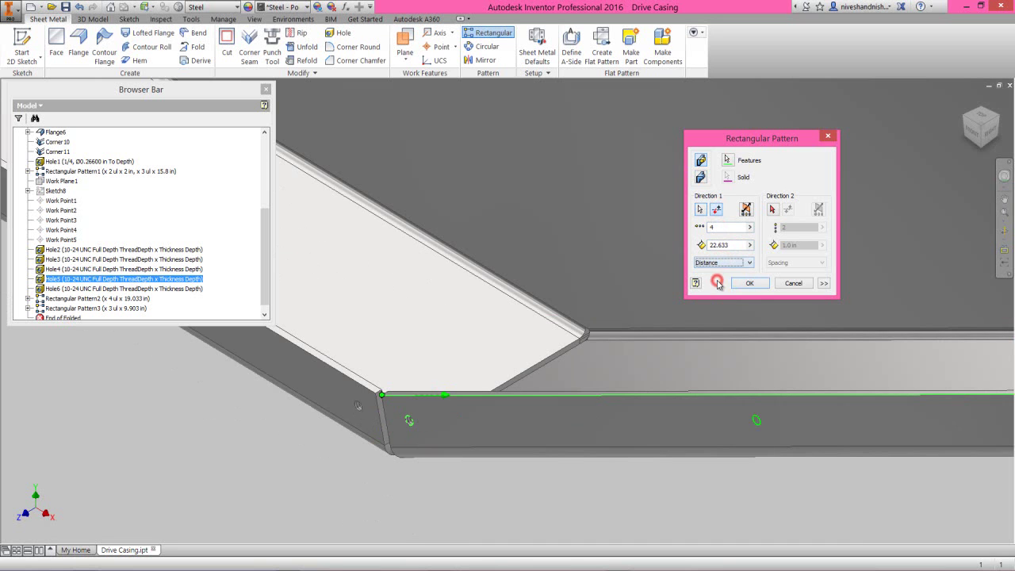
scroll(467, 417, down, 3)
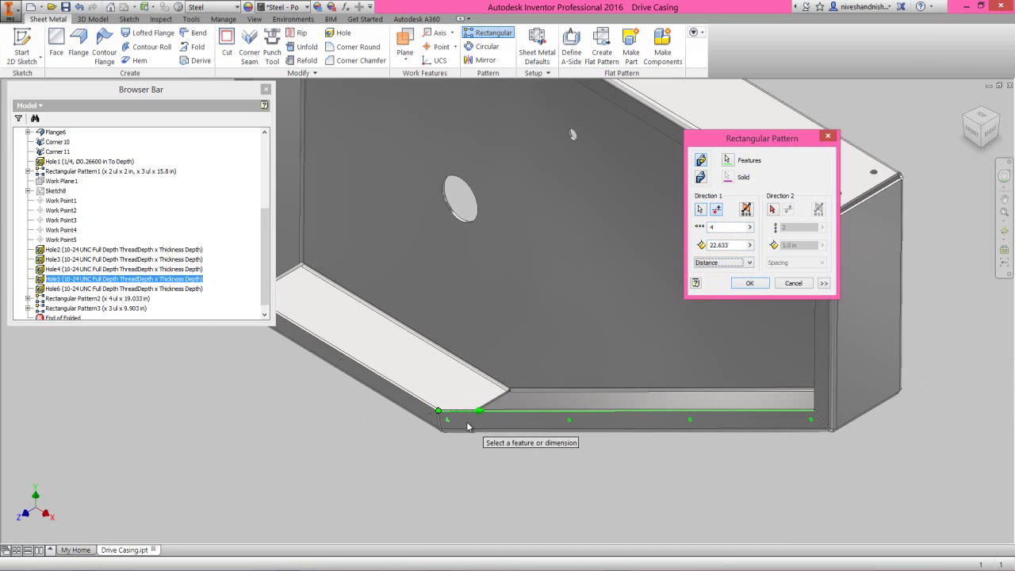
click(754, 283)
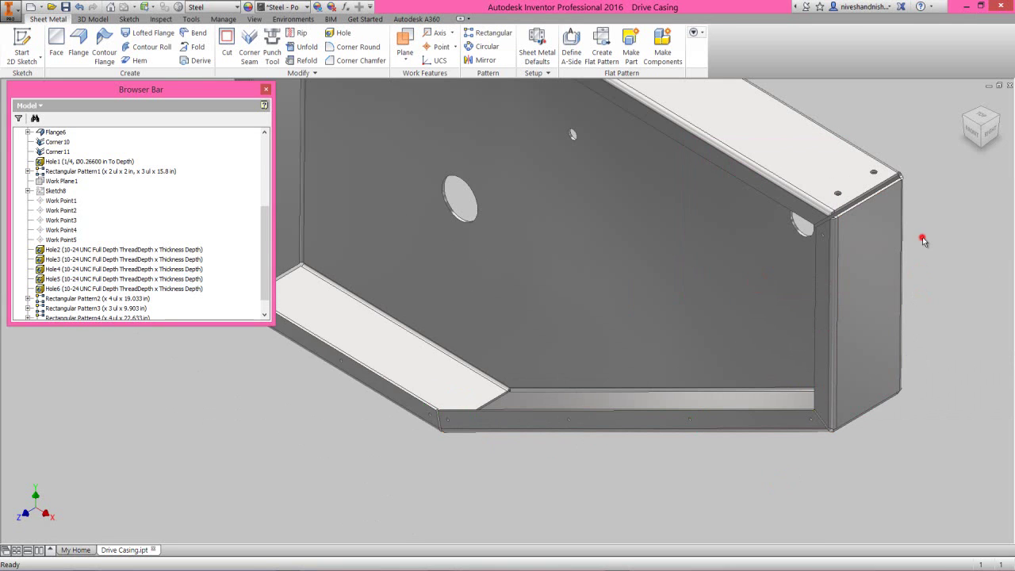
Step: Start a rectangular pattern of the top lip's tapped hole near the upper-left corner, running along the top lip's inner edge
scroll(732, 372, down, 5)
scroll(572, 197, up, 4)
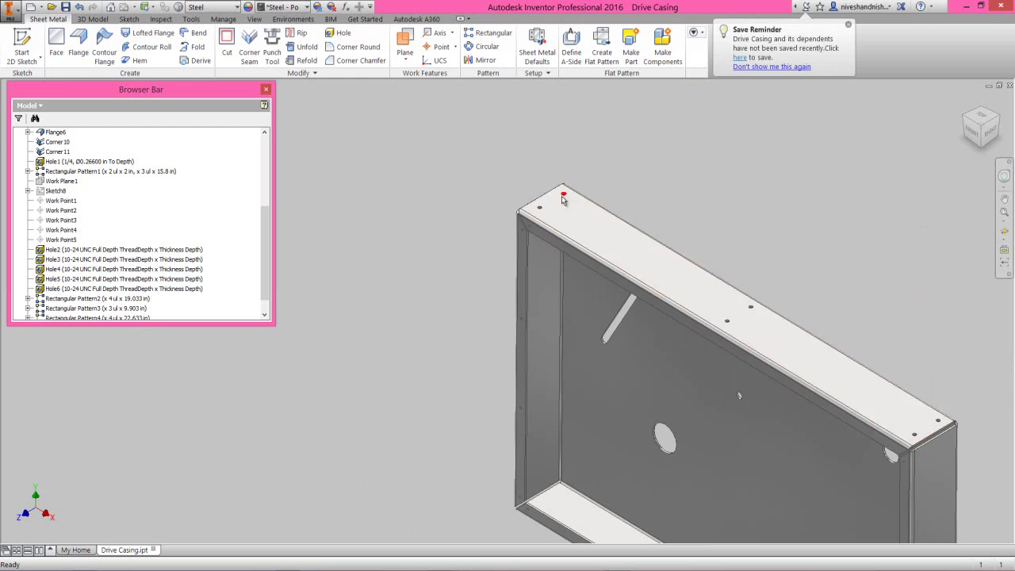
click(489, 33)
scroll(527, 232, up, 3)
scroll(531, 233, up, 2)
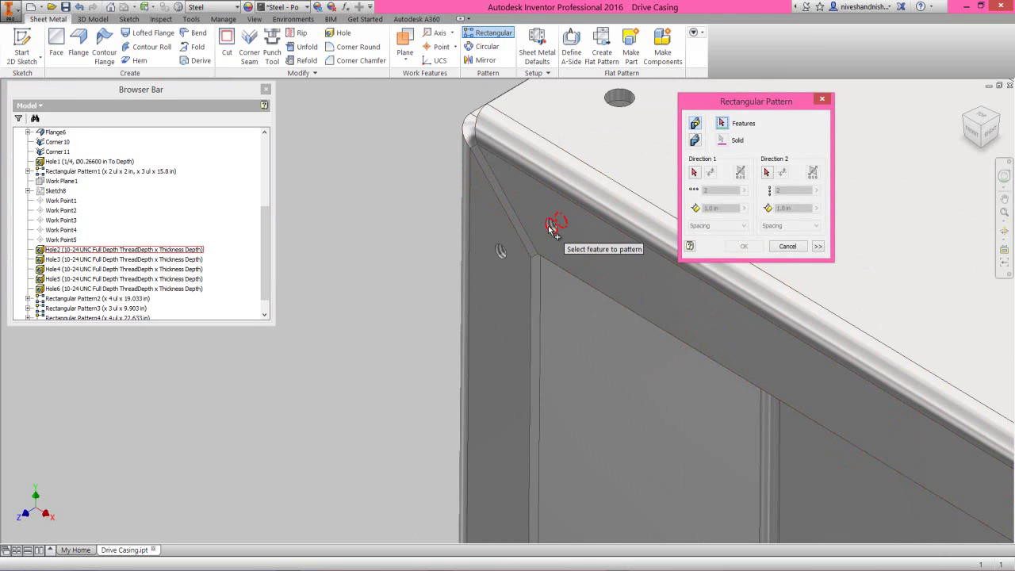
click(553, 227)
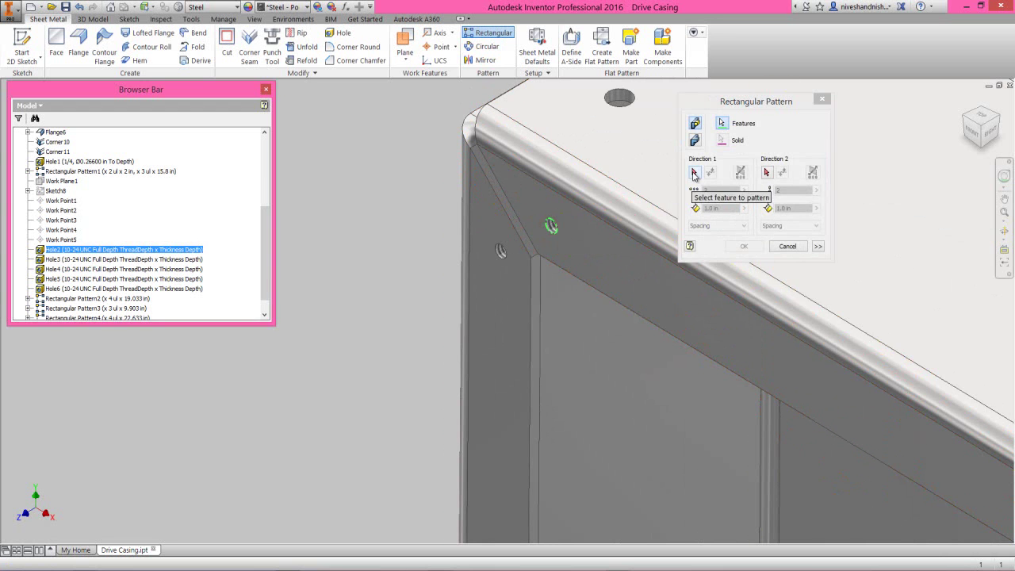
click(694, 172)
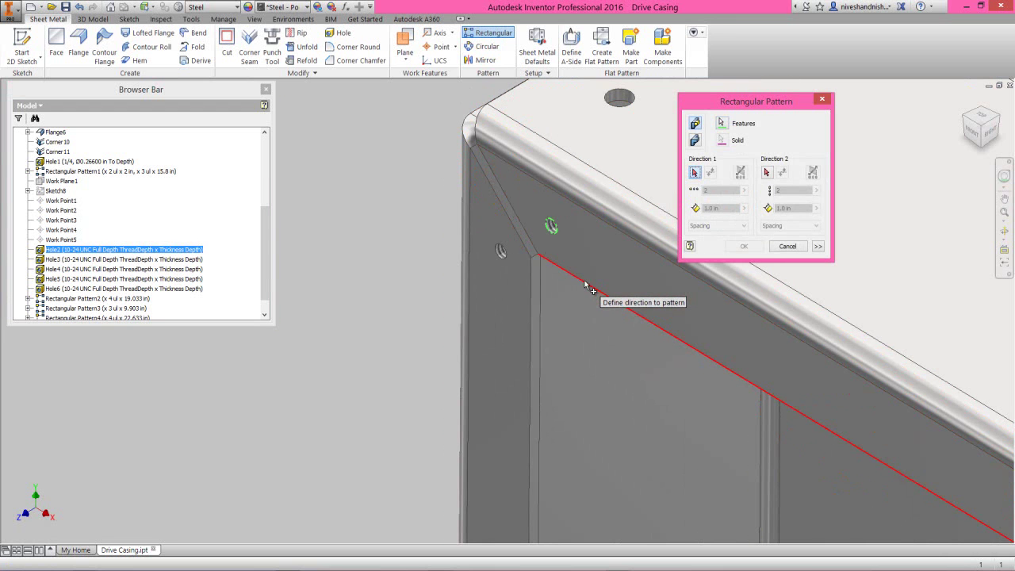
click(586, 284)
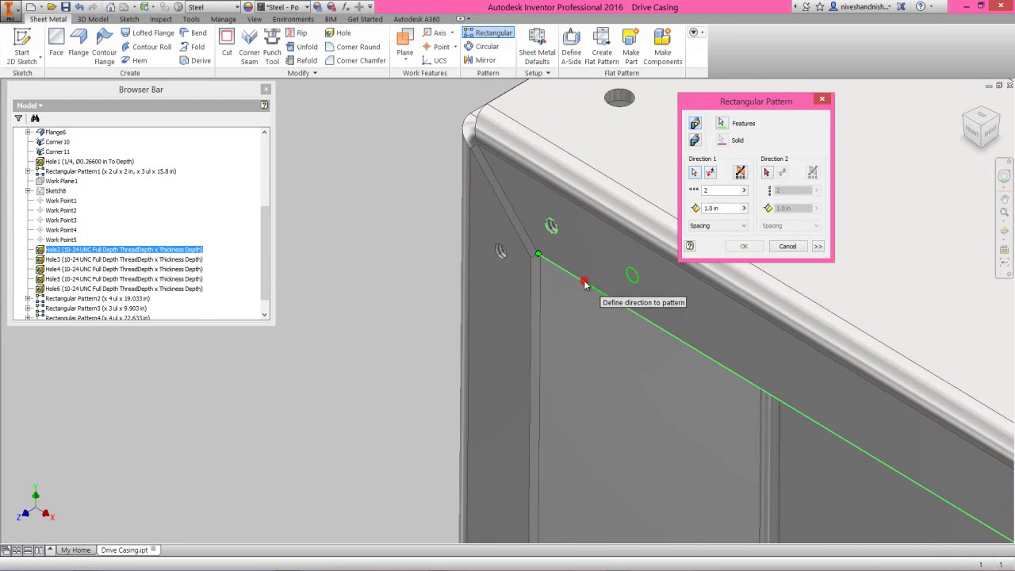
Step: Set the top lip's pattern to 5 holes over a total distance of 30.795 in and create it
click(723, 229)
click(711, 242)
double_click(725, 191)
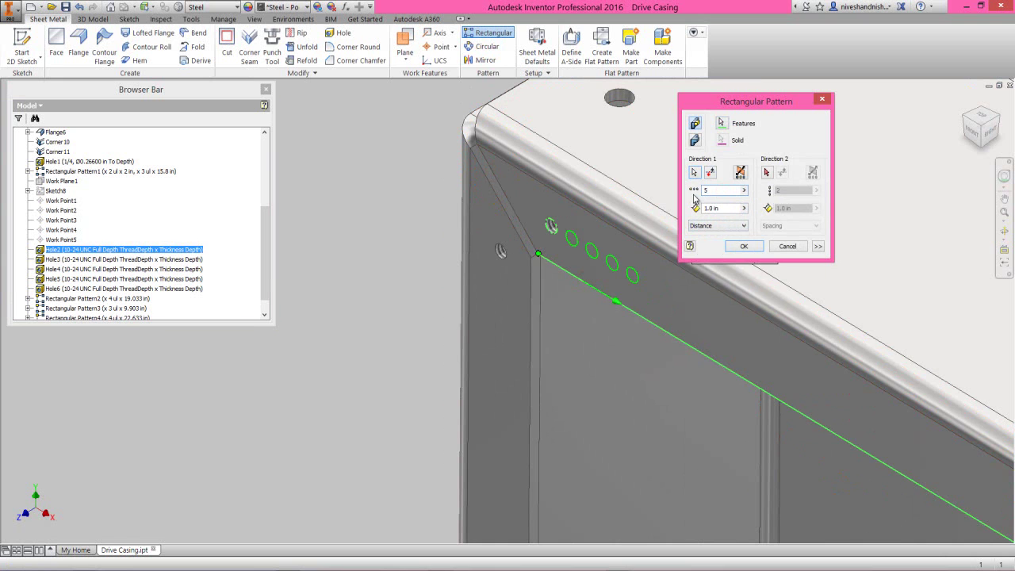
text(30.795)
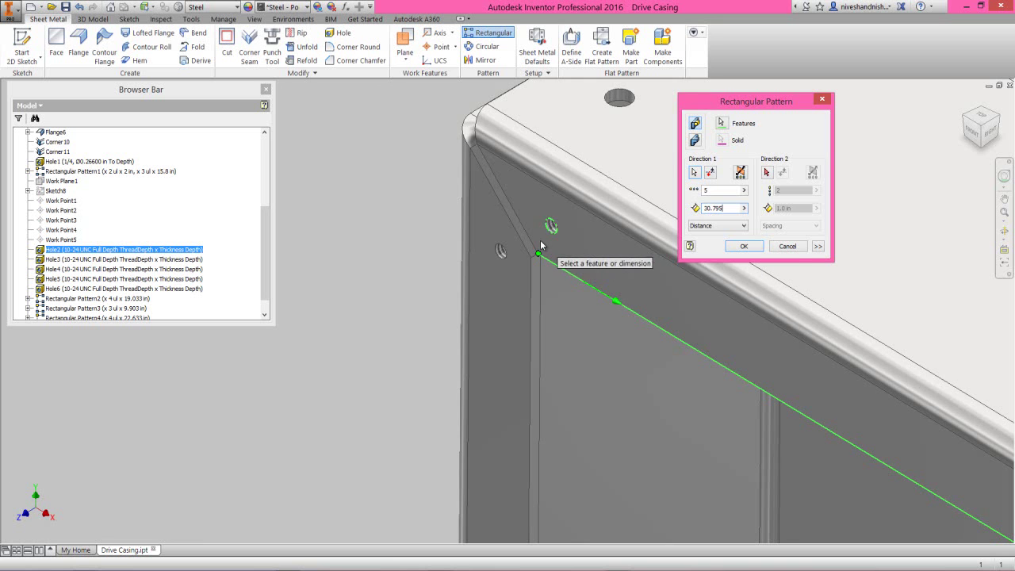
scroll(618, 262, down, 5)
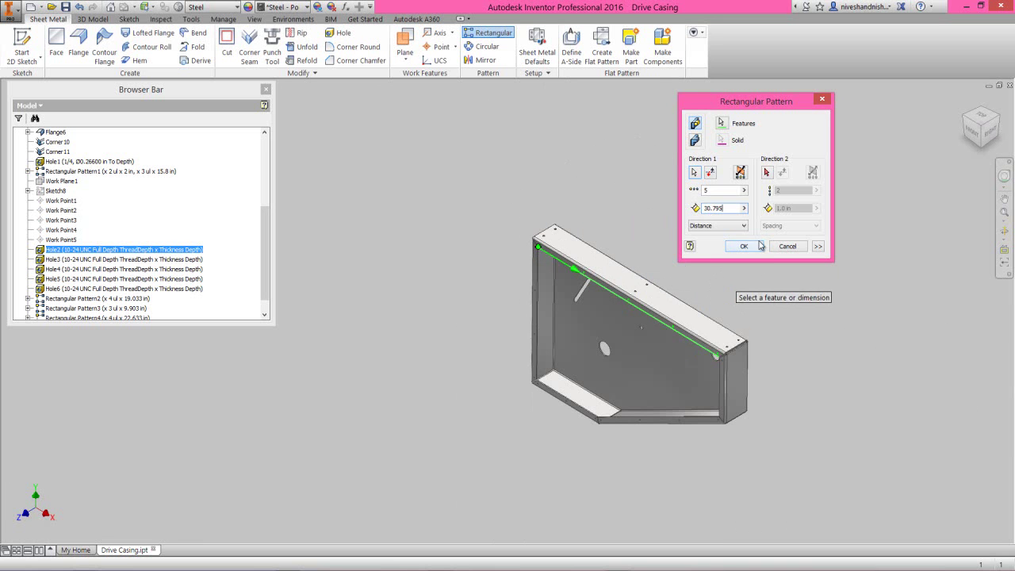
click(743, 245)
scroll(678, 337, up, 3)
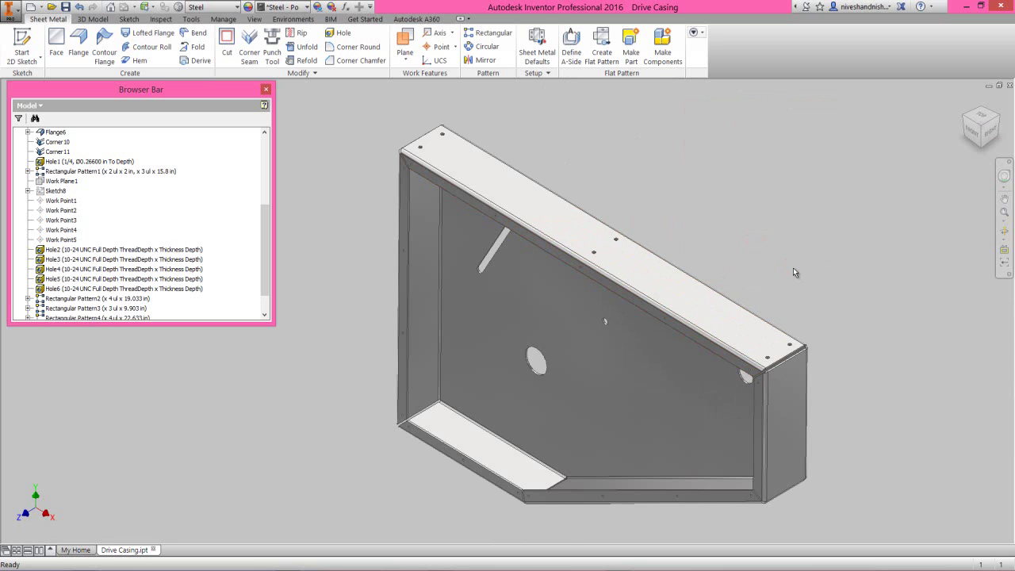
Step: Start a rectangular pattern of the right-hand lip's tapped hole along that lip's vertical edge, with the direction flipped downward
click(816, 309)
click(482, 32)
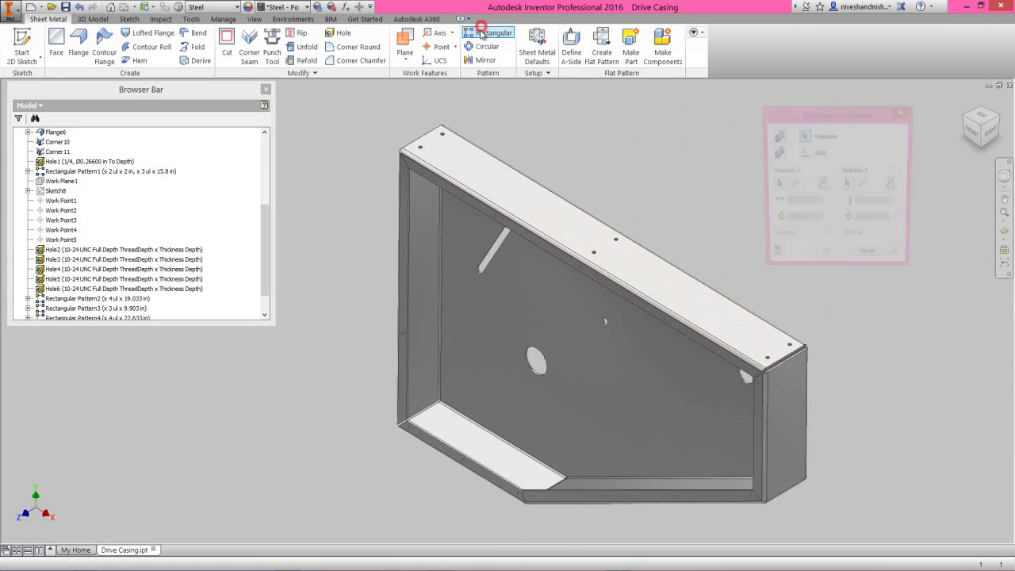
scroll(755, 385, up, 4)
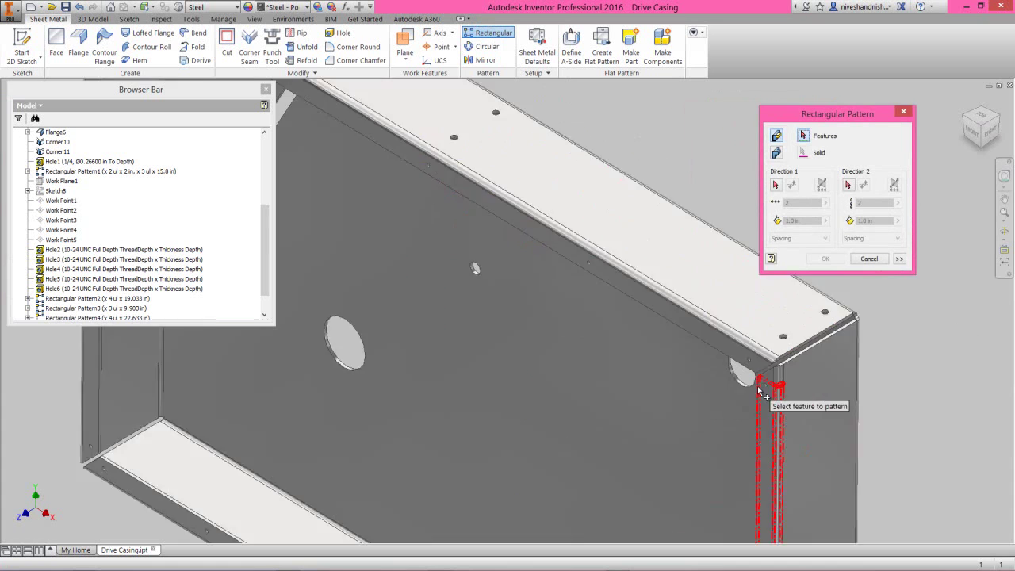
scroll(754, 385, up, 4)
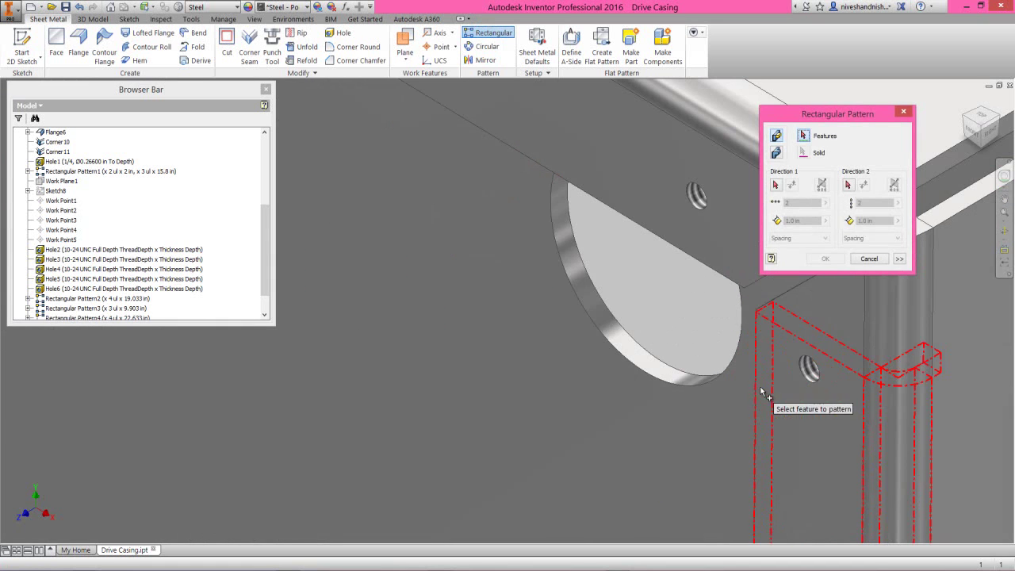
click(809, 369)
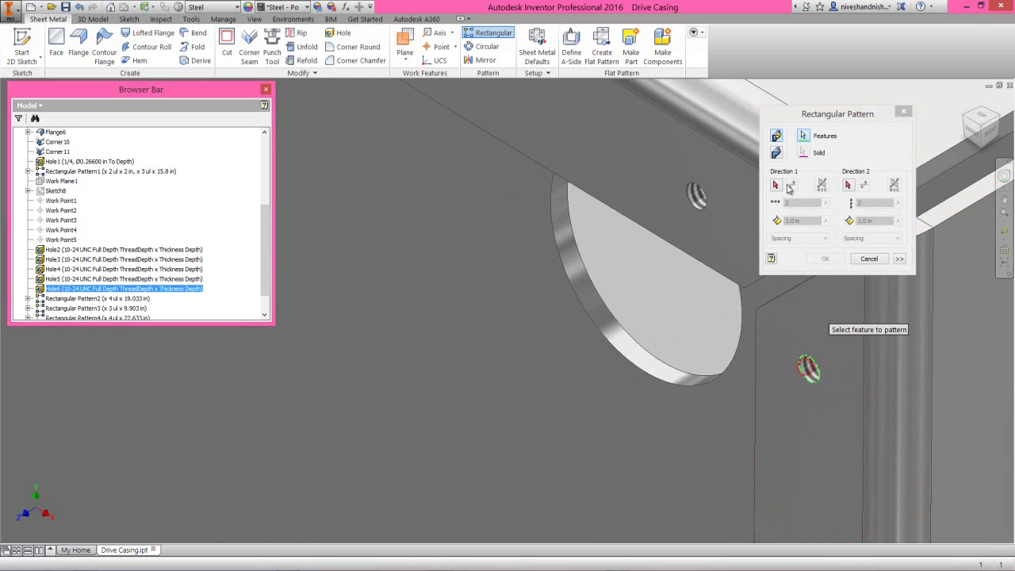
click(867, 317)
scroll(713, 312, down, 4)
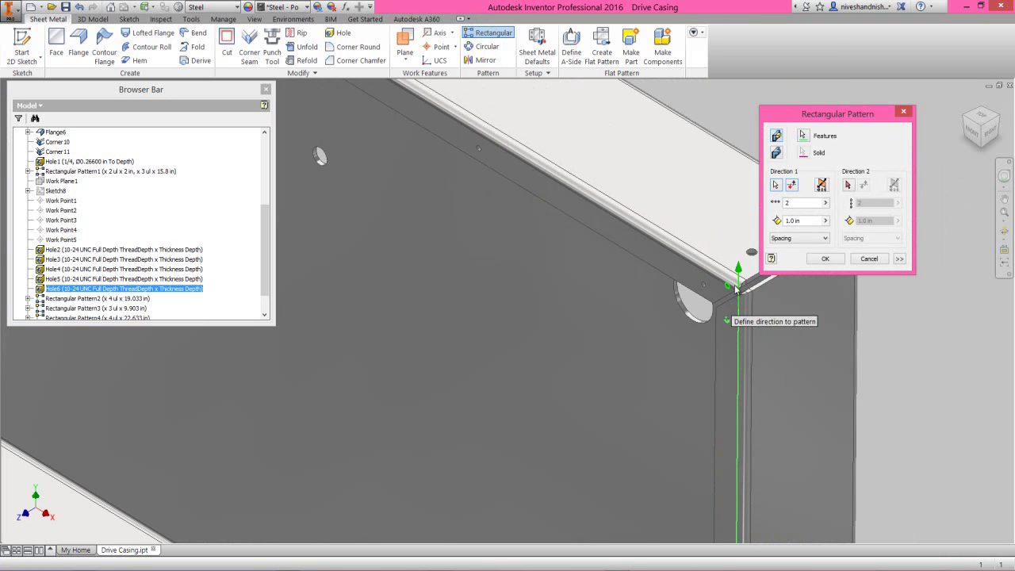
click(791, 184)
Step: Set the right-hand lip's pattern to 3 holes over a total distance of 8.051 in and create it
double_click(792, 202)
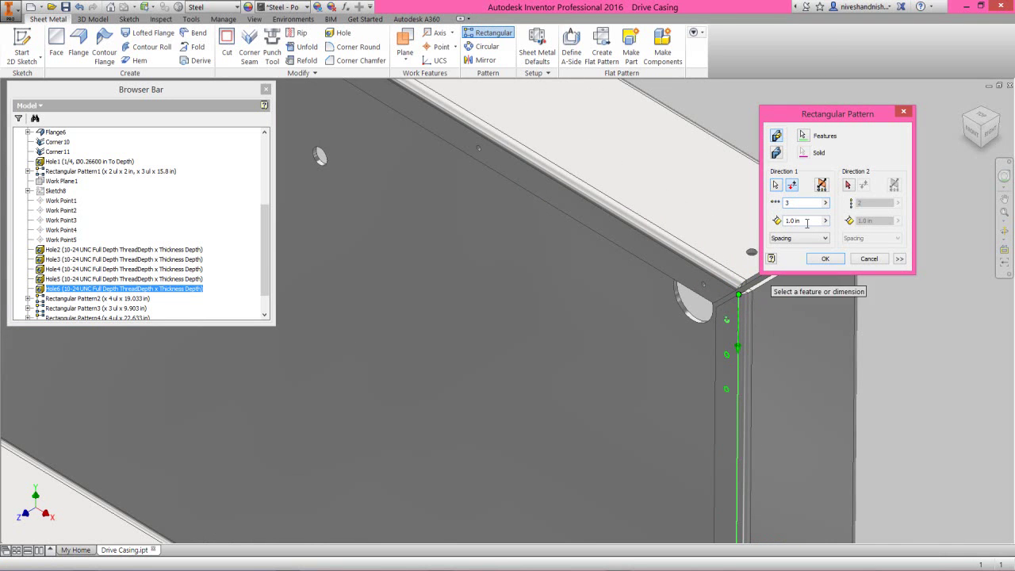
double_click(781, 220)
click(785, 238)
click(790, 254)
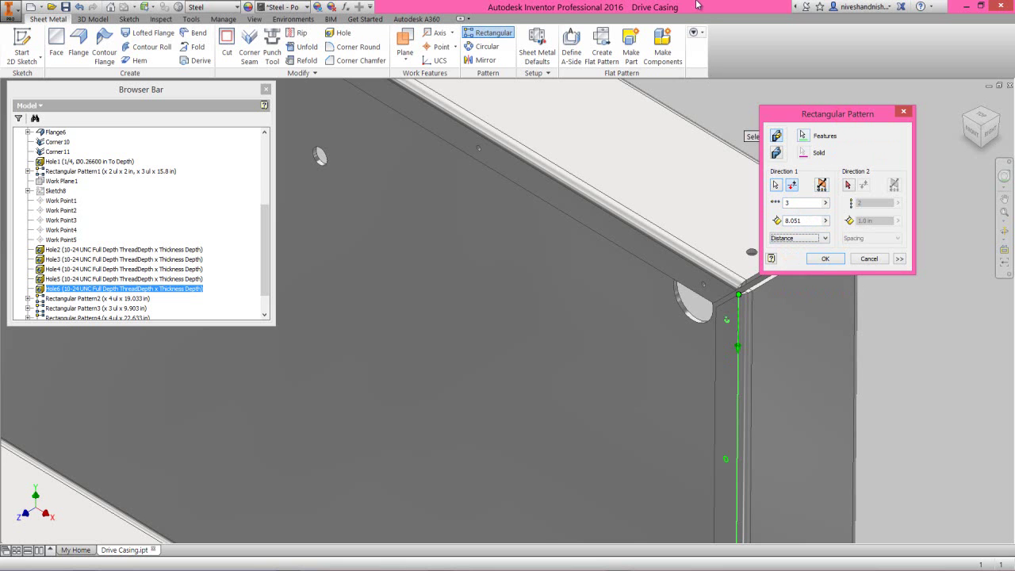
scroll(705, 195, down, 3)
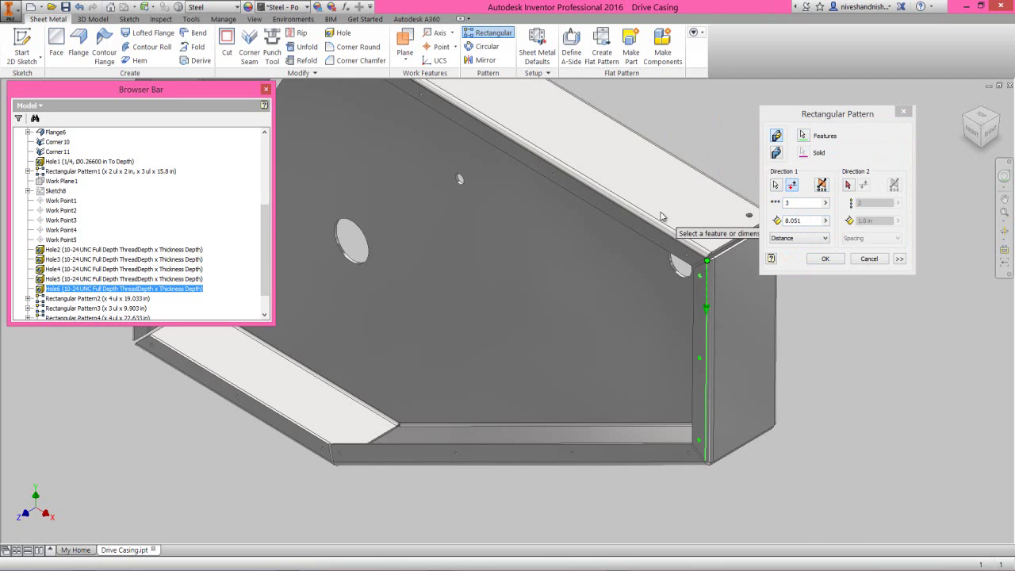
click(824, 259)
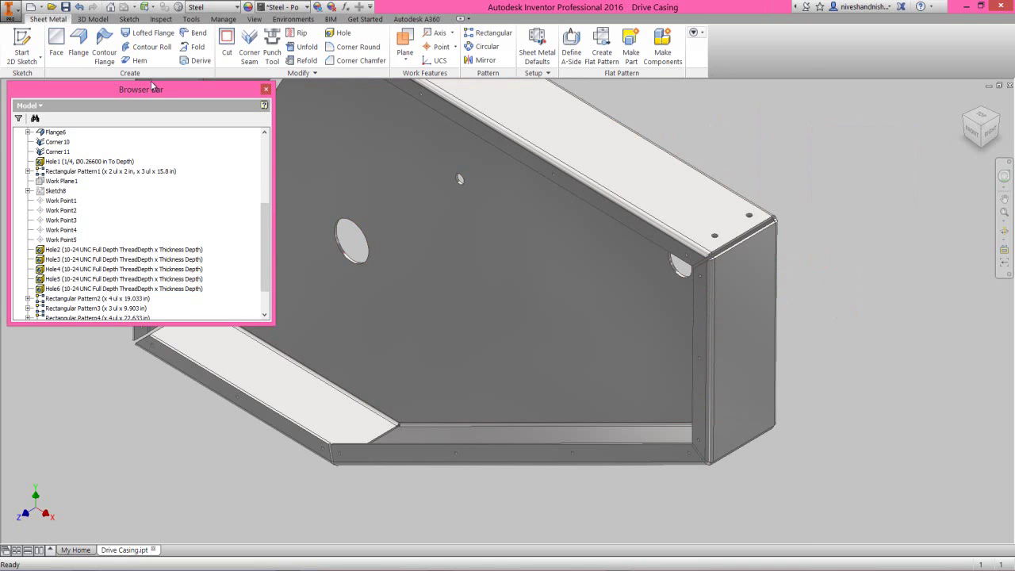
Step: Close the Drive Casing part and open the Blower assembly from the Blower folder
click(1004, 214)
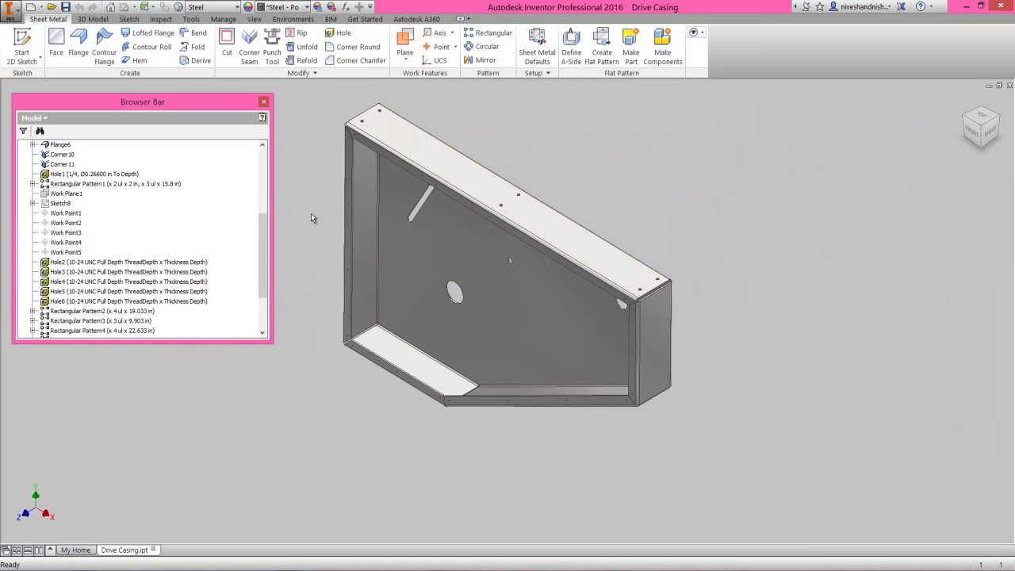
click(1008, 86)
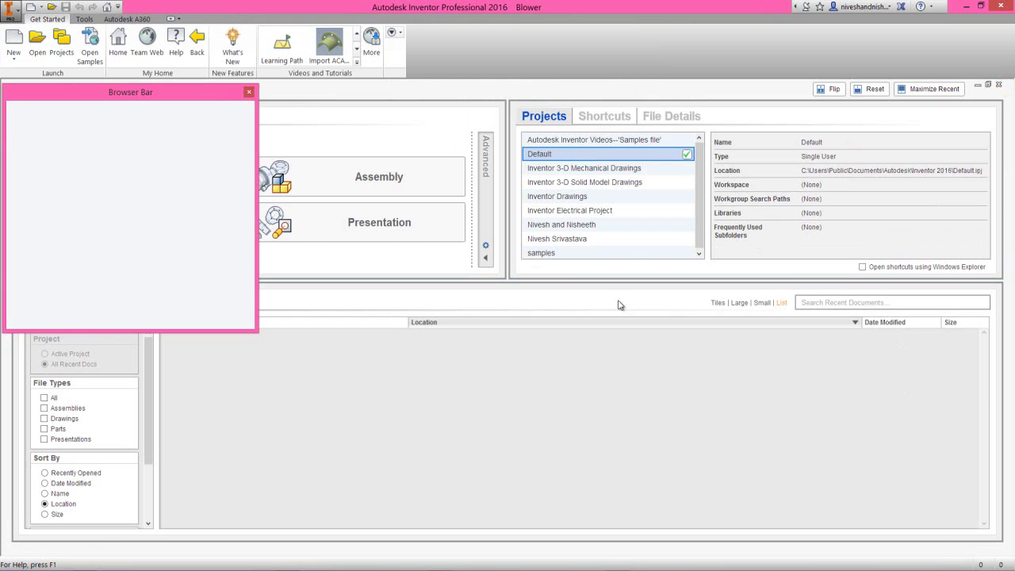
click(36, 42)
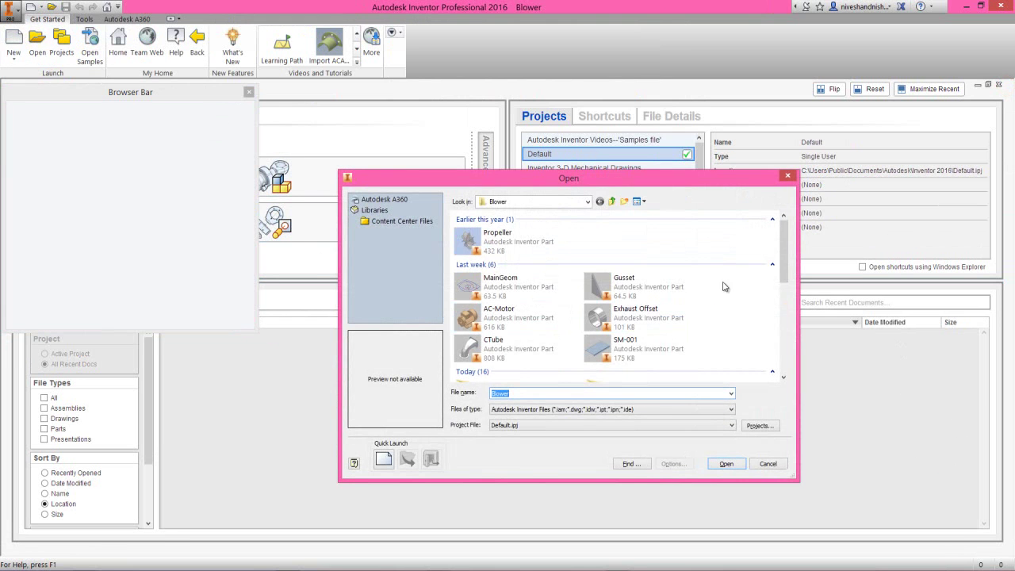
drag(780, 246, 773, 357)
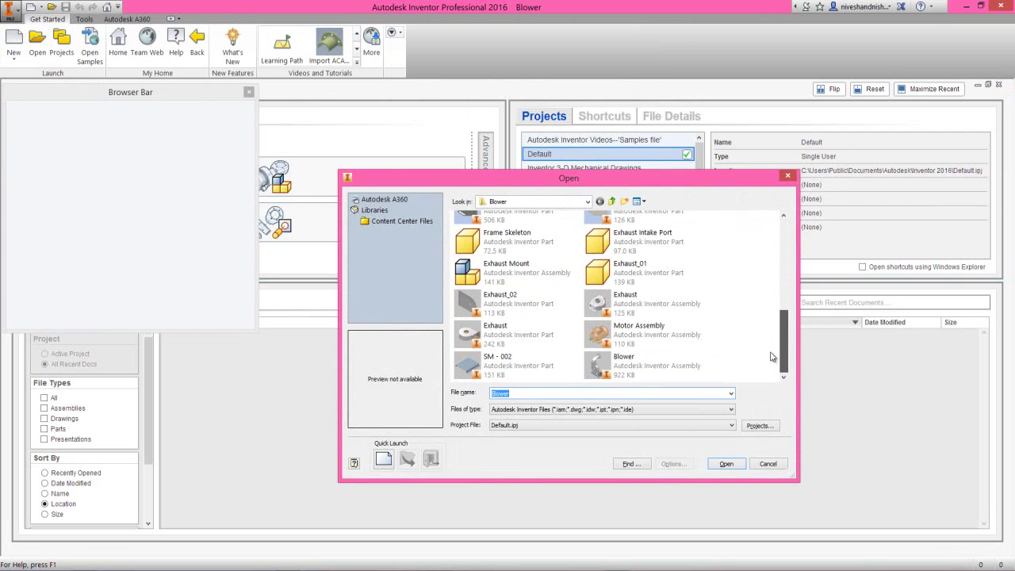
click(634, 365)
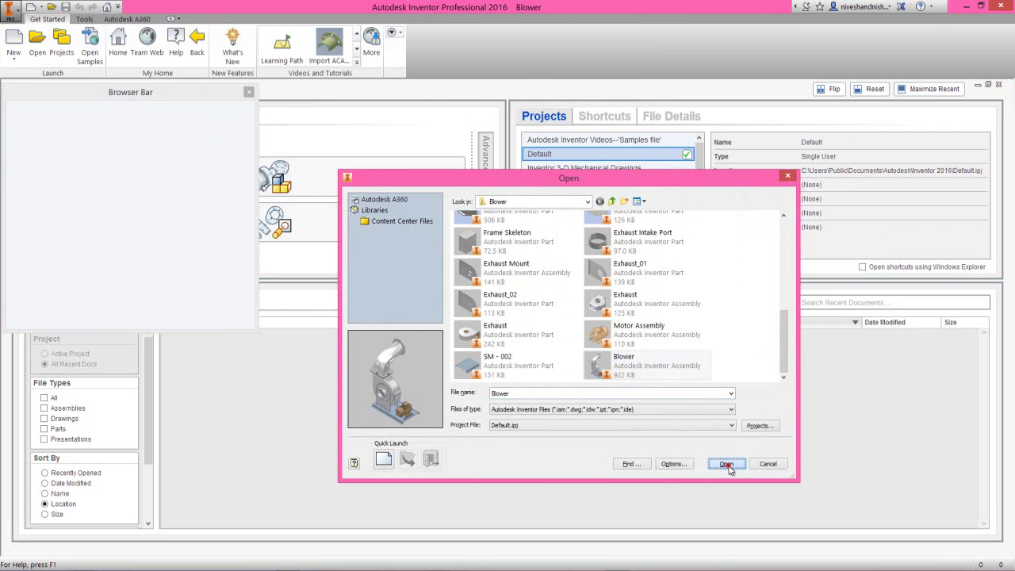
click(726, 464)
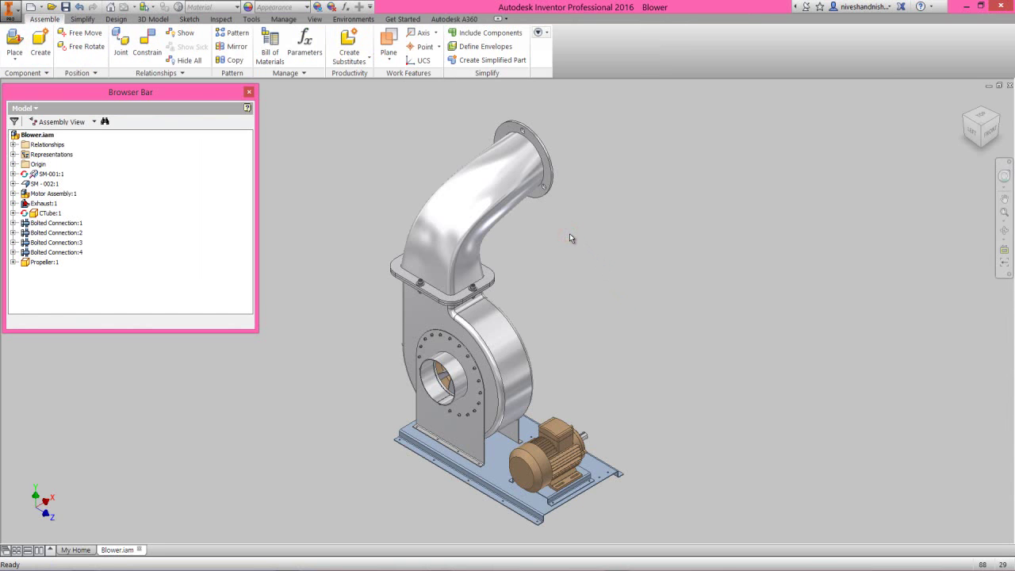
Step: Place one instance of the Drive Casing part in the assembly, beside the blower
right_click(605, 220)
click(610, 190)
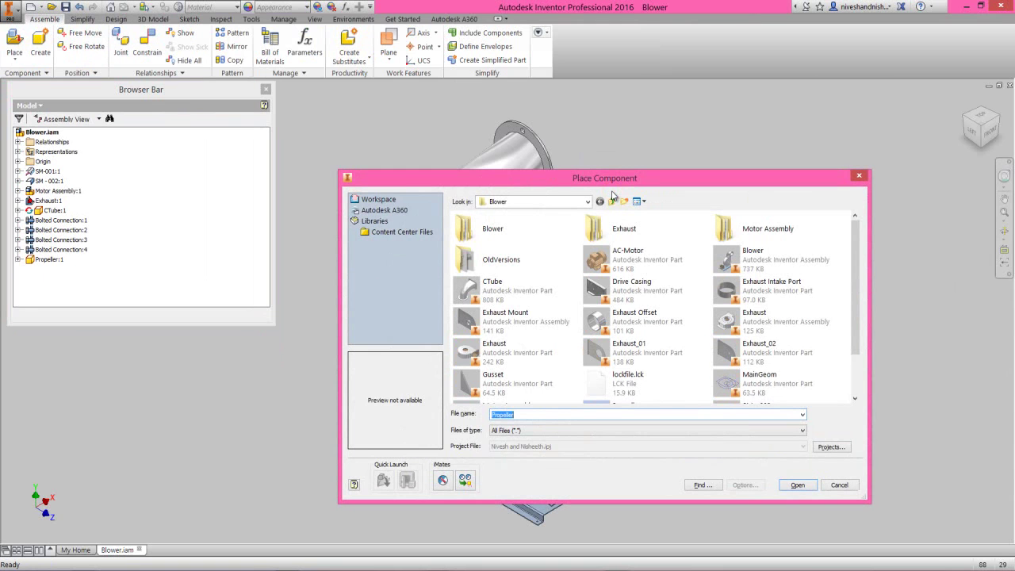
click(658, 291)
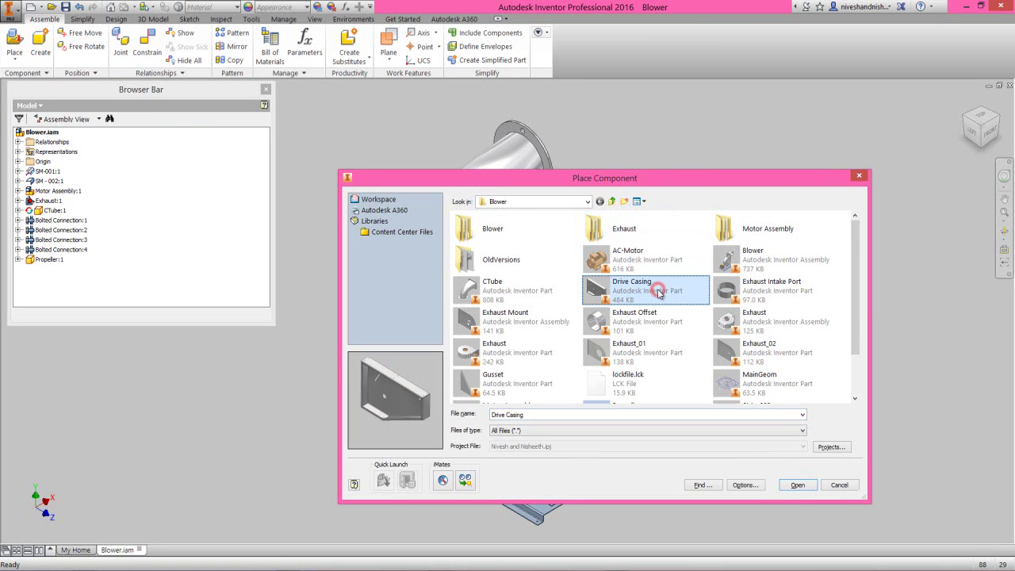
click(797, 485)
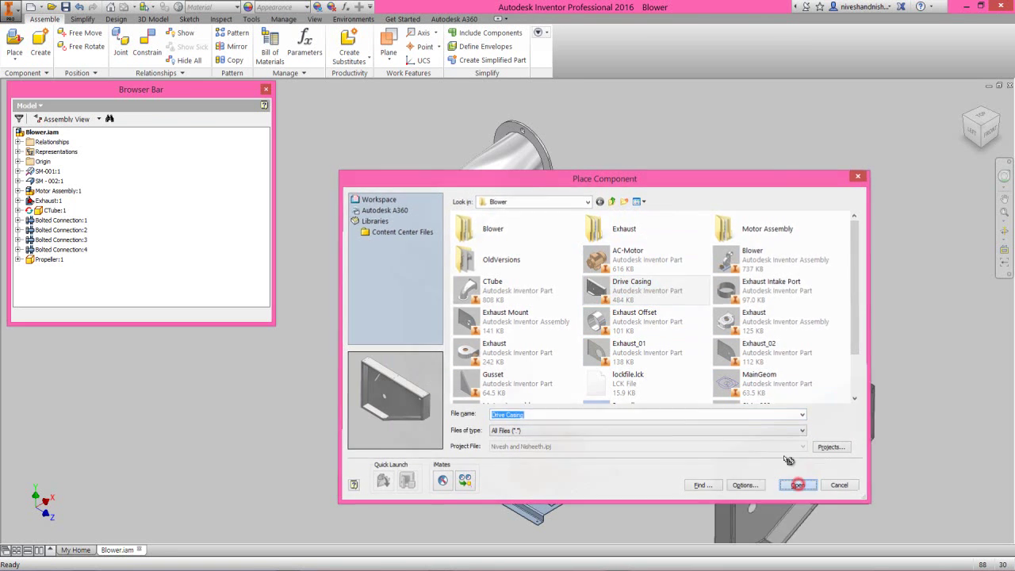
right_click(719, 221)
click(764, 225)
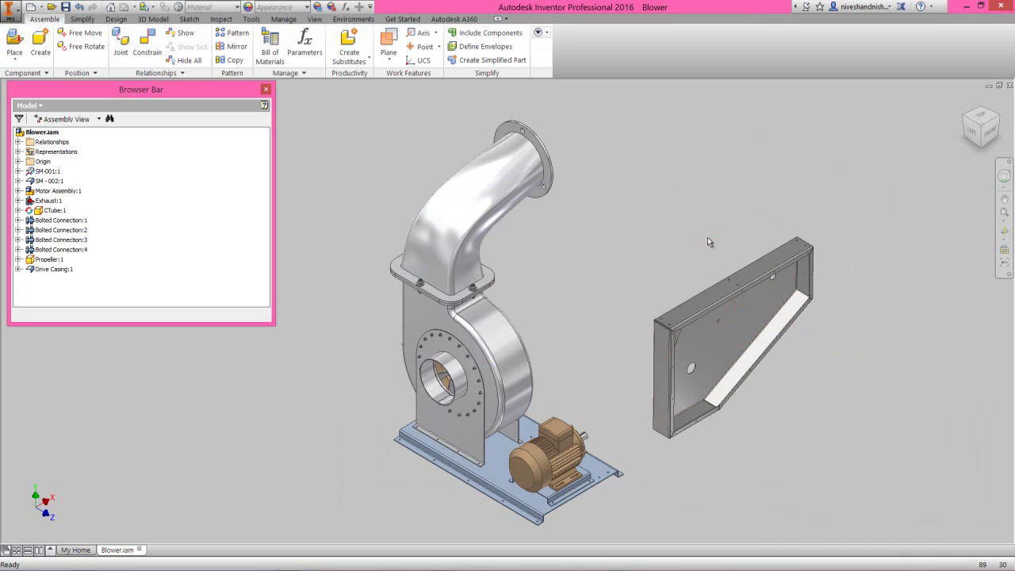
click(668, 235)
Step: Free-rotate the Drive Casing in the front view so its flat back faces the blower and its sloped side points upward
click(989, 133)
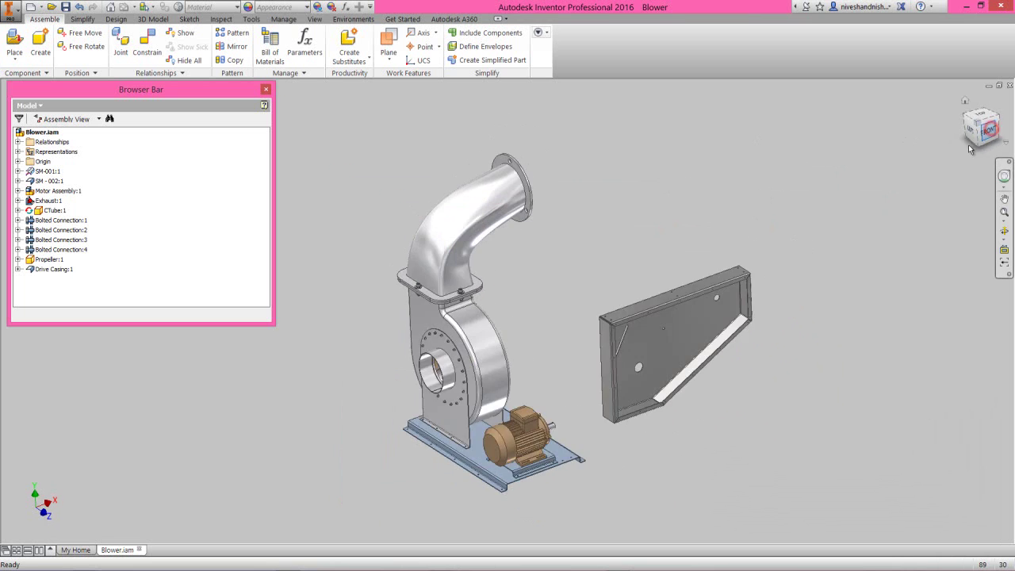
click(542, 314)
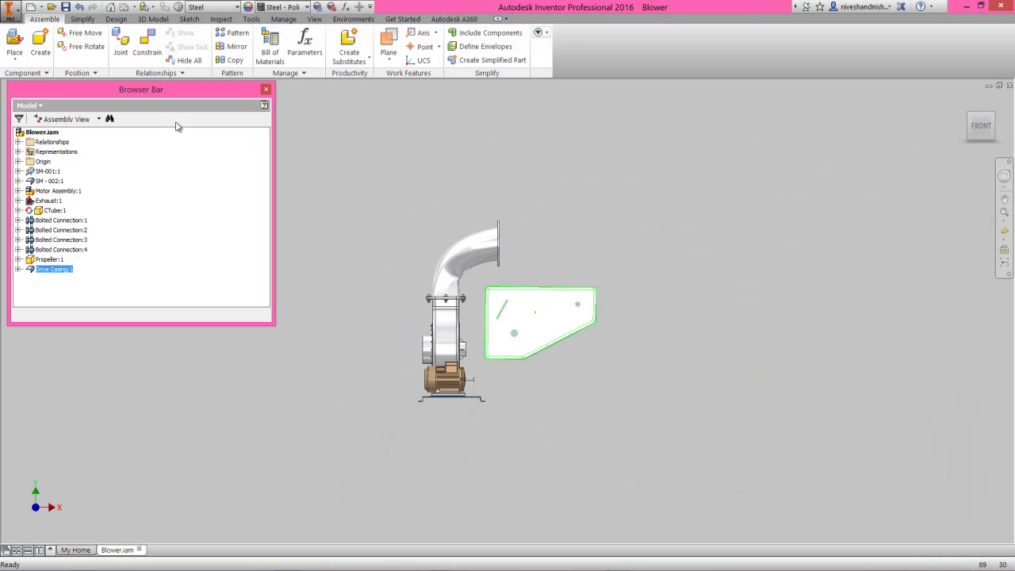
click(89, 46)
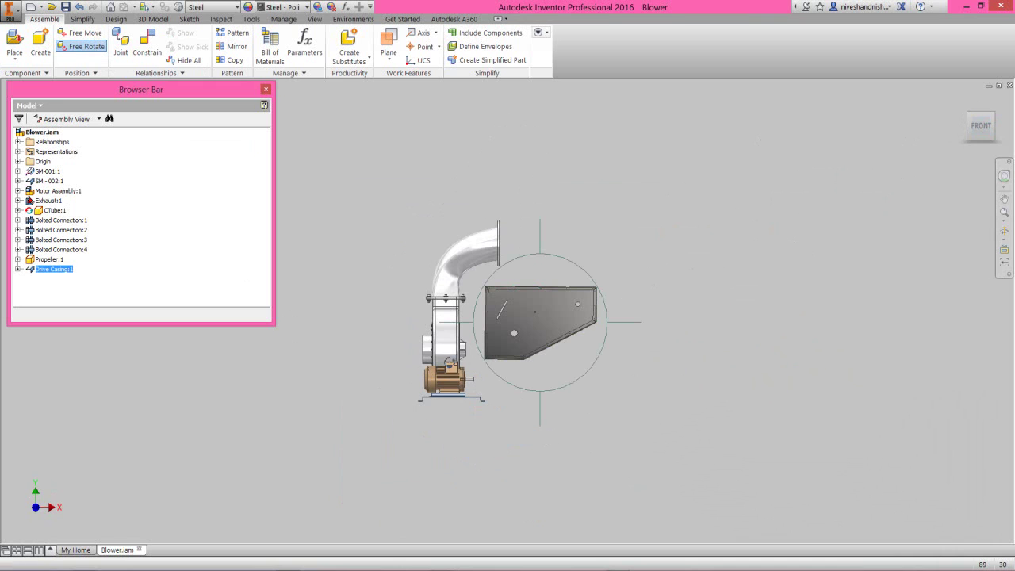
drag(469, 319, 518, 321)
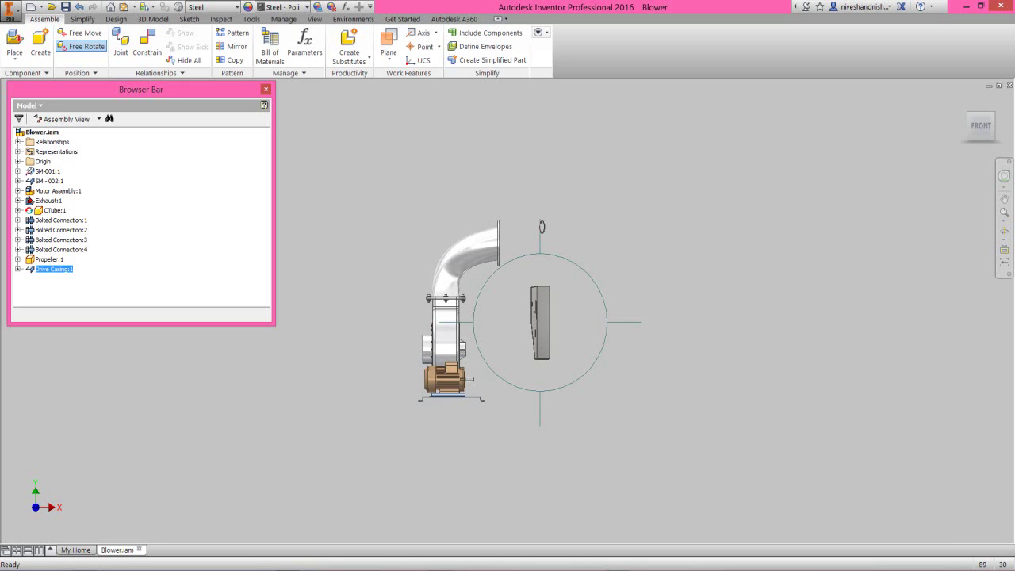
drag(540, 225, 568, 326)
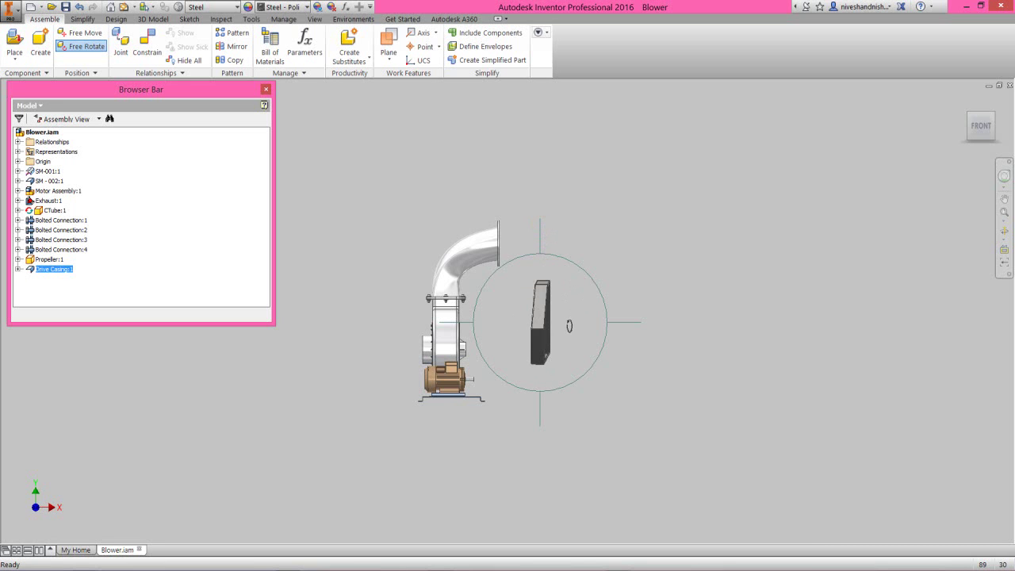
right_click(567, 311)
click(602, 306)
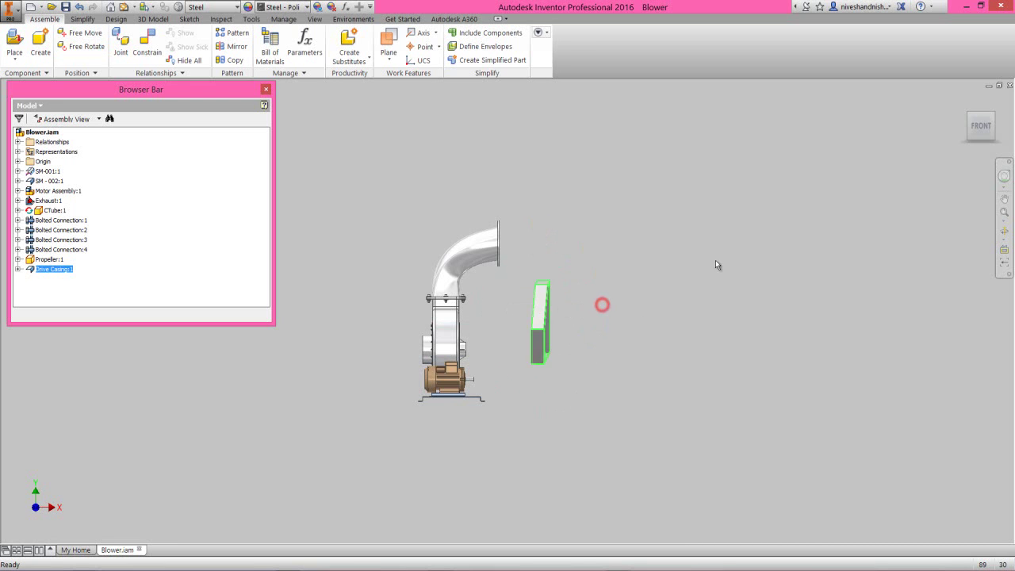
Step: Mate the Drive Casing's flat back face to the end face of the gusseted tube on the exhaust housing with 0.000 in offset
click(939, 156)
click(968, 117)
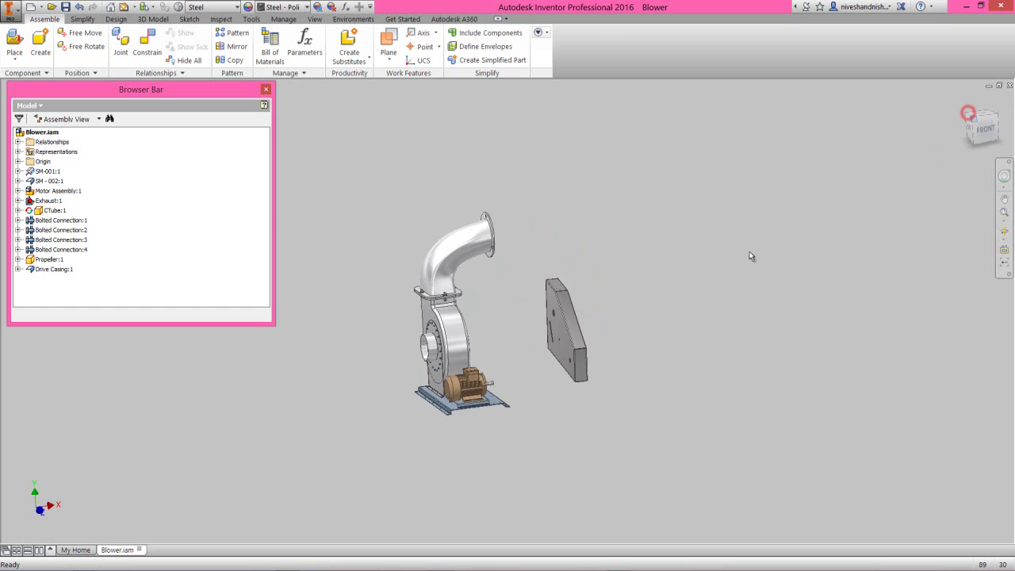
scroll(575, 322, up, 3)
right_click(642, 248)
click(675, 226)
click(569, 306)
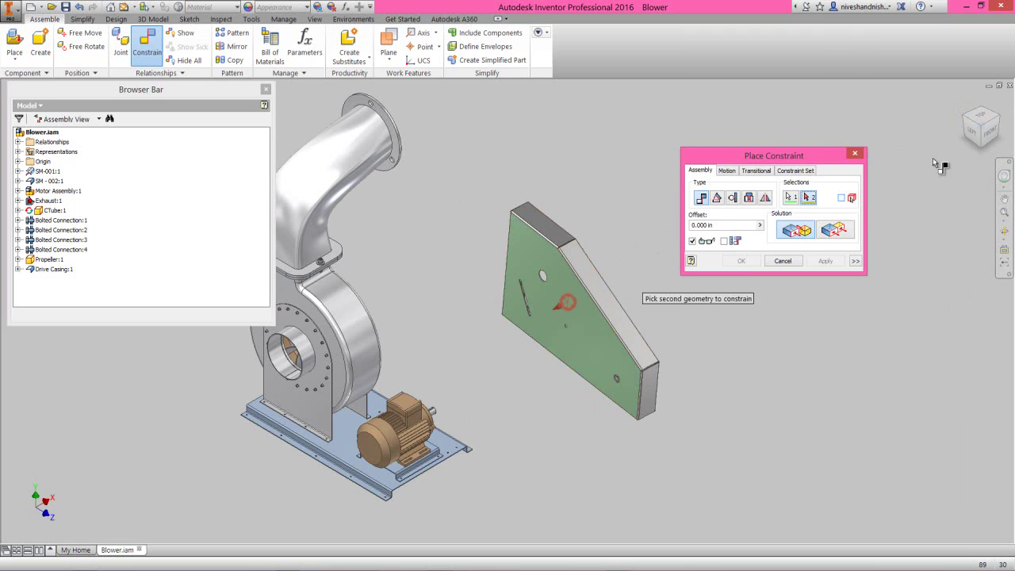
click(998, 116)
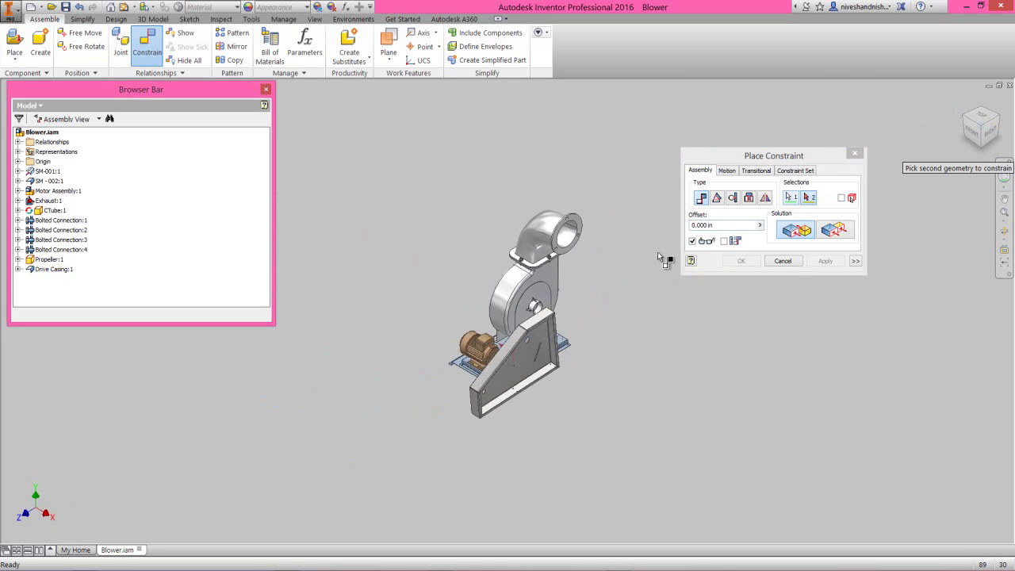
scroll(548, 317, up, 5)
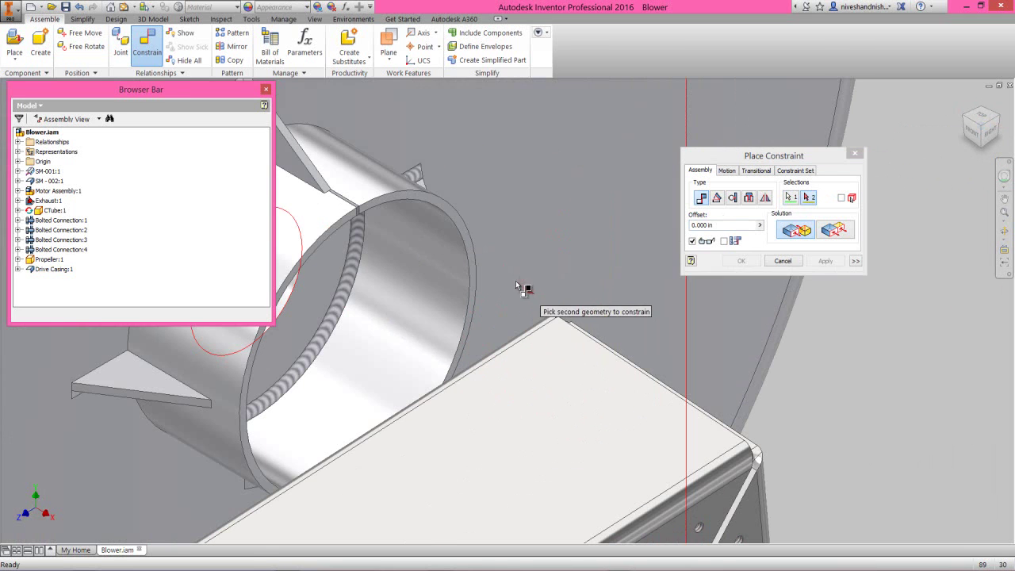
click(445, 210)
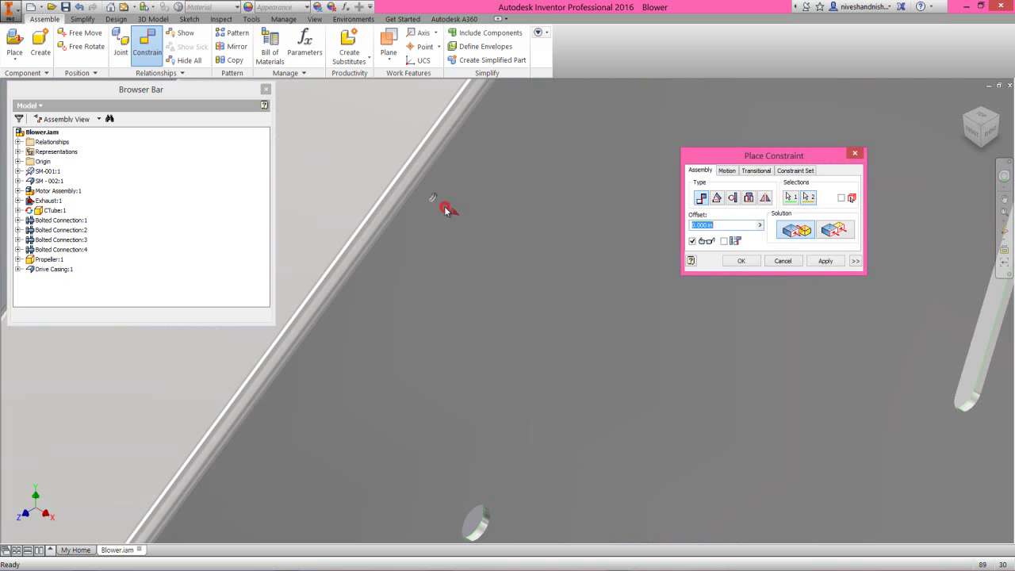
click(742, 261)
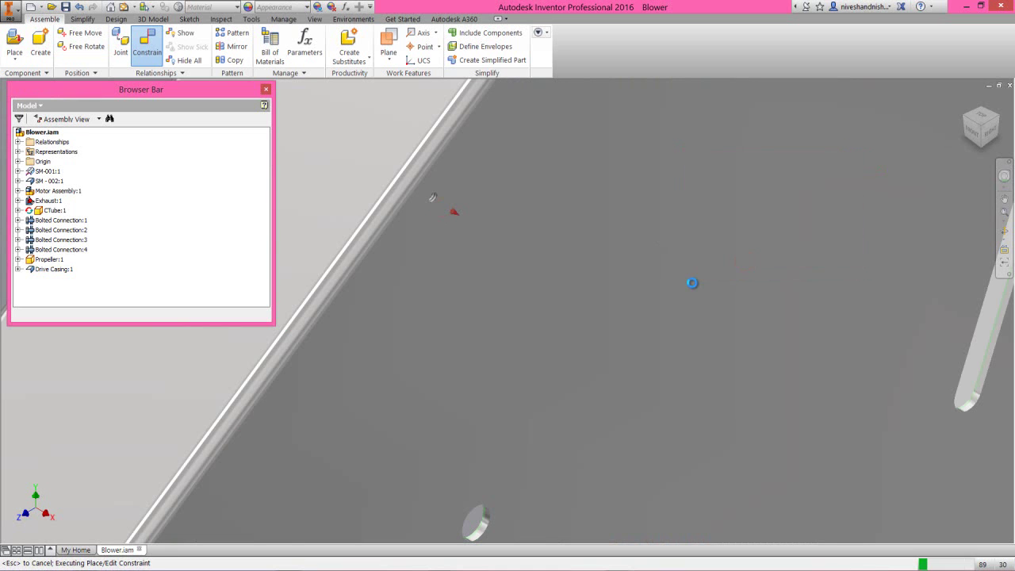
Step: Save the Blower assembly
scroll(692, 282, down, 5)
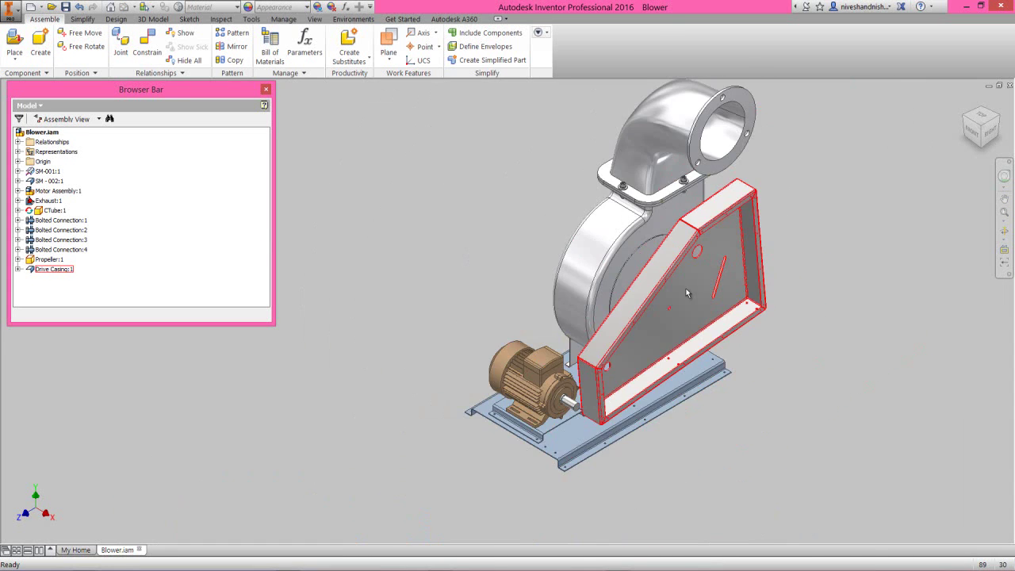
click(1003, 212)
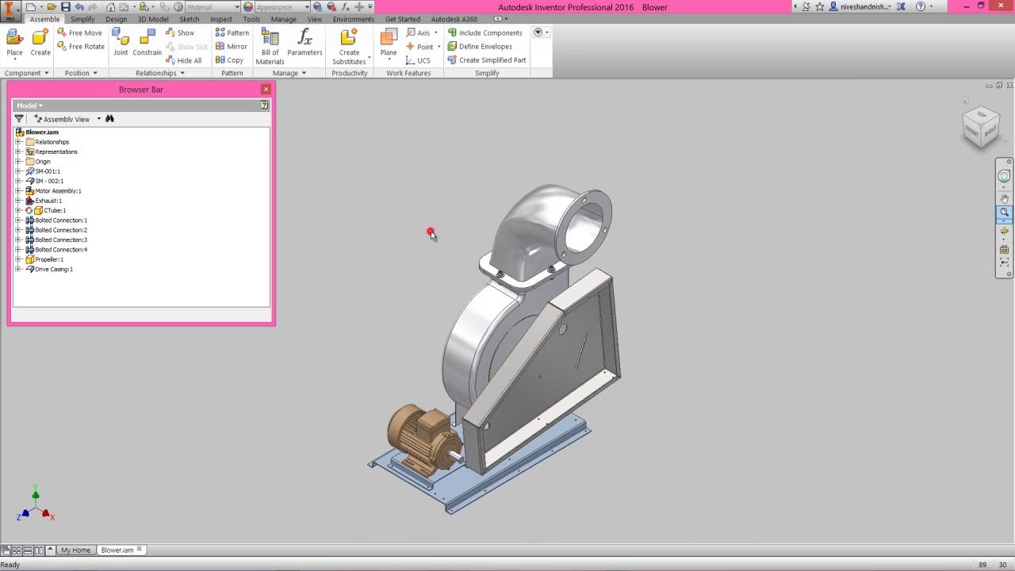
click(65, 7)
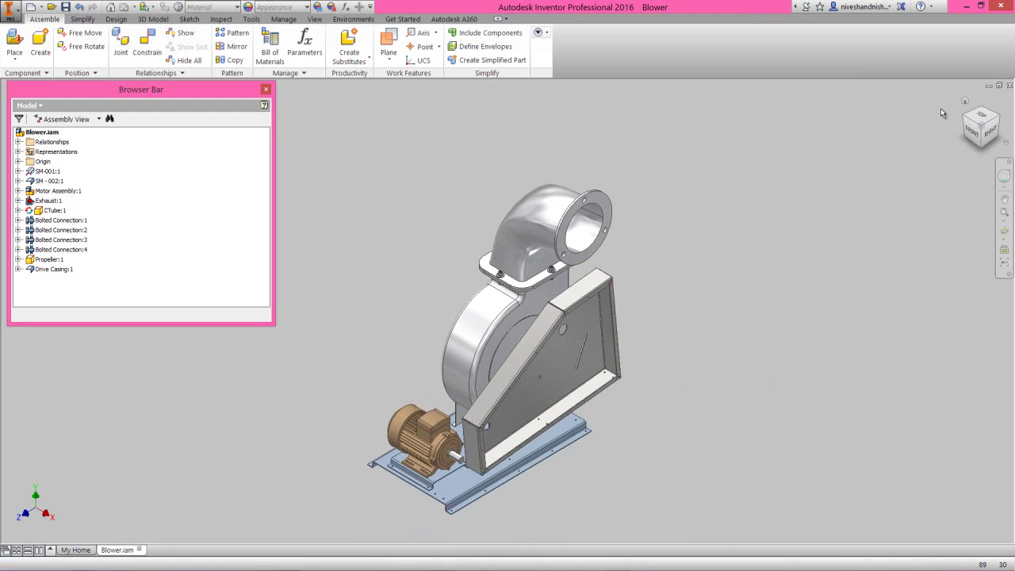
Step: Add a directed angle constraint of -90 deg between the Drive Casing's tall end face and the assembly's XZ Plane
click(999, 119)
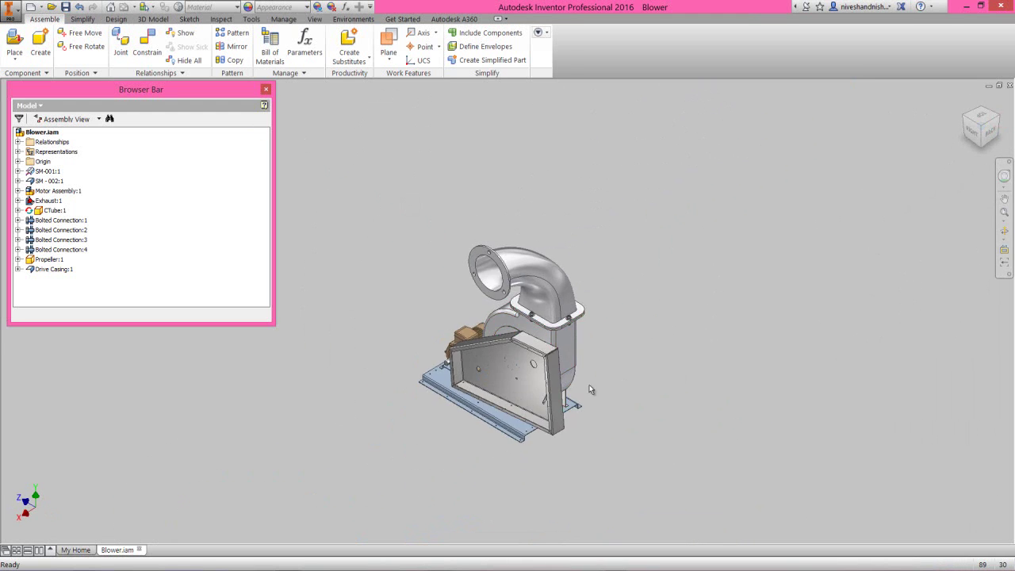
right_click(691, 252)
click(714, 235)
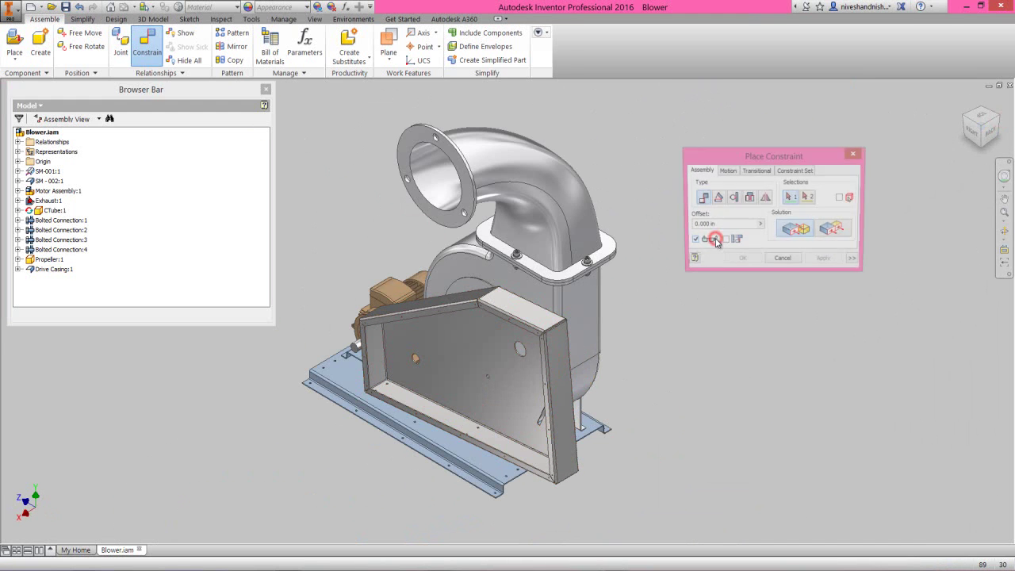
click(717, 198)
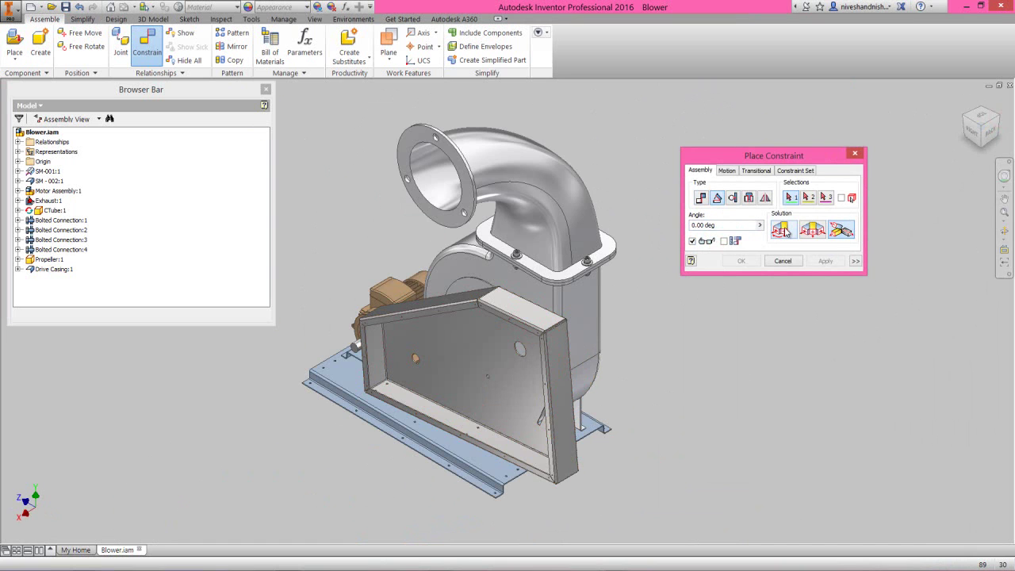
click(561, 358)
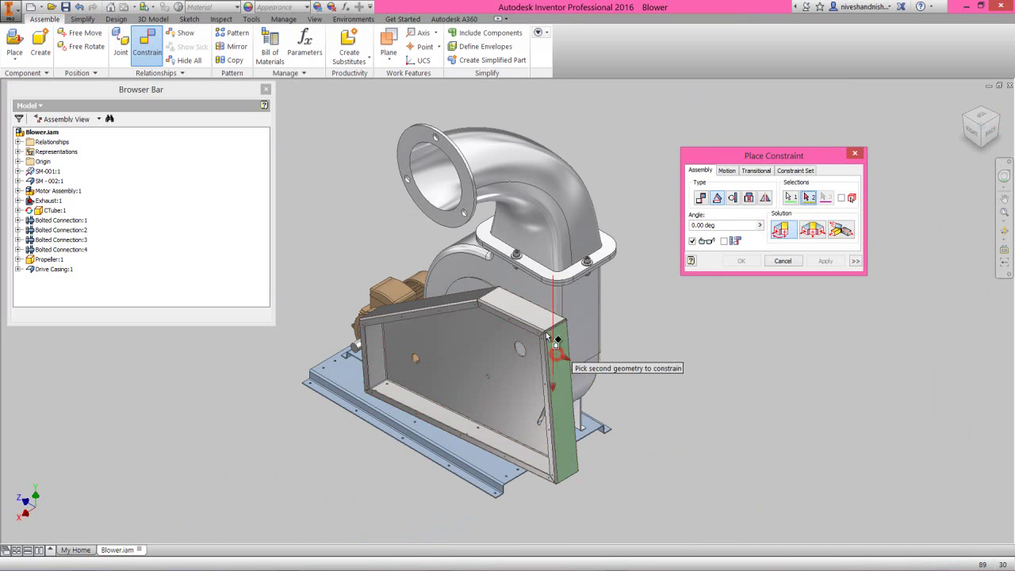
click(17, 162)
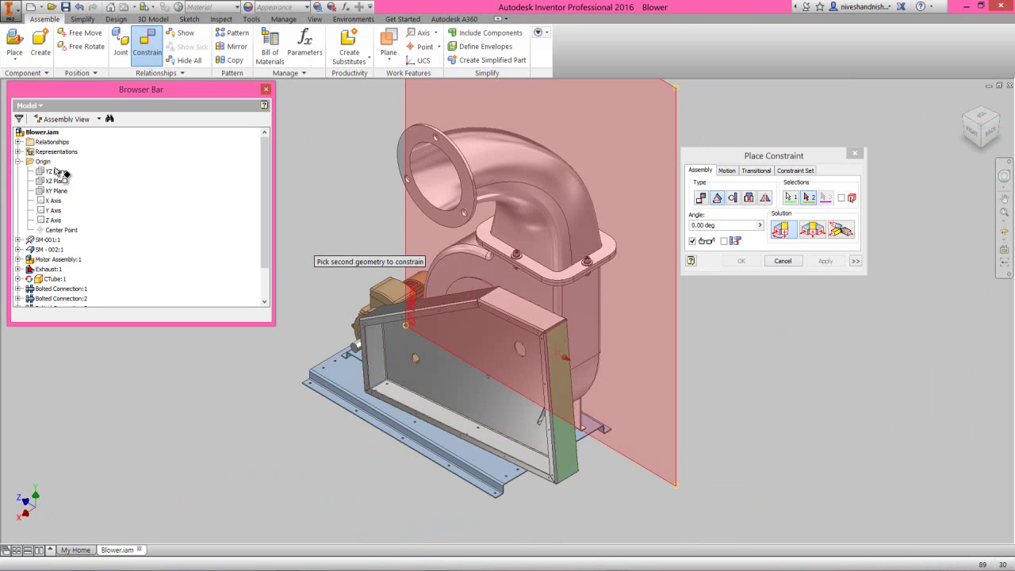
click(61, 181)
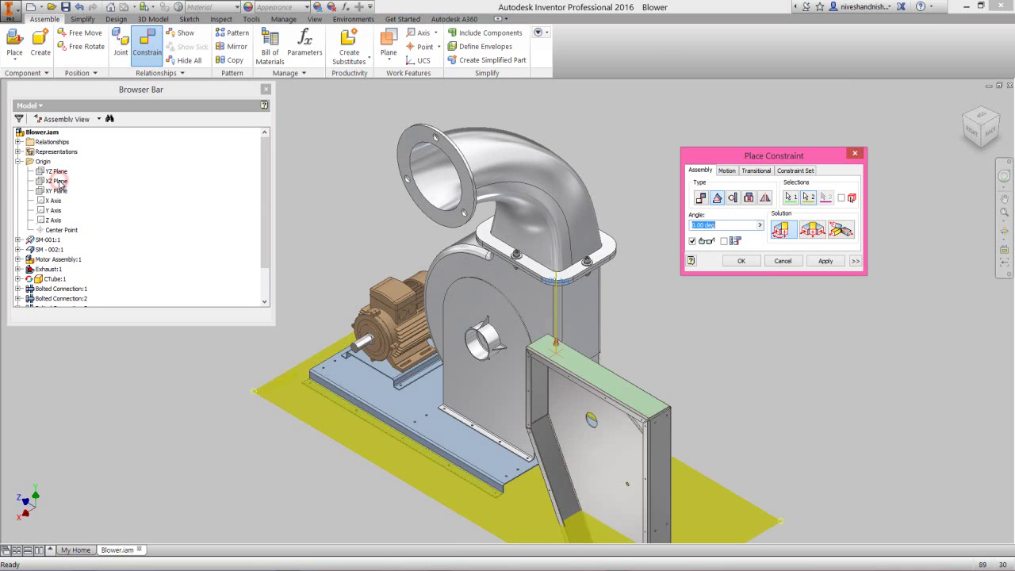
text(90)
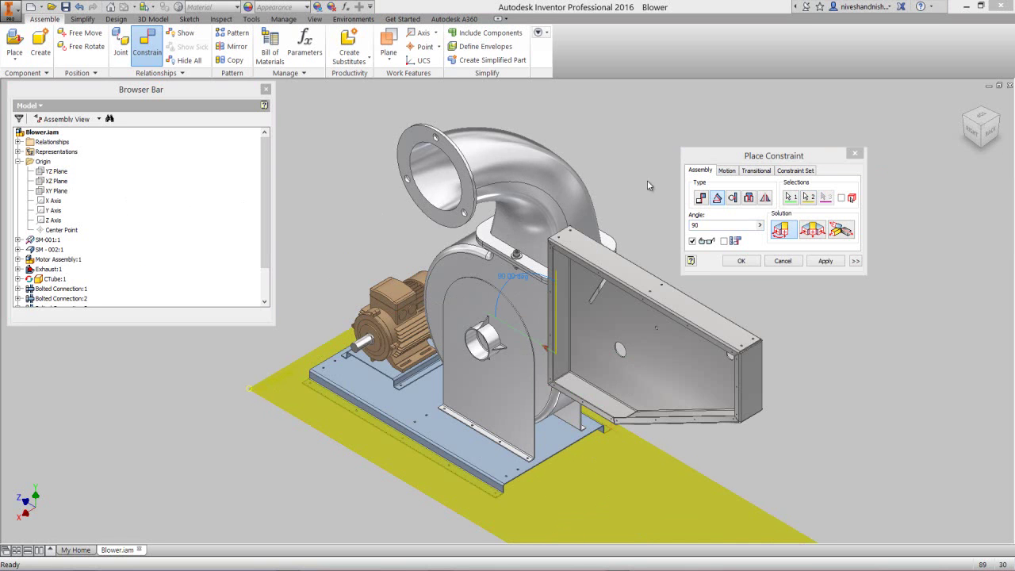
click(725, 159)
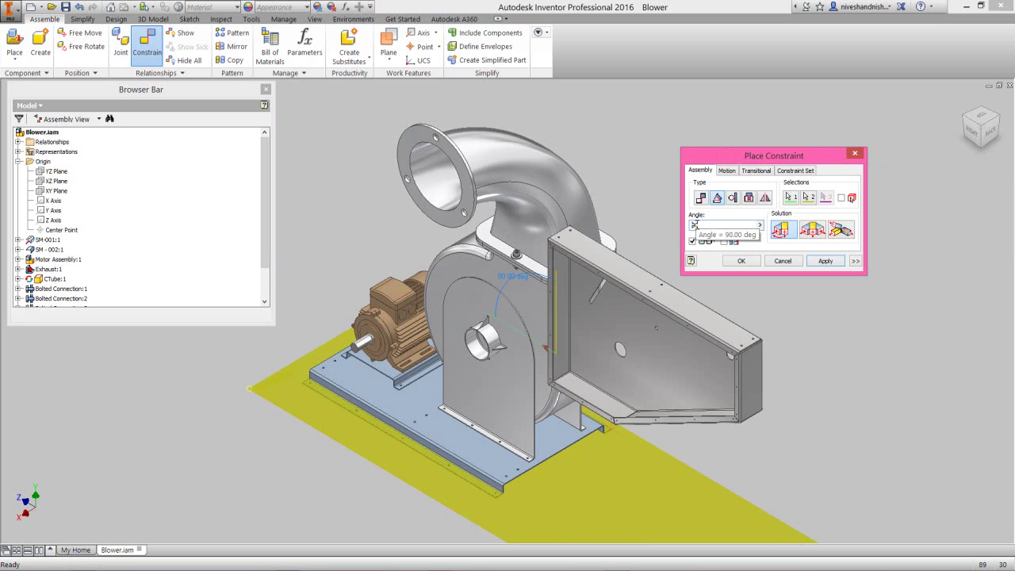
click(744, 261)
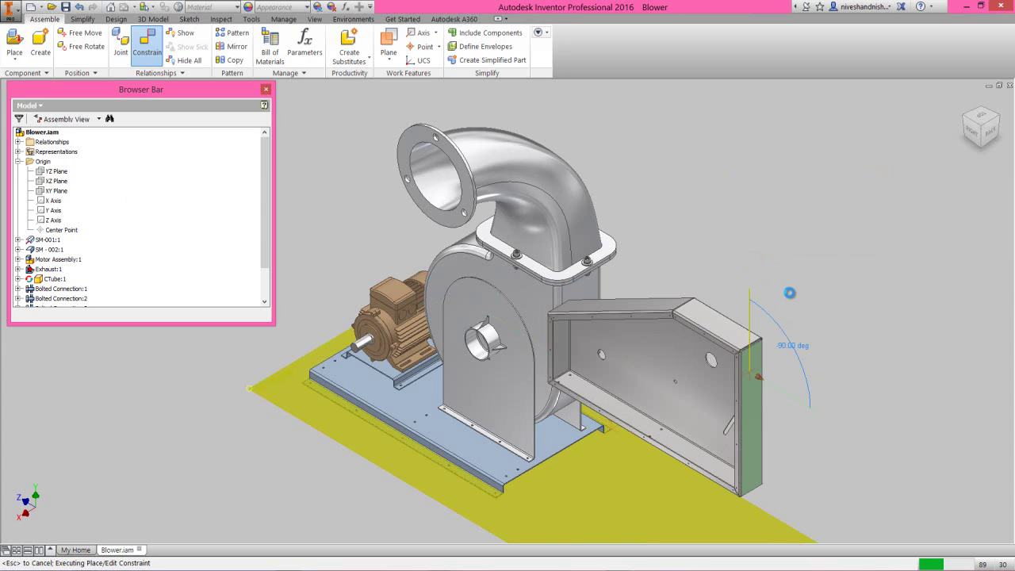
Step: Move the Drive Casing over the base in front of the motor and exhaust housing
click(789, 292)
drag(754, 363, 734, 265)
click(734, 264)
Step: Add a directed angle constraint of -180 deg between the Drive Casing's tall end face and the assembly's XY Plane
right_click(637, 263)
click(666, 250)
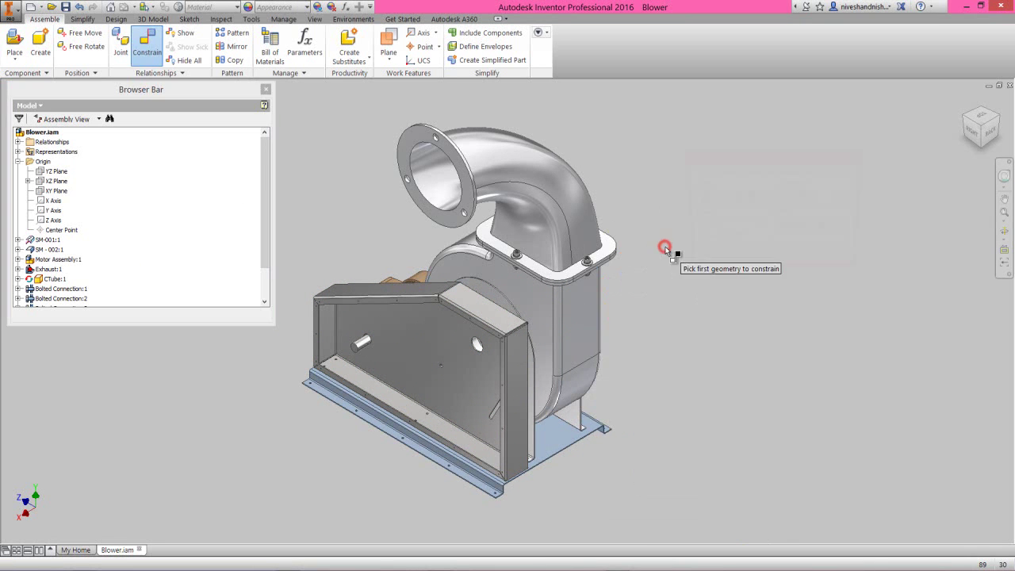
click(717, 198)
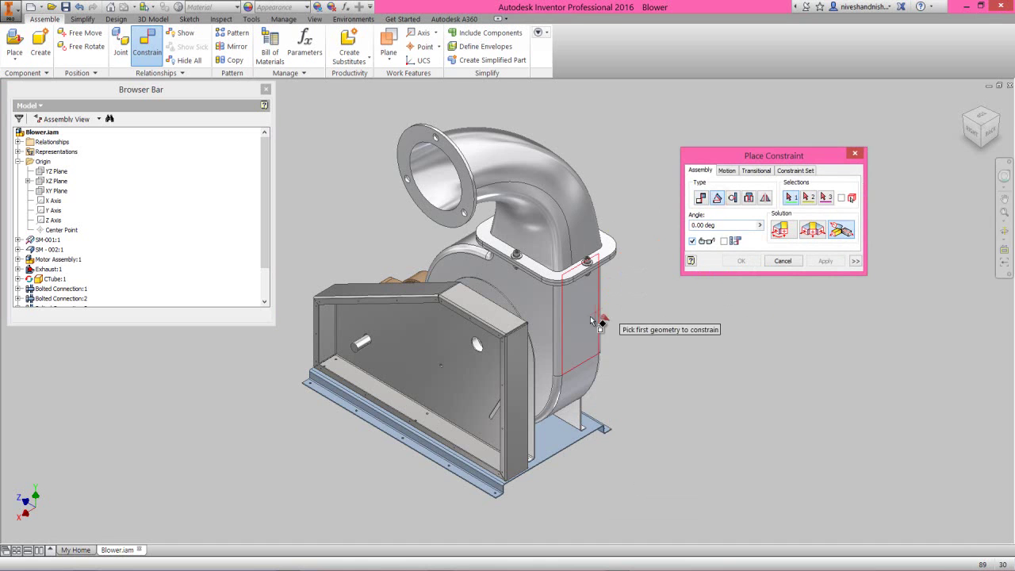
click(520, 362)
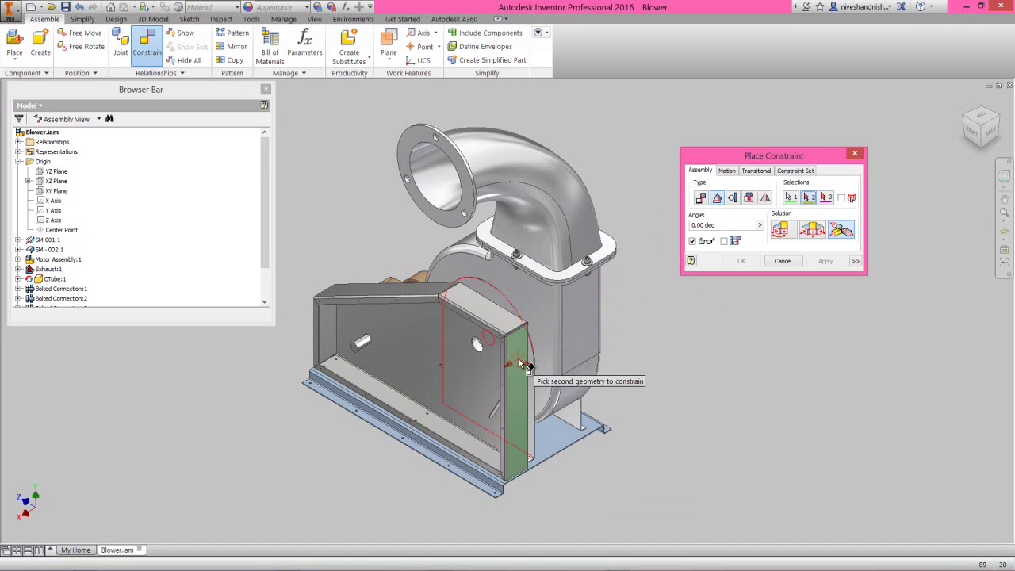
click(56, 191)
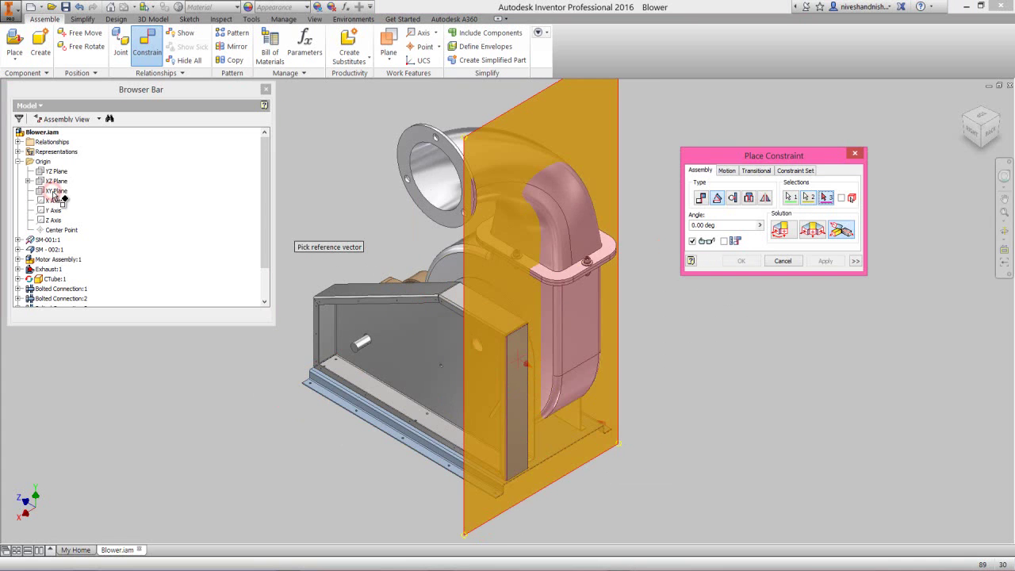
click(780, 230)
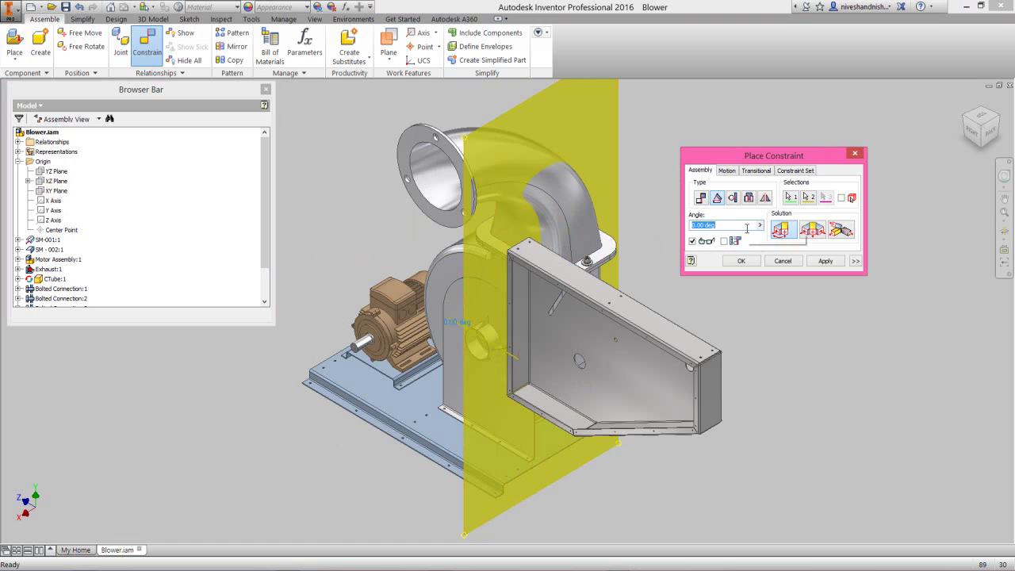
text(180)
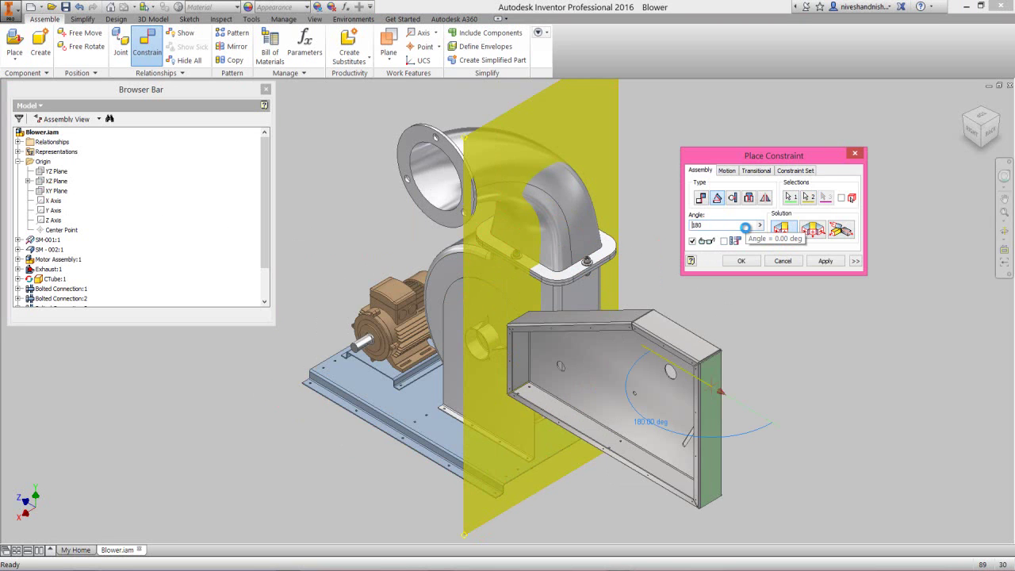
text(-)
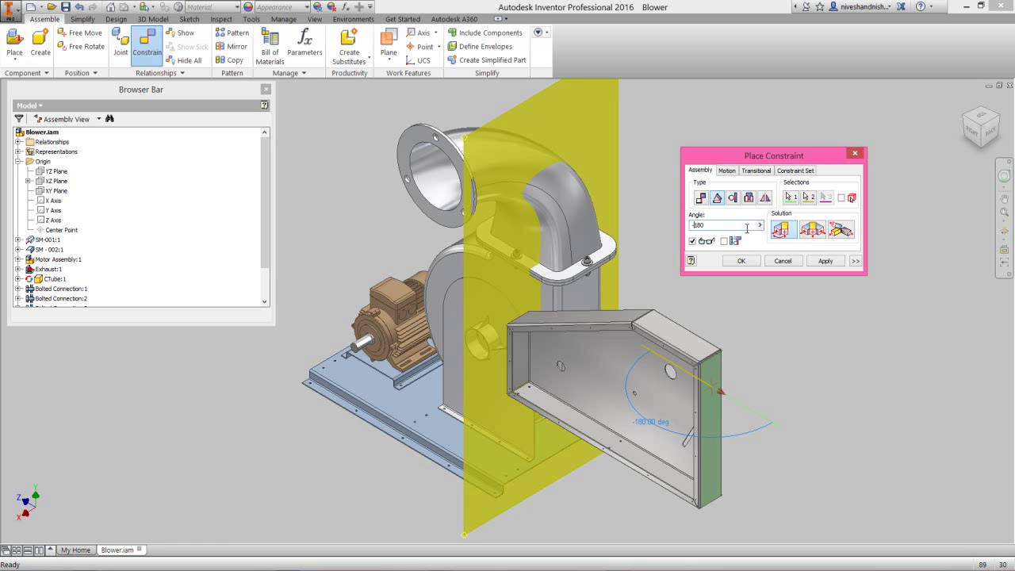
click(759, 262)
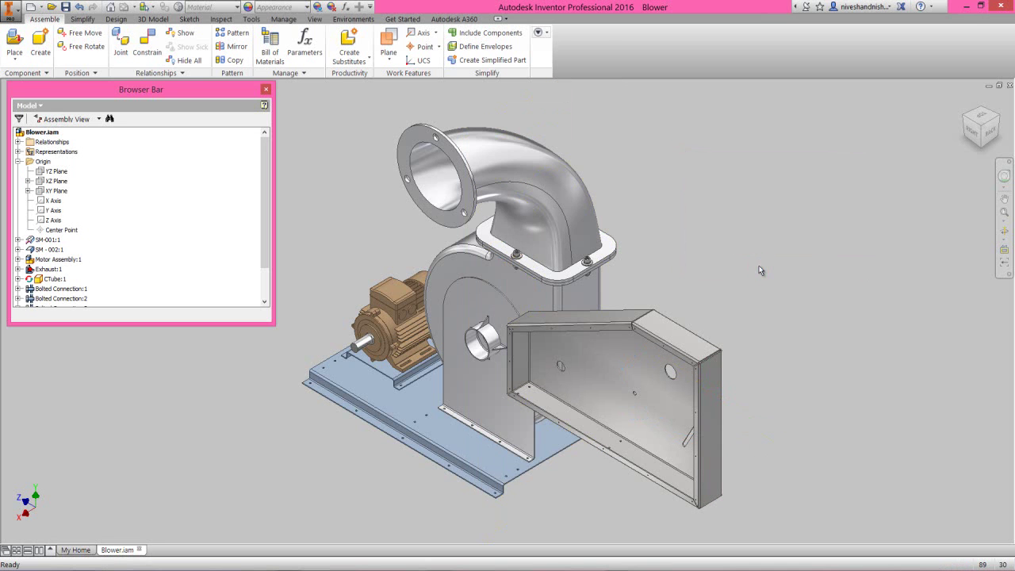
click(759, 268)
Step: Create a work axis through the center of the large hole near the Drive Casing's tall end
click(421, 32)
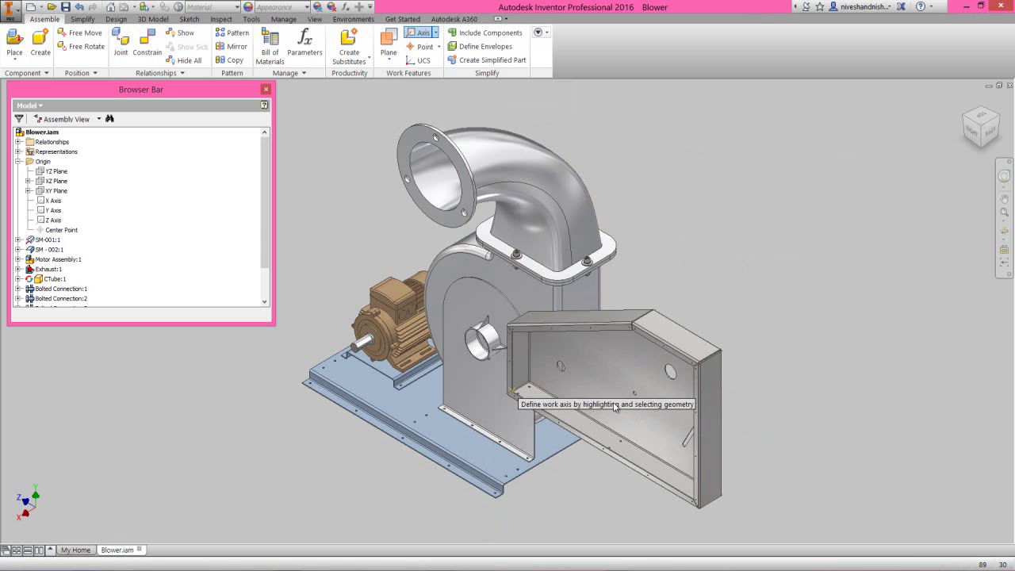
scroll(591, 409, up, 8)
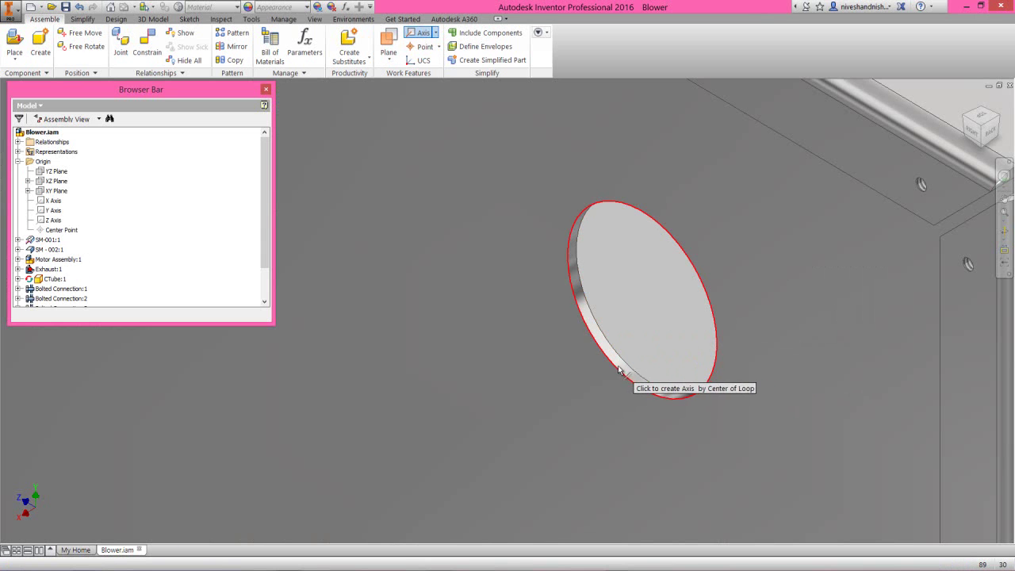
click(625, 367)
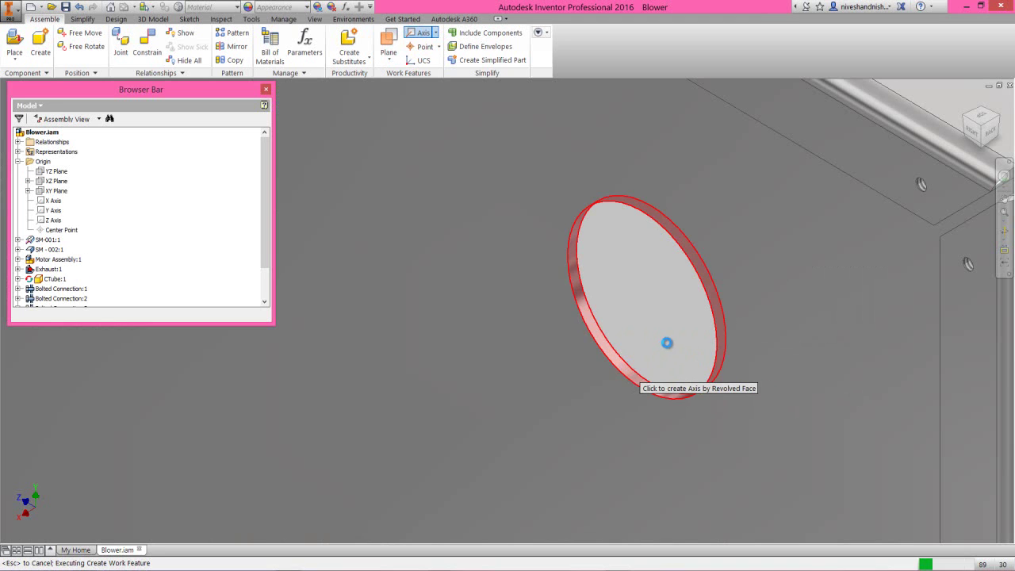
scroll(666, 349, down, 8)
right_click(728, 190)
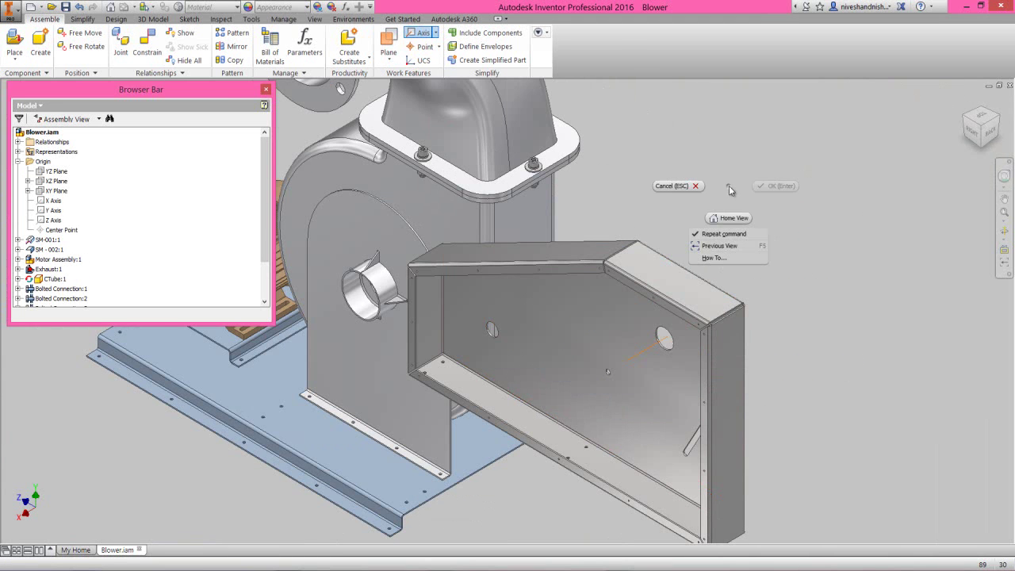
click(771, 187)
Step: Create a work plane through the new hole axis at 0 deg to the Drive Casing's sloped upper face
click(389, 43)
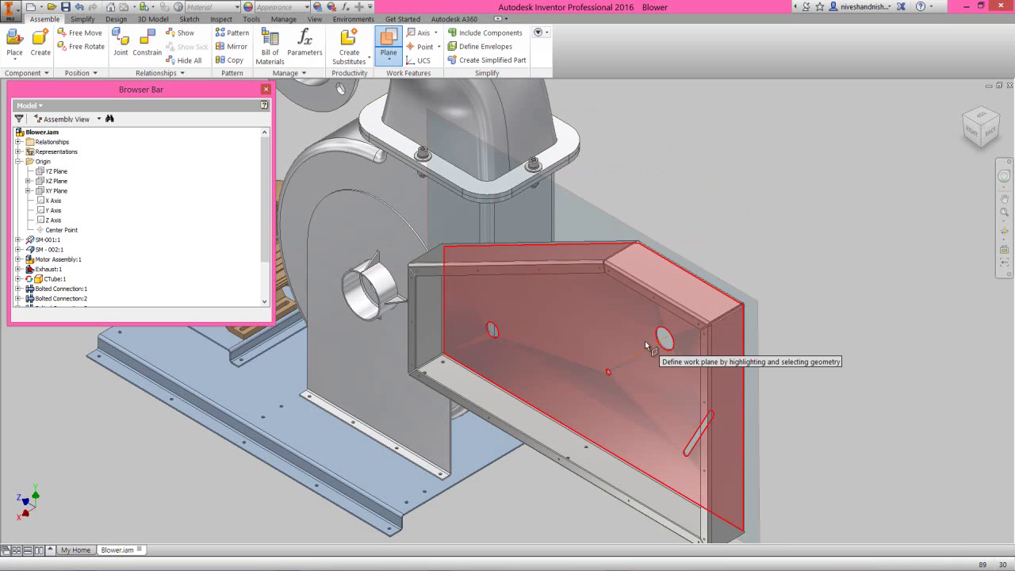
click(650, 350)
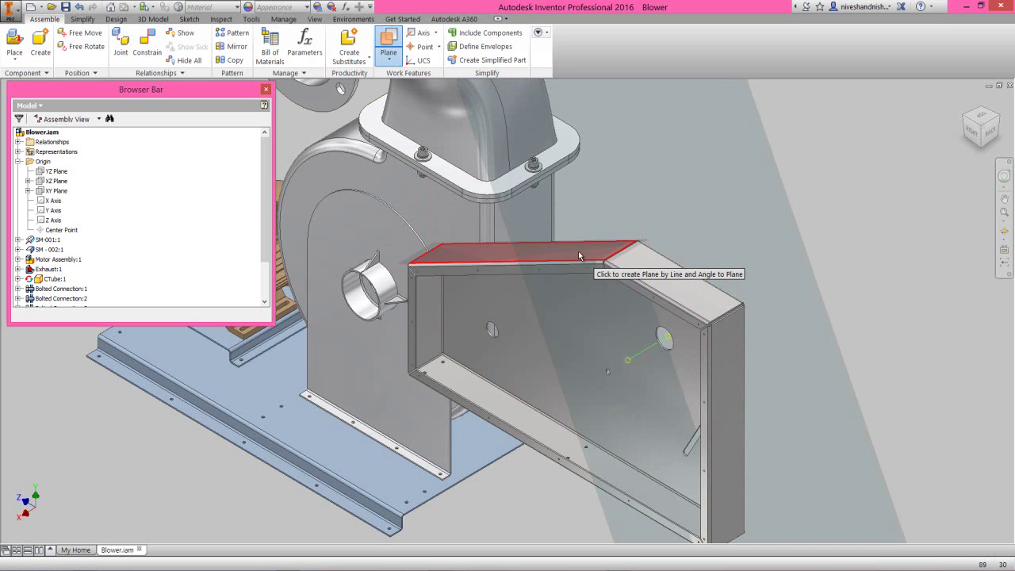
click(577, 250)
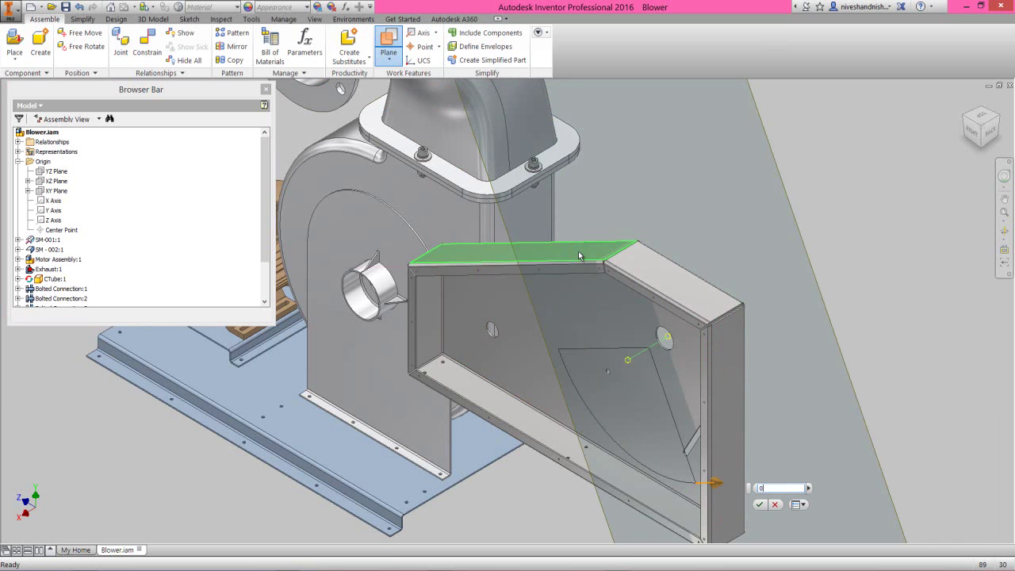
text(0)
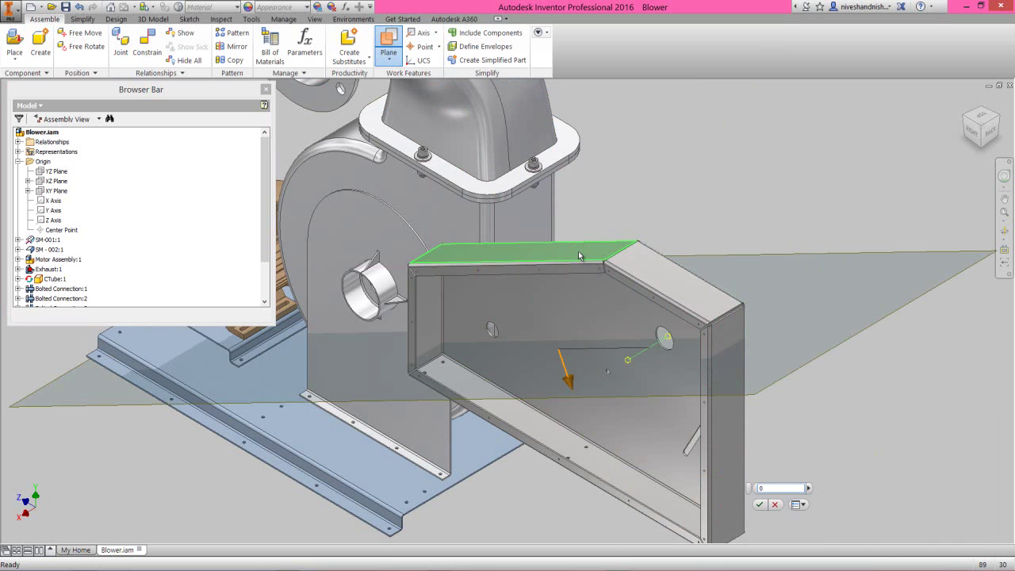
click(759, 504)
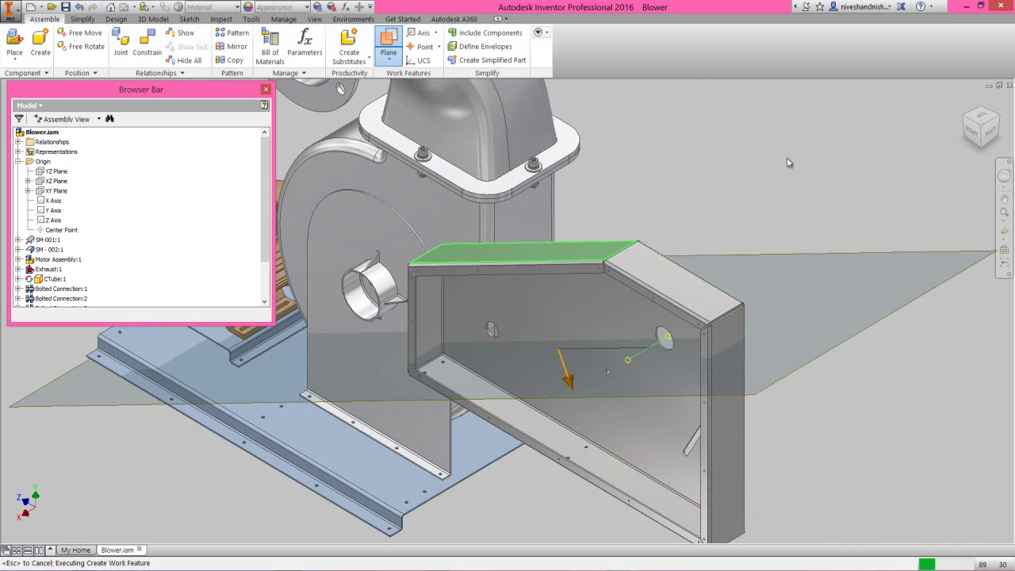
right_click(787, 162)
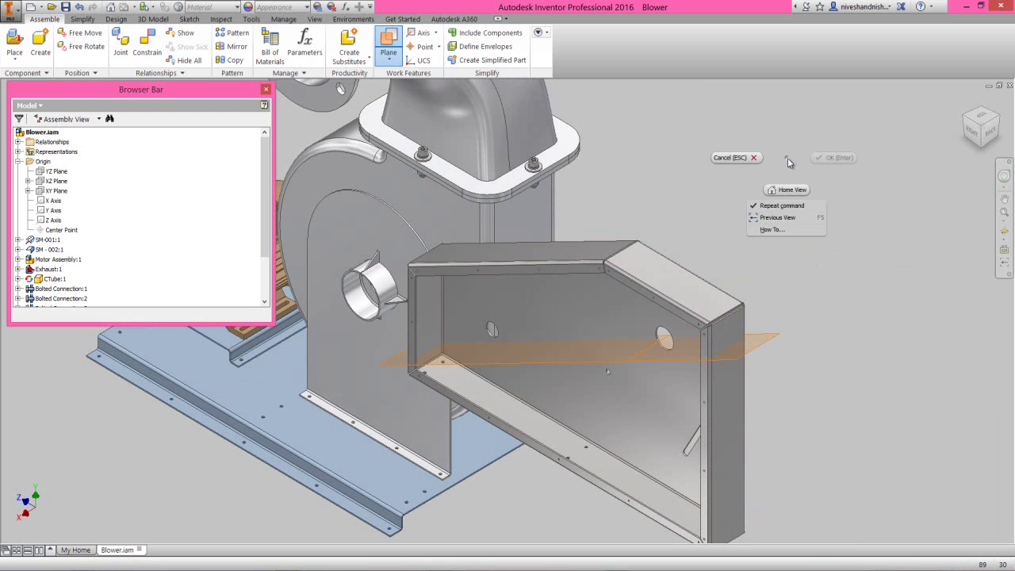
click(738, 167)
Step: Move the Drive Casing back over the base and mate its bottom face to the base's top face with 0.000 in offset
scroll(722, 229, down, 5)
drag(680, 329, 316, 398)
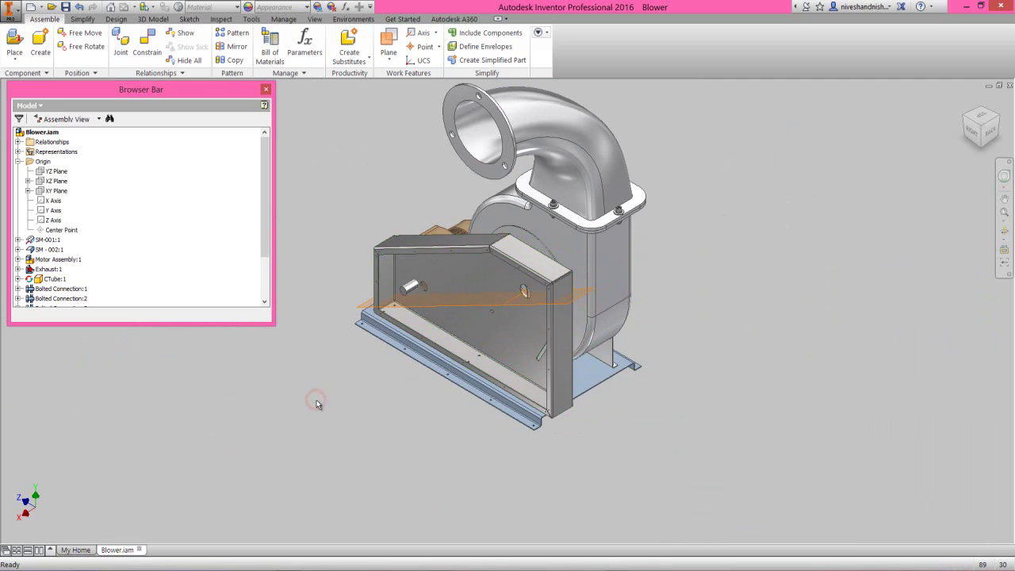
right_click(397, 158)
click(416, 141)
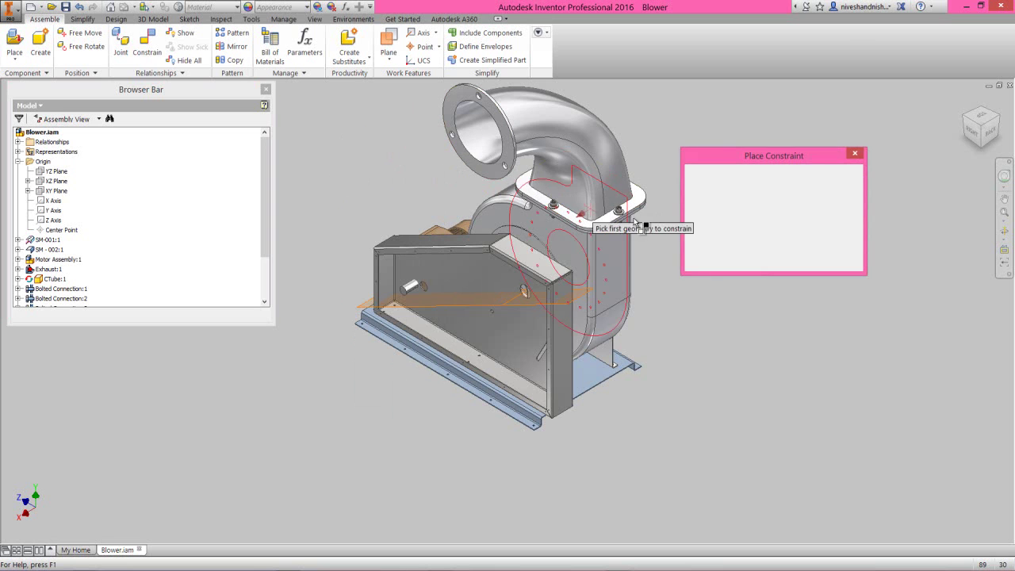
click(587, 379)
click(1005, 232)
drag(475, 396, 492, 293)
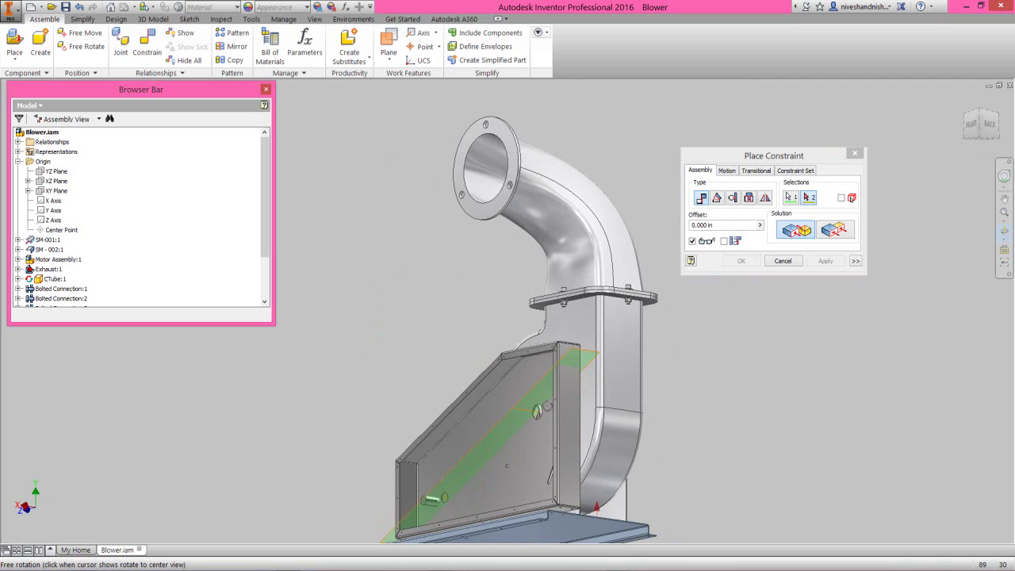
scroll(569, 554, up, 5)
right_click(556, 426)
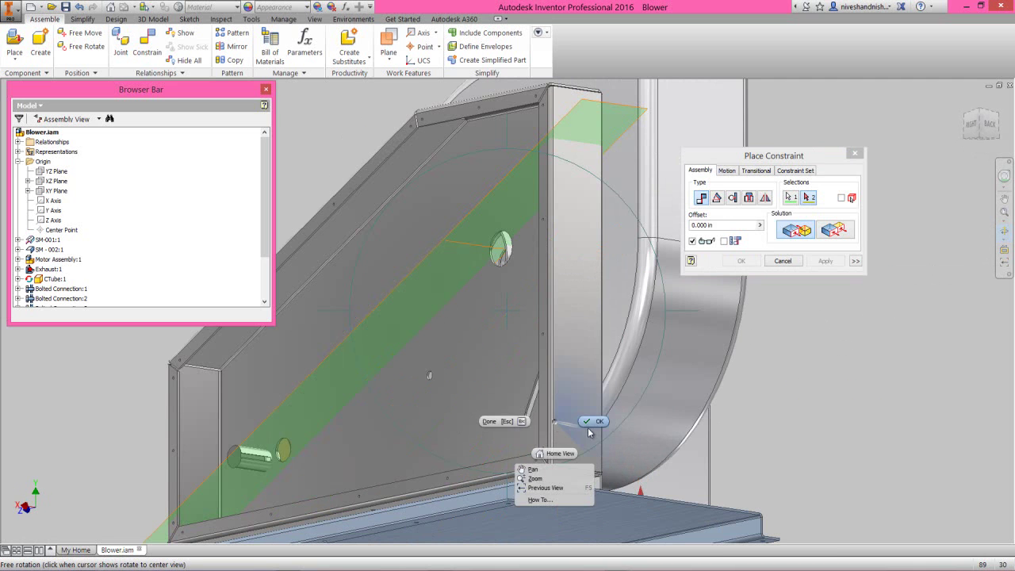
click(593, 421)
scroll(566, 499, up, 5)
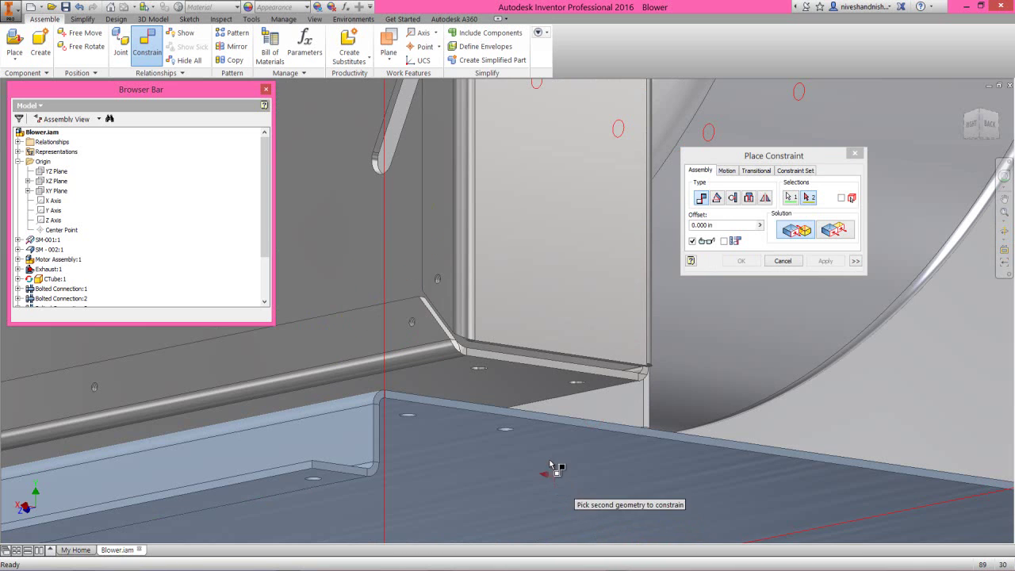
click(530, 398)
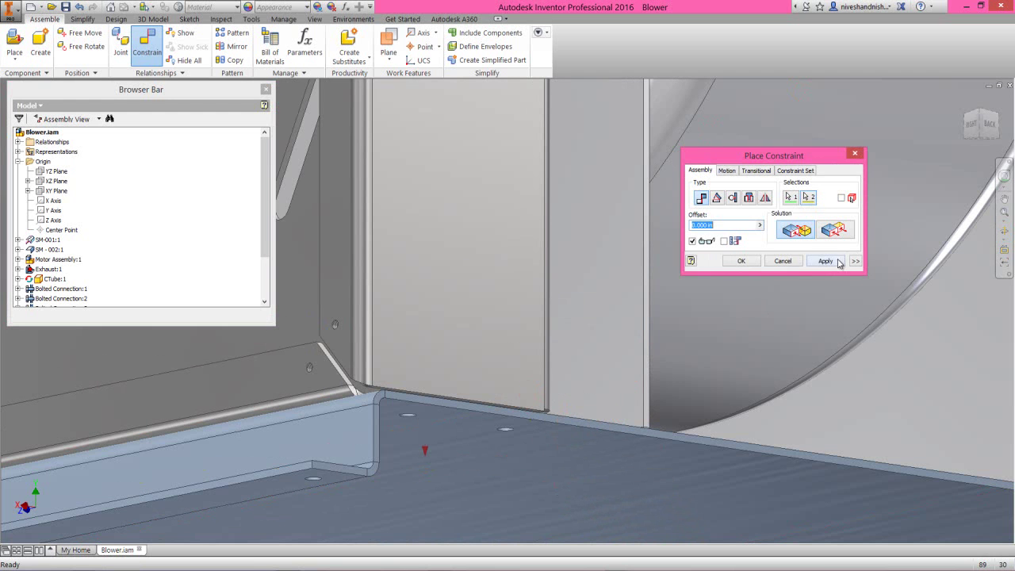
click(837, 262)
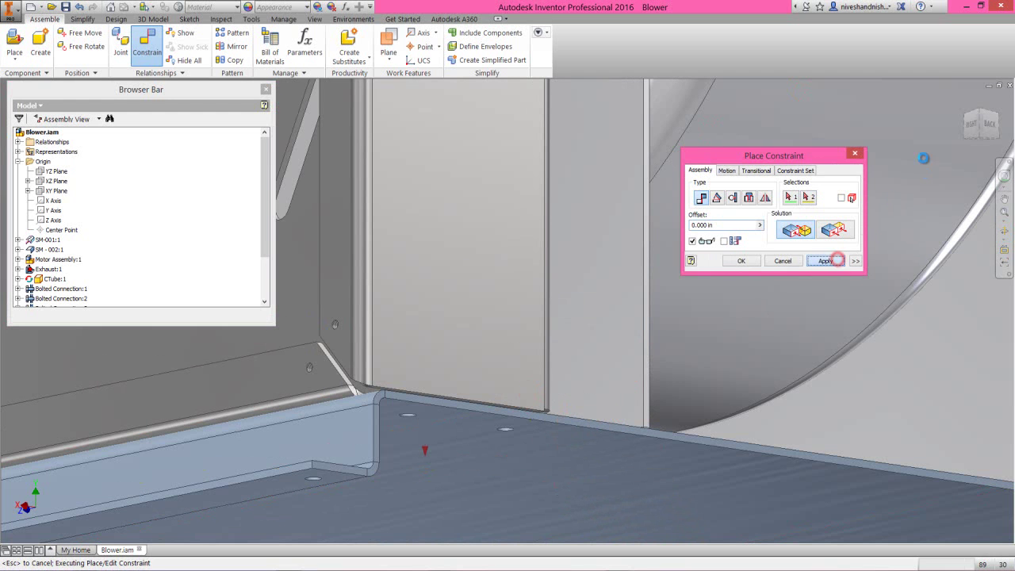
Step: Add a flush constraint with 0.000 in offset between the Drive Casing's tall end face and the base plate's end edge face
click(983, 113)
scroll(584, 447, up, 5)
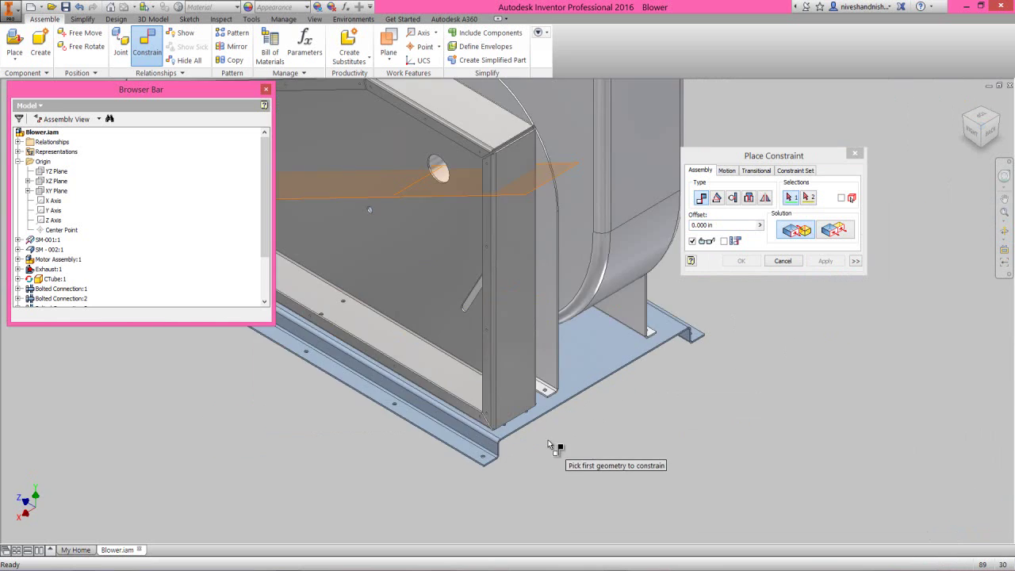
click(833, 232)
click(451, 337)
scroll(474, 424, up, 4)
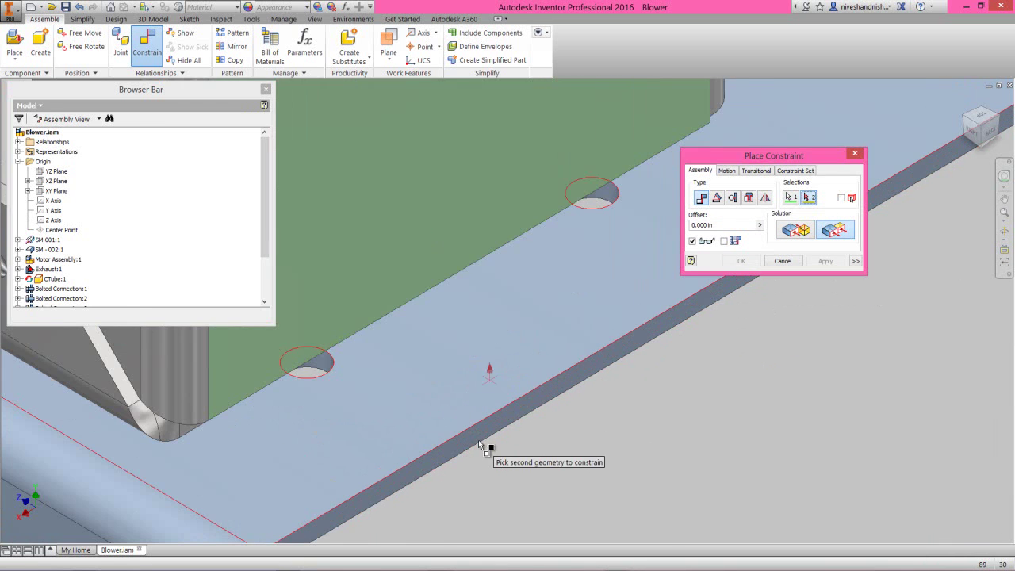
click(477, 433)
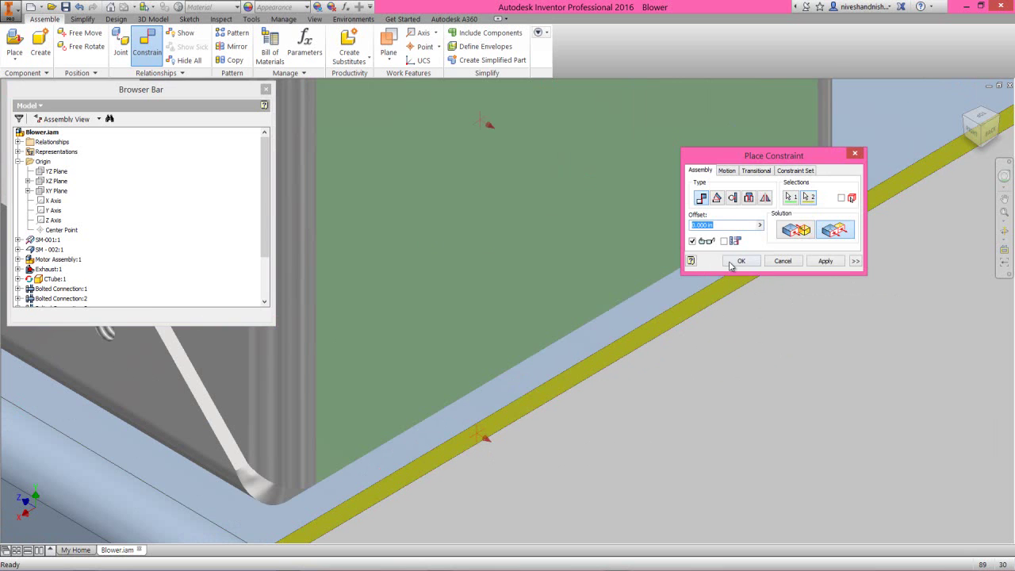
click(730, 263)
Step: Hide Work Axis1 and Work Plane1 in the Blower assembly
click(1005, 212)
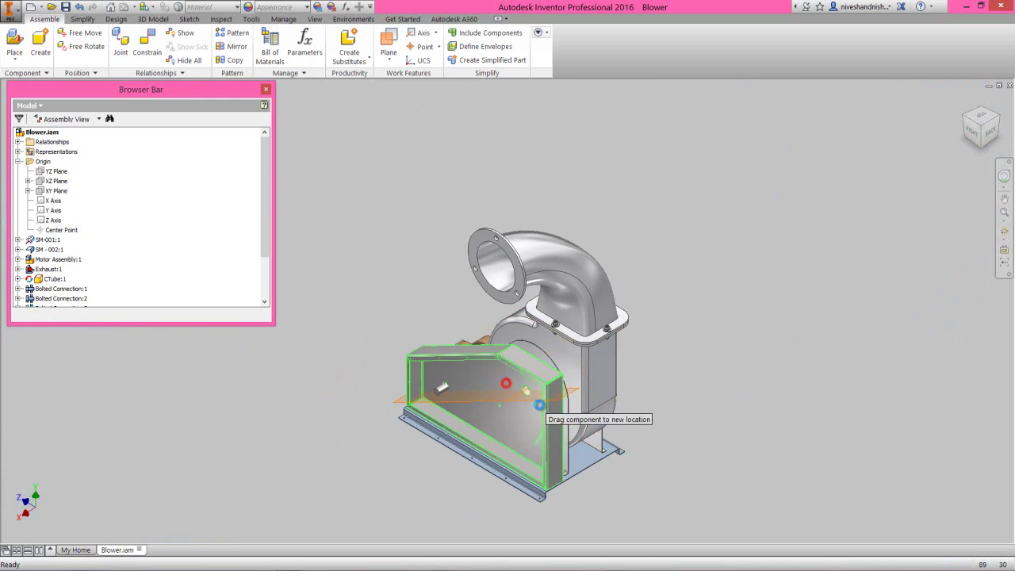
click(298, 228)
scroll(267, 230, down, 2)
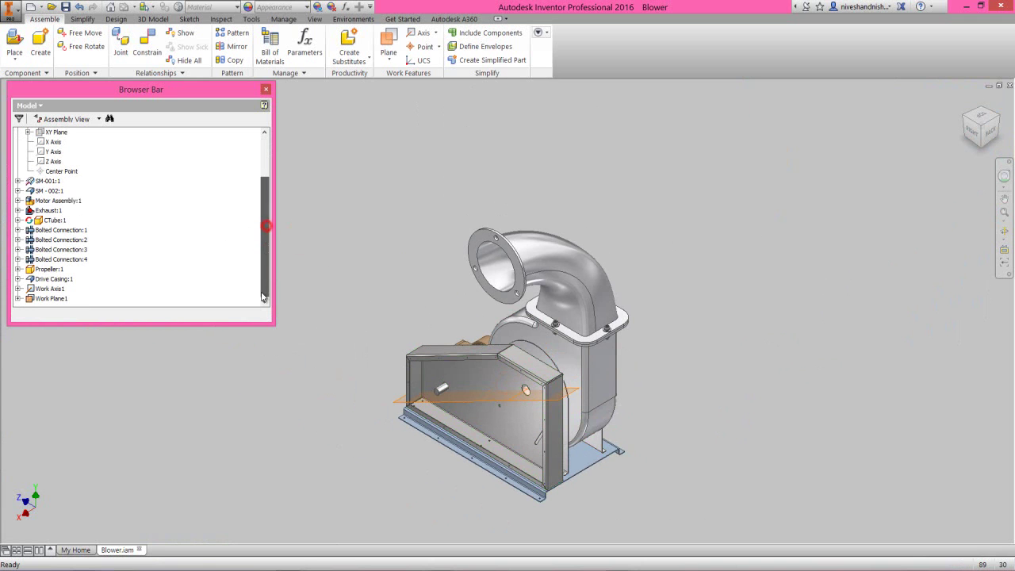
click(34, 289)
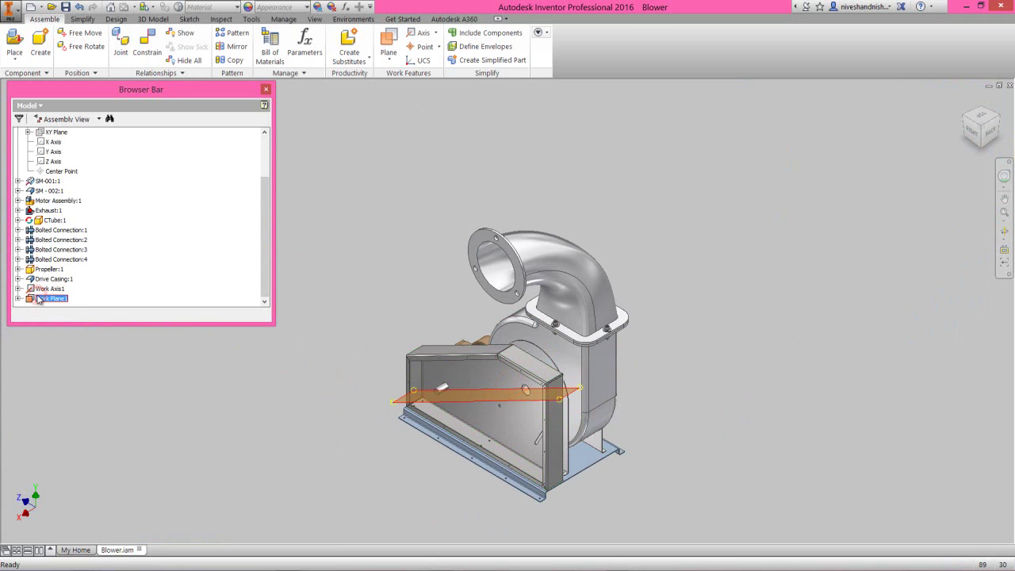
ctrl+click(52, 298)
right_click(56, 299)
click(82, 389)
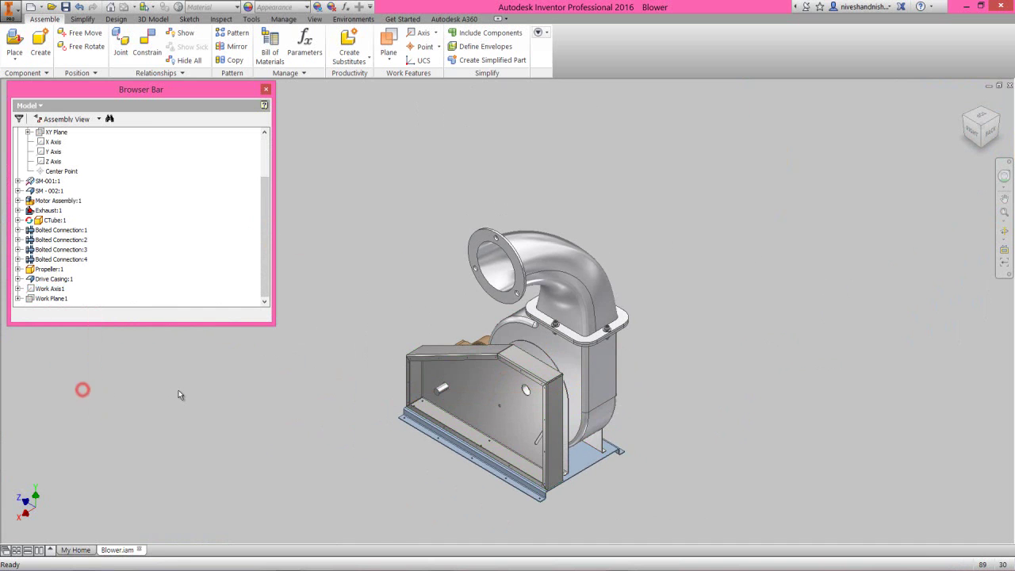
click(178, 390)
Step: Collapse all nodes of the assembly's model tree and return the model to the home view
right_click(149, 208)
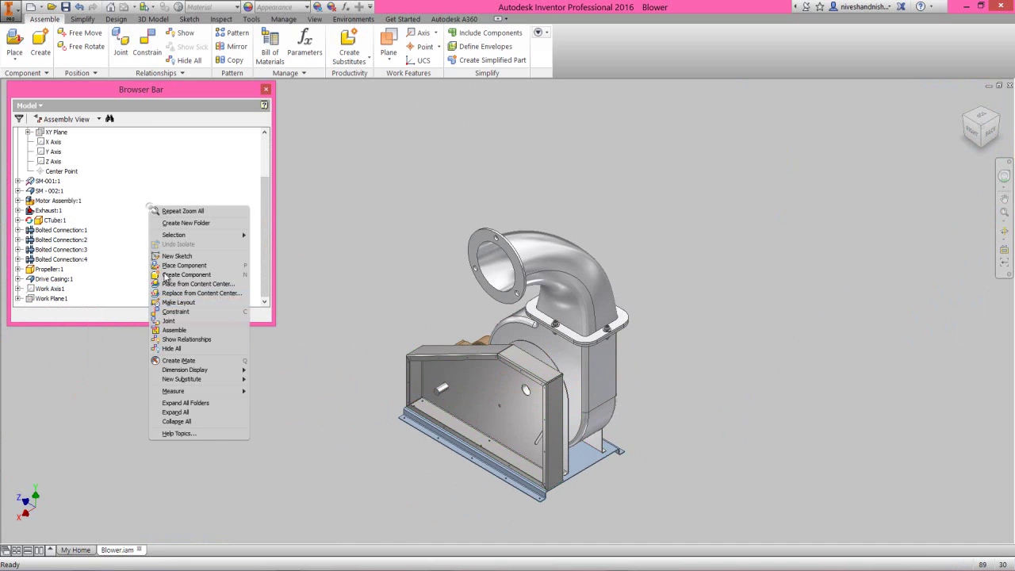
click(181, 418)
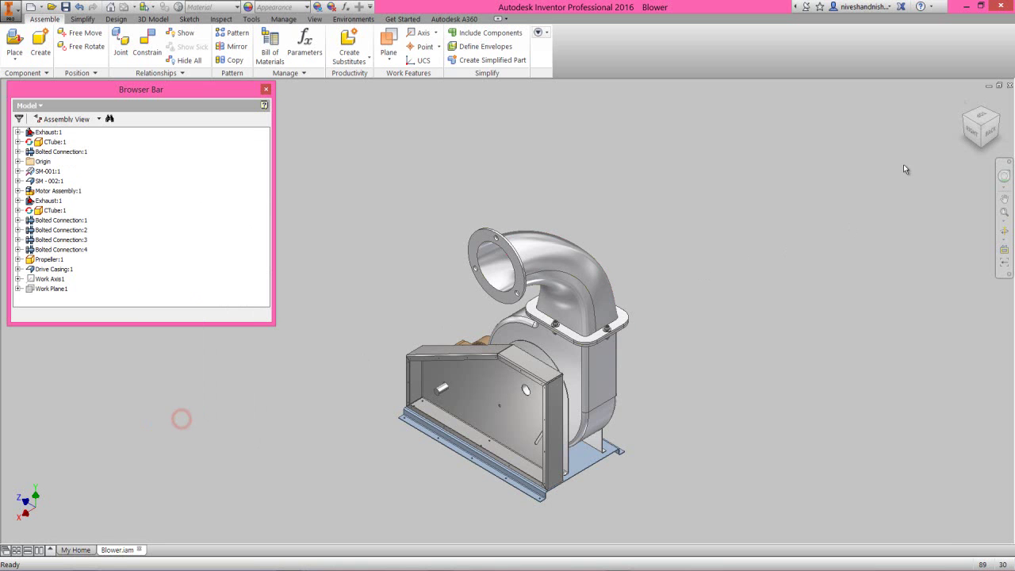
click(965, 119)
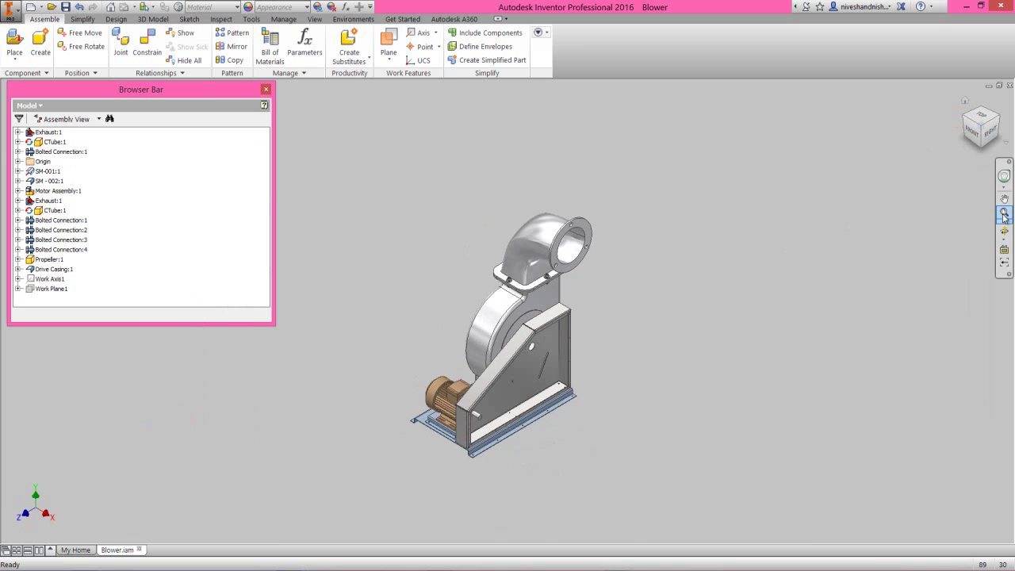
Step: Save the Blower assembly with the whole model in view
click(743, 301)
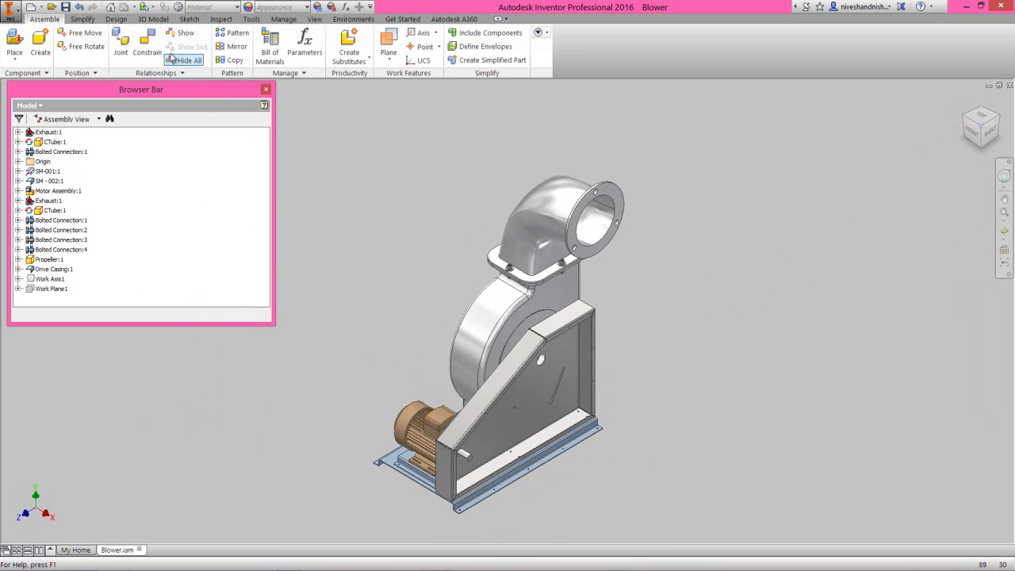
click(66, 8)
click(340, 245)
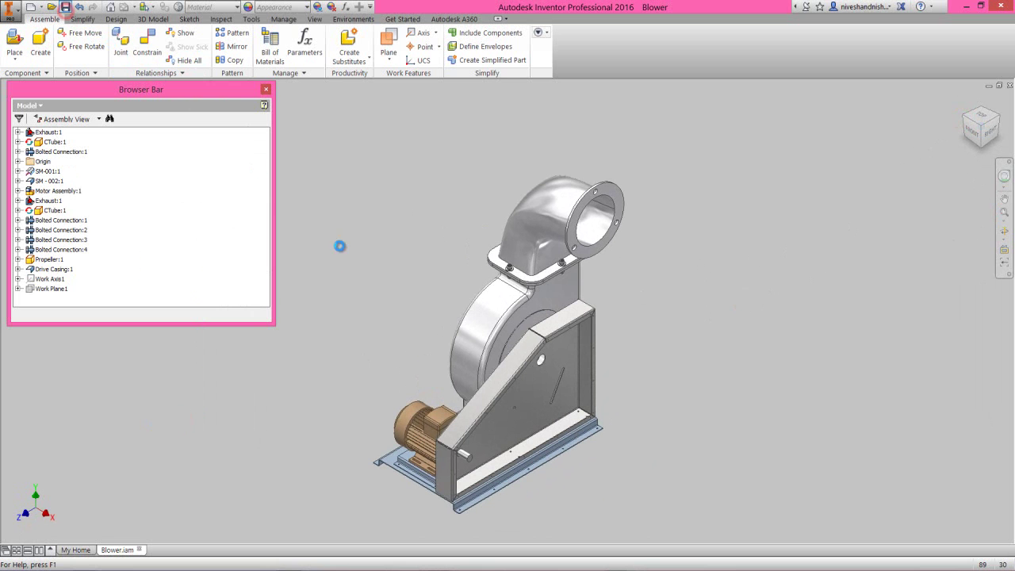
click(362, 282)
Step: Examine the fit of the motor shaft in the Drive Casing's hole from the side and up close
scroll(460, 463, up, 10)
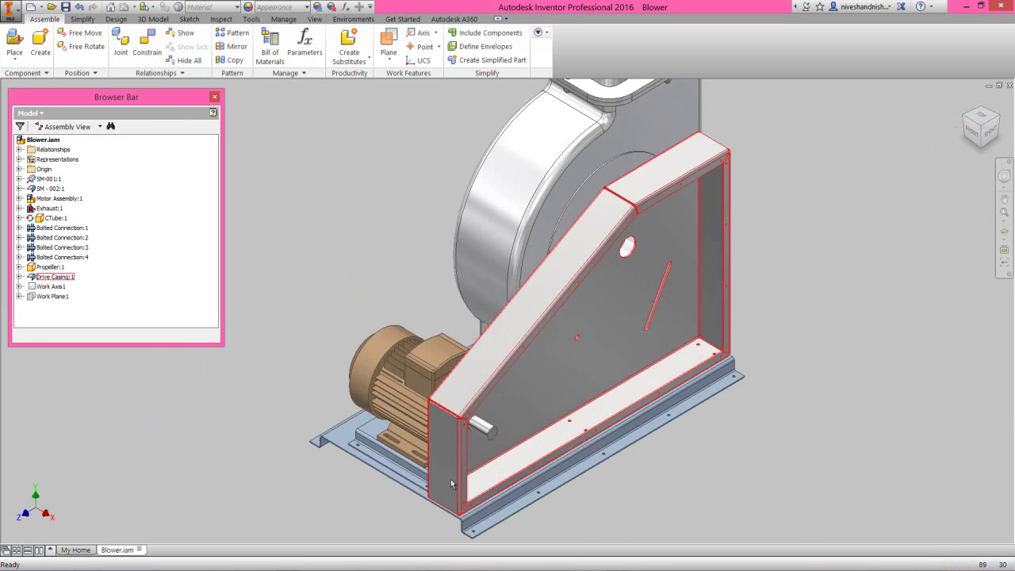
click(1005, 233)
click(485, 342)
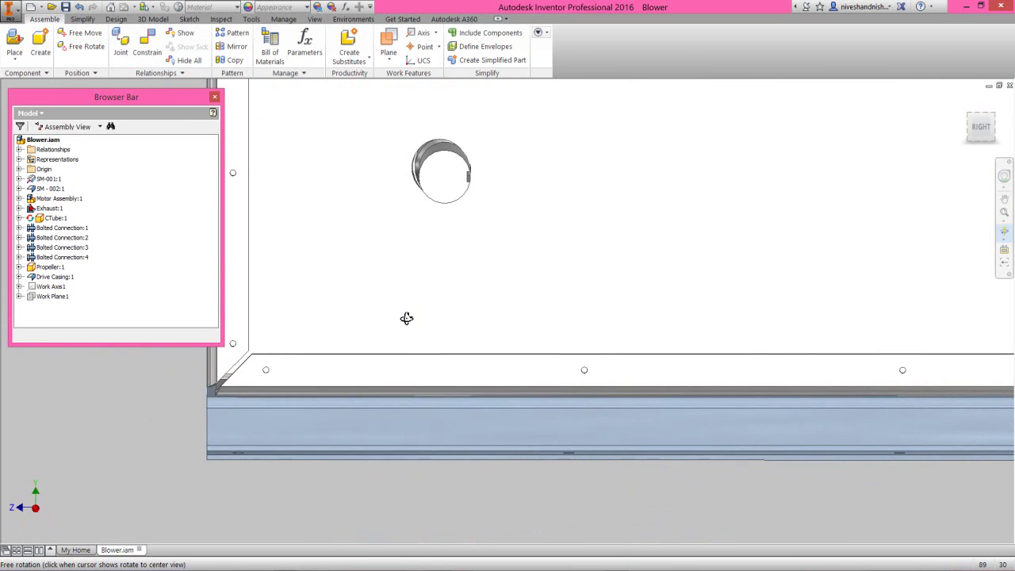
right_click(436, 248)
click(432, 315)
right_click(536, 305)
click(568, 300)
Step: Open the Drive Casing for in-place editing and expand its folded model's feature list
click(63, 277)
right_click(64, 277)
click(81, 269)
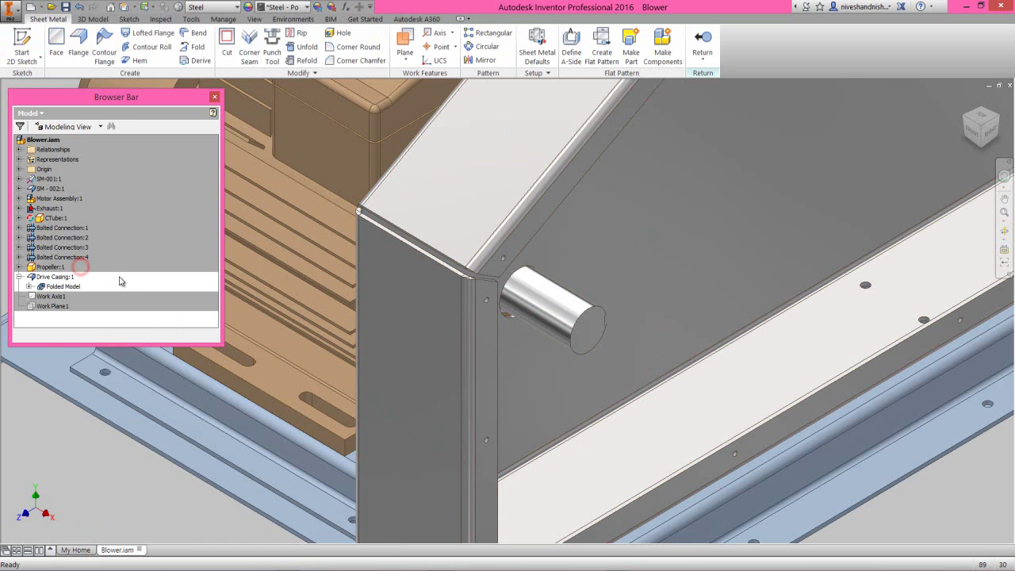
click(31, 287)
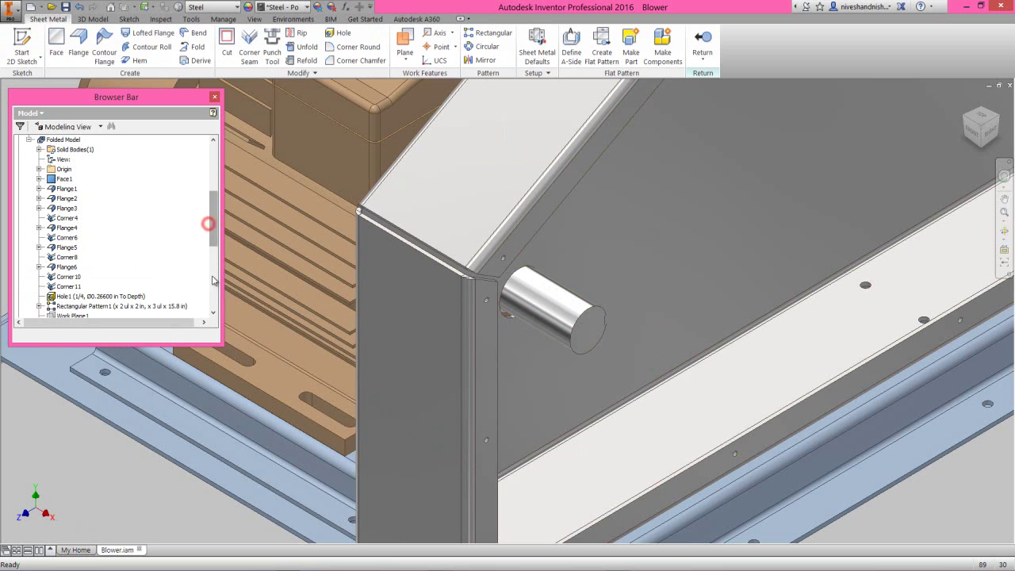
drag(212, 235, 212, 305)
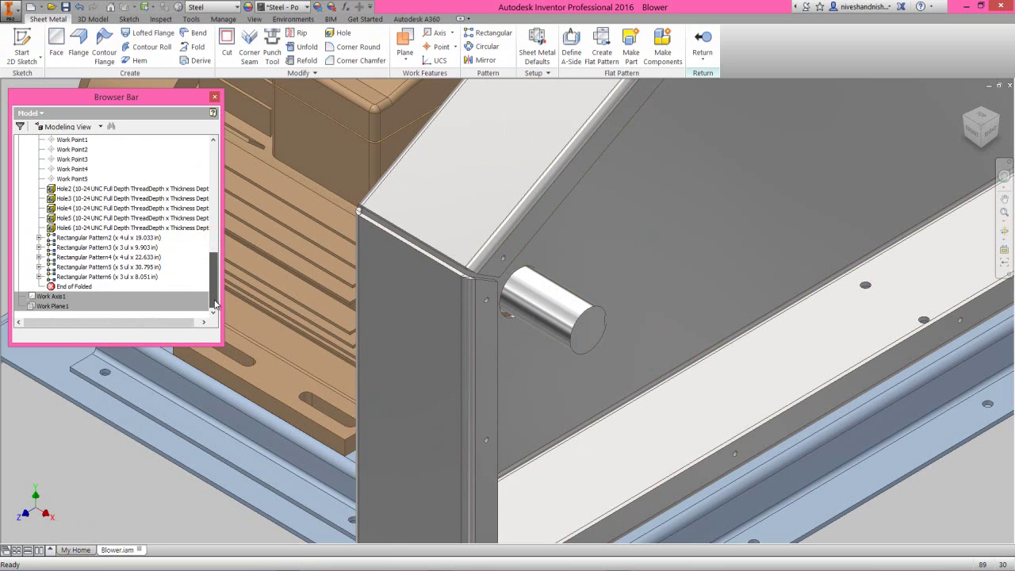
Step: Fill the Drive Casing's motor shaft hole with a sheet metal Face built from a sketch of the hole's projected edge
click(22, 36)
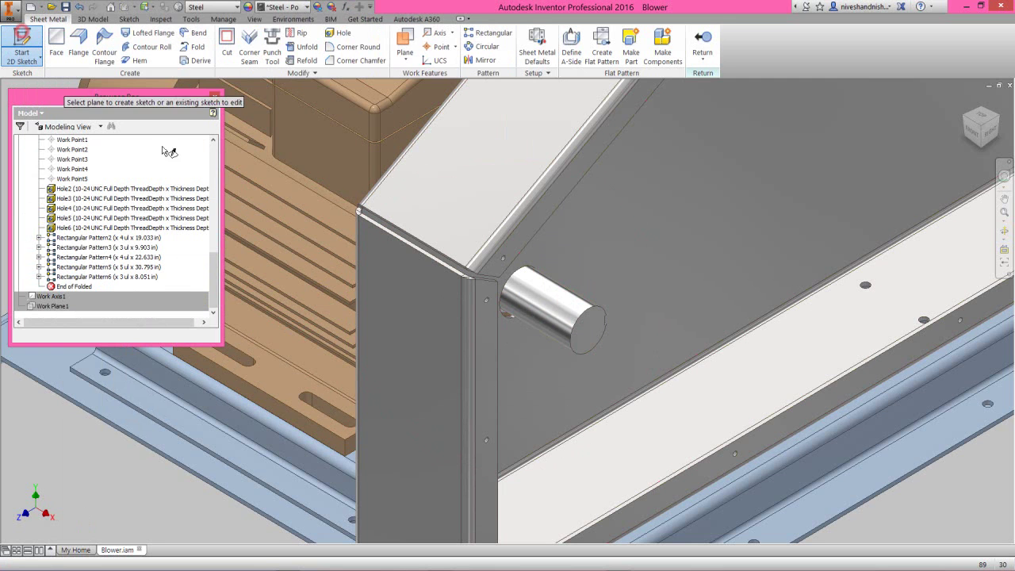
click(548, 356)
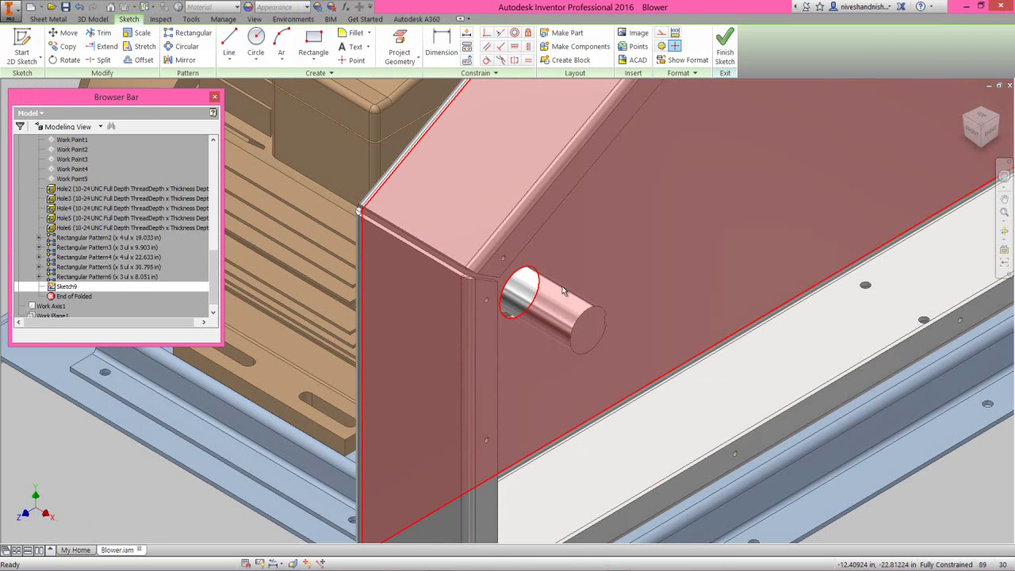
click(408, 39)
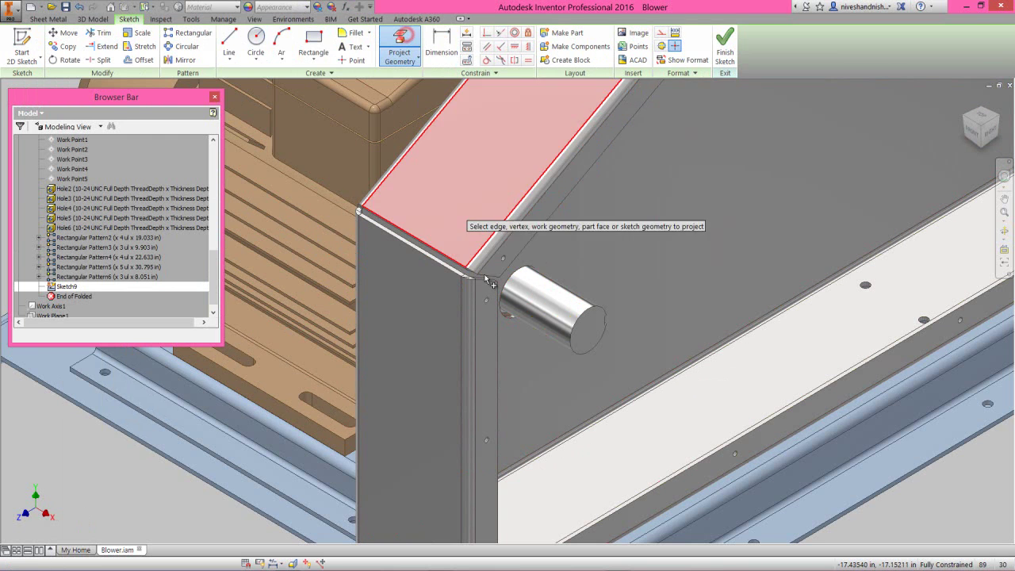
scroll(503, 315, down, 3)
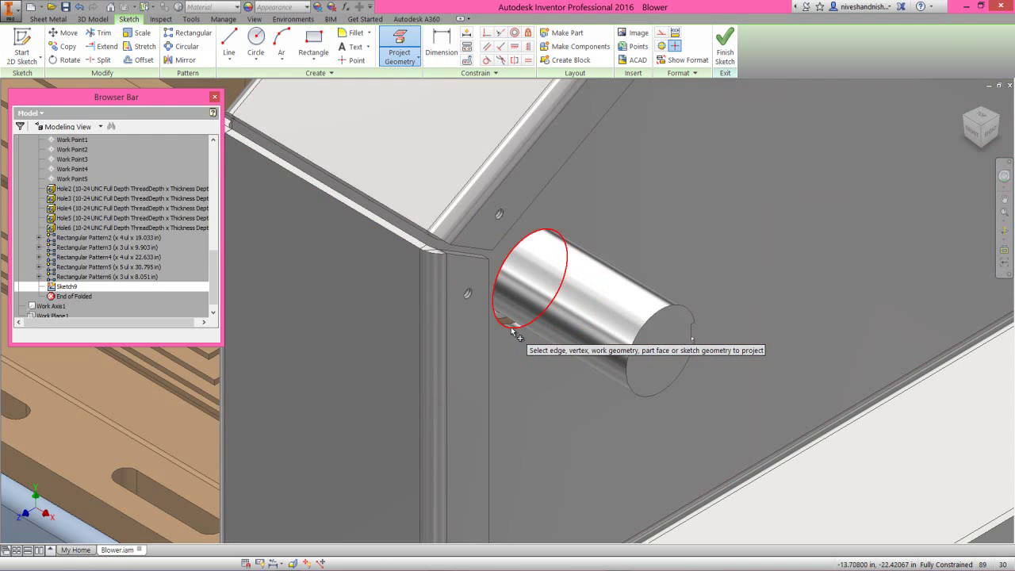
click(508, 332)
right_click(683, 197)
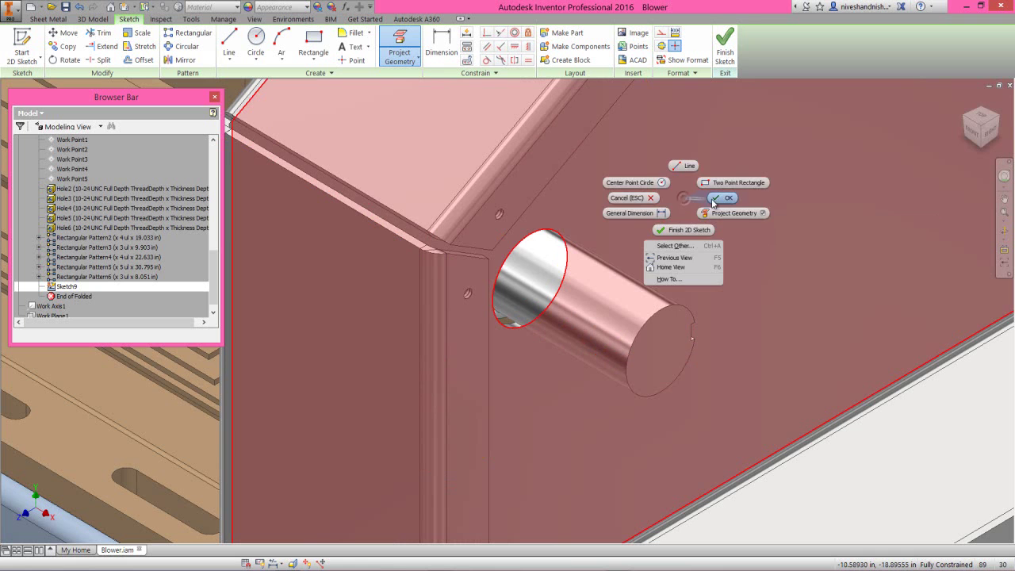
click(718, 200)
click(726, 52)
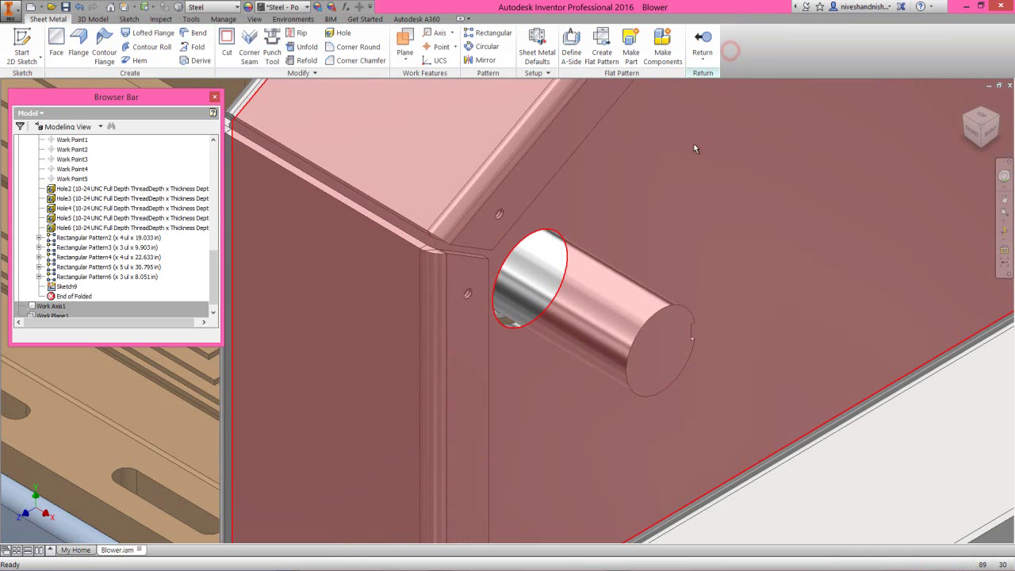
click(56, 46)
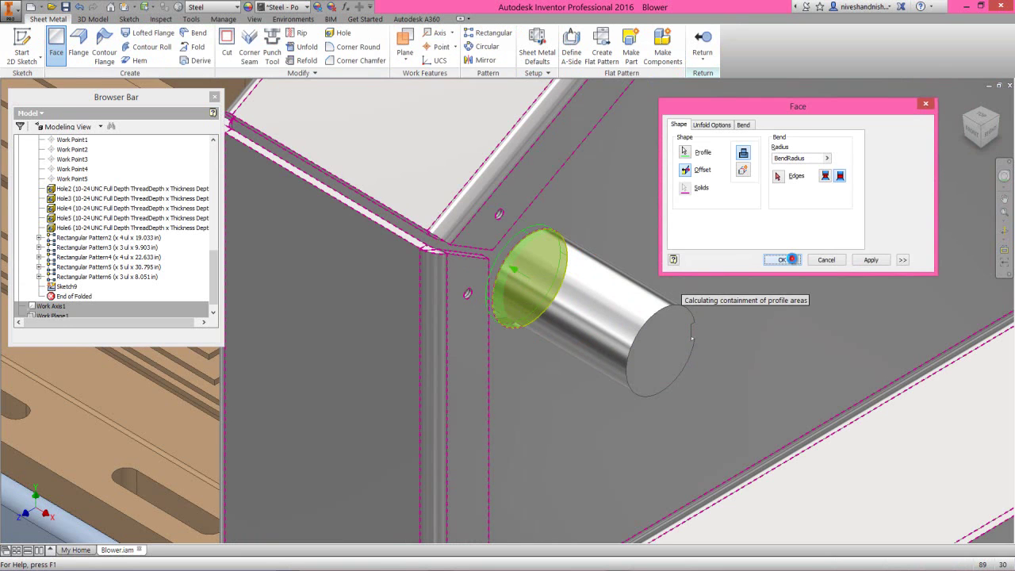
click(781, 259)
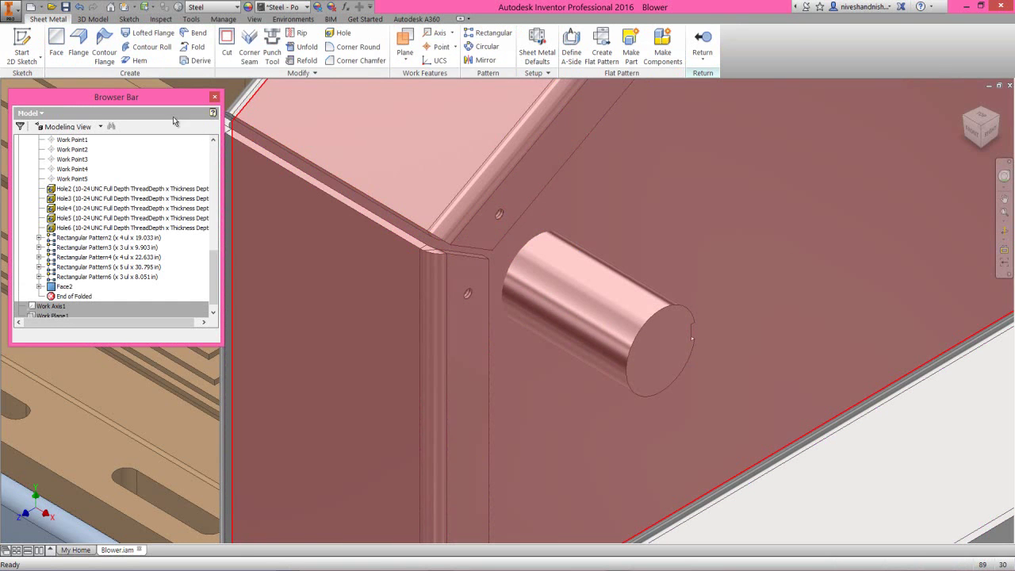
Step: Start a sketch on the filled side face of the Drive Casing and project the motor shaft's circular outline as construction geometry
click(22, 43)
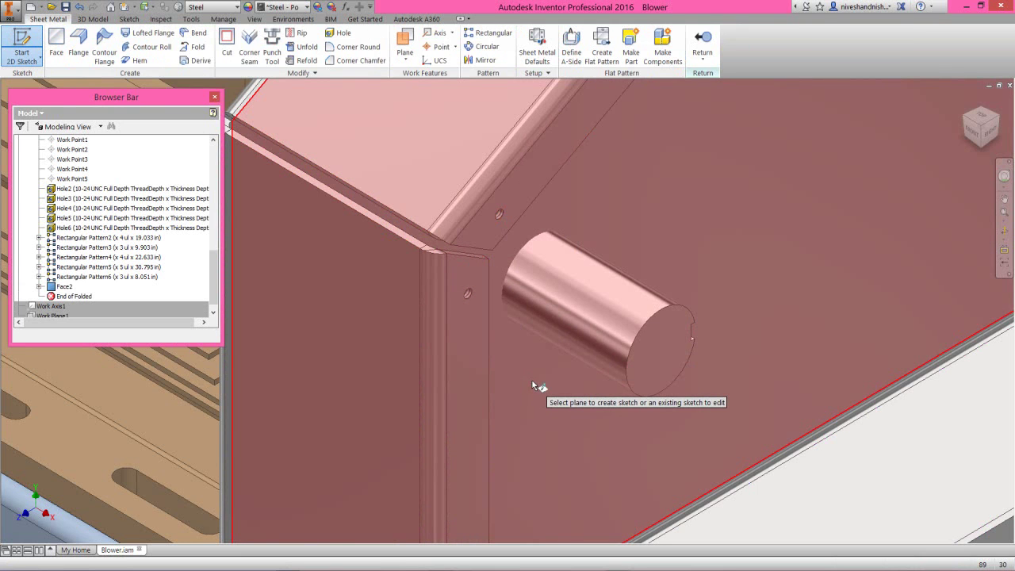
click(533, 386)
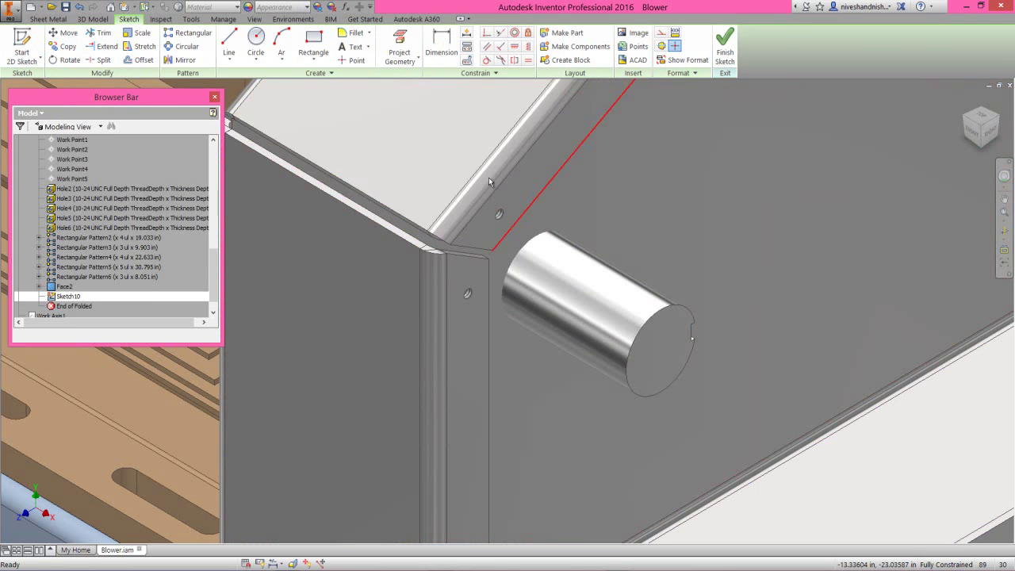
click(406, 49)
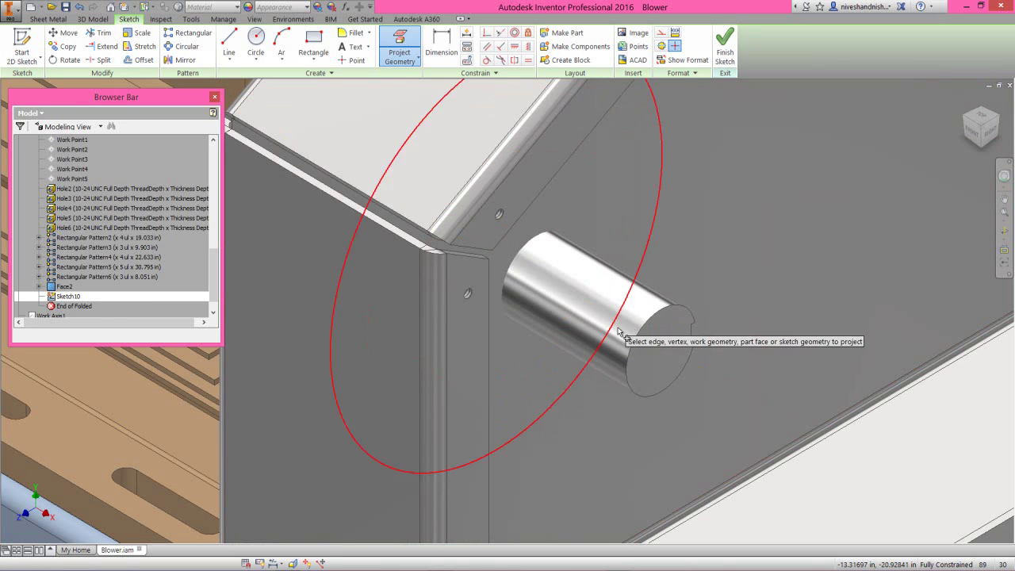
click(638, 347)
right_click(671, 231)
click(695, 236)
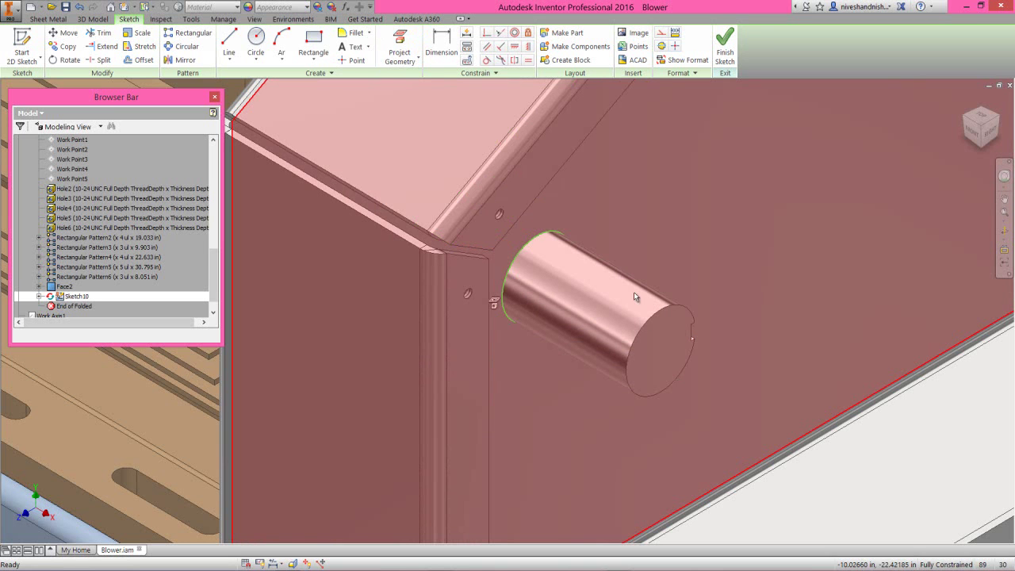
click(662, 32)
right_click(652, 205)
click(651, 205)
right_click(652, 207)
click(652, 205)
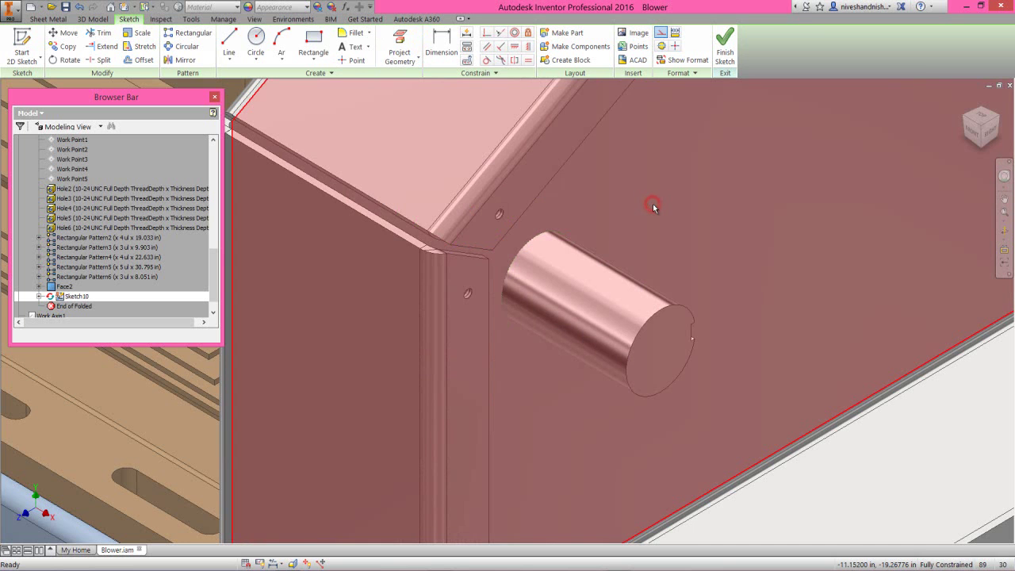
Step: Draw a 1.35 in diameter circle centred on the projected motor shaft outline
right_click(652, 204)
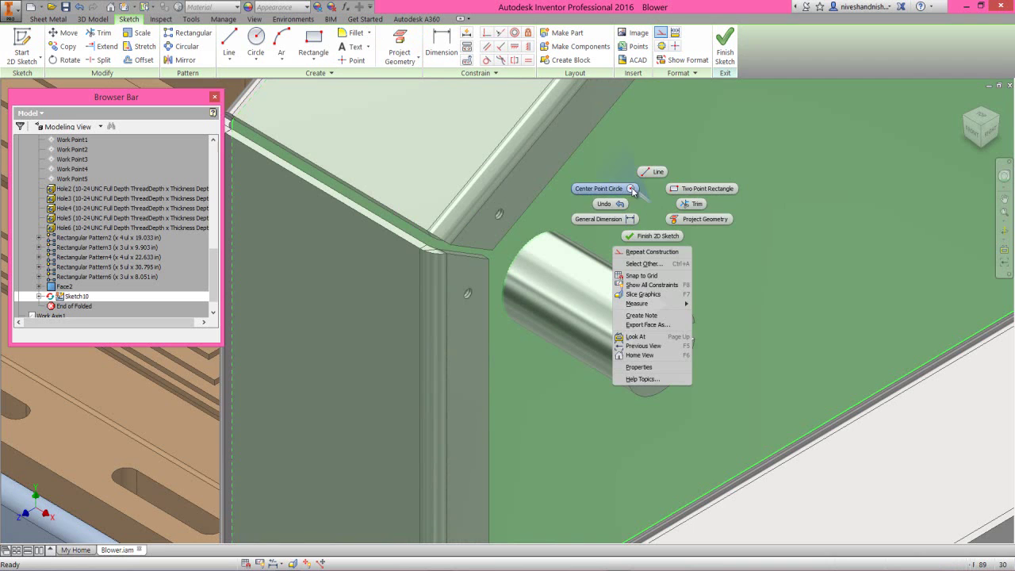
click(632, 190)
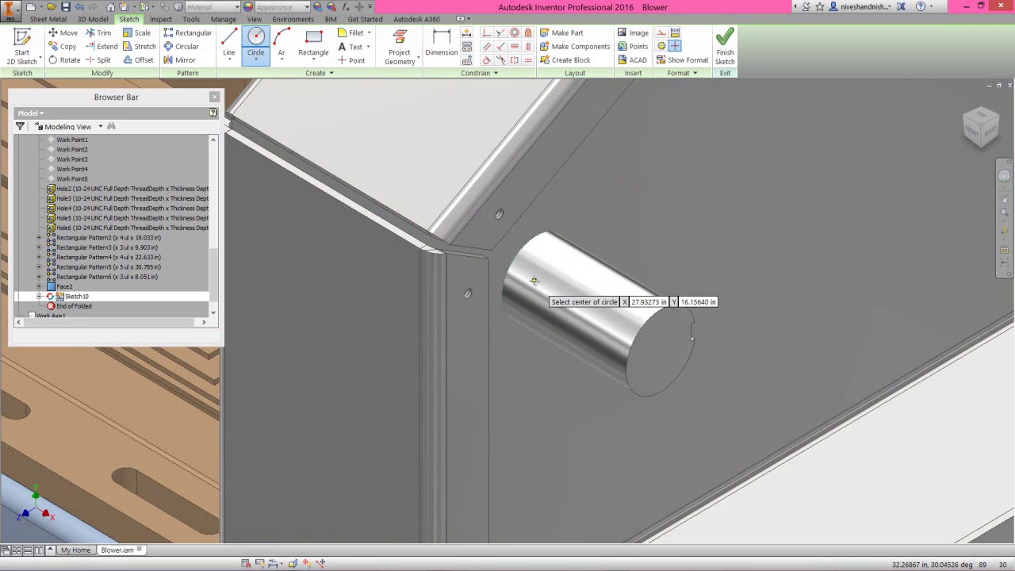
click(536, 279)
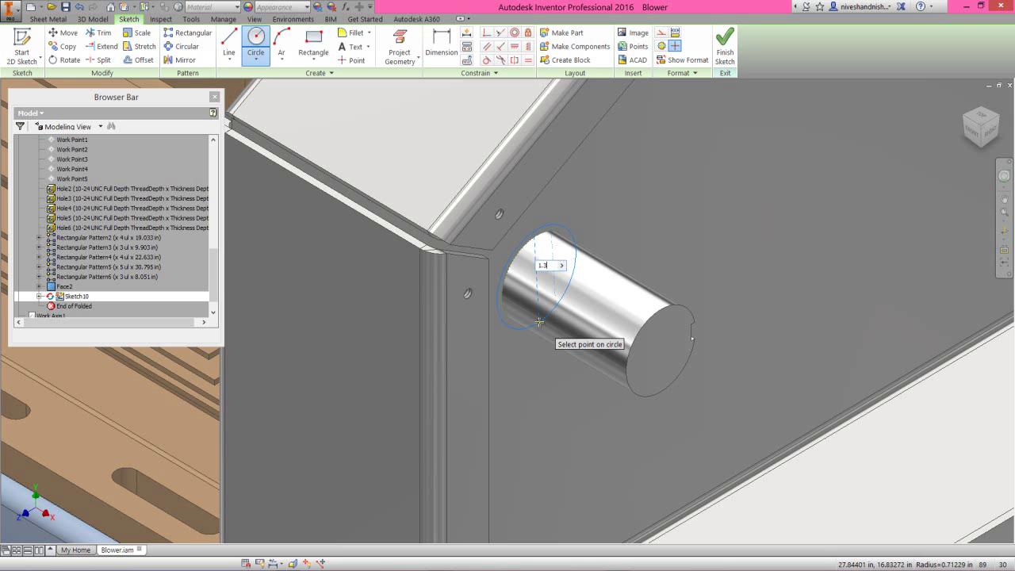
click(539, 321)
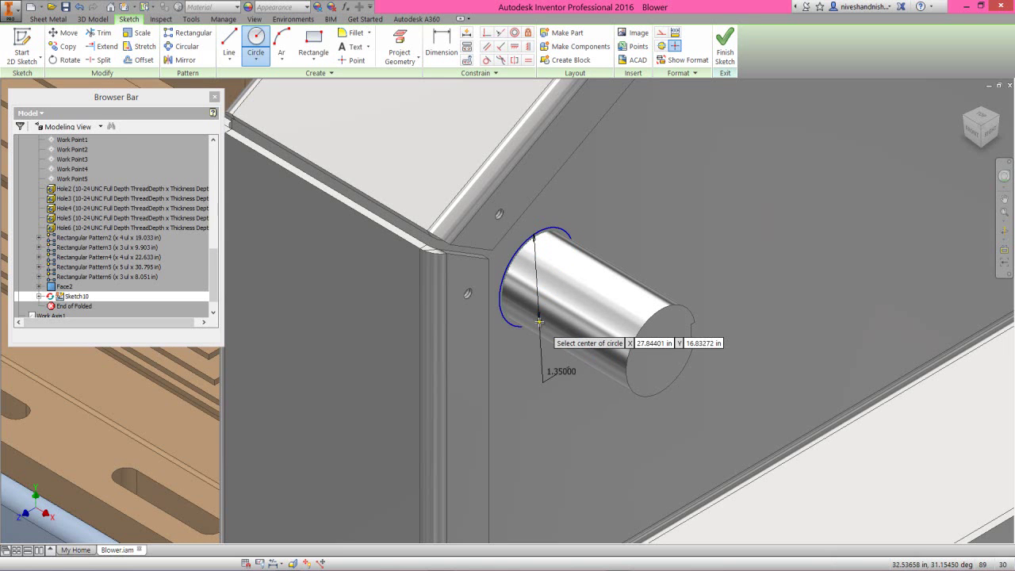
Step: Cut the sketched circle through the Drive Casing face to a distance of Thickness and return to the assembly
click(724, 49)
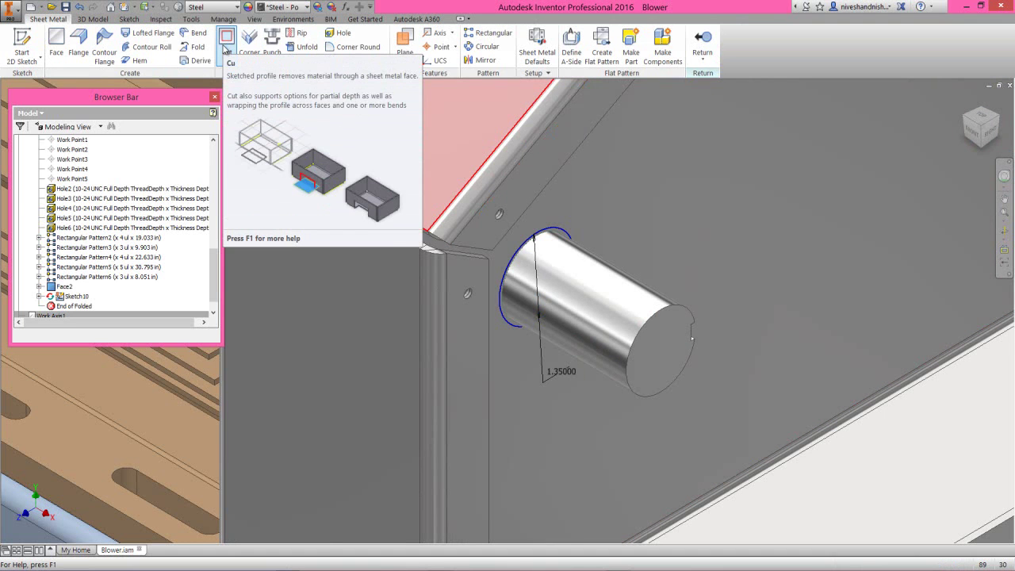
click(226, 48)
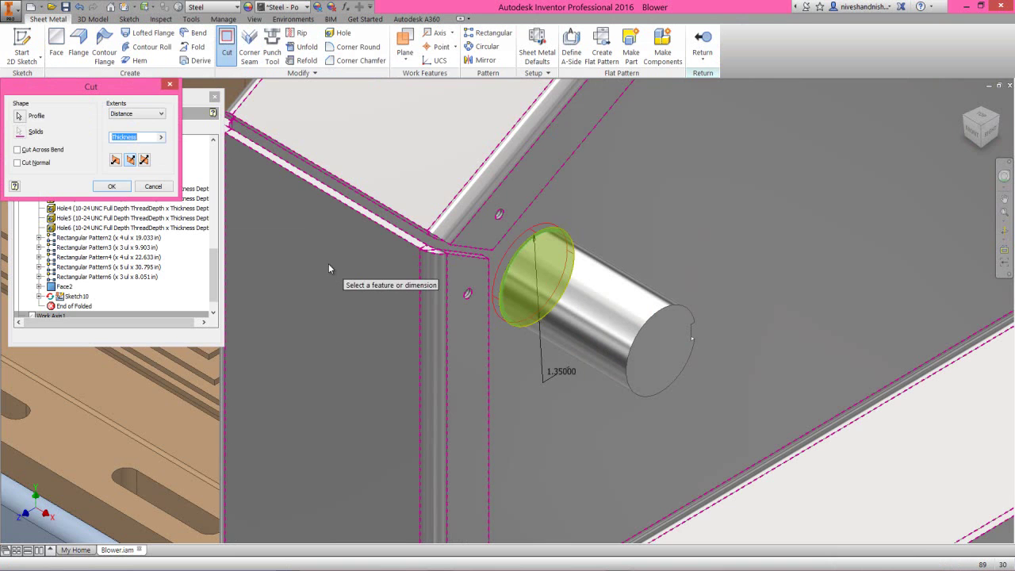
click(112, 186)
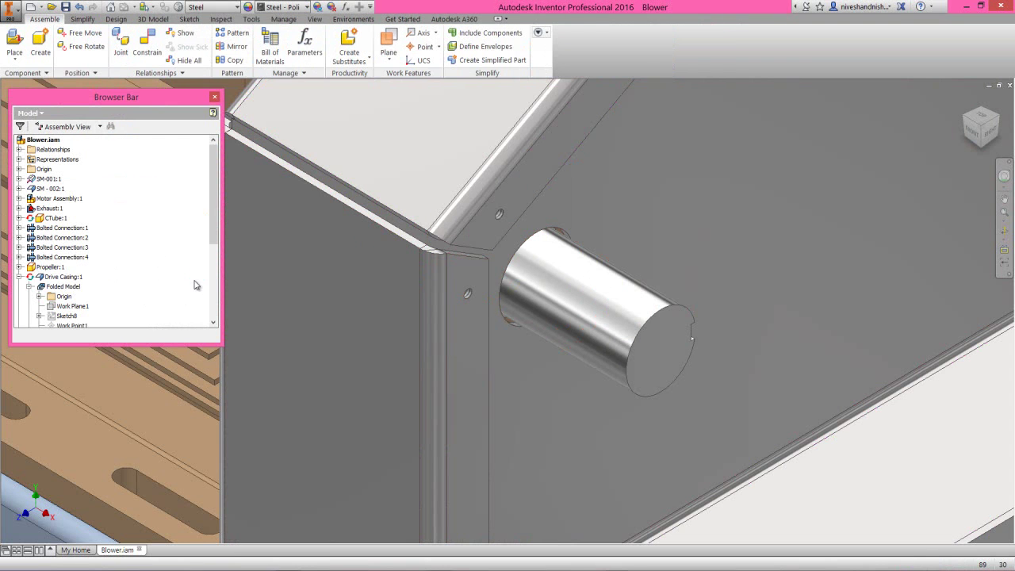
Step: Collapse all nodes of the assembly's model tree and save the changed Drive Casing part
right_click(193, 281)
click(222, 495)
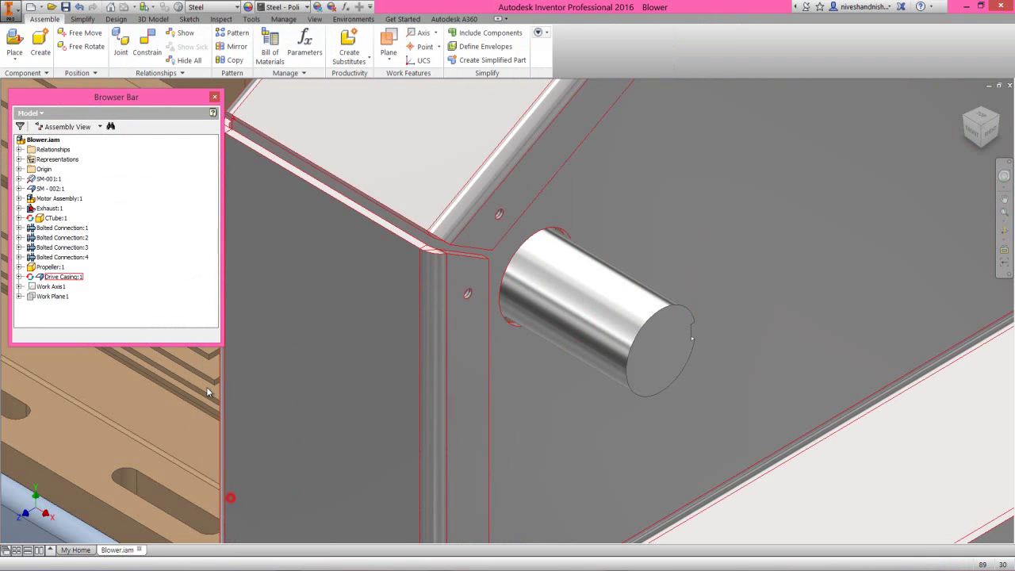
click(65, 8)
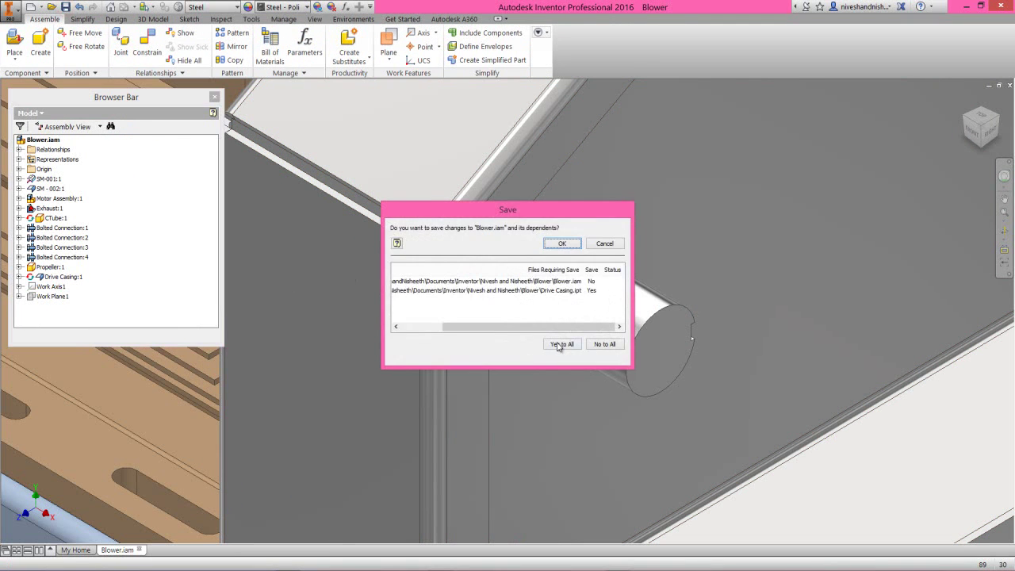
click(563, 242)
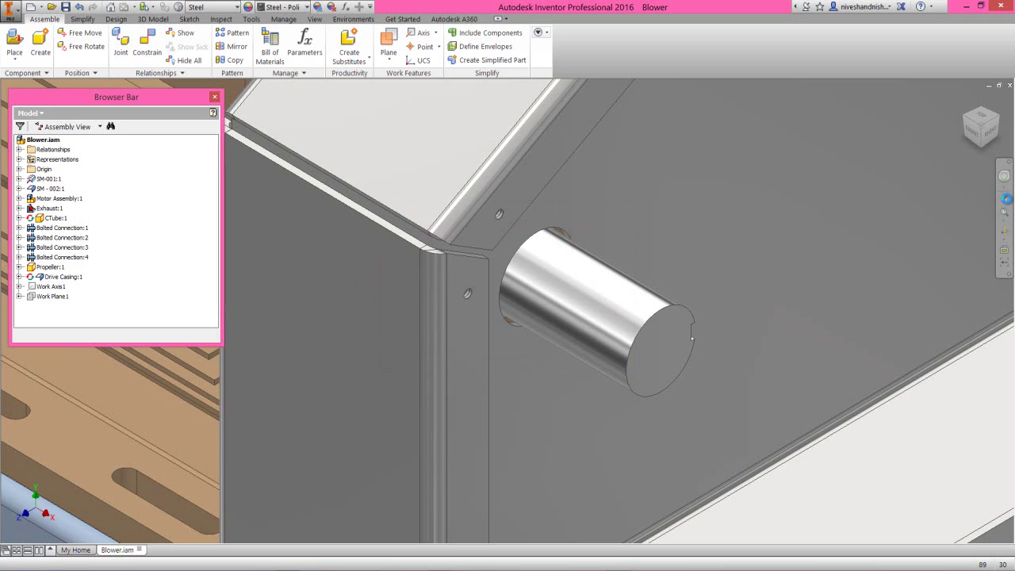
Step: Examine the clearance between the motor shaft and the new Drive Casing hole, ending with the whole blower in view
click(1004, 178)
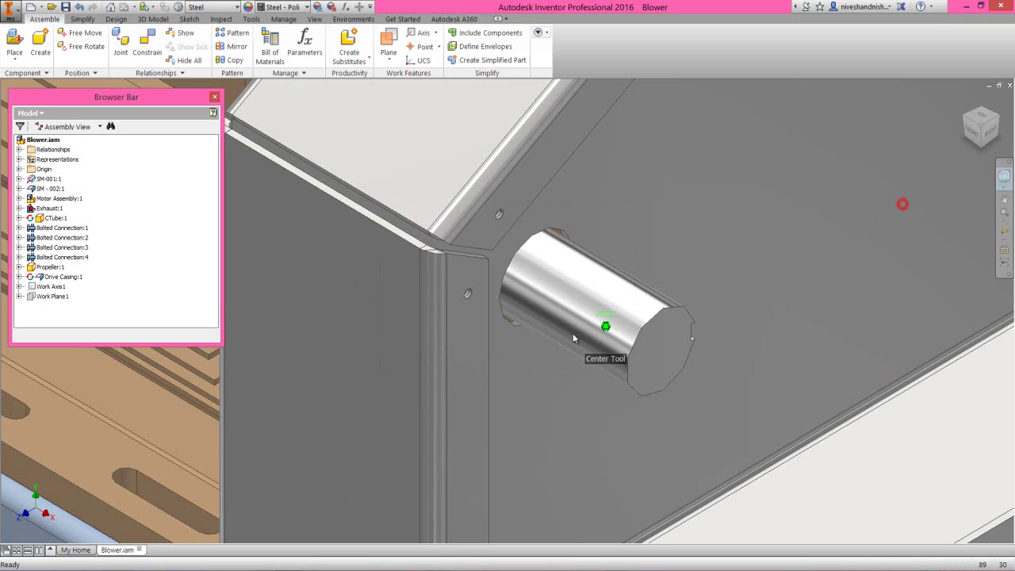
mouse_move(571, 308)
mouse_down()
mouse_move(558, 330)
mouse_move(467, 298)
mouse_up()
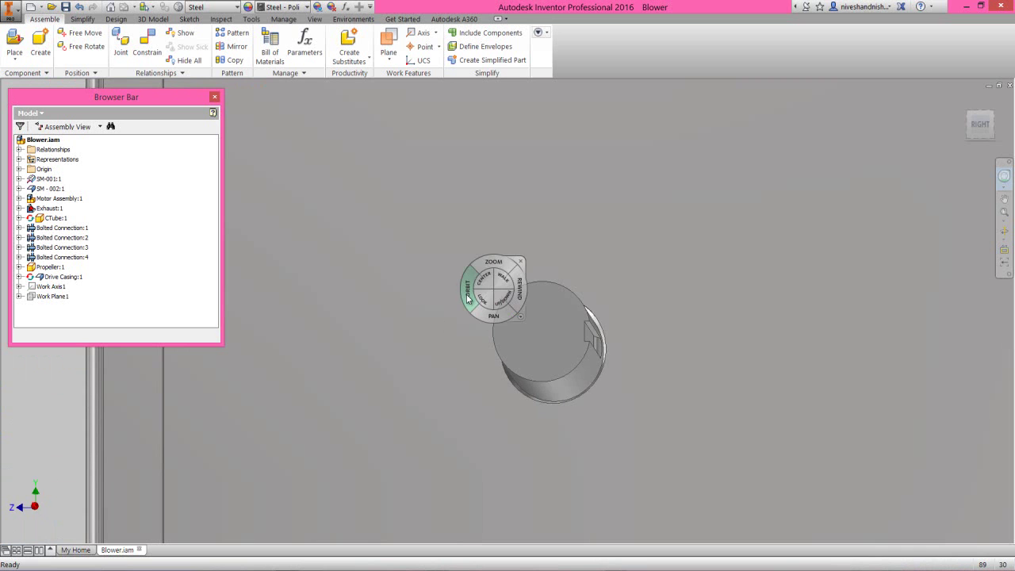
click(521, 262)
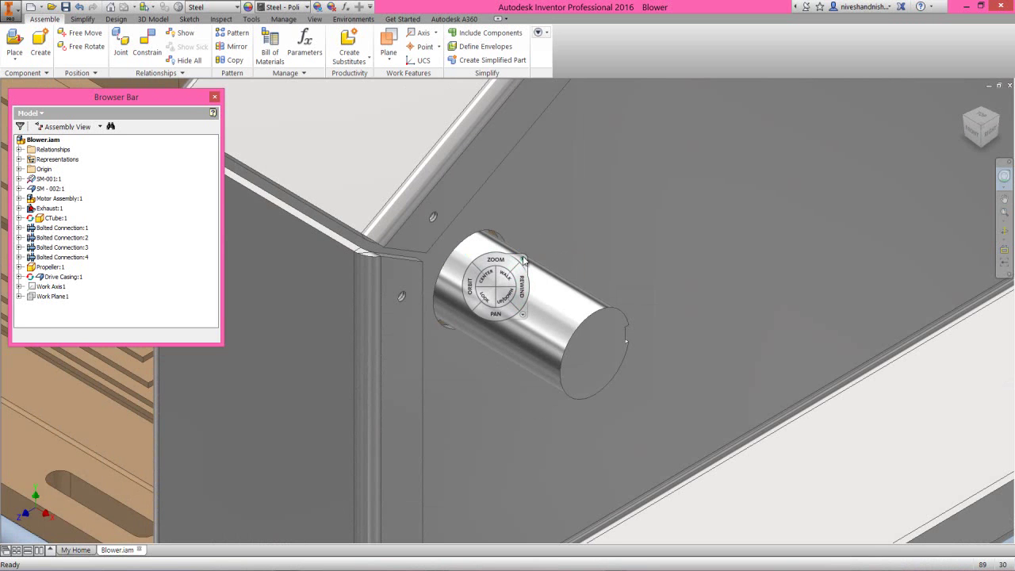
key(Escape)
click(560, 248)
click(1003, 213)
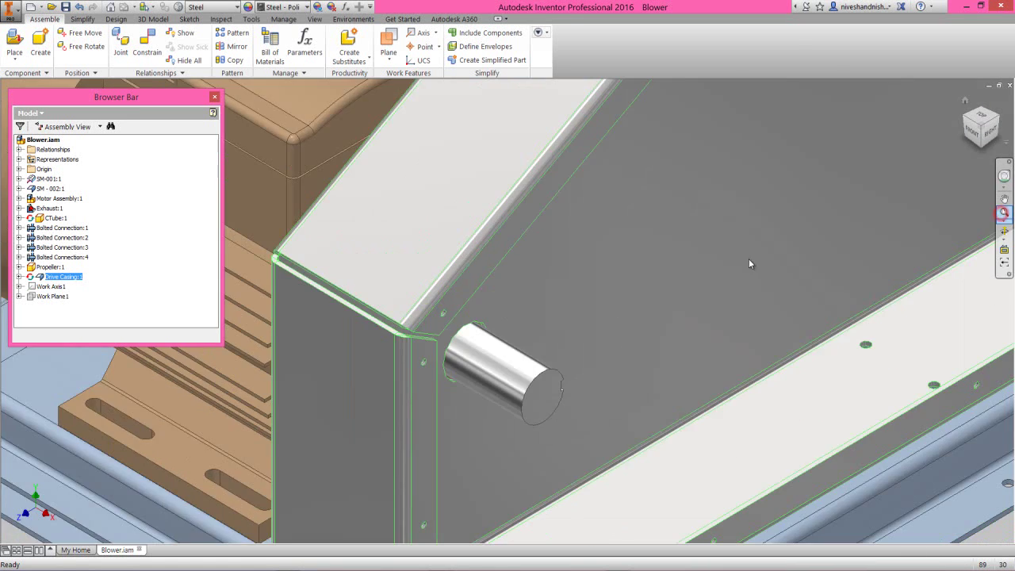
click(329, 318)
click(271, 276)
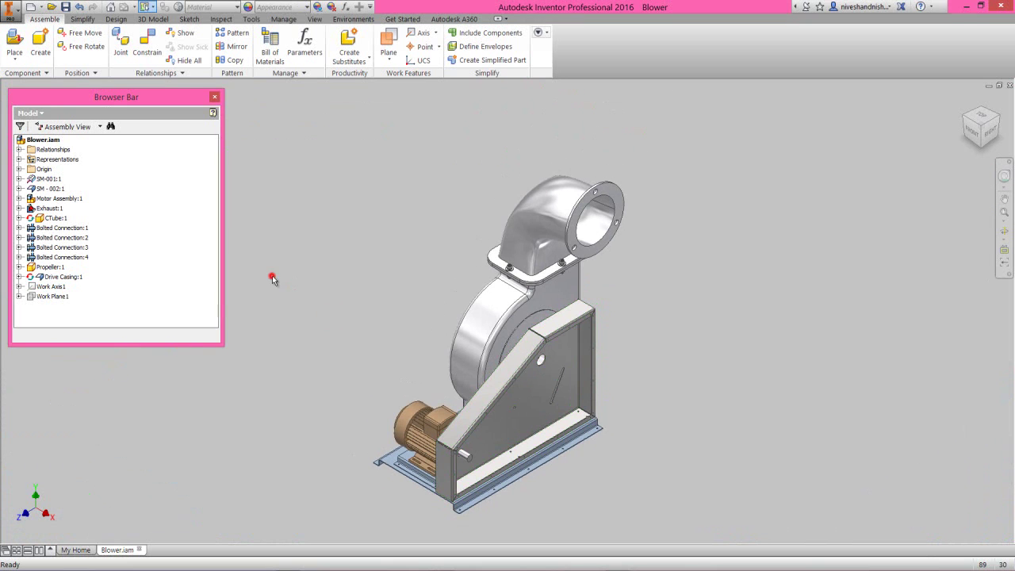
Step: Isolate the SM-001 and SM-002 sheet metal parts so the rest of the blower is hidden
right_click(49, 189)
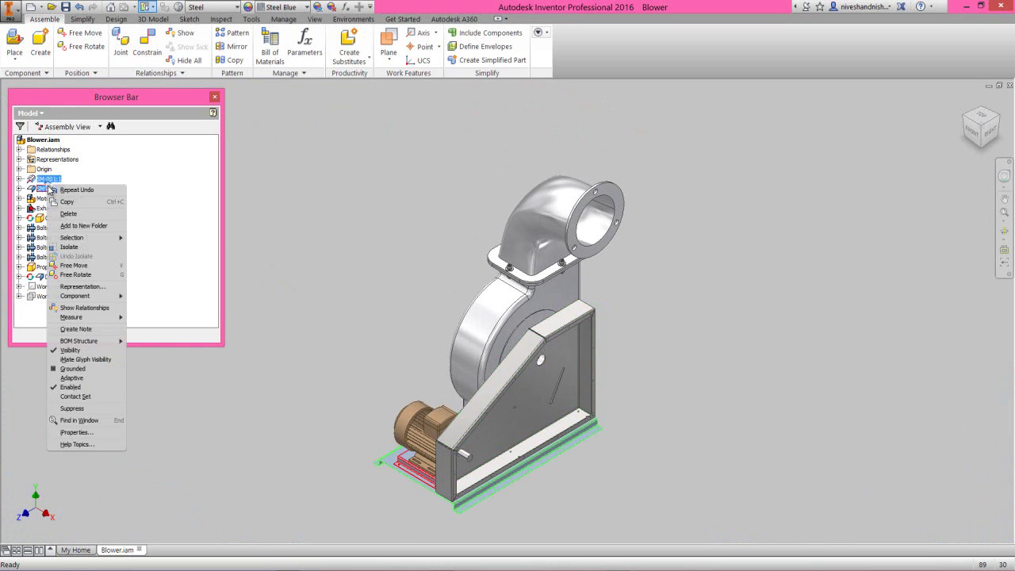
click(69, 247)
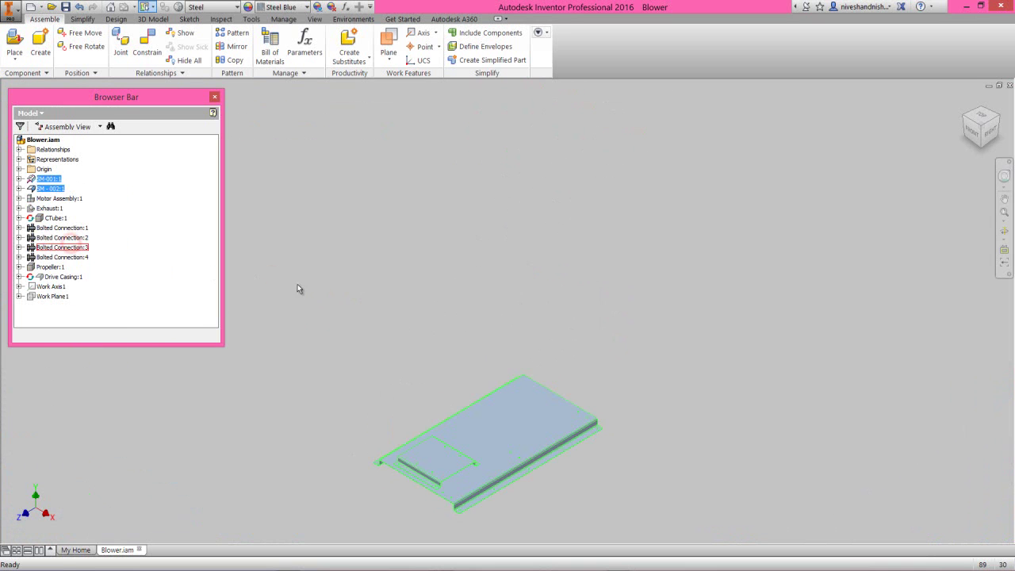
scroll(404, 509, up, 5)
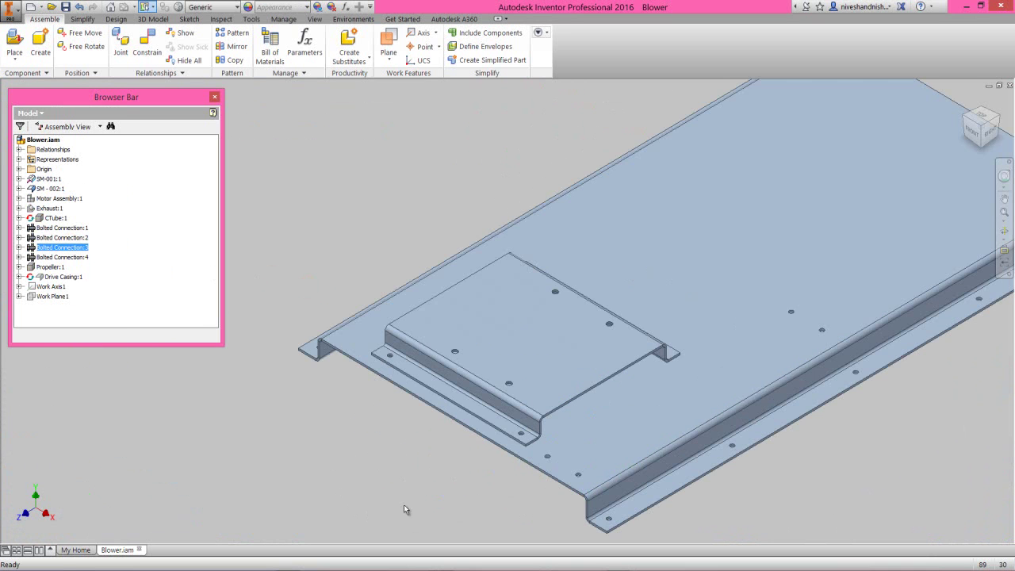
Step: Examine from above how the SM-002 flange holes line up with the holes in the SM-001 base beneath them
click(981, 118)
scroll(389, 277, up, 6)
scroll(380, 243, down, 6)
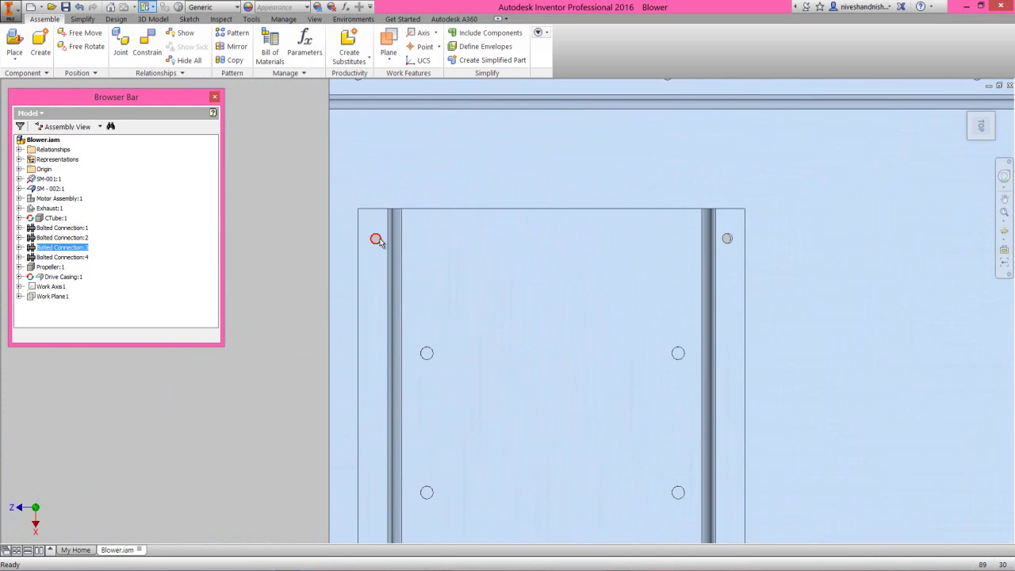
scroll(379, 435, up, 5)
scroll(379, 435, up, 4)
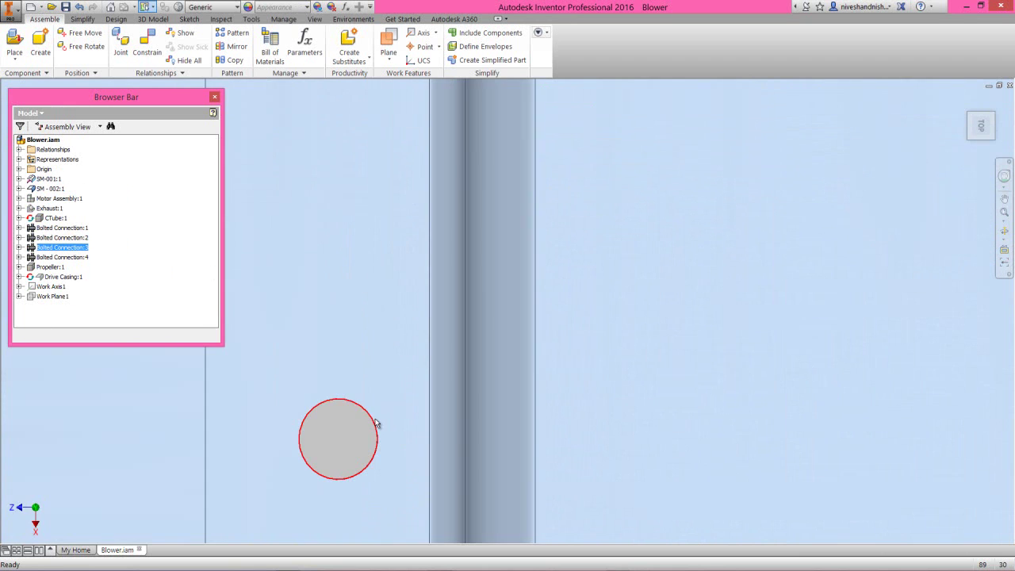
scroll(372, 427, down, 6)
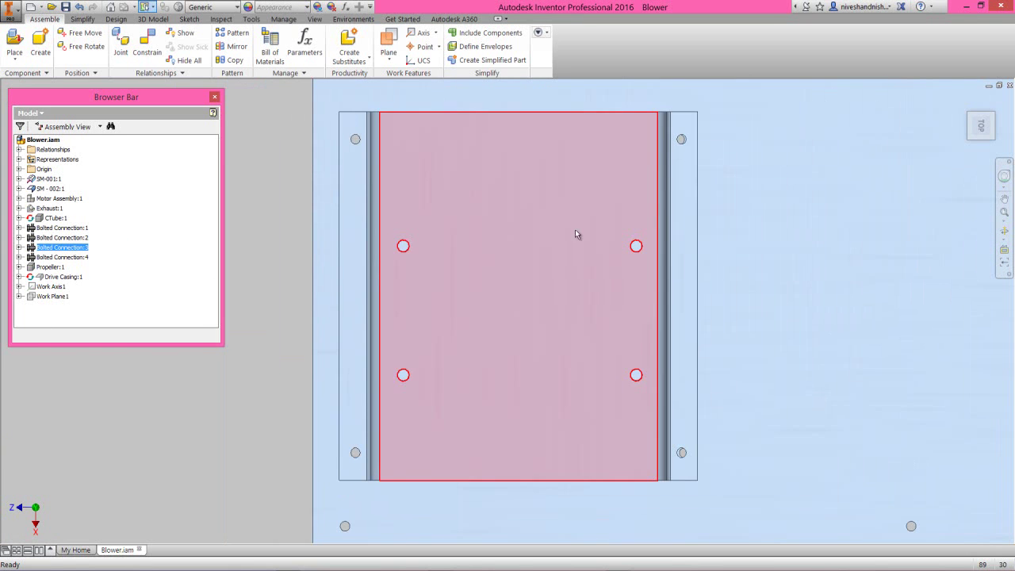
scroll(678, 133, up, 5)
scroll(681, 130, down, 5)
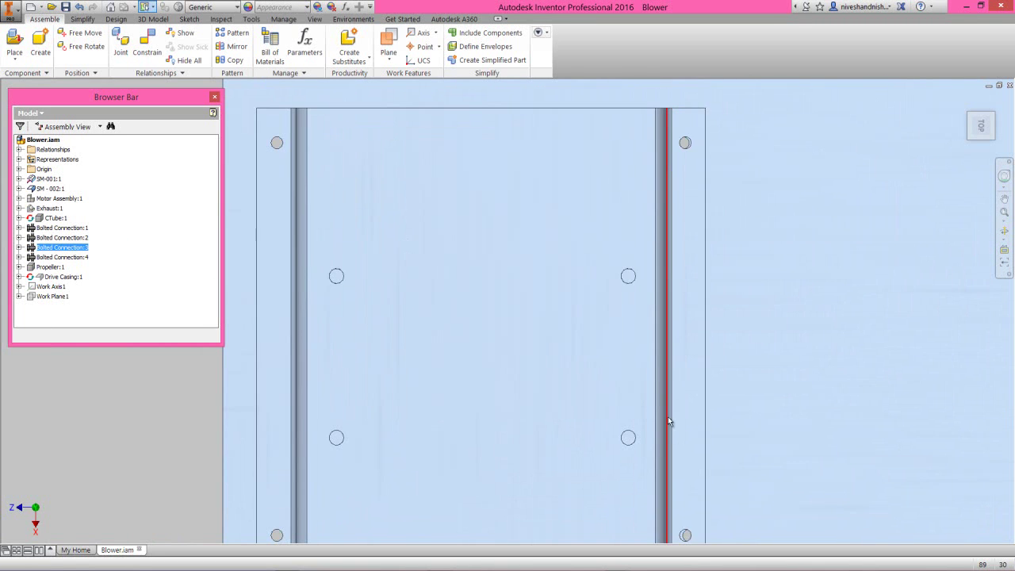
scroll(665, 424, up, 5)
scroll(582, 472, down, 3)
scroll(576, 473, down, 2)
scroll(575, 473, down, 2)
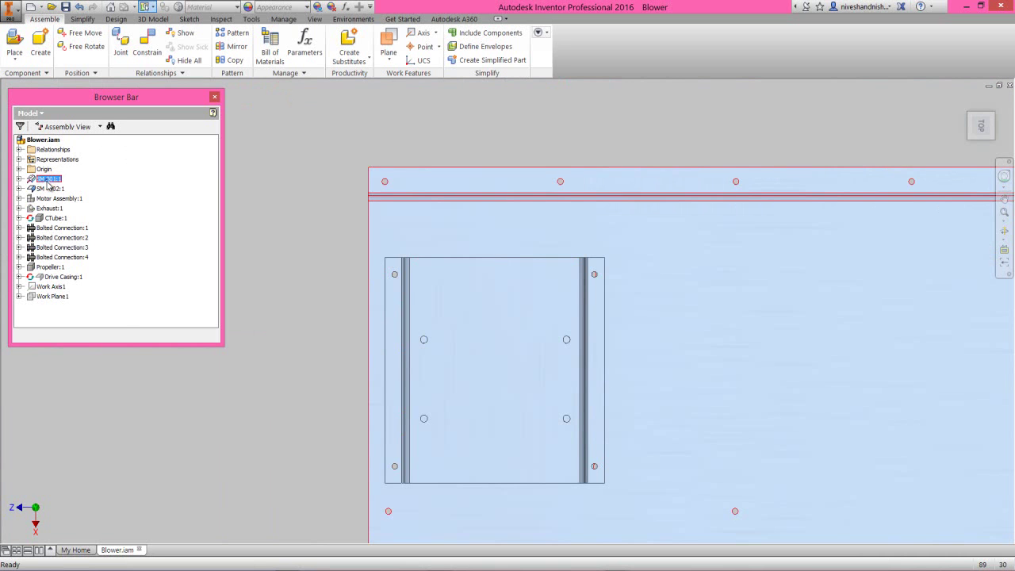
Step: Open SM-001 for editing in place and create a 2D sketch on its large upper face
right_click(49, 184)
click(65, 194)
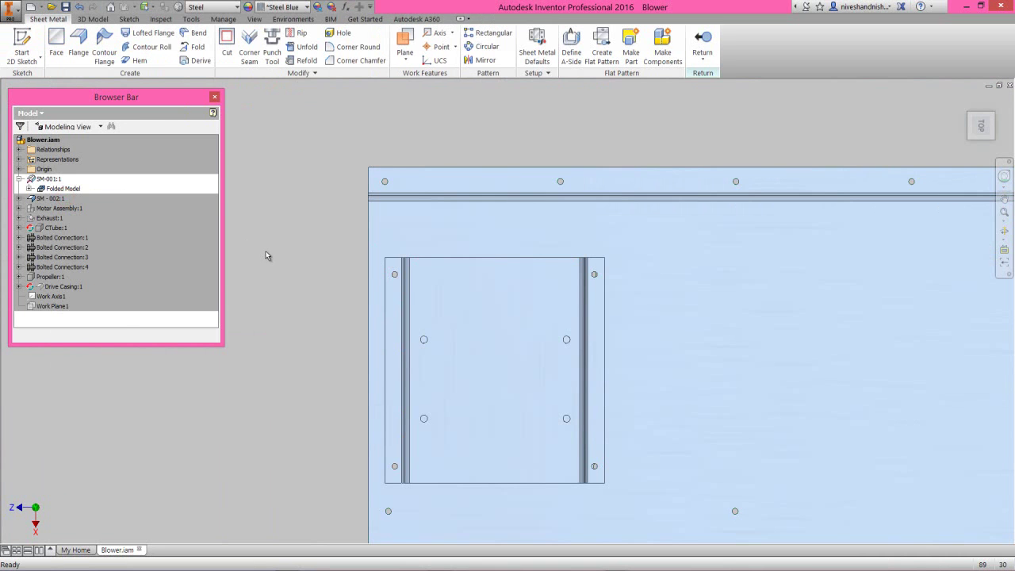
click(266, 254)
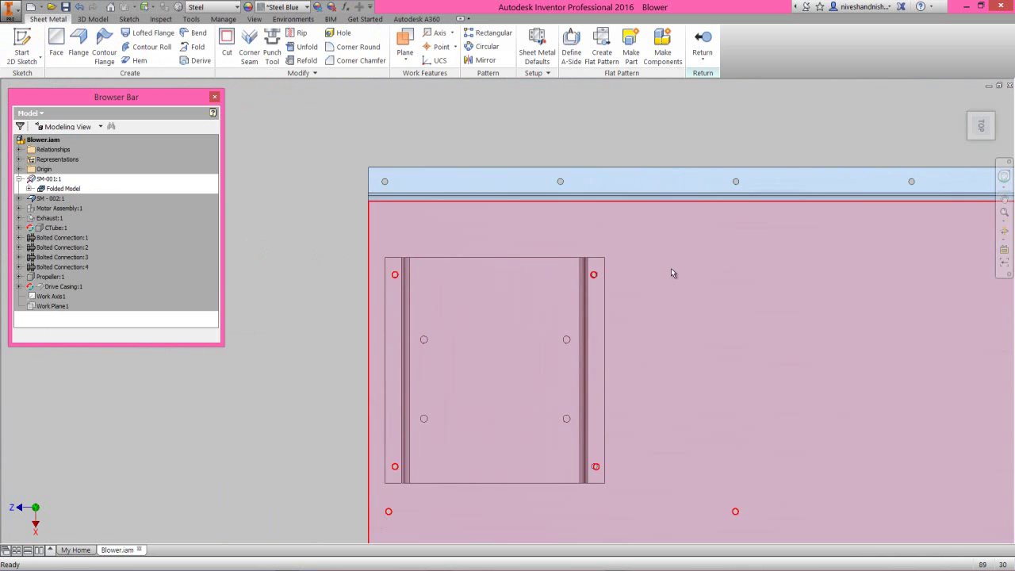
click(671, 266)
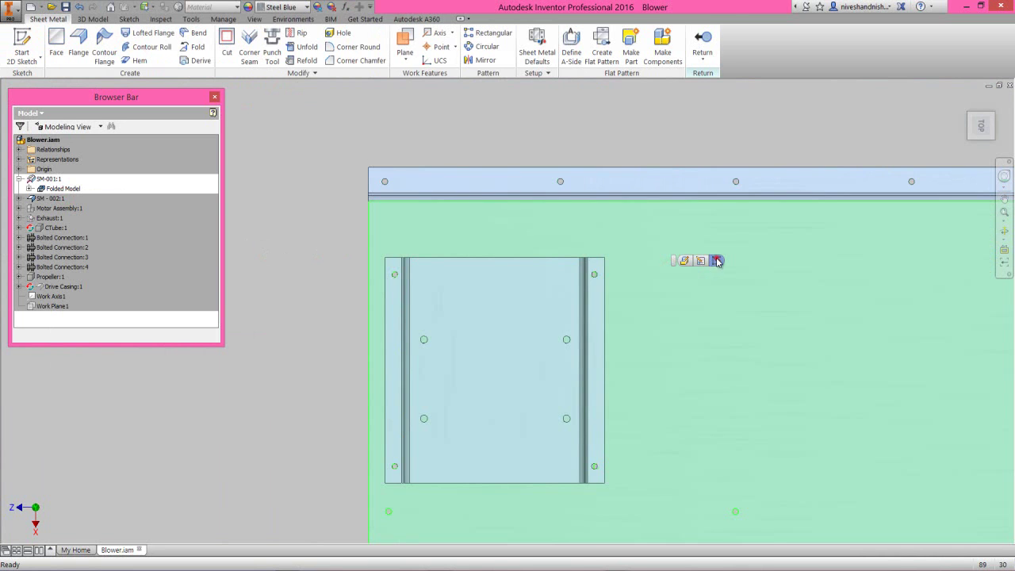
click(717, 262)
scroll(609, 267, down, 7)
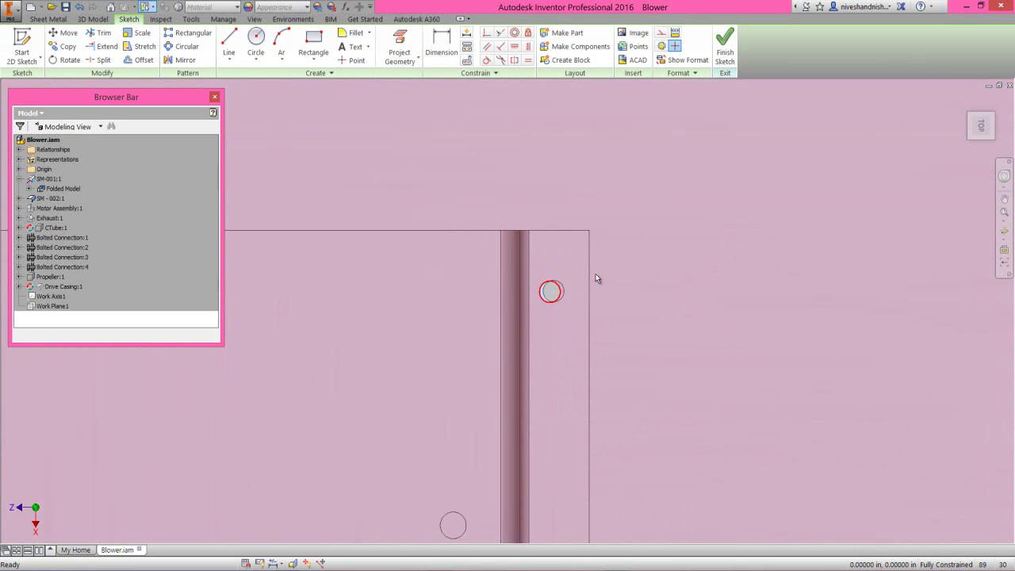
scroll(596, 273, down, 3)
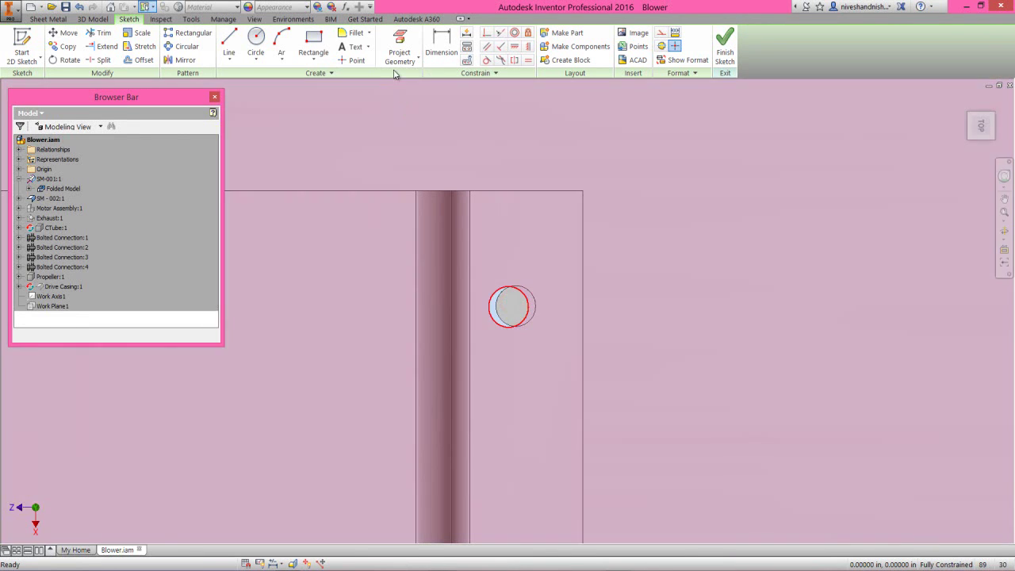
Step: Project the cut edges of the SM-002 mounting flange and its holes onto the SM-001 sketch
click(397, 54)
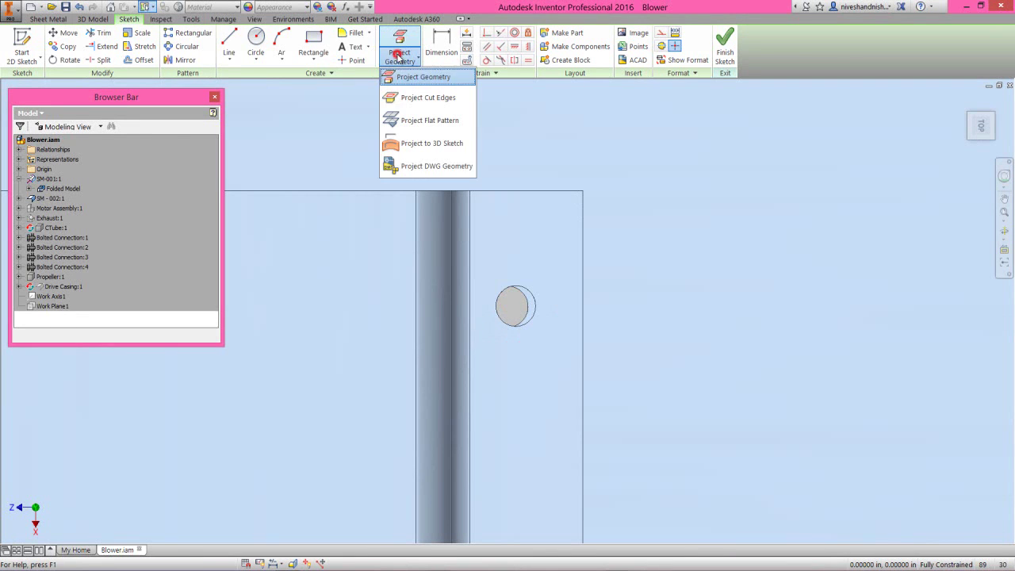
click(404, 97)
click(390, 222)
click(424, 149)
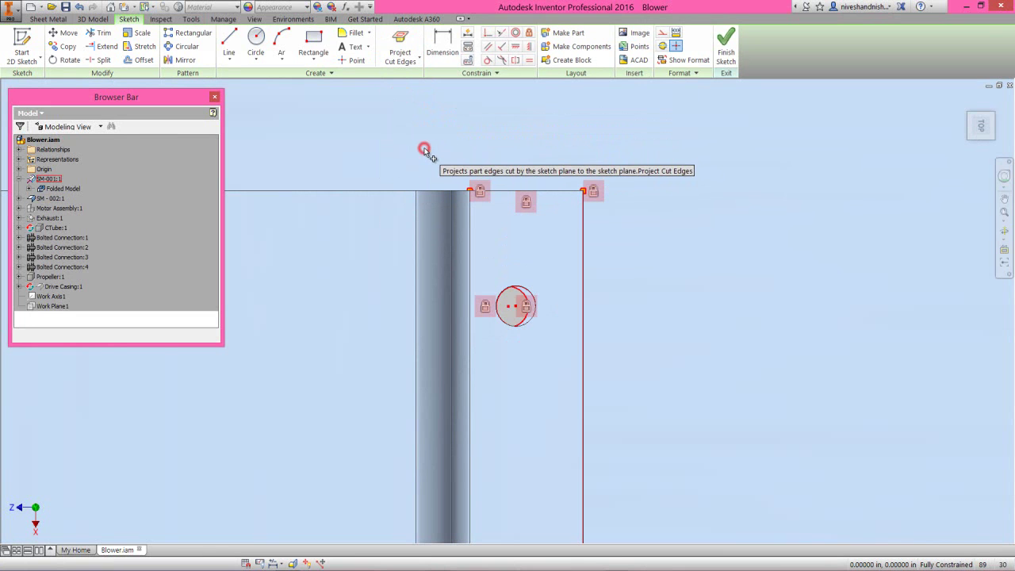
right_click(472, 161)
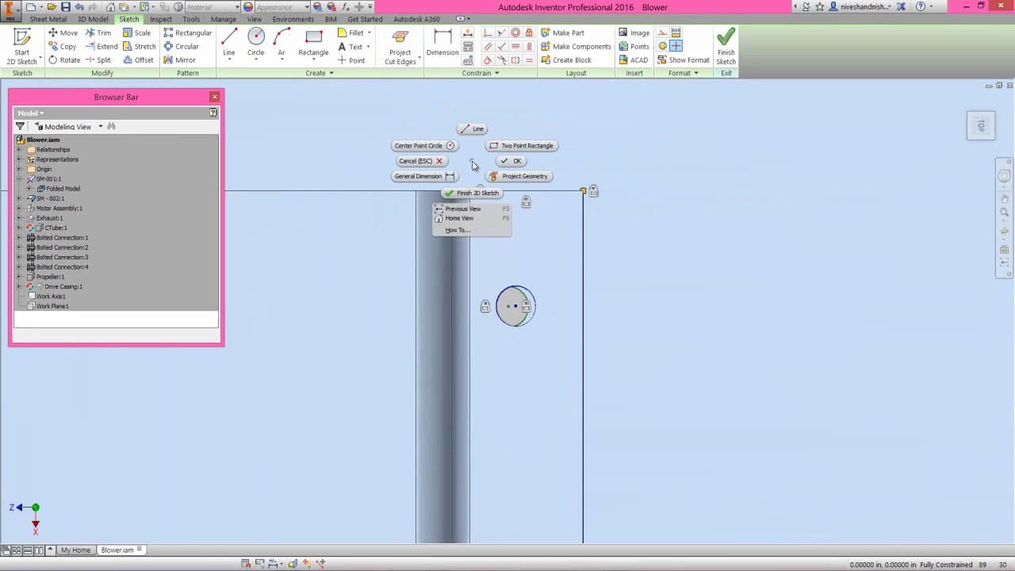
click(511, 161)
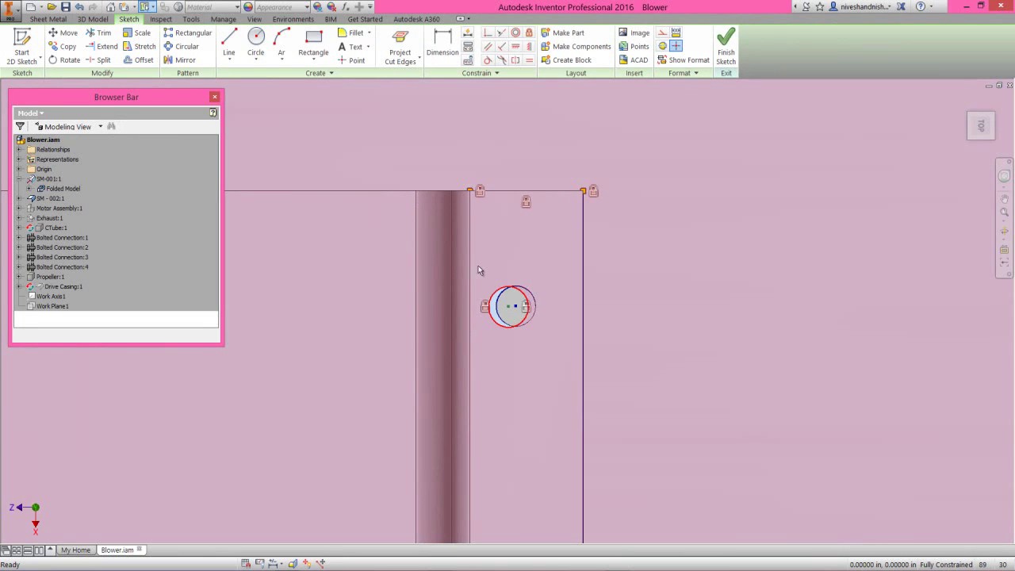
Step: Convert the projected outlines of the upper flange hole to construction and draw a circle about 0.44 in in diameter centred on that hole
drag(473, 252, 556, 354)
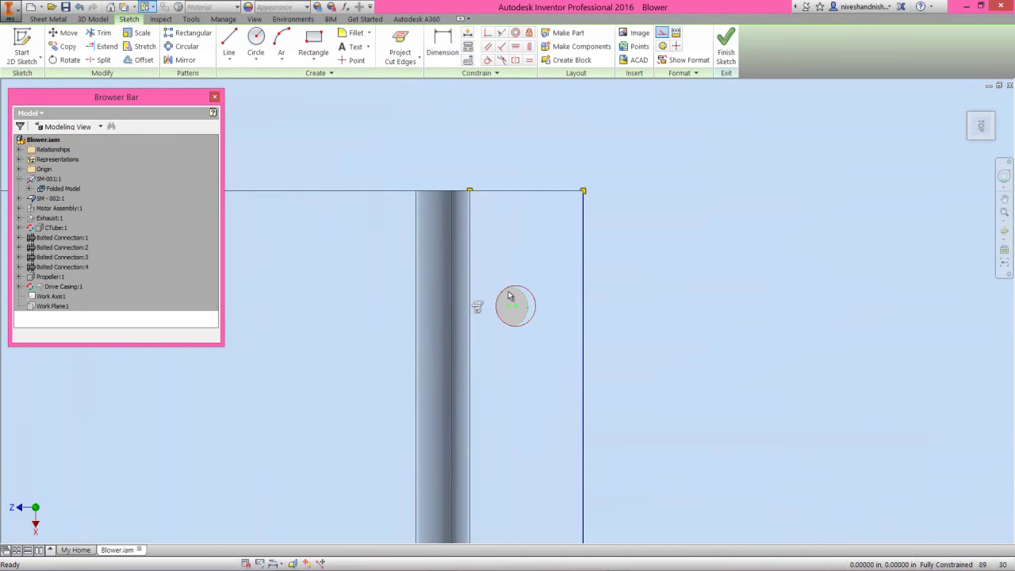
right_click(511, 299)
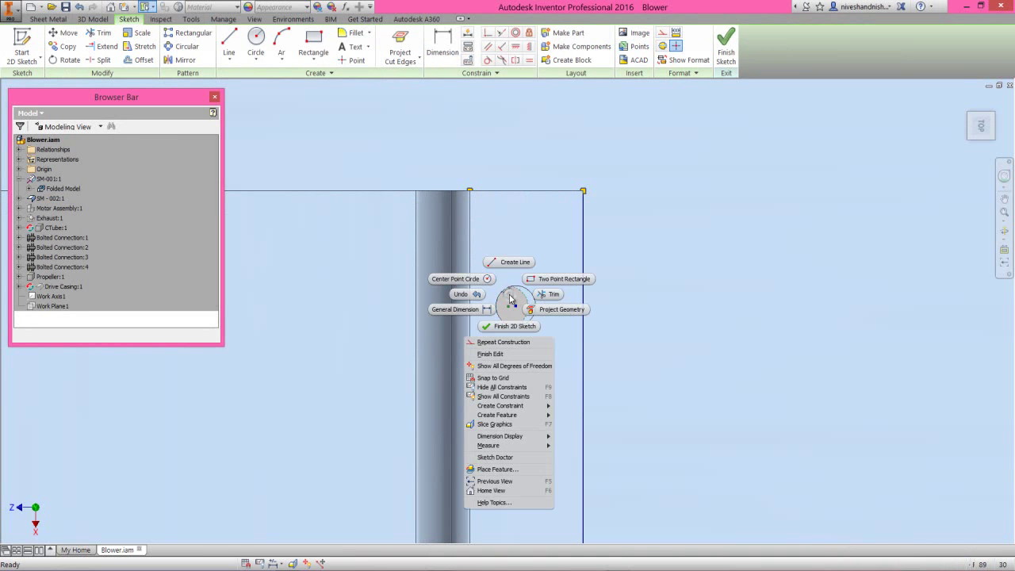
click(480, 279)
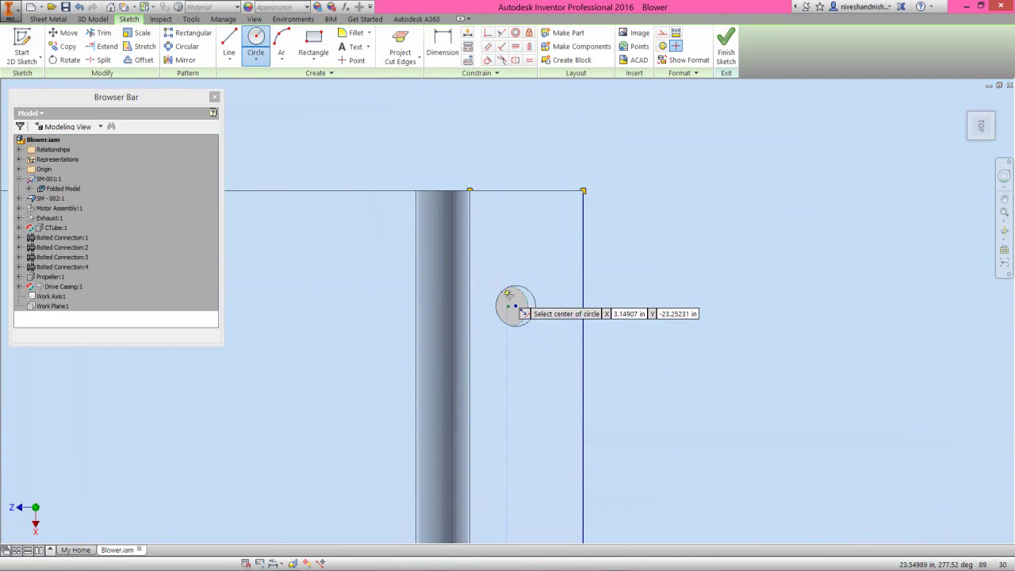
click(514, 304)
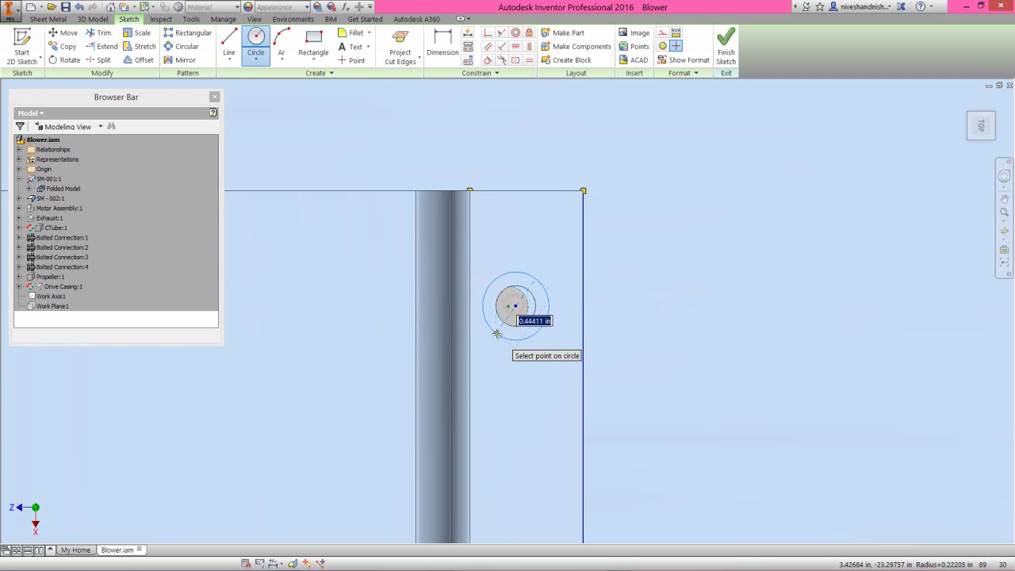
click(496, 333)
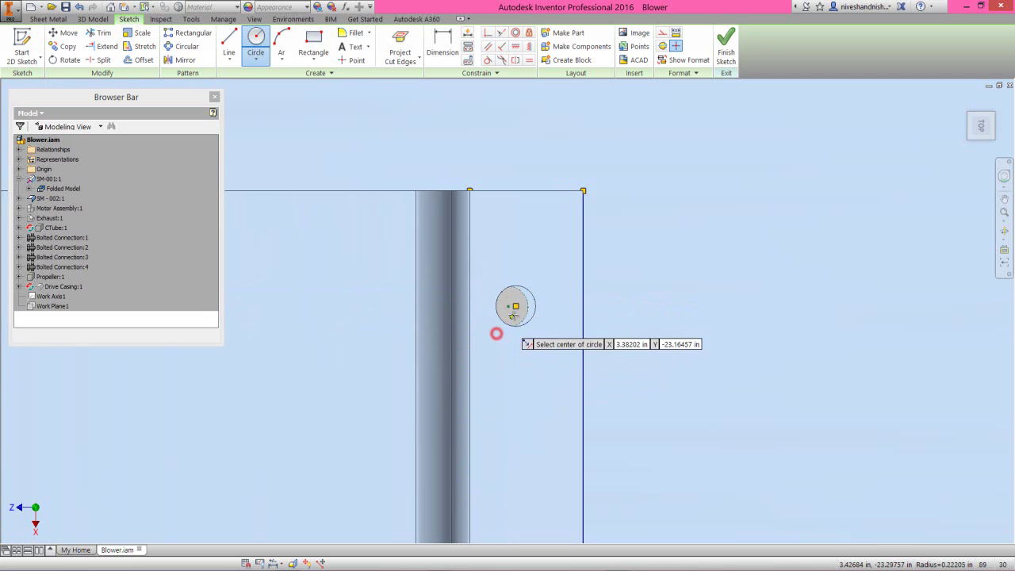
right_click(549, 231)
click(571, 236)
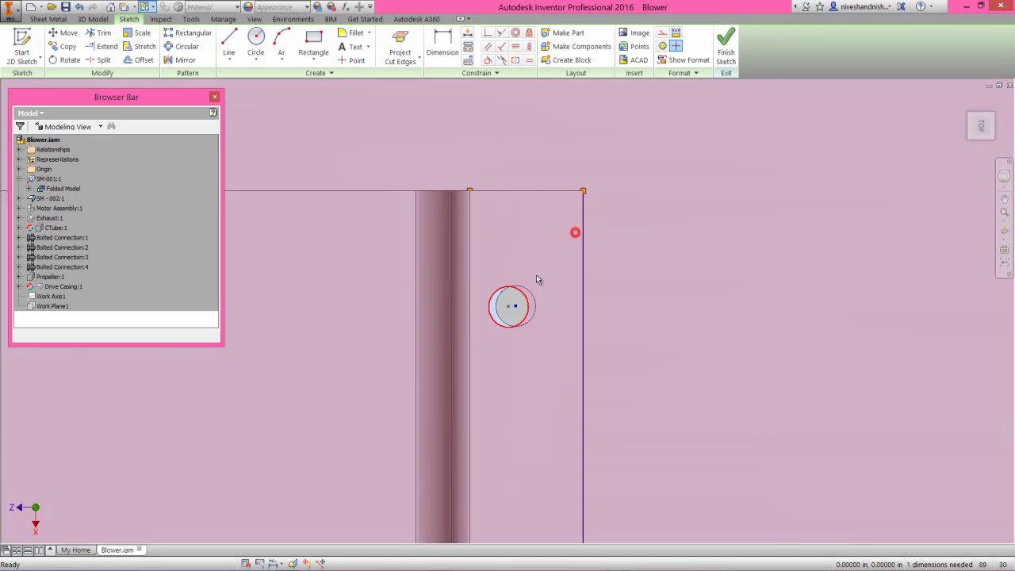
Step: Convert the projected hole outlines at the lower end of the same flange to construction geometry
scroll(531, 238, down, 5)
scroll(544, 362, up, 5)
scroll(510, 326, up, 3)
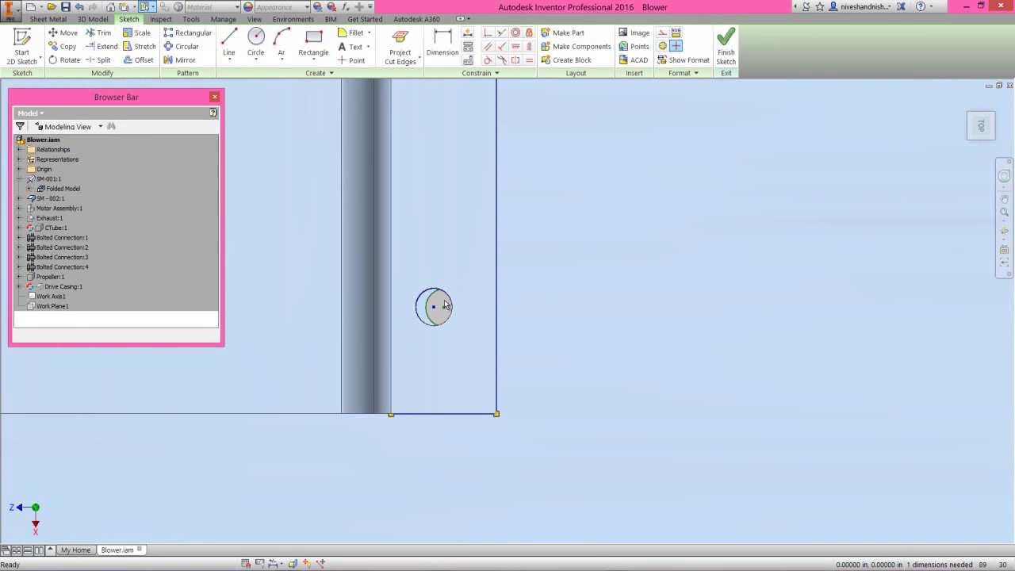
click(445, 305)
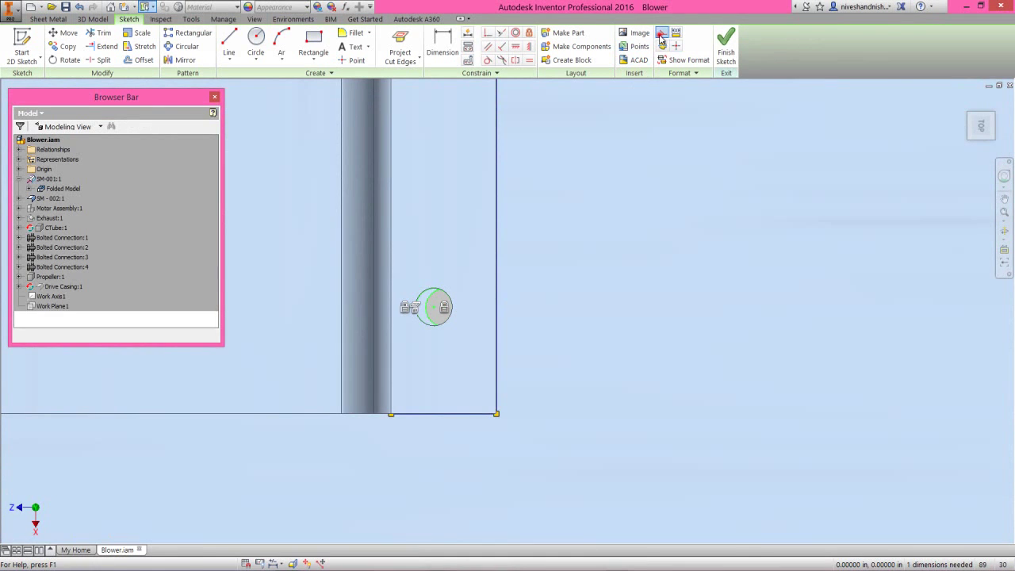
click(660, 36)
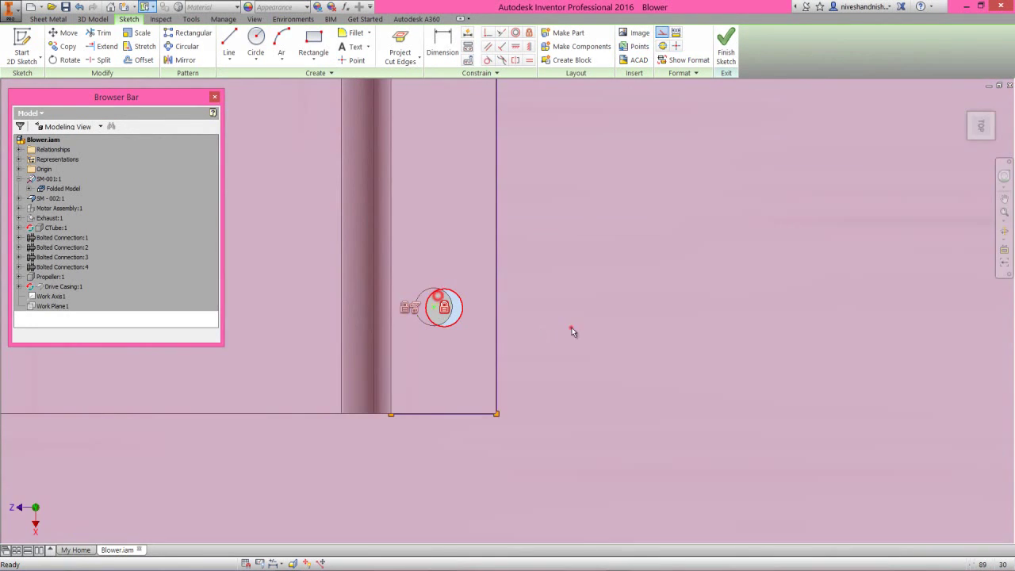
click(571, 328)
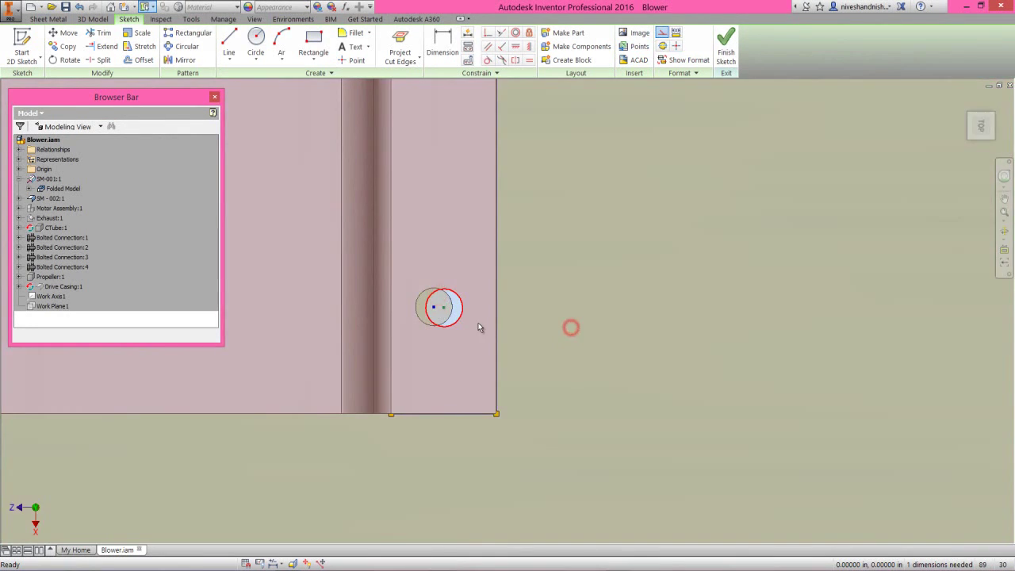
Step: Draw a circle about 0.48 in in diameter centred on the lower flange hole and finish the sketch
right_click(434, 305)
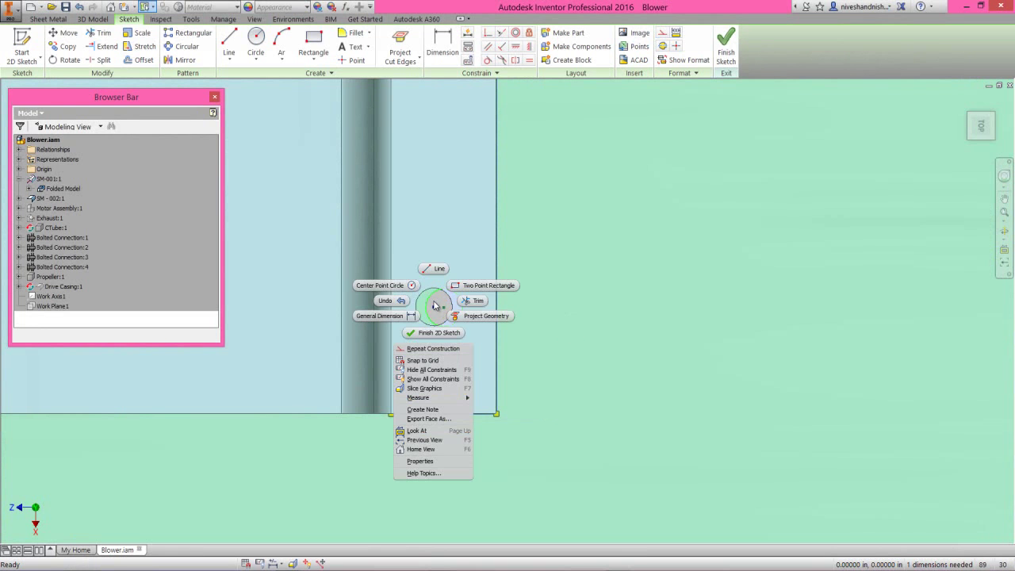
click(408, 284)
click(433, 307)
key(Escape)
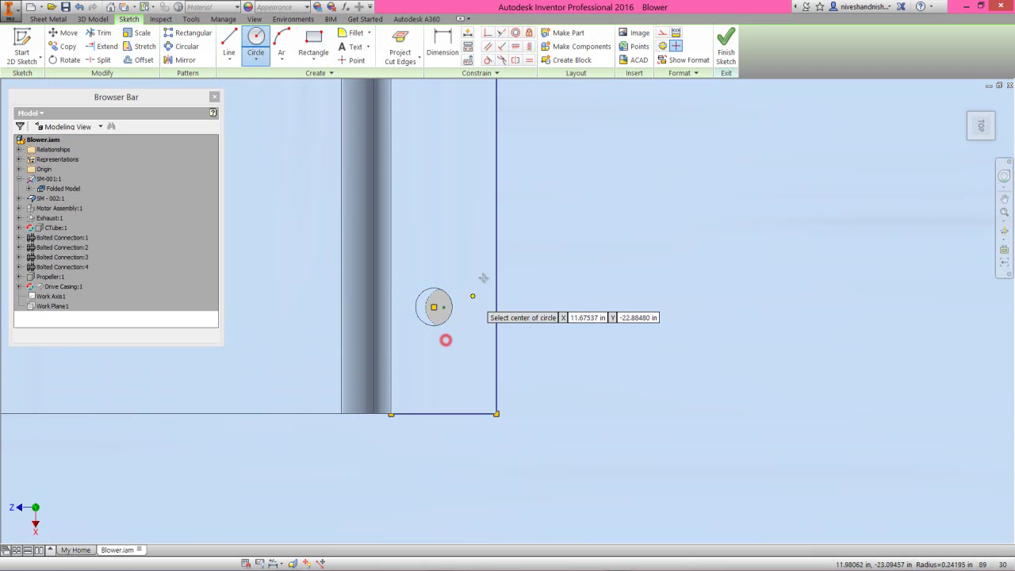
right_click(559, 209)
click(589, 215)
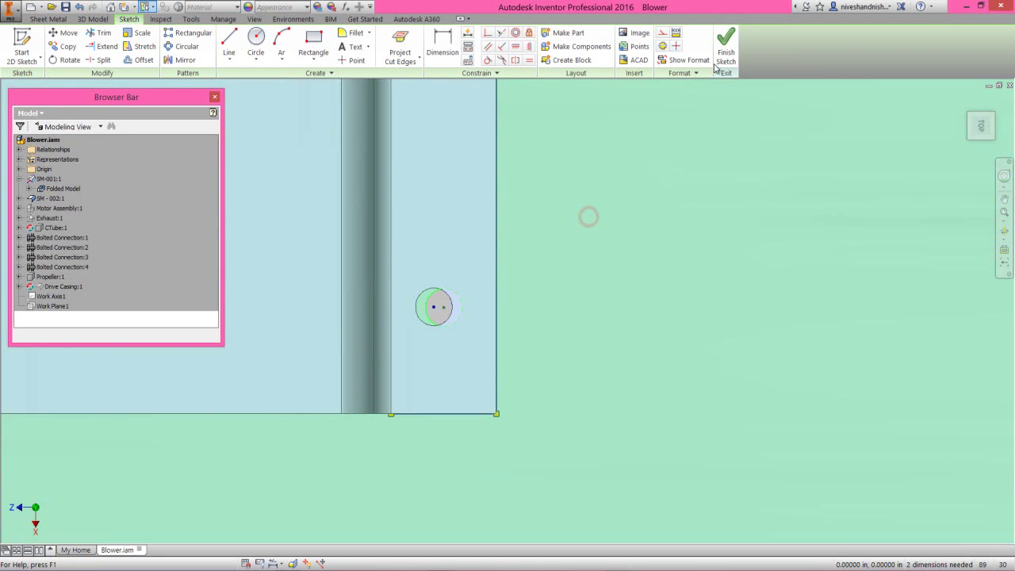
click(723, 49)
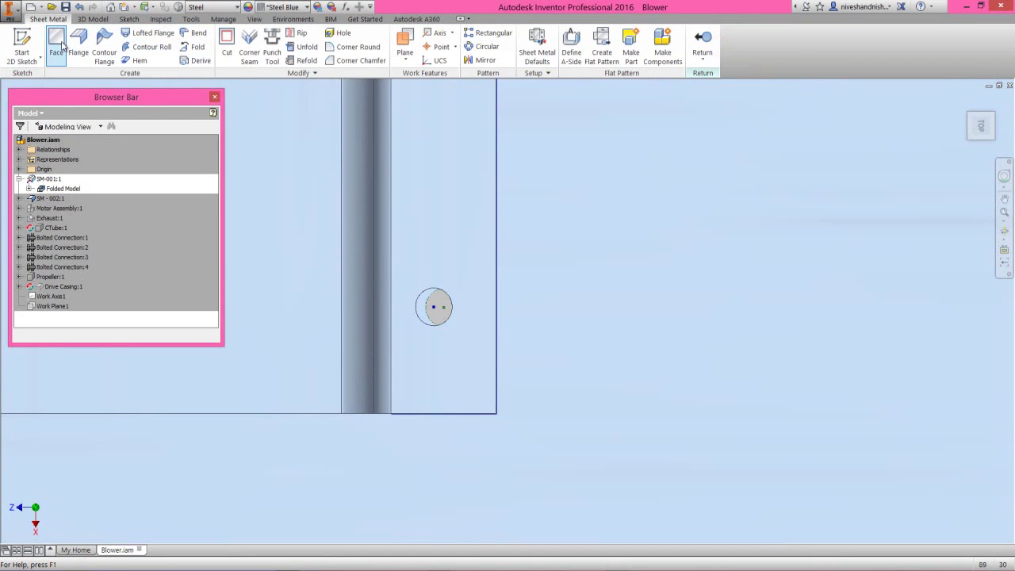
Step: Fill the two misaligned SM-001 holes under the SM-002 mounting flange with a Face feature from the sketched circles
key(f)
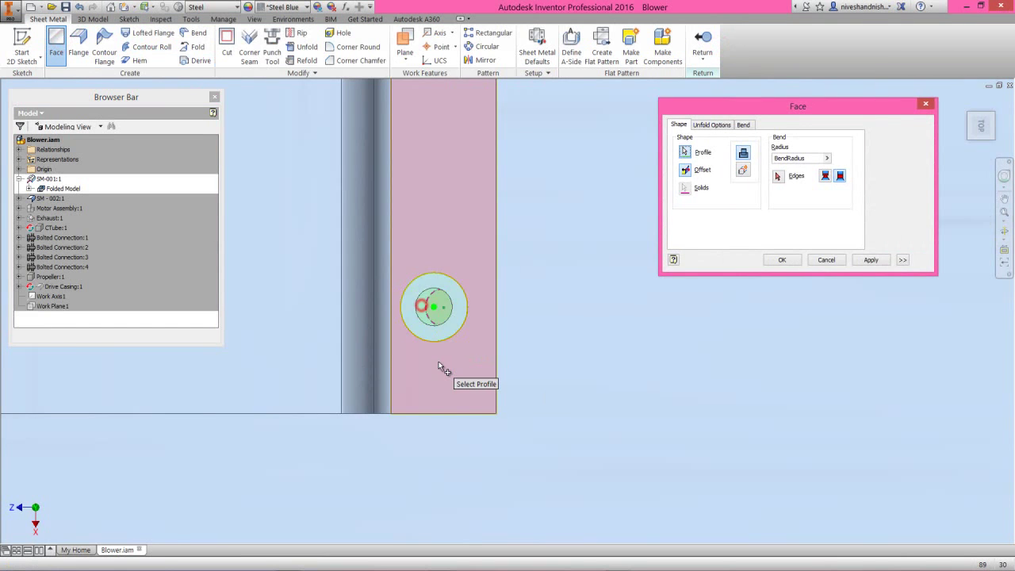
scroll(438, 361, down, 3)
scroll(442, 369, down, 3)
scroll(428, 276, up, 5)
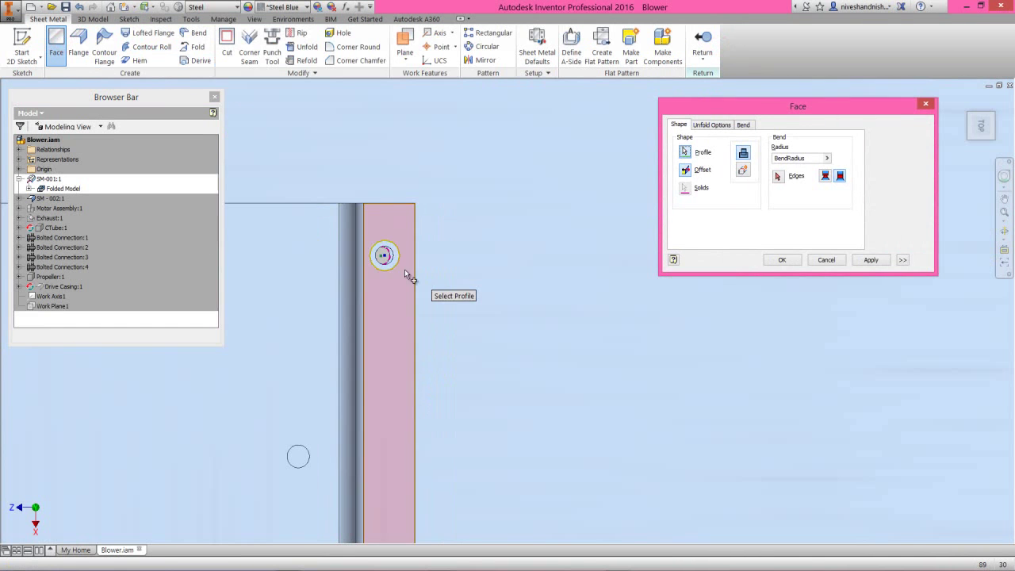
scroll(461, 254, down, 3)
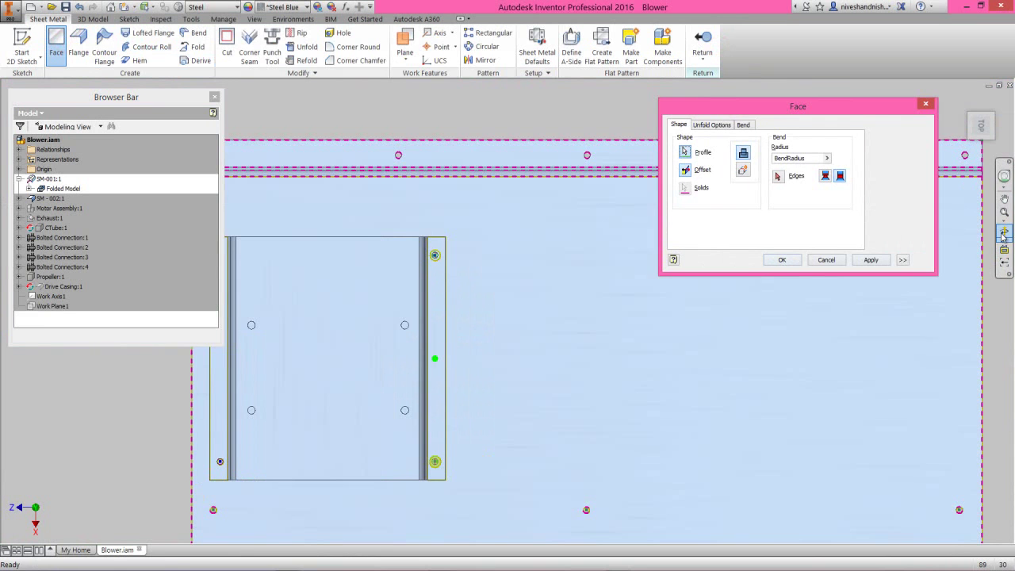
shift+middle_drag(464, 328, 455, 299)
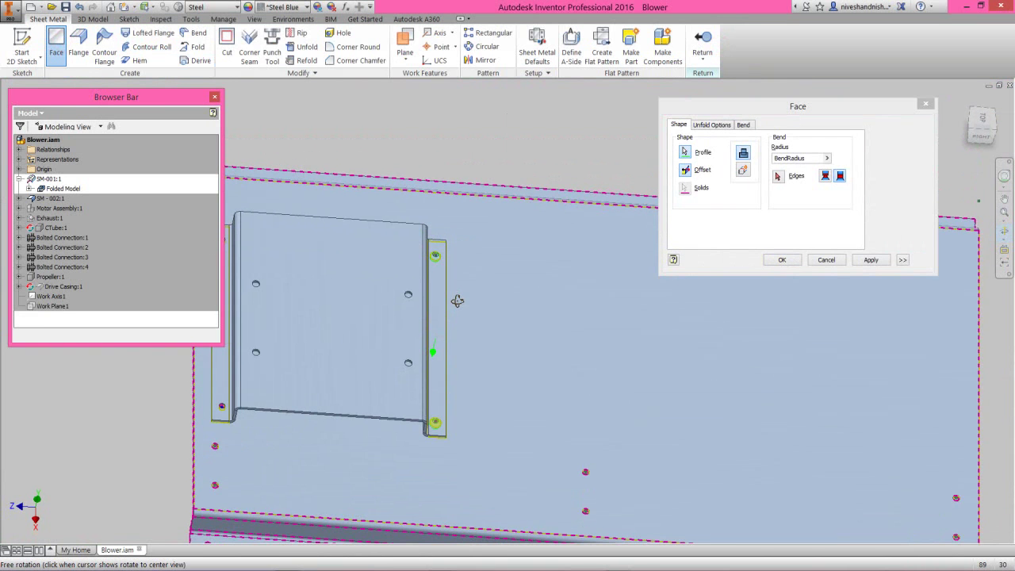
right_click(588, 306)
click(634, 304)
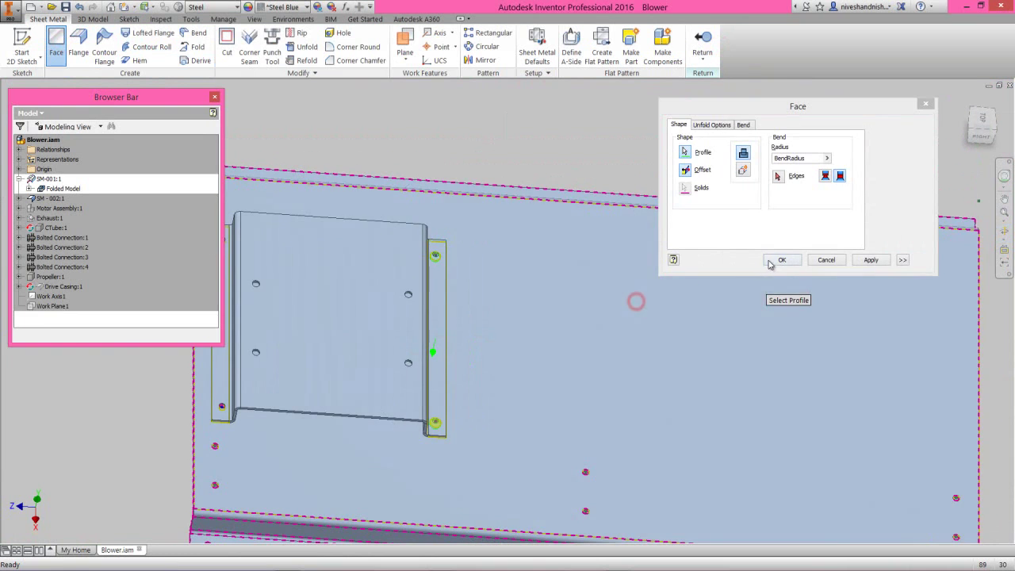
click(773, 262)
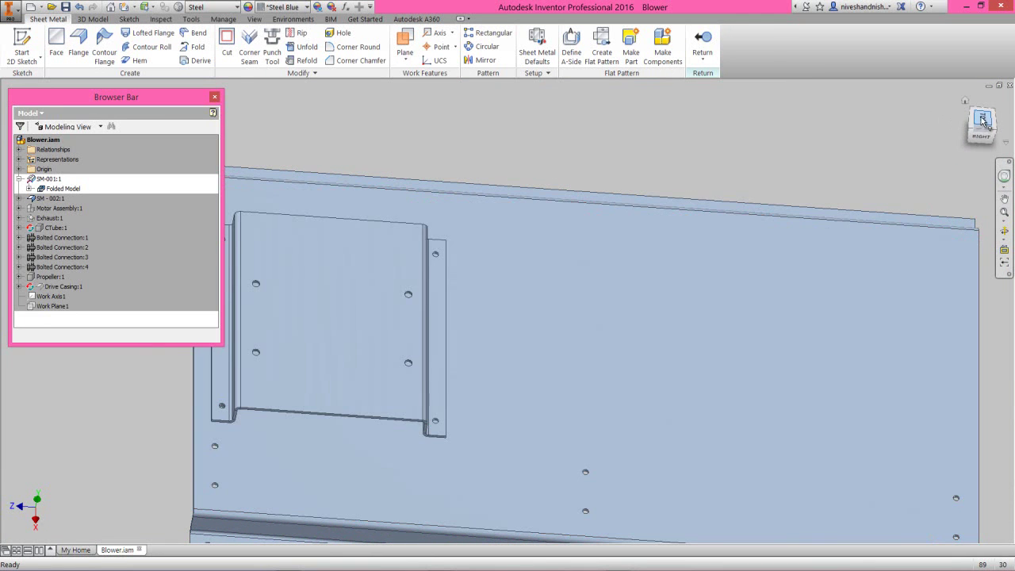
Step: Start a sketch on the SM-001 base face, project the two SM-002 flange hole outlines onto it and finish the sketch
click(981, 119)
scroll(475, 249, up, 6)
click(564, 256)
click(607, 242)
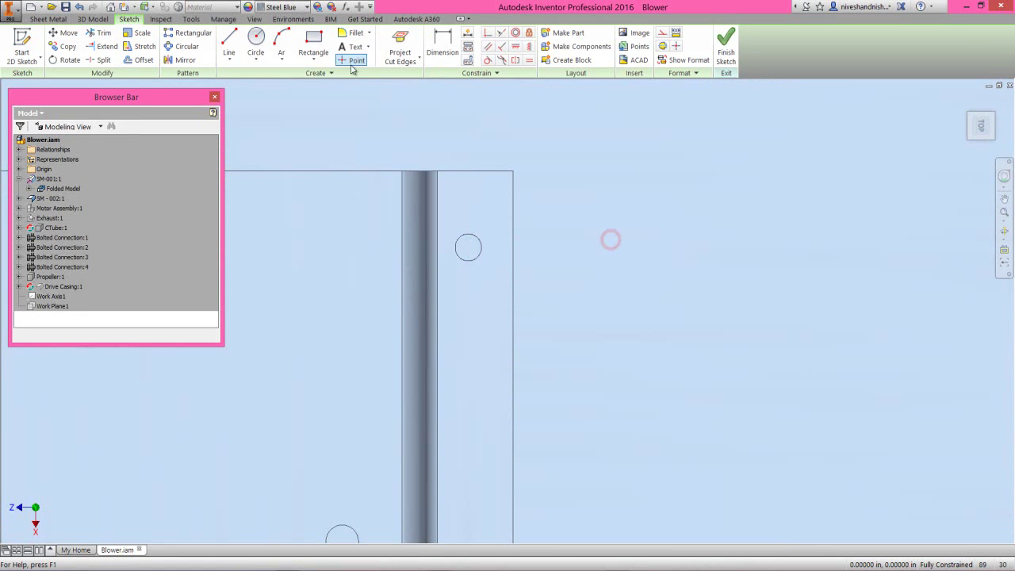
click(400, 57)
click(409, 75)
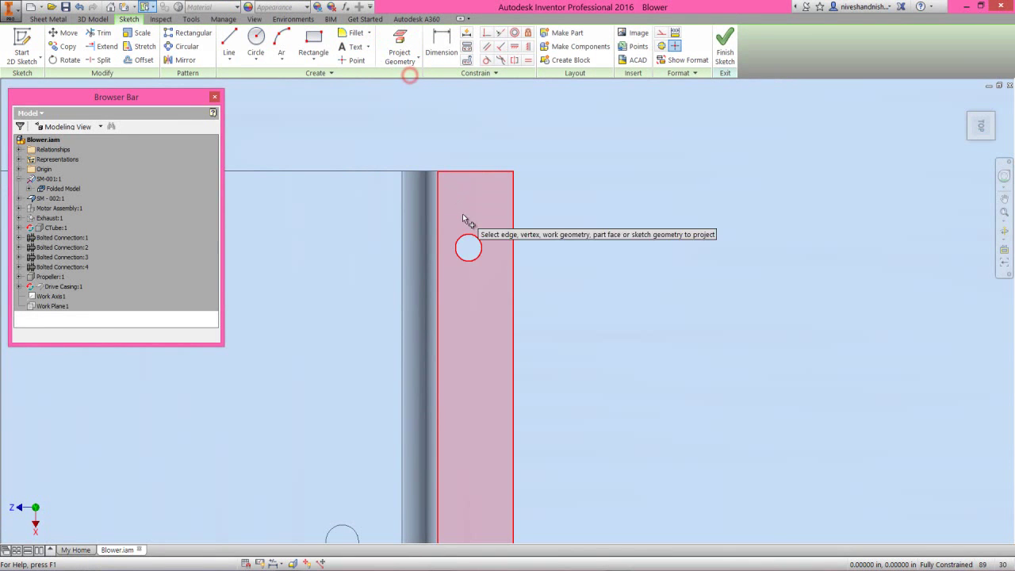
scroll(496, 220, down, 5)
scroll(475, 404, down, 3)
scroll(508, 415, up, 5)
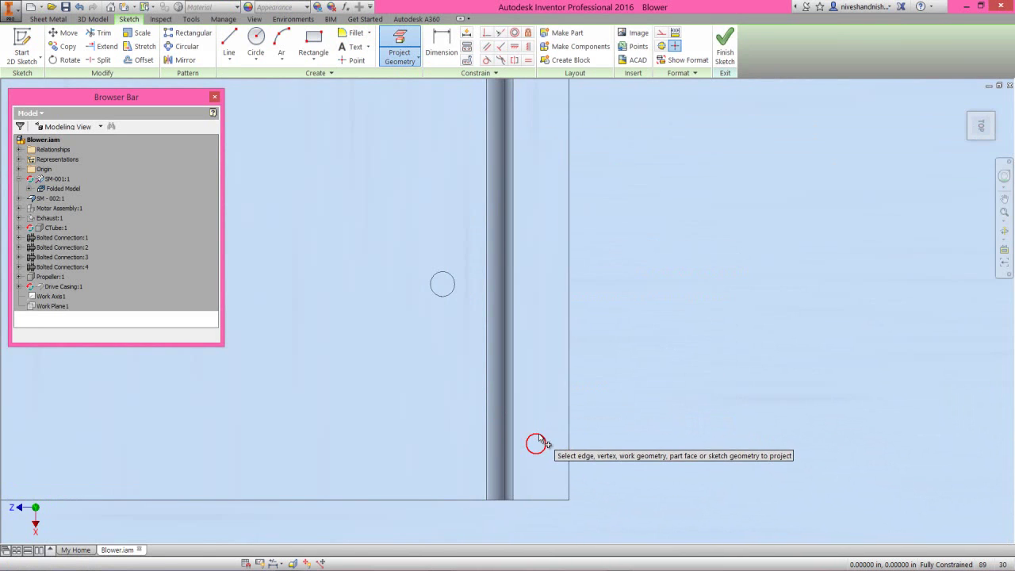
click(539, 441)
click(724, 48)
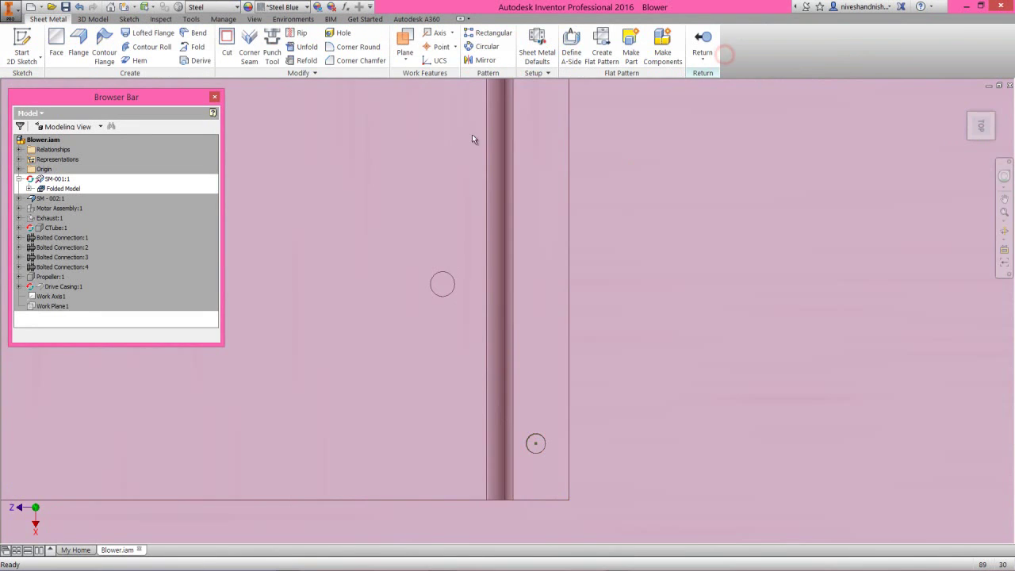
Step: Cut the two projected hole circles through the SM-001 base by the sheet Thickness
click(227, 44)
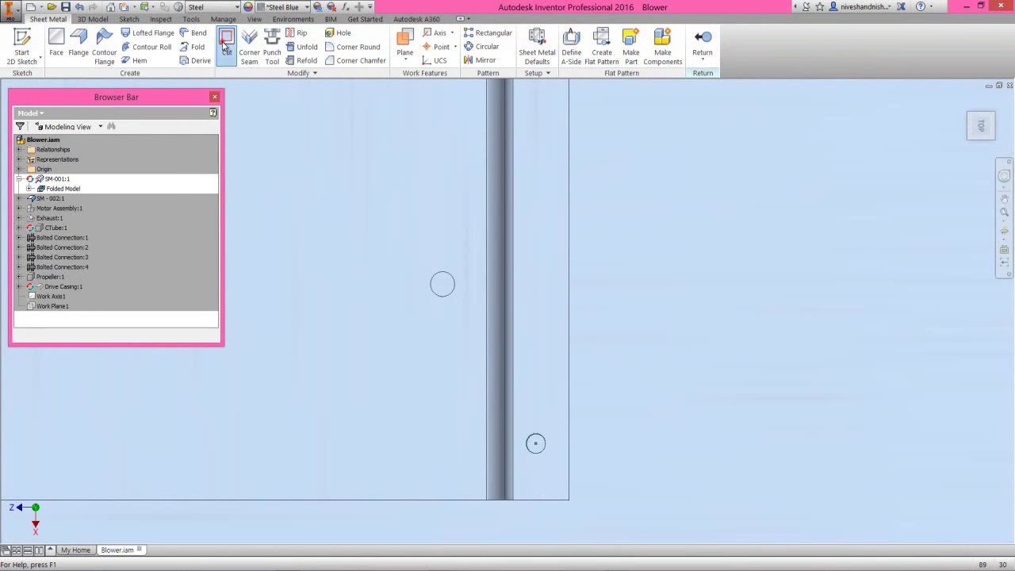
click(536, 446)
scroll(535, 444, down, 3)
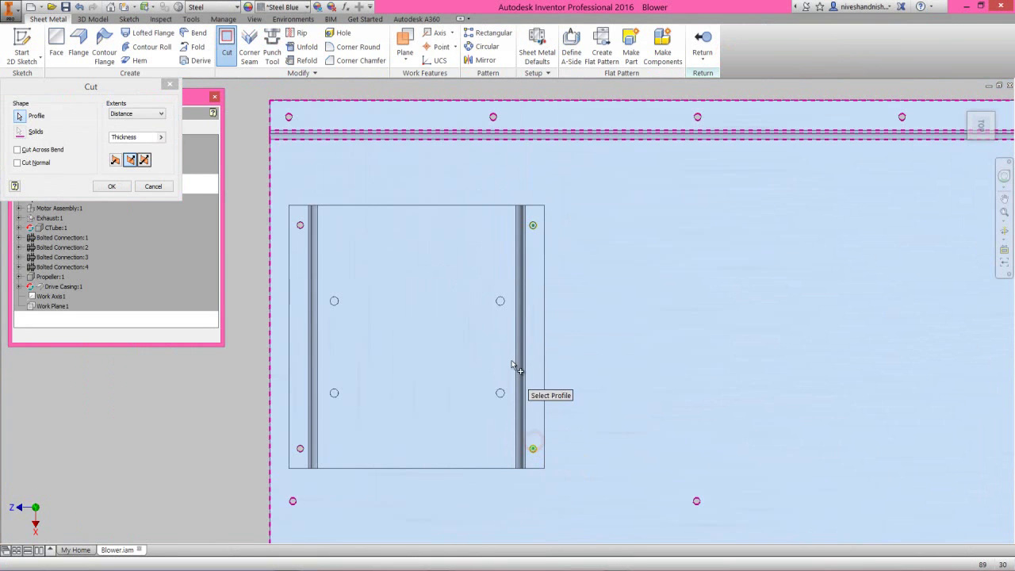
click(533, 226)
click(111, 187)
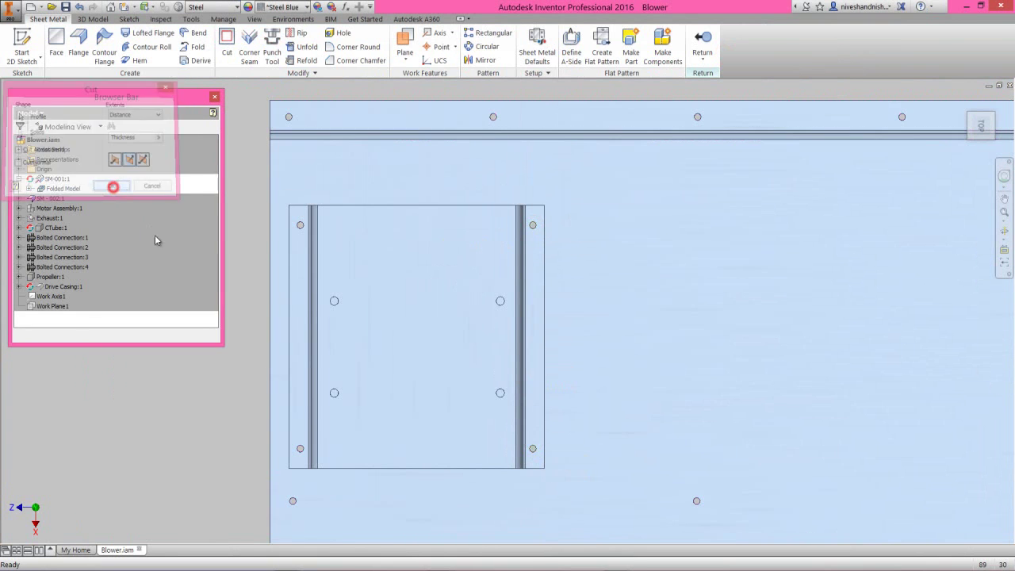
Step: Return to the Blower assembly from editing SM-001 and undo the isolation to show all components
scroll(539, 449, up, 5)
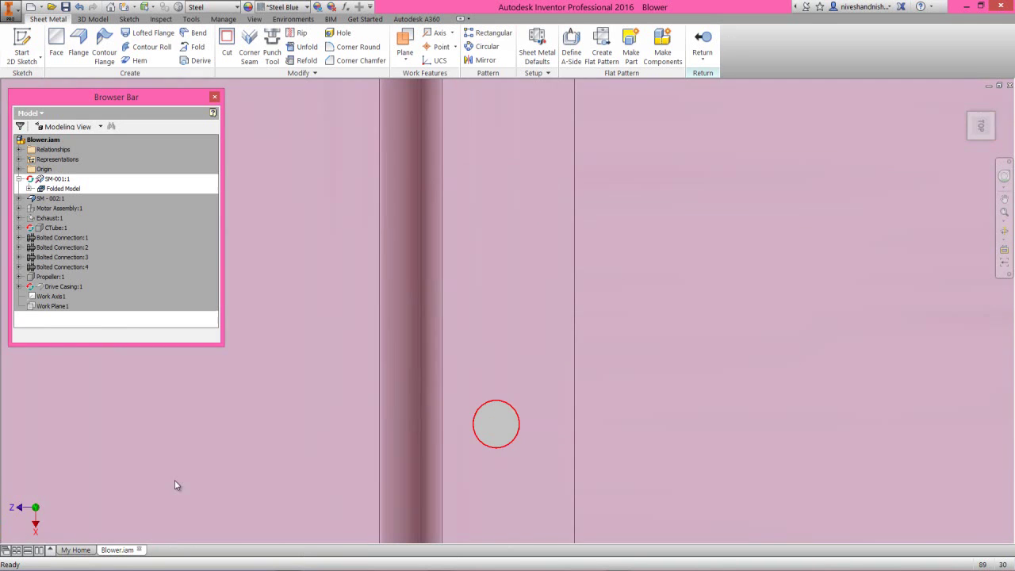
scroll(377, 381, down, 4)
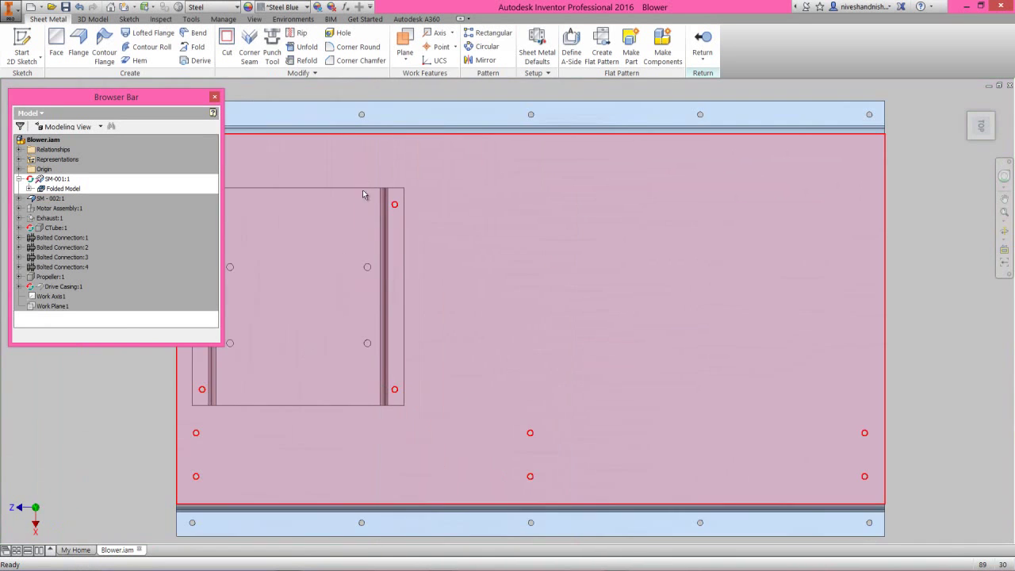
scroll(369, 313, up, 3)
scroll(460, 376, down, 3)
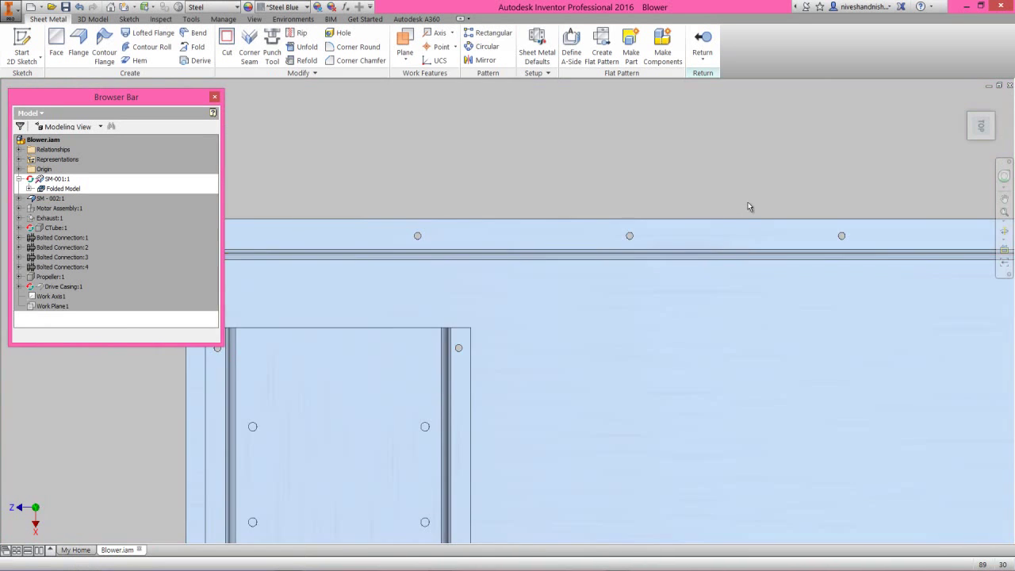
click(963, 103)
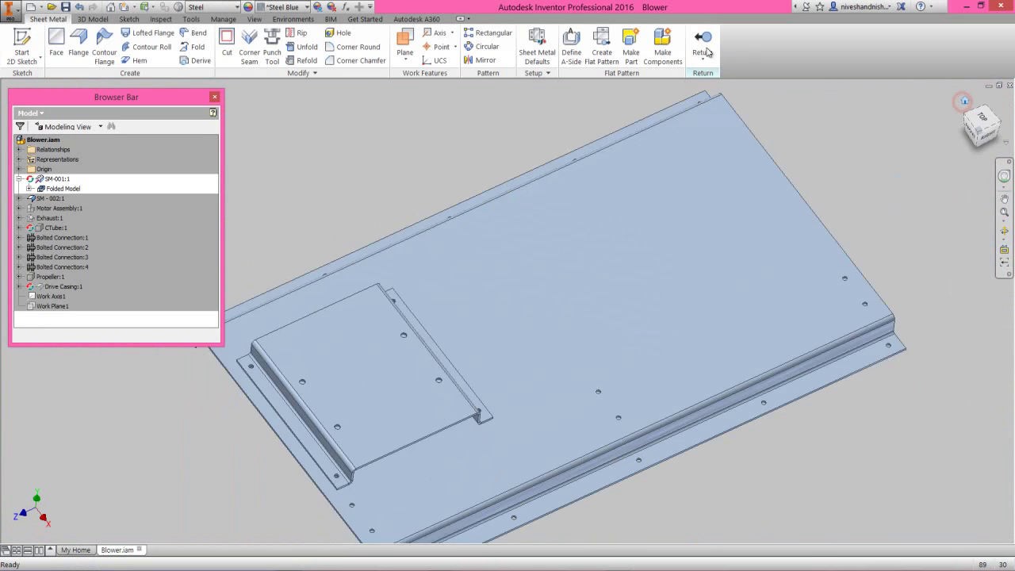
click(702, 38)
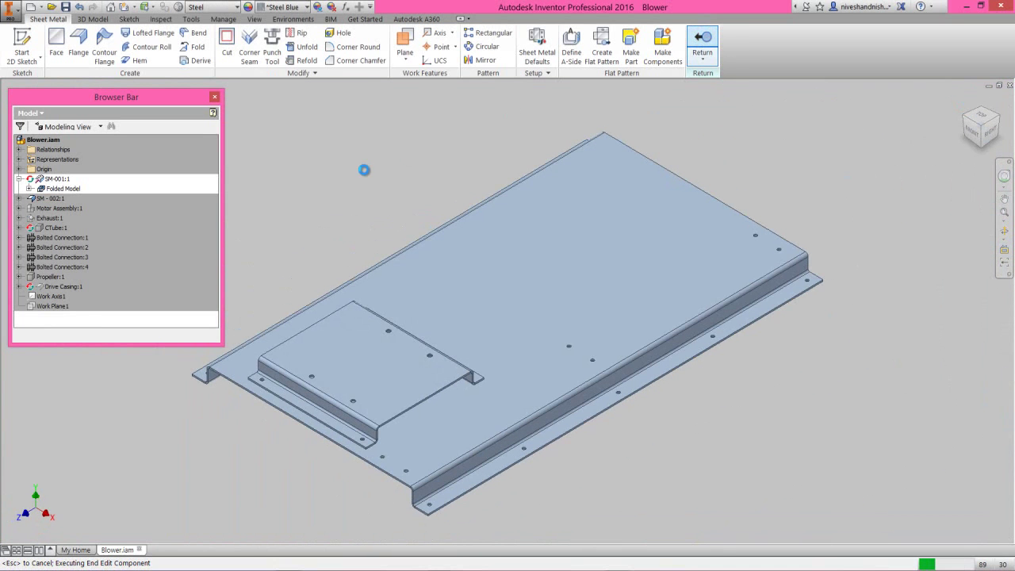
right_click(364, 169)
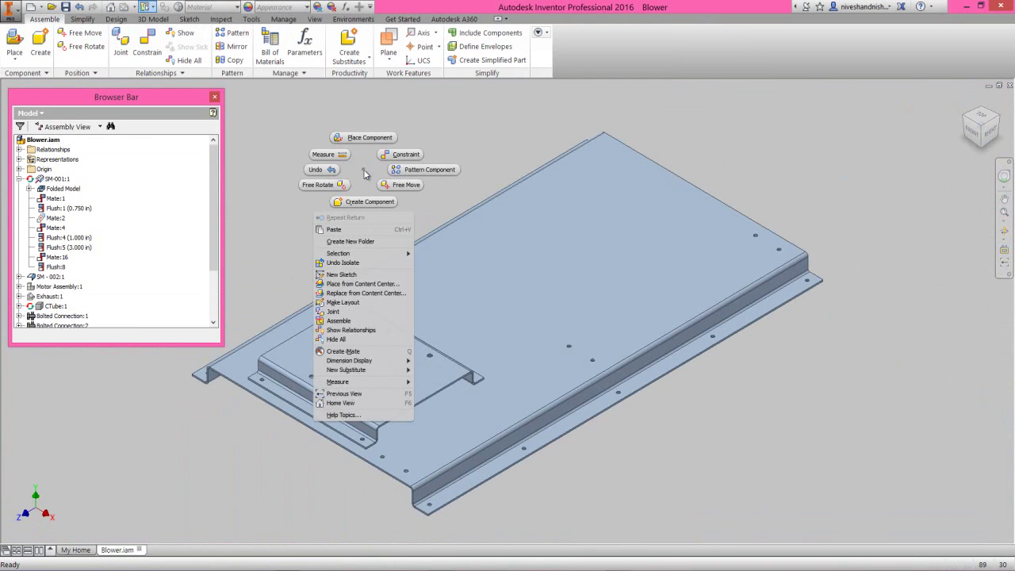
click(326, 262)
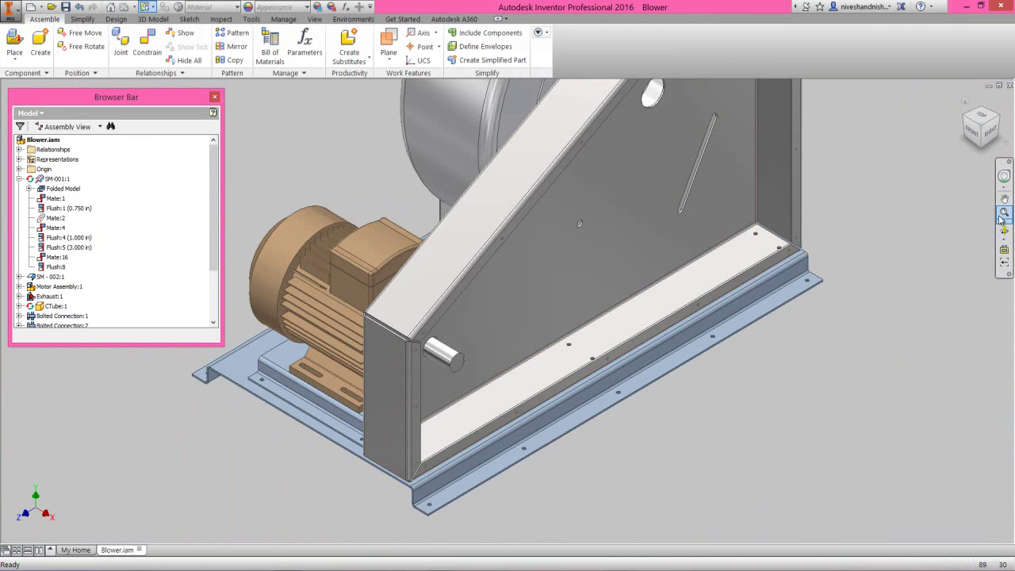
click(1001, 215)
Step: Collapse the whole model tree and save Blower.iam with its dependent files
right_click(118, 158)
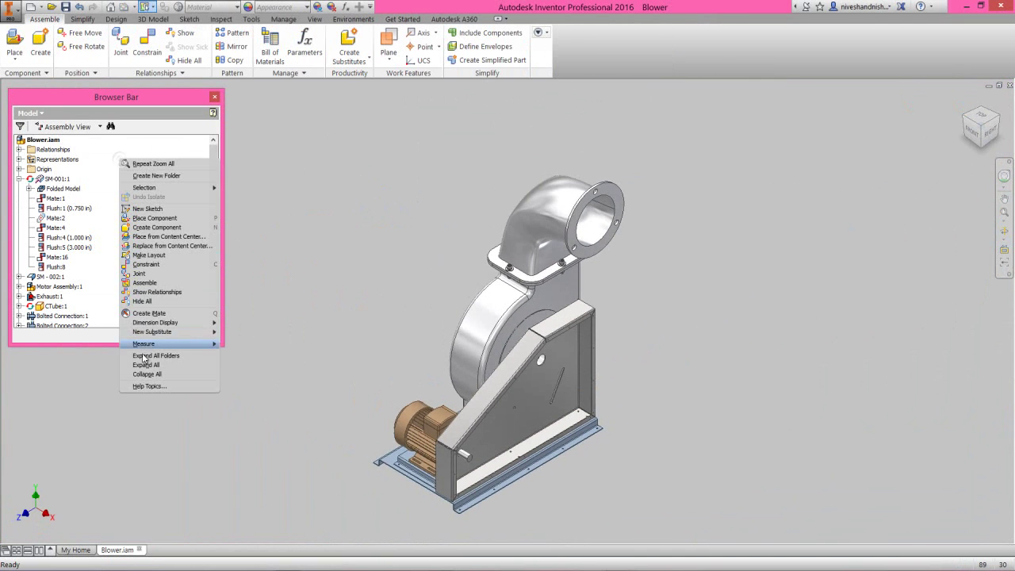
click(147, 373)
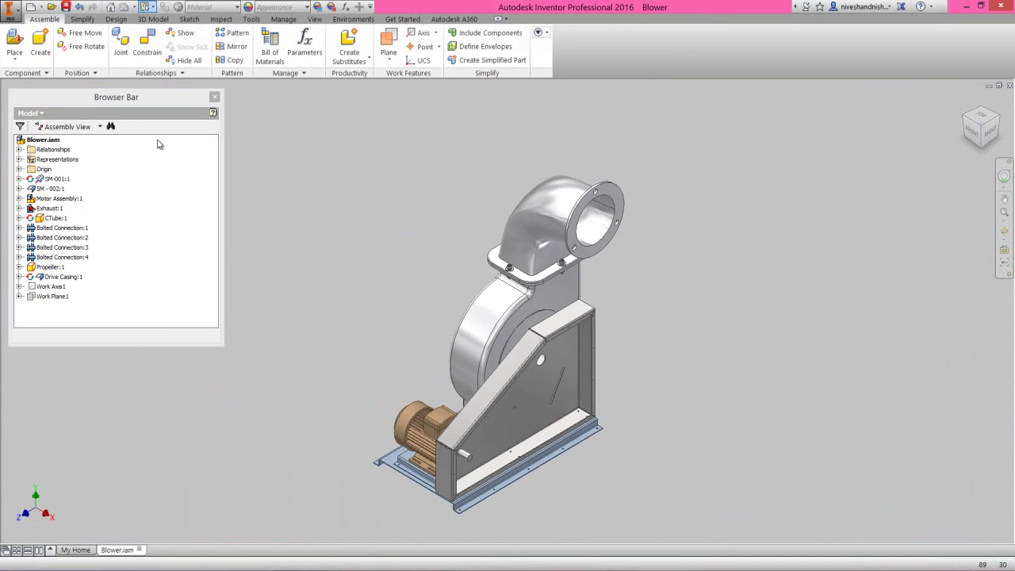
key(ctrl+s)
click(560, 244)
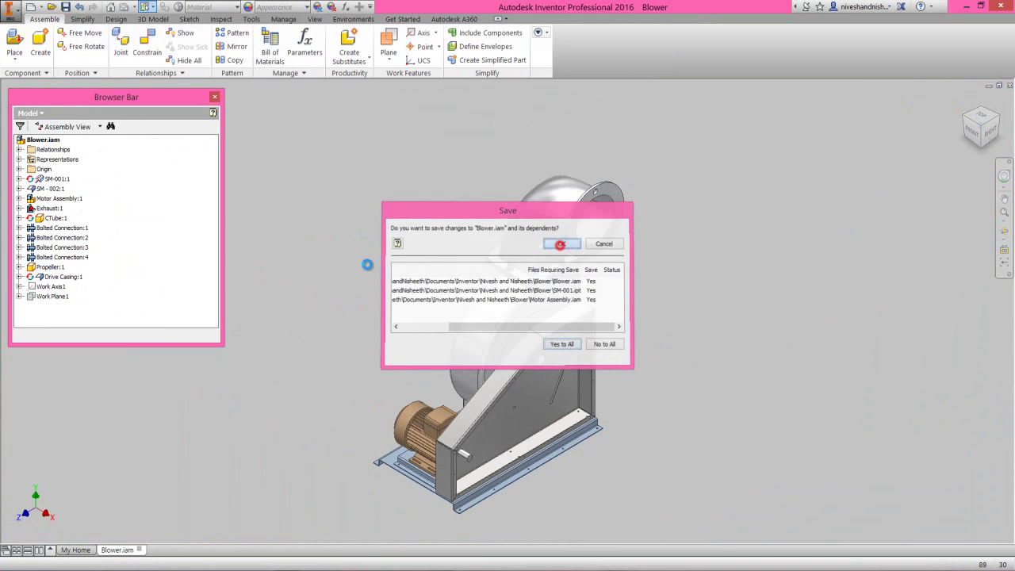
click(389, 222)
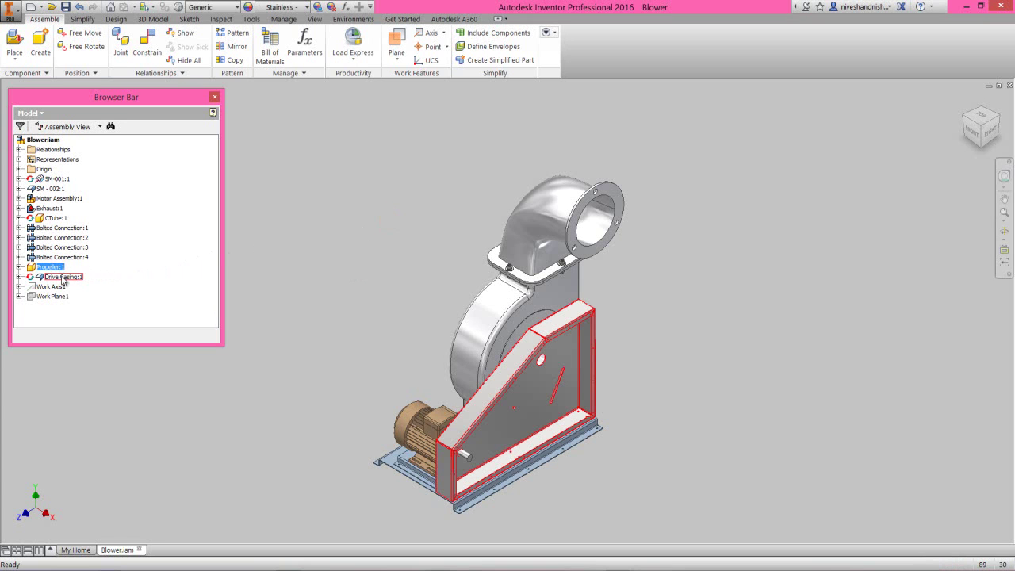
Step: Isolate the propeller and the drive casing in the assembly
right_click(62, 280)
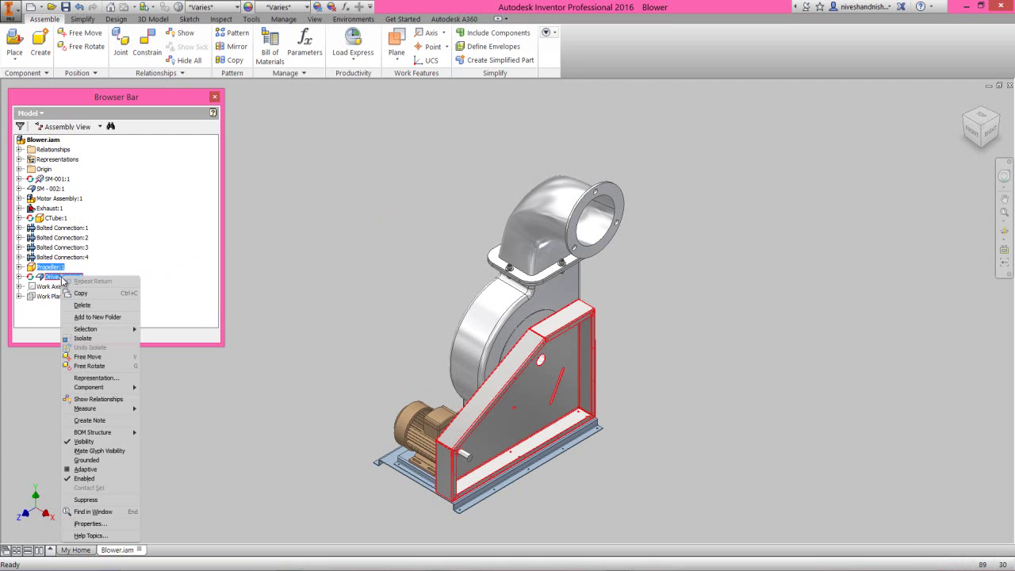
click(81, 338)
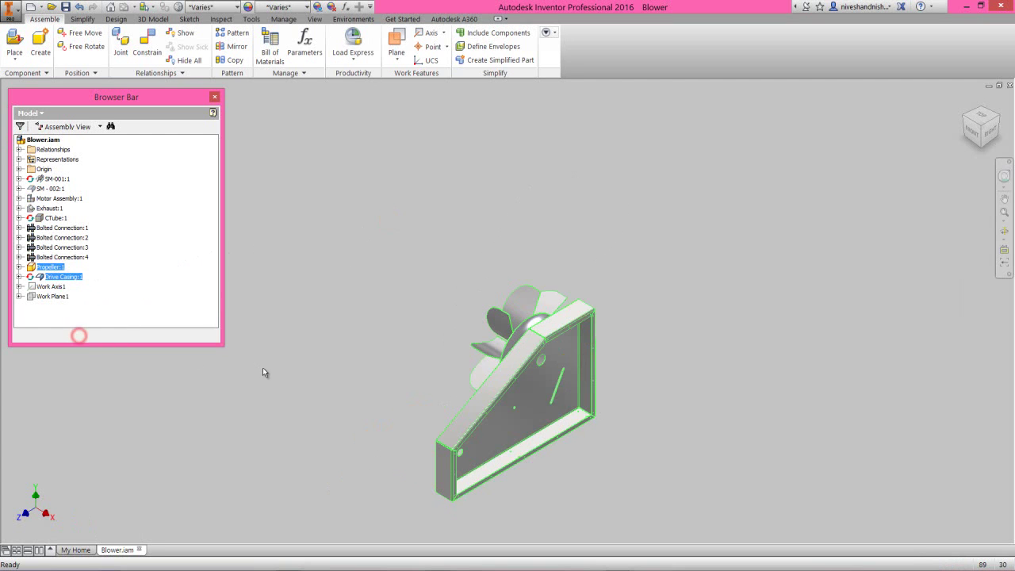
click(267, 372)
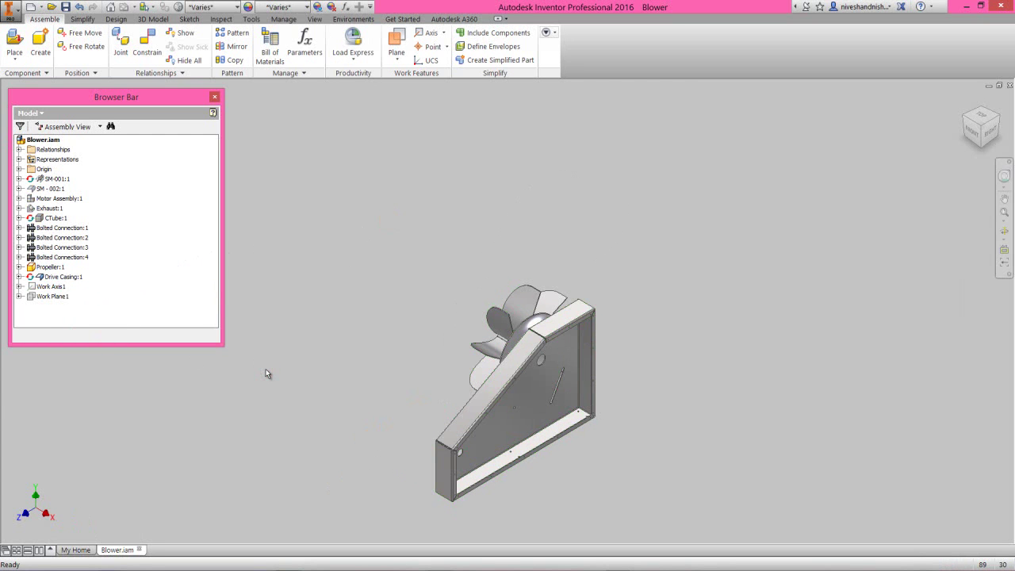
Step: Create a half section view through the propeller and drive casing, offset -24.625 in from the casing's narrow end face
click(314, 19)
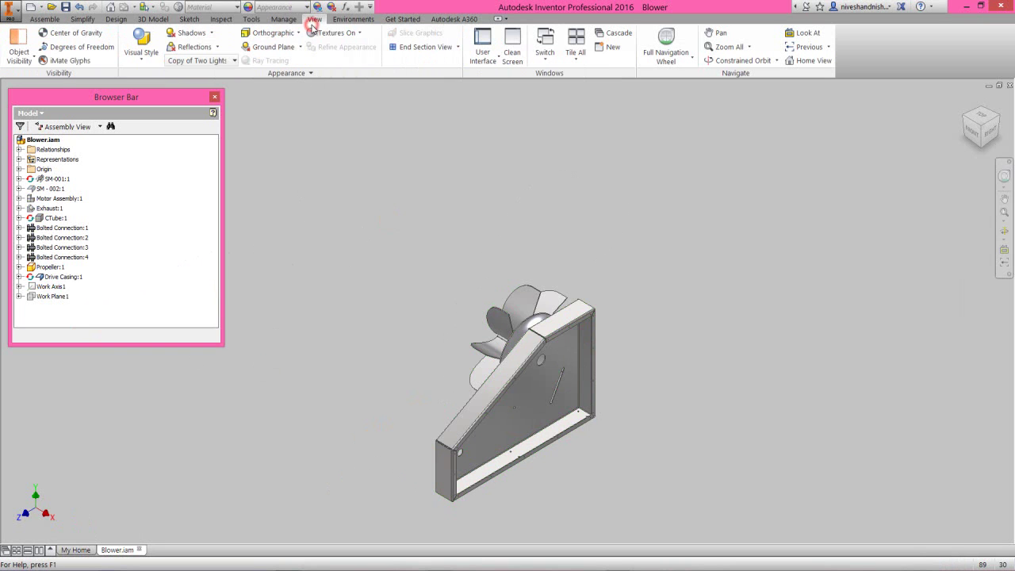
click(458, 47)
click(440, 88)
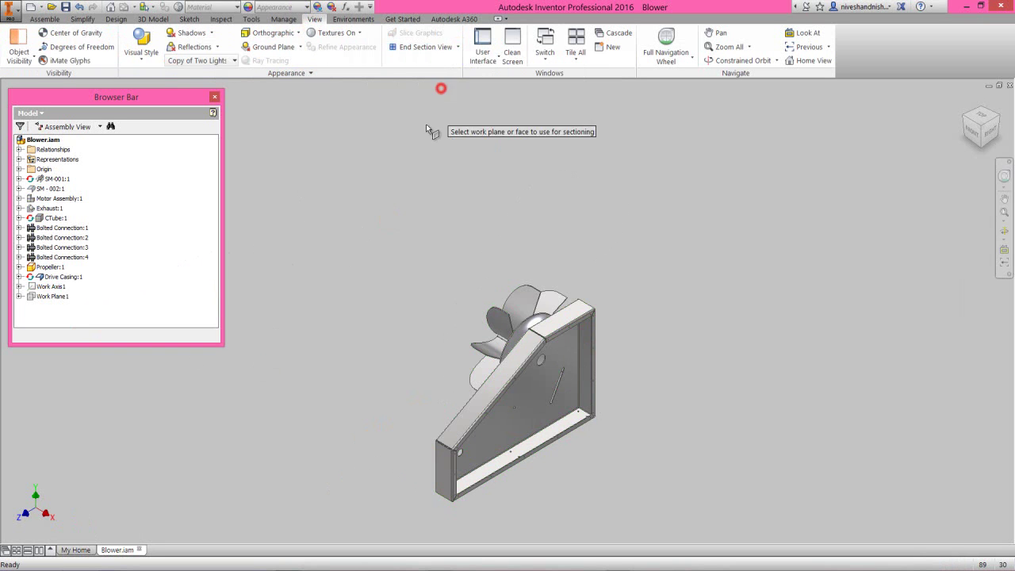
mouse_move(441, 470)
mouse_down()
mouse_move(459, 437)
mouse_move(543, 397)
mouse_up()
scroll(545, 388, down, 5)
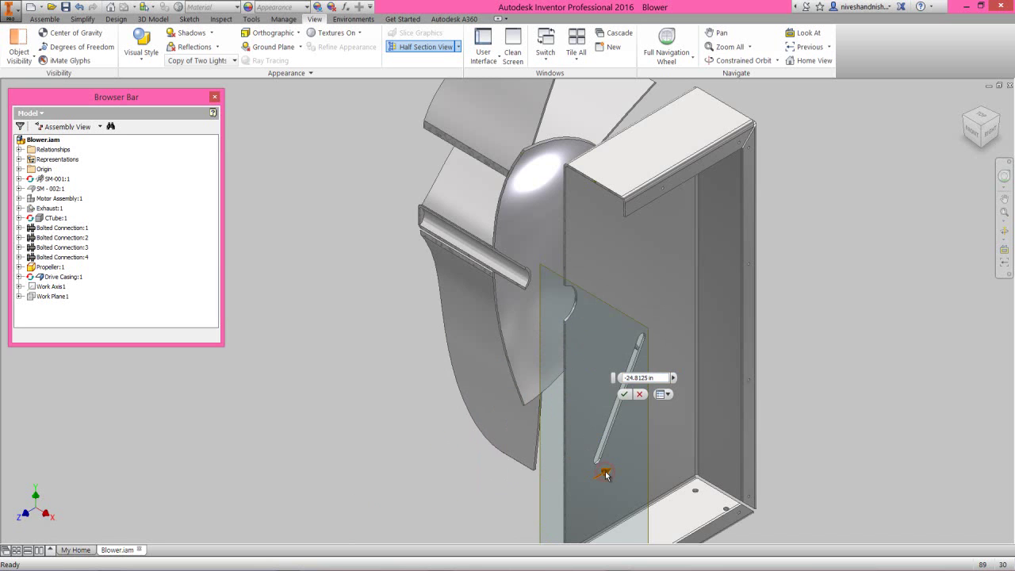
drag(604, 474, 602, 475)
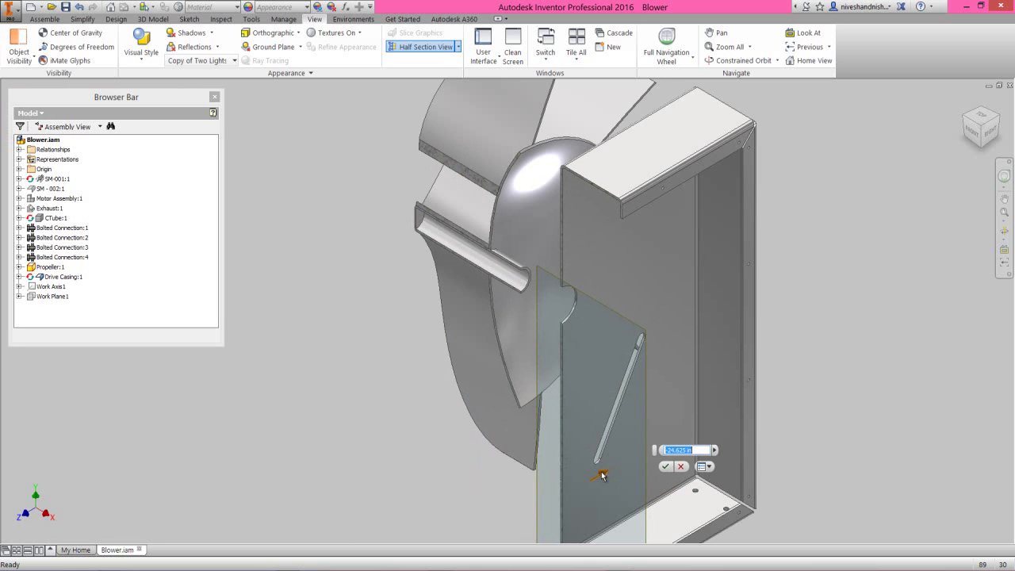
click(666, 467)
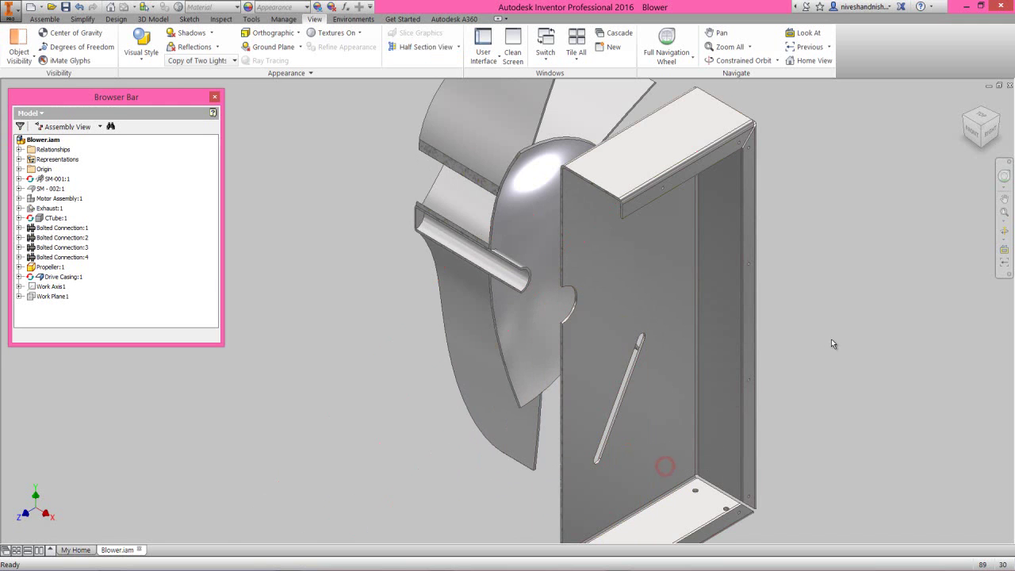
Step: Create a work plane offset 0.05 in from the circular end face of the propeller's shaft
click(45, 22)
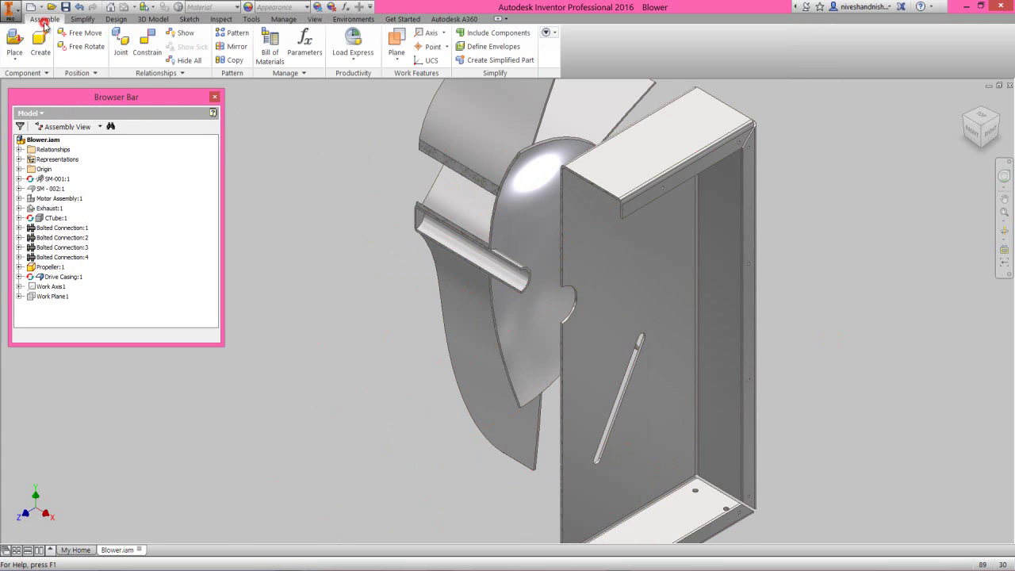
click(396, 44)
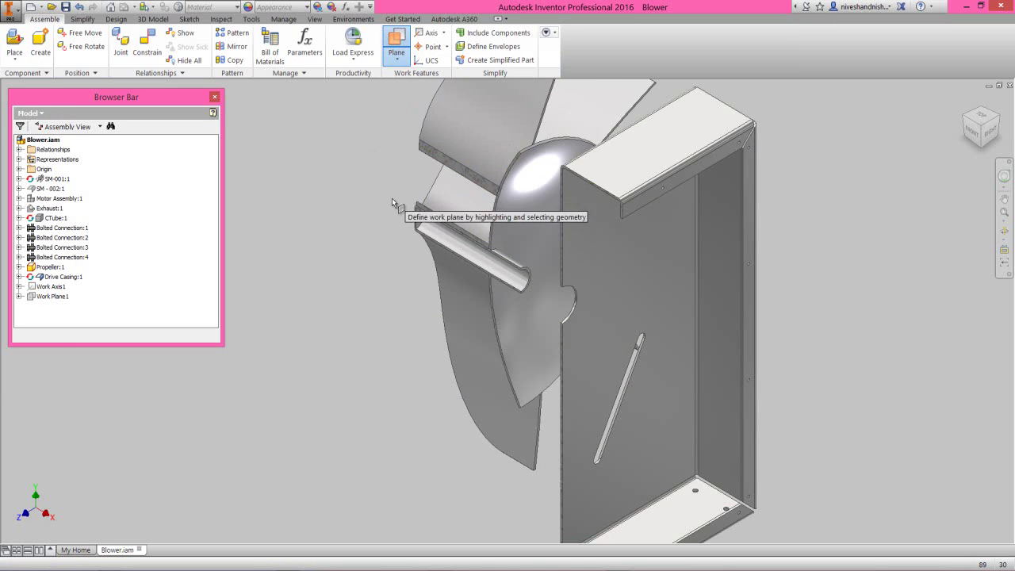
scroll(406, 214, up, 5)
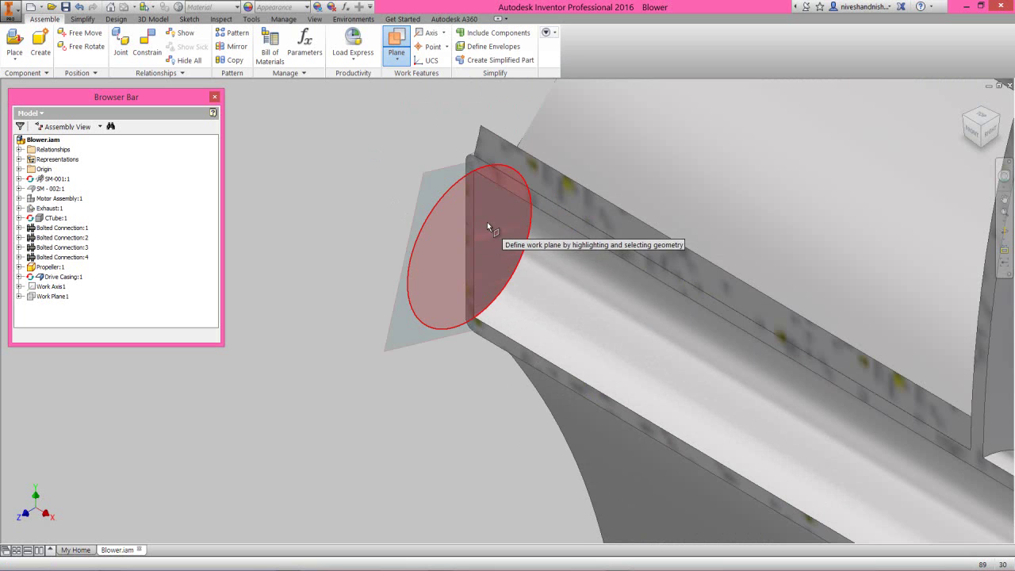
click(494, 228)
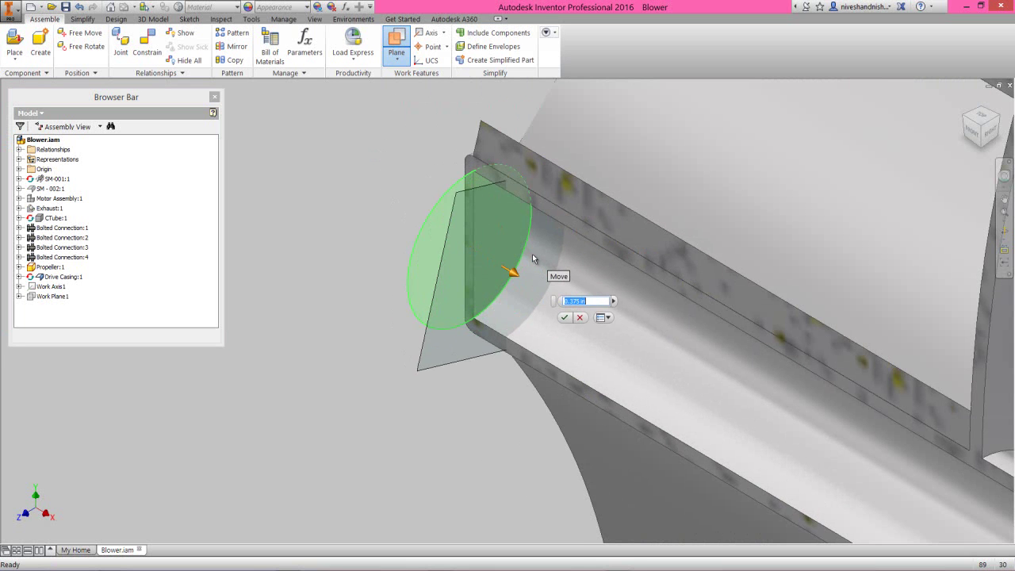
text(.05)
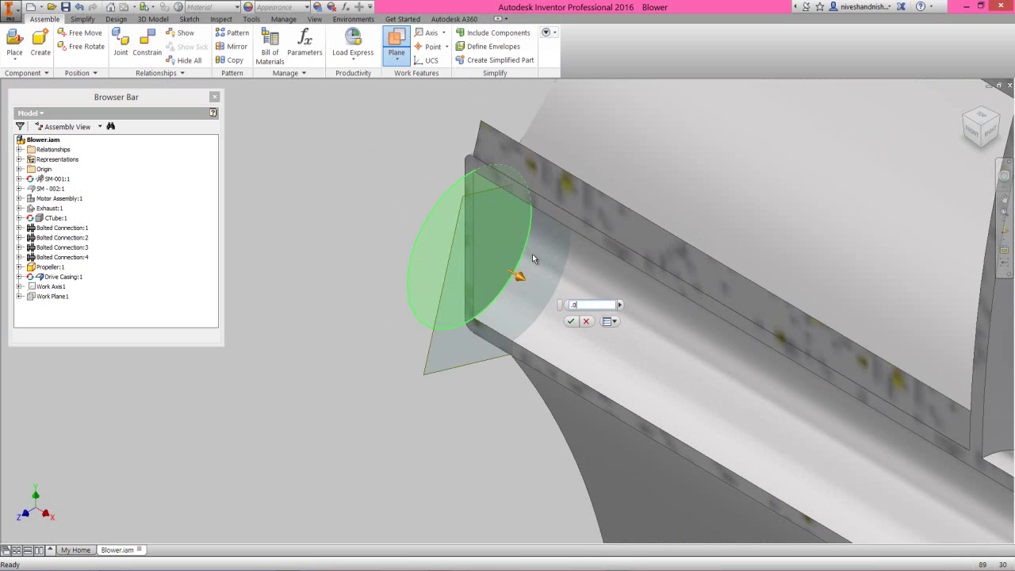